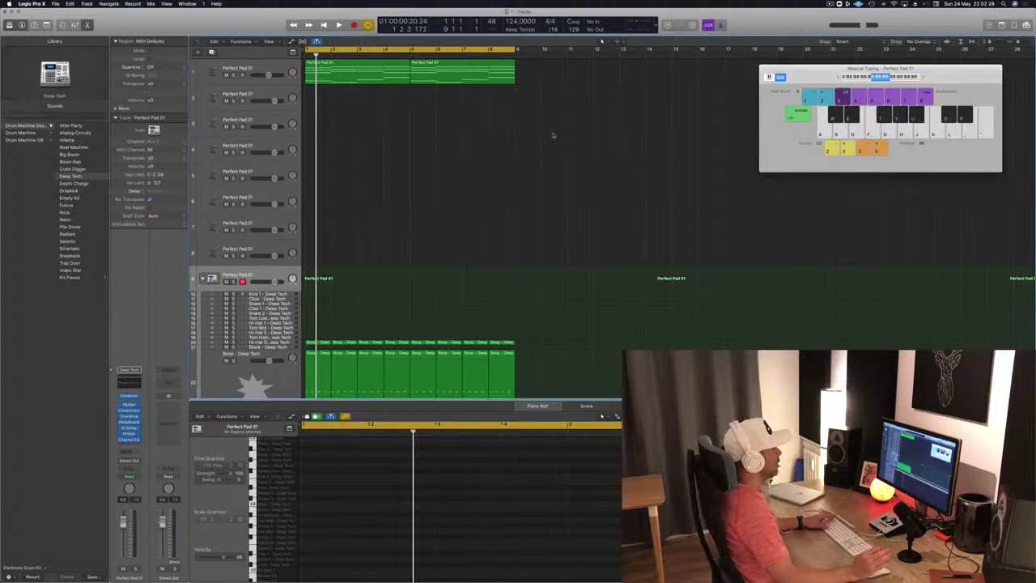
- Play back the eight-bar pad and drum loop, sounding a repeated note with Musical Typing
{"action": "key", "text": "space"}
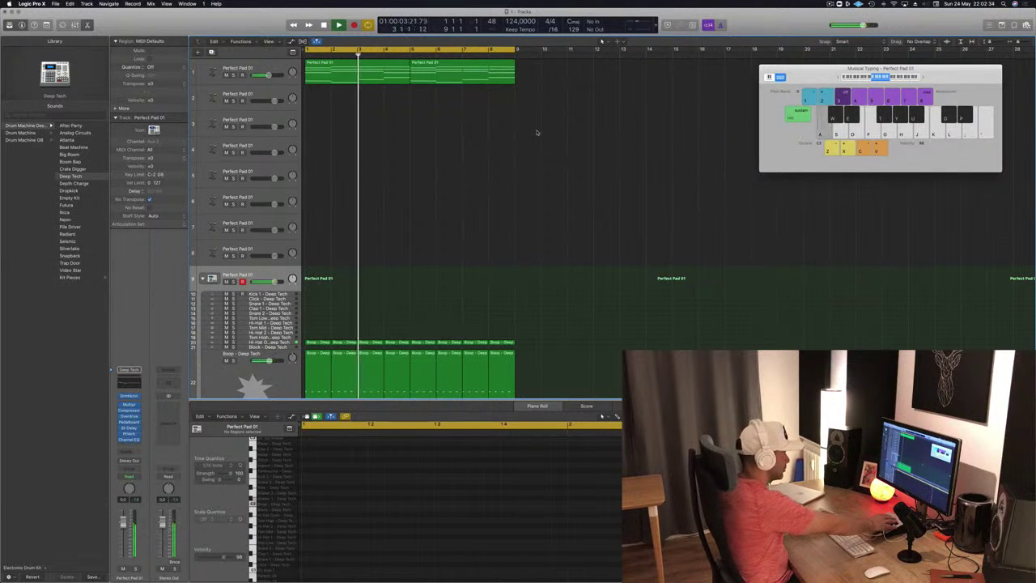
{"action": "key", "text": "a"}
{"action": "key", "text": "a"}
{"action": "key", "text": "a"}
{"action": "key", "text": "a"}
{"action": "key", "text": "a"}
{"action": "key", "text": "a"}
{"action": "key", "text": "a"}
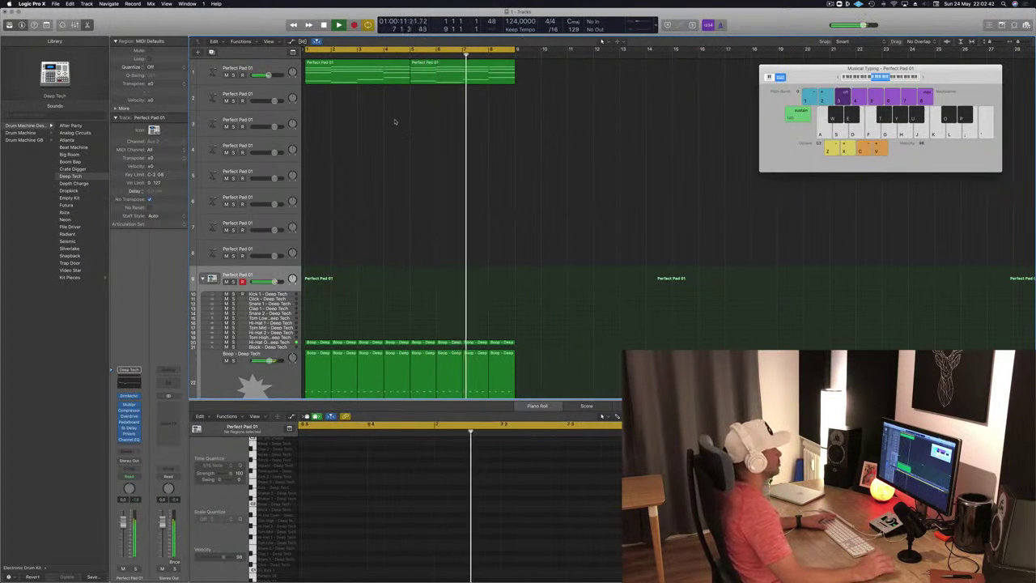
{"action": "key", "text": "a"}
{"action": "key", "text": "a"}
{"action": "key", "text": "a"}
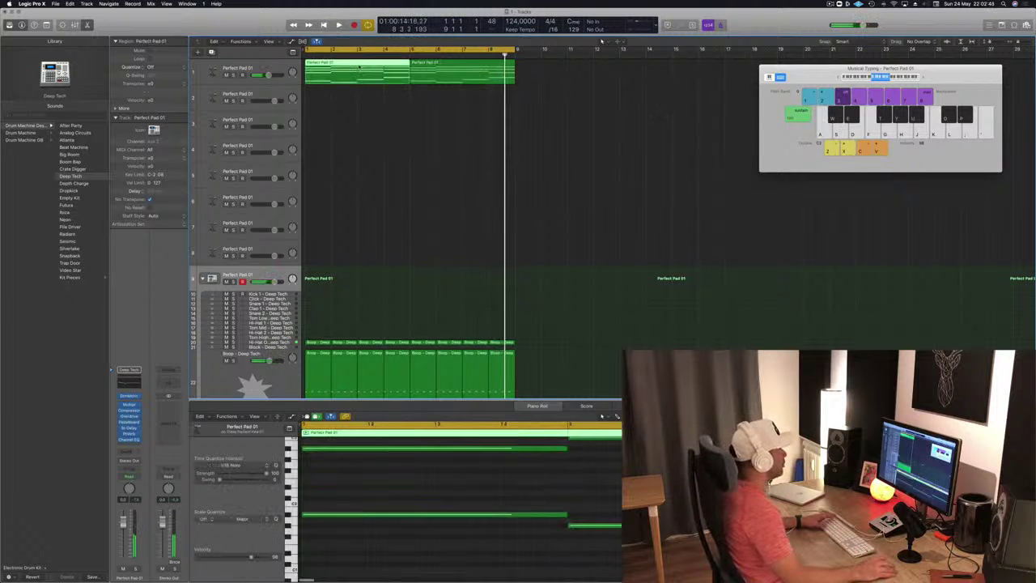
- Try swapping the third and fourth chords in the first pad region and play back the new order
{"action": "scroll", "coordinate": [573, 493], "scroll_direction": "down", "scroll_amount": 5}
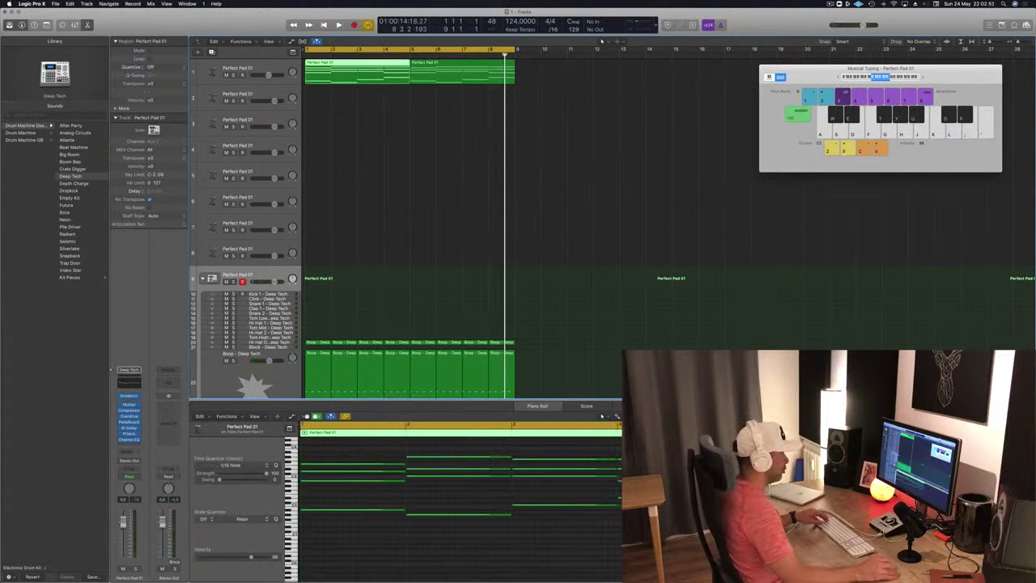
{"action": "left_click_drag", "start_coordinate": [723, 432], "coordinate": [882, 433]}
{"action": "left_click_drag", "start_coordinate": [533, 448], "coordinate": [555, 534]}
{"action": "left_click_drag", "start_coordinate": [566, 462], "coordinate": [776, 461]}
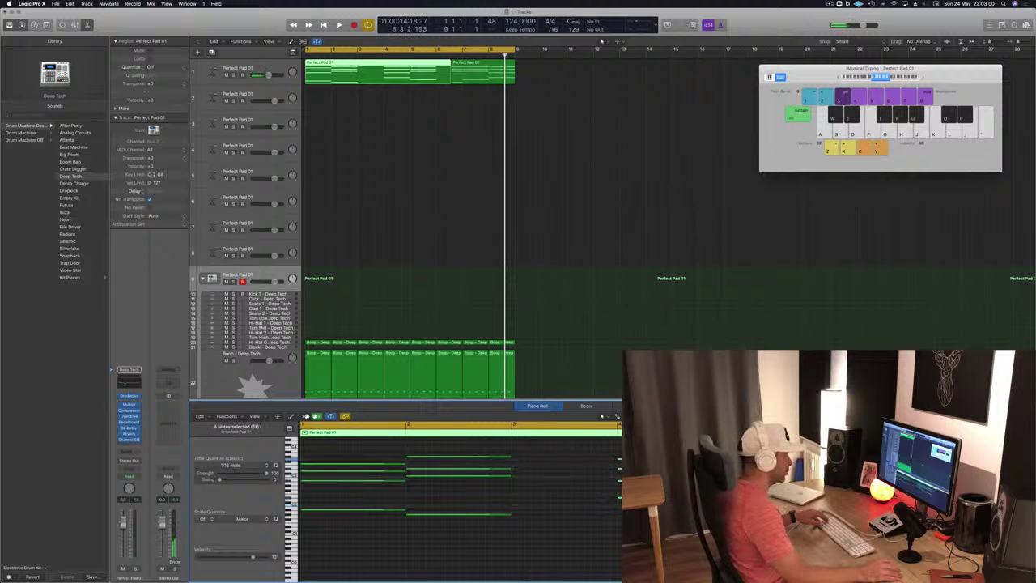
{"action": "left_click_drag", "start_coordinate": [614, 462], "coordinate": [550, 464]}
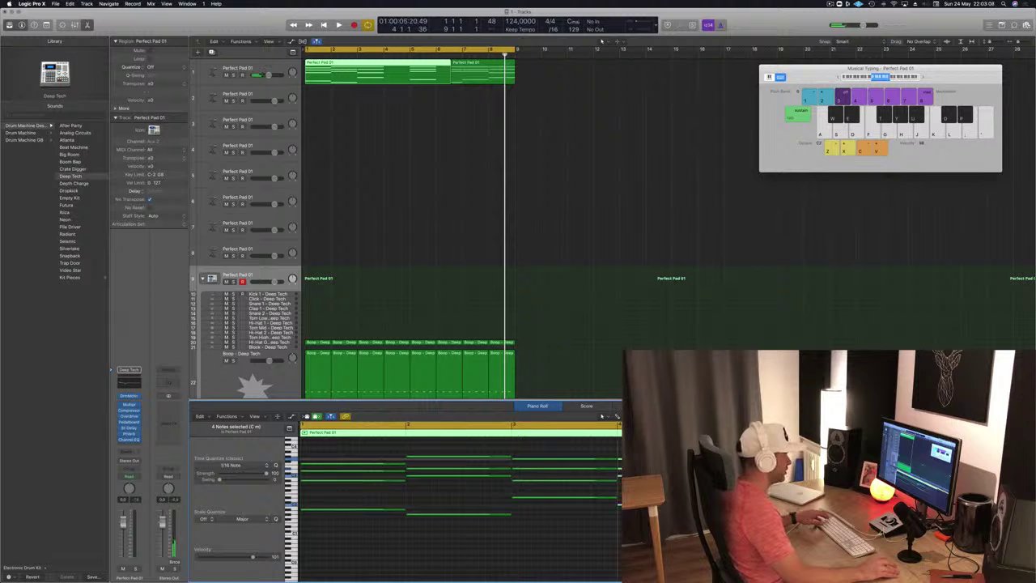
{"action": "key", "text": "space"}
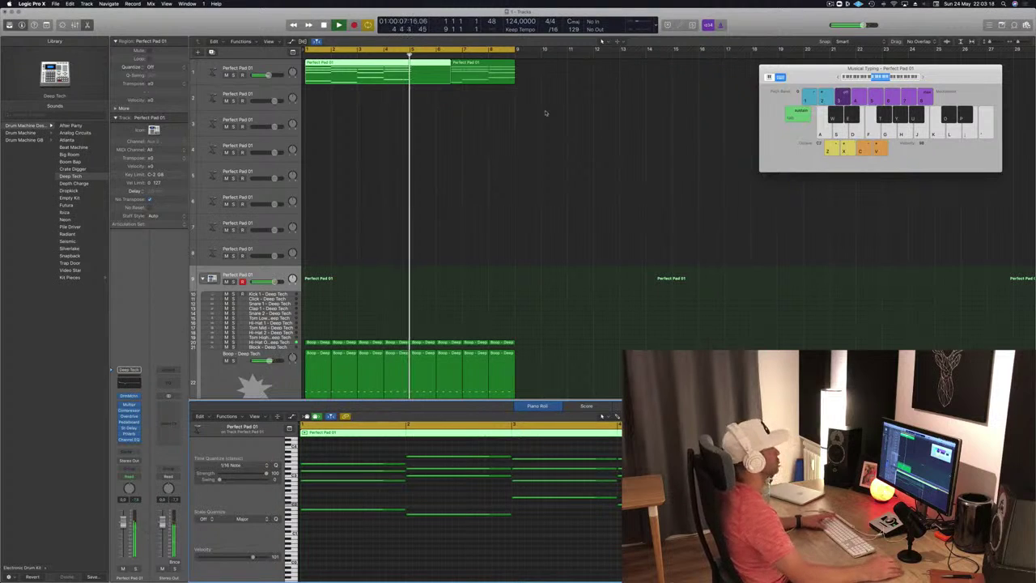
- Try splitting the extended pad region at bar 5, deleting everything after the split, and playing back the shortened region
{"action": "key", "text": "super+t"}
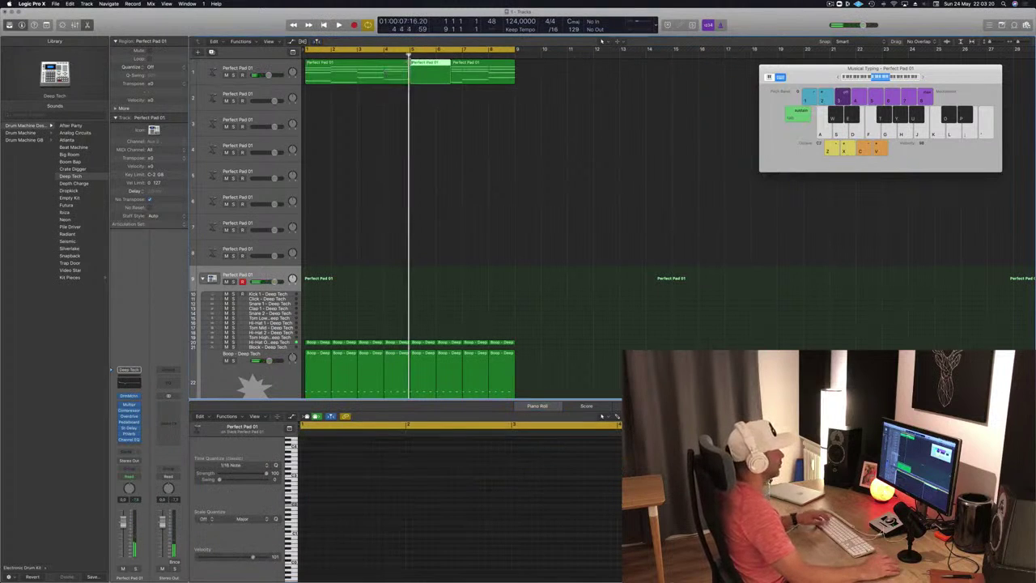
{"action": "left_click_drag", "start_coordinate": [472, 70], "coordinate": [504, 72]}
{"action": "key", "text": "Delete"}
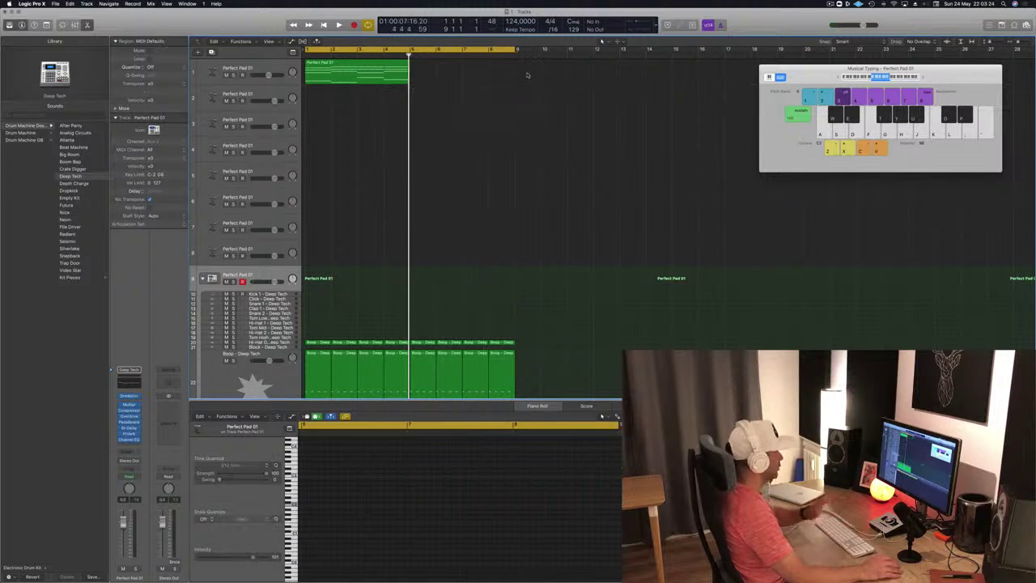
{"action": "left_click", "coordinate": [355, 69]}
{"action": "key", "text": "space"}
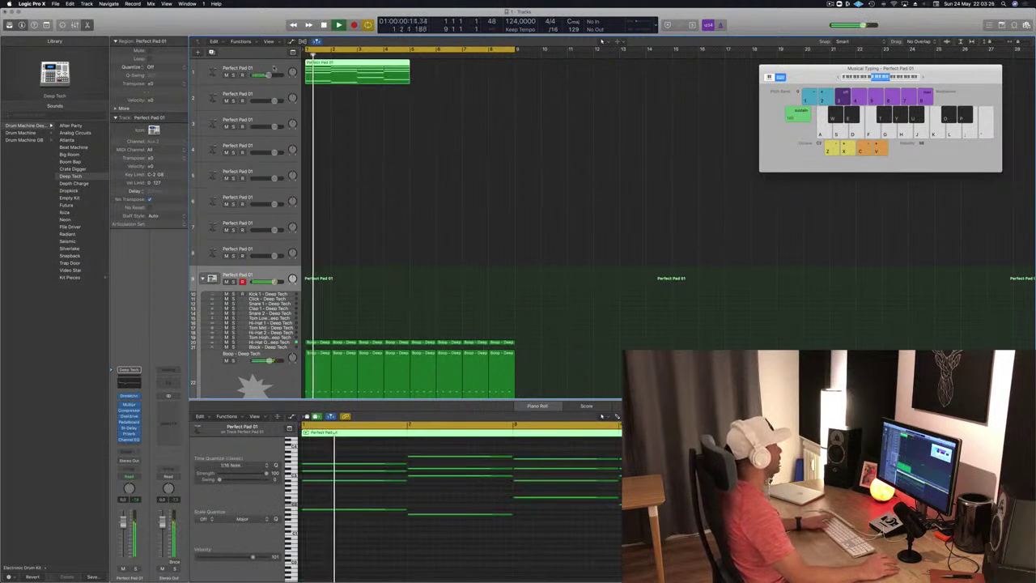
- Open the Alchemy instrument of the first pad track and listen to the pad with its window moved aside
{"action": "left_click", "coordinate": [219, 70]}
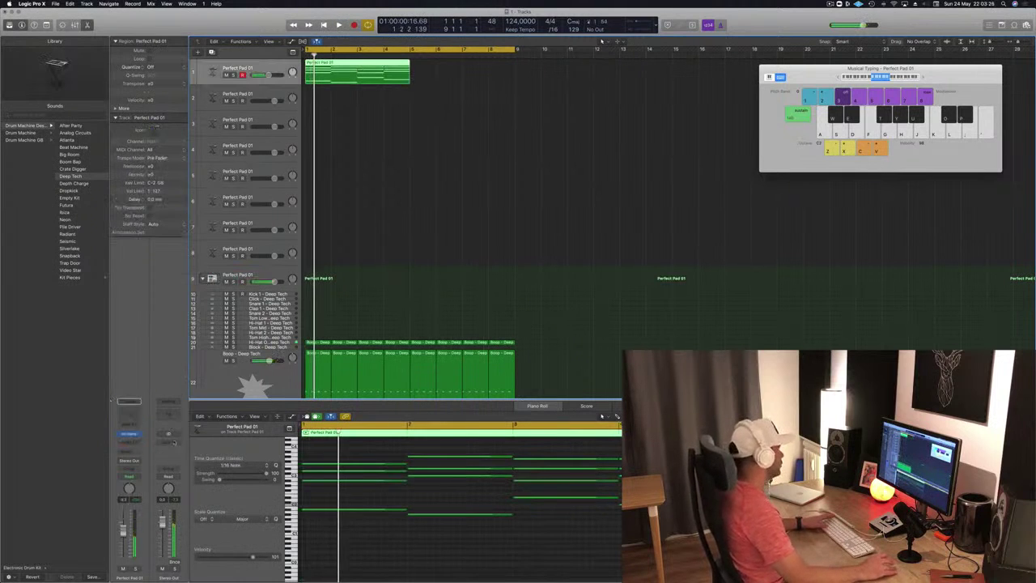
{"action": "left_click", "coordinate": [129, 434]}
{"action": "key", "text": "space"}
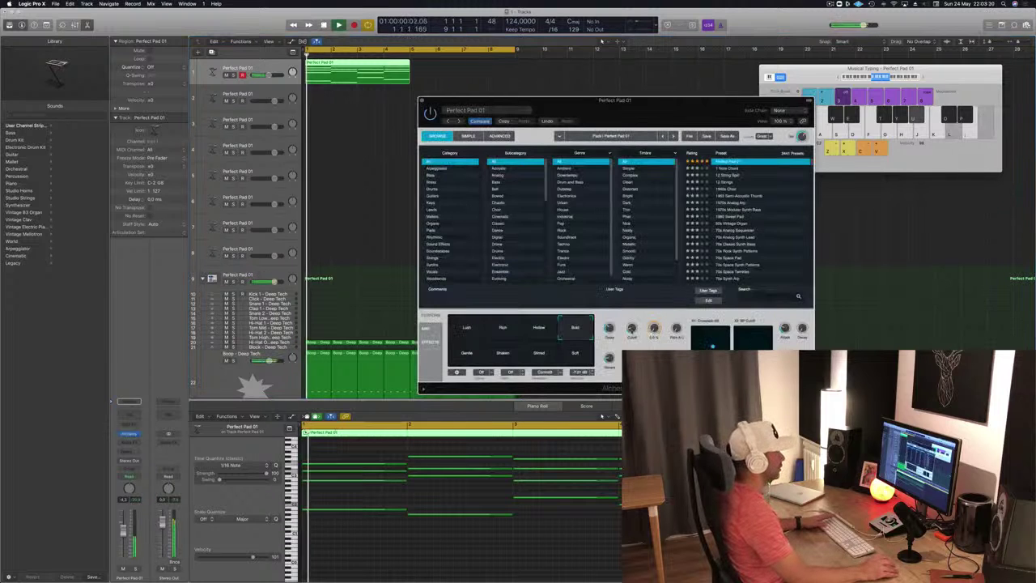
{"action": "left_click_drag", "start_coordinate": [669, 111], "coordinate": [776, 74]}
{"action": "left_click", "coordinate": [468, 140]}
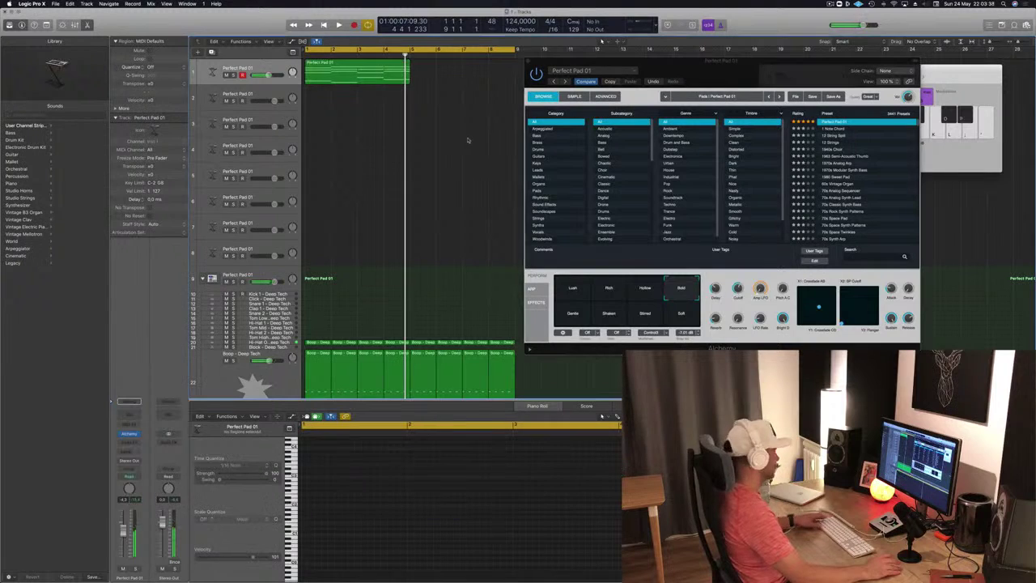
- Undo the region split, the deletions and the chord swap to restore the original pad regions
{"action": "key", "text": "super+z"}
{"action": "key", "text": "super+z"}
{"action": "key", "text": "super+z"}
{"action": "key", "text": "super+z"}
{"action": "key", "text": "super+z"}
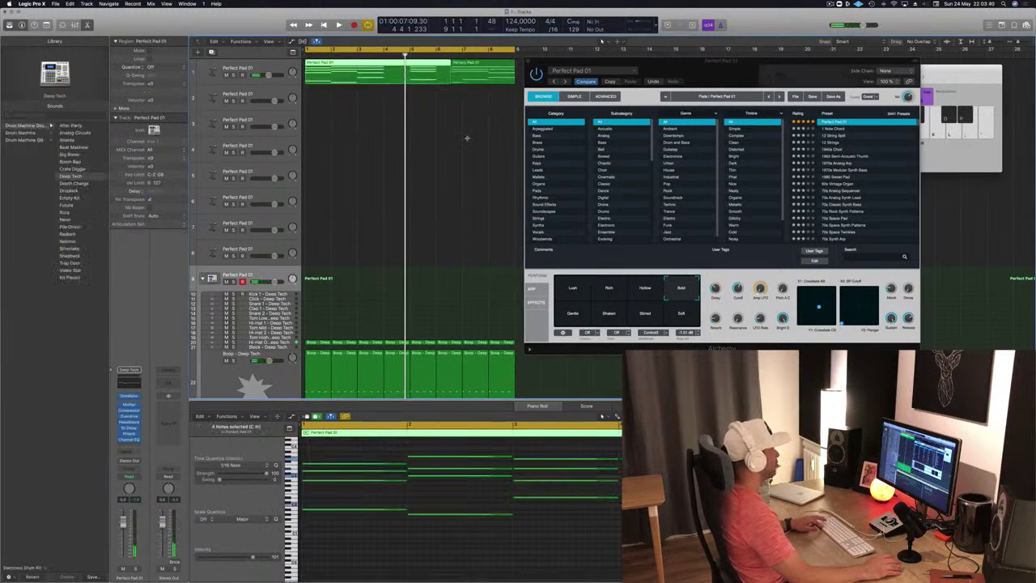
{"action": "key", "text": "super+z"}
{"action": "key", "text": "super+z"}
{"action": "key", "text": "super+z"}
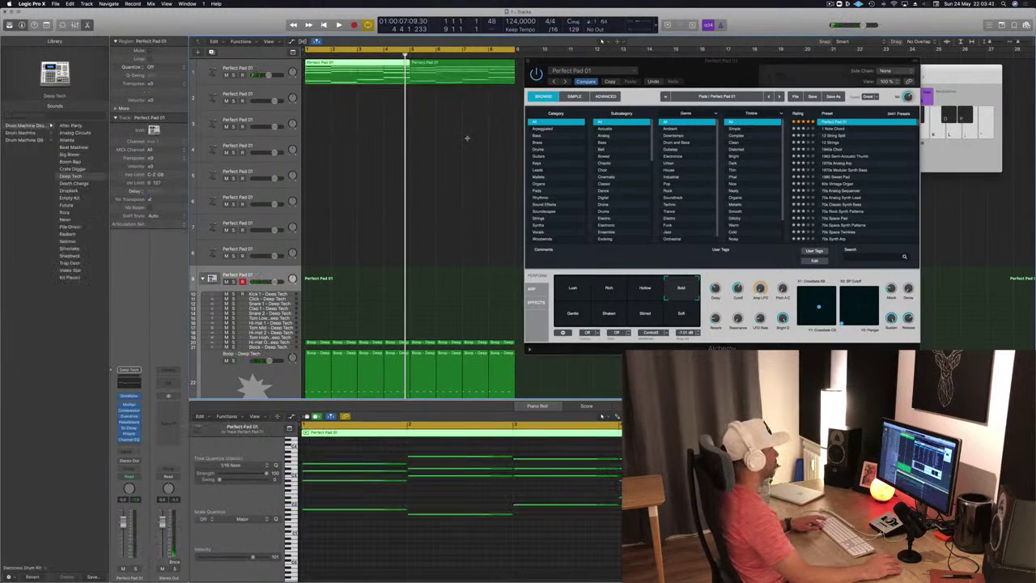
- Play the chord loop from the start and close the Alchemy window
{"action": "key", "text": "Return"}
{"action": "key", "text": "space"}
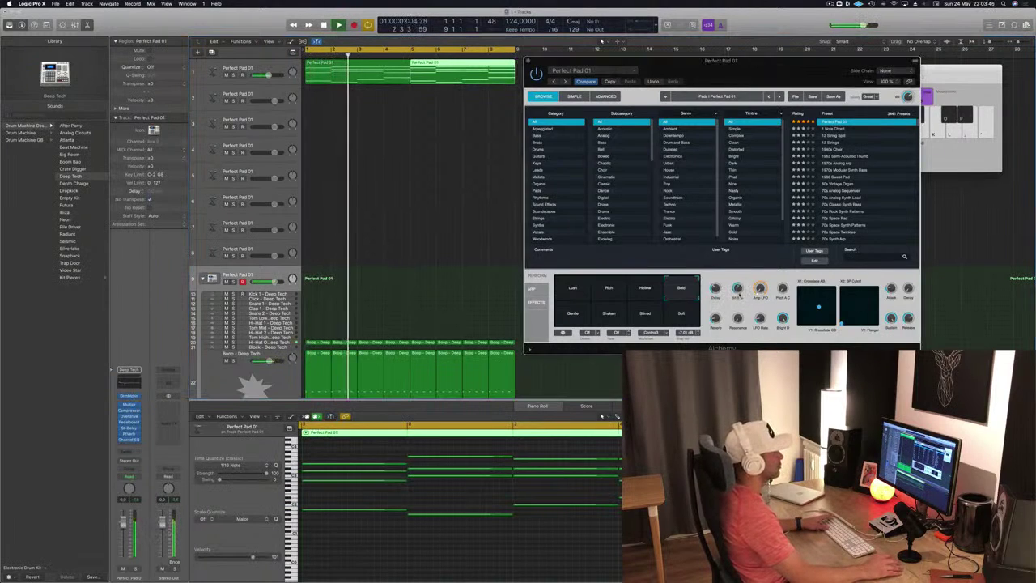
{"action": "key", "text": "space"}
{"action": "left_click", "coordinate": [531, 61]}
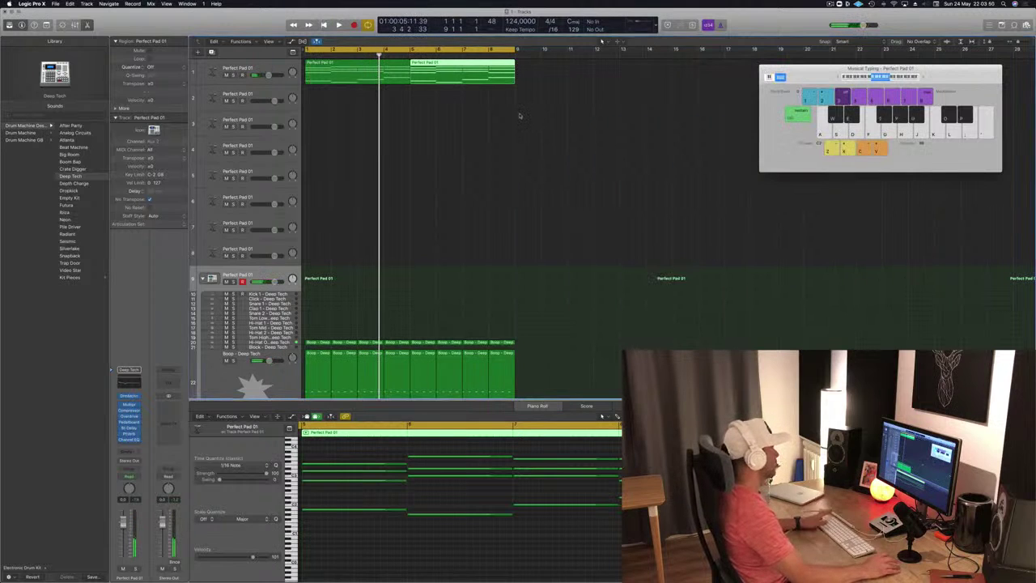
{"action": "left_click", "coordinate": [487, 126]}
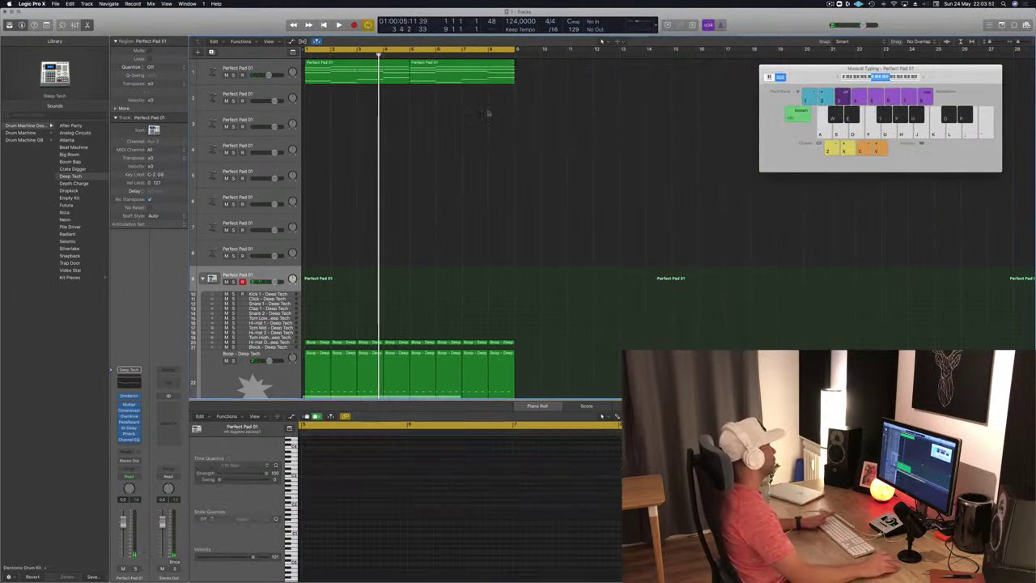
- Copy the first four-bar pad region onto track 2 directly below it
{"action": "left_click", "coordinate": [382, 72]}
{"action": "scroll", "coordinate": [461, 188], "scroll_direction": "up", "scroll_amount": 1}
{"action": "key", "text": "space"}
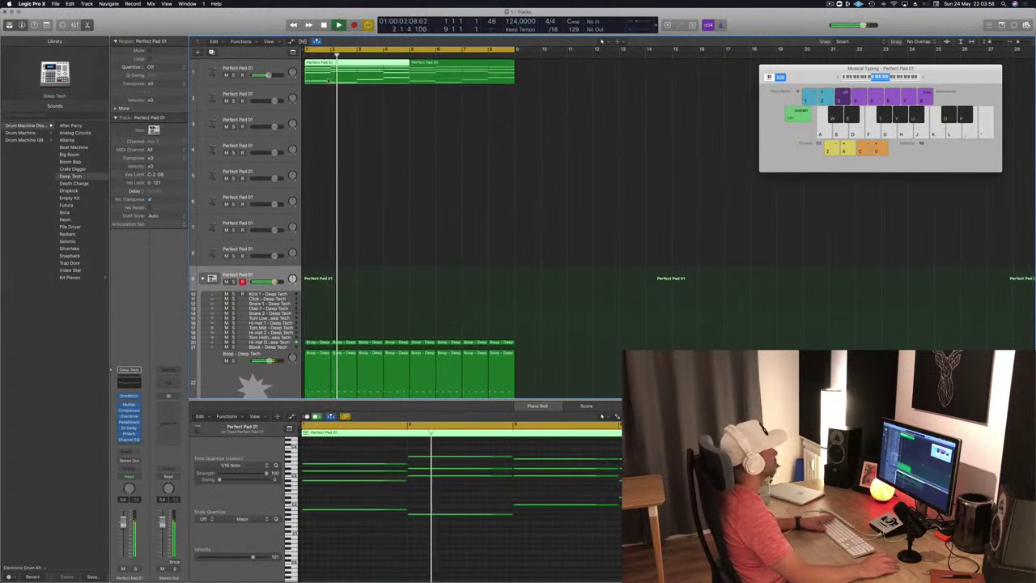
{"action": "mouse_move", "coordinate": [346, 68]}
{"action": "left_mouse_down"}
{"action": "mouse_move", "coordinate": [346, 95]}
{"action": "mouse_move", "coordinate": [346, 84]}
{"action": "left_mouse_up"}
{"action": "key", "text": "Return"}
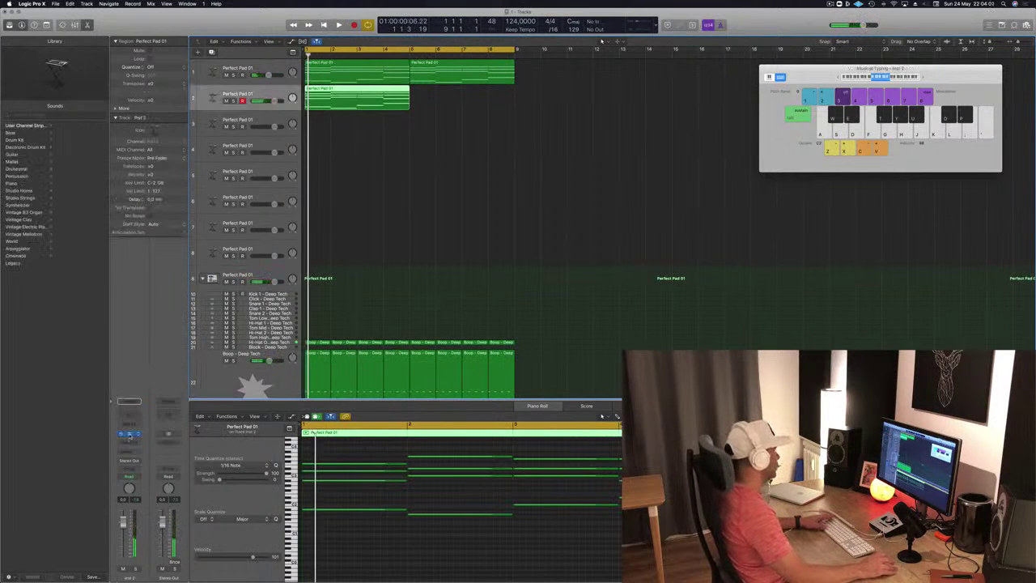
- Open Alchemy on track 2, filter its presets to the Bass category and load 70s Synth Lead Hero
{"action": "left_click", "coordinate": [130, 435]}
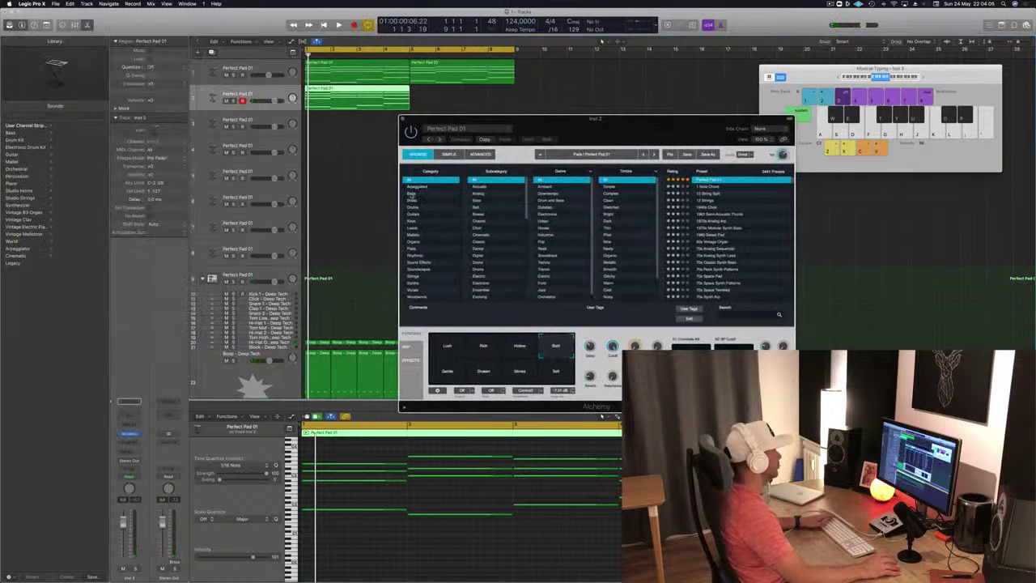
{"action": "left_click", "coordinate": [412, 194]}
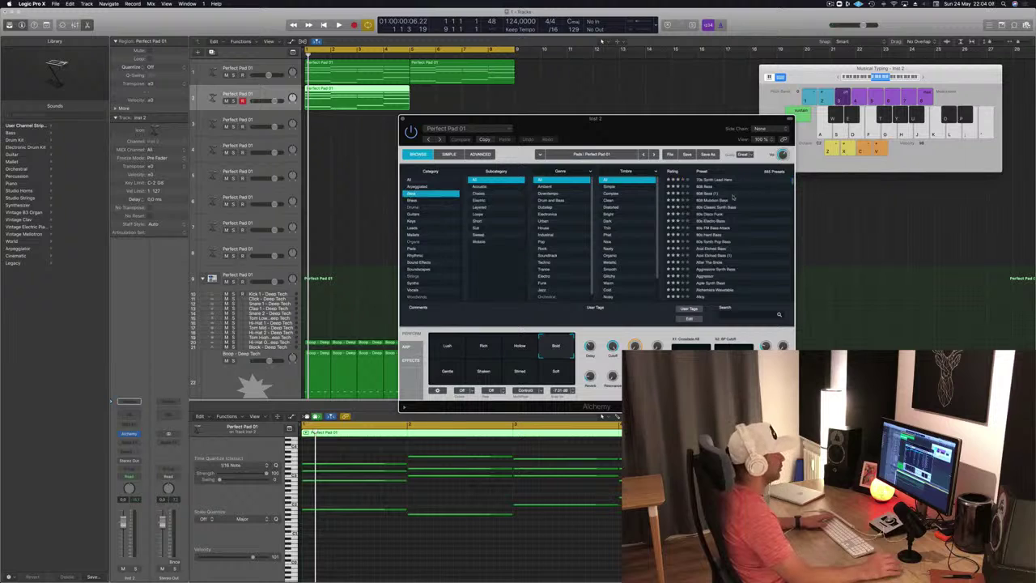
{"action": "left_click", "coordinate": [708, 186]}
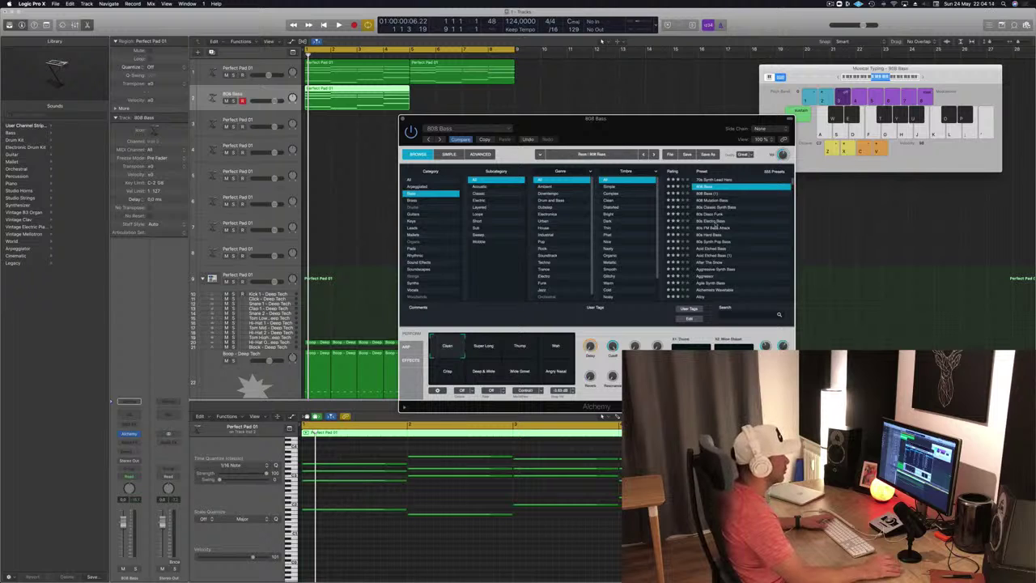
{"action": "left_click", "coordinate": [717, 220]}
{"action": "left_click", "coordinate": [717, 180]}
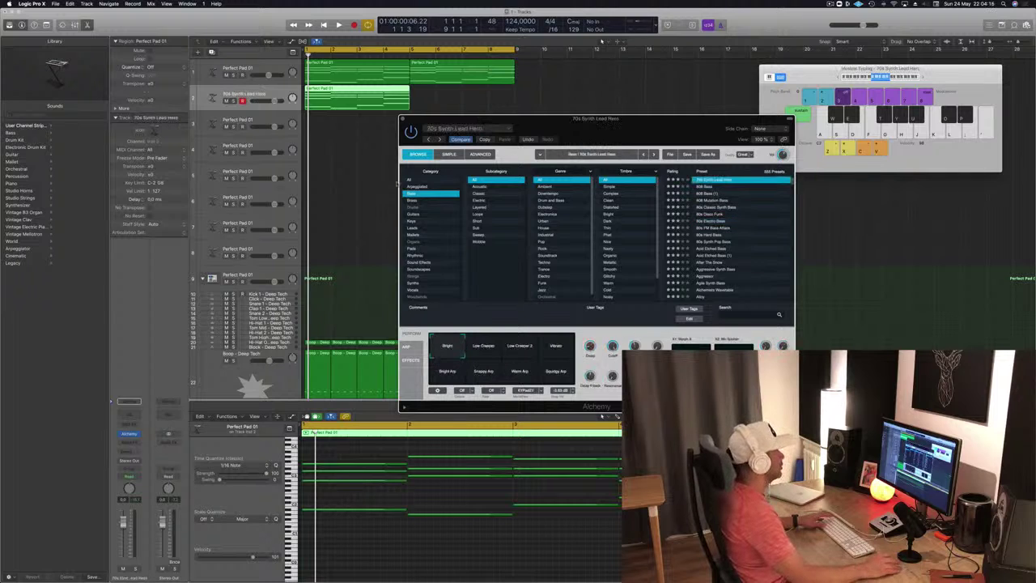
- Delete the upper chord notes from the copied region, keeping only each chord's lowest note, and play it back
{"action": "scroll", "coordinate": [391, 497], "scroll_direction": "left", "scroll_amount": 3}
{"action": "left_click_drag", "start_coordinate": [325, 452], "coordinate": [565, 486]}
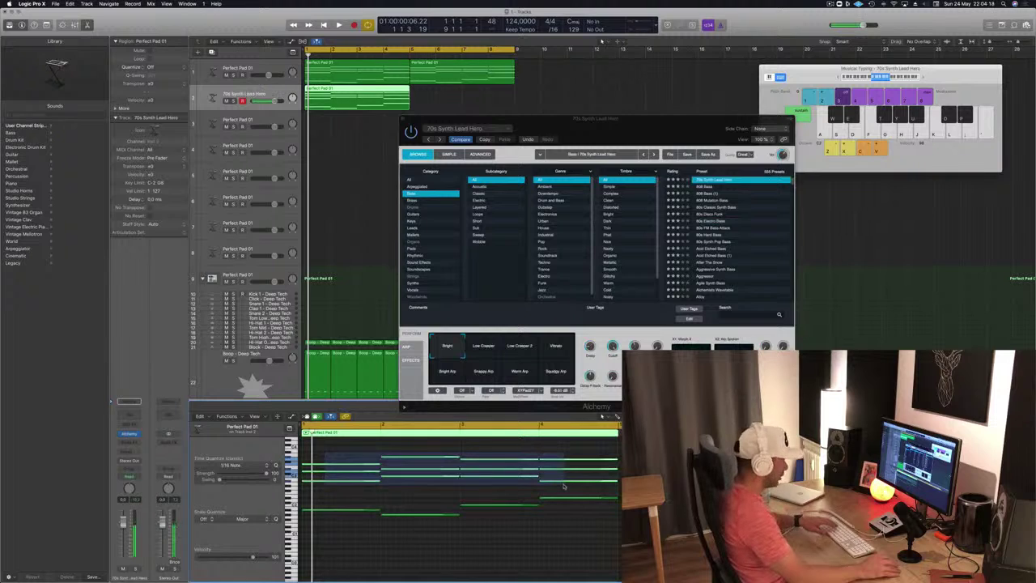
{"action": "key", "text": "Delete"}
{"action": "key", "text": "space"}
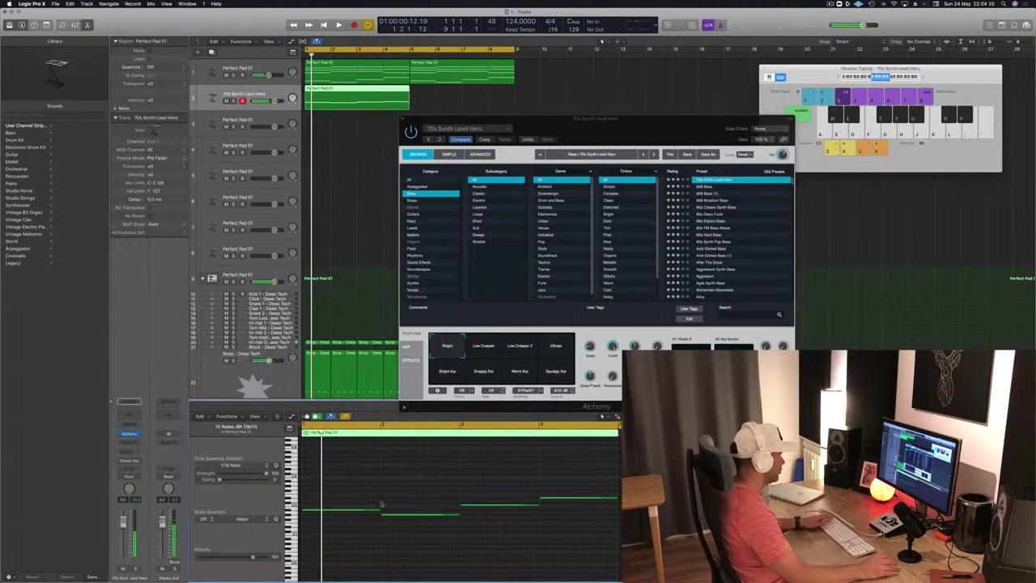
- Shorten all four remaining bass notes together to short stabs at the start of each bar
{"action": "key", "text": "Return"}
{"action": "key", "text": "super+a"}
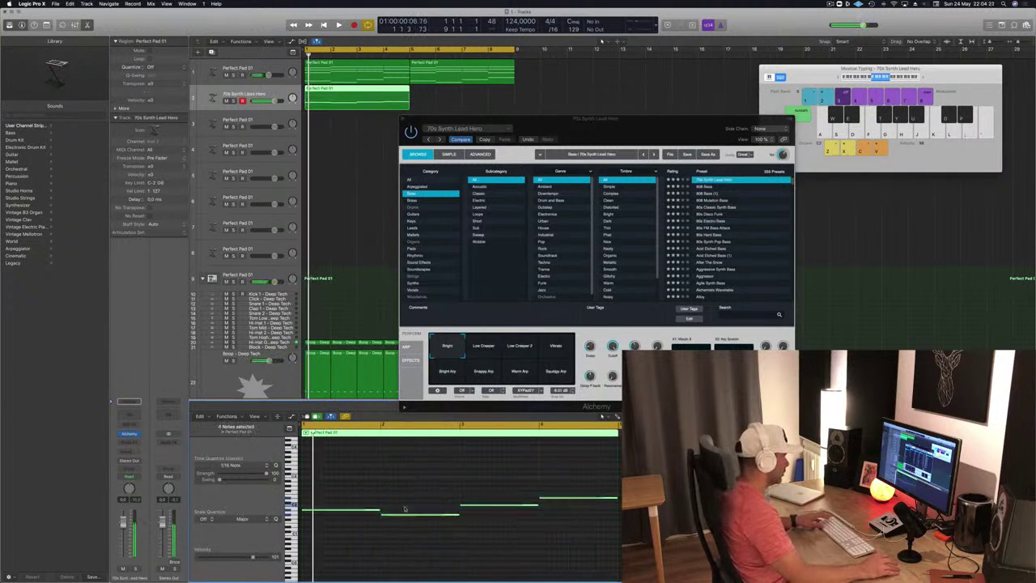
{"action": "left_click_drag", "start_coordinate": [378, 510], "coordinate": [312, 513]}
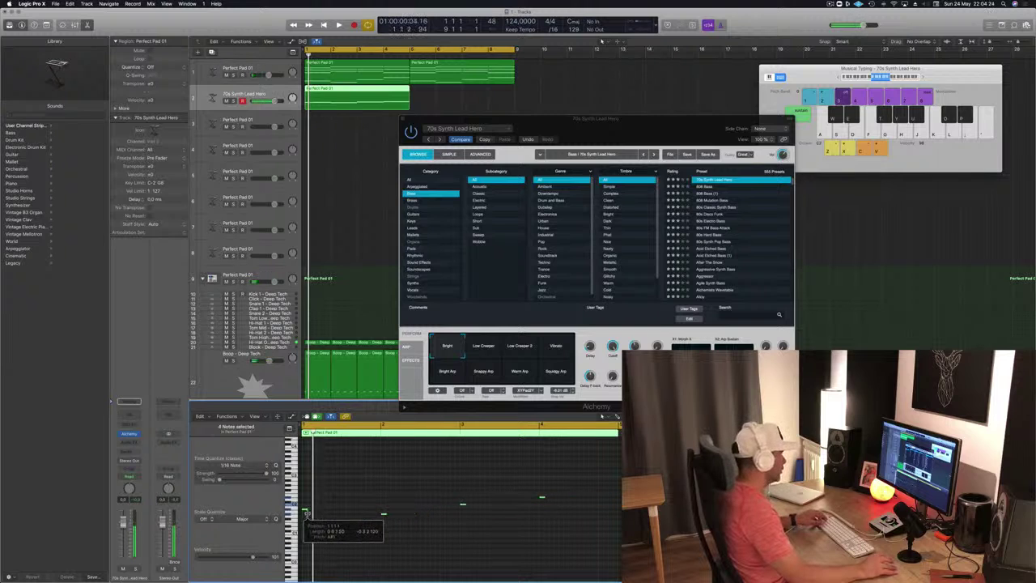
{"action": "key", "text": "space"}
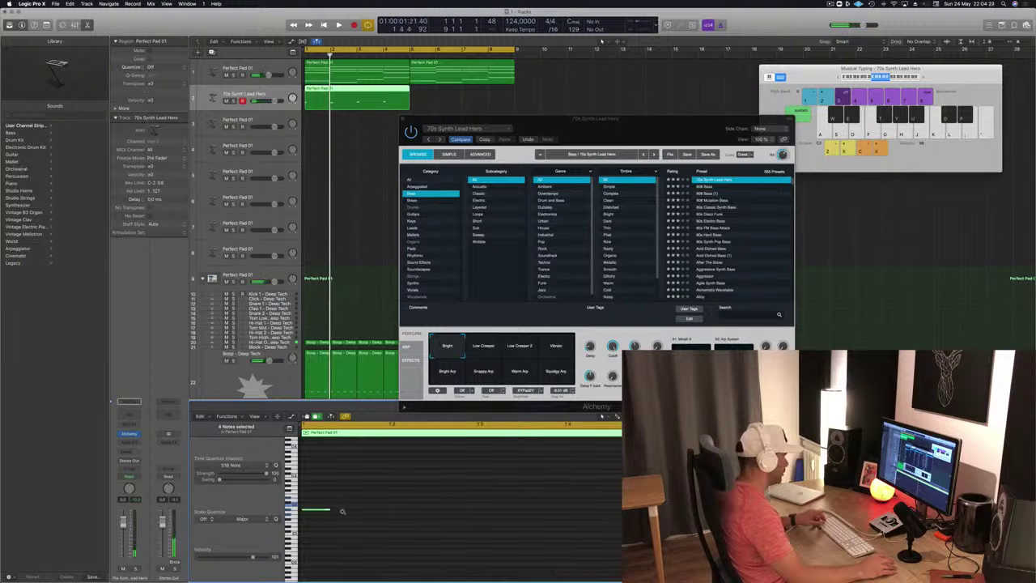
- Try duplicating the four short bass notes three sixteenths after the originals and play back the pattern
{"action": "left_click_drag", "start_coordinate": [330, 511], "coordinate": [435, 512]}
{"action": "key", "text": "space"}
{"action": "key", "text": "super+Left"}
{"action": "key", "text": "super+Left"}
{"action": "key", "text": "super+Left"}
{"action": "key", "text": "super+Left"}
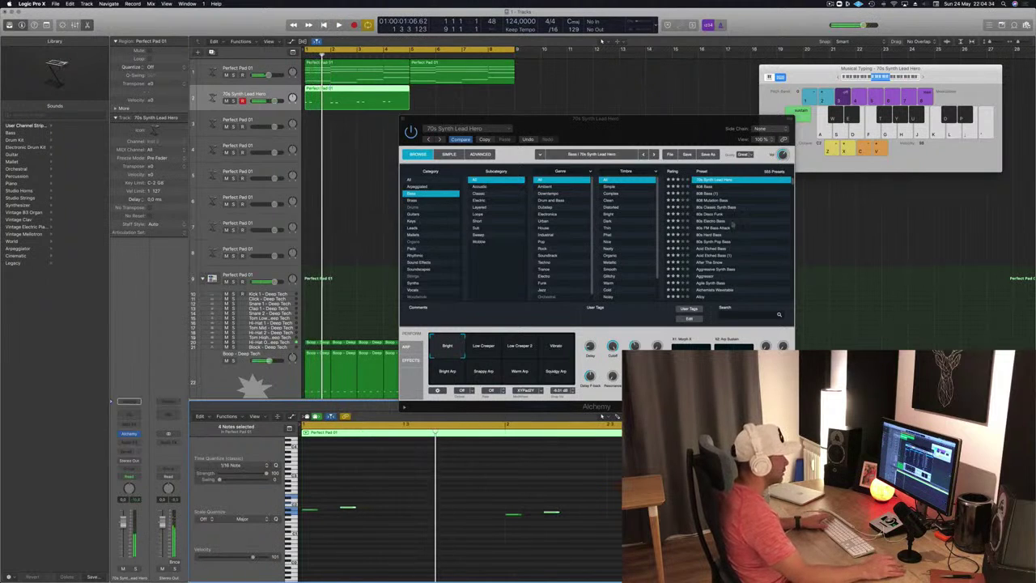
- Load the Lazarus bass preset in Alchemy on track 2 and listen to it
{"action": "scroll", "coordinate": [718, 194], "scroll_direction": "up", "scroll_amount": 2}
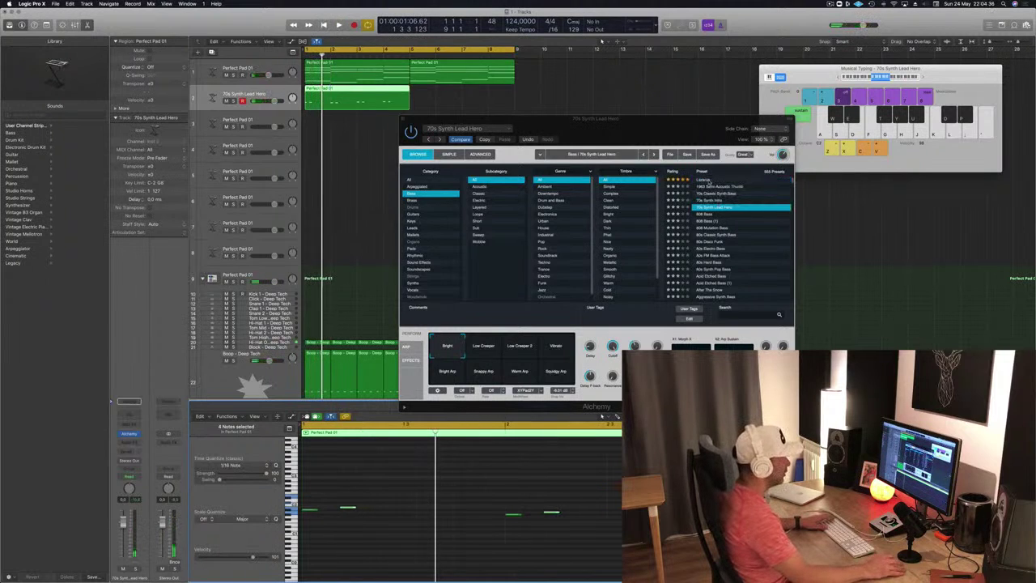
{"action": "left_click", "coordinate": [709, 180]}
{"action": "key", "text": "space"}
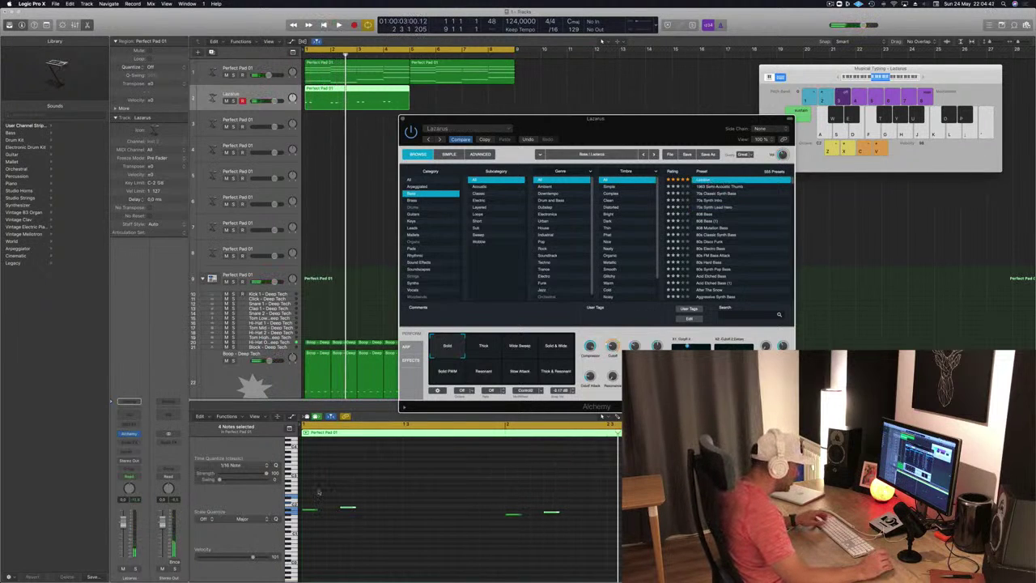
- Duplicate the four bass notes at the same pitch, with the first copy at position 1 1 4 1, and play back
{"action": "key", "text": "Return"}
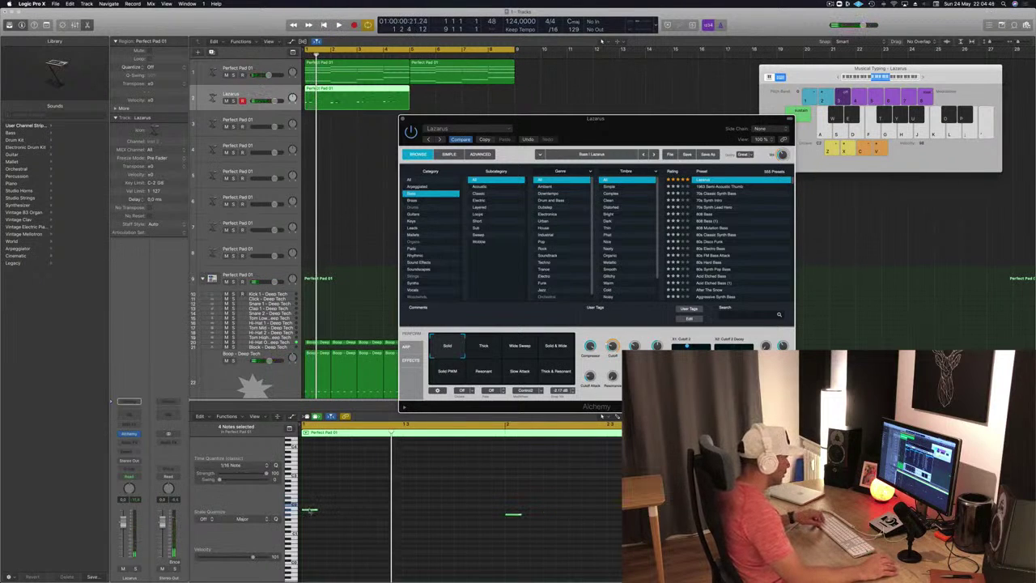
{"action": "left_click_drag", "start_coordinate": [310, 511], "coordinate": [353, 515]}
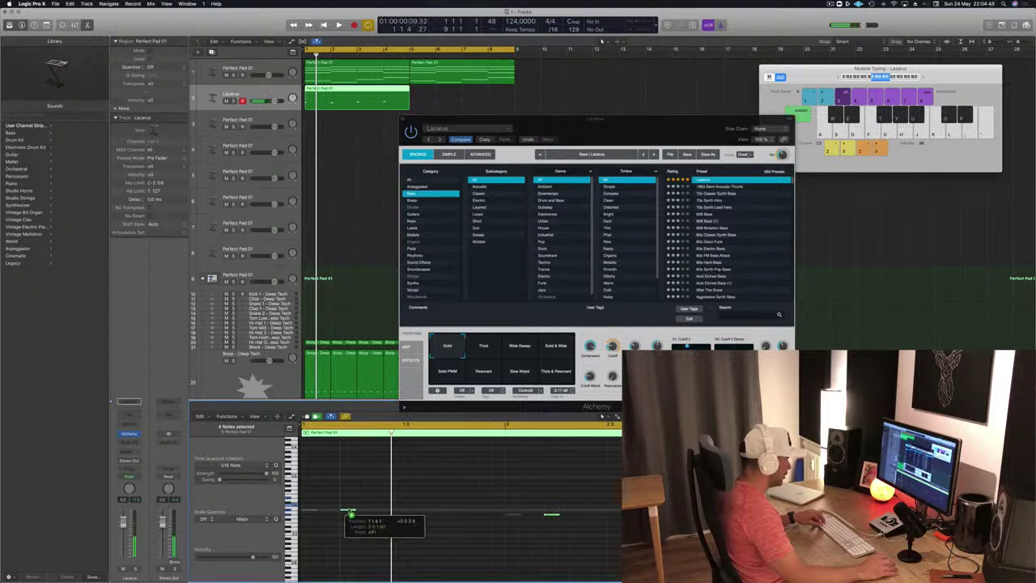
{"action": "key", "text": "space"}
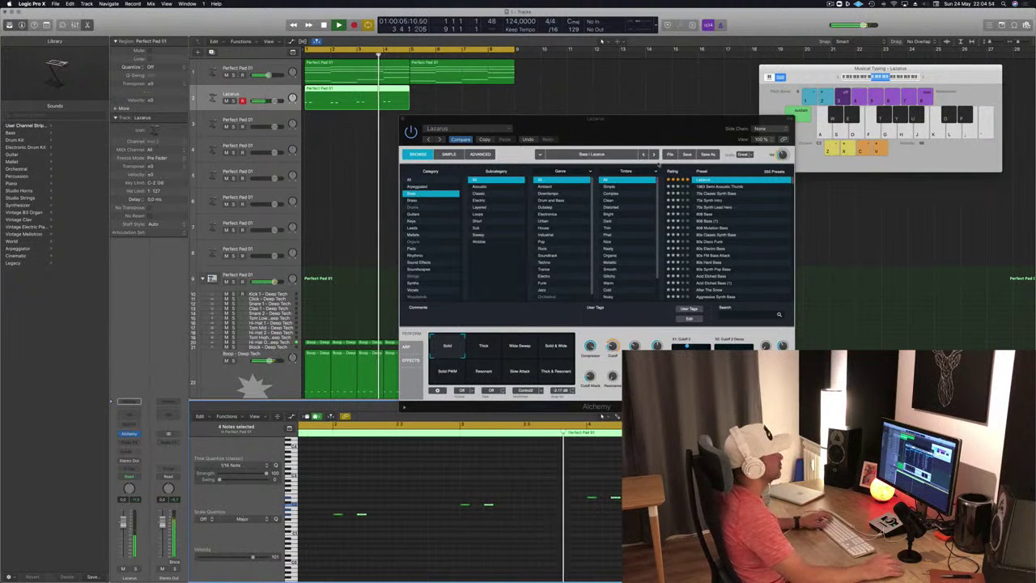
- Try copying the four-bar bass region on track 2 to bar 5 and play back the loop
{"action": "left_click_drag", "start_coordinate": [623, 126], "coordinate": [775, 120]}
{"action": "left_click_drag", "start_coordinate": [347, 93], "coordinate": [451, 97]}
{"action": "key", "text": "space"}
{"action": "left_click_drag", "start_coordinate": [692, 117], "coordinate": [732, 95]}
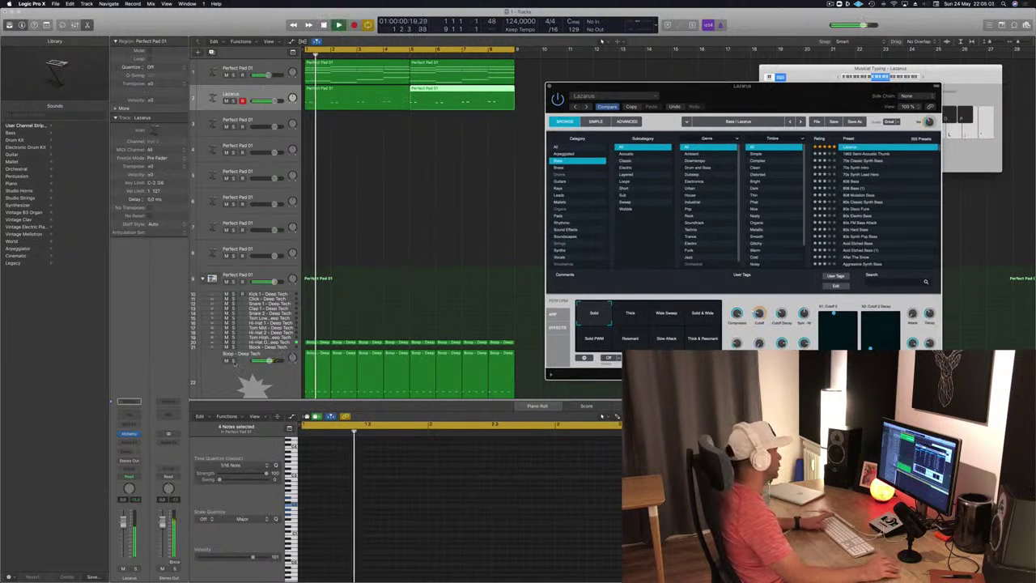
- Solo the Boop drum track briefly, then replay the full arrangement from the start
{"action": "left_click", "coordinate": [233, 360]}
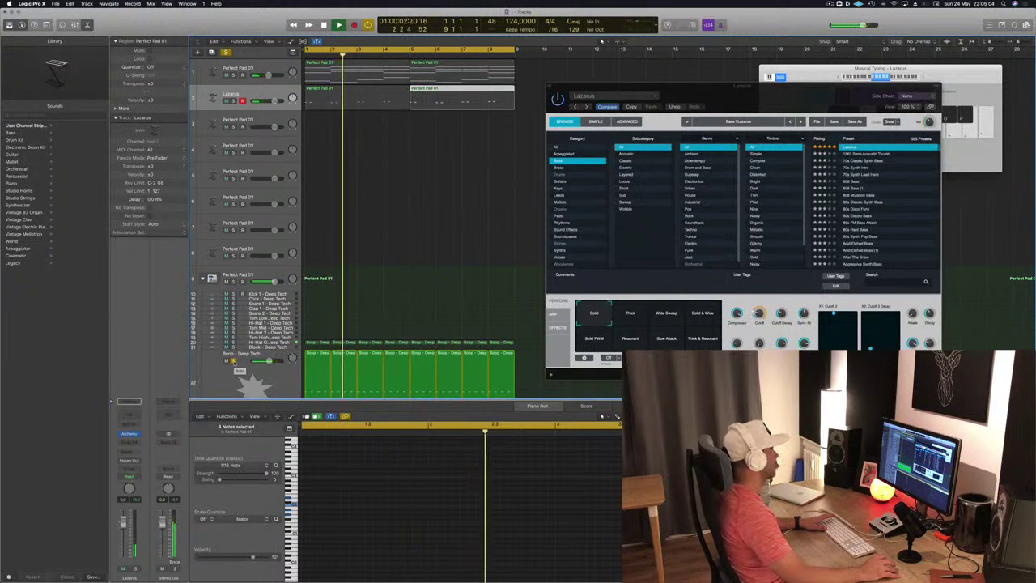
{"action": "left_click", "coordinate": [234, 361]}
{"action": "key", "text": "Return"}
{"action": "left_click_drag", "start_coordinate": [796, 95], "coordinate": [651, 176]}
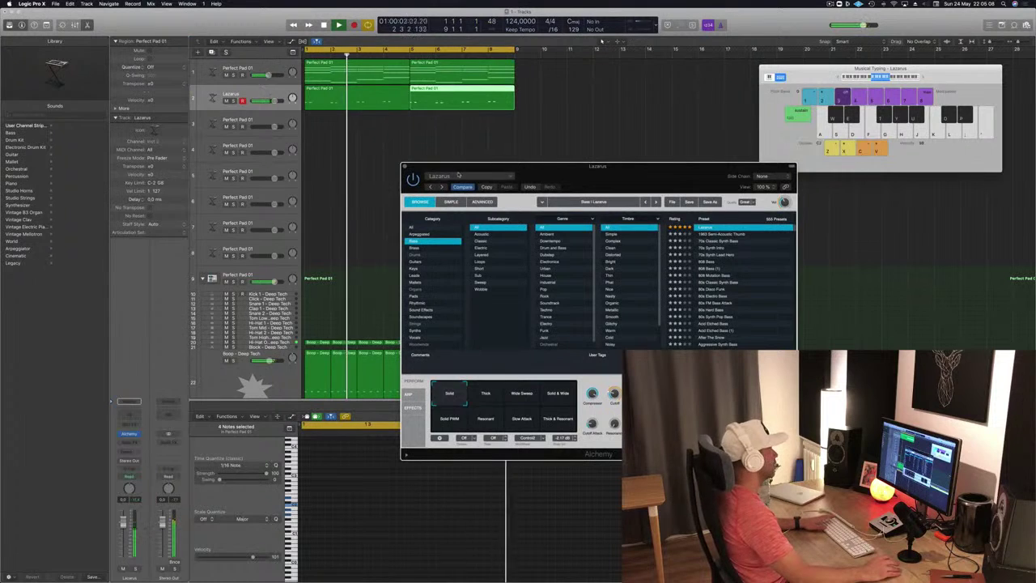
- Close Alchemy, duplicate the bass notes across each bar at the same pitch, with the last copies from position 1 3 4 1, and play back
{"action": "left_click", "coordinate": [405, 166]}
{"action": "left_click", "coordinate": [324, 106]}
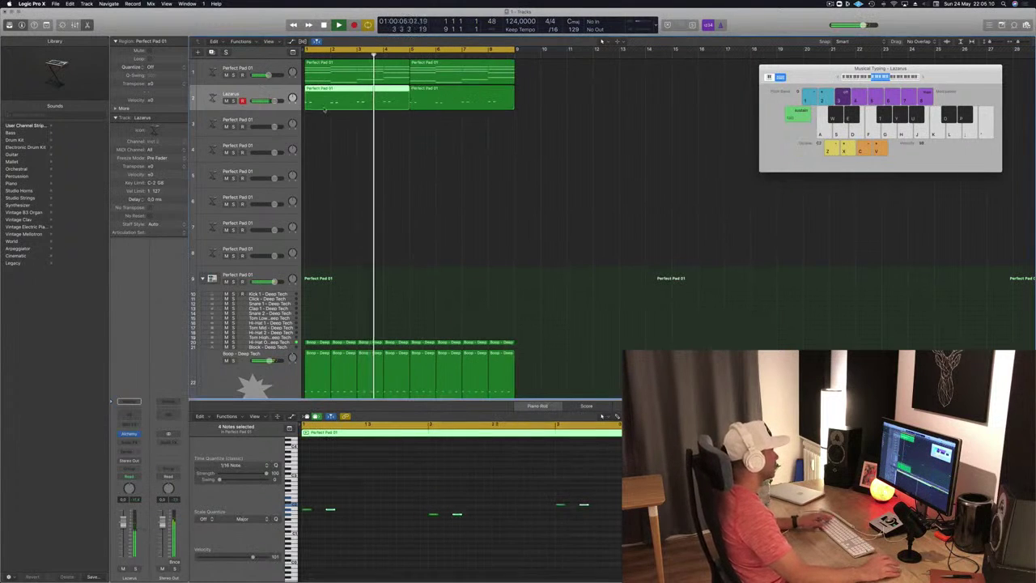
{"action": "left_click", "coordinate": [374, 504]}
{"action": "left_click_drag", "start_coordinate": [305, 511], "coordinate": [381, 513]}
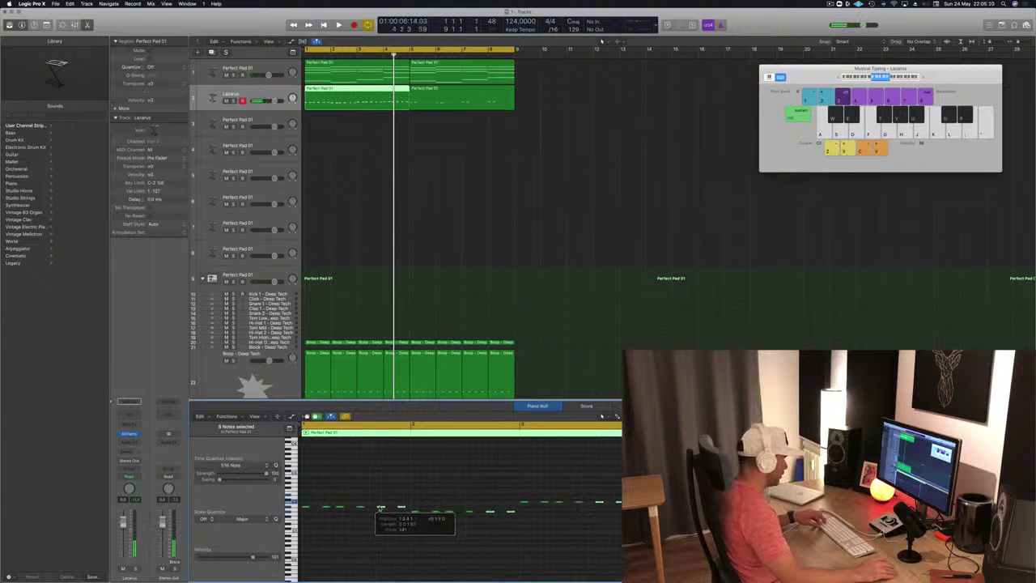
{"action": "key", "text": "space"}
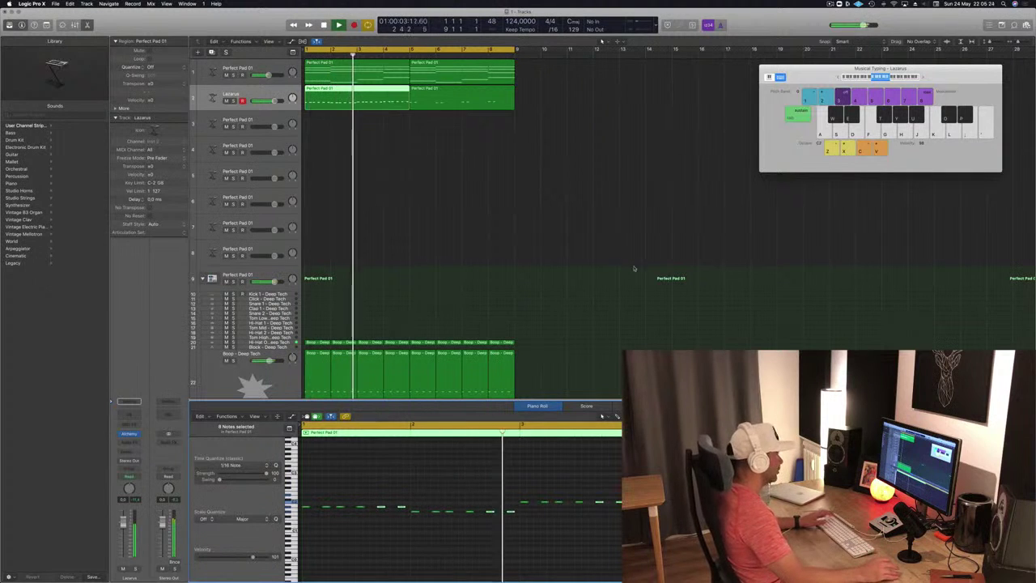
- Replace the second bass region with a copy of the denser first bass region, placed at bar 5
{"action": "left_click", "coordinate": [507, 103]}
{"action": "key", "text": "Delete"}
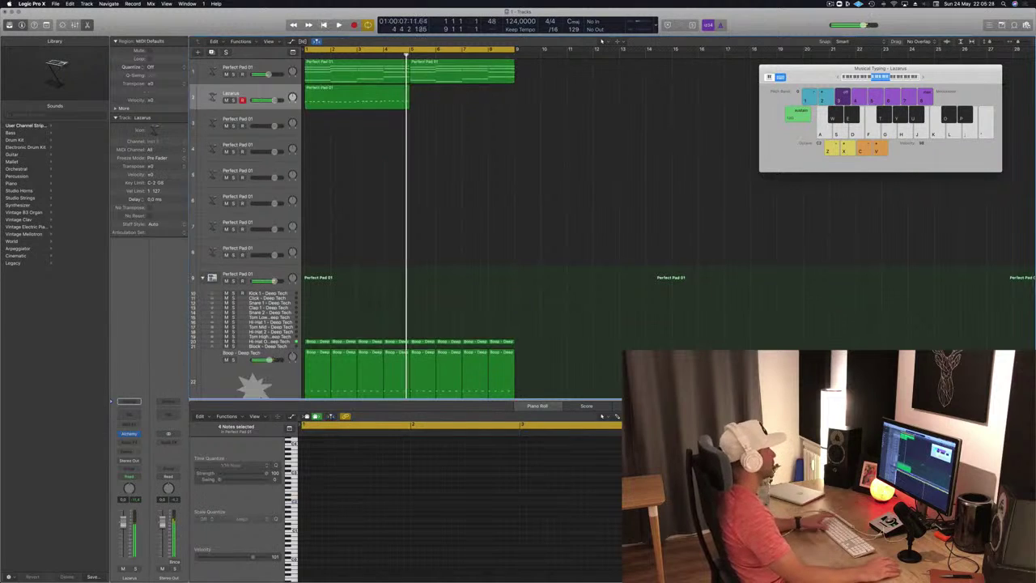
{"action": "key", "text": "space"}
{"action": "left_click", "coordinate": [335, 91]}
{"action": "left_click_drag", "start_coordinate": [336, 90], "coordinate": [440, 91]}
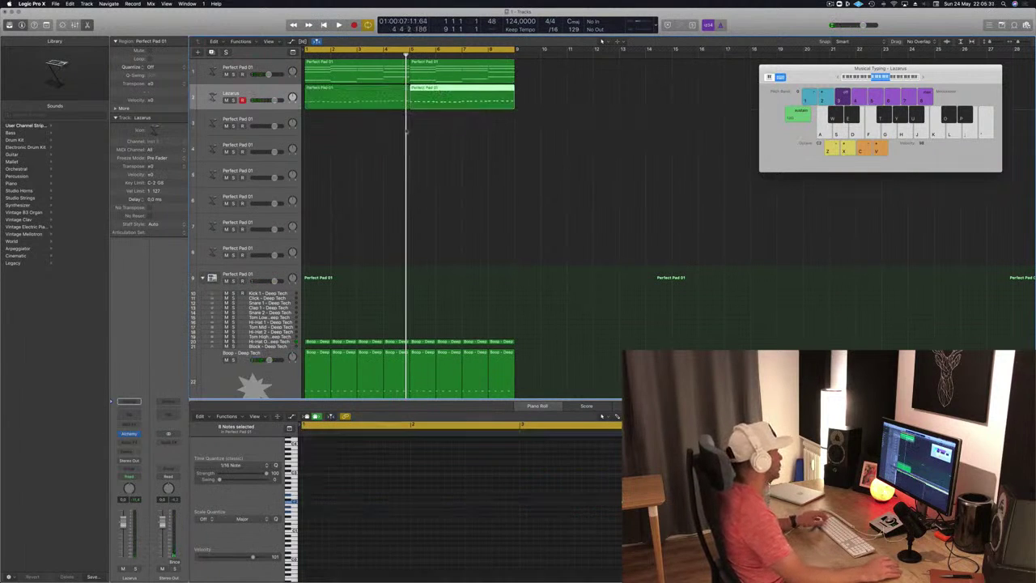
- Play back the extended bass line together with the pads and drums, checking the drum and pad notes
{"action": "left_click", "coordinate": [317, 359]}
{"action": "key", "text": "space"}
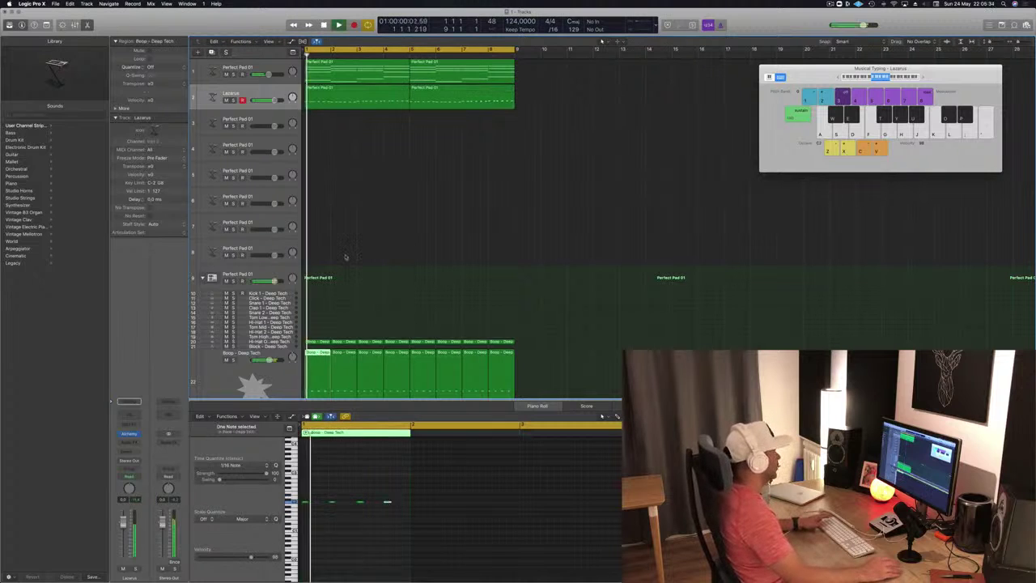
{"action": "left_click", "coordinate": [349, 176]}
{"action": "left_click", "coordinate": [349, 71]}
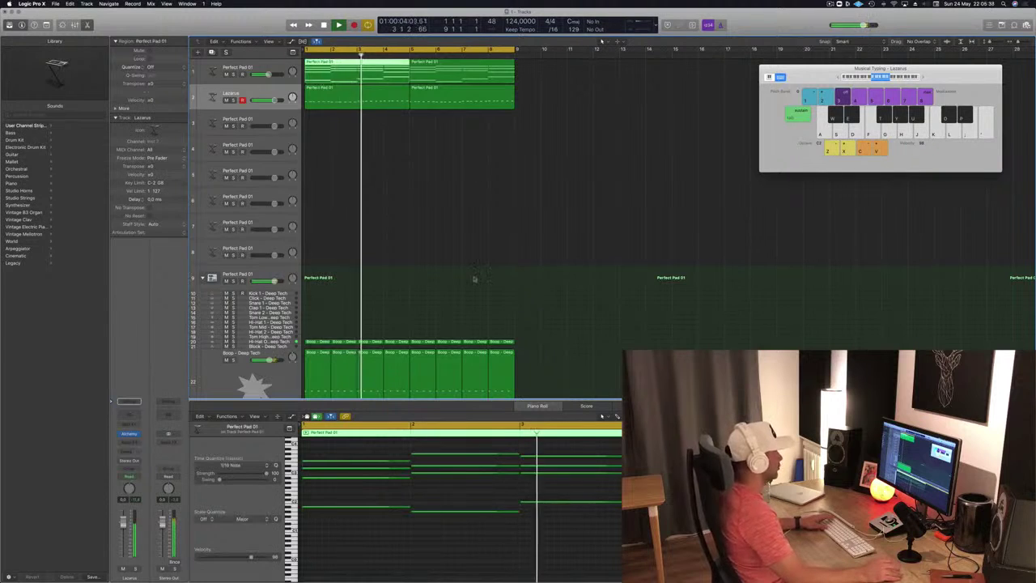
{"action": "key", "text": "super+Left"}
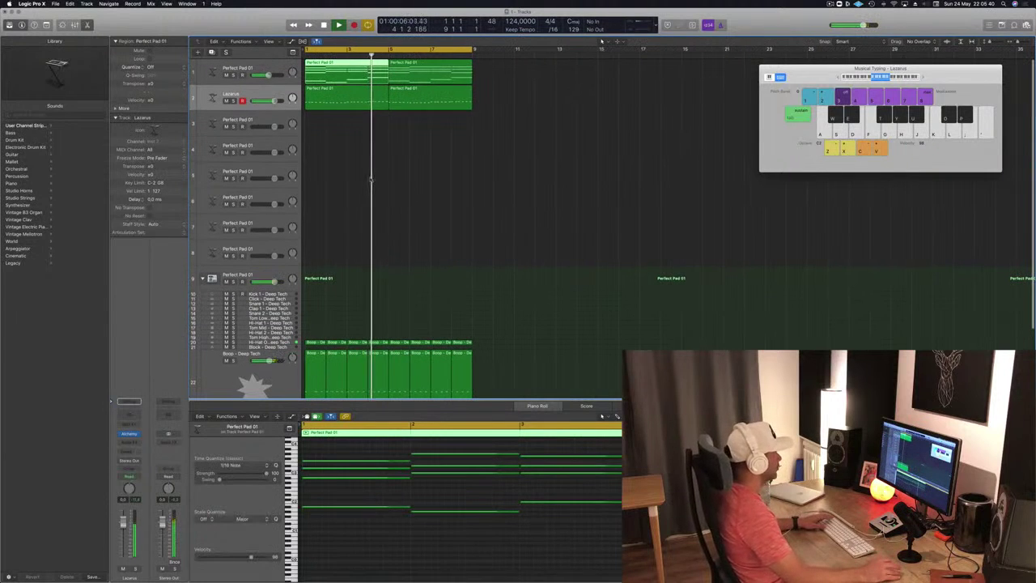
{"action": "key", "text": "space"}
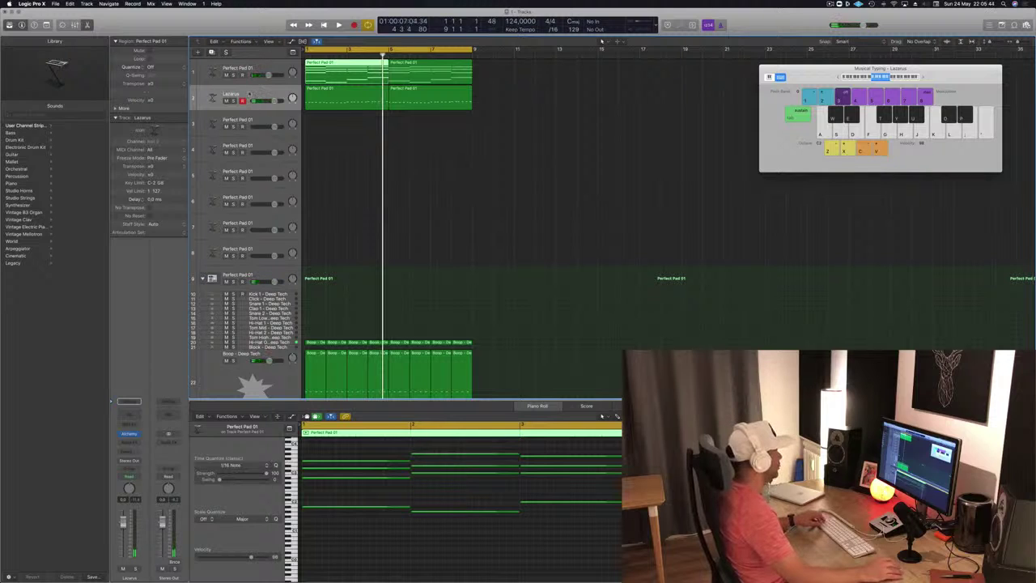
- Create one new software instrument track below the bass using Studio Horns in stereo
{"action": "left_click", "coordinate": [250, 94]}
{"action": "key", "text": "alt+super+n"}
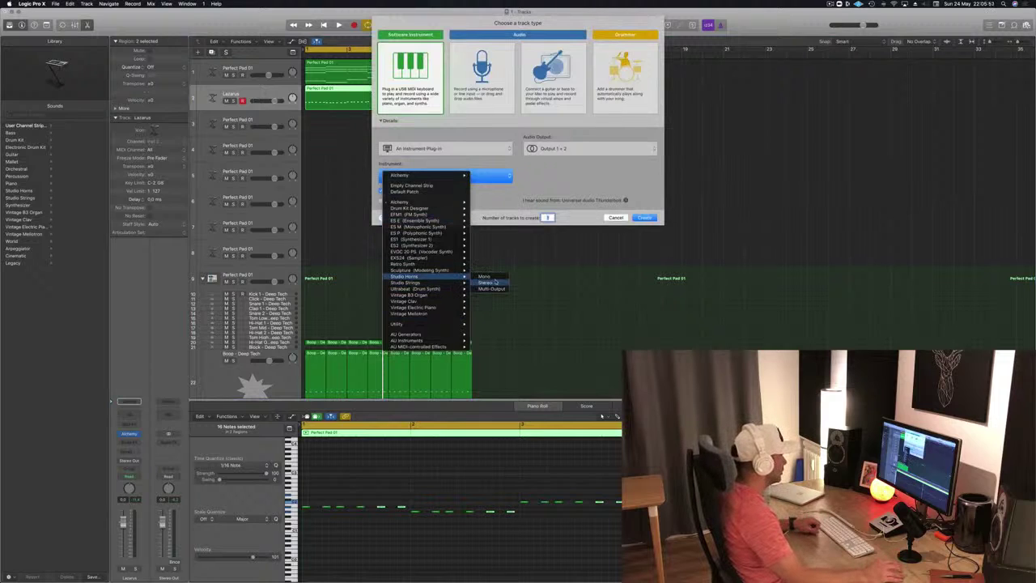
{"action": "left_click", "coordinate": [495, 283]}
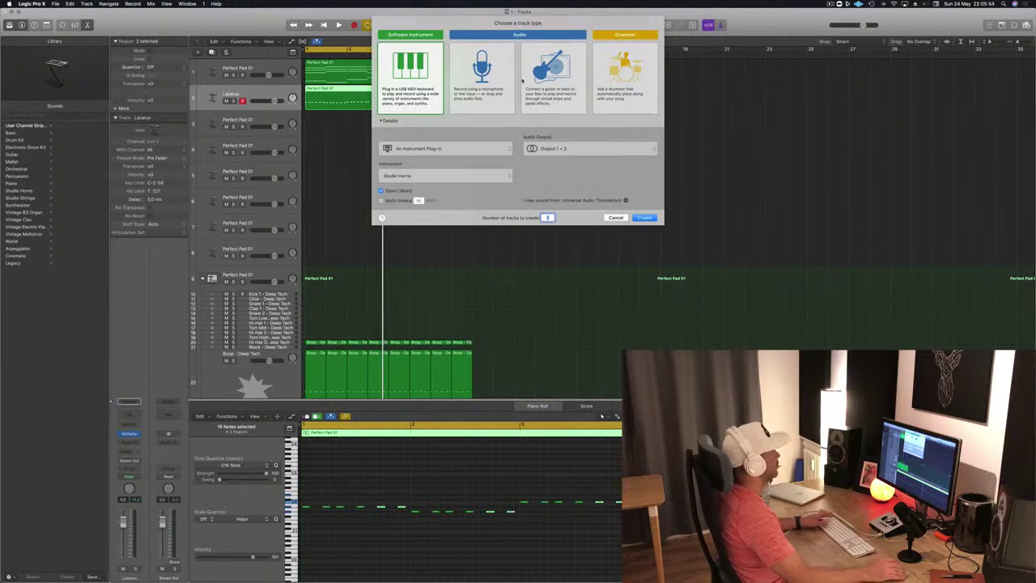
{"action": "left_click", "coordinate": [656, 217]}
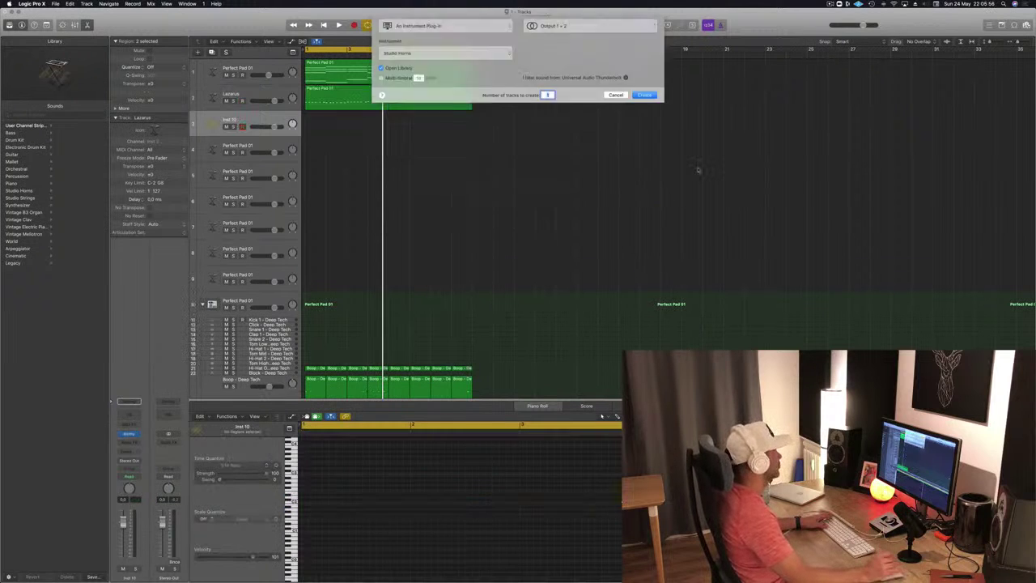
- Try copying the first pad region to the horn track and deleting all but its top line of notes
{"action": "left_click_drag", "start_coordinate": [341, 70], "coordinate": [343, 123]}
{"action": "left_click_drag", "start_coordinate": [578, 528], "coordinate": [696, 464]}
{"action": "key", "text": "Delete"}
{"action": "left_click", "coordinate": [268, 117]}
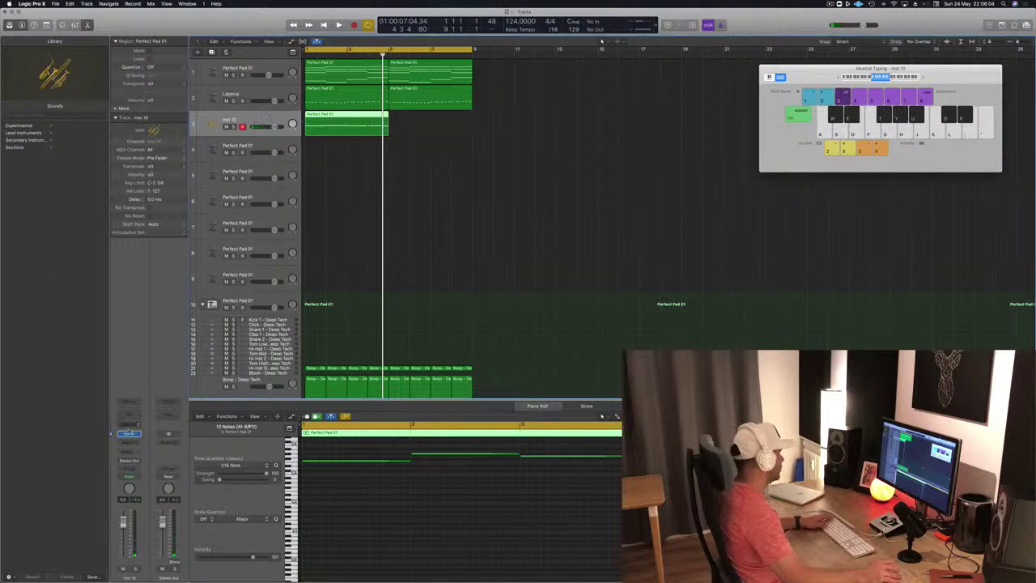
- Open Studio Horns, examine its available instruments and articulations, and play the top line with Trumpet 1
{"action": "left_click", "coordinate": [129, 435]}
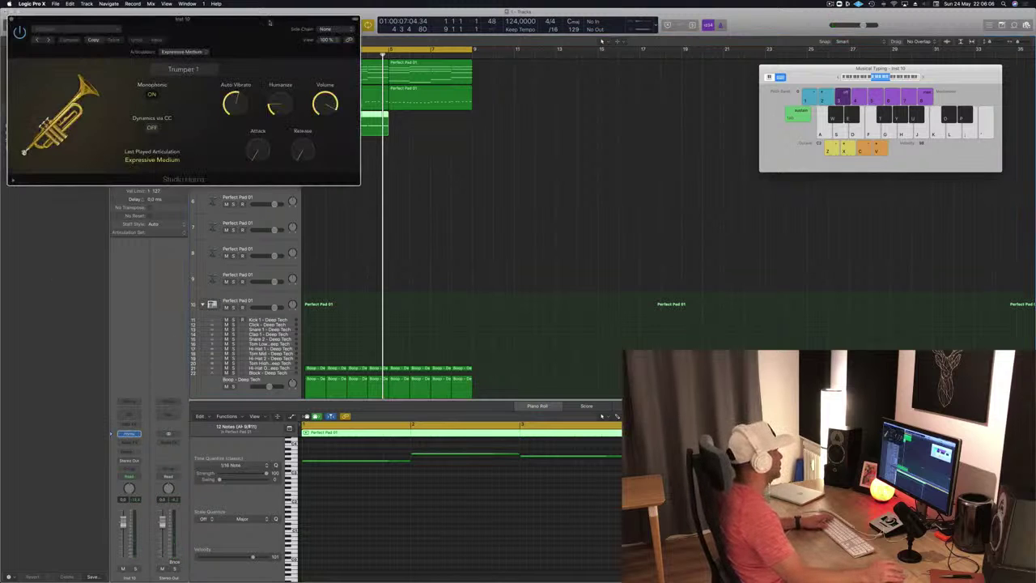
{"action": "left_click_drag", "start_coordinate": [298, 31], "coordinate": [589, 114]}
{"action": "left_click", "coordinate": [472, 153]}
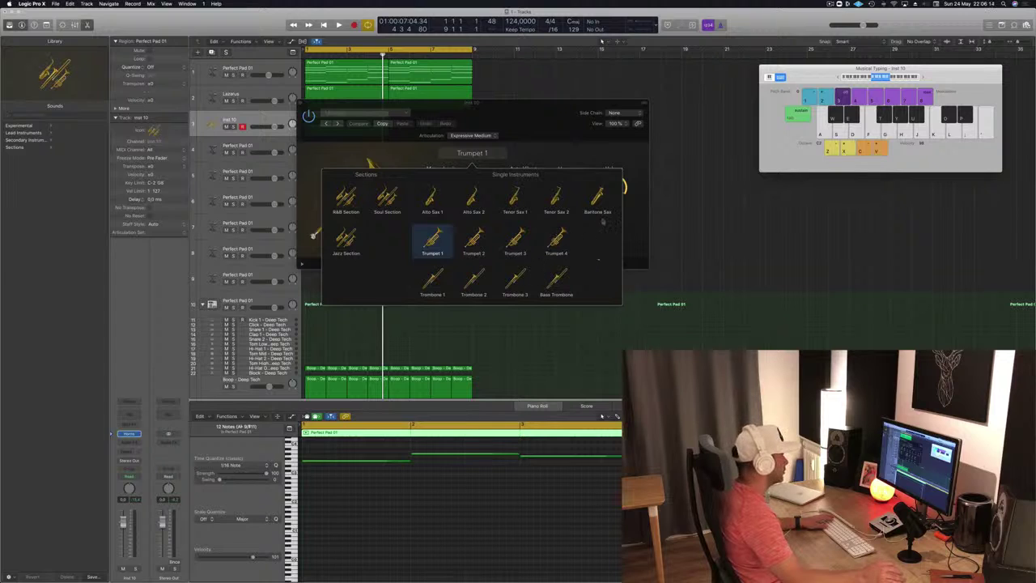
{"action": "left_click", "coordinate": [523, 142]}
{"action": "left_click", "coordinate": [486, 135]}
{"action": "left_click", "coordinate": [578, 106]}
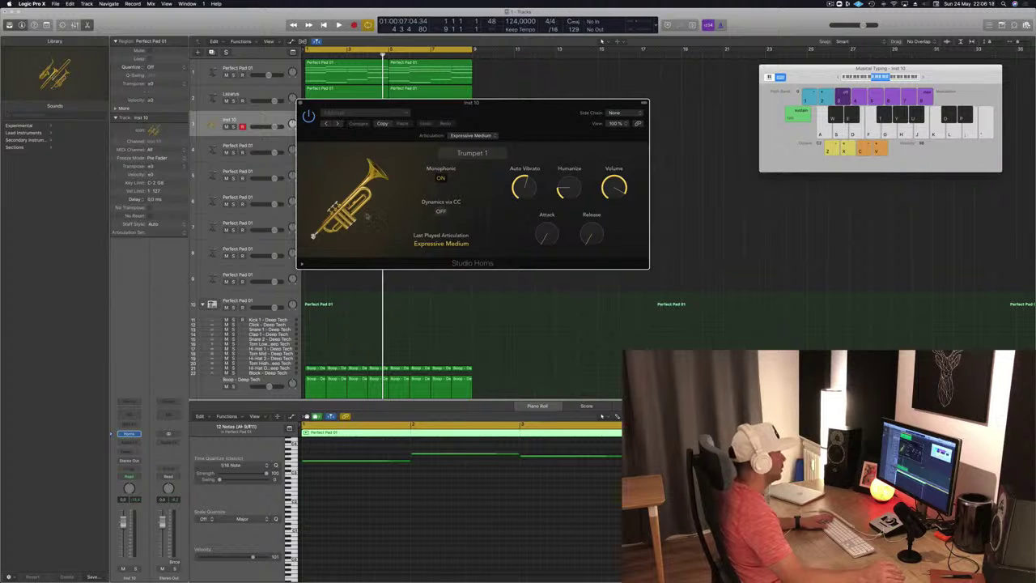
{"action": "left_click_drag", "start_coordinate": [486, 109], "coordinate": [685, 127]}
{"action": "key", "text": "r"}
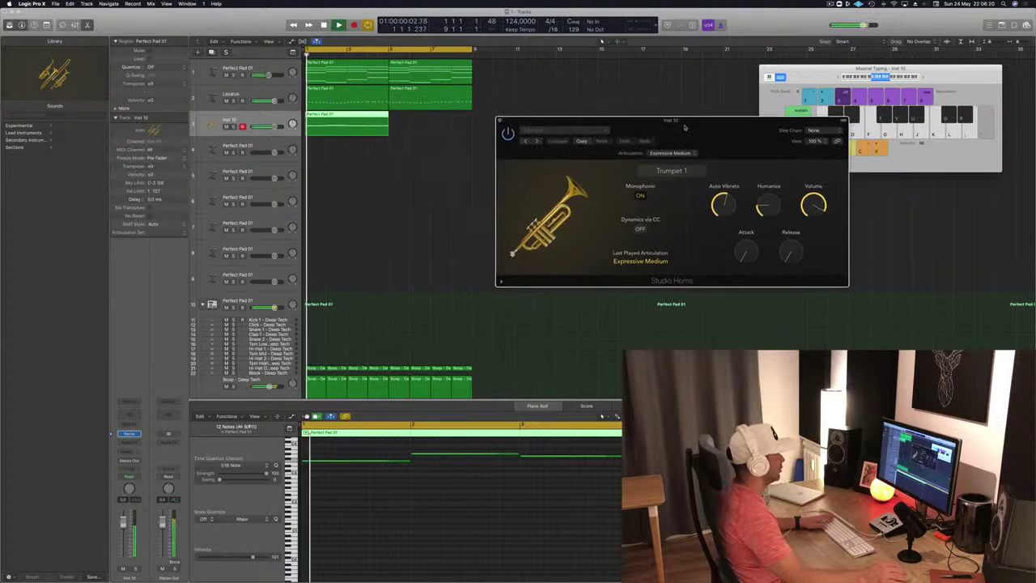
- Delete the region on the horn track and load the Experimental patch Trombone Pad
{"action": "left_click_drag", "start_coordinate": [325, 140], "coordinate": [324, 139]}
{"action": "key", "text": "Delete"}
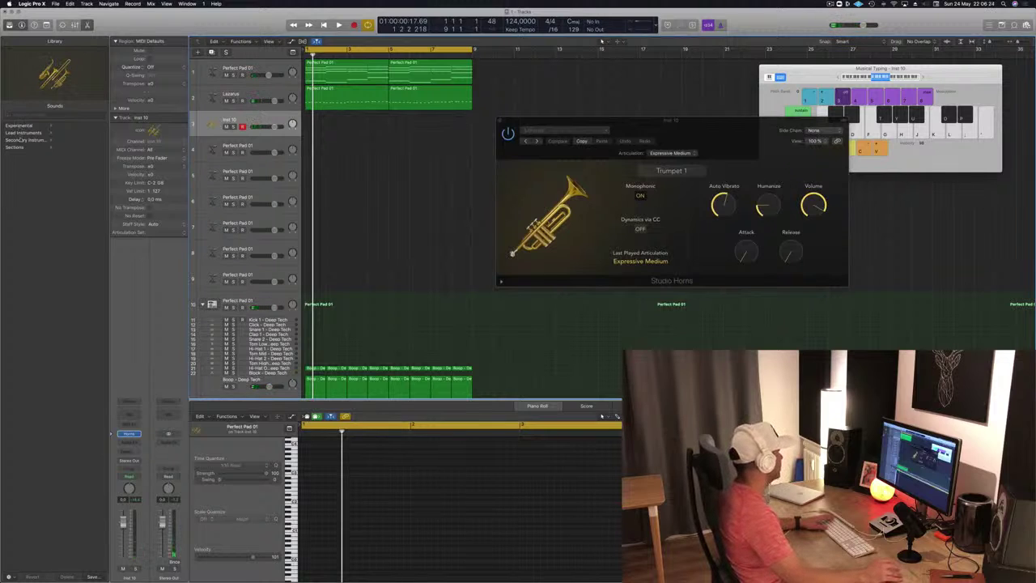
{"action": "left_click", "coordinate": [22, 134]}
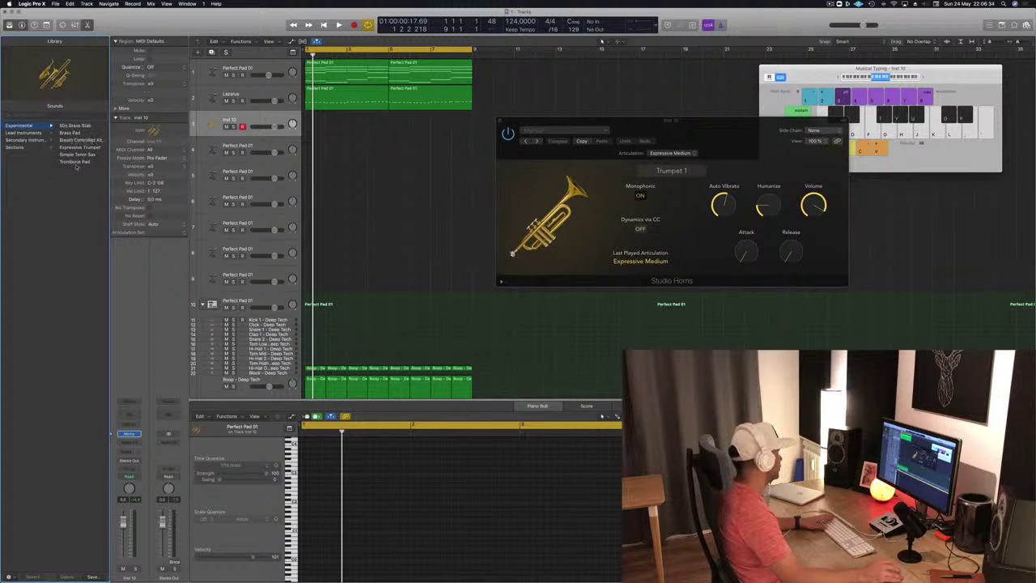
{"action": "left_click", "coordinate": [74, 162]}
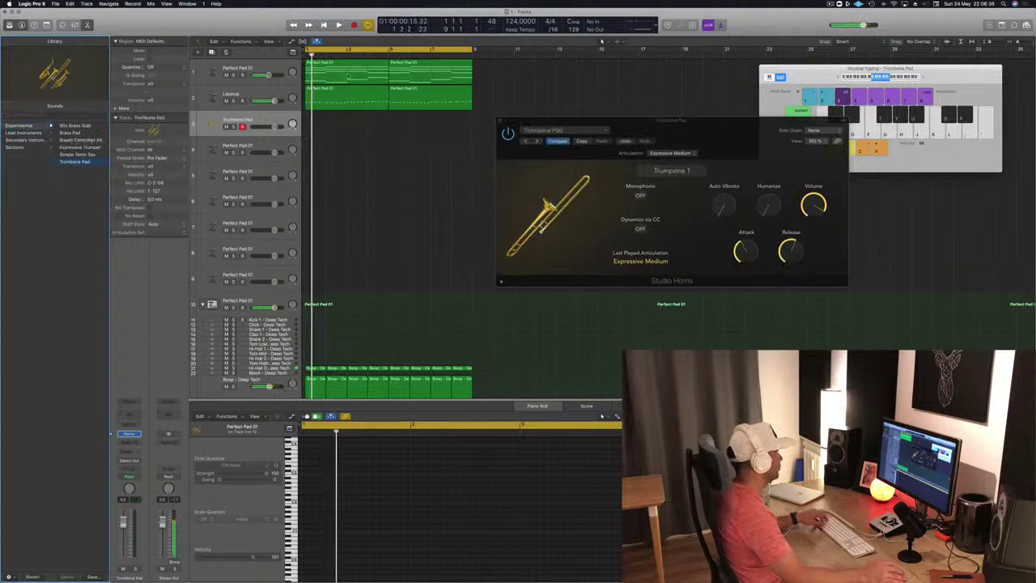
- Copy the first pad region to the trombone track and delete the lower chord notes, keeping only the top line
{"action": "left_click", "coordinate": [348, 104]}
{"action": "left_click_drag", "start_coordinate": [348, 105], "coordinate": [348, 127]}
{"action": "left_click_drag", "start_coordinate": [335, 547], "coordinate": [729, 473]}
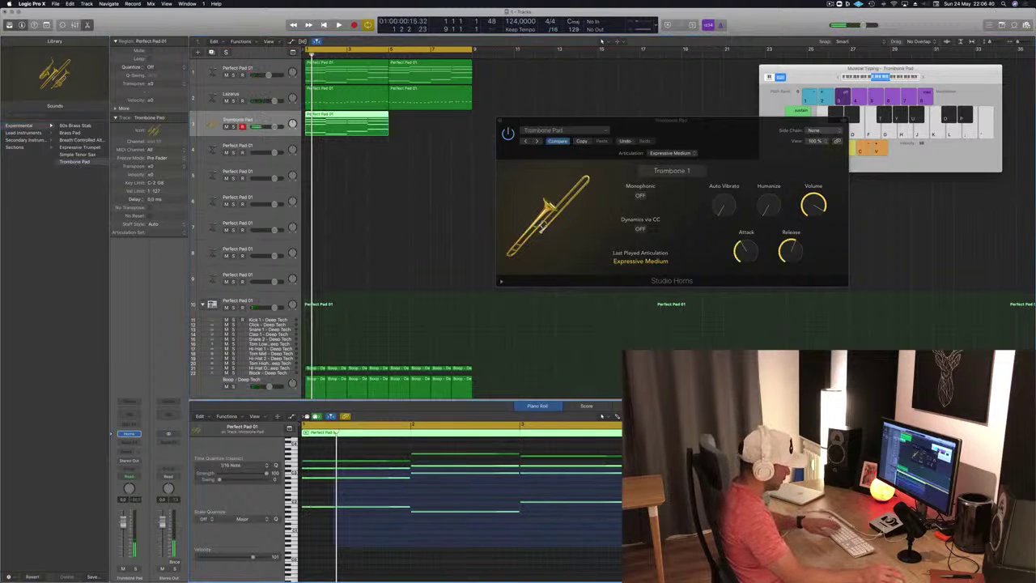
{"action": "key", "text": "Delete"}
- Play back the arrangement from the start to listen to the trombone melody line
{"action": "key", "text": "space"}
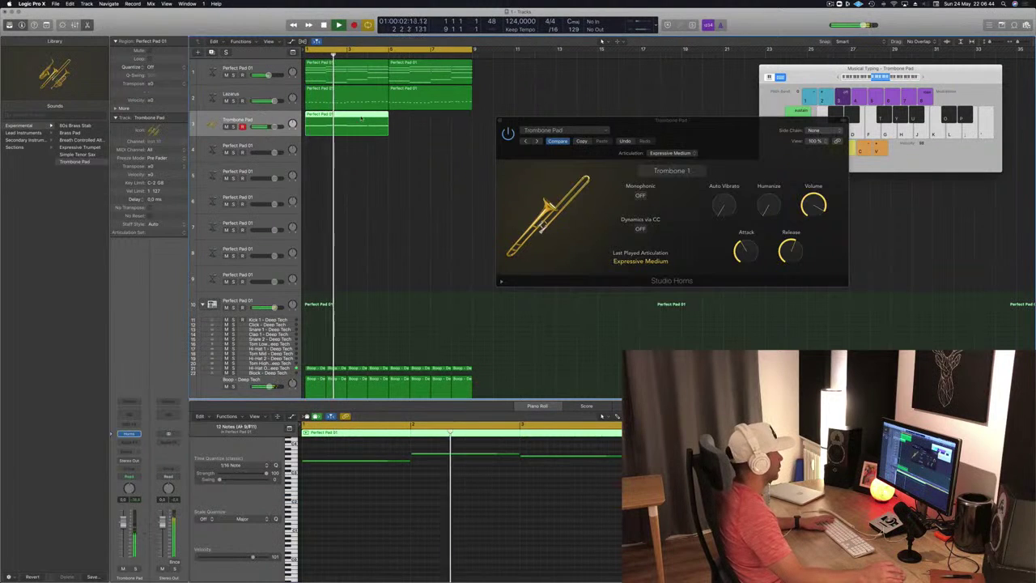
{"action": "key", "text": "space"}
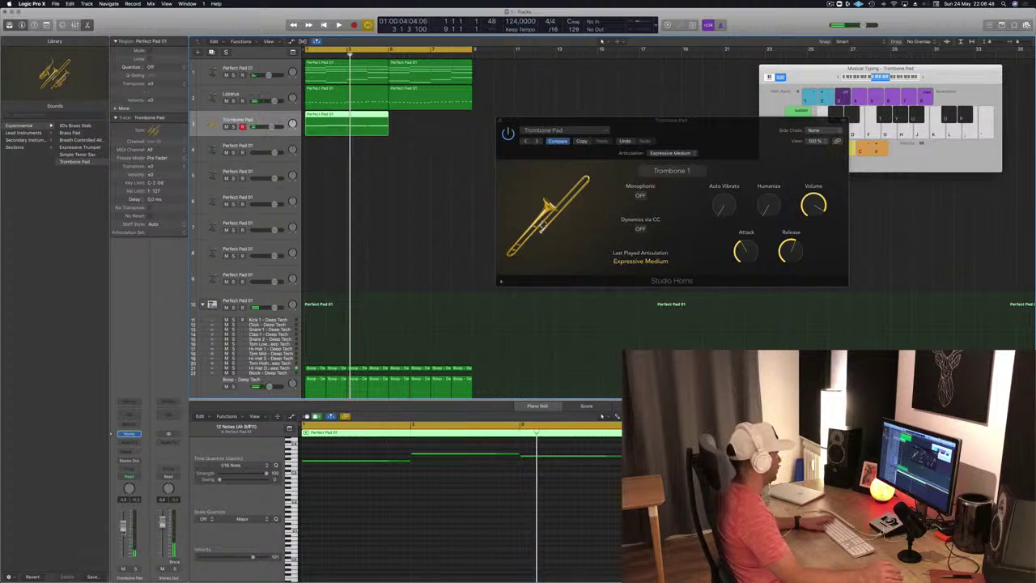
{"action": "key", "text": "Return"}
{"action": "key", "text": "space"}
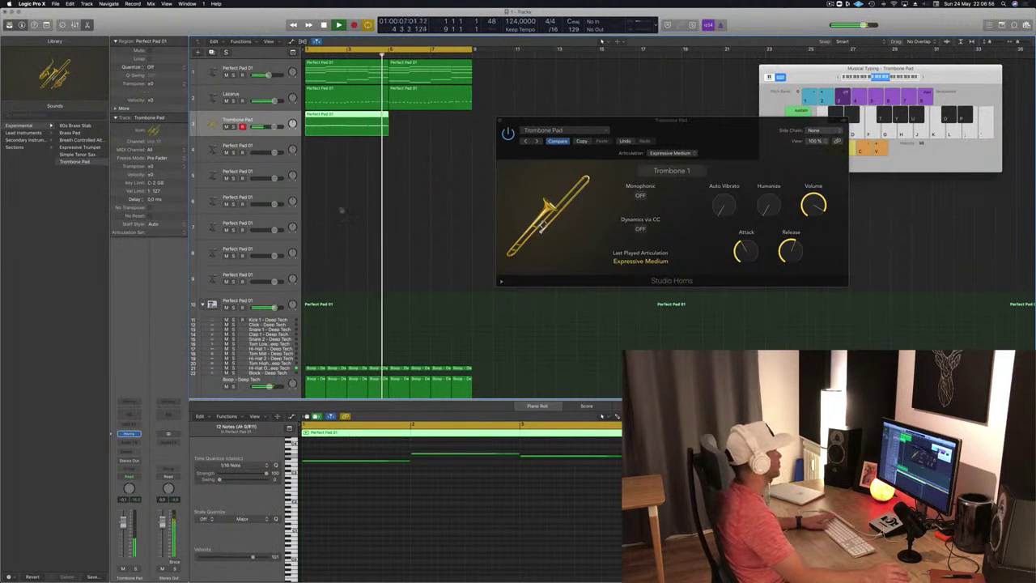
{"action": "left_click", "coordinate": [398, 160]}
{"action": "key", "text": "space"}
{"action": "left_click", "coordinate": [361, 120]}
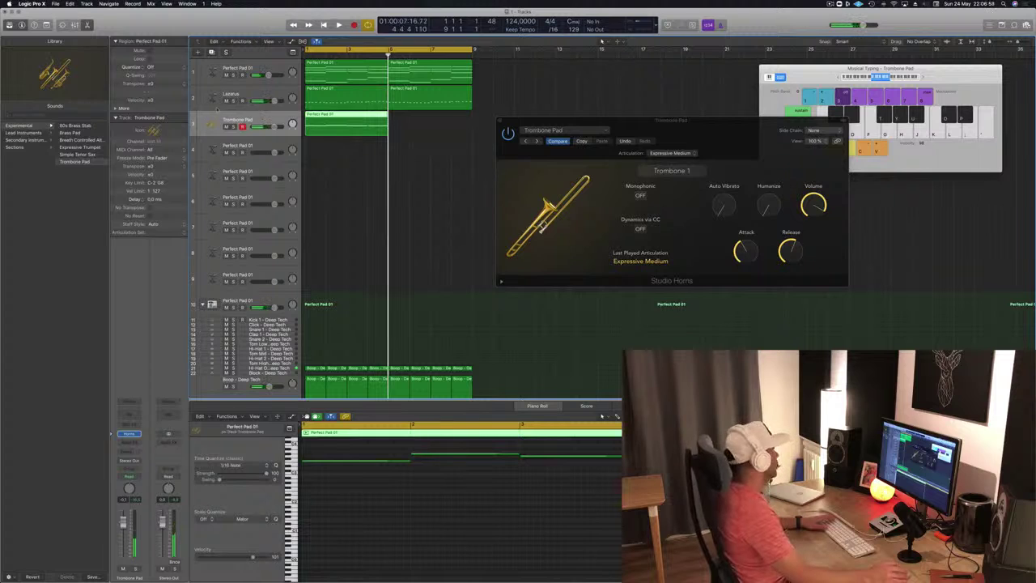
- Replace the instrument on track 3 with Studio Strings in stereo
{"action": "left_click", "coordinate": [133, 434]}
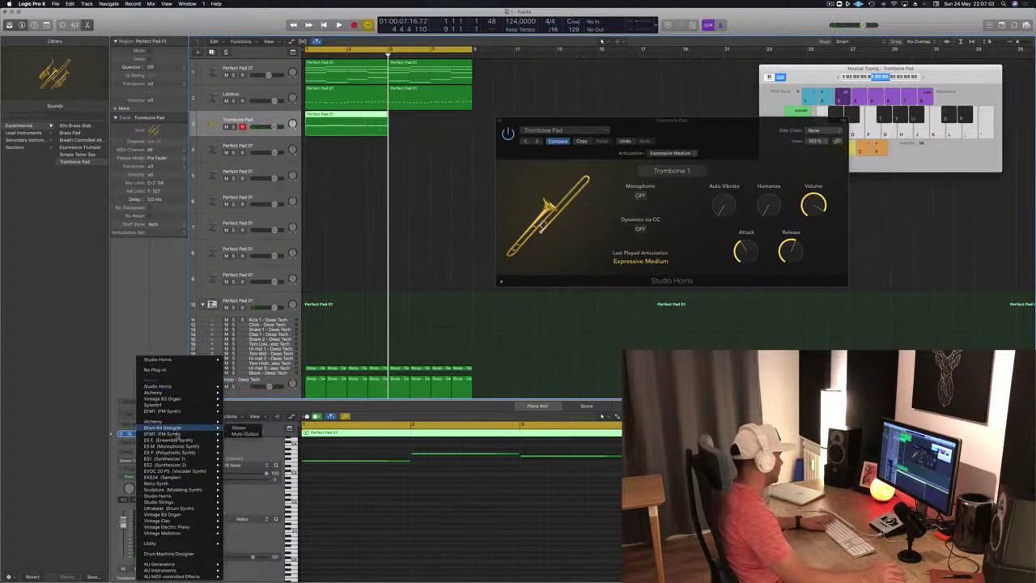
{"action": "mouse_move", "coordinate": [186, 483]}
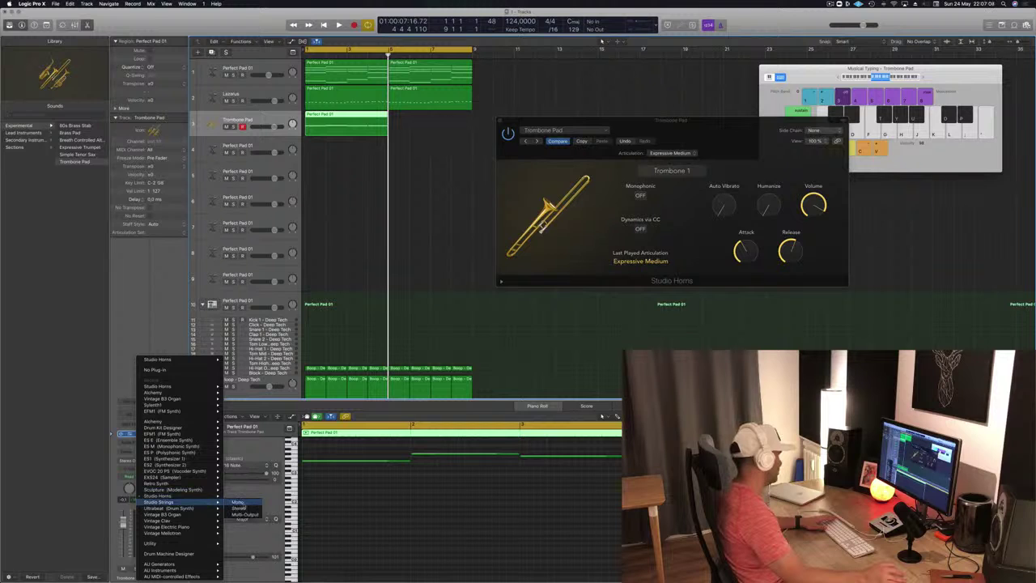
{"action": "left_click", "coordinate": [238, 509]}
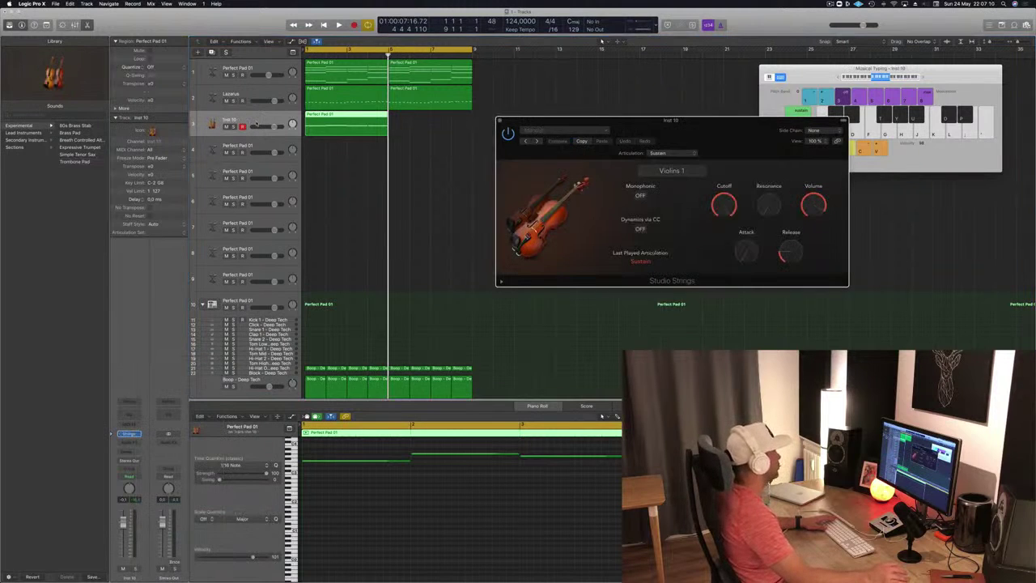
- Add a send from the strings track to the first free bus and insert a stereo SilverVerb on its aux channel
{"action": "left_click", "coordinate": [131, 453]}
{"action": "mouse_move", "coordinate": [141, 467]}
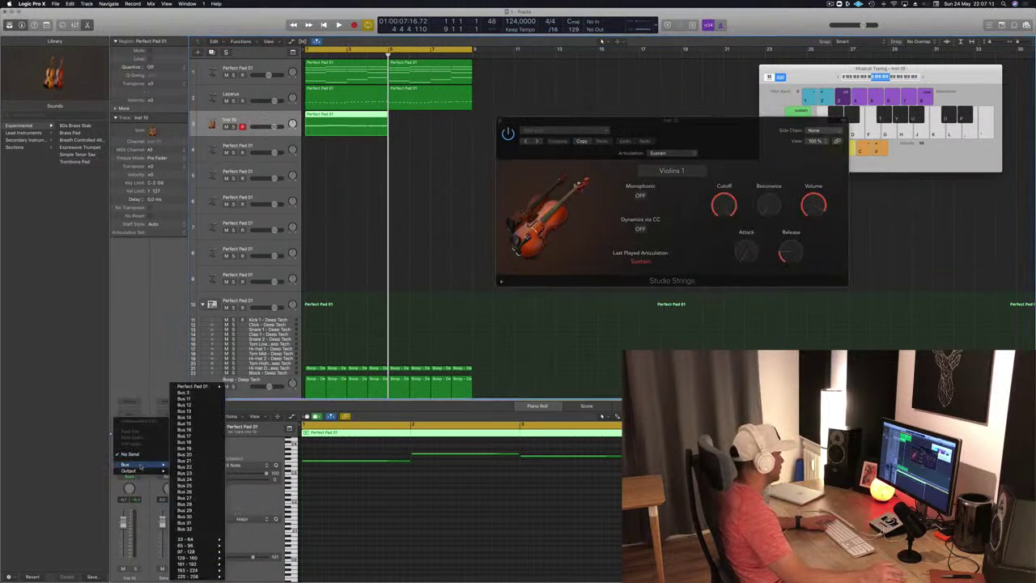
{"action": "left_click", "coordinate": [186, 394]}
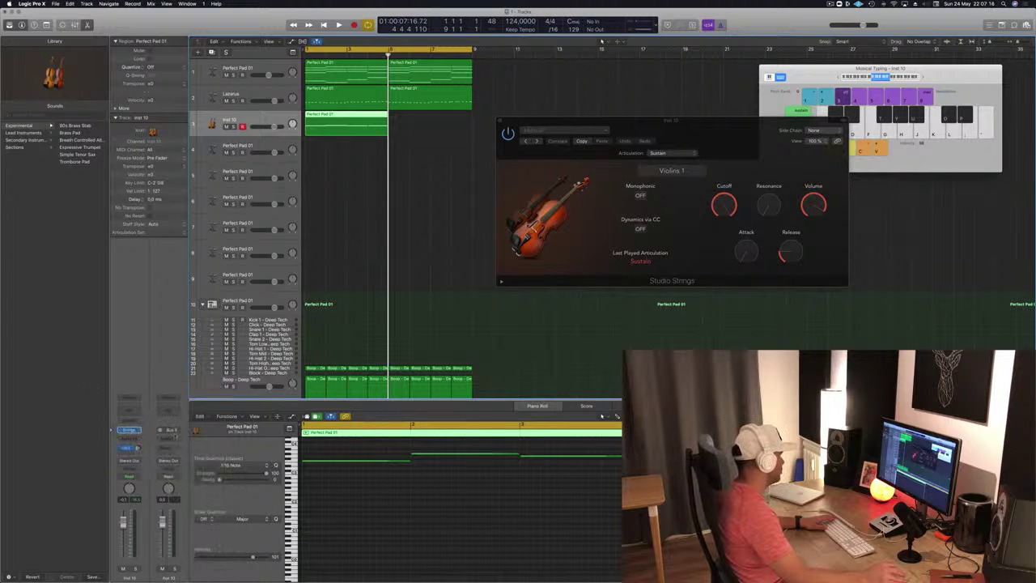
{"action": "left_click", "coordinate": [175, 440]}
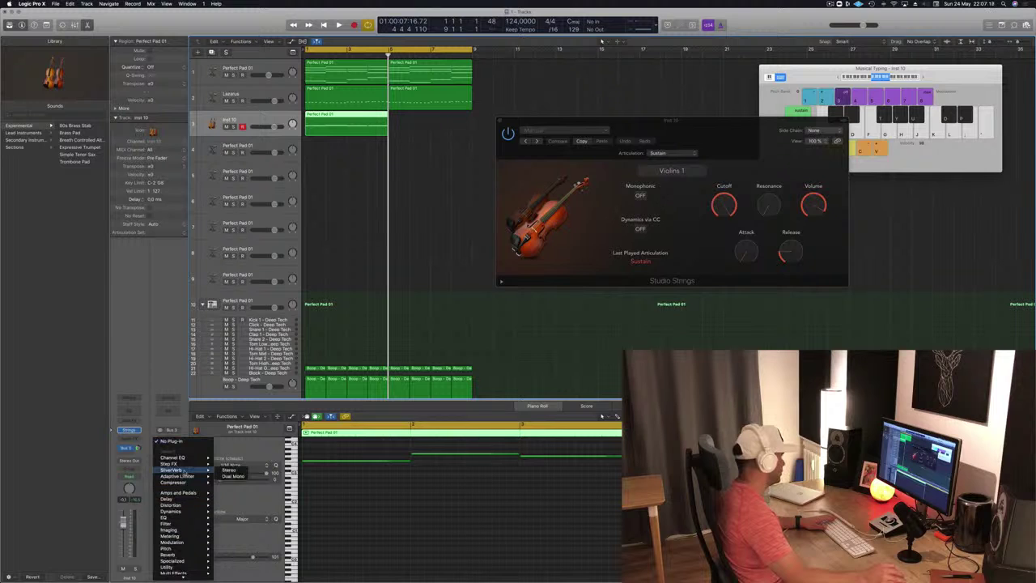
{"action": "left_click", "coordinate": [235, 471]}
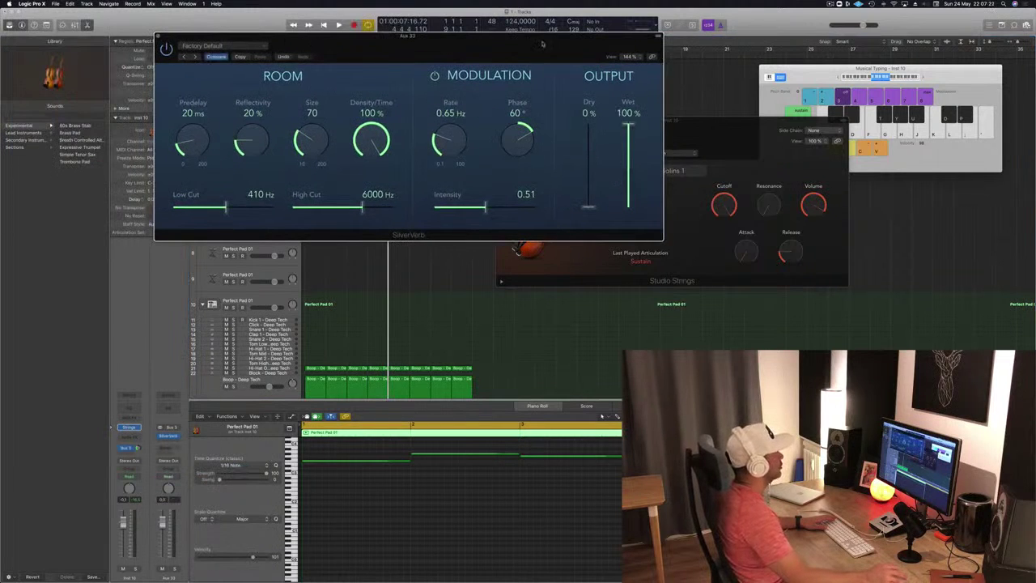
- Load the grandiose preset in SilverVerb and lower the strings track's volume while playing the arrangement
{"action": "left_click", "coordinate": [261, 47]}
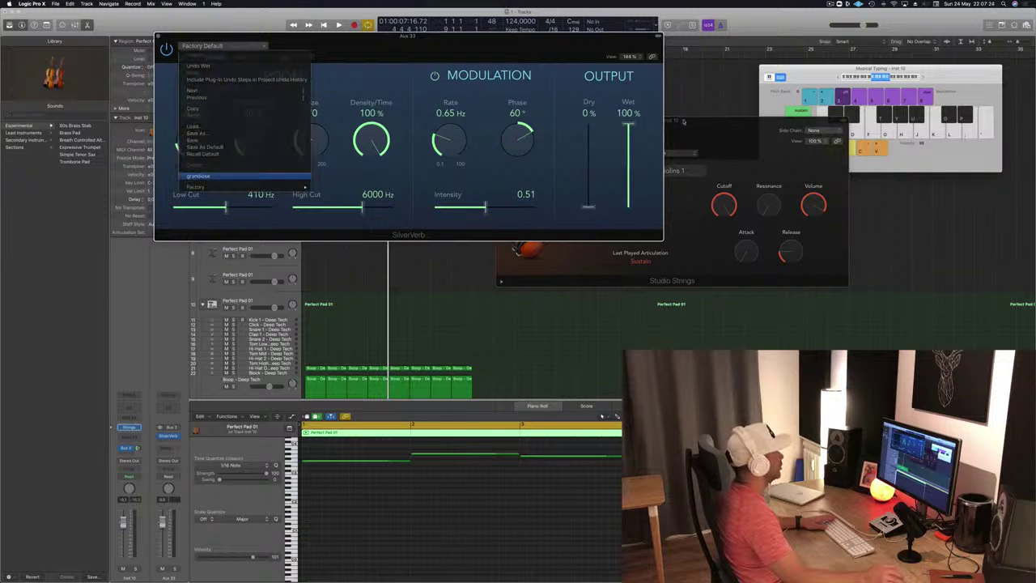
{"action": "left_click_drag", "start_coordinate": [573, 45], "coordinate": [828, 23]}
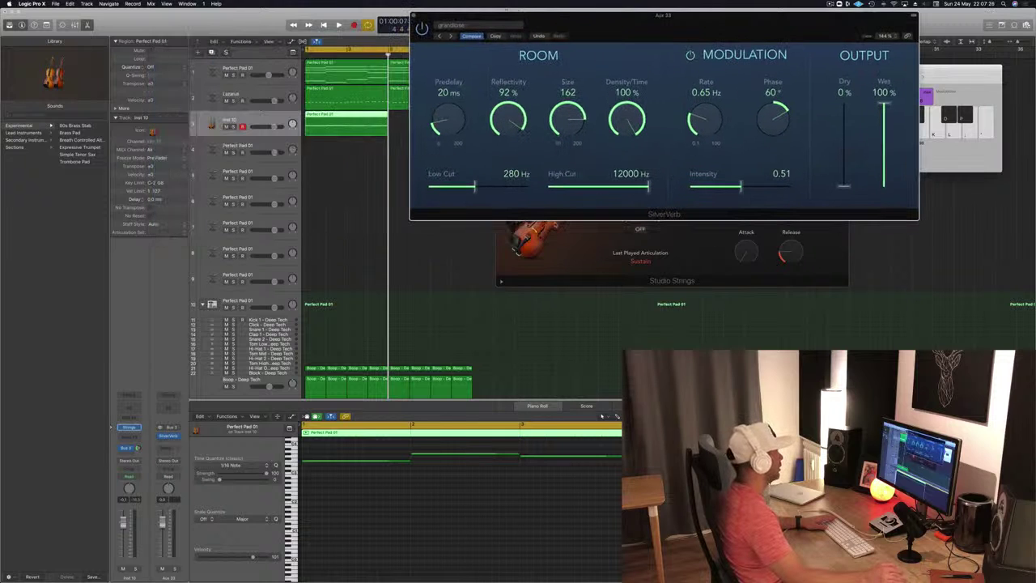
{"action": "left_click", "coordinate": [149, 548]}
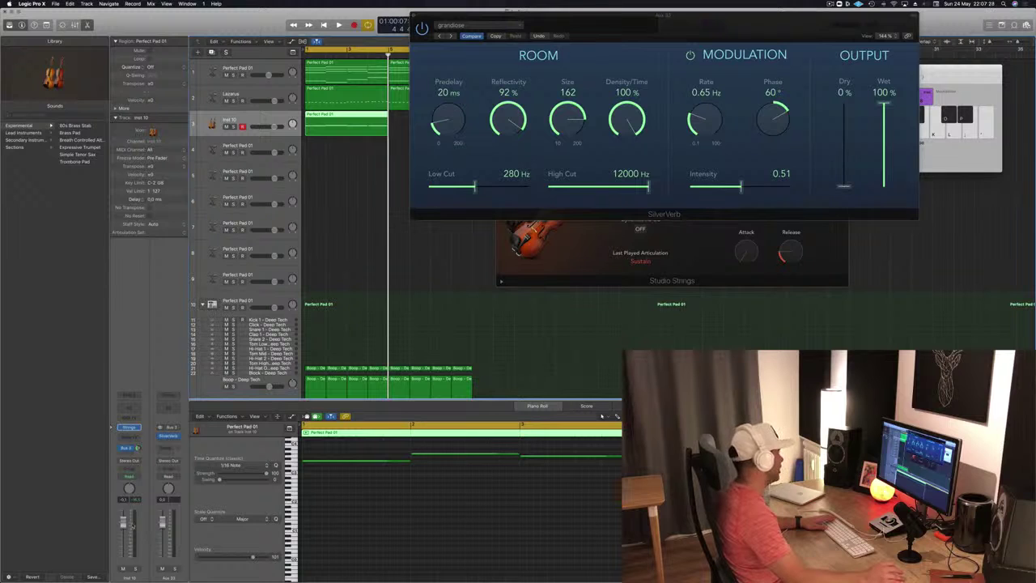
{"action": "key", "text": "space"}
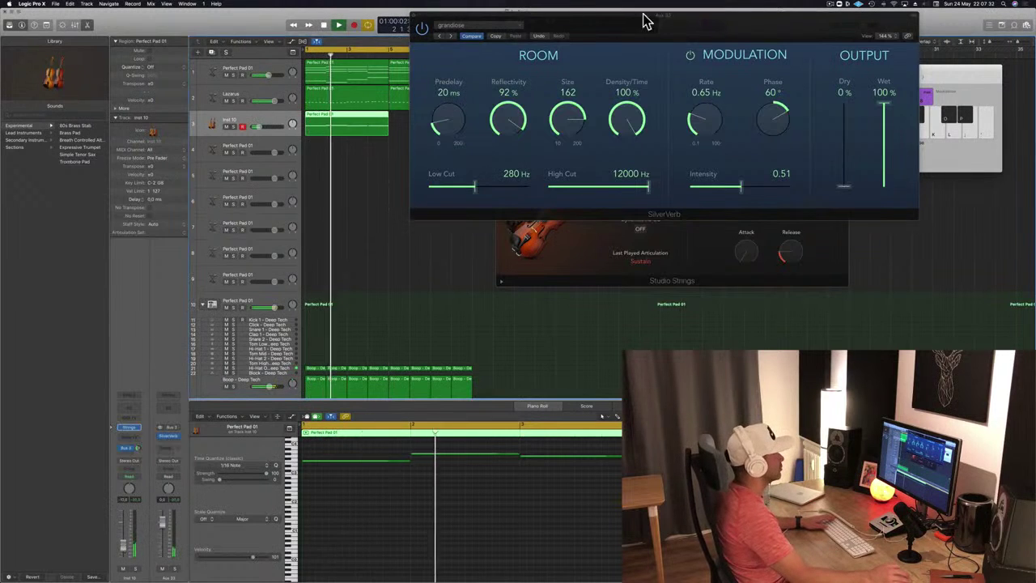
{"action": "left_click_drag", "start_coordinate": [646, 22], "coordinate": [759, 66]}
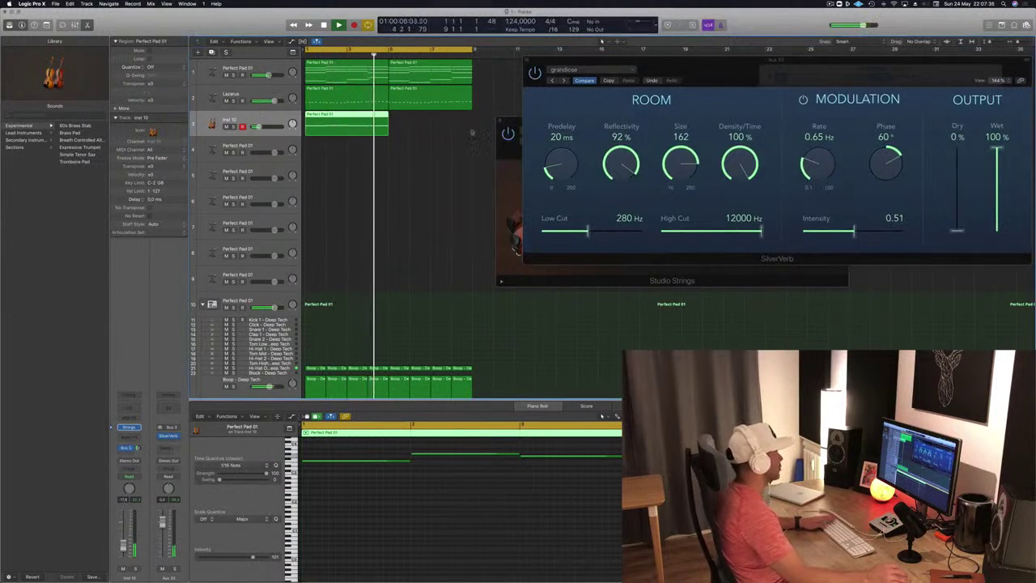
{"action": "key", "text": "Return"}
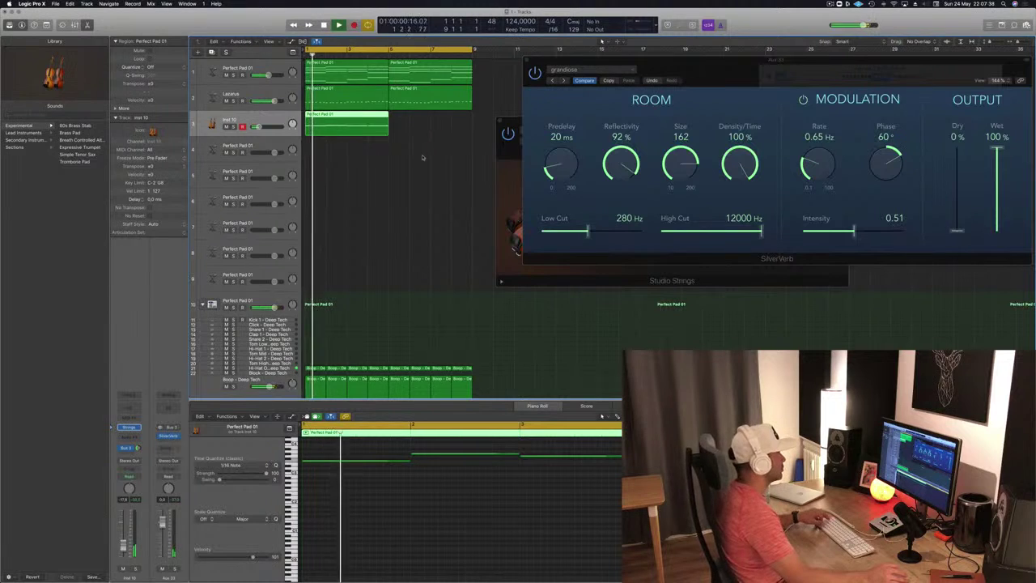
- Compare the notes of the first pad region with the strings region, select a strings note, and play from the start
{"action": "scroll", "coordinate": [422, 155], "scroll_direction": "down", "scroll_amount": 1}
{"action": "left_click", "coordinate": [355, 78]}
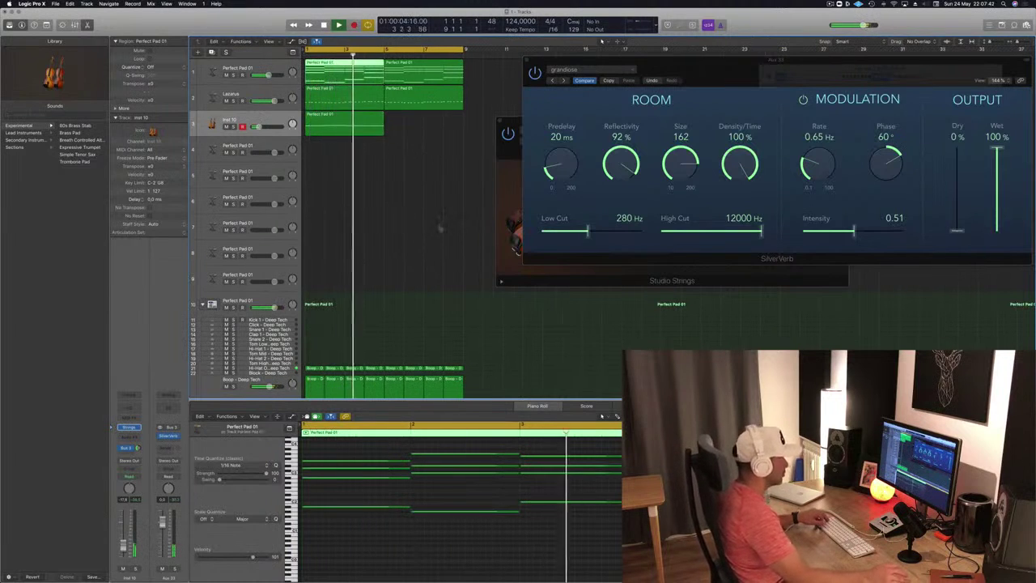
{"action": "key", "text": "space"}
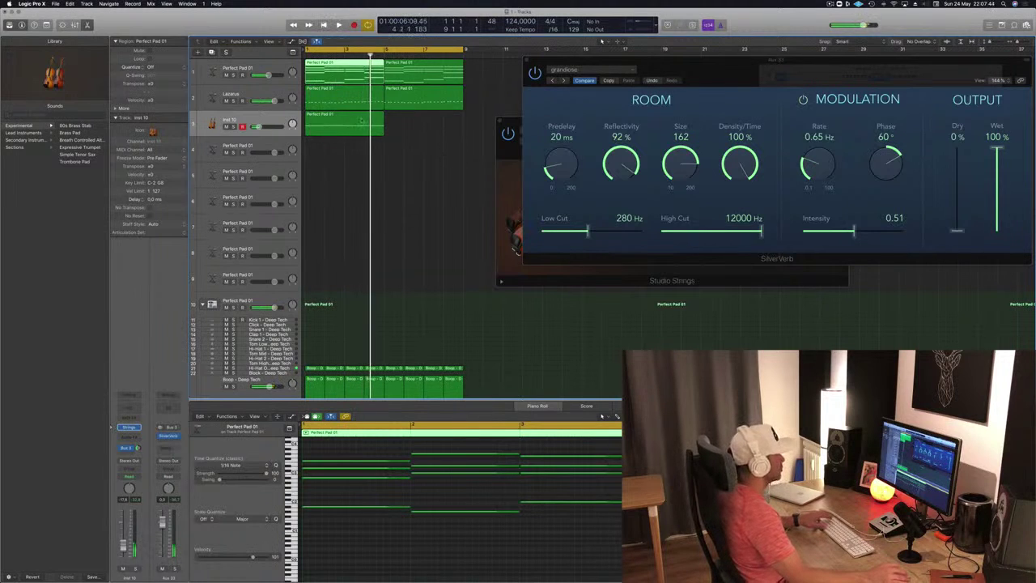
{"action": "left_click", "coordinate": [362, 122]}
{"action": "left_click", "coordinate": [358, 64]}
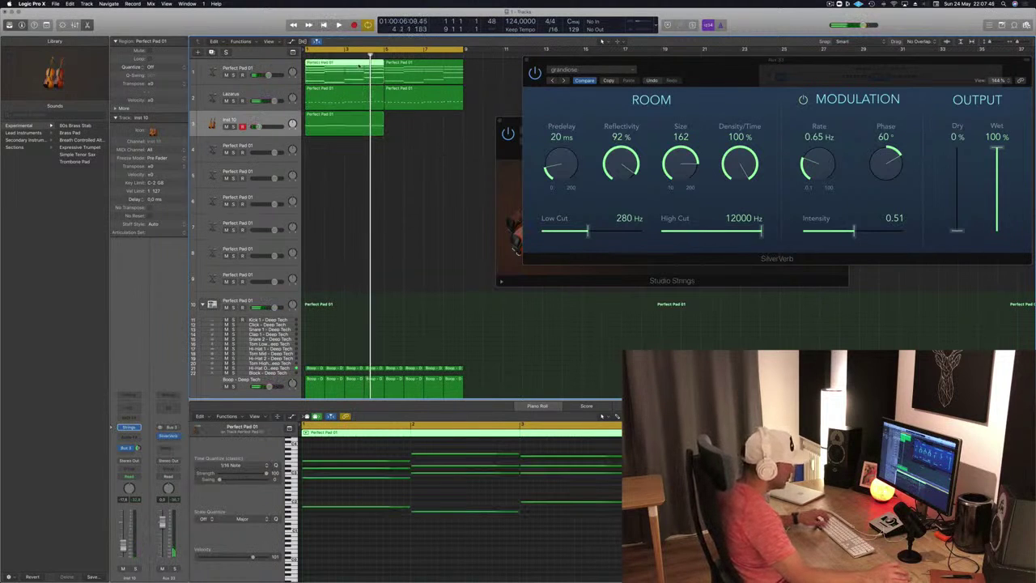
{"action": "left_click", "coordinate": [368, 123]}
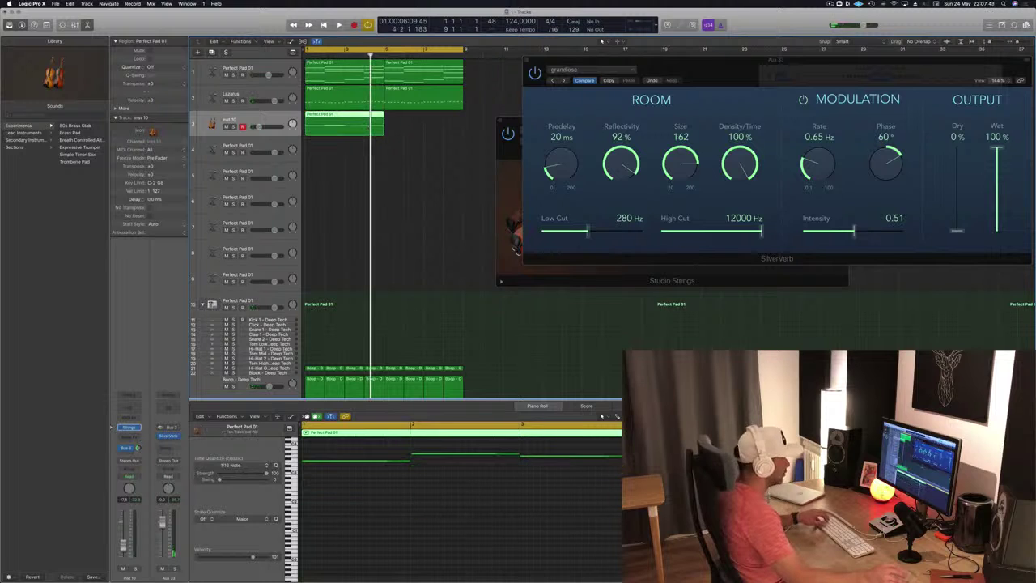
{"action": "left_click", "coordinate": [410, 465]}
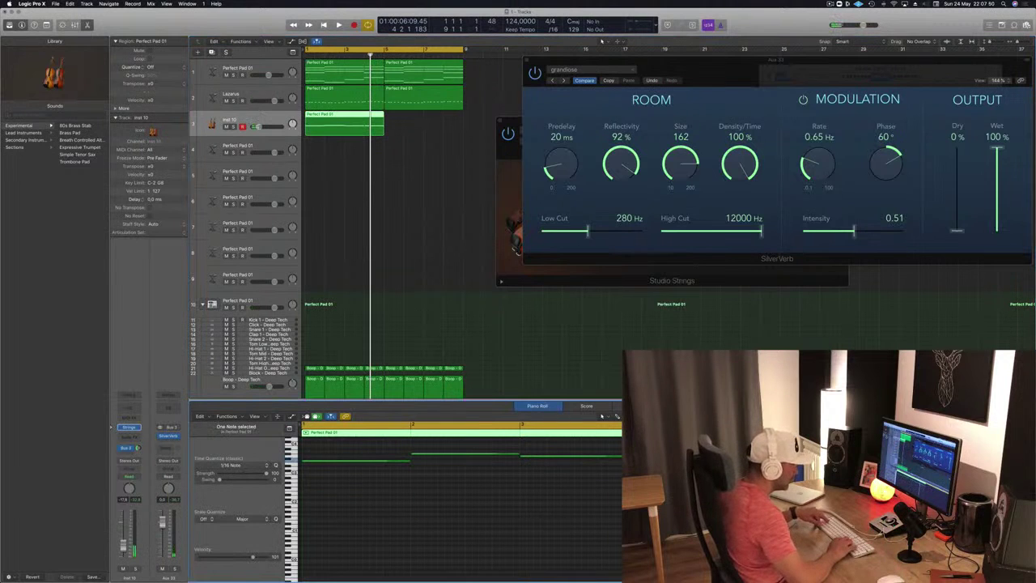
{"action": "key", "text": "space"}
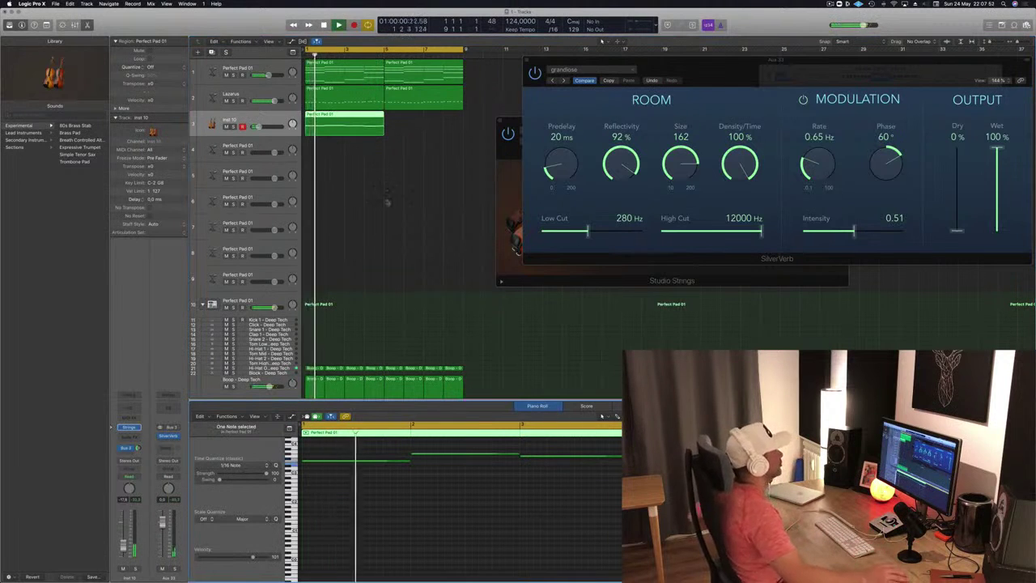
- Copy the strings region to bar 5 and raise the last note of the first strings region in the Piano Roll
{"action": "left_click_drag", "start_coordinate": [338, 119], "coordinate": [419, 122]}
{"action": "left_click", "coordinate": [256, 121]}
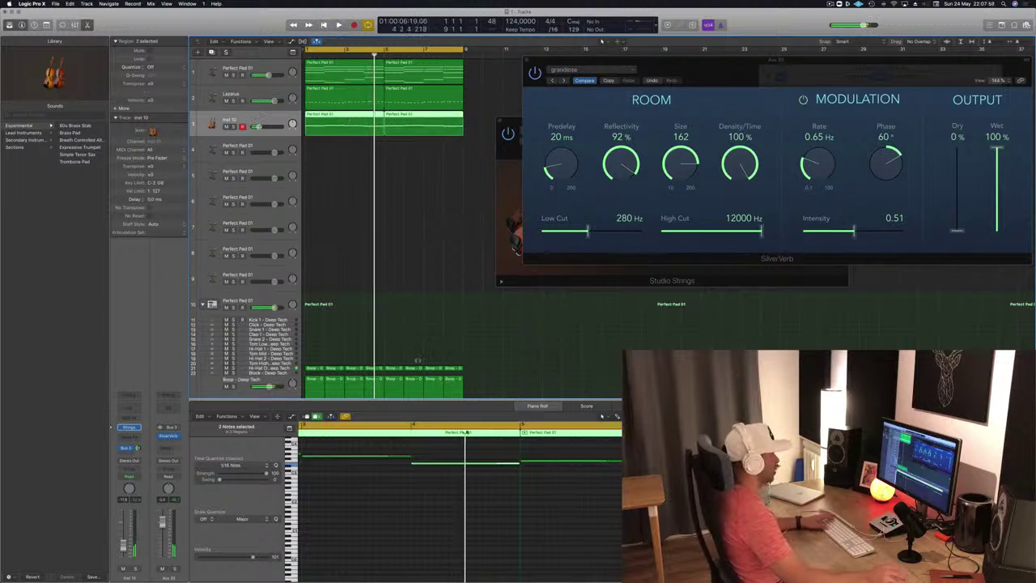
{"action": "left_click", "coordinate": [475, 474]}
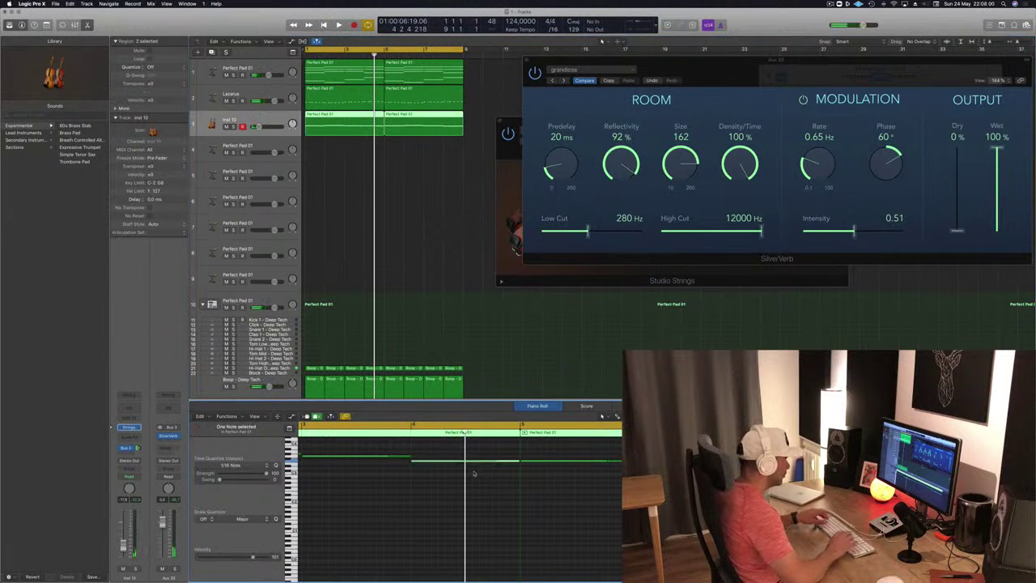
{"action": "key", "text": "space"}
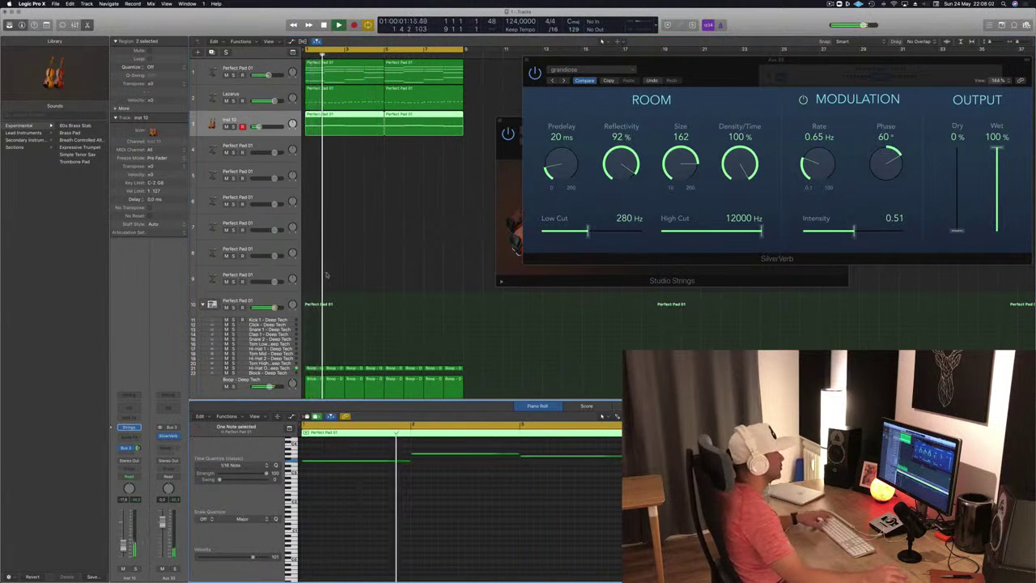
{"action": "left_click", "coordinate": [358, 122]}
{"action": "left_click", "coordinate": [359, 122]}
{"action": "key", "text": "super+Left"}
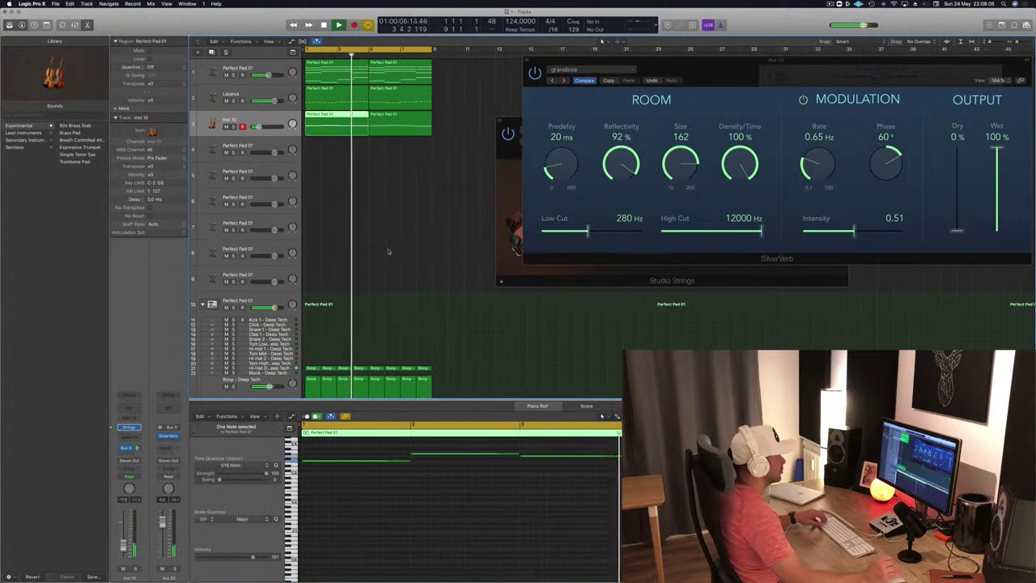
- Replace the second strings region with a fresh copy of the first one and play from the start
{"action": "left_click", "coordinate": [404, 123]}
{"action": "key", "text": "space"}
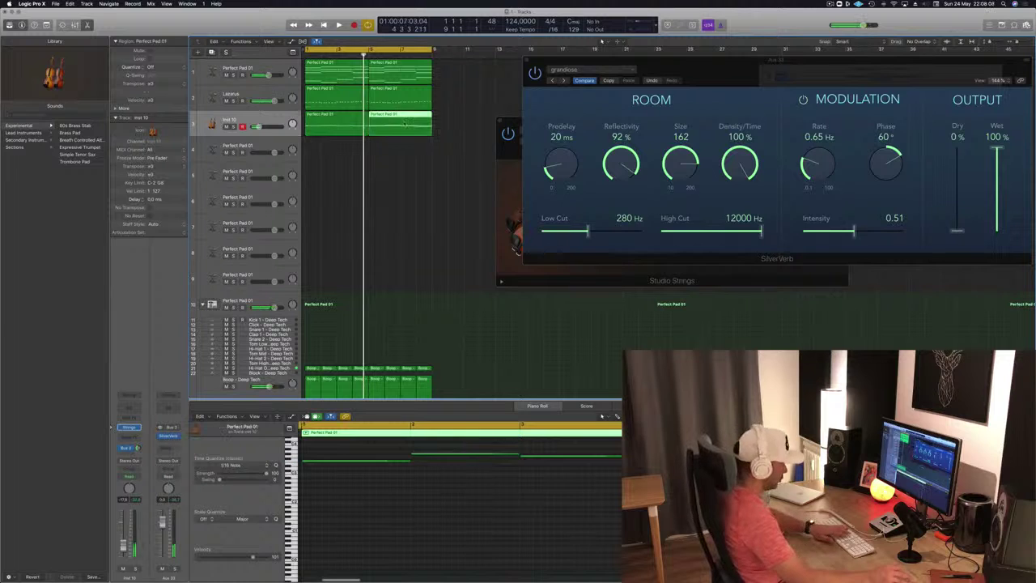
{"action": "key", "text": "Delete"}
{"action": "left_click_drag", "start_coordinate": [320, 123], "coordinate": [392, 134]}
{"action": "key", "text": "space"}
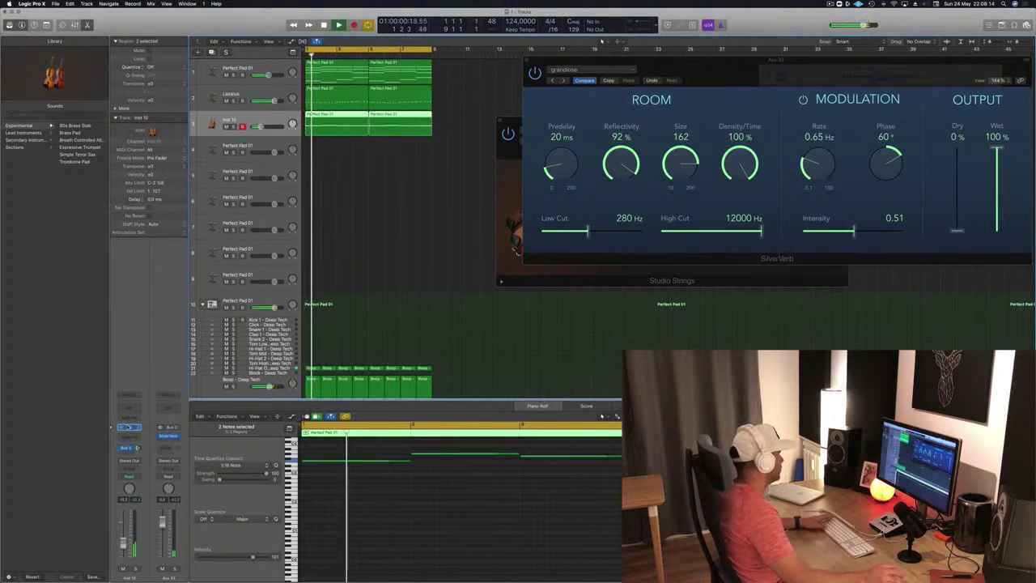
- Load the Full Strings for Layers preset in Studio Strings and audition it with the arrangement
{"action": "left_click", "coordinate": [128, 428]}
{"action": "left_click", "coordinate": [129, 428]}
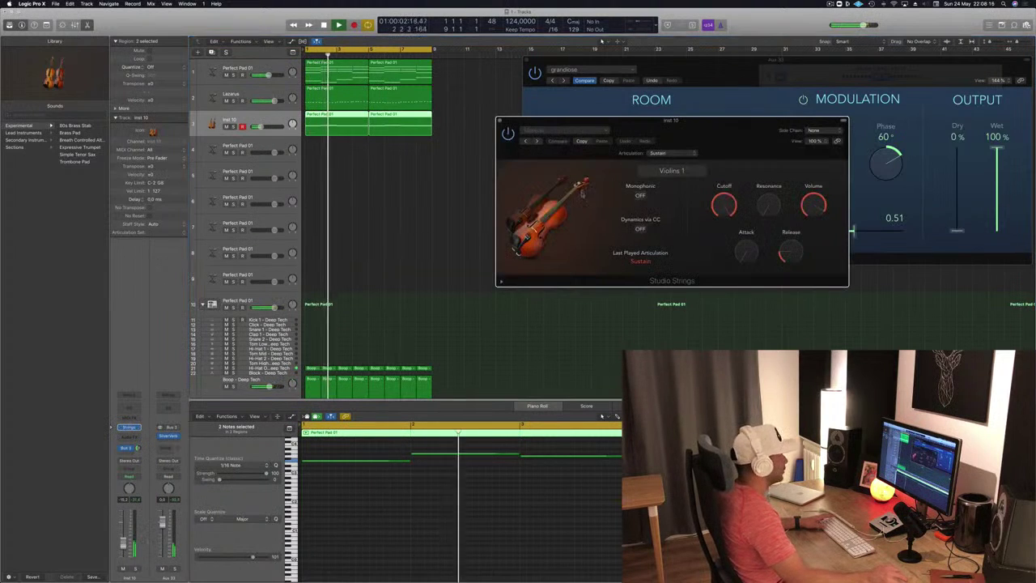
{"action": "left_click_drag", "start_coordinate": [734, 135], "coordinate": [584, 132]}
{"action": "left_click", "coordinate": [417, 127]}
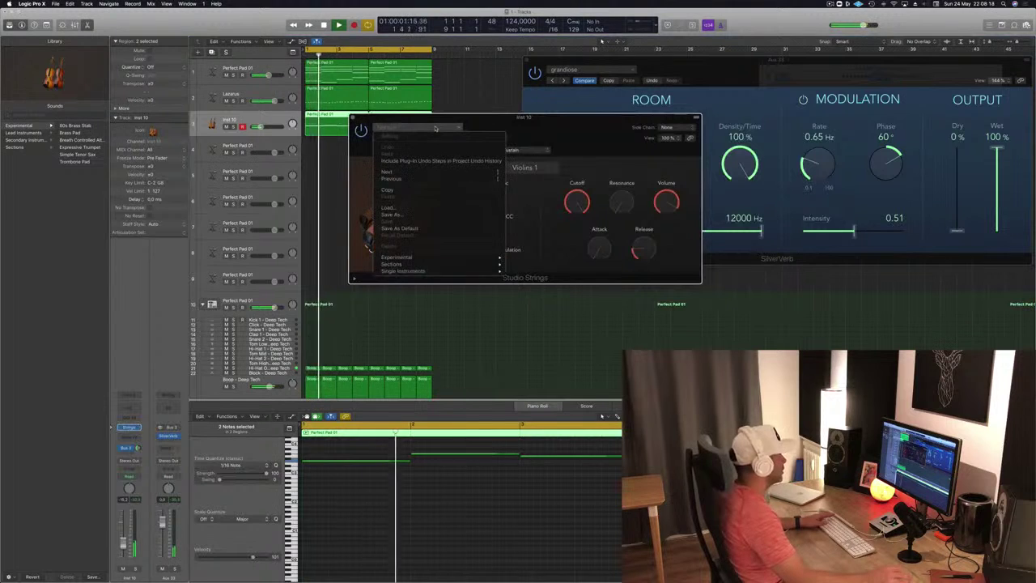
{"action": "mouse_move", "coordinate": [447, 264]}
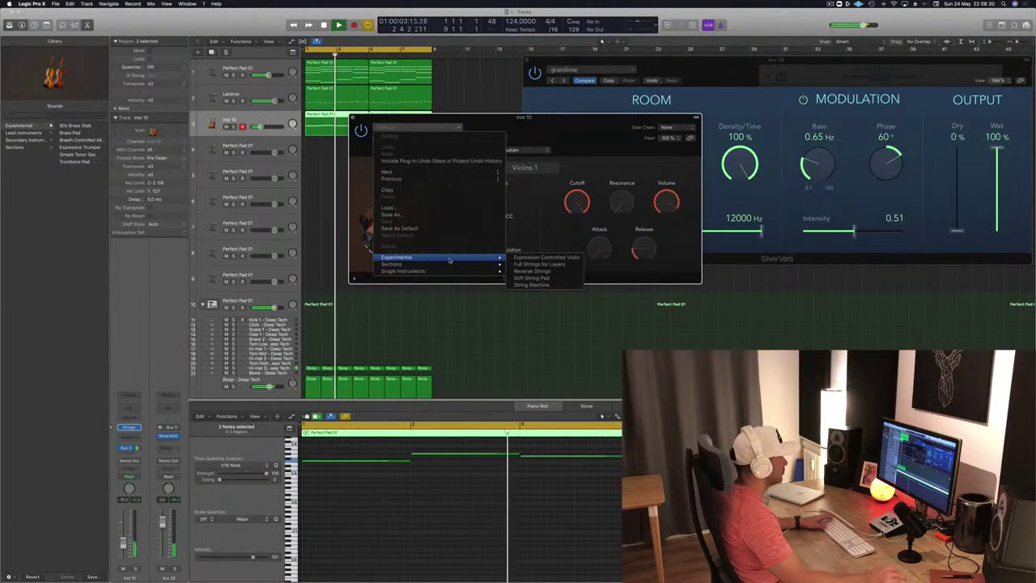
{"action": "left_click", "coordinate": [524, 264]}
{"action": "left_click_drag", "start_coordinate": [574, 120], "coordinate": [648, 144]}
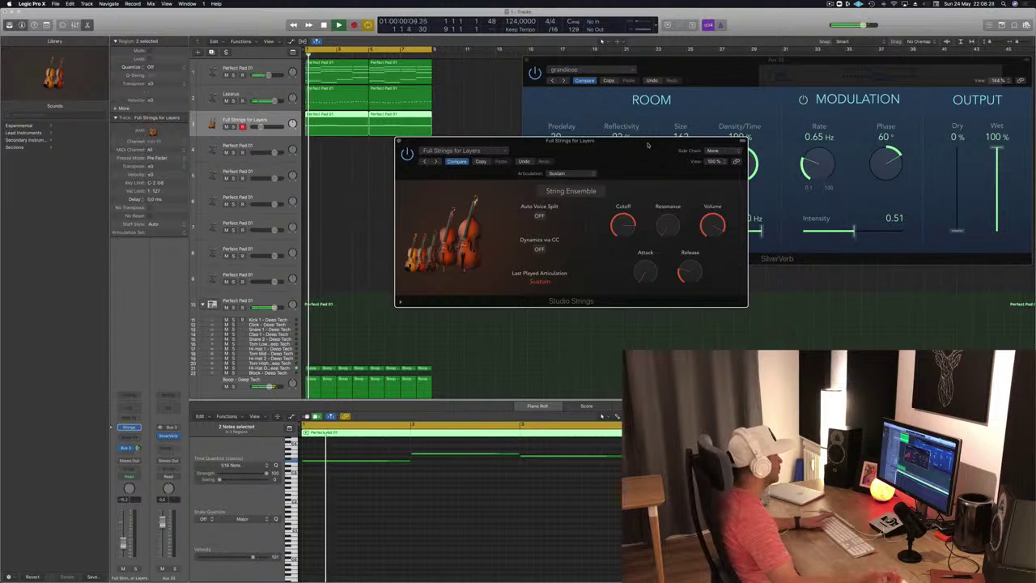
{"action": "left_click_drag", "start_coordinate": [666, 146], "coordinate": [636, 180]}
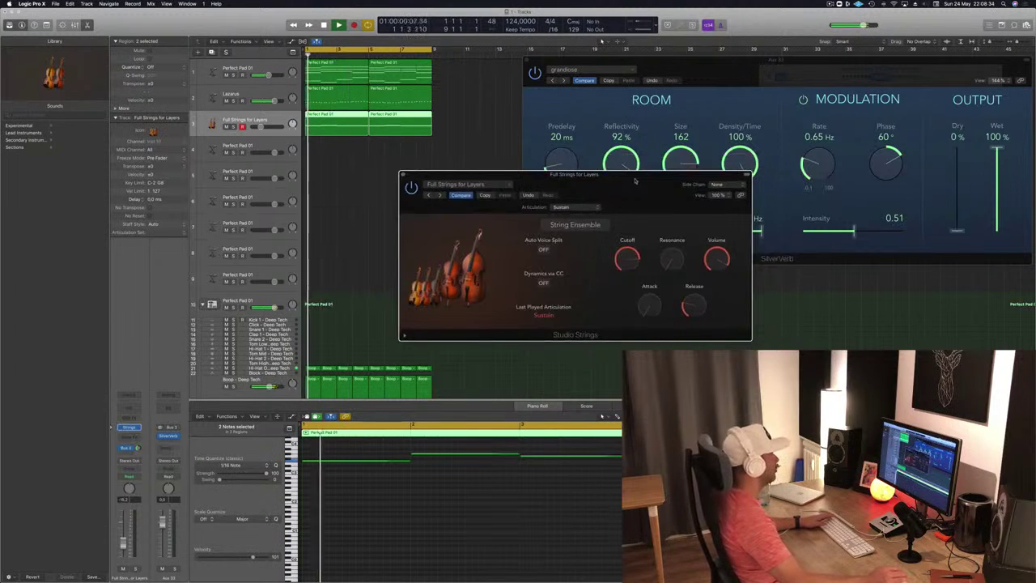
{"action": "mouse_move", "coordinate": [636, 181]}
{"action": "left_mouse_down"}
{"action": "mouse_move", "coordinate": [672, 173]}
{"action": "mouse_move", "coordinate": [645, 174]}
{"action": "left_mouse_up"}
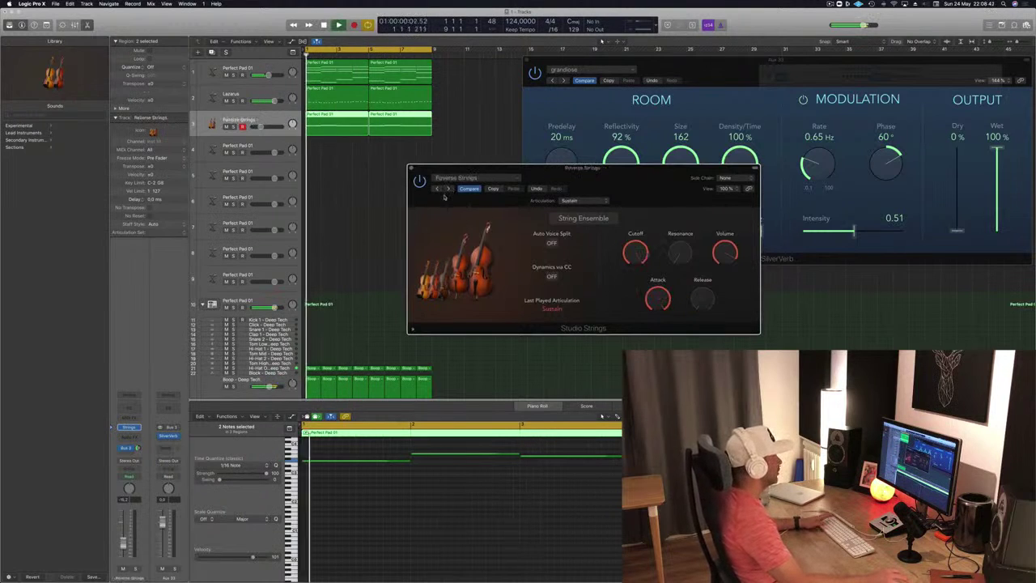
- Switch Studio Strings to the Disco Strings preset and audition it from the start
{"action": "left_click", "coordinate": [479, 179]}
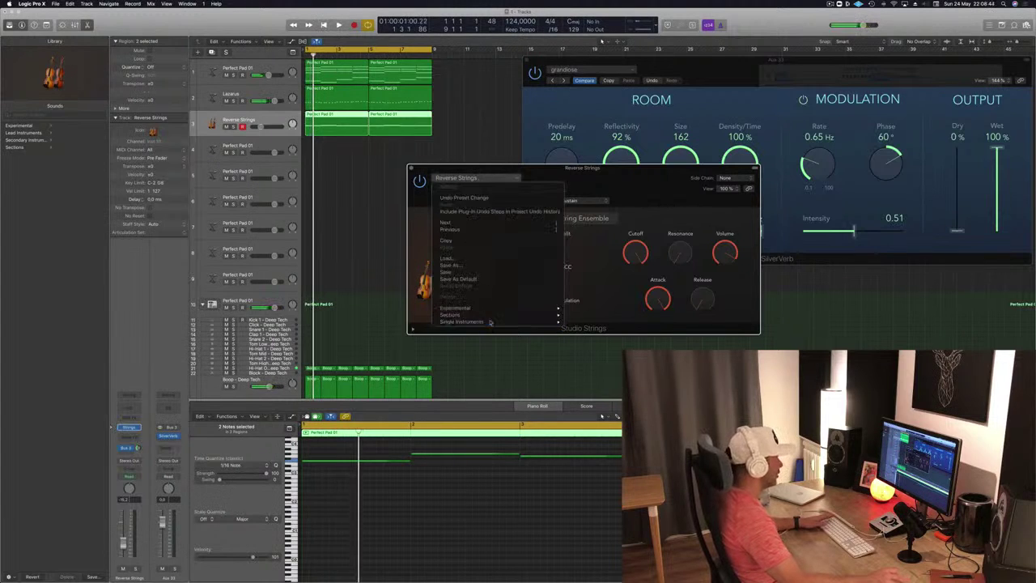
{"action": "mouse_move", "coordinate": [495, 317]}
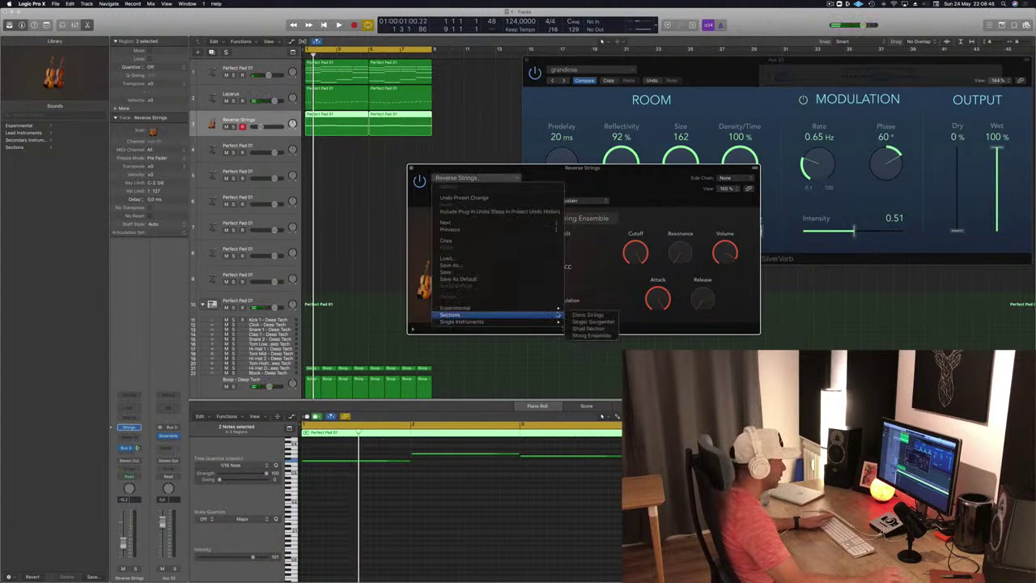
{"action": "left_click", "coordinate": [609, 315]}
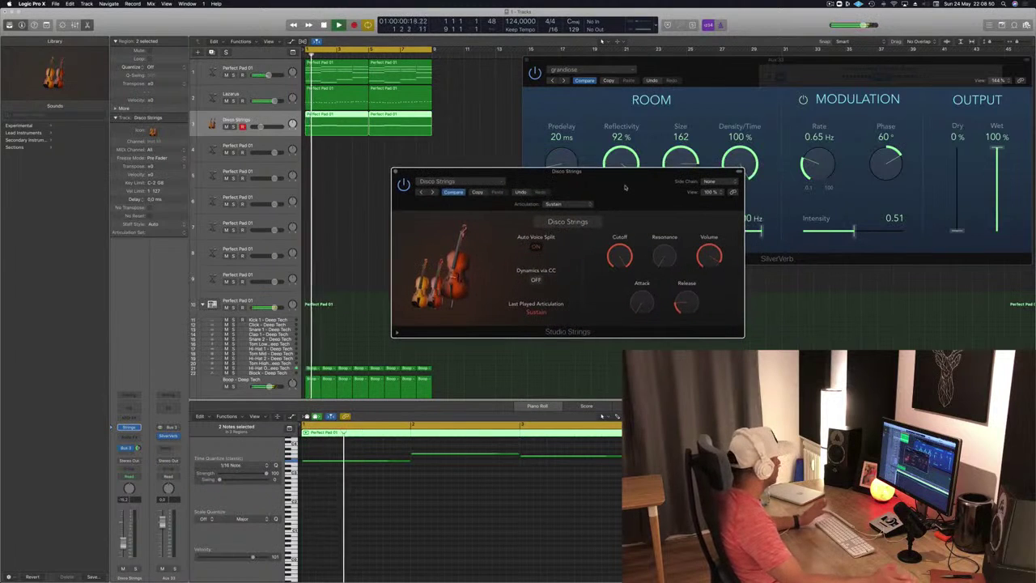
{"action": "key", "text": "space"}
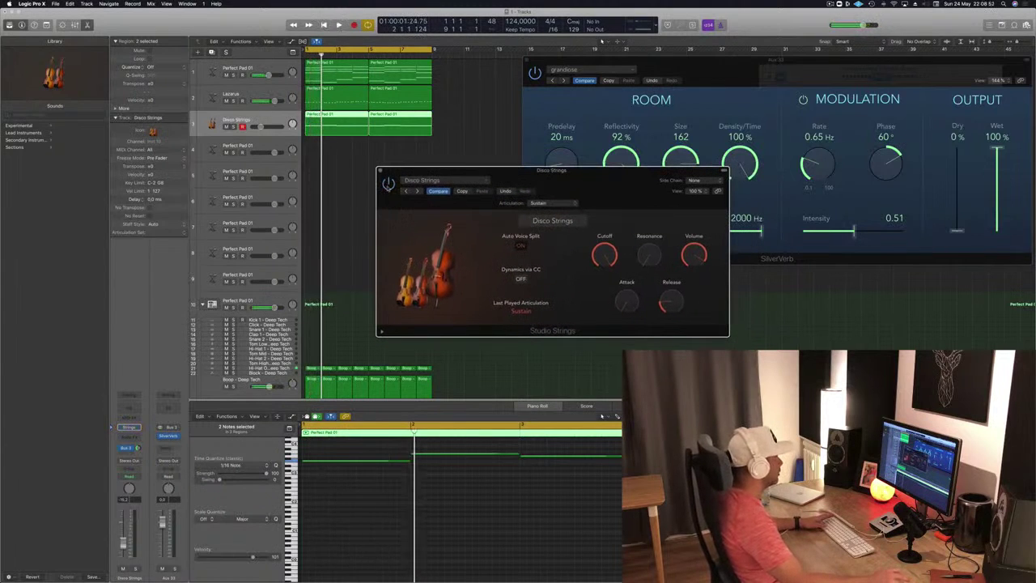
{"action": "key", "text": "space"}
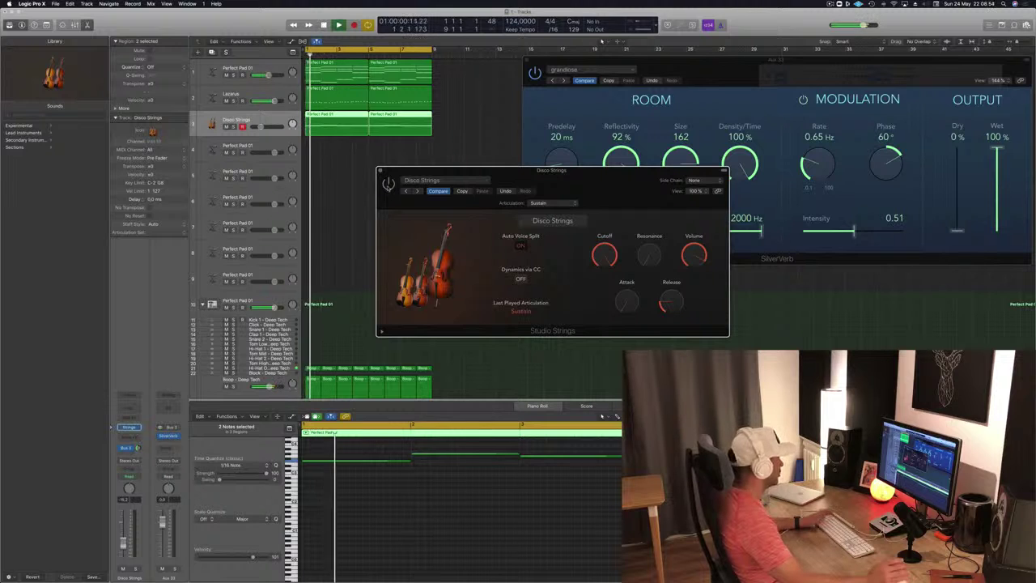
{"action": "left_click_drag", "start_coordinate": [612, 176], "coordinate": [585, 176]}
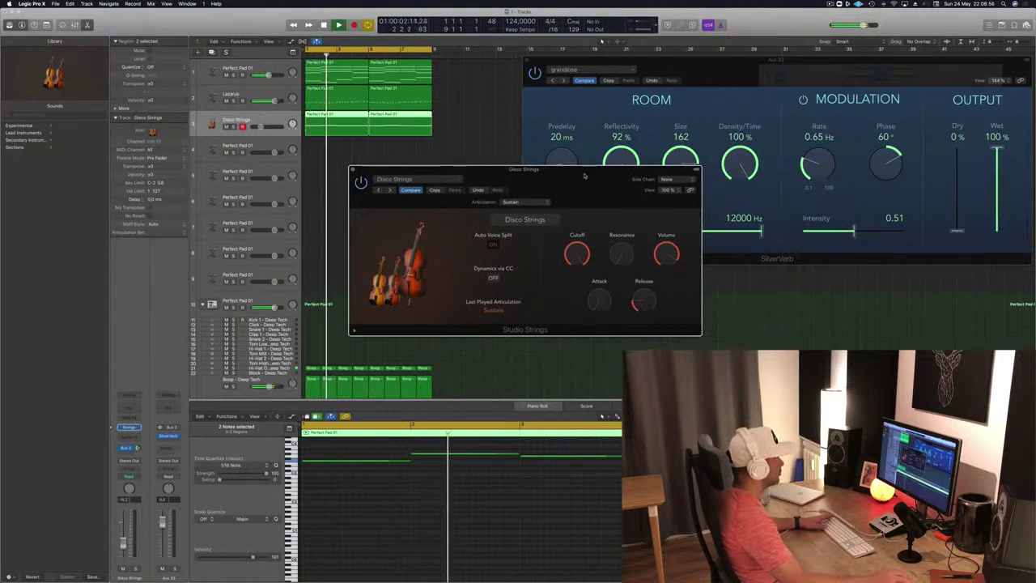
- Load the Studio Cellos preset in Studio Strings and slightly lower the track's volume during playback
{"action": "left_click", "coordinate": [405, 179]}
{"action": "mouse_move", "coordinate": [437, 314]}
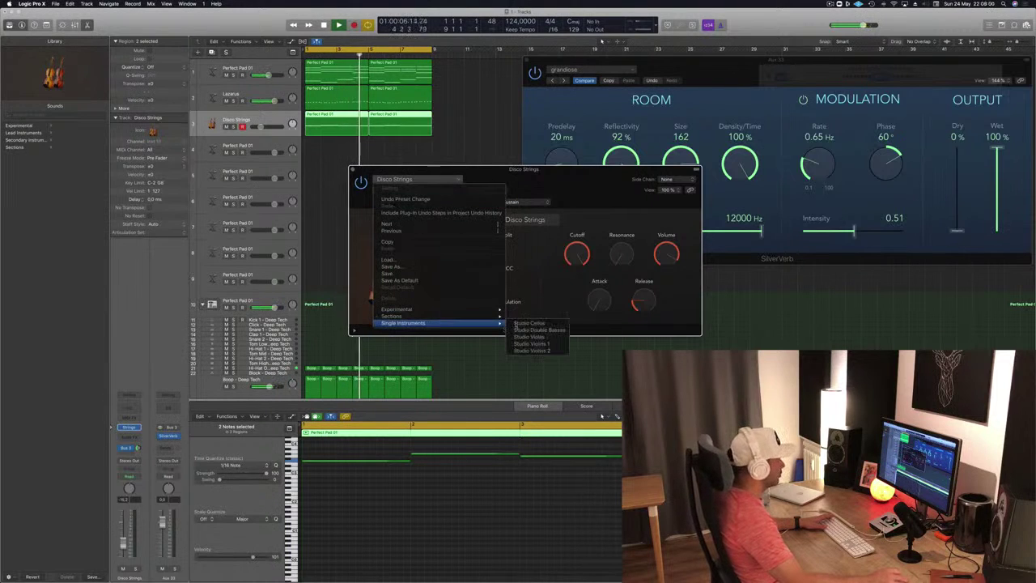
{"action": "left_click", "coordinate": [530, 323]}
{"action": "left_click_drag", "start_coordinate": [569, 176], "coordinate": [622, 175]}
{"action": "key", "text": "space"}
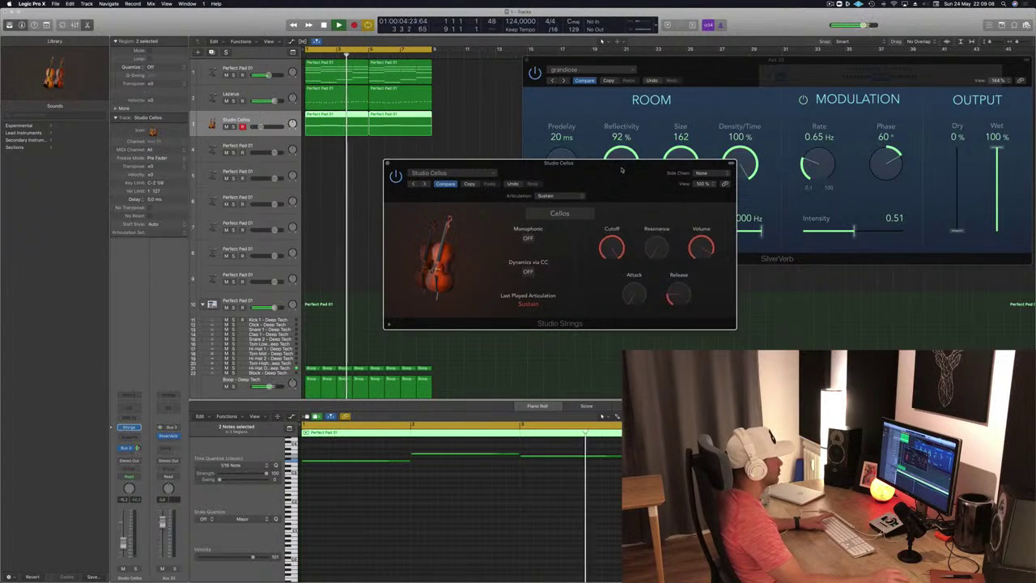
{"action": "left_click_drag", "start_coordinate": [622, 170], "coordinate": [664, 125]}
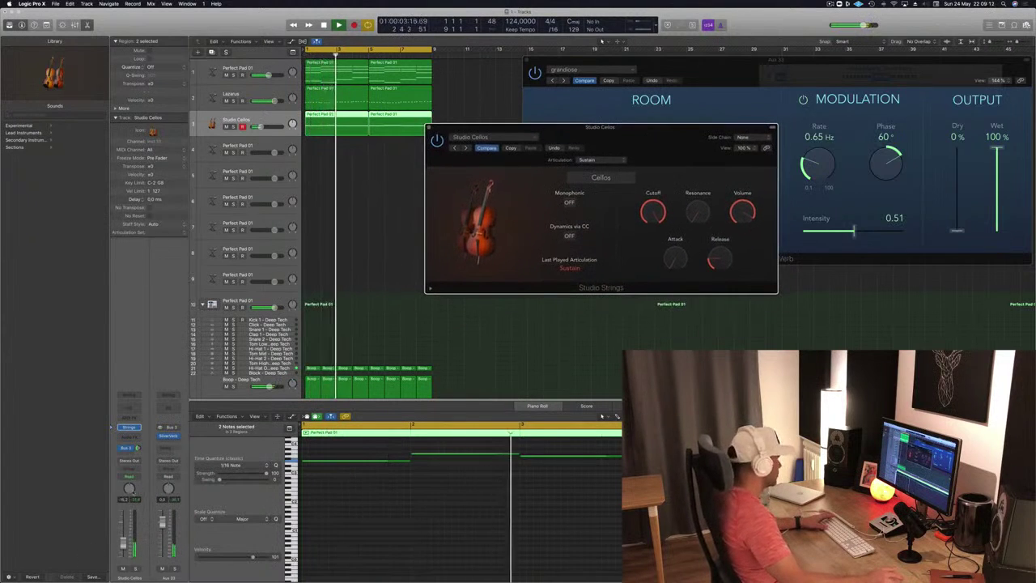
{"action": "left_click_drag", "start_coordinate": [123, 545], "coordinate": [123, 550]}
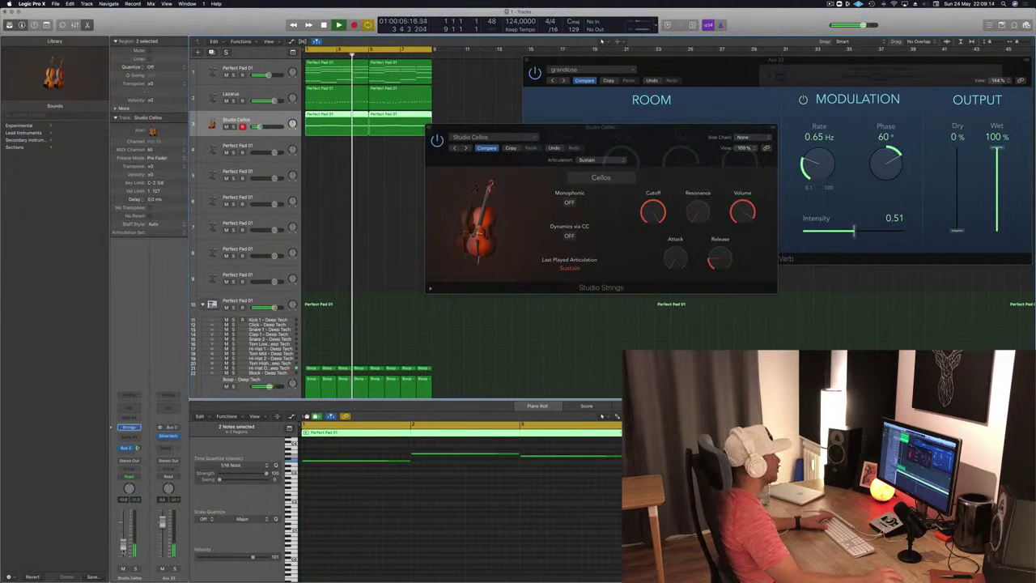
{"action": "left_click_drag", "start_coordinate": [662, 141], "coordinate": [607, 194]}
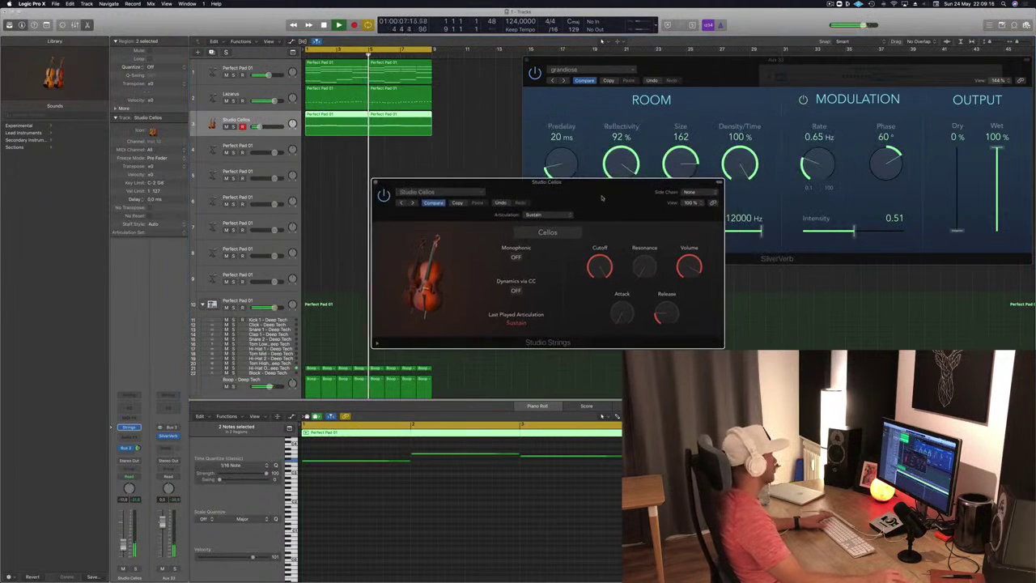
- Nudge the cello track's volume, close Studio Strings and copy the first pad region to track 4 at bar 1
{"action": "left_click", "coordinate": [124, 546]}
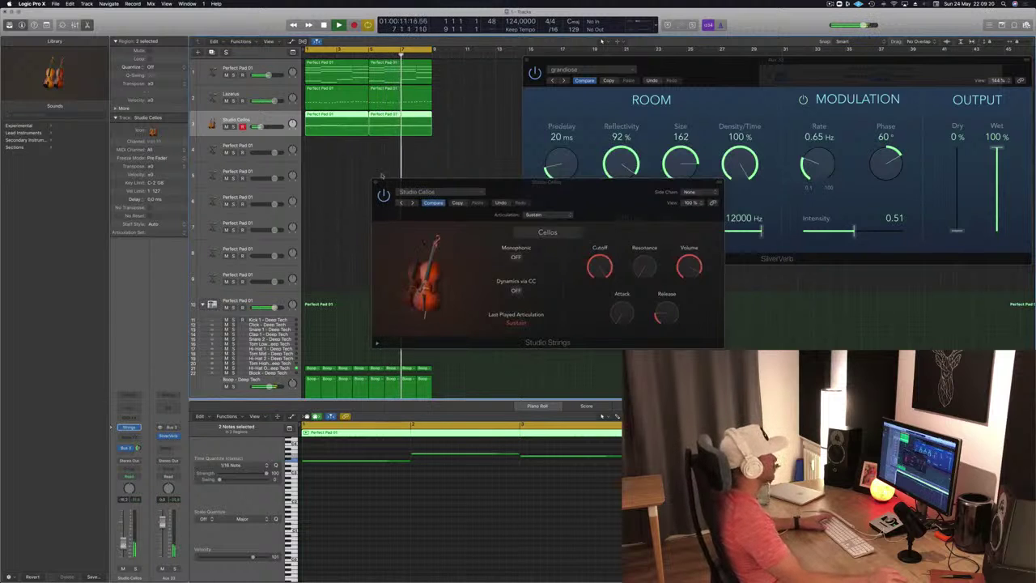
{"action": "left_click", "coordinate": [375, 184]}
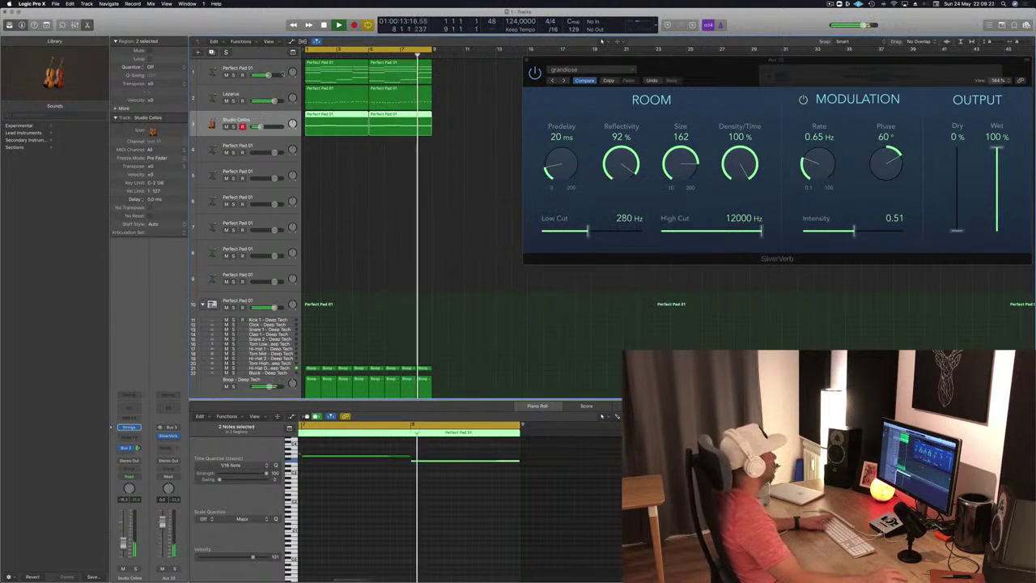
{"action": "left_click", "coordinate": [281, 73]}
{"action": "left_click", "coordinate": [373, 234]}
{"action": "left_click_drag", "start_coordinate": [327, 78], "coordinate": [328, 148]}
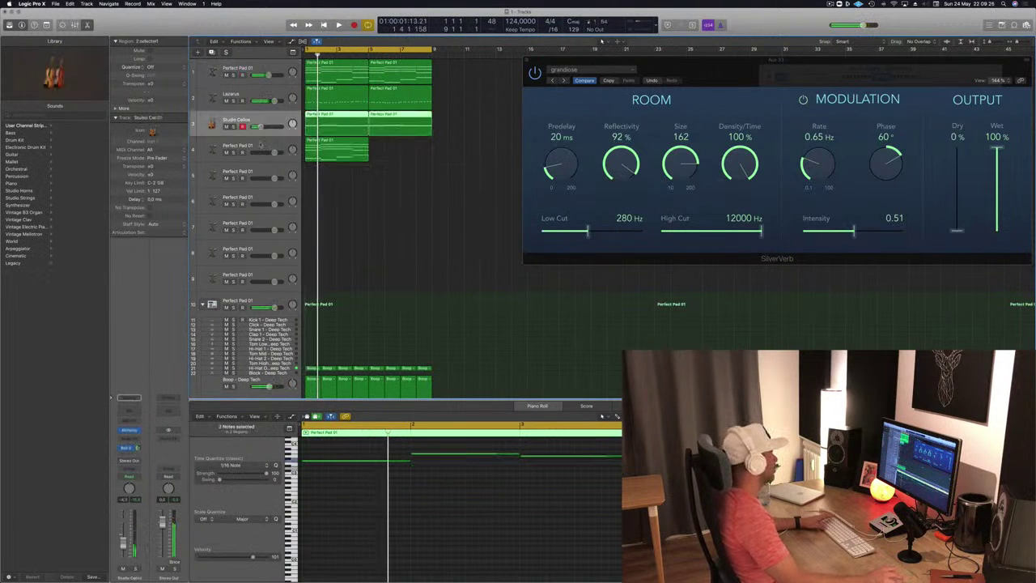
- Lower track 4's volume and replace its Alchemy instrument with a stereo Retro Synth
{"action": "left_click", "coordinate": [261, 146]}
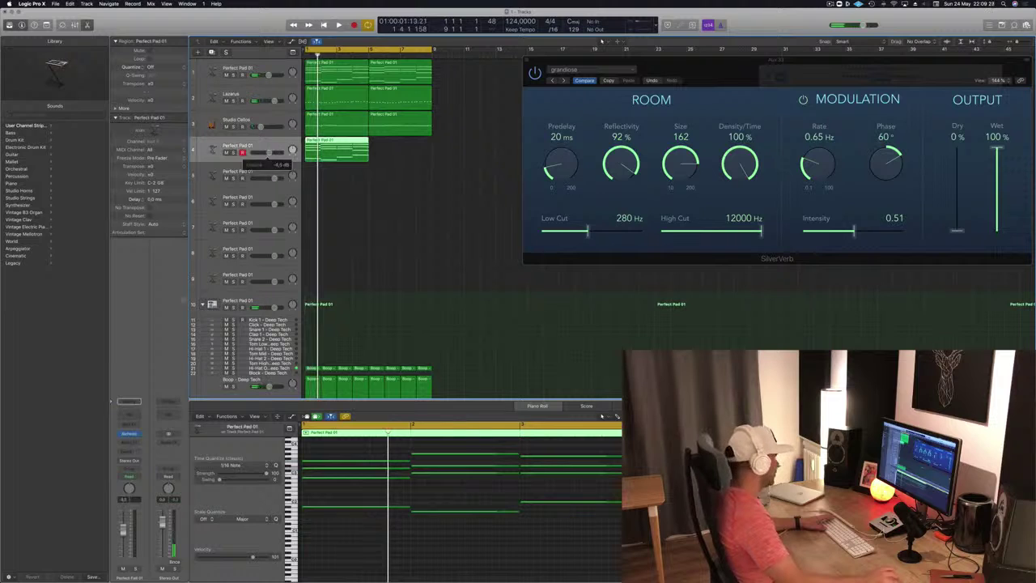
{"action": "left_click", "coordinate": [137, 435]}
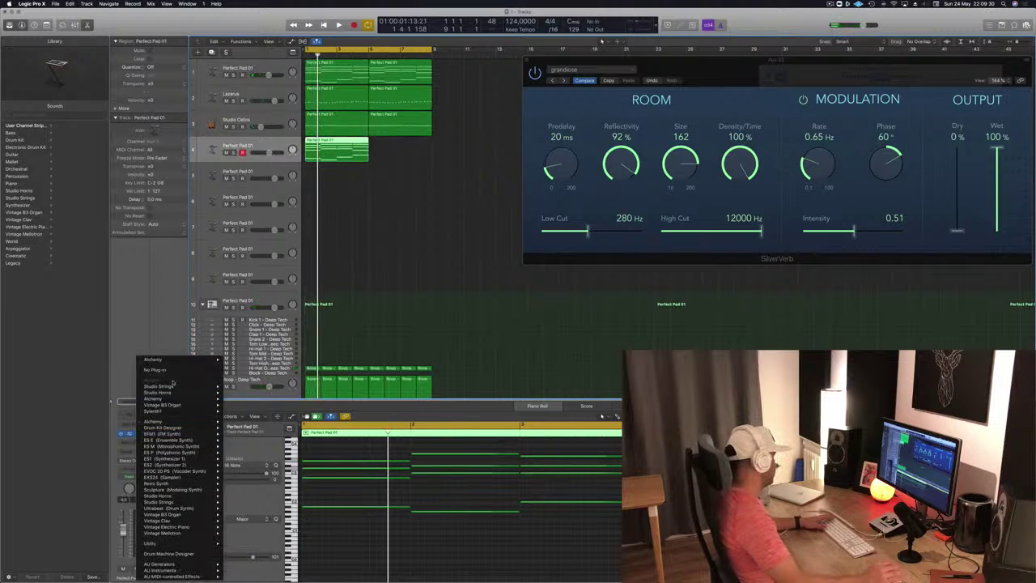
{"action": "left_click", "coordinate": [141, 319]}
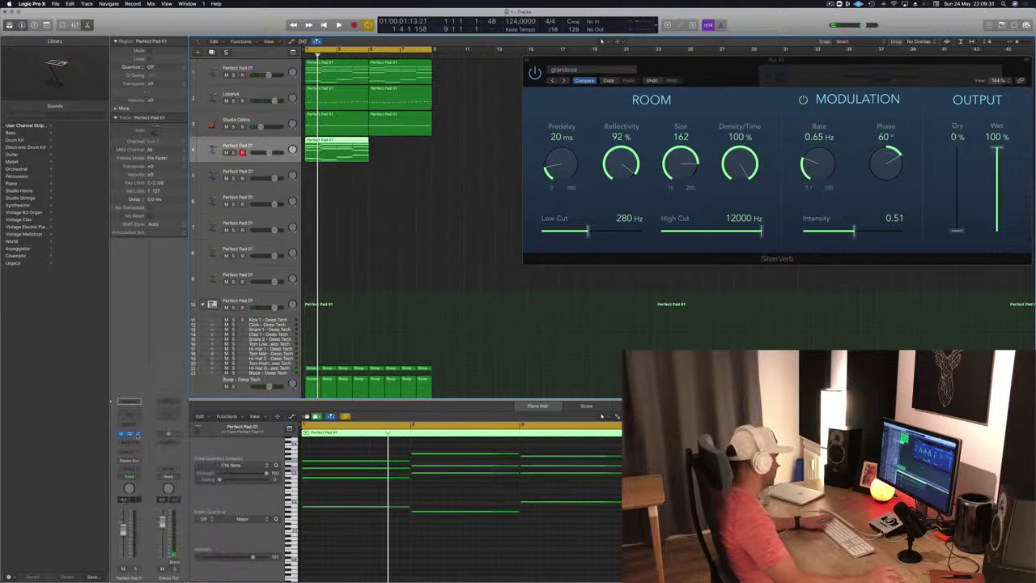
{"action": "left_click", "coordinate": [138, 434]}
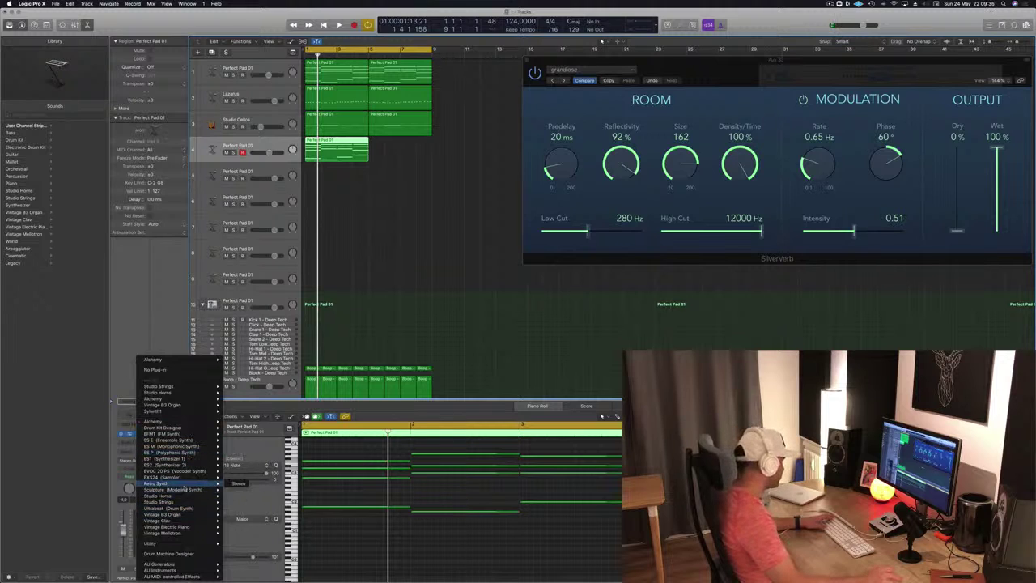
{"action": "left_click", "coordinate": [238, 484]}
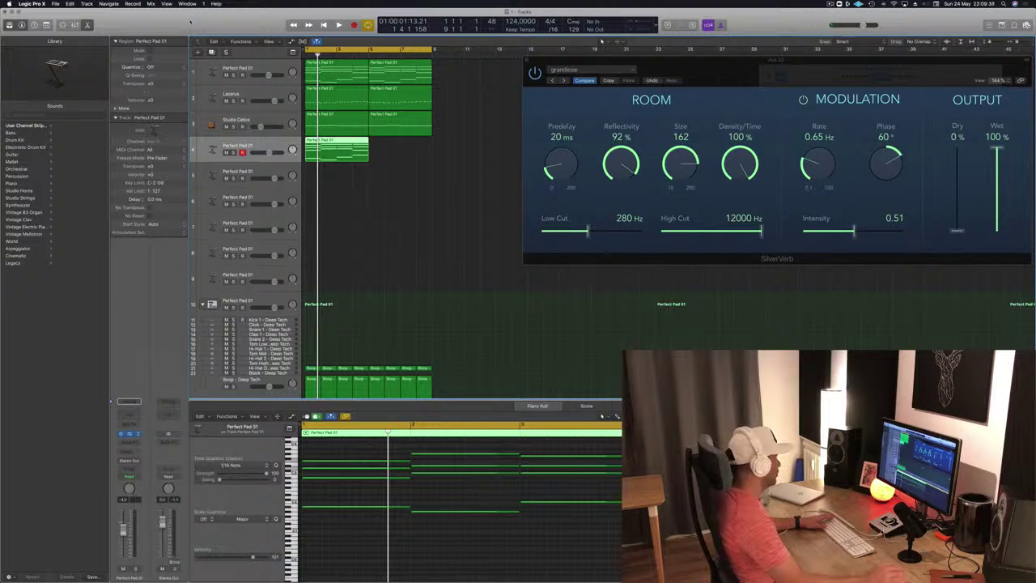
{"action": "left_click_drag", "start_coordinate": [196, 24], "coordinate": [705, 170]}
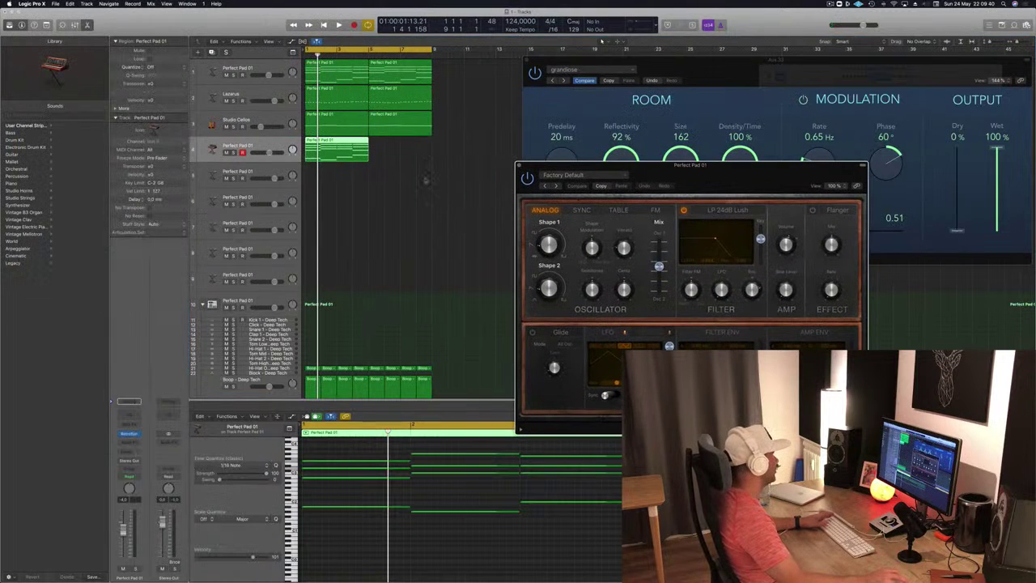
- Insert the Arpeggiator MIDI effect on the Retro Synth track and adjust the track's volume during playback
{"action": "key", "text": "space"}
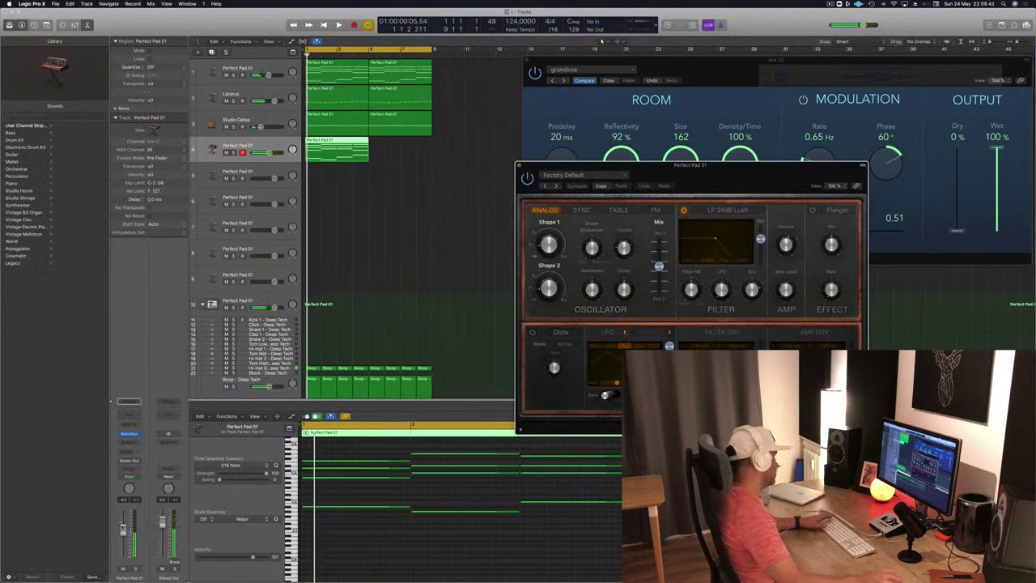
{"action": "left_click", "coordinate": [127, 425]}
{"action": "left_click", "coordinate": [165, 332]}
{"action": "left_click", "coordinate": [132, 416]}
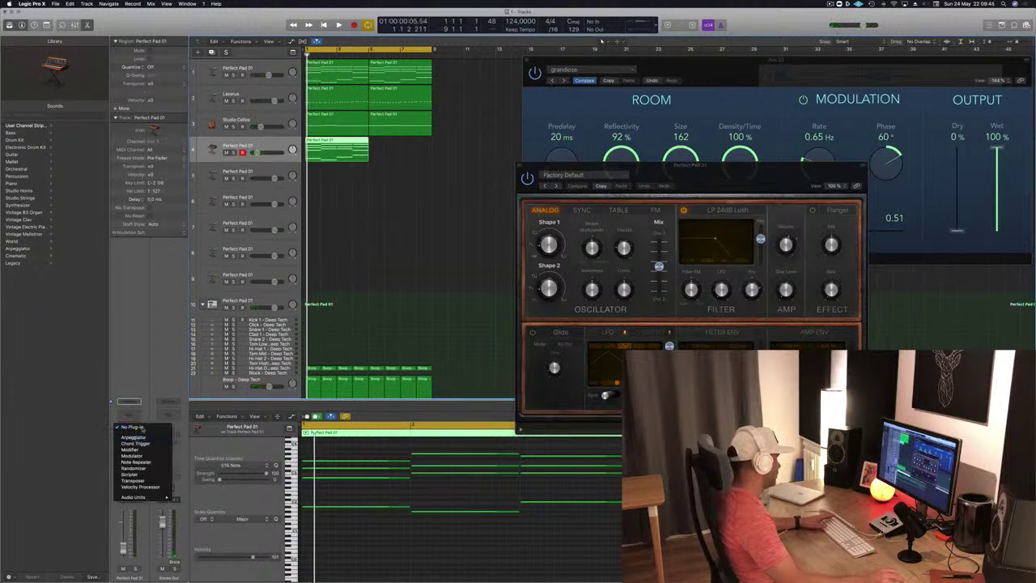
{"action": "left_click", "coordinate": [134, 437]}
{"action": "key", "text": "space"}
{"action": "left_click_drag", "start_coordinate": [123, 549], "coordinate": [123, 547]}
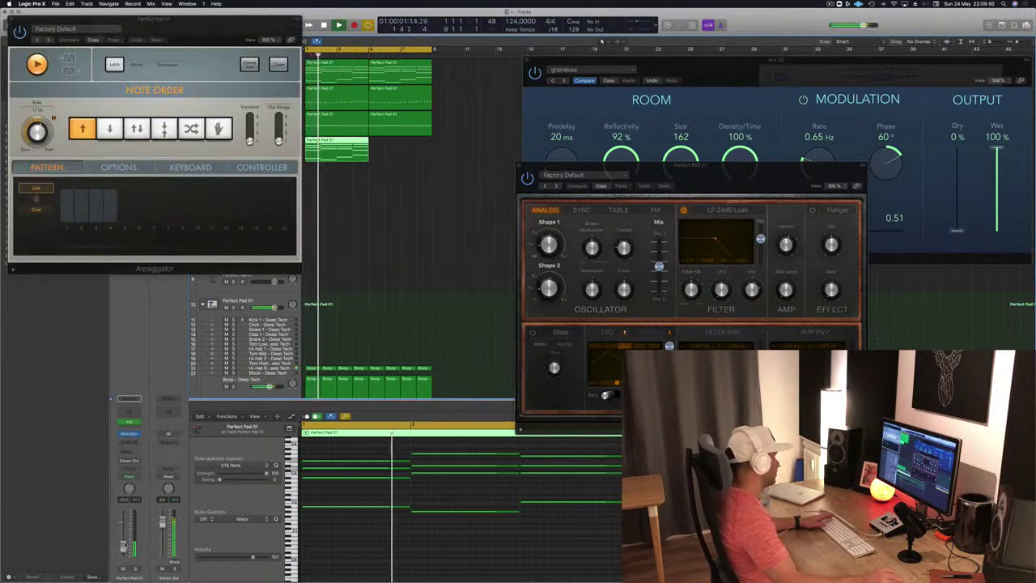
{"action": "left_click_drag", "start_coordinate": [176, 20], "coordinate": [601, 141]}
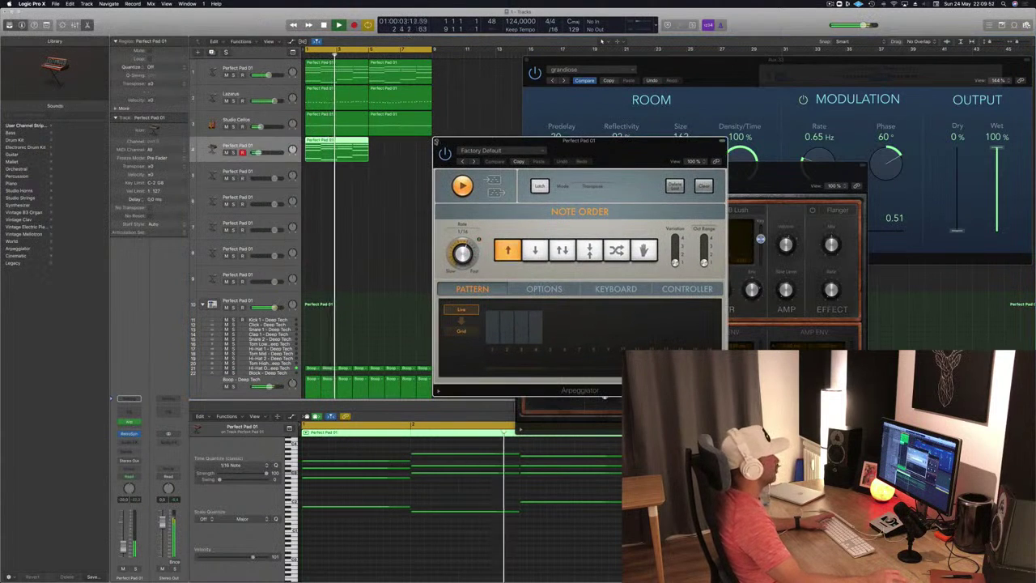
- Close the Arpeggiator, stop playback and copy the Retro Synth track's region to bar 5
{"action": "left_click", "coordinate": [438, 141]}
{"action": "key", "text": "space"}
{"action": "left_click_drag", "start_coordinate": [350, 148], "coordinate": [405, 152]}
{"action": "left_click_drag", "start_coordinate": [643, 174], "coordinate": [532, 152]}
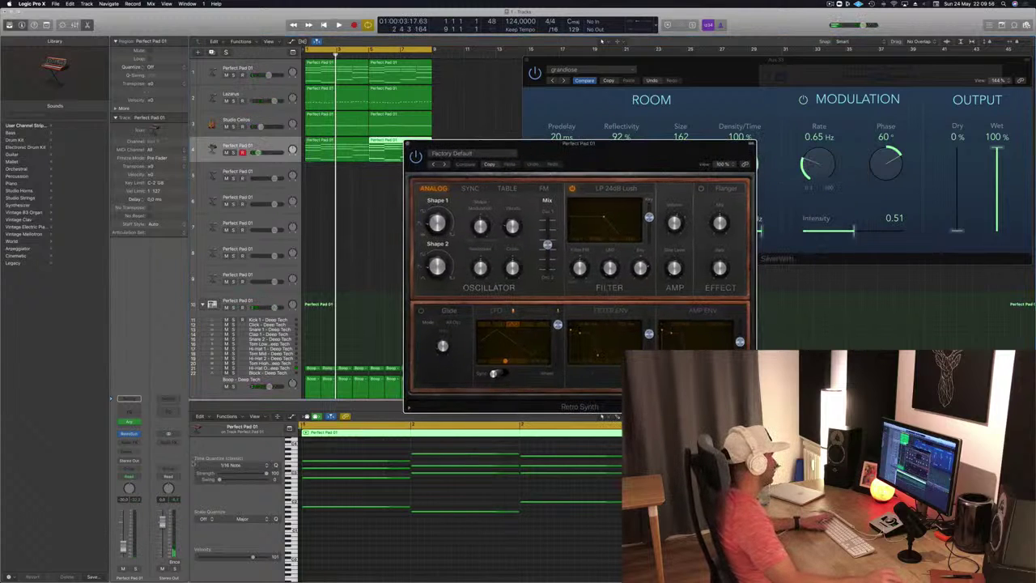
- Add a Channel EQ to the Retro Synth track with a low cut at 91 Hz and a high cut at 690 Hz
{"action": "left_click", "coordinate": [129, 411]}
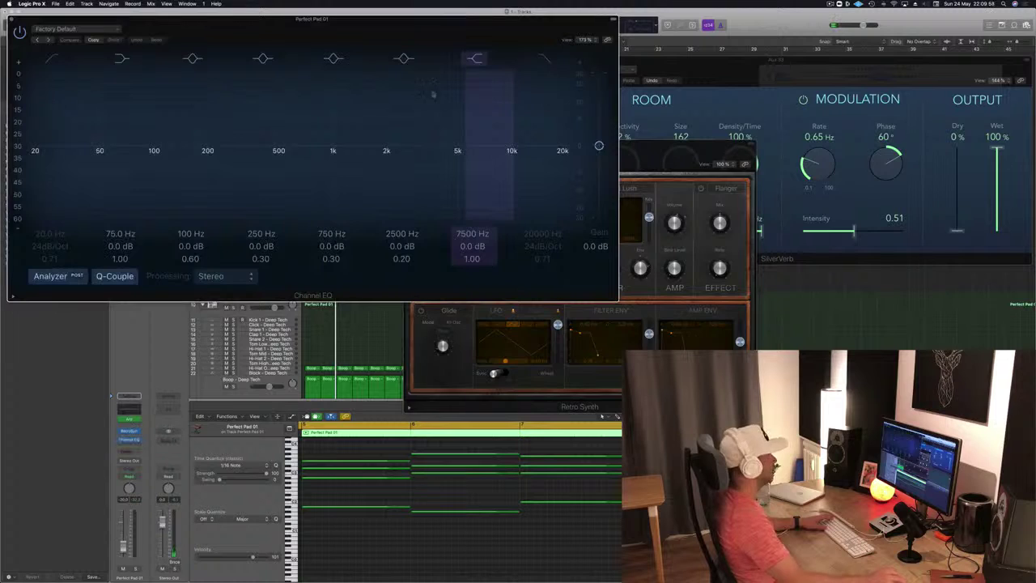
{"action": "left_click_drag", "start_coordinate": [256, 32], "coordinate": [643, 168]}
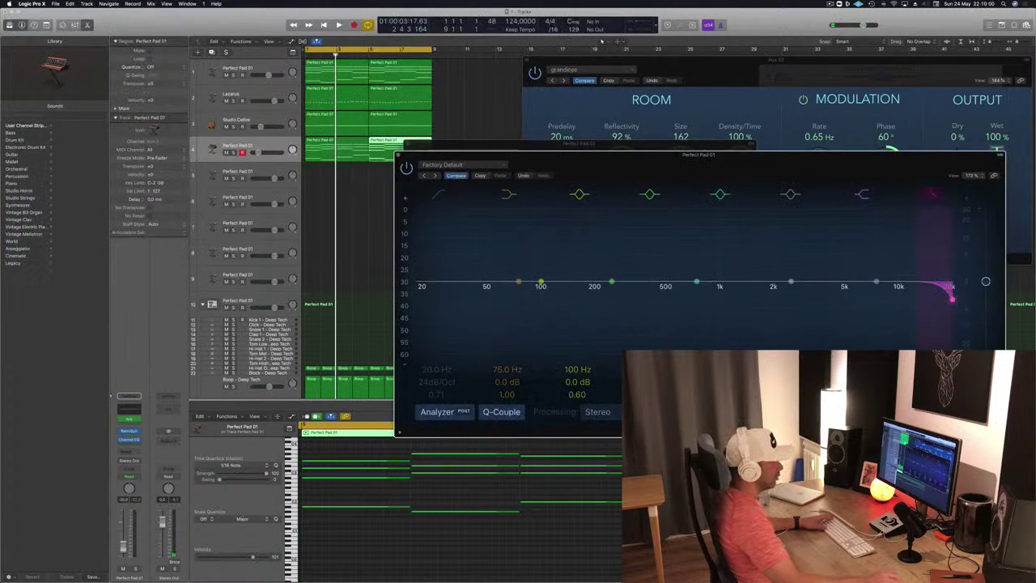
{"action": "left_click_drag", "start_coordinate": [953, 300], "coordinate": [738, 300]}
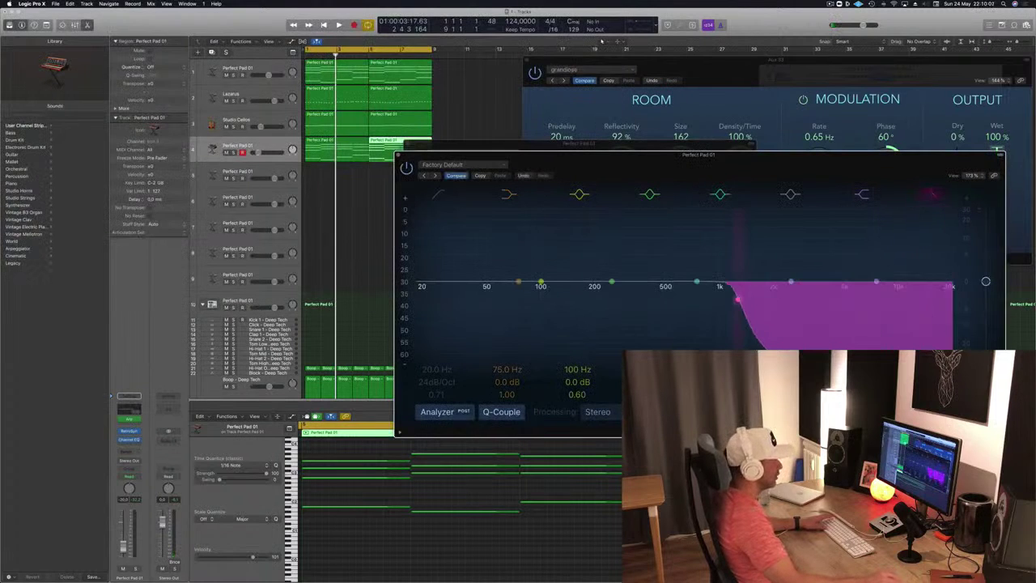
{"action": "key", "text": "space"}
{"action": "left_click_drag", "start_coordinate": [773, 155], "coordinate": [741, 131]}
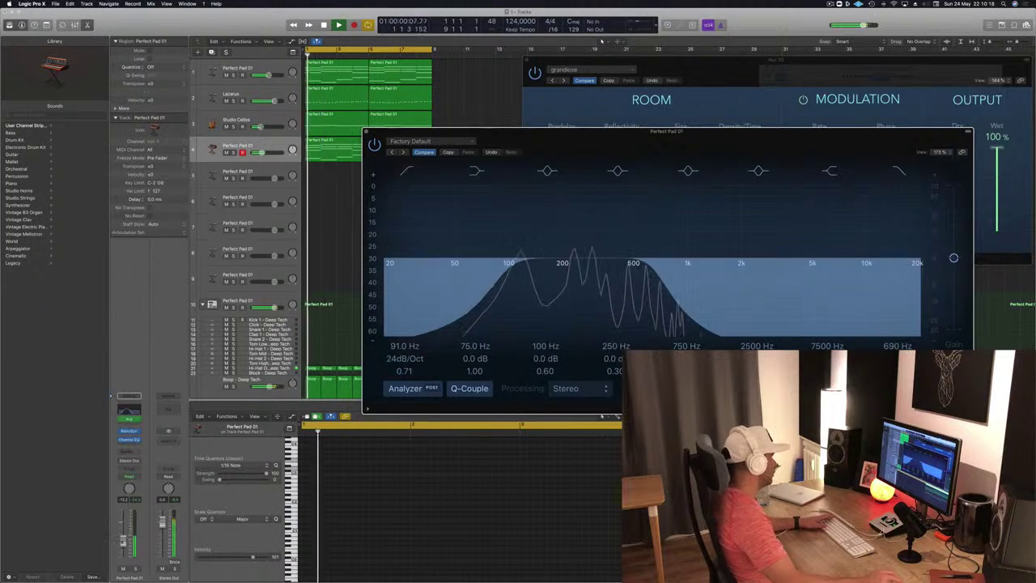
- Move the EQ aside and audition successive Retro Synth presets from the start, up to Digicream
{"action": "left_click_drag", "start_coordinate": [613, 135], "coordinate": [494, 353]}
{"action": "key", "text": "Return"}
{"action": "left_click_drag", "start_coordinate": [610, 149], "coordinate": [611, 127]}
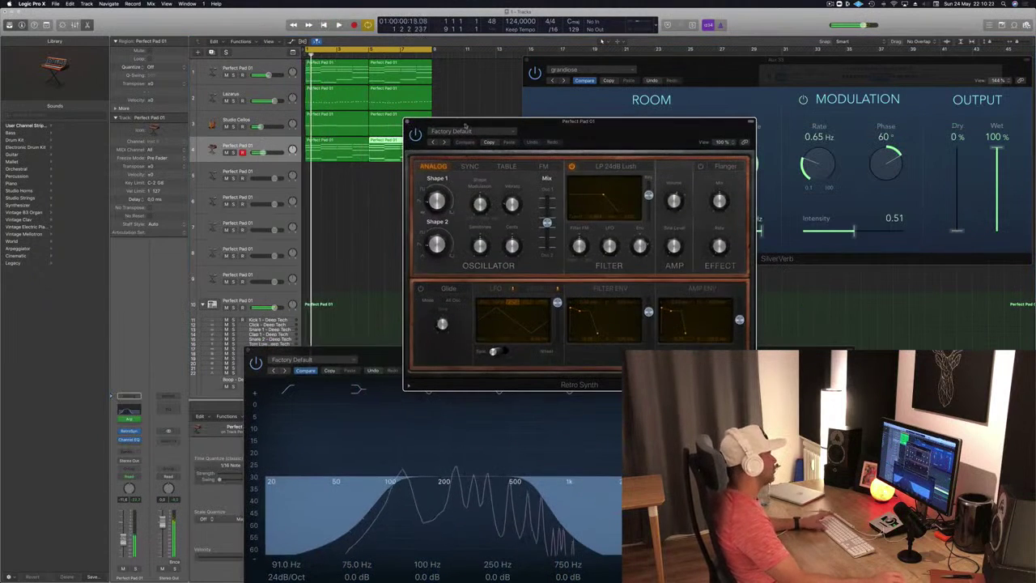
{"action": "left_click", "coordinate": [444, 142]}
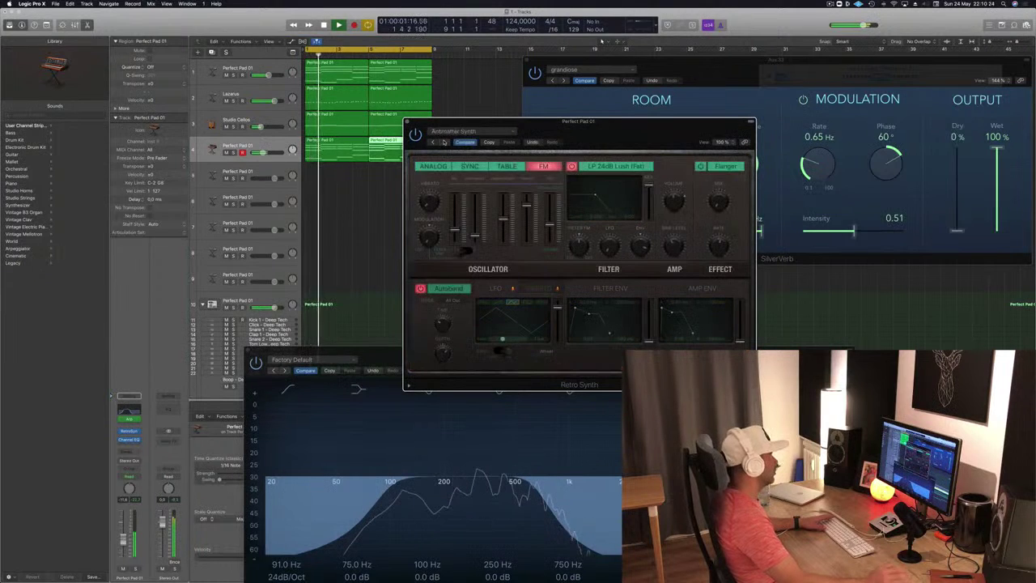
{"action": "left_click", "coordinate": [444, 142]}
{"action": "left_click", "coordinate": [444, 141]}
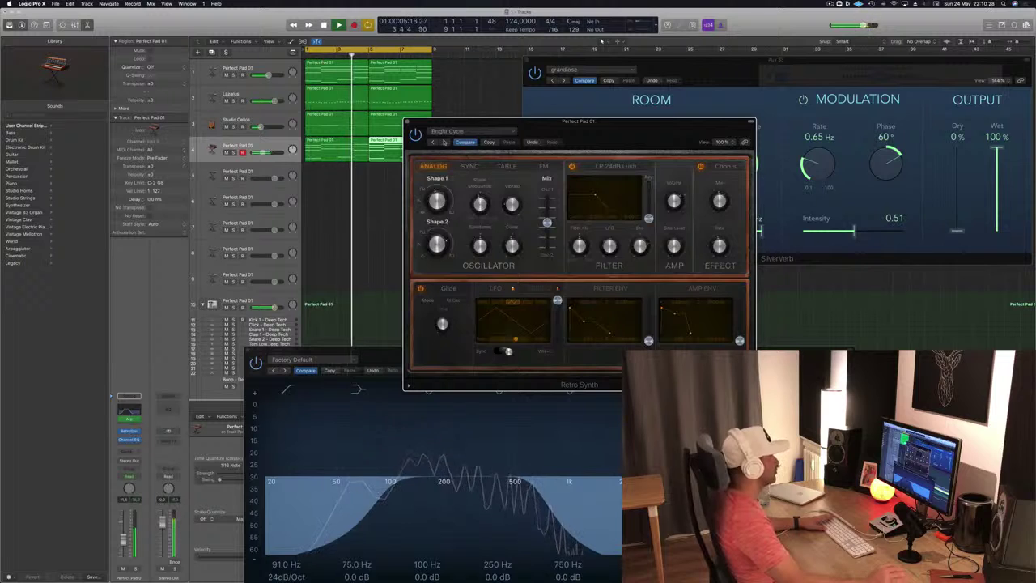
{"action": "left_click", "coordinate": [443, 142]}
{"action": "left_click", "coordinate": [443, 141]}
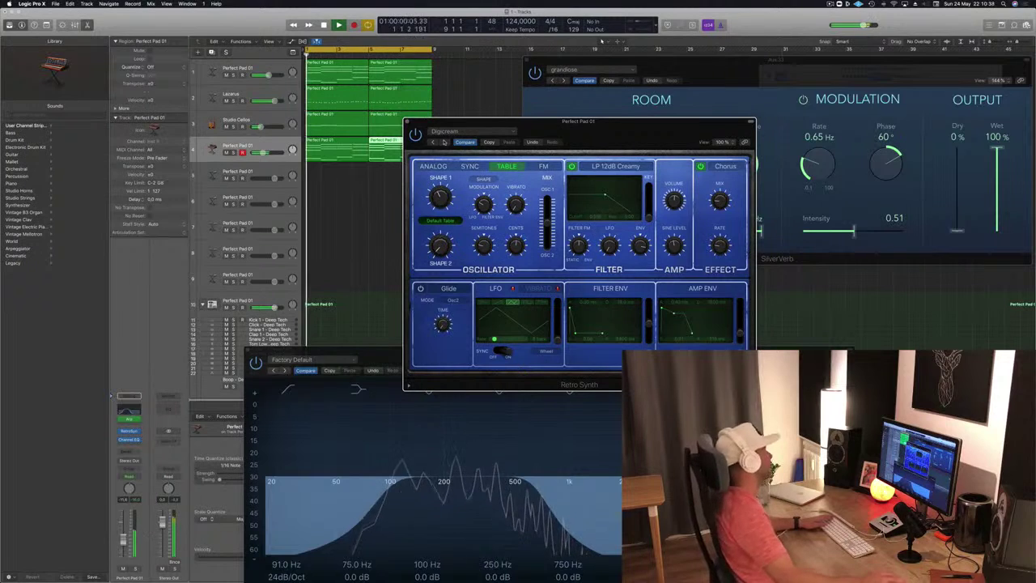
- Solo the Retro Synth track briefly to hear Digicream, unsolo it and copy the preset's settings
{"action": "key", "text": "s"}
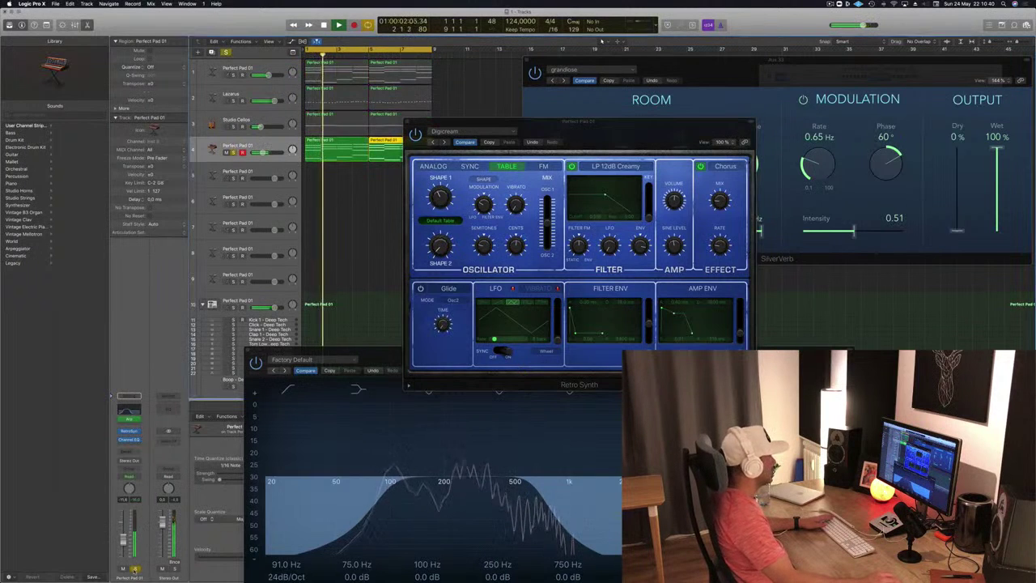
{"action": "key", "text": "s"}
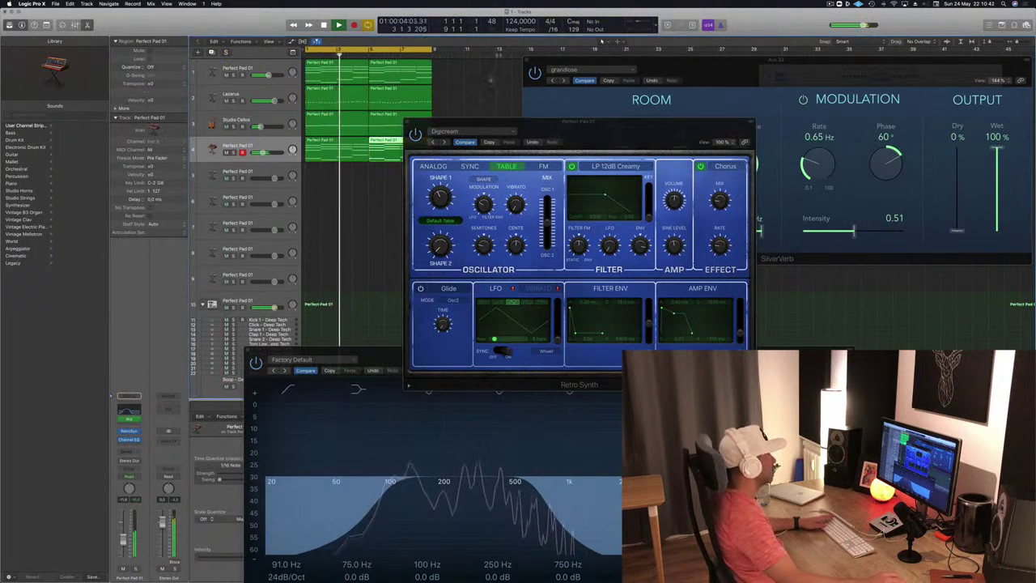
{"action": "left_click", "coordinate": [489, 143]}
- Step through further Retro Synth presets to Simple Analog Lead and audition it from the start
{"action": "left_click", "coordinate": [445, 142]}
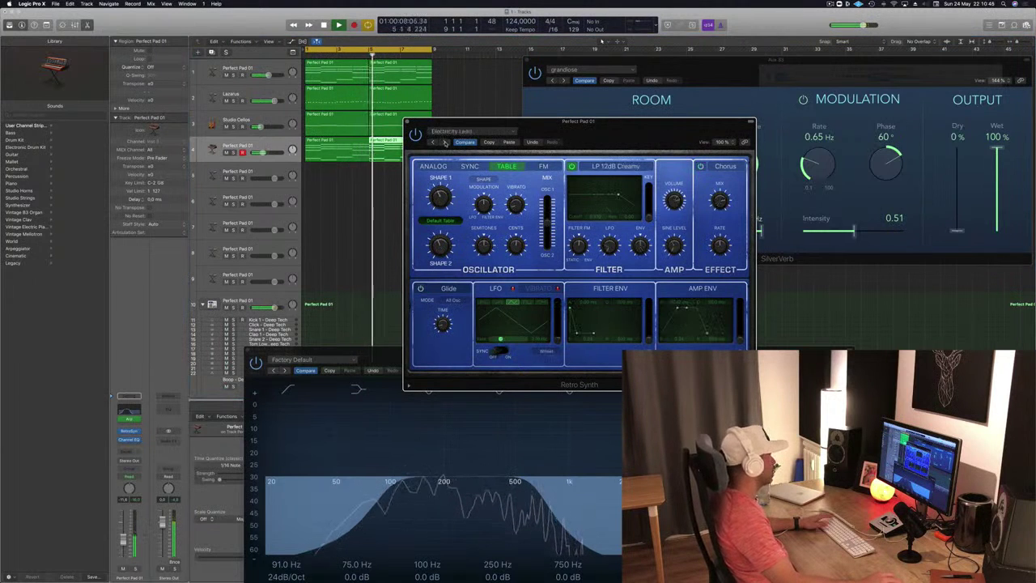
{"action": "left_click", "coordinate": [444, 142]}
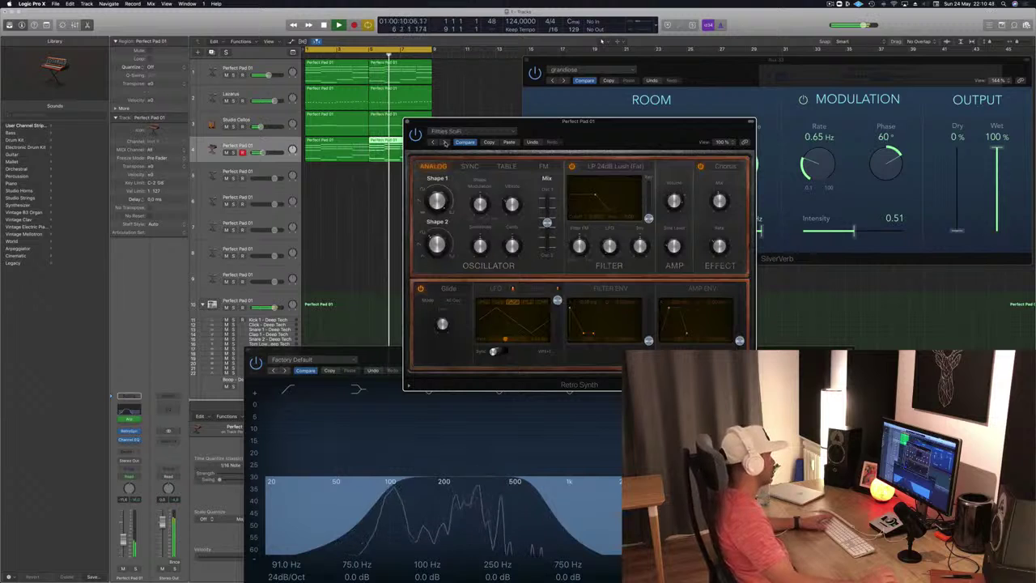
{"action": "left_click", "coordinate": [445, 142]}
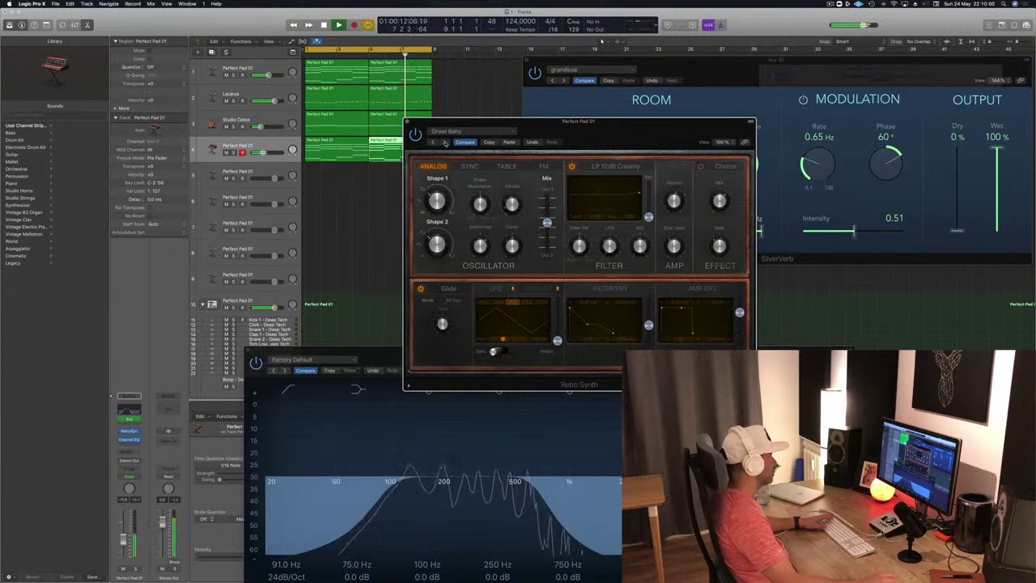
{"action": "left_click", "coordinate": [444, 142]}
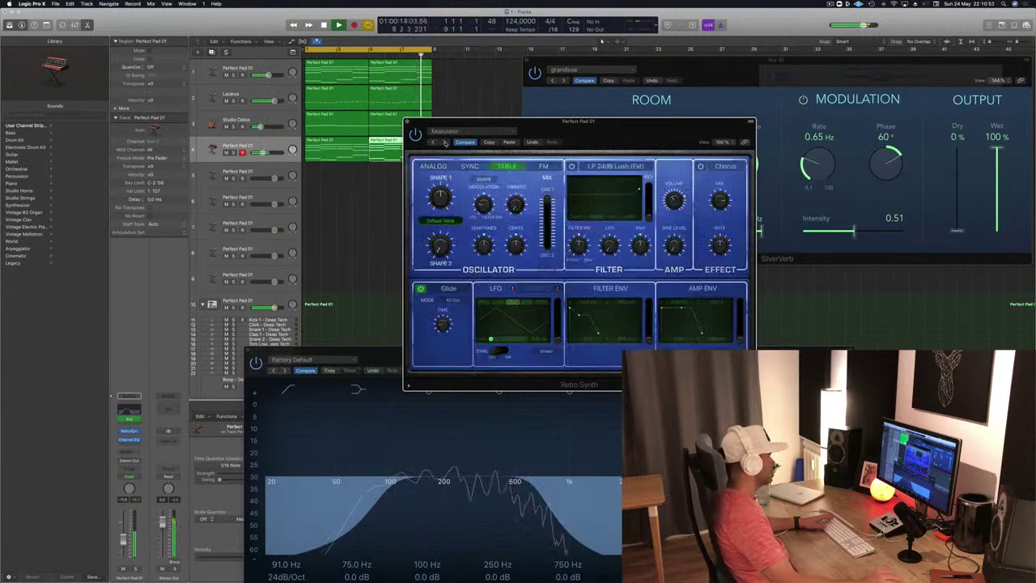
{"action": "left_click", "coordinate": [445, 143]}
{"action": "left_click_drag", "start_coordinate": [665, 120], "coordinate": [606, 73]}
{"action": "left_click", "coordinate": [606, 70]}
{"action": "left_click", "coordinate": [473, 82]}
{"action": "left_click_drag", "start_coordinate": [471, 76], "coordinate": [616, 52]}
{"action": "key", "text": "space"}
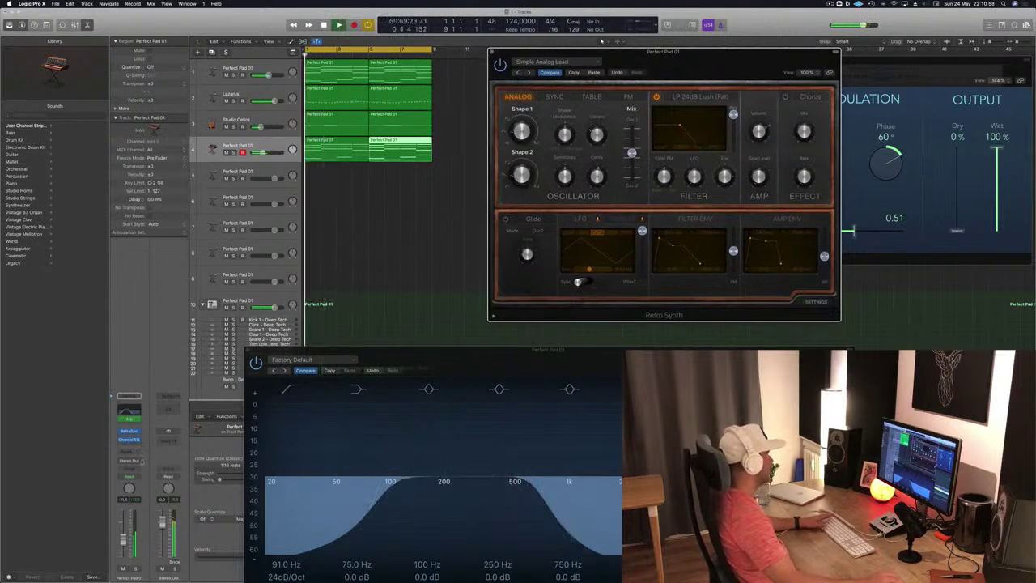
- Slightly lower the Retro Synth track's volume during playback and close the Channel EQ and Retro Synth windows
{"action": "left_click", "coordinate": [602, 41]}
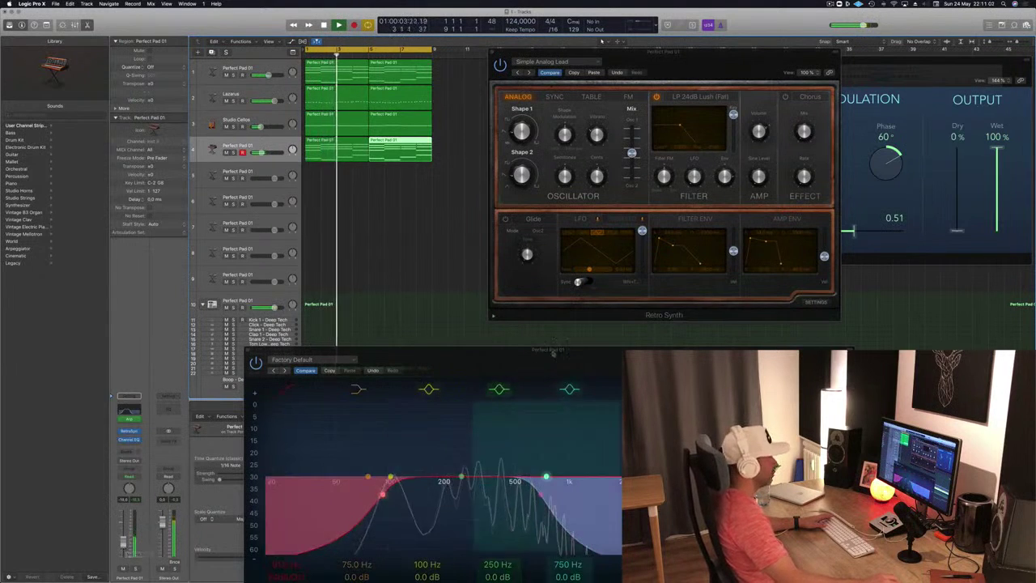
{"action": "left_click_drag", "start_coordinate": [557, 348], "coordinate": [512, 230]}
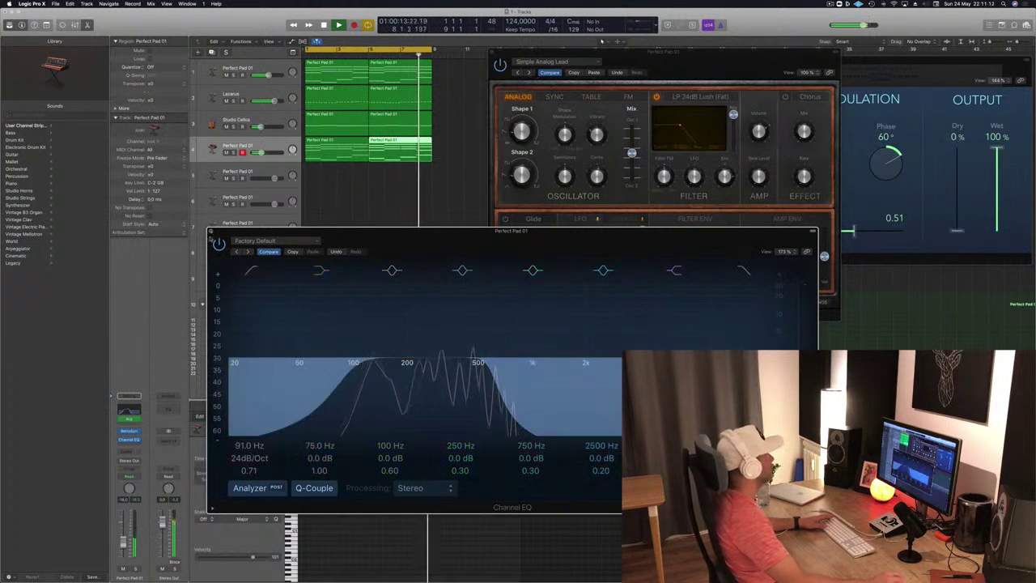
{"action": "left_click", "coordinate": [211, 231]}
{"action": "left_click", "coordinate": [492, 52]}
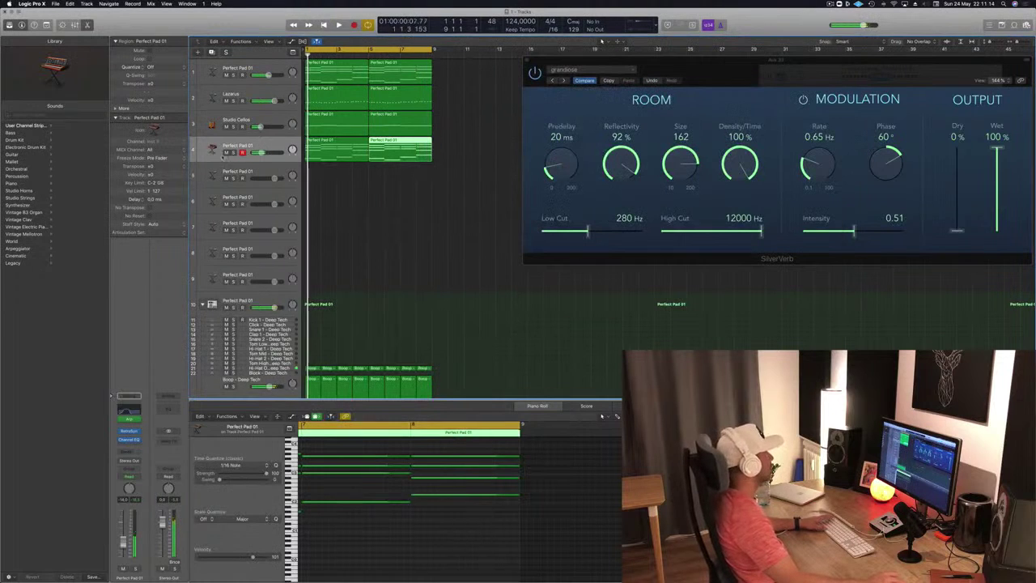
- Select the Retro Synth track and add a send to the SilverVerb reverb on Bus 2
{"action": "left_click", "coordinate": [267, 144]}
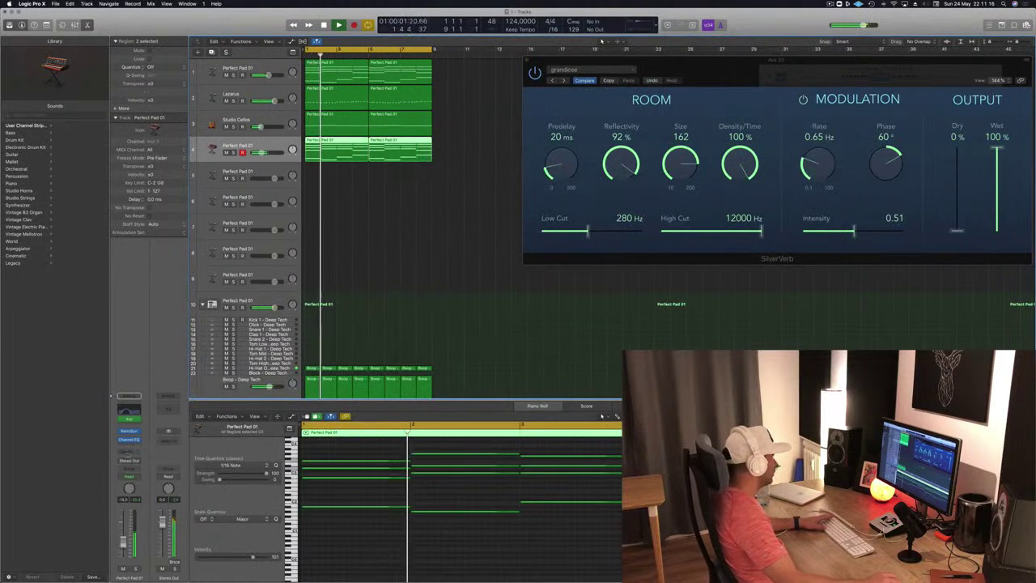
{"action": "left_click", "coordinate": [128, 454]}
{"action": "mouse_move", "coordinate": [126, 465]}
{"action": "left_click", "coordinate": [194, 394]}
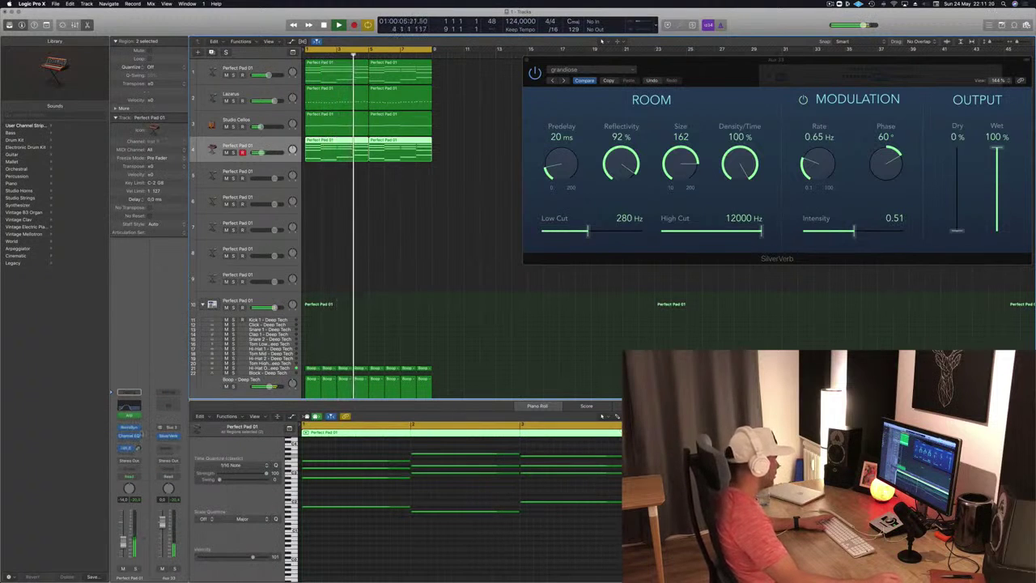
- Add a Channel EQ to the SilverVerb aux, set its low cut to 205 Hz, and close both effect windows
{"action": "left_click", "coordinate": [169, 405]}
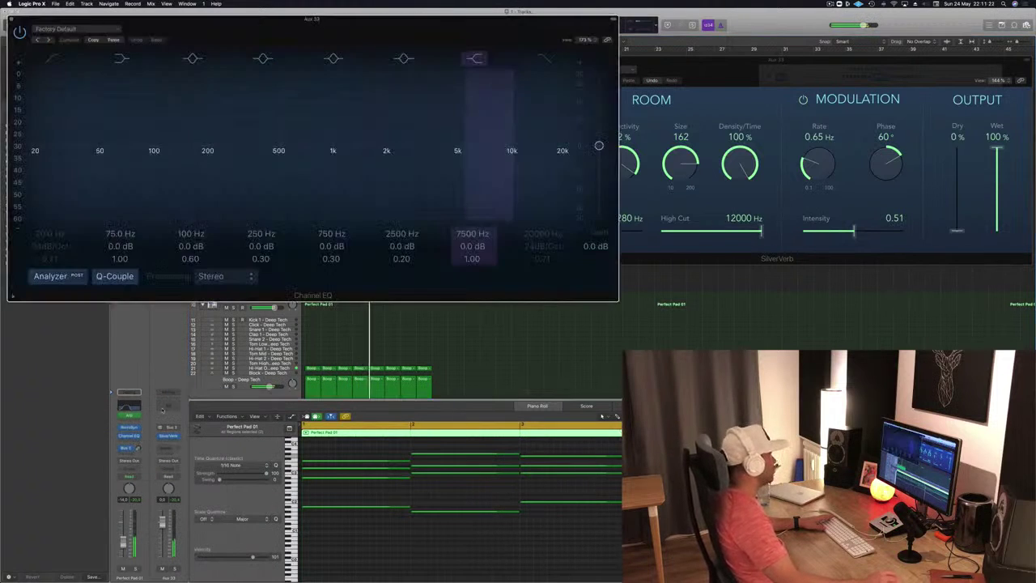
{"action": "left_click", "coordinate": [54, 60]}
{"action": "left_click_drag", "start_coordinate": [86, 130], "coordinate": [248, 139]}
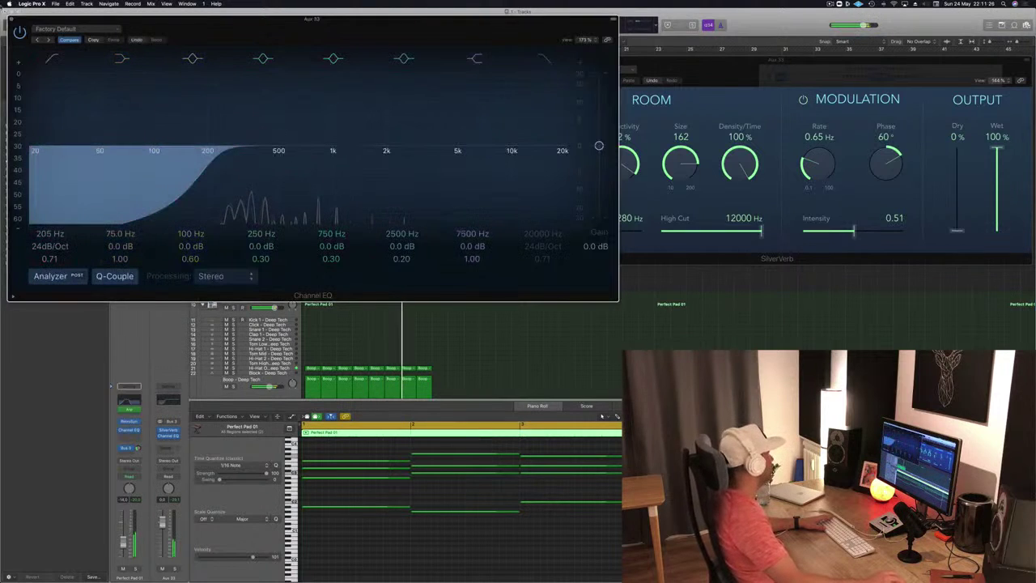
{"action": "left_click", "coordinate": [10, 20]}
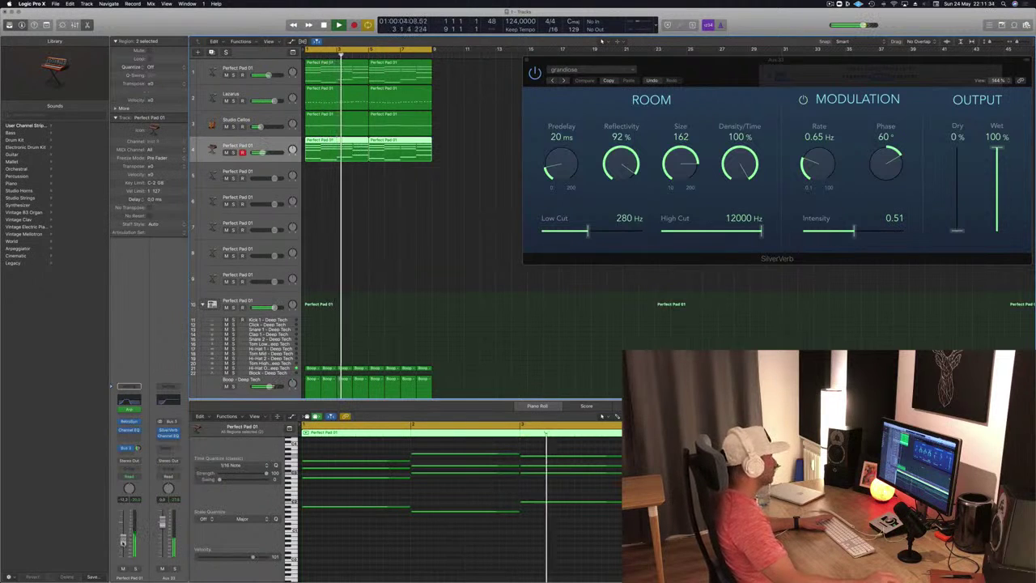
{"action": "left_click", "coordinate": [526, 60]}
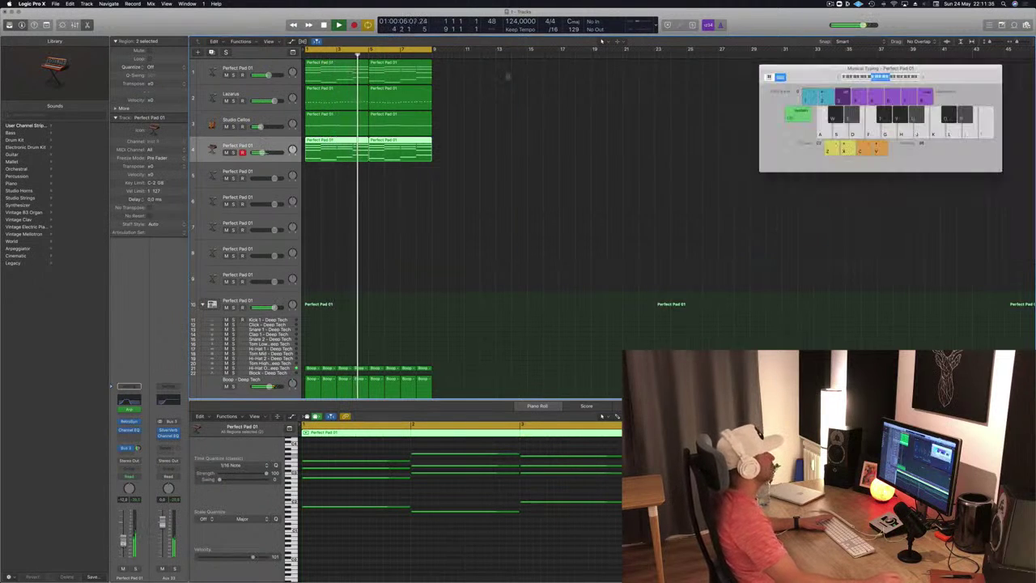
- Restart playback, open Alchemy on the Lazarus bass track and turn down its Cutoff control
{"action": "key", "text": "Return"}
{"action": "key", "text": "Up"}
{"action": "key", "text": "Up"}
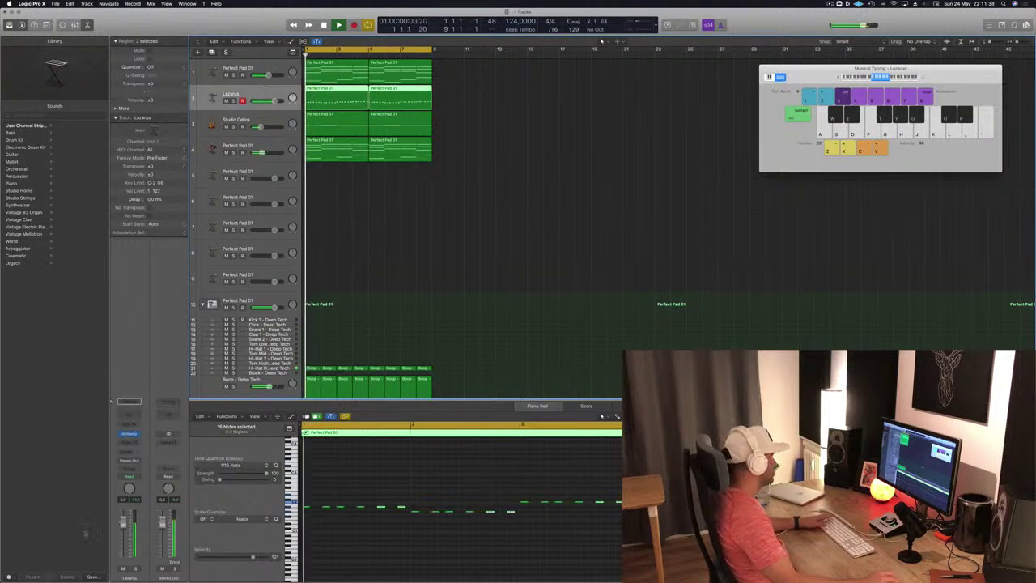
{"action": "left_click", "coordinate": [130, 434]}
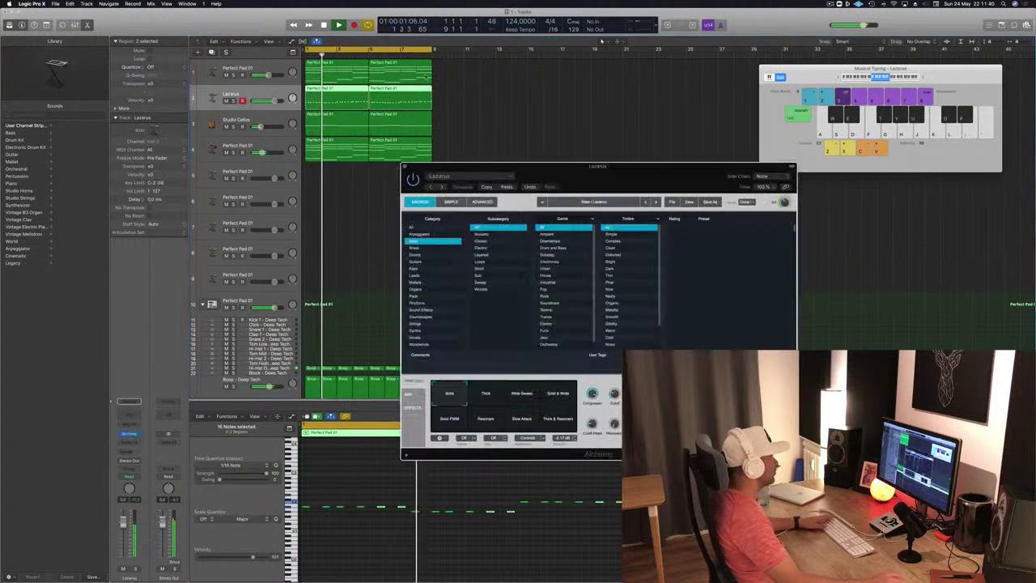
{"action": "key", "text": "Return"}
{"action": "left_click_drag", "start_coordinate": [614, 394], "coordinate": [616, 411]}
- Audition Alchemy's performance snapshots on the bass, from Thick and Wide Sweep through Solid PWM to Thick & Resonant
{"action": "left_click", "coordinate": [494, 396]}
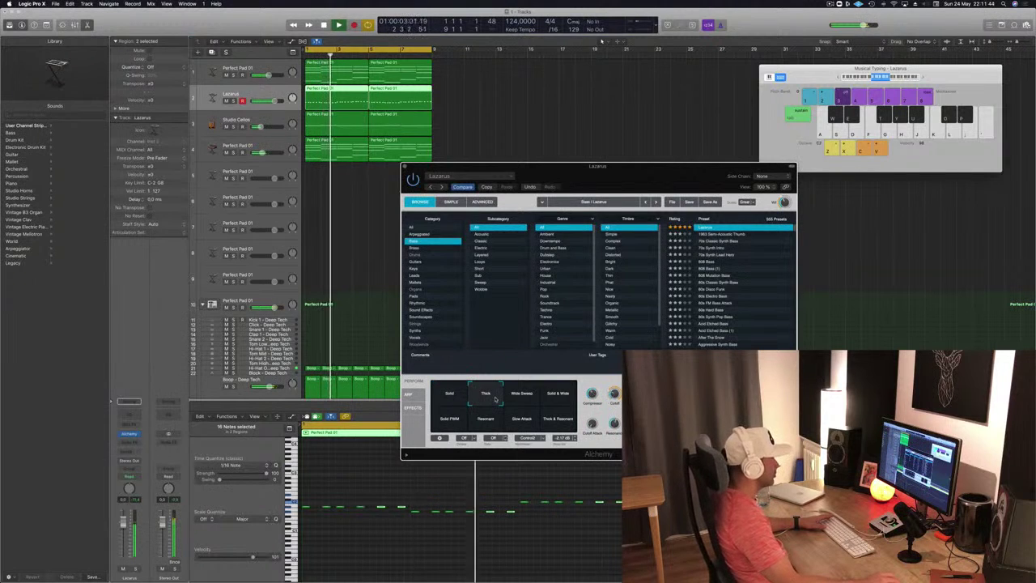
{"action": "left_click", "coordinate": [520, 396]}
{"action": "left_click", "coordinate": [550, 397]}
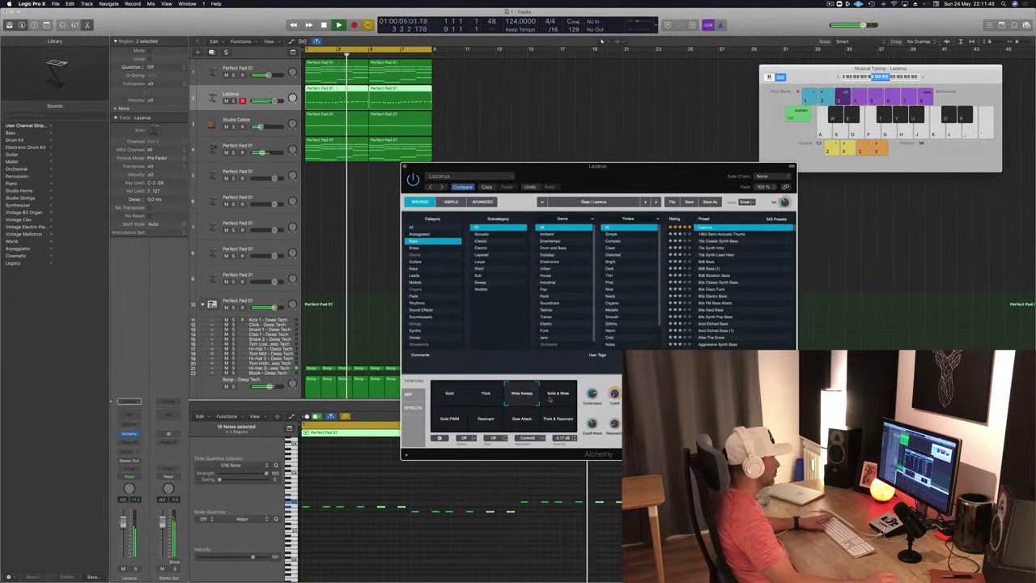
{"action": "left_click", "coordinate": [444, 424]}
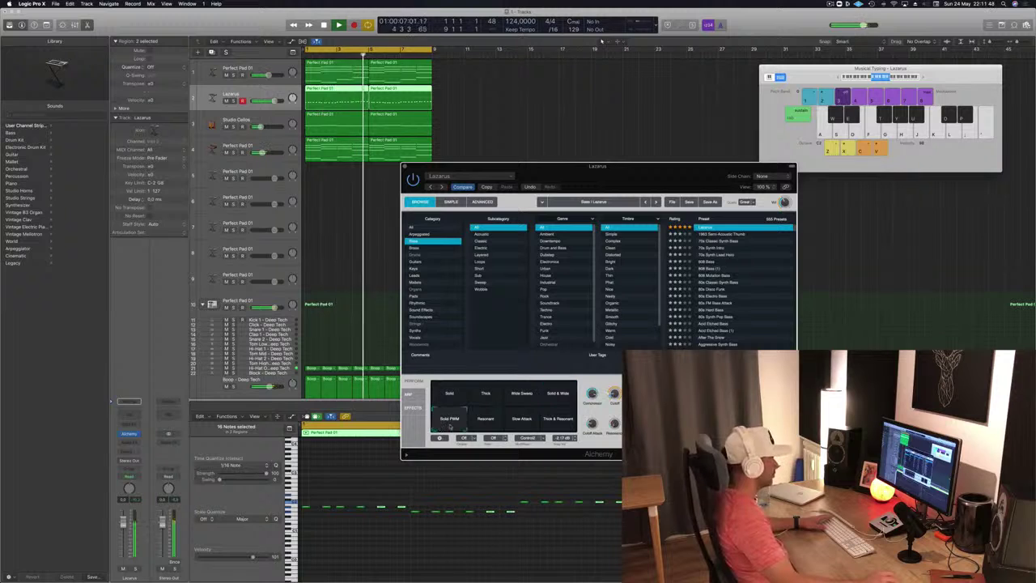
{"action": "left_click", "coordinate": [486, 419]}
{"action": "left_click", "coordinate": [521, 418]}
{"action": "left_click", "coordinate": [555, 415]}
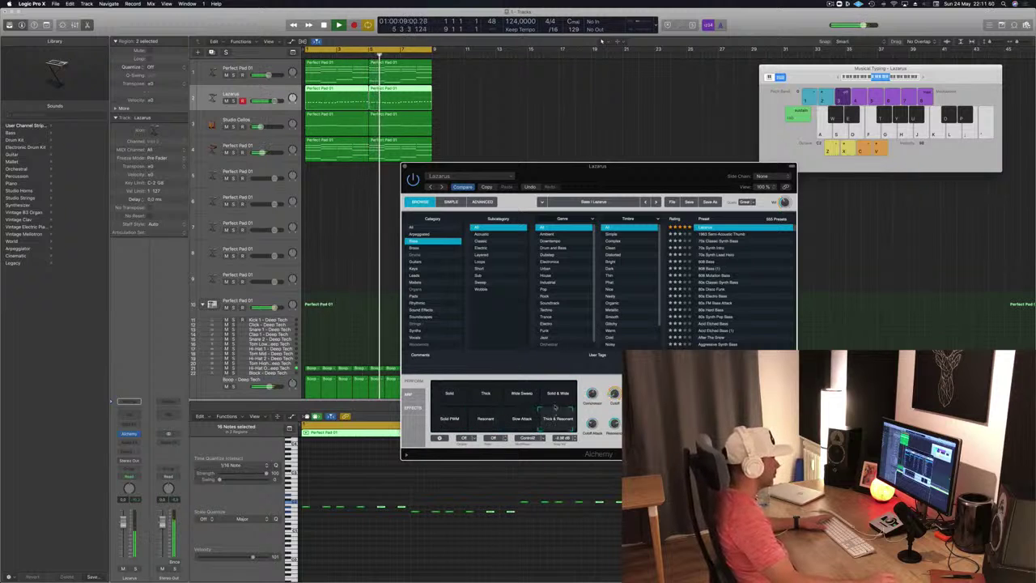
- Compare the Solid, Wide Sweep, Solid & Wide and Thick snapshots during playback and settle on Thick
{"action": "left_click", "coordinate": [457, 396]}
{"action": "left_click", "coordinate": [486, 395]}
{"action": "left_click", "coordinate": [457, 399]}
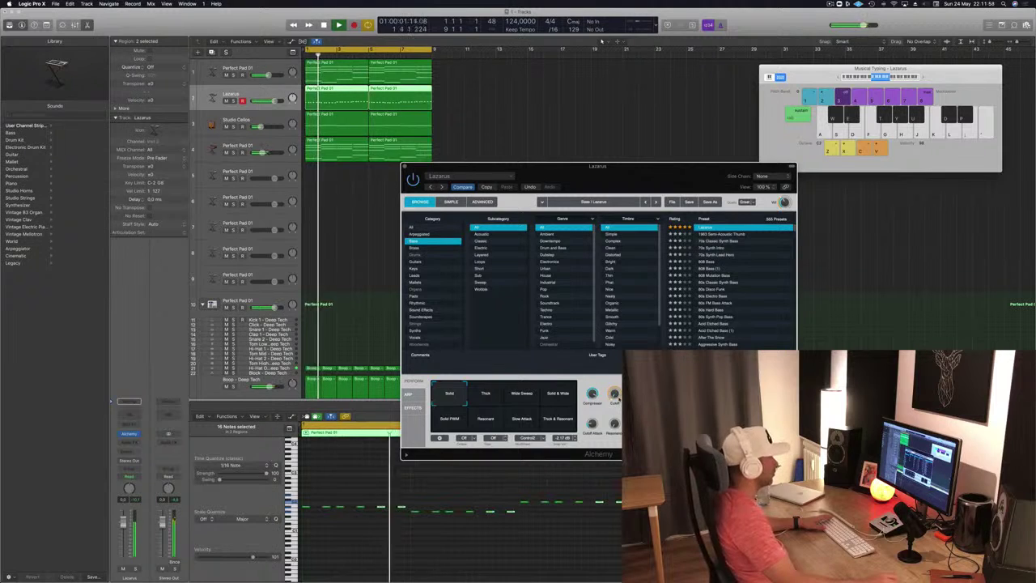
{"action": "left_click", "coordinate": [524, 395]}
{"action": "left_click", "coordinate": [485, 394]}
{"action": "left_click", "coordinate": [557, 394]}
{"action": "left_click", "coordinate": [485, 394]}
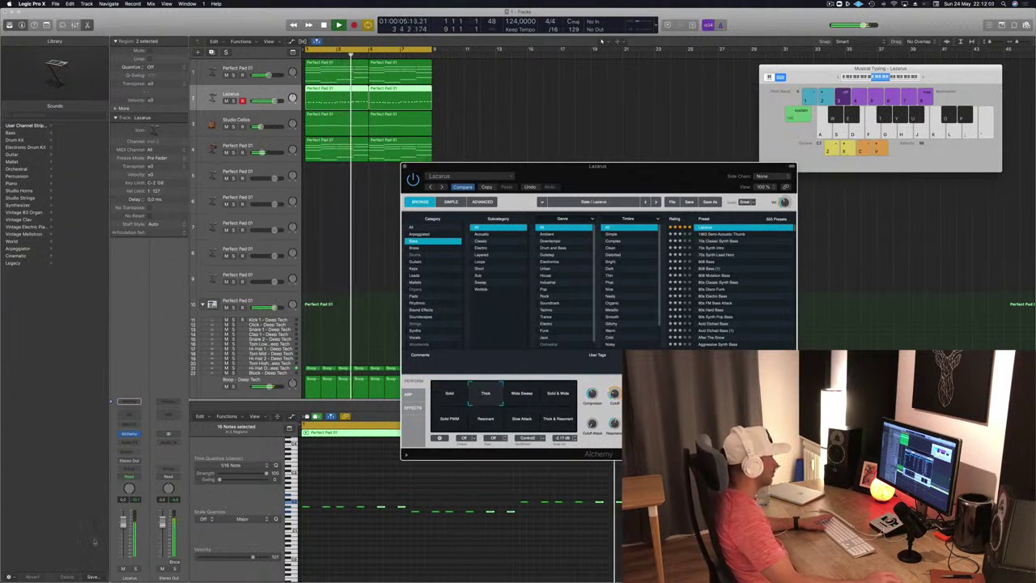
- Slightly lower the Lazarus track's volume and adjust Alchemy's Resonance control while replaying from the start
{"action": "left_click_drag", "start_coordinate": [124, 525], "coordinate": [124, 532]}
{"action": "key", "text": "space"}
{"action": "left_click_drag", "start_coordinate": [615, 425], "coordinate": [615, 429]}
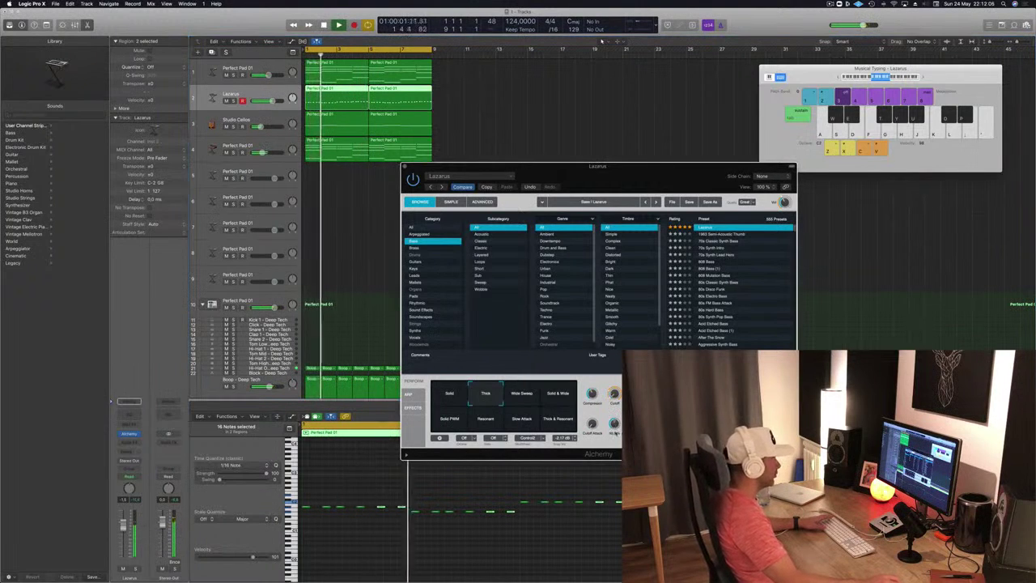
{"action": "key", "text": "Return"}
{"action": "left_click_drag", "start_coordinate": [123, 527], "coordinate": [123, 527]}
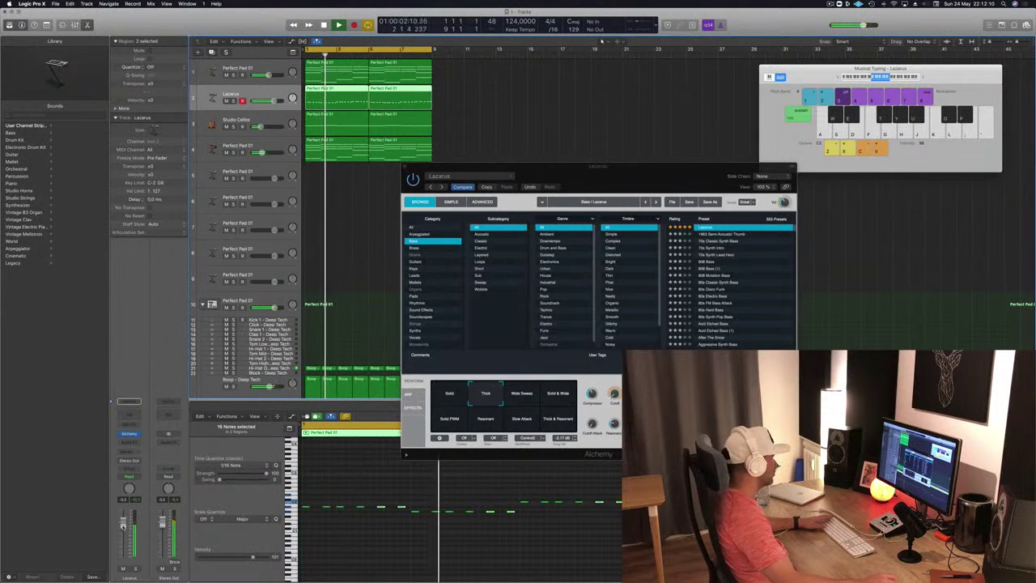
- Solo the Lazarus bass briefly, unsolo it to check it in the mix, and close the Alchemy window
{"action": "key", "text": "ctrl+s"}
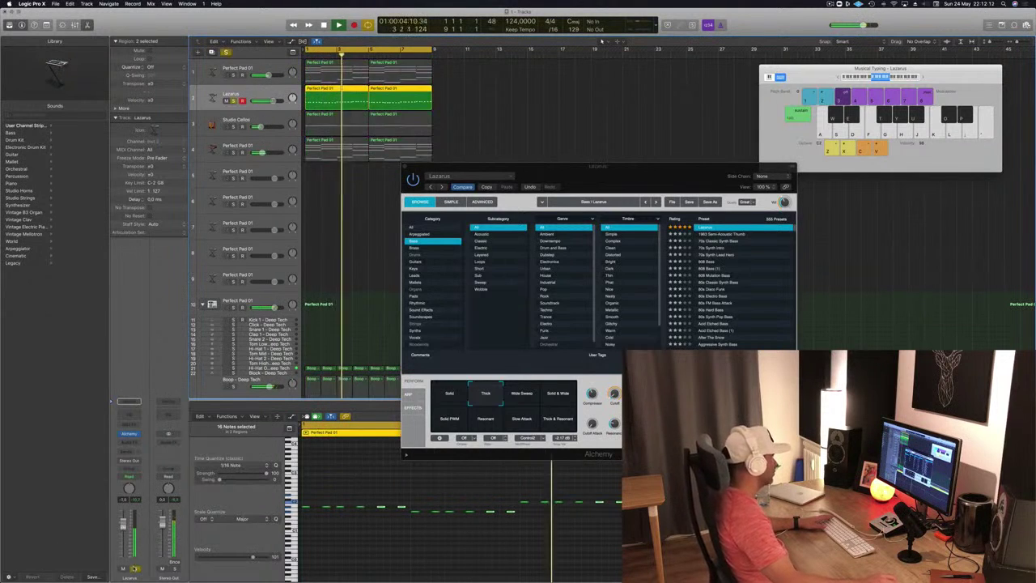
{"action": "key", "text": "ctrl+s"}
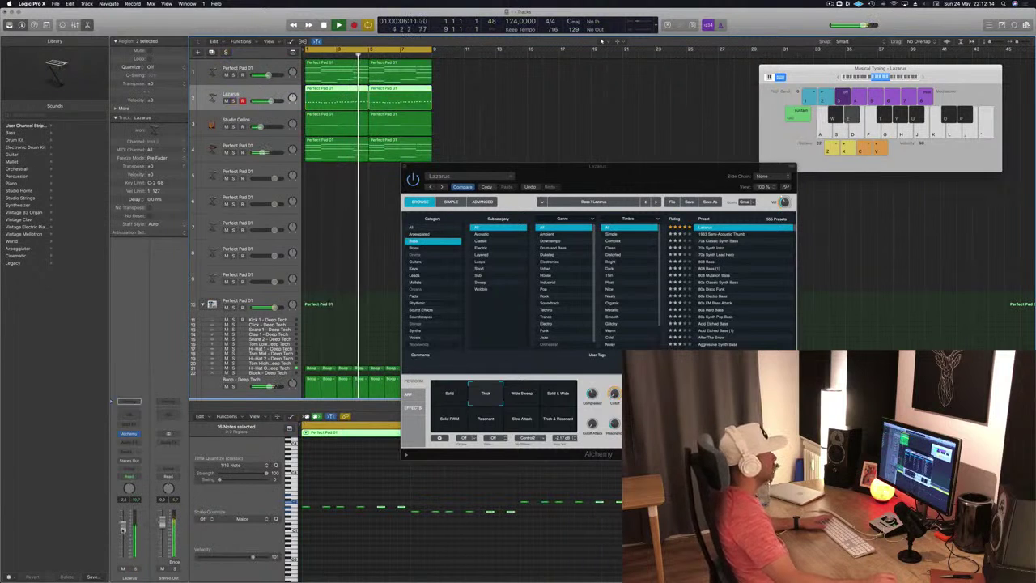
{"action": "key", "text": "space"}
{"action": "left_click_drag", "start_coordinate": [405, 168], "coordinate": [410, 165]}
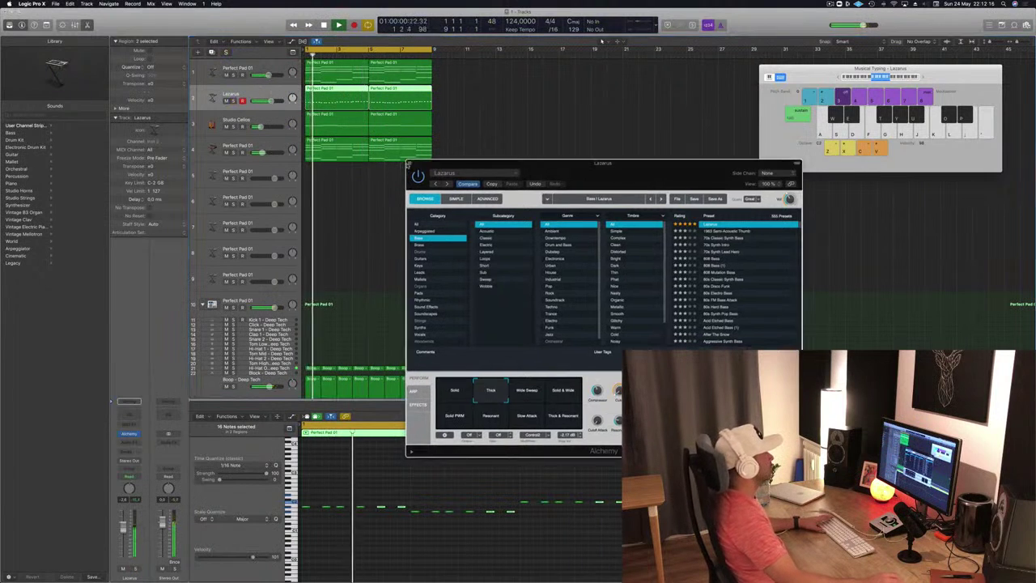
{"action": "left_click", "coordinate": [410, 164]}
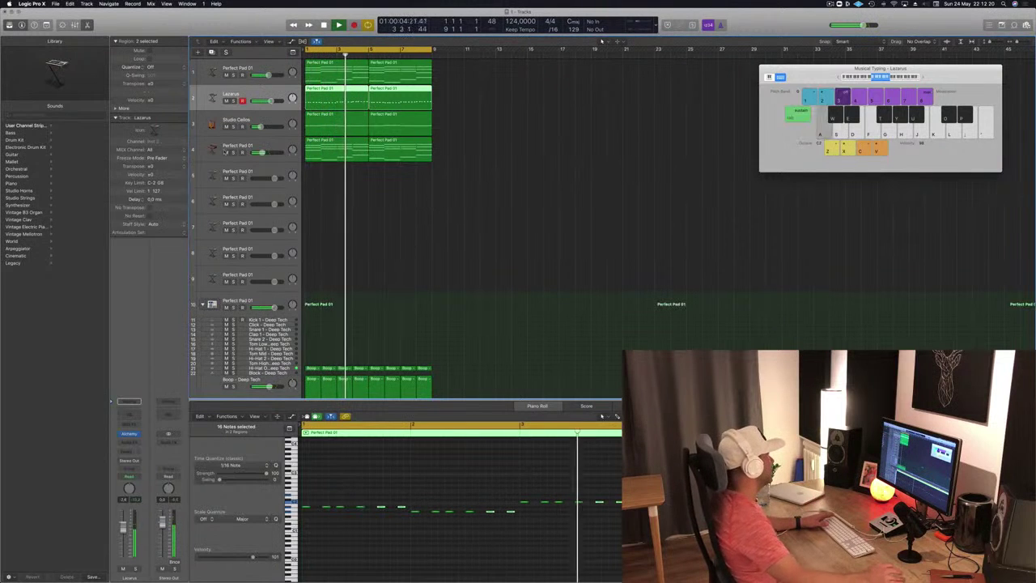
- Select the Studio Cellos track and duplicate it as an empty track directly below
{"action": "left_click", "coordinate": [248, 171]}
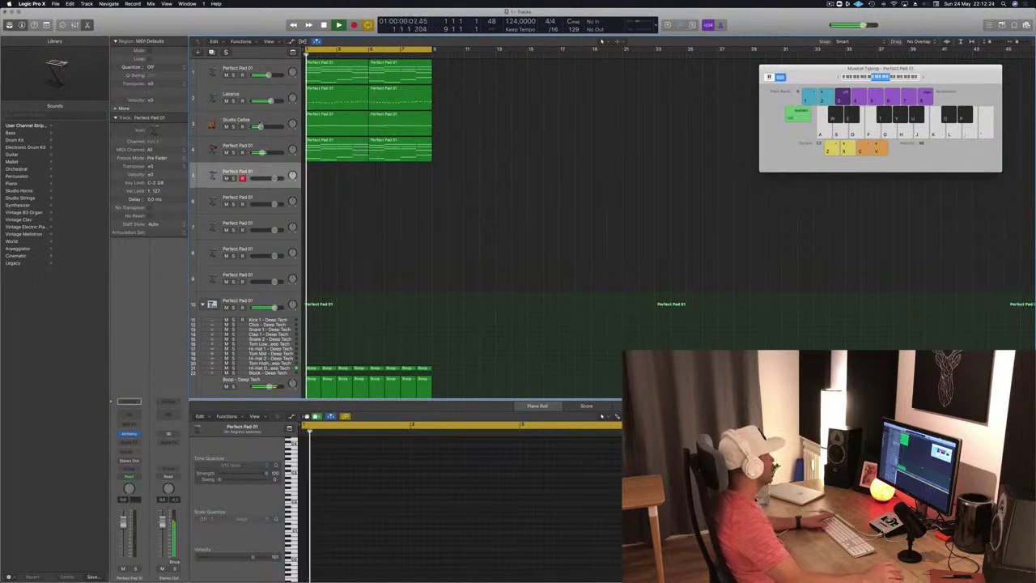
{"action": "key", "text": "Up"}
{"action": "key", "text": "Up"}
{"action": "key", "text": "super+a"}
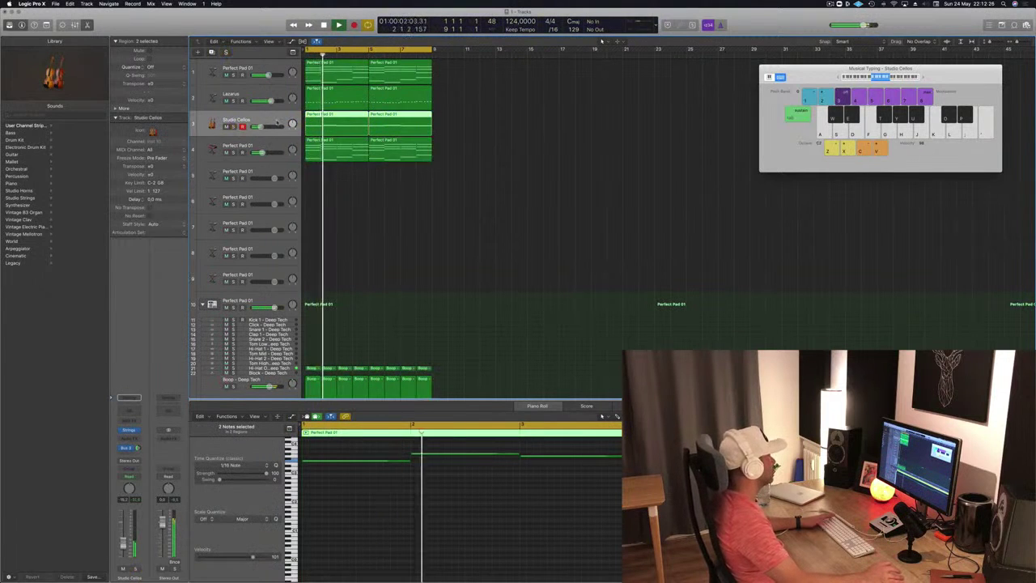
{"action": "key", "text": "super+d"}
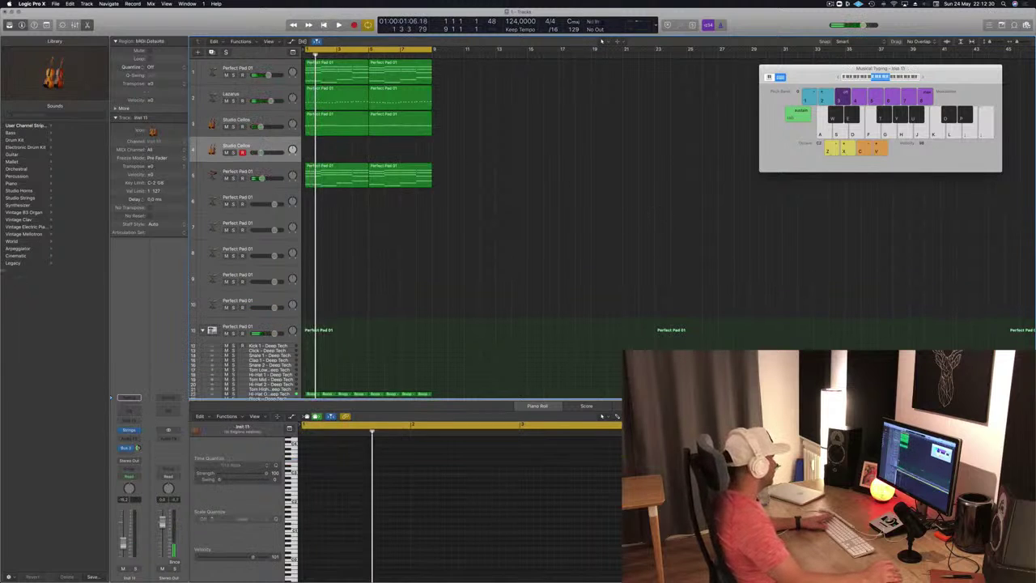
- Load the French Horn patch from the Legacy Logic Orchestral Brass sounds onto the duplicated track, widening the Library to read the names
{"action": "left_click", "coordinate": [14, 264]}
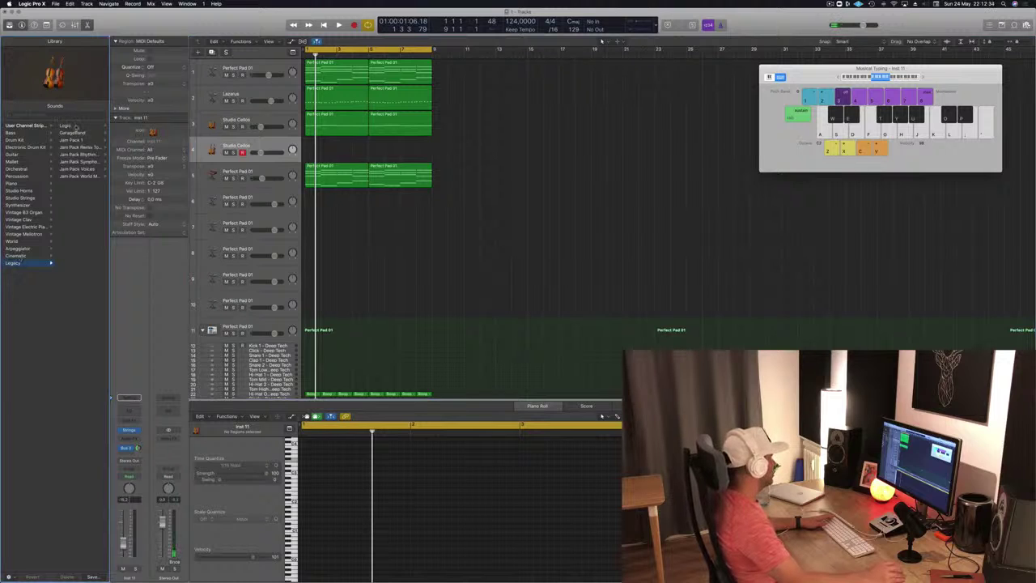
{"action": "left_click", "coordinate": [76, 127]}
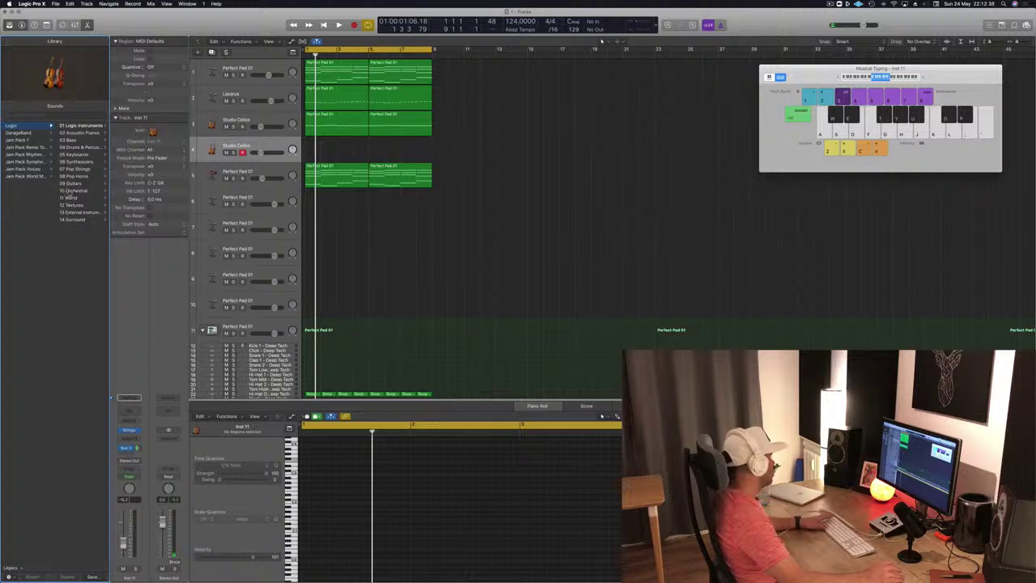
{"action": "left_click", "coordinate": [70, 192]}
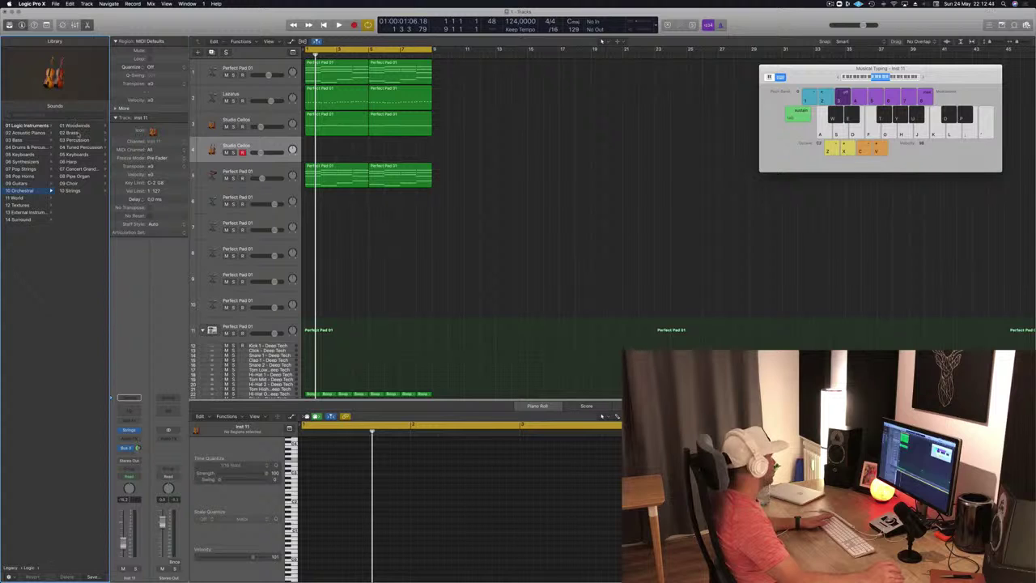
{"action": "left_click", "coordinate": [71, 133]}
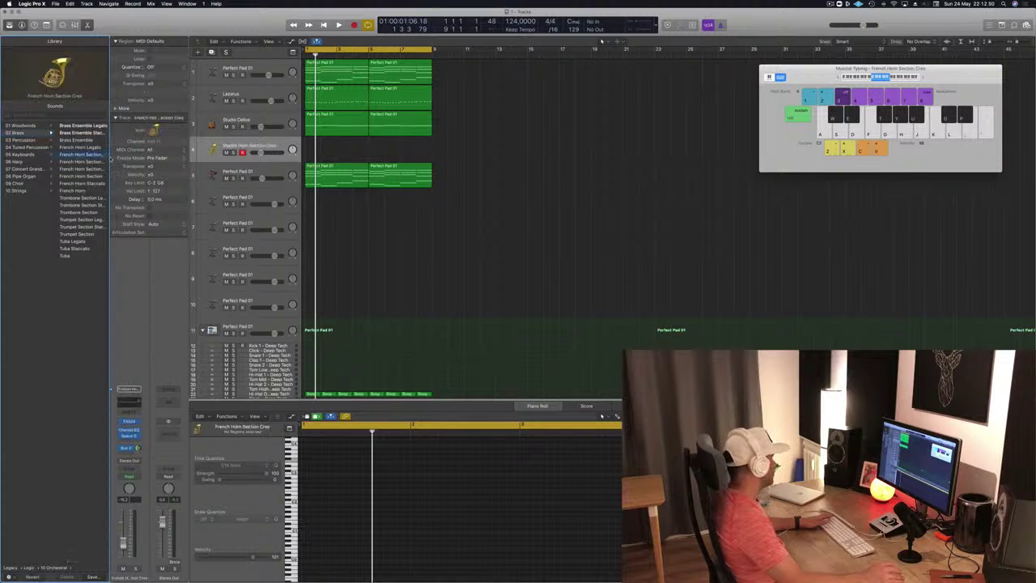
{"action": "left_click_drag", "start_coordinate": [109, 153], "coordinate": [223, 154]}
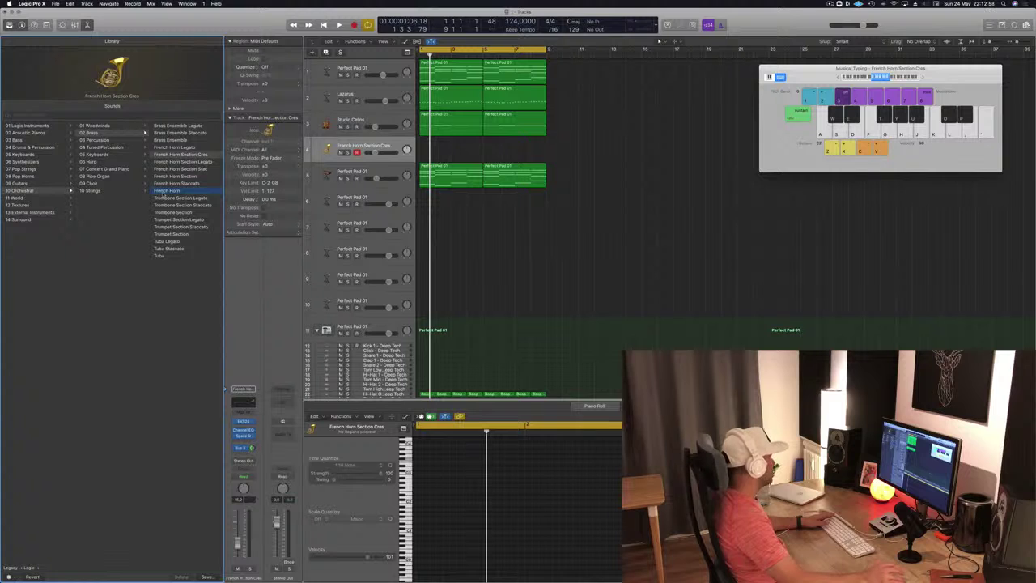
{"action": "left_click", "coordinate": [166, 191]}
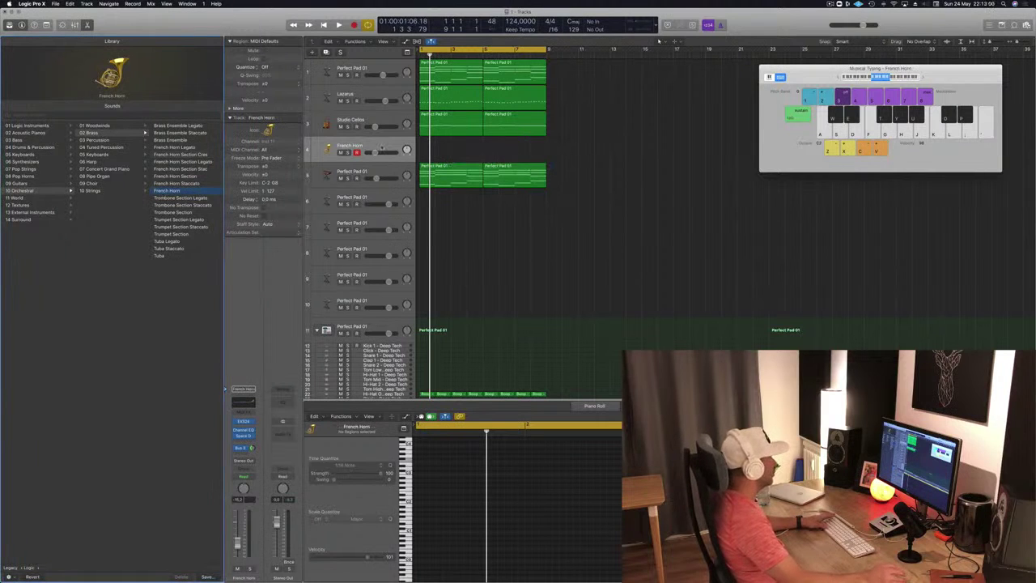
- Copy the Studio Cellos regions onto the French Horn track and audition the horn muted, unmuted and soloed
{"action": "left_click_drag", "start_coordinate": [453, 115], "coordinate": [514, 150]}
{"action": "key", "text": "ctrl+m"}
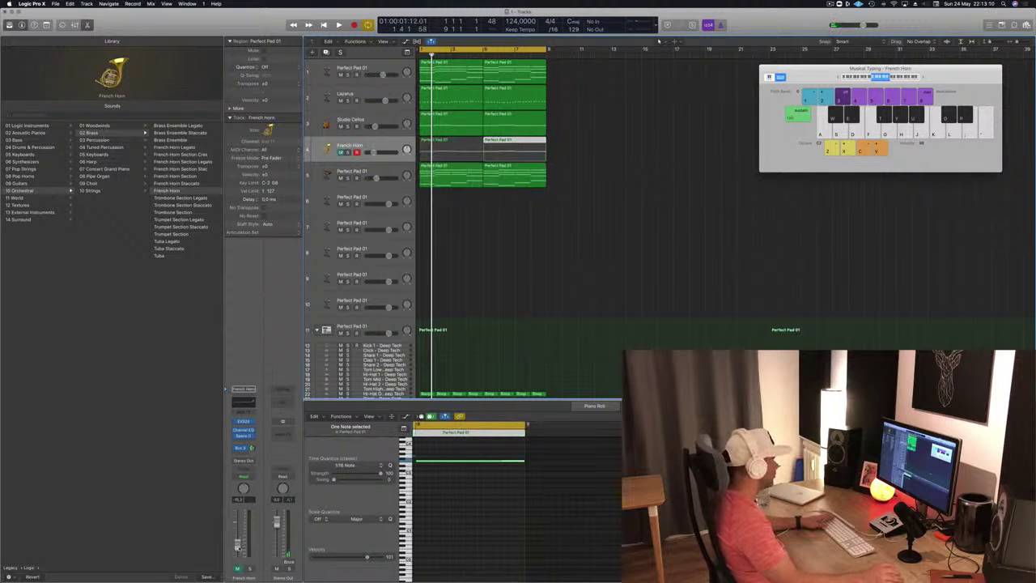
{"action": "key", "text": "ctrl+m"}
{"action": "key", "text": "space"}
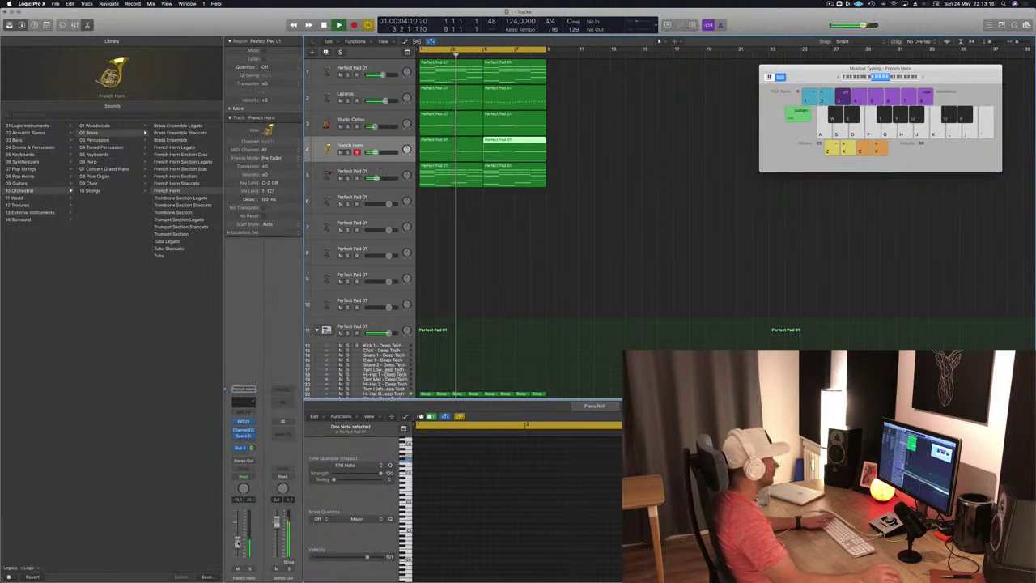
{"action": "left_click", "coordinate": [554, 236]}
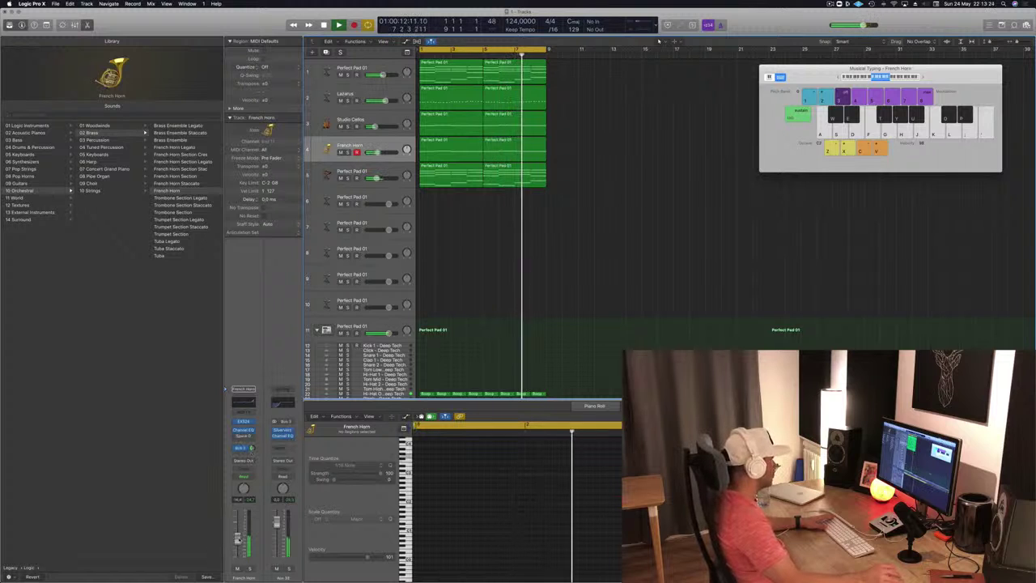
{"action": "left_click", "coordinate": [251, 570]}
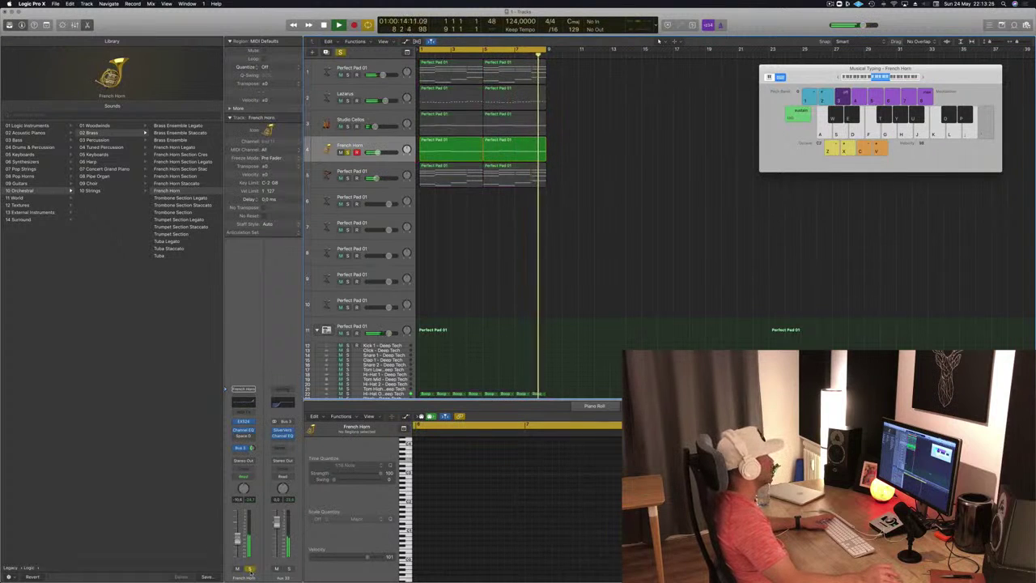
- Try the French Horn notes one octave lower and one octave higher, and replay them at the original pitch
{"action": "left_click_drag", "start_coordinate": [600, 150], "coordinate": [448, 145]}
{"action": "left_click", "coordinate": [451, 506]}
{"action": "key", "text": "super+a"}
{"action": "key", "text": "shift+alt+Down"}
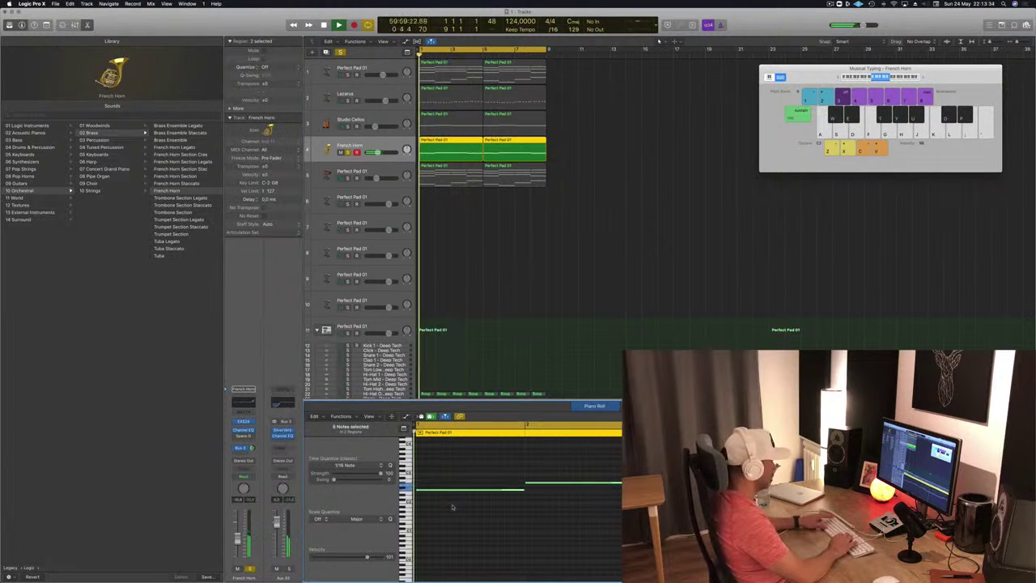
{"action": "key", "text": "shift+alt+Up"}
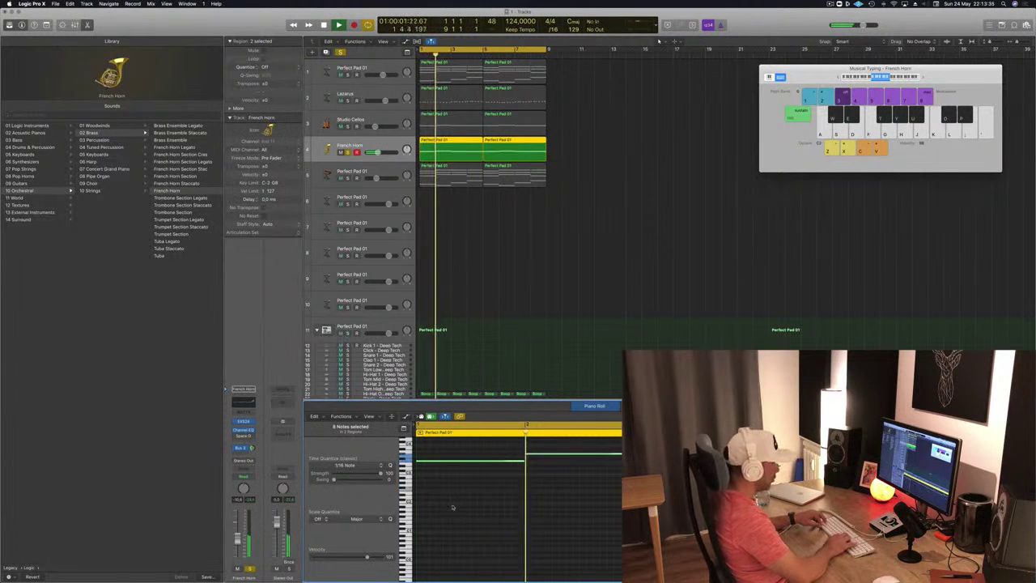
{"action": "key", "text": "shift+alt+Up"}
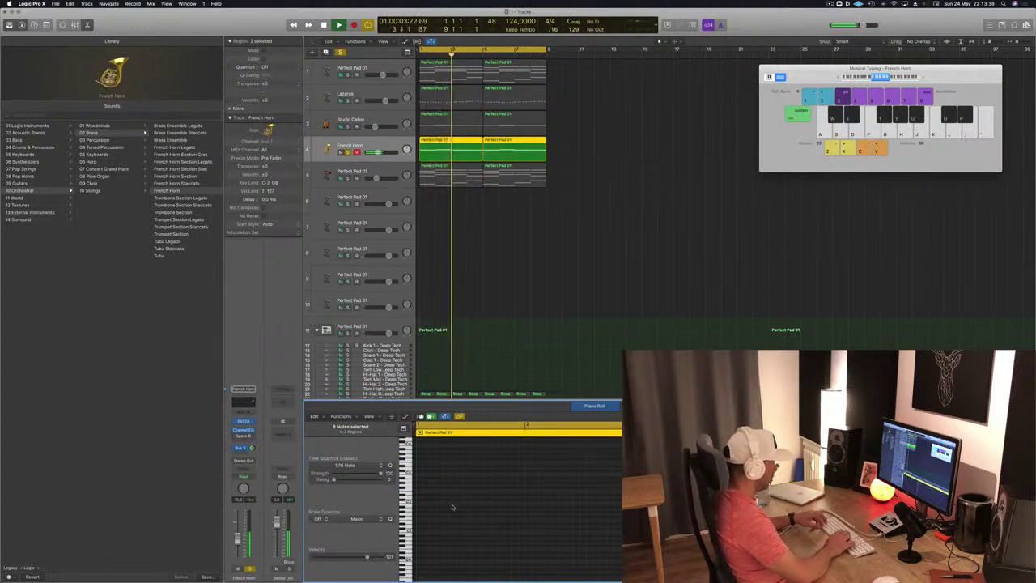
{"action": "key", "text": "shift+alt+Down"}
{"action": "key", "text": "space"}
{"action": "key", "text": "space"}
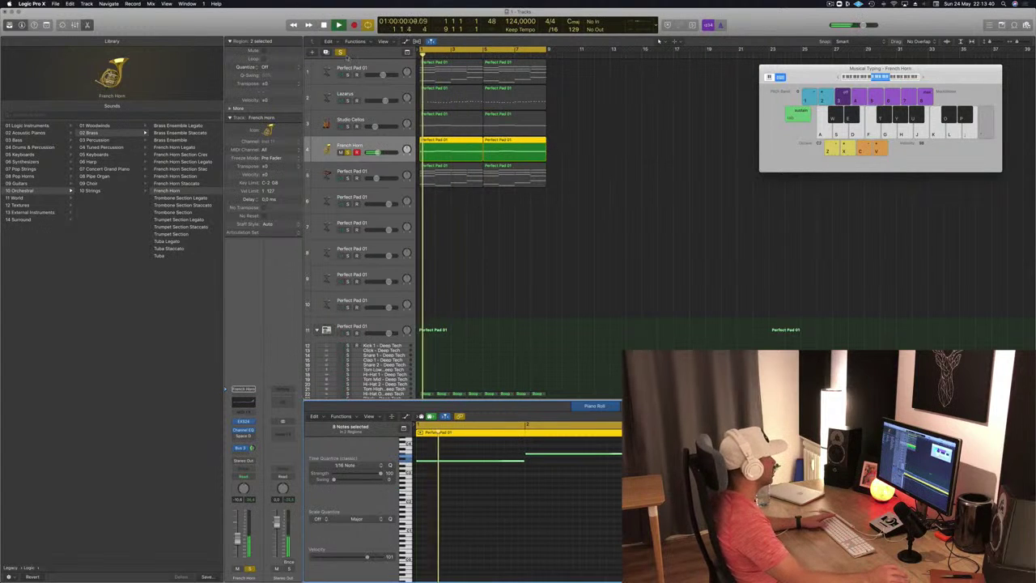
- Take the French Horn track out of solo, replay the loop in the full mix, and compare the horn soloed and unsoloed
{"action": "key", "text": "space"}
{"action": "left_click", "coordinate": [348, 152]}
{"action": "key", "text": "space"}
{"action": "left_click", "coordinate": [570, 215]}
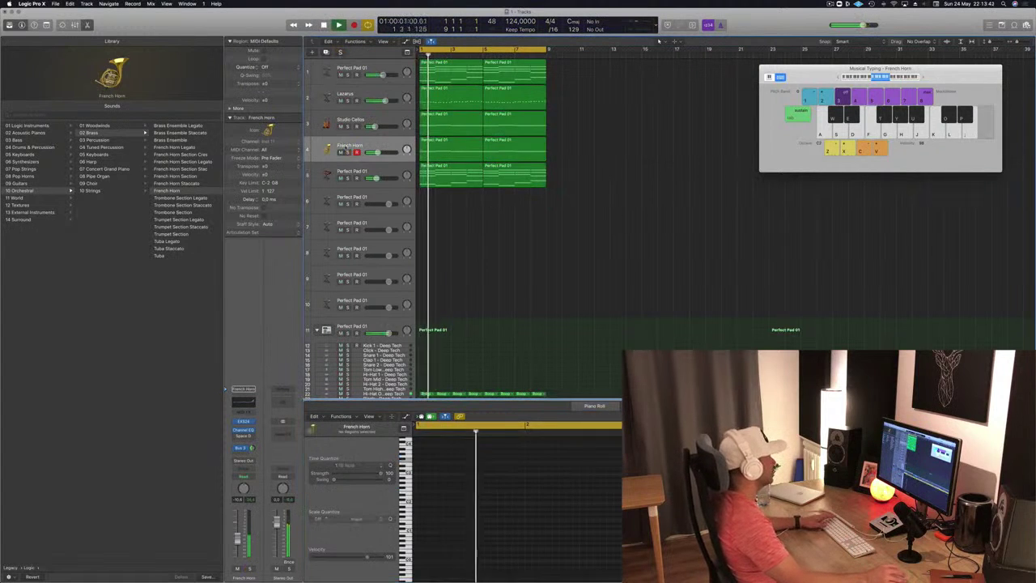
{"action": "left_click", "coordinate": [348, 152]}
{"action": "left_click", "coordinate": [348, 153]}
{"action": "left_click", "coordinate": [392, 147]}
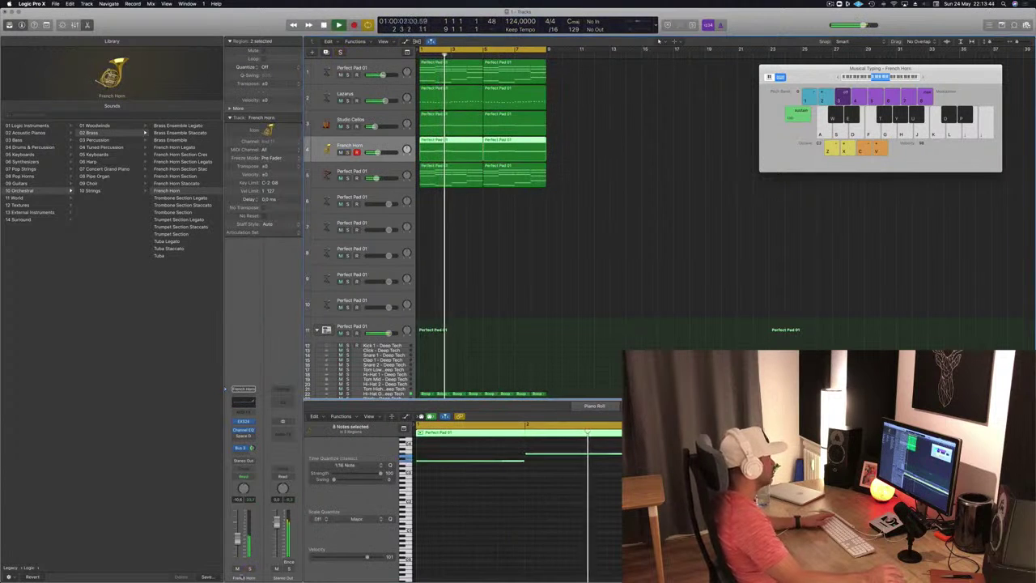
- Lower the French Horn track's volume slightly and compare its level soloed and within the full mix
{"action": "left_click_drag", "start_coordinate": [238, 540], "coordinate": [238, 546]}
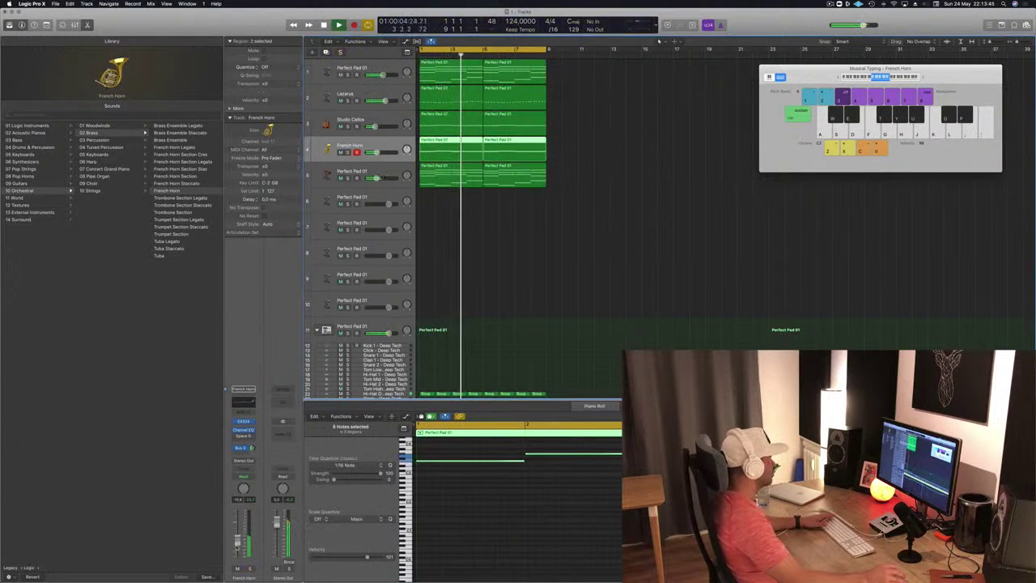
{"action": "left_click", "coordinate": [249, 568]}
{"action": "left_click", "coordinate": [249, 568]}
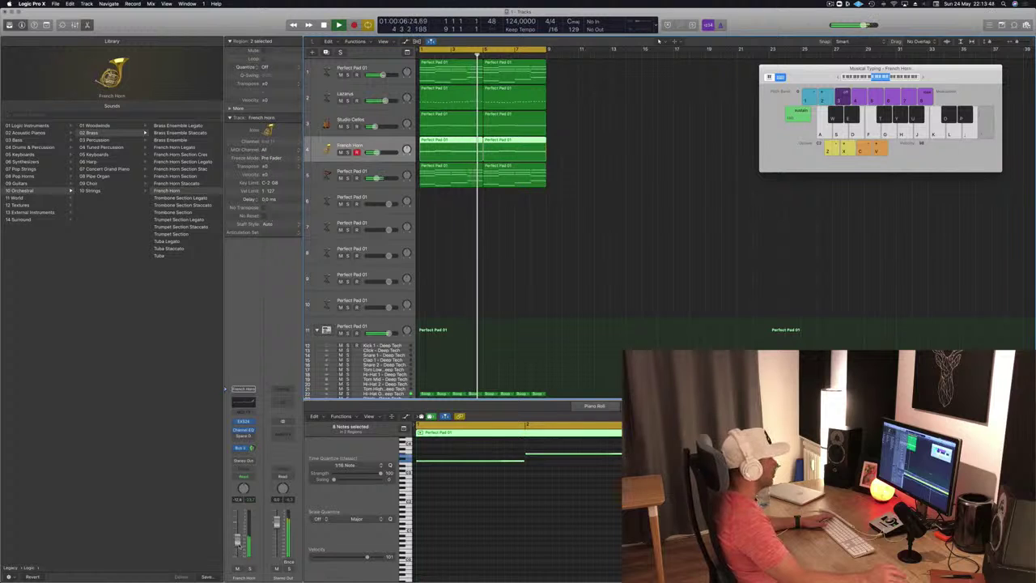
{"action": "left_click", "coordinate": [508, 294]}
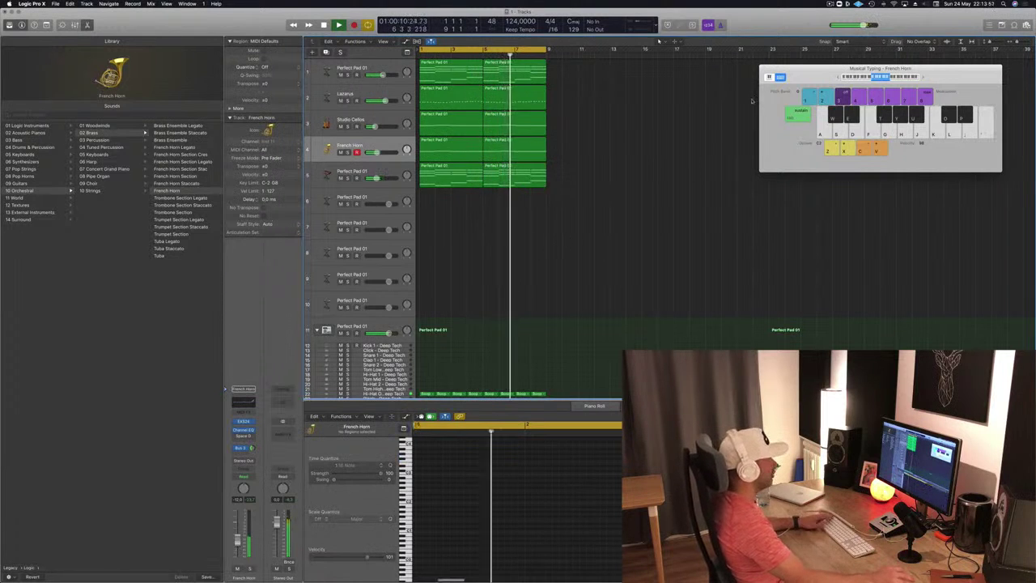
- Copy the first Boop - Deep Tech region onto the Kick 1 track and shift its notes to the kick's pitch, checking by ear
{"action": "left_click_drag", "start_coordinate": [826, 78], "coordinate": [807, 97]}
{"action": "scroll", "coordinate": [435, 277], "scroll_direction": "down", "scroll_amount": 5}
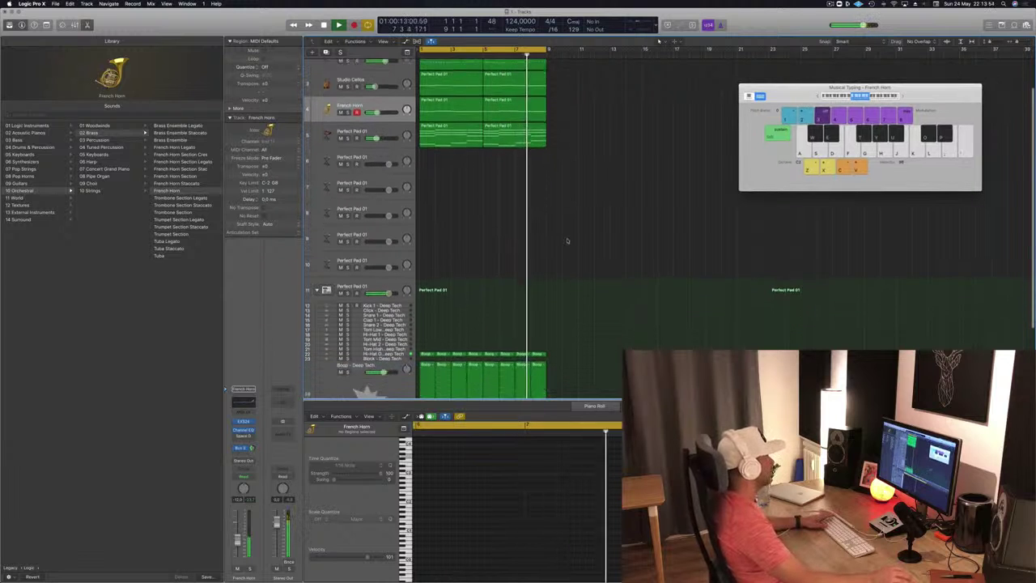
{"action": "left_click_drag", "start_coordinate": [422, 319], "coordinate": [424, 259]}
{"action": "left_click_drag", "start_coordinate": [513, 500], "coordinate": [414, 511]}
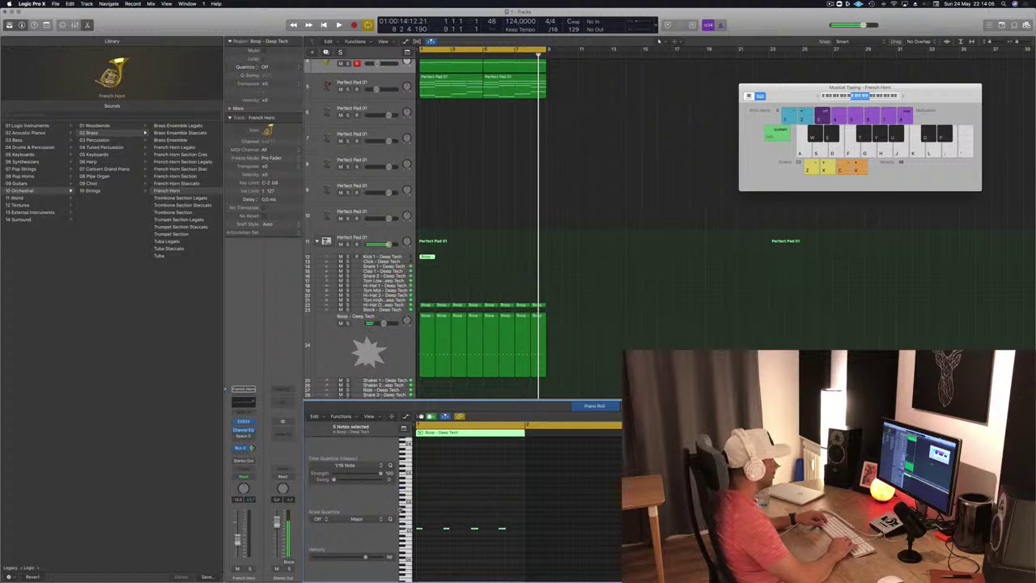
{"action": "key", "text": "space"}
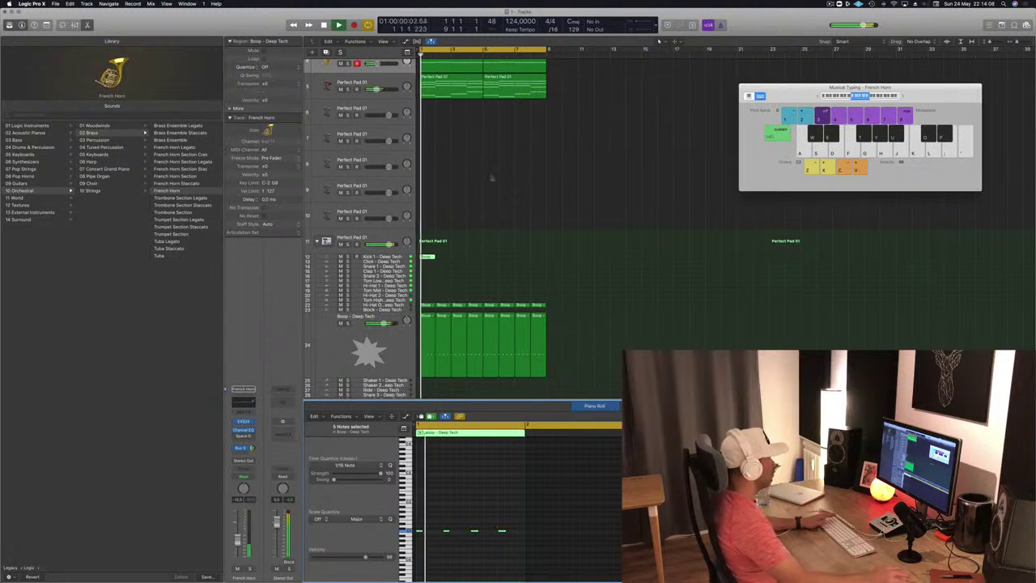
{"action": "key", "text": "space"}
- Repeat the one-bar kick region across the whole eight-bar loop and play it back with the other tracks
{"action": "left_click_drag", "start_coordinate": [427, 257], "coordinate": [539, 267]}
{"action": "key", "text": "space"}
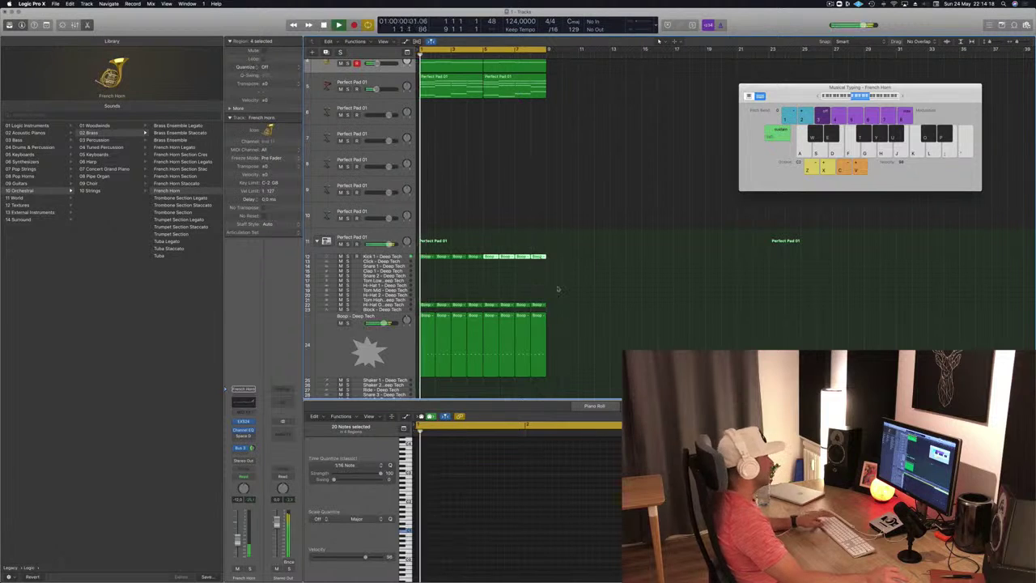
{"action": "scroll", "coordinate": [557, 287], "scroll_direction": "down", "scroll_amount": 1}
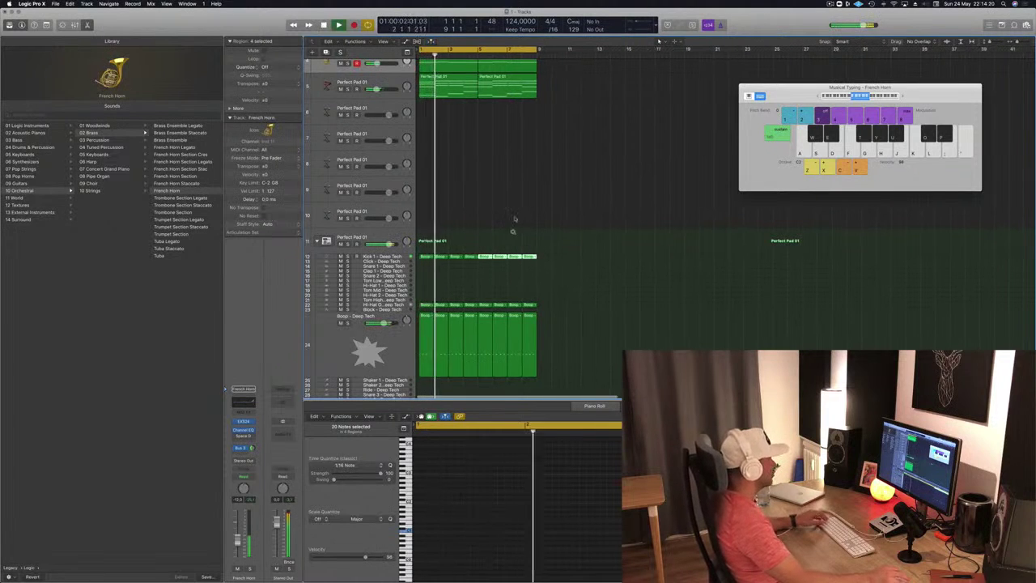
{"action": "scroll", "coordinate": [606, 209], "scroll_direction": "up", "scroll_amount": 4}
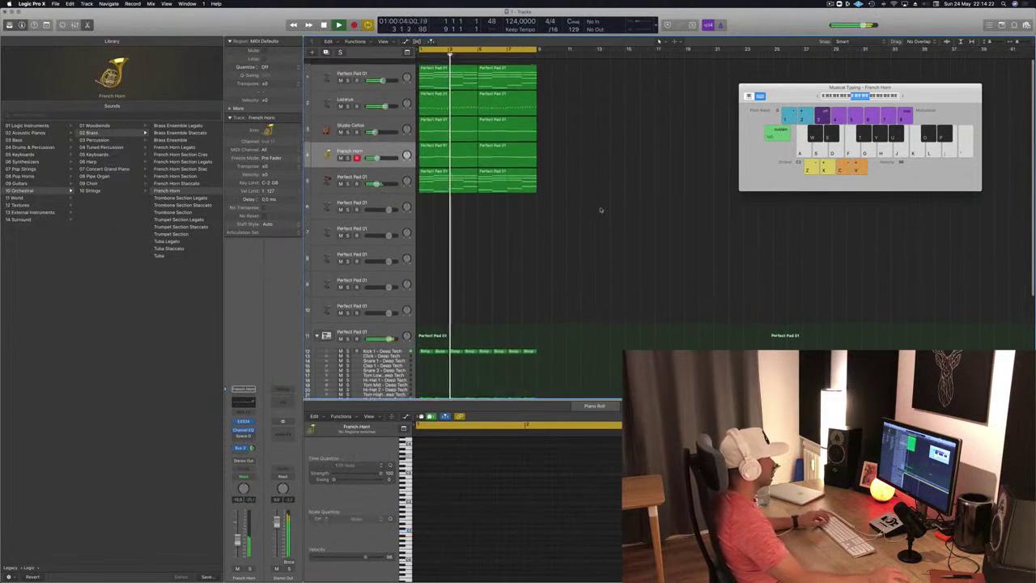
- Repeat the regions of all tracks until the eight-bar arrangement extends to bar 33
{"action": "left_click", "coordinate": [588, 222]}
{"action": "scroll", "coordinate": [551, 231], "scroll_direction": "up", "scroll_amount": 1}
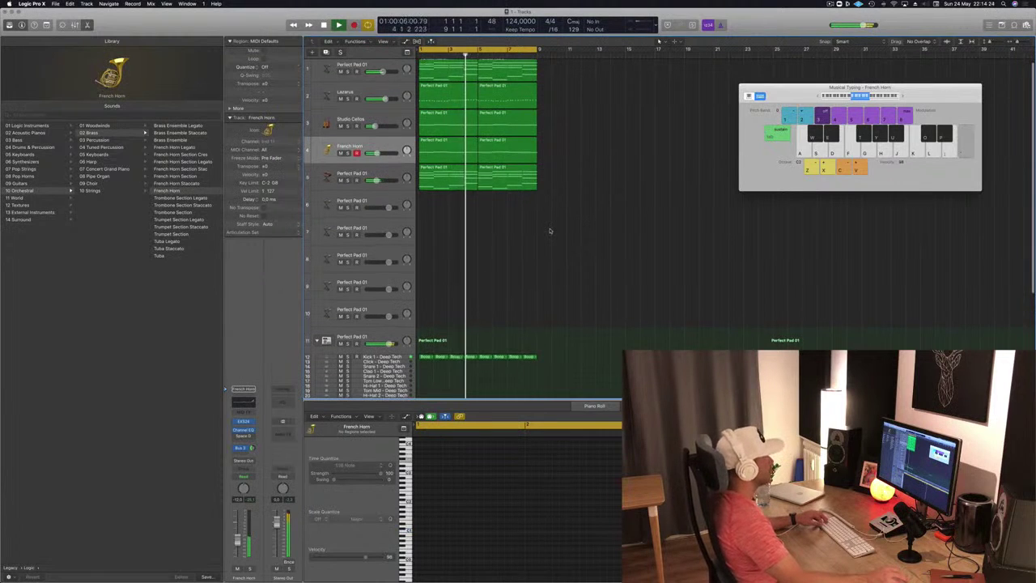
{"action": "scroll", "coordinate": [550, 230], "scroll_direction": "down", "scroll_amount": 1}
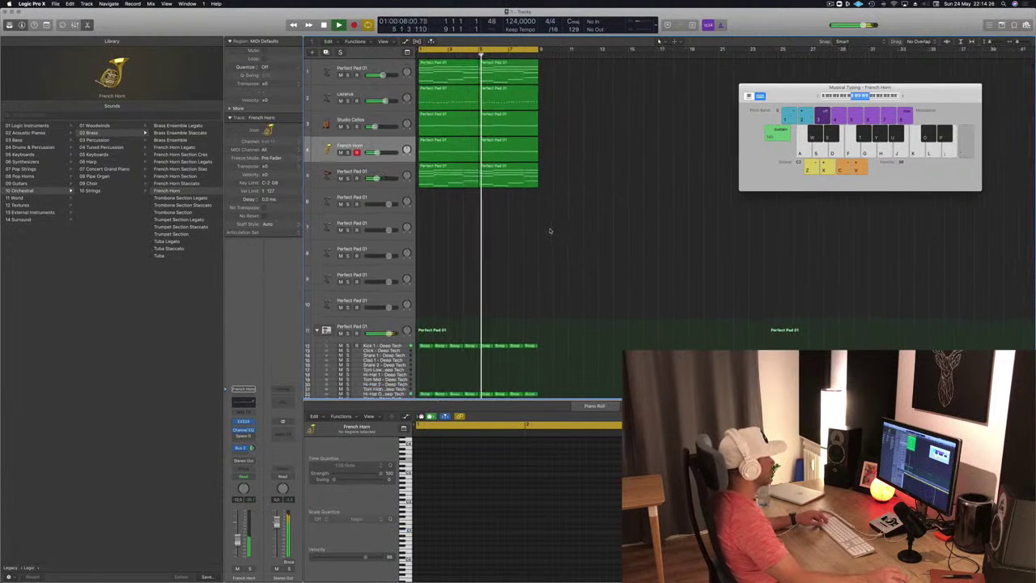
{"action": "scroll", "coordinate": [550, 231], "scroll_direction": "up", "scroll_amount": 1}
{"action": "scroll", "coordinate": [550, 231], "scroll_direction": "up", "scroll_amount": 1}
{"action": "scroll", "coordinate": [551, 231], "scroll_direction": "down", "scroll_amount": 2}
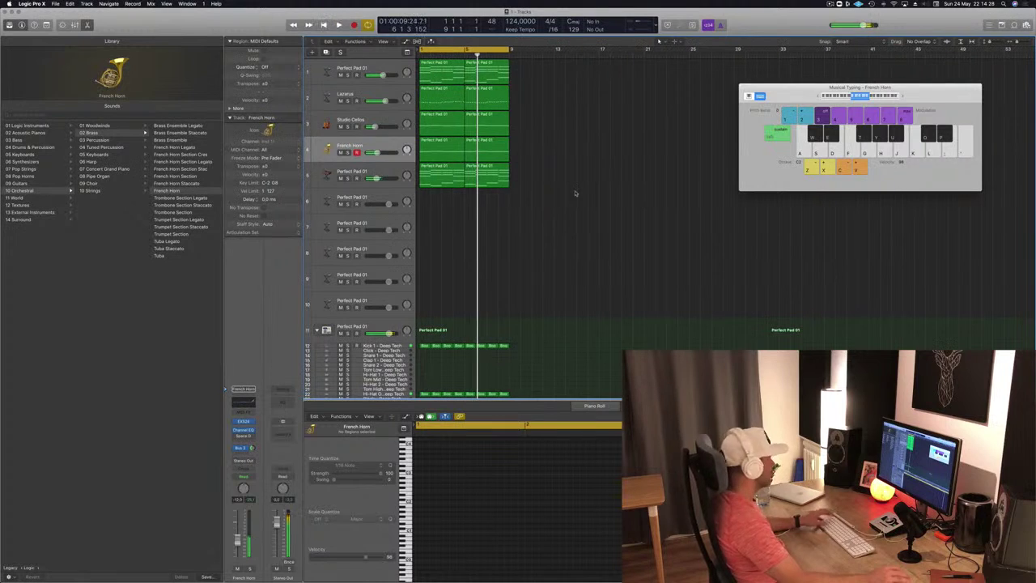
{"action": "key", "text": "super+r"}
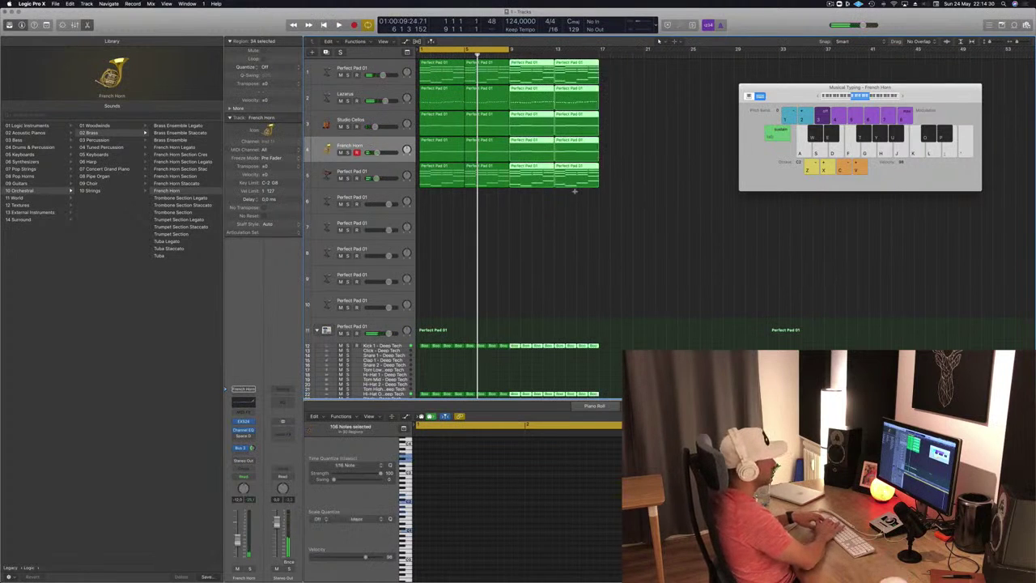
{"action": "key", "text": "super+r"}
{"action": "key", "text": "super+r"}
{"action": "key", "text": "space"}
- Extend the cycle range to bar 33, move the Musical Typing window aside, and replay from the start with track 5 selected
{"action": "left_click_drag", "start_coordinate": [798, 87], "coordinate": [889, 135]}
{"action": "left_click_drag", "start_coordinate": [509, 50], "coordinate": [780, 49]}
{"action": "key", "text": "Return"}
{"action": "key", "text": "Return"}
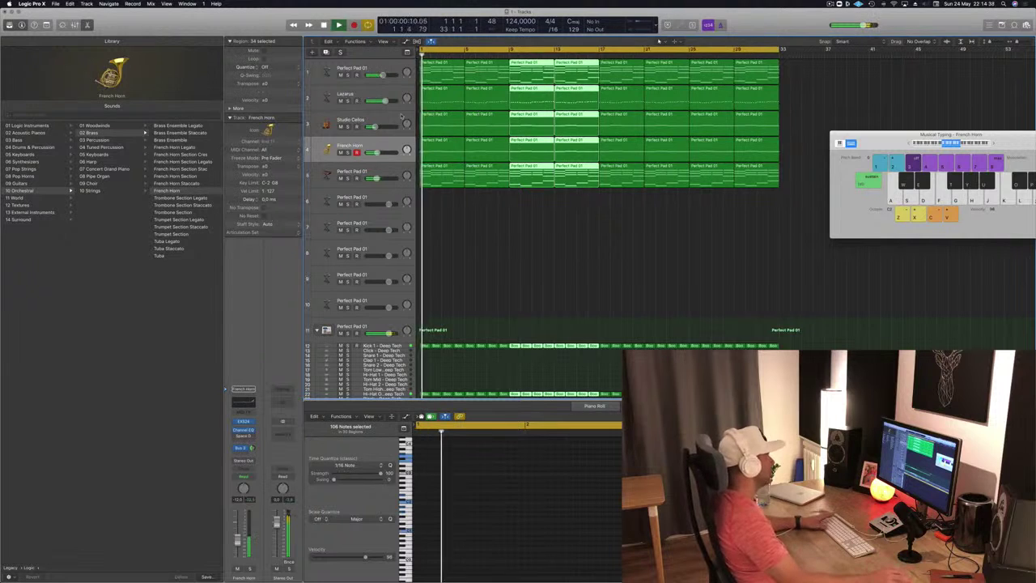
{"action": "left_click", "coordinate": [399, 170]}
{"action": "key", "text": "Return"}
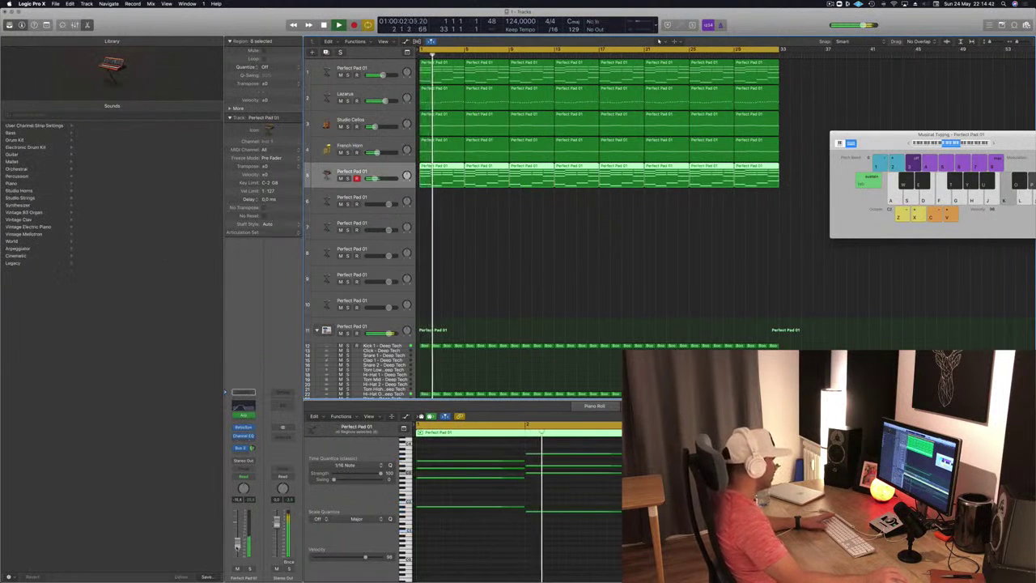
{"action": "left_click", "coordinate": [489, 269]}
- Copy all the kick regions onto the Bleep - Deep Tech track and transpose all their notes to the Bleep's pitch
{"action": "scroll", "coordinate": [488, 268], "scroll_direction": "down", "scroll_amount": 6}
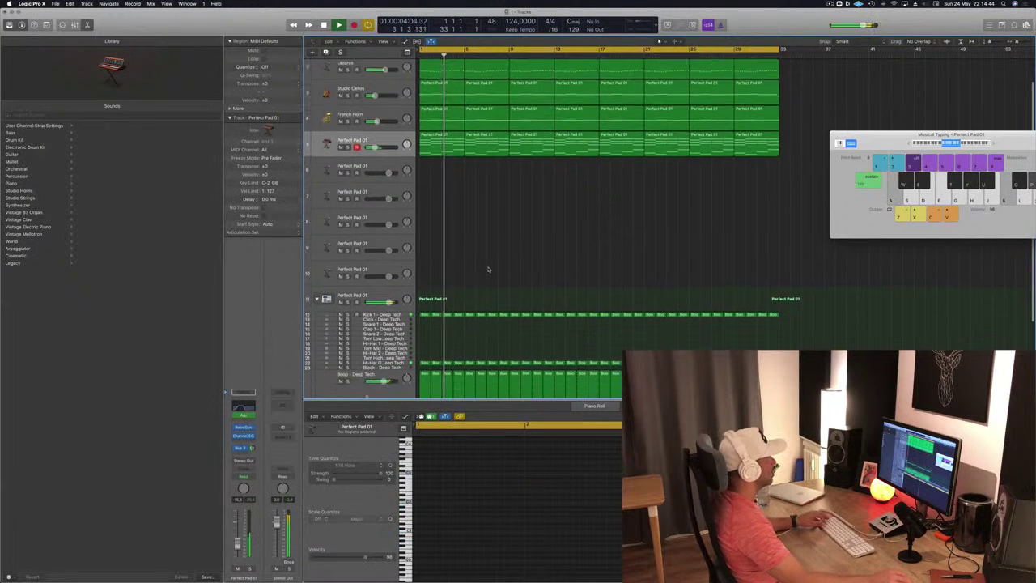
{"action": "scroll", "coordinate": [526, 259], "scroll_direction": "up", "scroll_amount": 1}
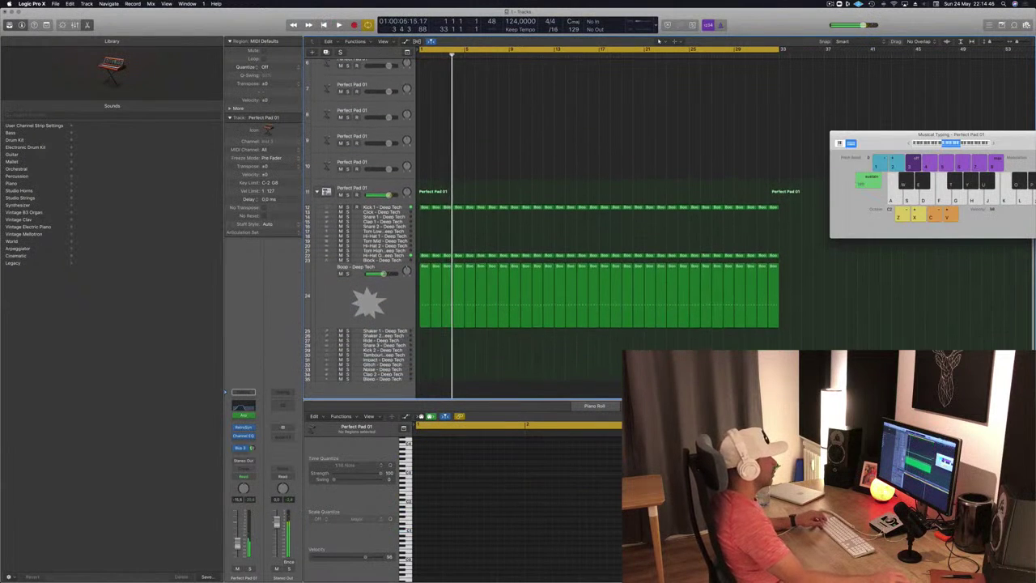
{"action": "left_click_drag", "start_coordinate": [799, 202], "coordinate": [421, 378]}
{"action": "left_click", "coordinate": [475, 531]}
{"action": "key", "text": "super+a"}
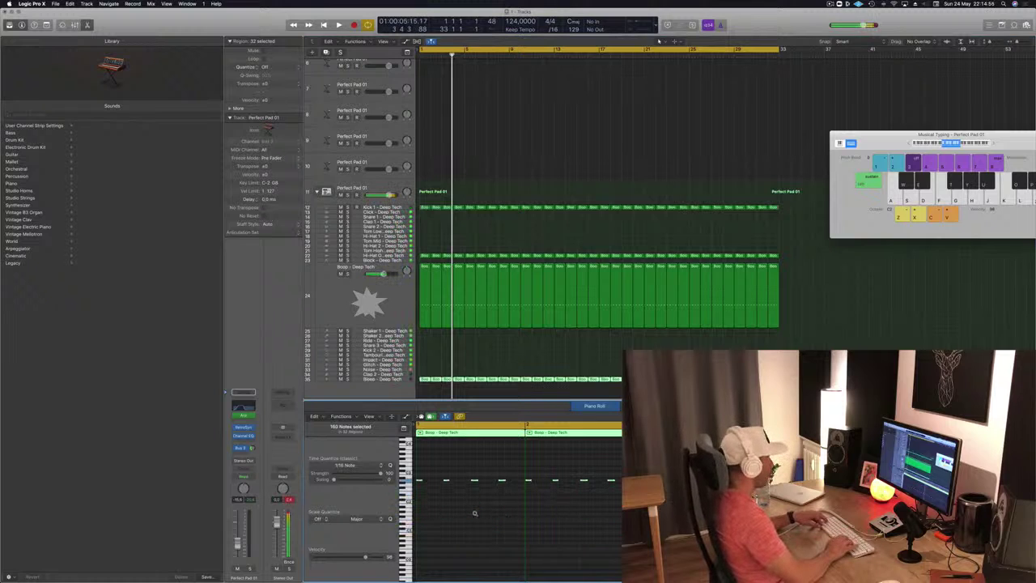
{"action": "key", "text": "shift+space"}
- Replace the Bleep - Deep Tech sound with Block - After Party from the Percussion kit pieces
{"action": "left_click", "coordinate": [403, 375]}
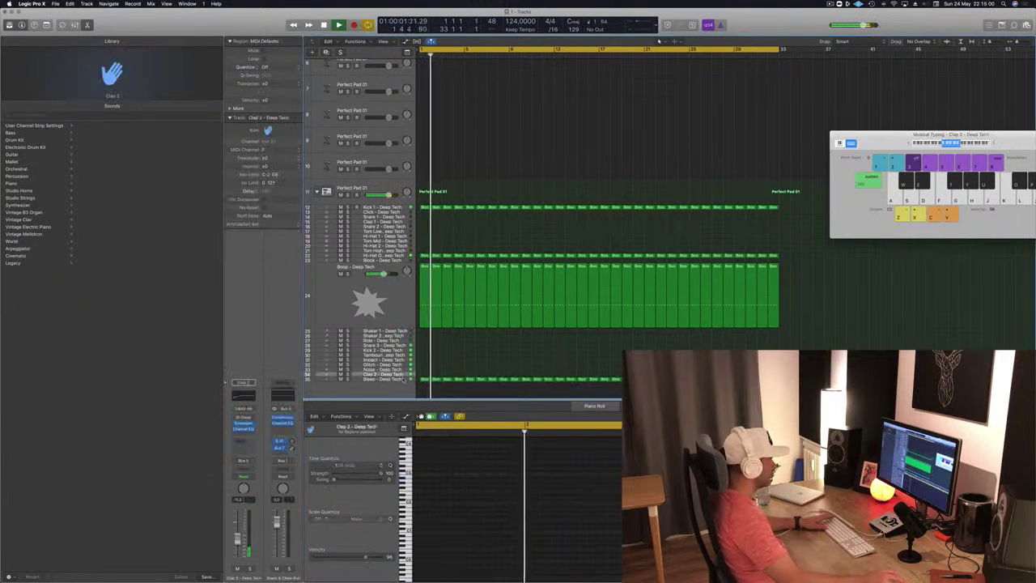
{"action": "left_click", "coordinate": [402, 379]}
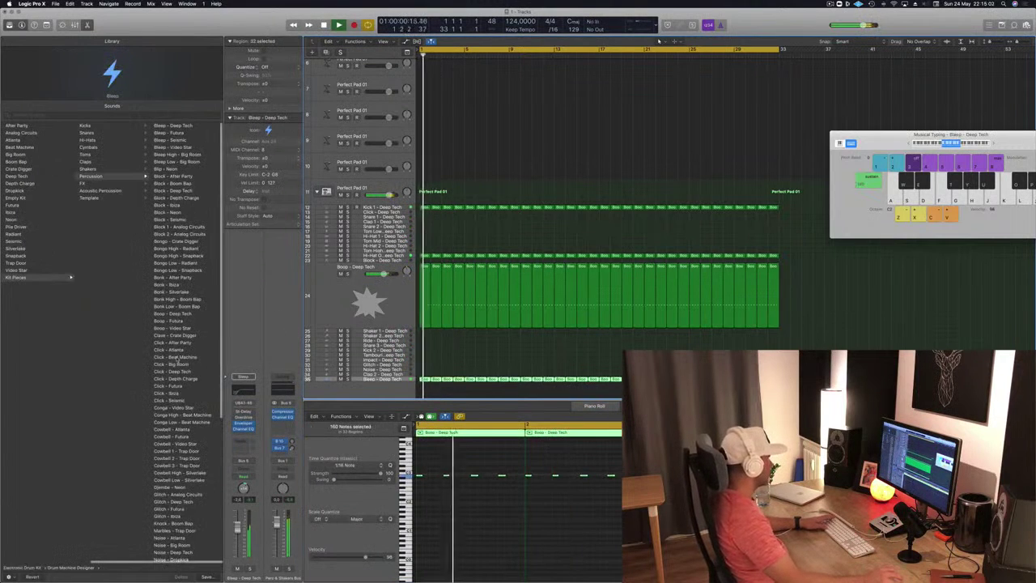
{"action": "scroll", "coordinate": [195, 364], "scroll_direction": "down", "scroll_amount": 1}
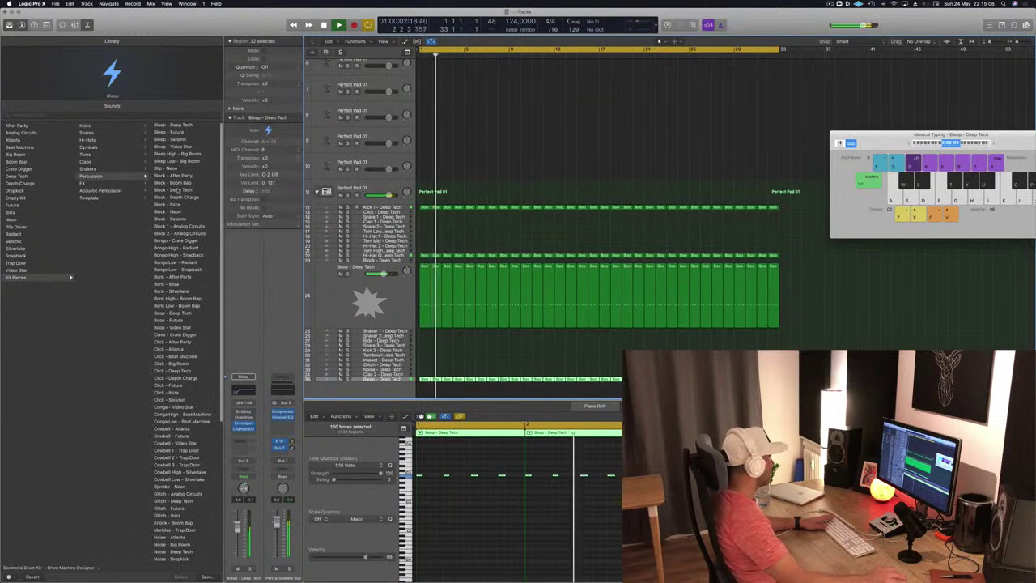
{"action": "left_click", "coordinate": [174, 176]}
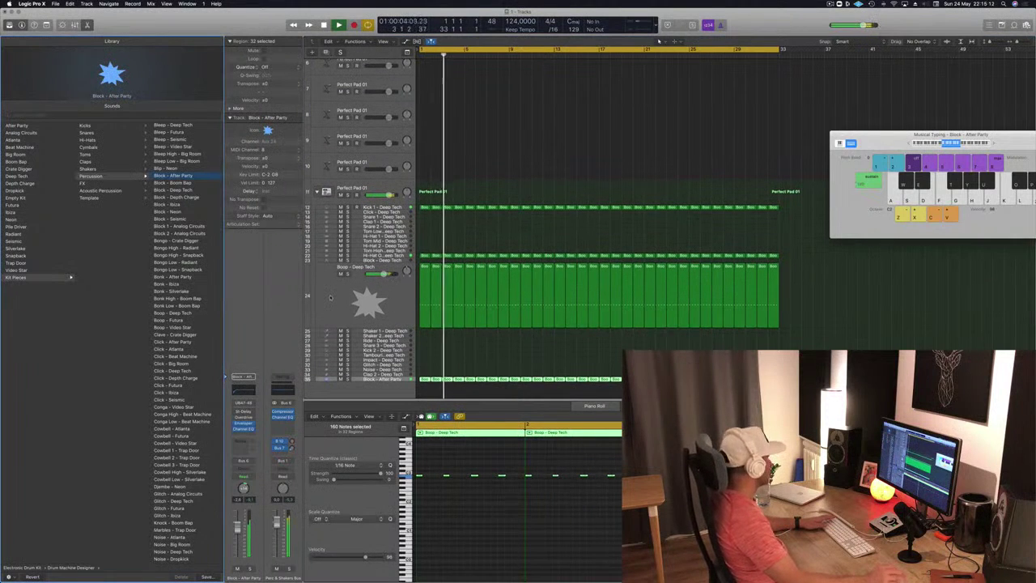
- Set the Block - After Party track's output to No Output and replay from the start
{"action": "left_click", "coordinate": [397, 381]}
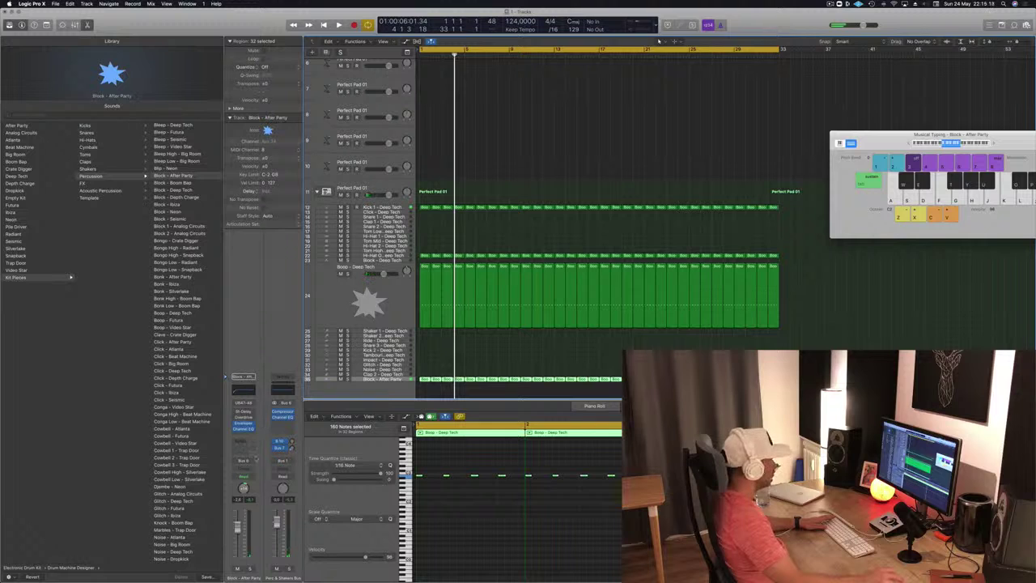
{"action": "left_click", "coordinate": [244, 461]}
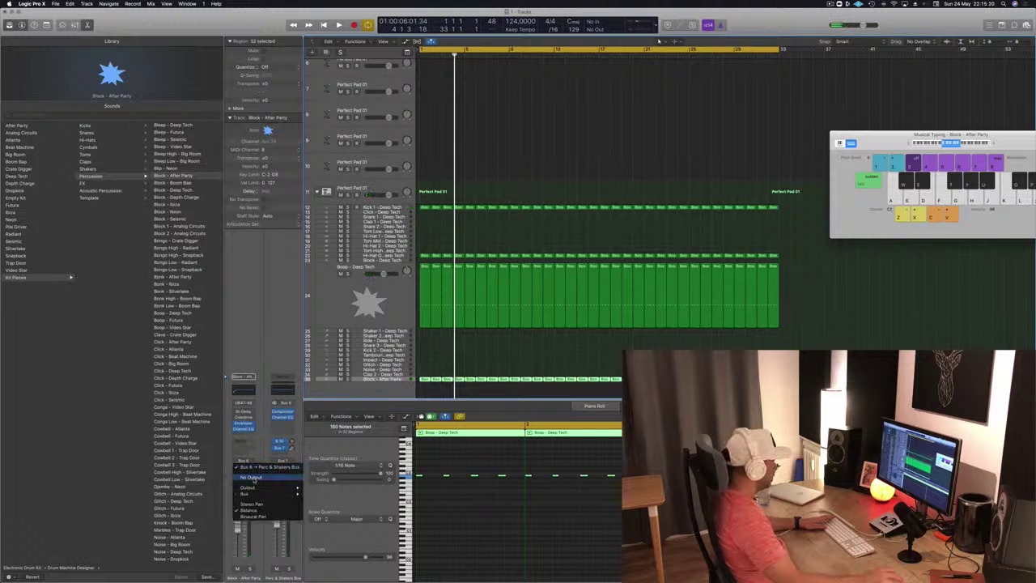
{"action": "left_click", "coordinate": [253, 478]}
{"action": "key", "text": "space"}
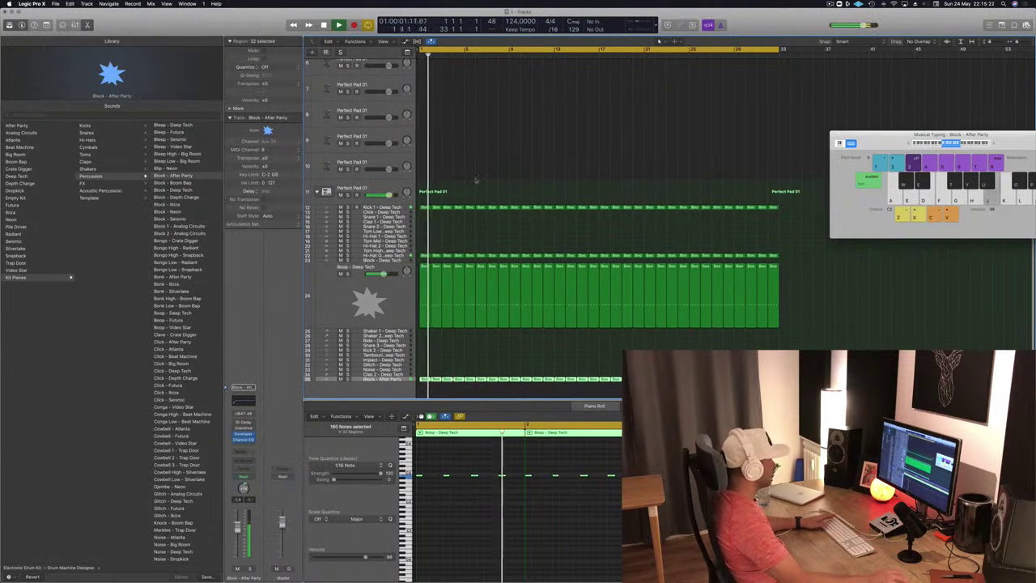
{"action": "key", "text": "Return"}
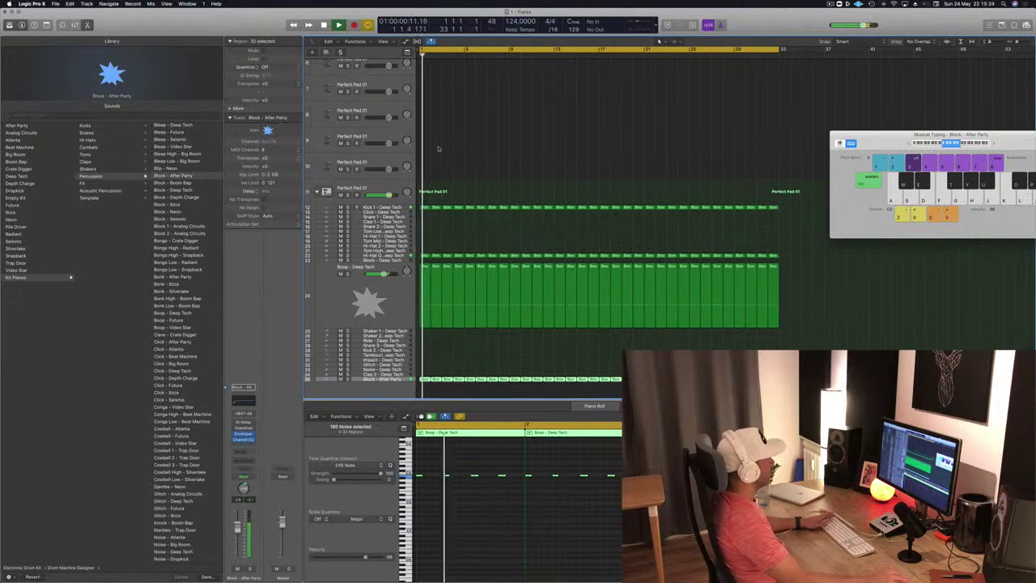
- Insert a stereo Compressor on the Retro Synth track, Perfect Pad 01 on track 5, and move its window over the arrangement
{"action": "scroll", "coordinate": [438, 148], "scroll_direction": "up", "scroll_amount": 5}
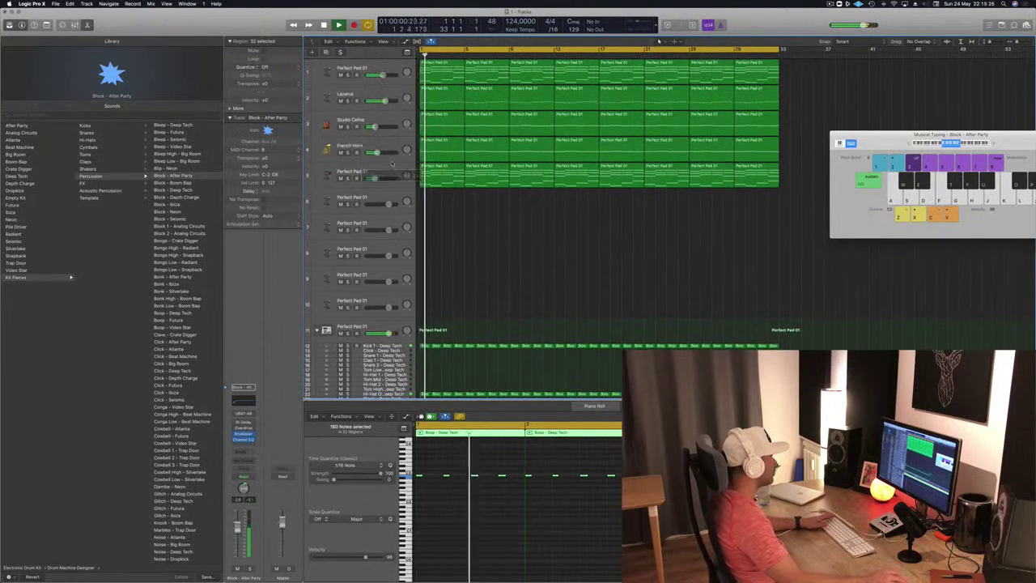
{"action": "left_click", "coordinate": [392, 166]}
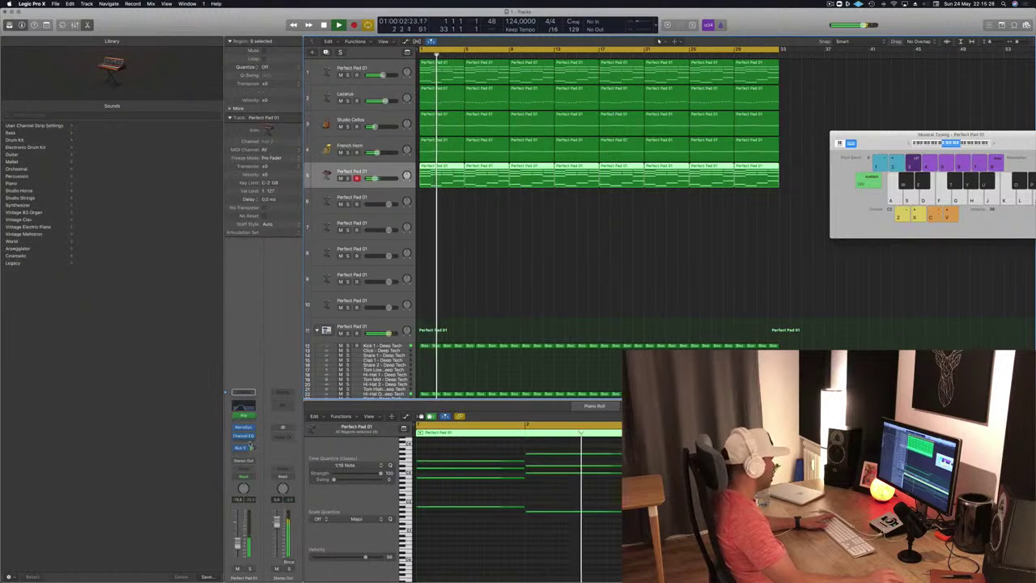
{"action": "left_click", "coordinate": [247, 442]}
{"action": "mouse_move", "coordinate": [271, 483]}
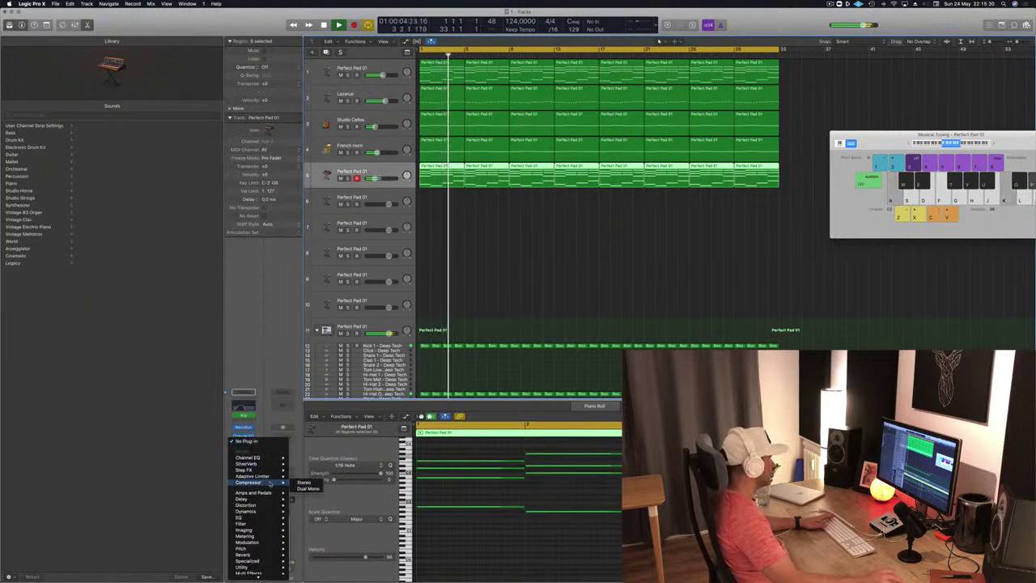
{"action": "left_click", "coordinate": [304, 483]}
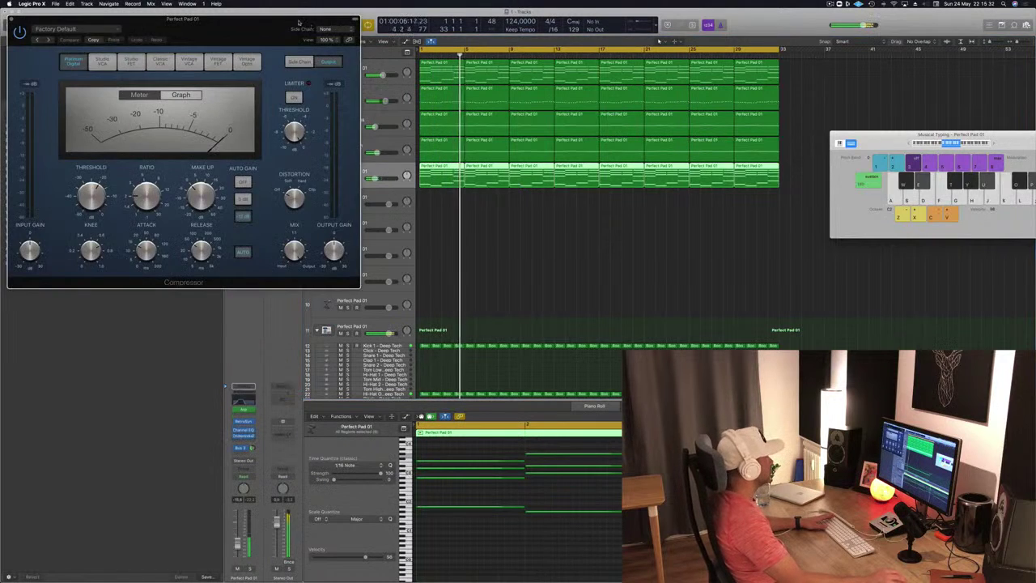
{"action": "left_click_drag", "start_coordinate": [299, 22], "coordinate": [590, 140]}
- Examine the bus sources offered for the Compressor's side chain without choosing one, and move the plug-in window clear of the tracks
{"action": "mouse_move", "coordinate": [677, 164]}
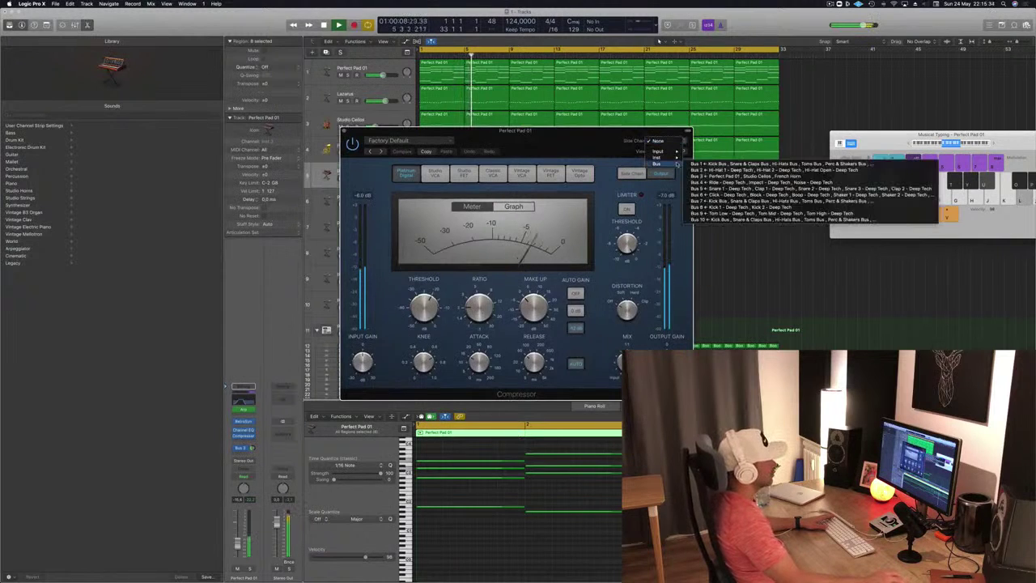
{"action": "key", "text": "Escape"}
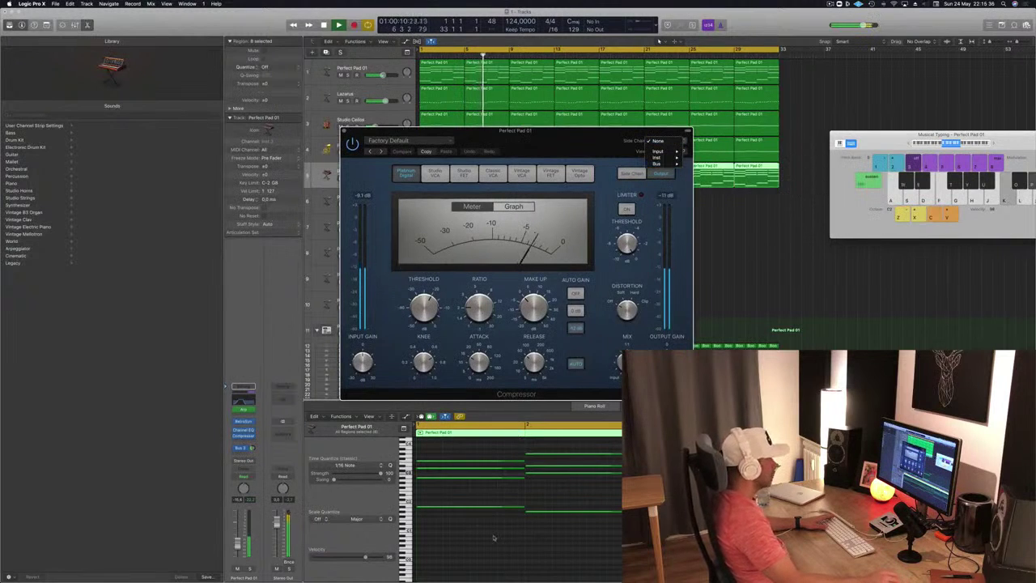
{"action": "left_click", "coordinate": [744, 260]}
{"action": "left_click_drag", "start_coordinate": [551, 161], "coordinate": [929, 145]}
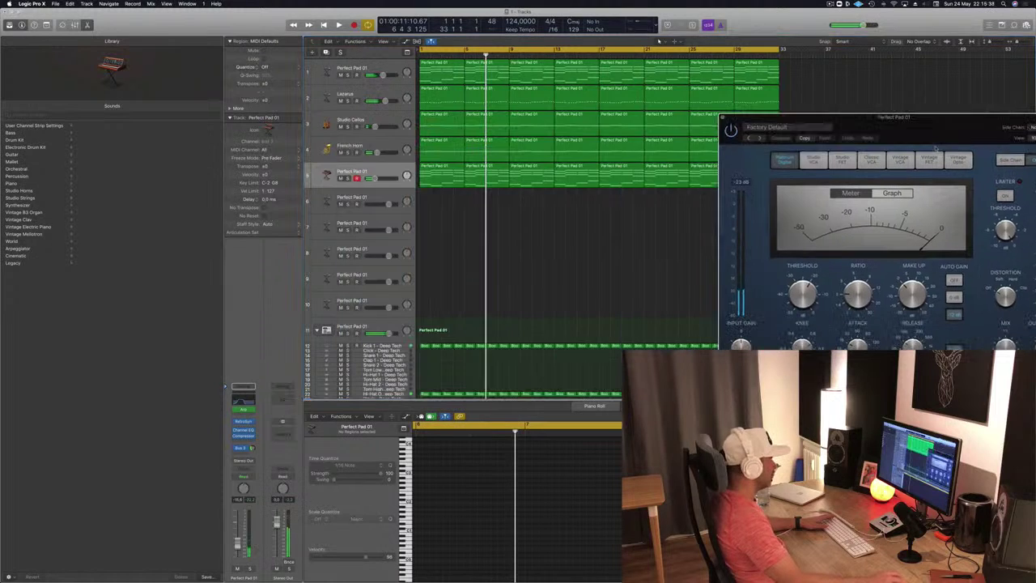
- Rename the Block - After Party track as SIDECHAIN and show the Compressor's side-chain settings
{"action": "scroll", "coordinate": [583, 293], "scroll_direction": "down", "scroll_amount": 6}
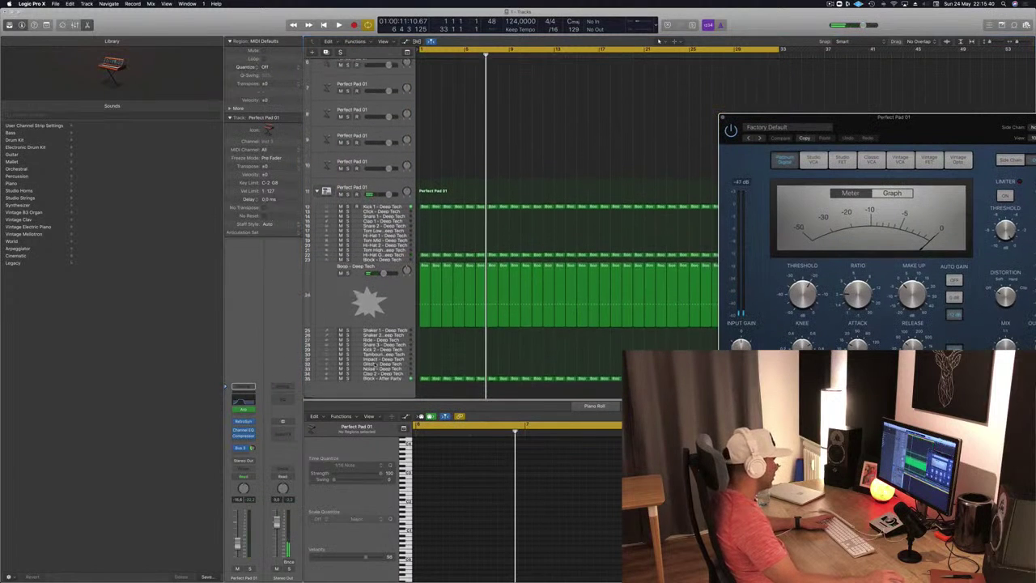
{"action": "left_click", "coordinate": [348, 379]}
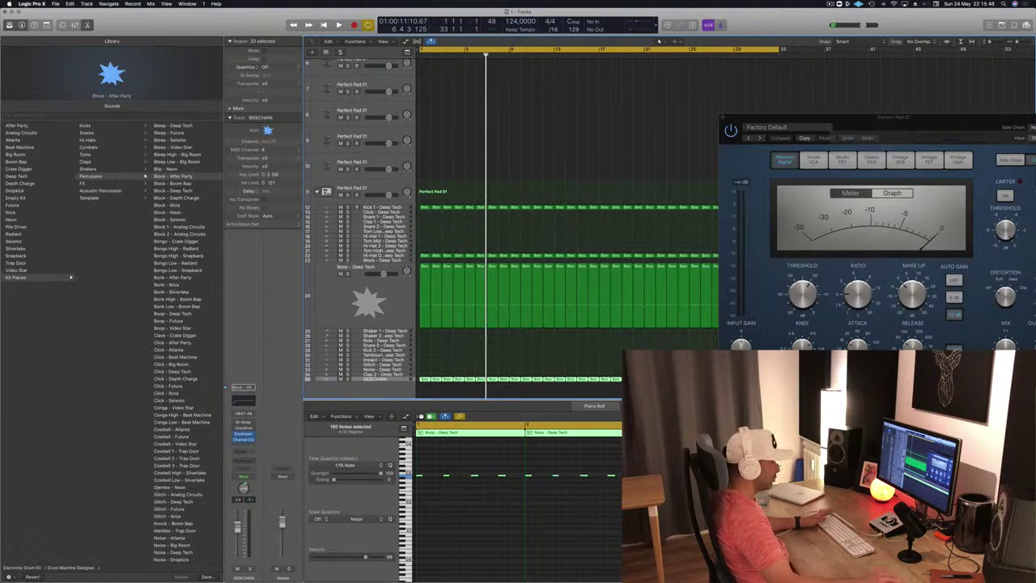
{"action": "left_click_drag", "start_coordinate": [942, 131], "coordinate": [760, 155]}
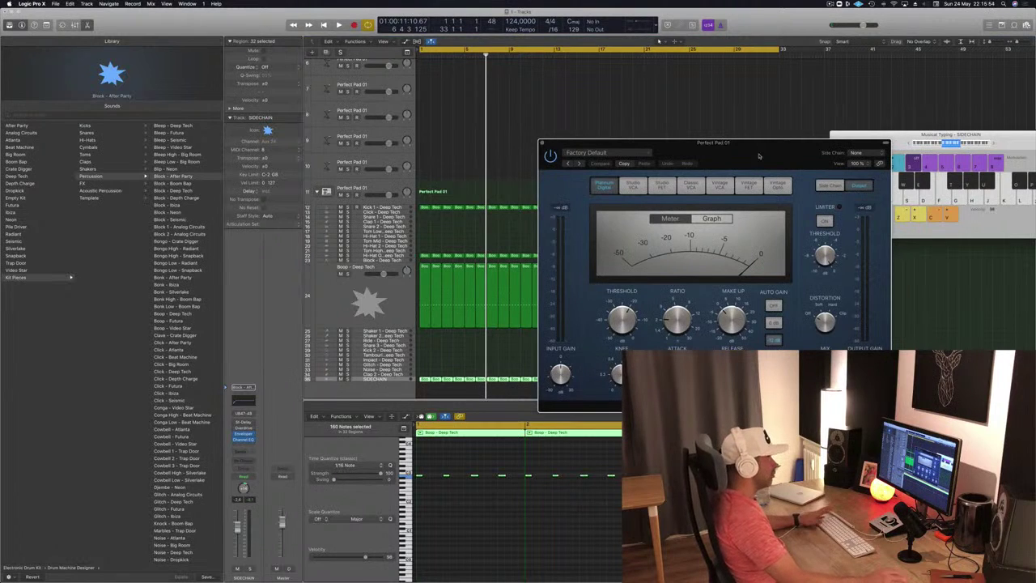
{"action": "left_click", "coordinate": [829, 185]}
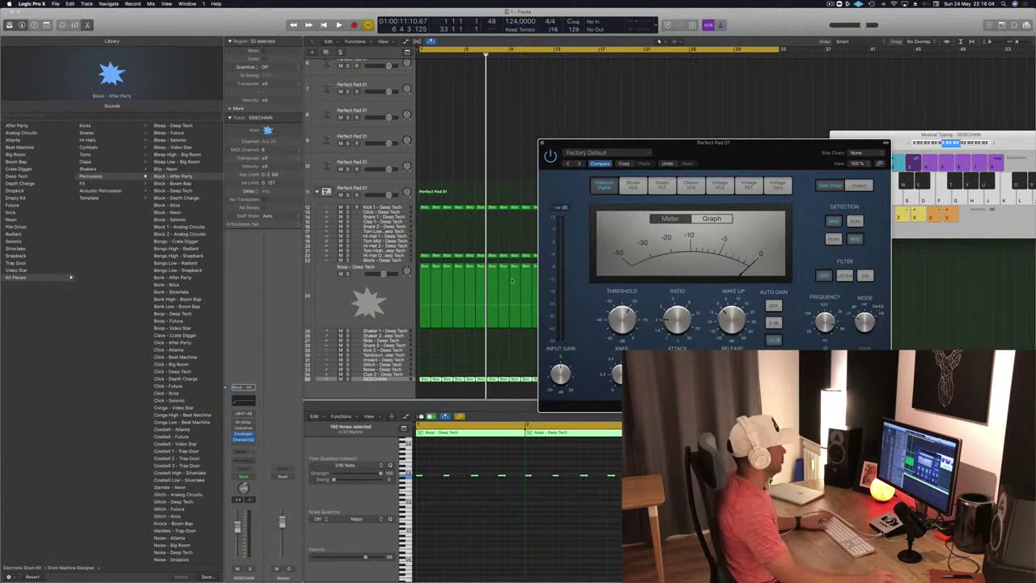
{"action": "left_click_drag", "start_coordinate": [770, 165], "coordinate": [800, 163]}
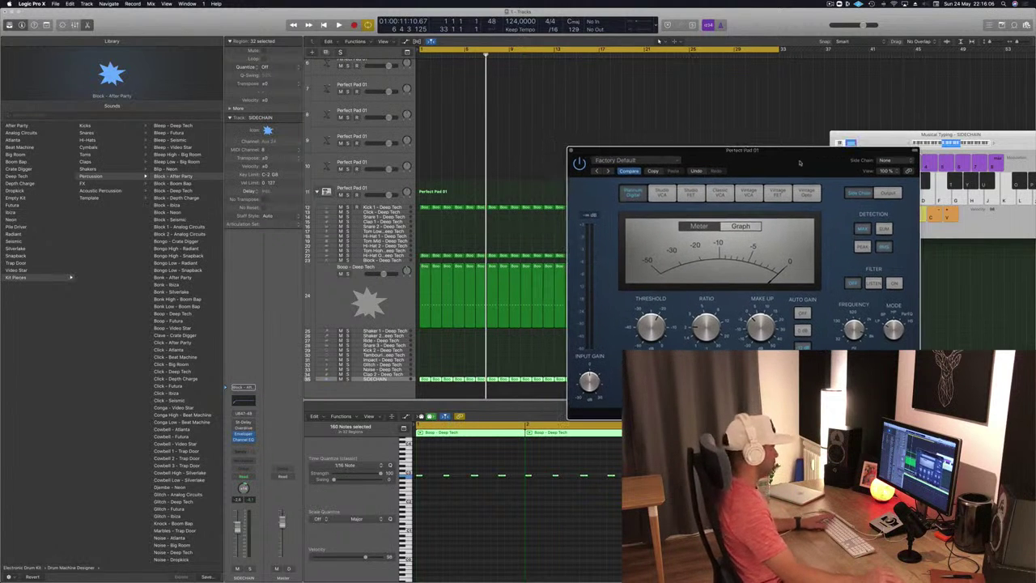
{"action": "left_click", "coordinate": [523, 151]}
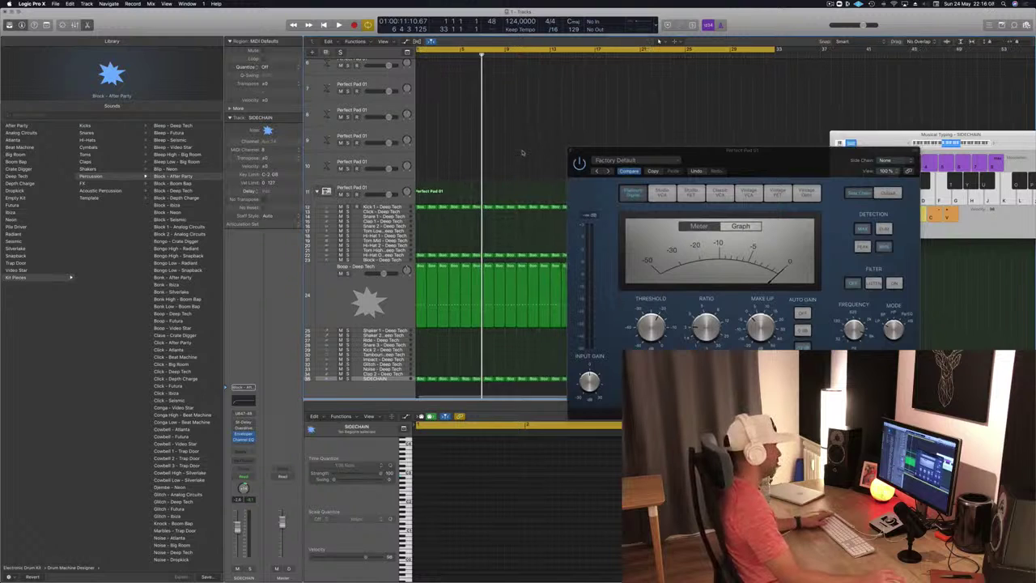
- Play the arrangement, then inspect the side-chain sources offered by the Compressor on Perfect Pad 01, track 5
{"action": "key", "text": "space"}
{"action": "scroll", "coordinate": [494, 170], "scroll_direction": "up", "scroll_amount": 5}
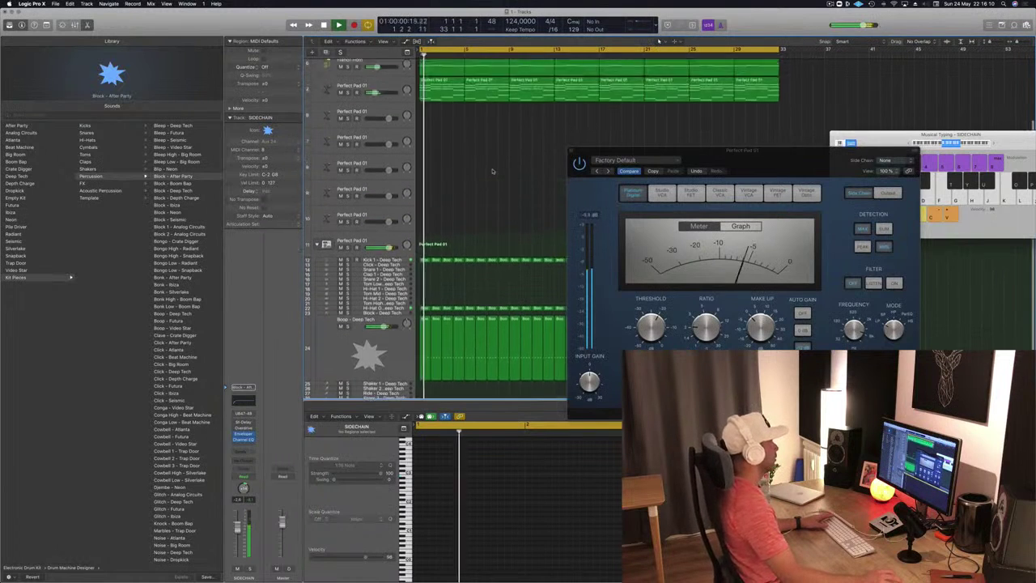
{"action": "left_click", "coordinate": [395, 171]}
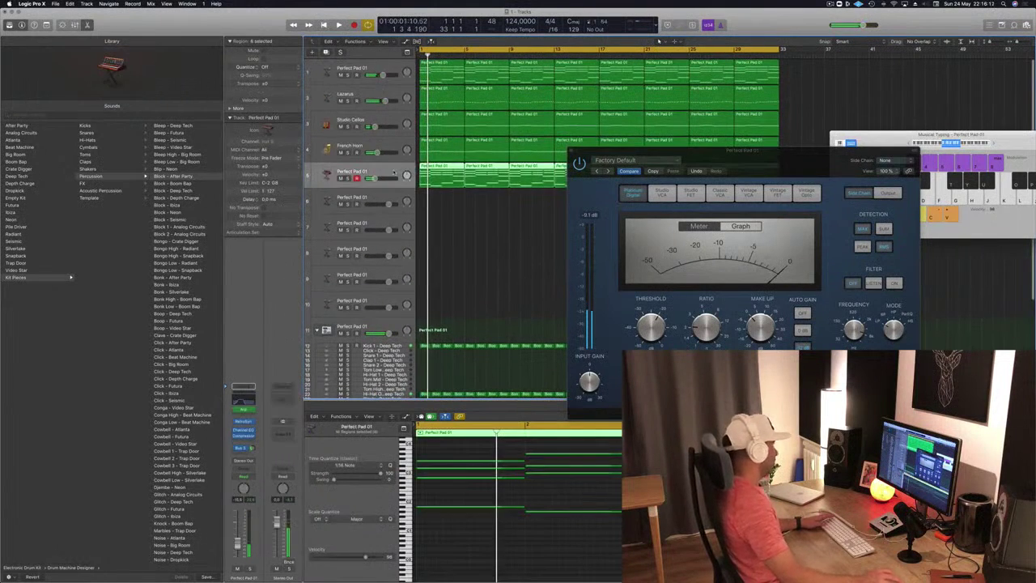
{"action": "left_click", "coordinate": [247, 436]}
{"action": "left_click", "coordinate": [246, 436]}
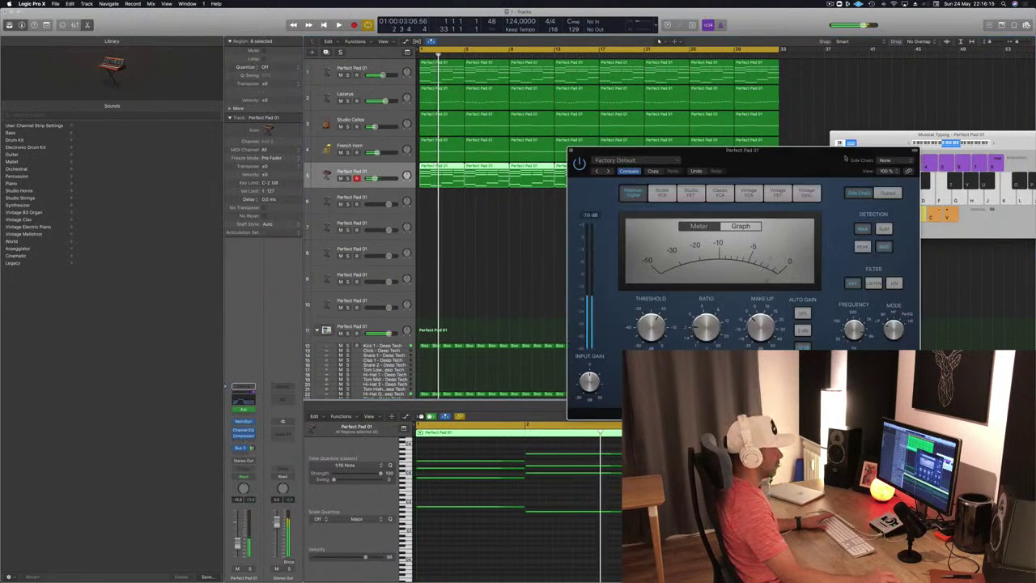
{"action": "left_click", "coordinate": [887, 163]}
{"action": "mouse_move", "coordinate": [884, 183]}
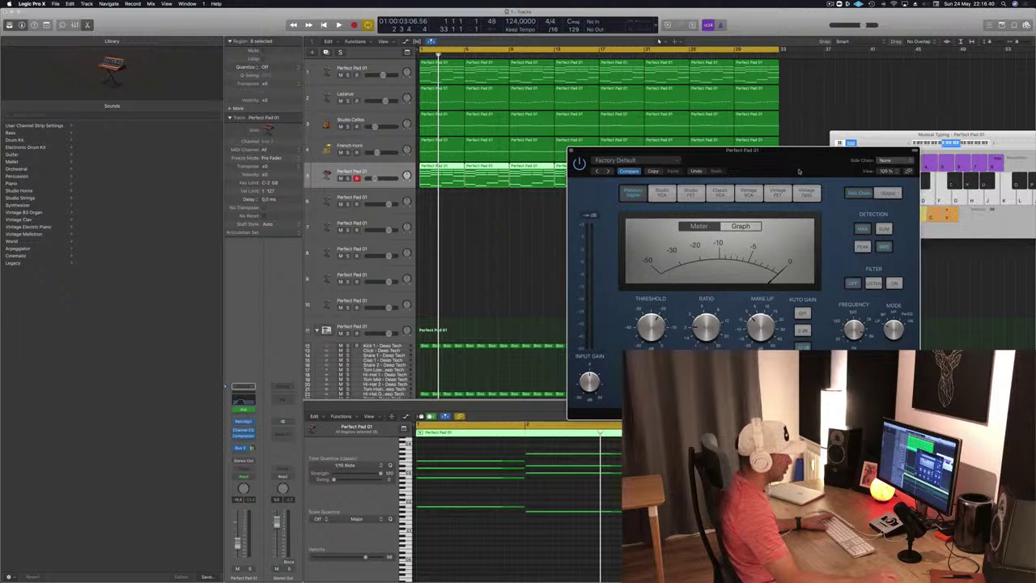
- Close the Compressor window and play back the SIDECHAIN track to check its signal
{"action": "left_click_drag", "start_coordinate": [799, 169], "coordinate": [793, 167]}
{"action": "left_click", "coordinate": [564, 149]}
{"action": "scroll", "coordinate": [493, 255], "scroll_direction": "down", "scroll_amount": 5}
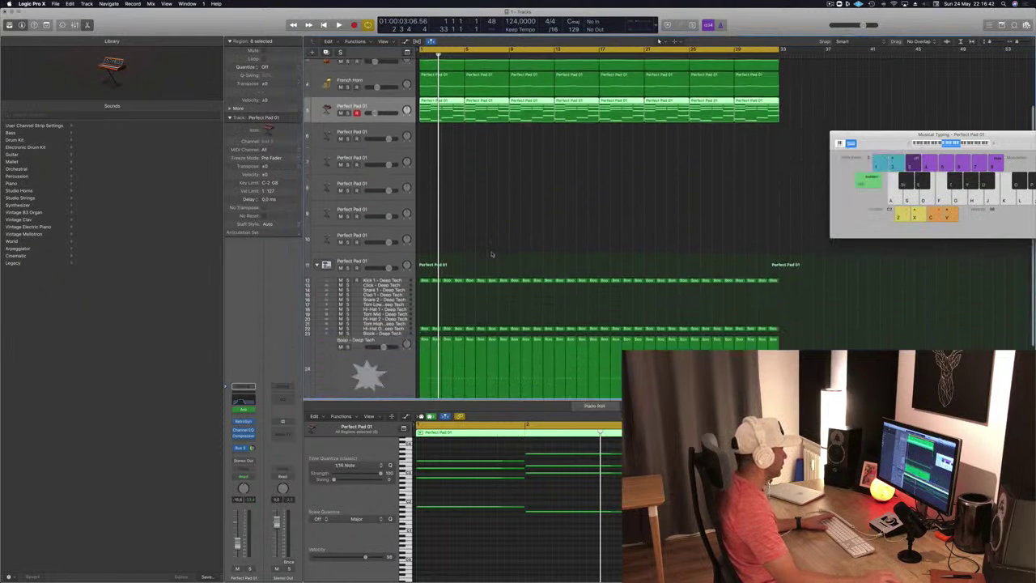
{"action": "left_click", "coordinate": [373, 379]}
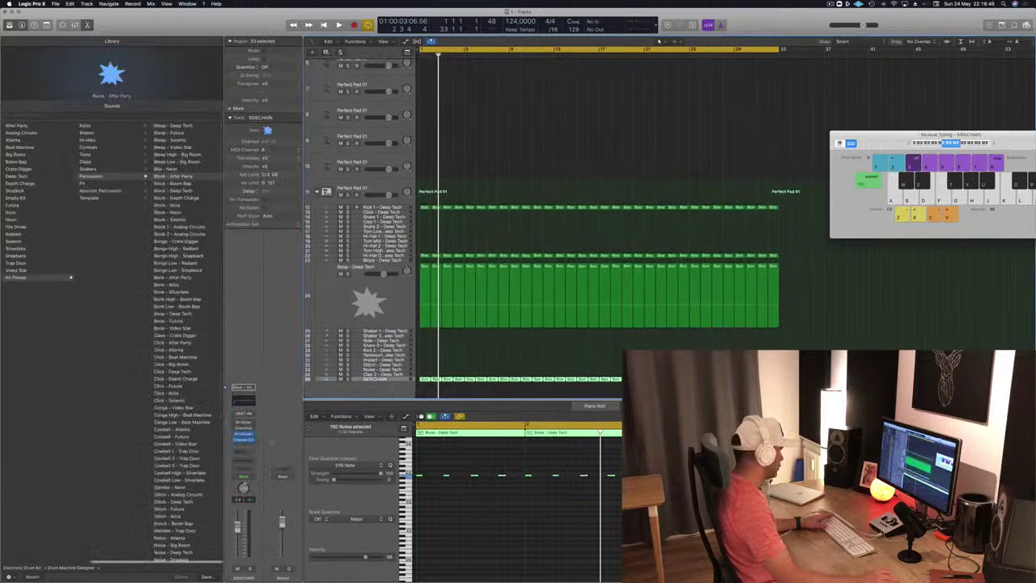
{"action": "key", "text": "space"}
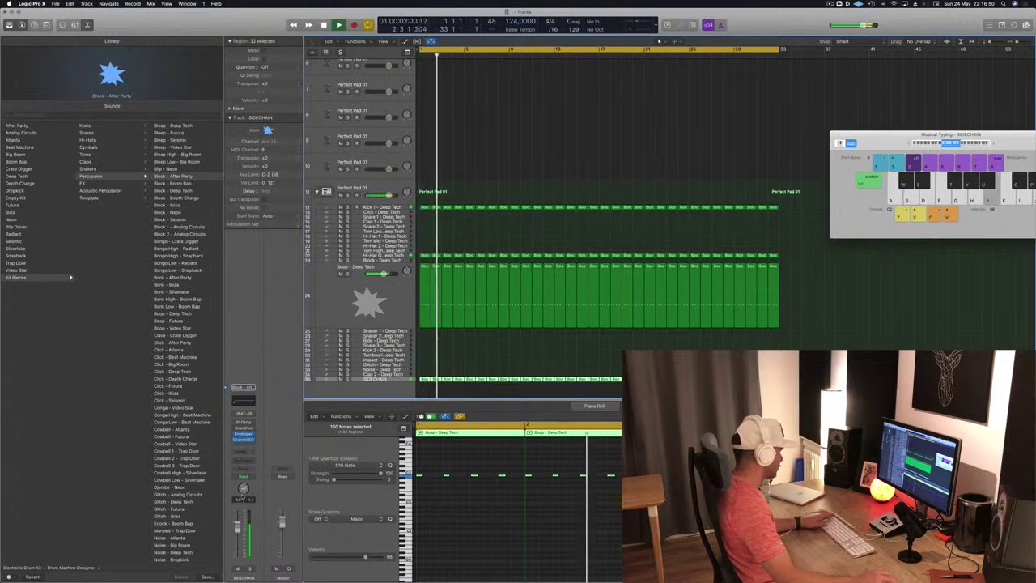
{"action": "key", "text": "space"}
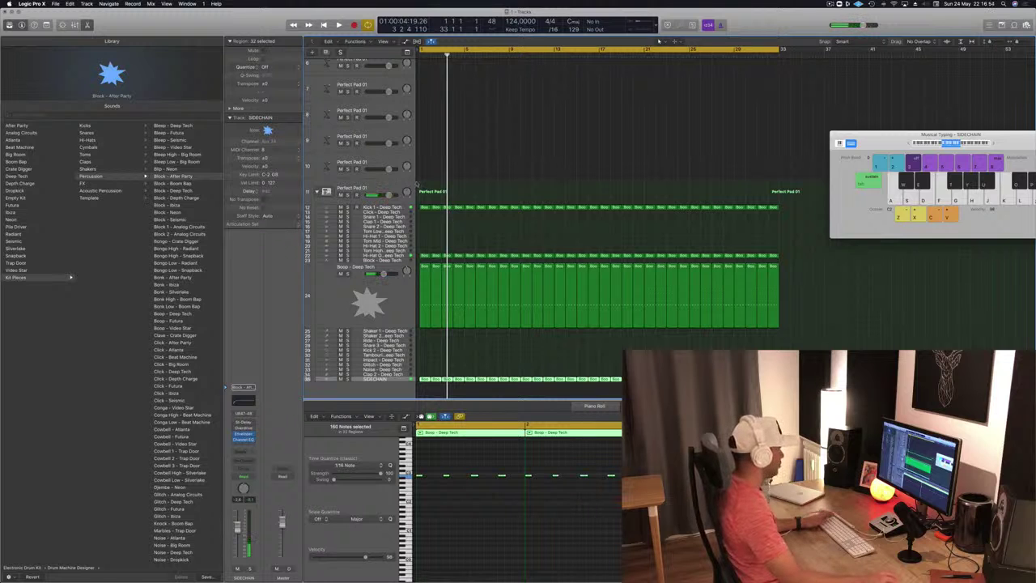
{"action": "scroll", "coordinate": [447, 123], "scroll_direction": "up", "scroll_amount": 5}
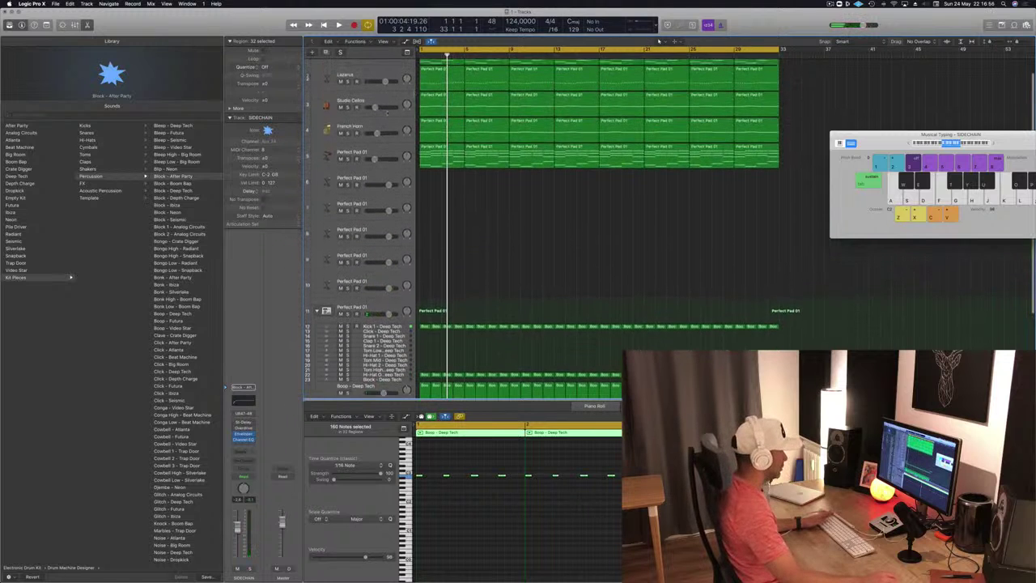
- Reopen the Compressor on Perfect Pad 01, track 5, and examine its instrument side-chain sources without choosing one
{"action": "left_click", "coordinate": [374, 153]}
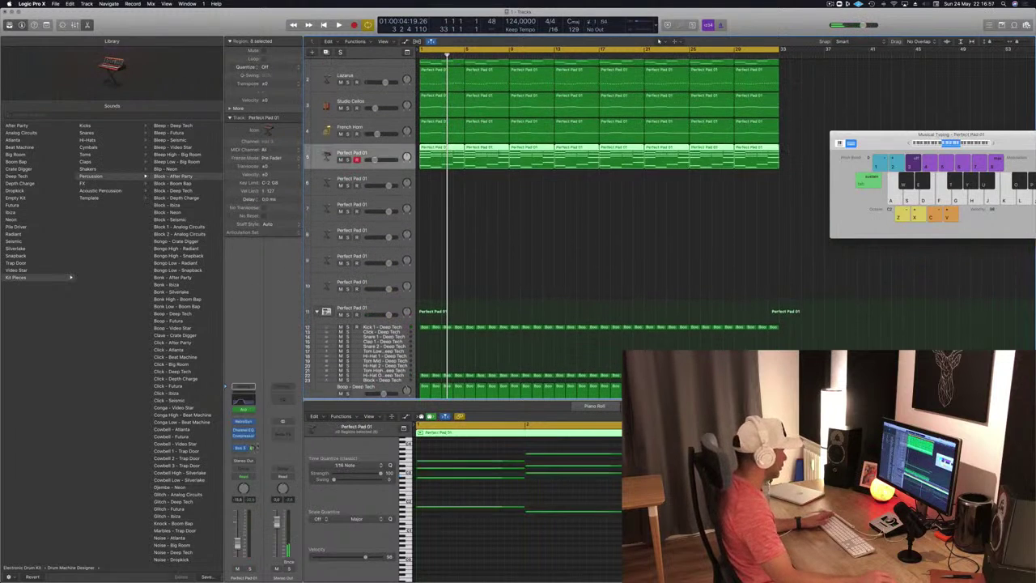
{"action": "left_click", "coordinate": [244, 436]}
{"action": "left_click", "coordinate": [244, 436]}
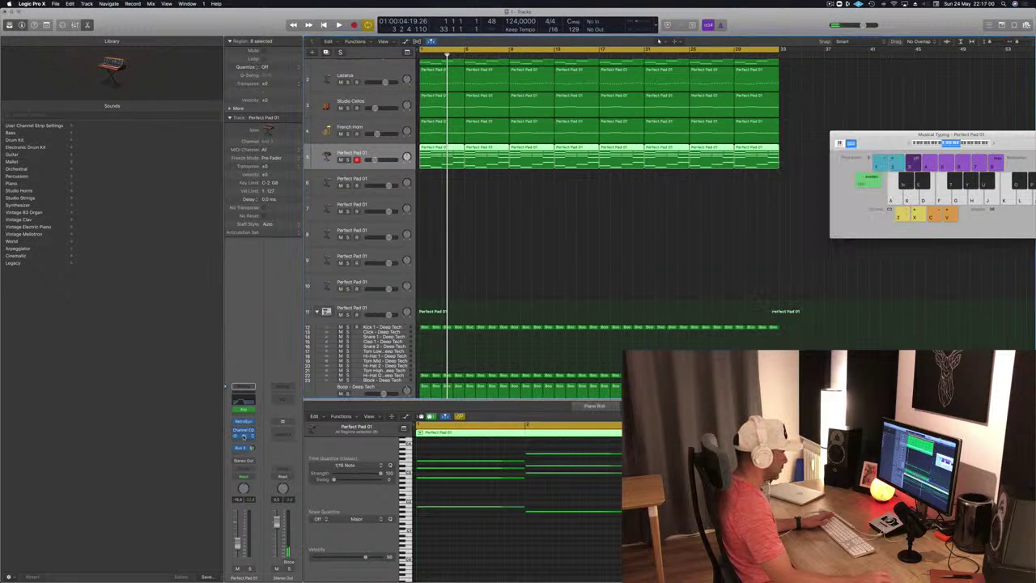
{"action": "left_click", "coordinate": [244, 436]}
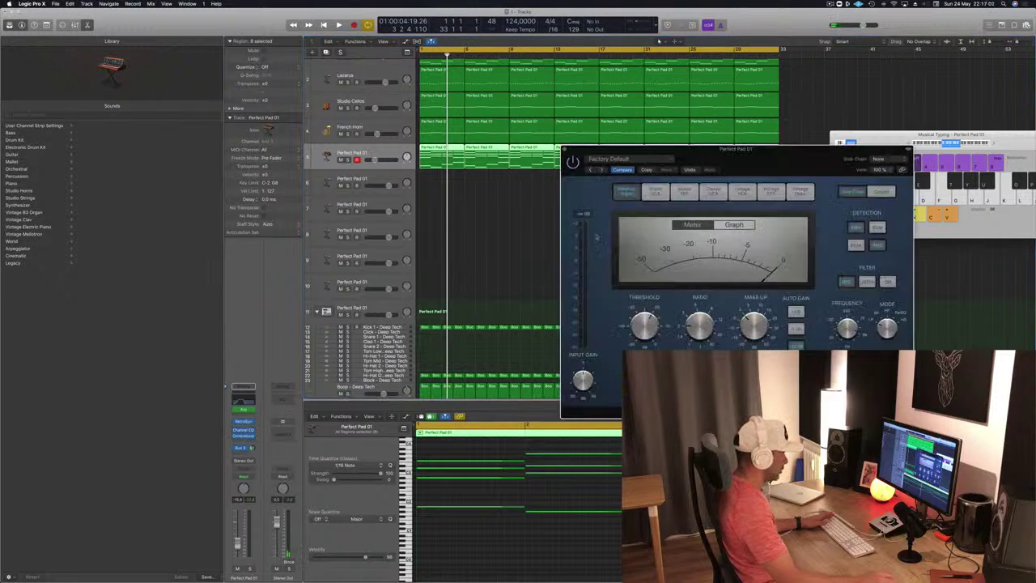
{"action": "left_click", "coordinate": [881, 159]}
{"action": "mouse_move", "coordinate": [889, 178]}
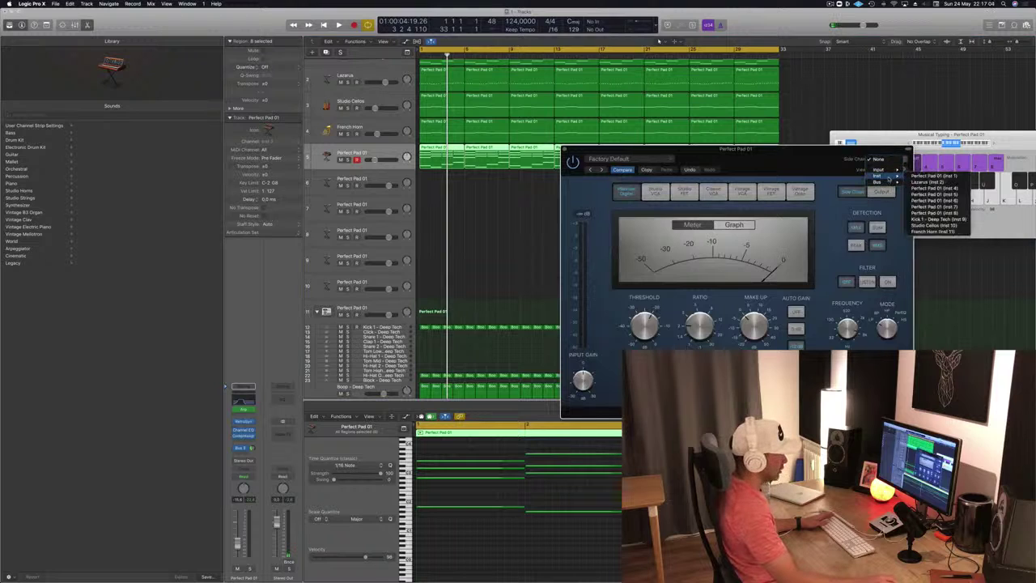
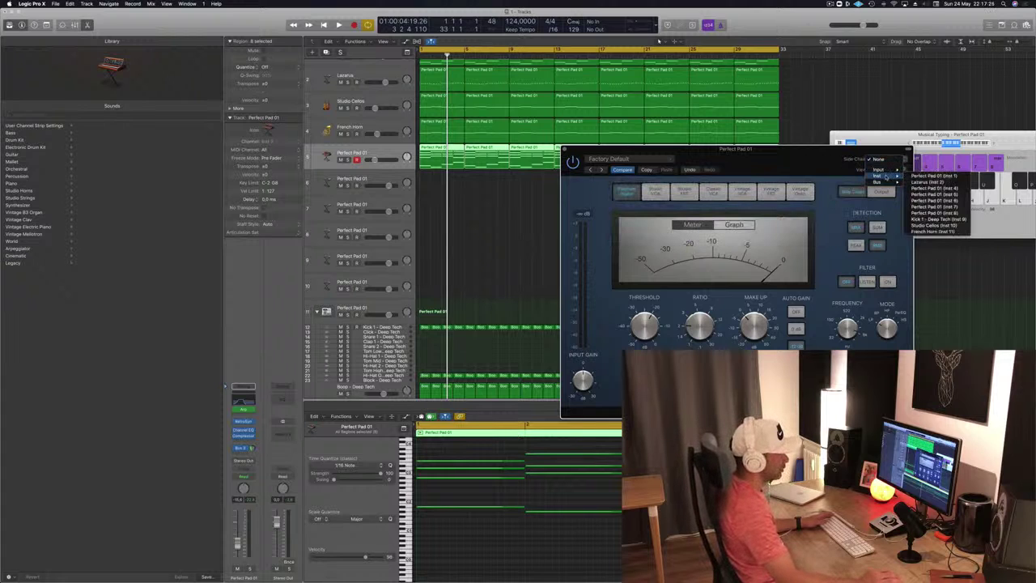
{"action": "left_click", "coordinate": [524, 237]}
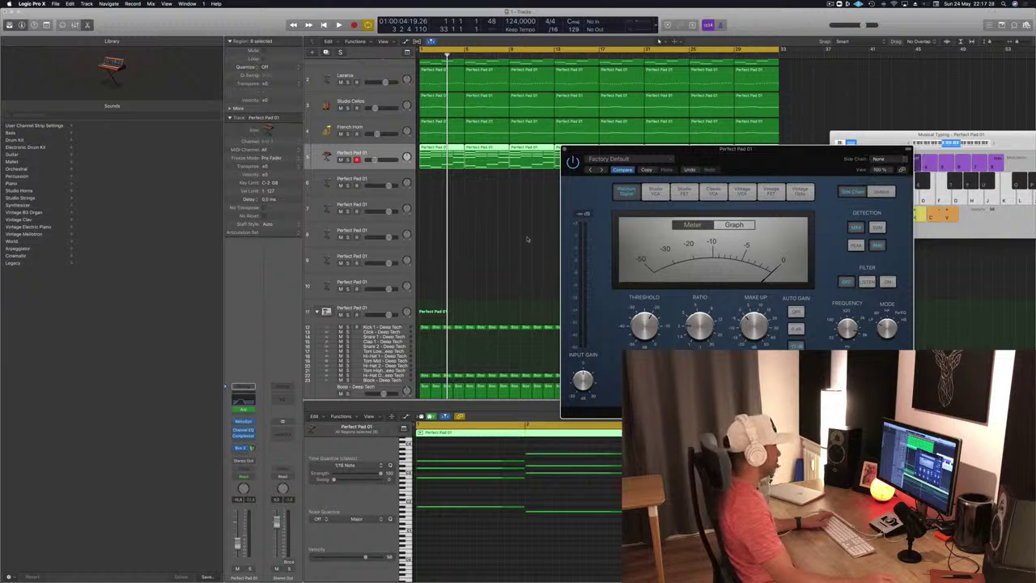
- Add a send from the SIDECHAIN track to Bus 11 and set the resulting aux channel's output to No Output
{"action": "scroll", "coordinate": [528, 238], "scroll_direction": "down", "scroll_amount": 5}
{"action": "key", "text": "space"}
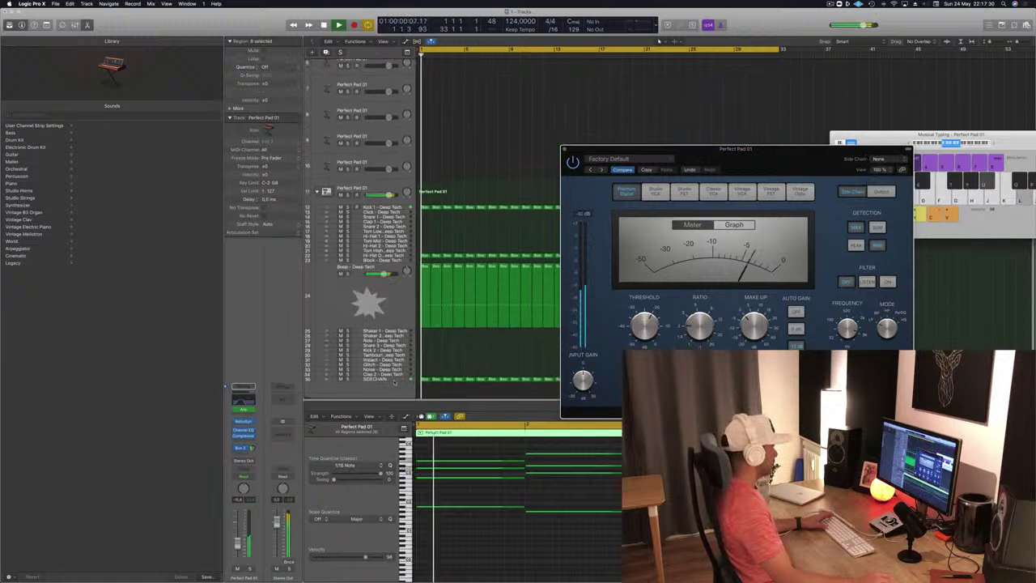
{"action": "left_click", "coordinate": [394, 381]}
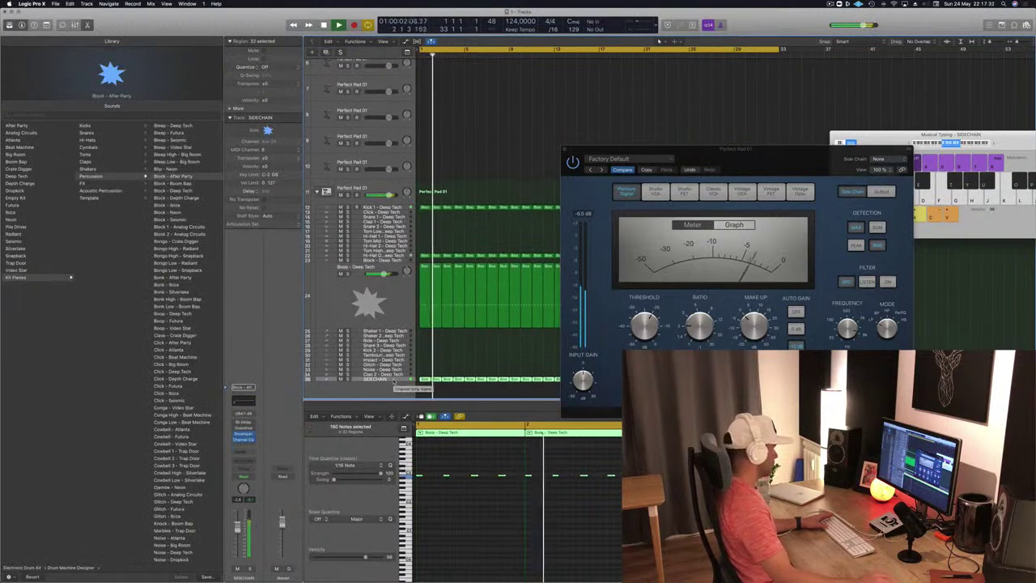
{"action": "left_click", "coordinate": [240, 450]}
{"action": "mouse_move", "coordinate": [243, 465]}
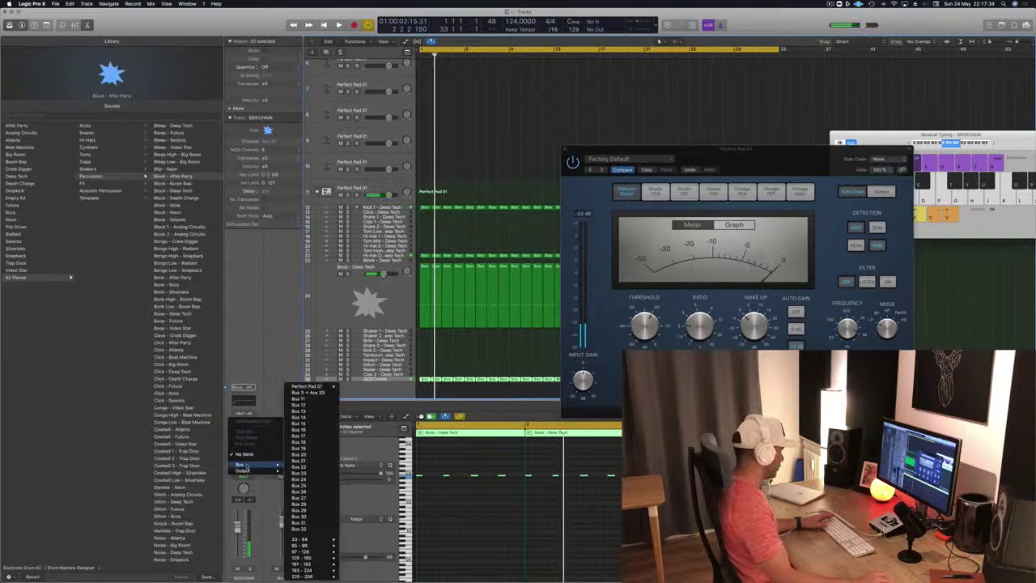
{"action": "left_click", "coordinate": [318, 400]}
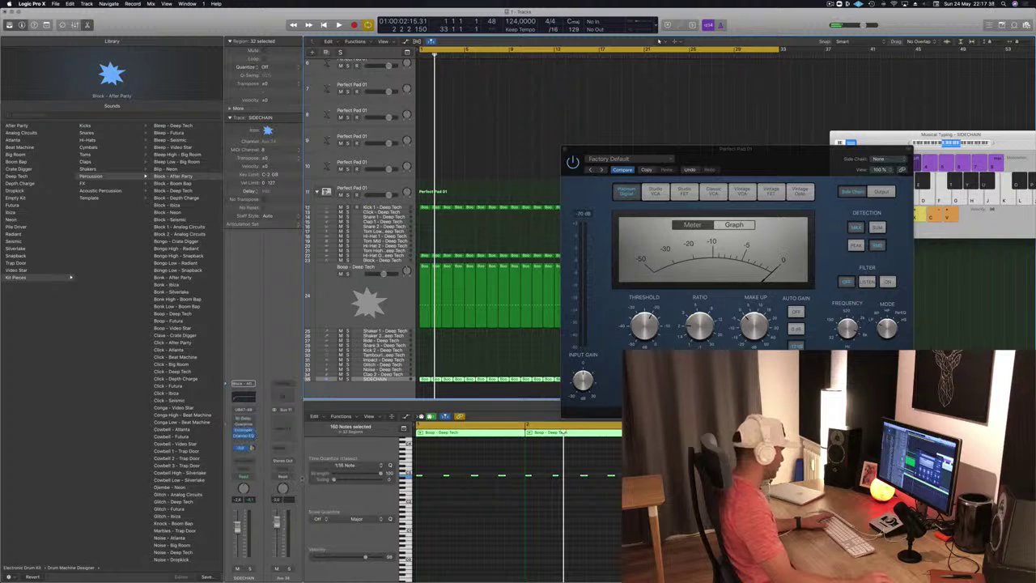
{"action": "left_click", "coordinate": [287, 461]}
{"action": "left_click", "coordinate": [290, 478]}
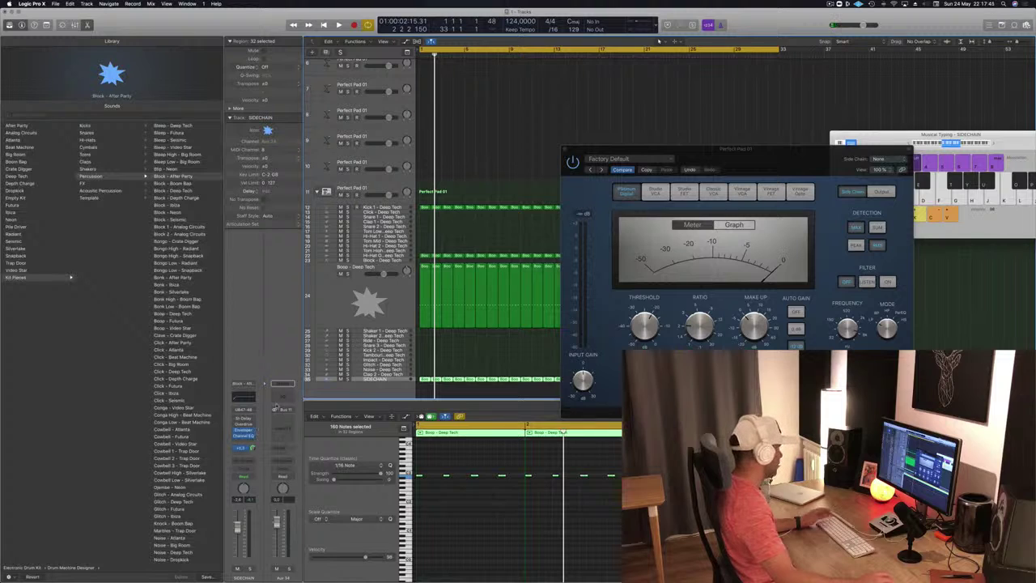
{"action": "key", "text": "space"}
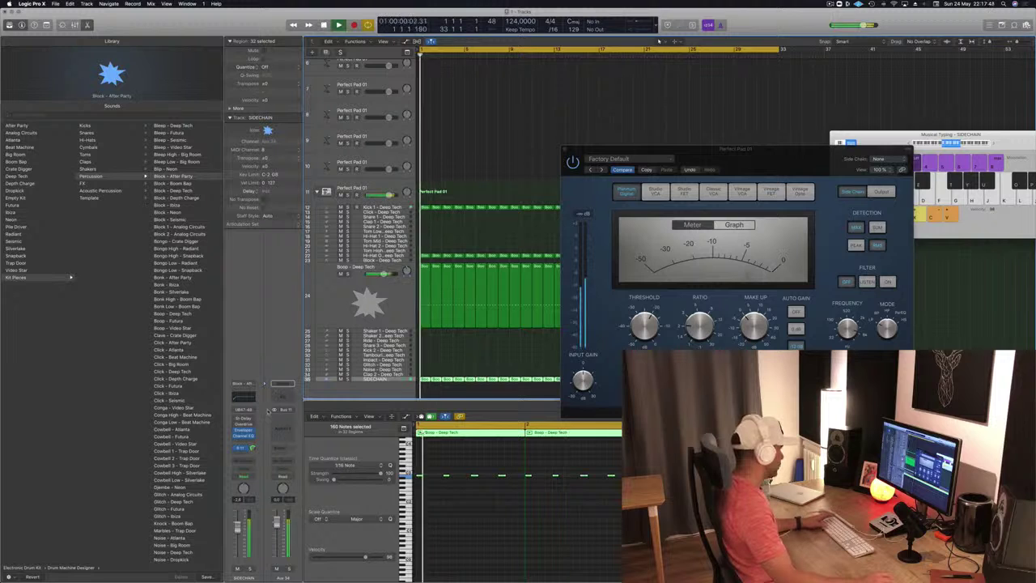
{"action": "key", "text": "space"}
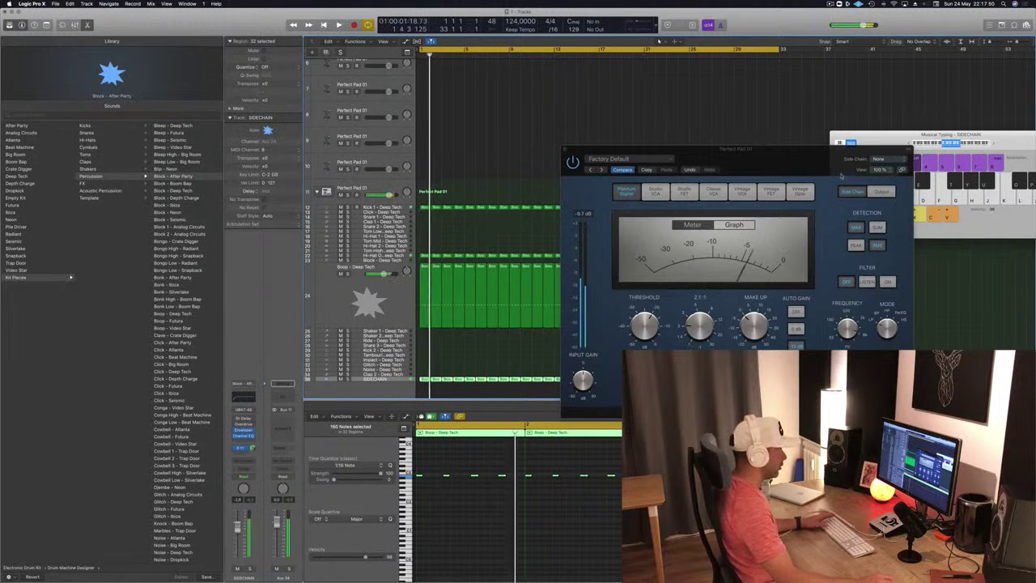
- Set the side-chain source of the track 5 Compressor to Bus 11, fed by SIDECHAIN, and reposition its window
{"action": "left_click", "coordinate": [881, 158]}
{"action": "mouse_move", "coordinate": [879, 181]}
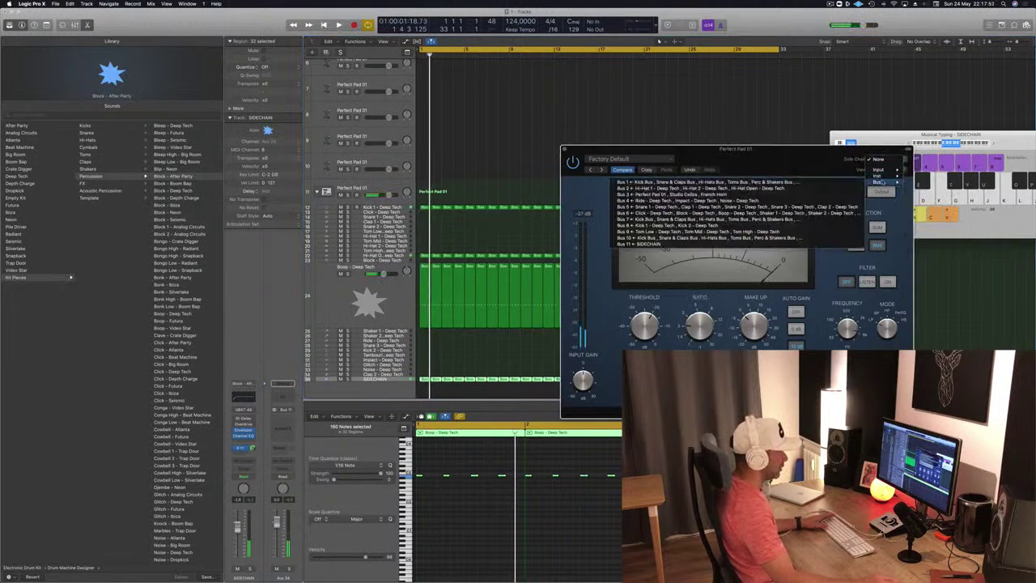
{"action": "left_click", "coordinate": [635, 244]}
{"action": "left_click_drag", "start_coordinate": [784, 162], "coordinate": [725, 137]}
- Play the arrangement from the start and lower the Compressor's threshold, keeping its window clear of the tracks
{"action": "key", "text": "space"}
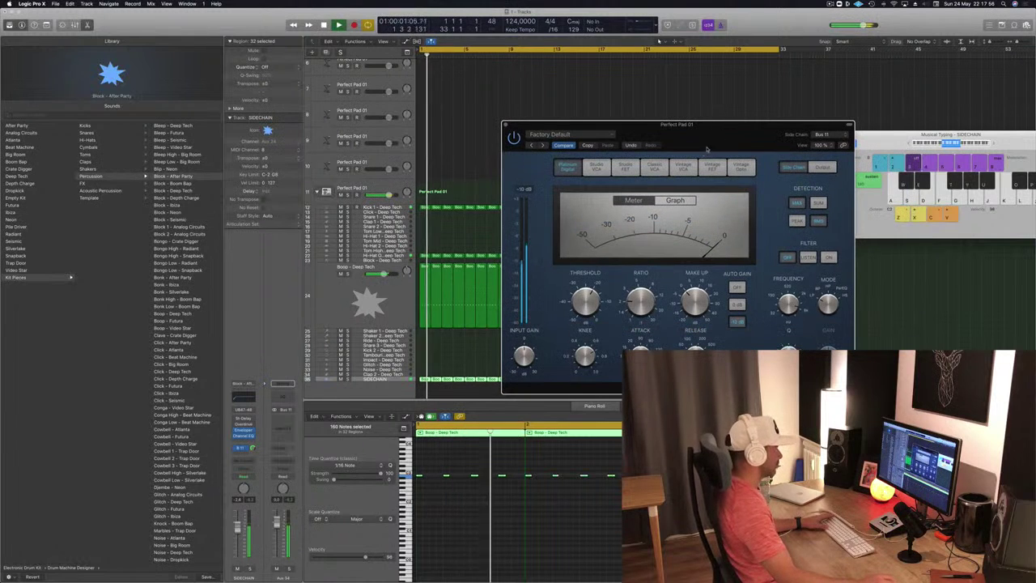
{"action": "left_click_drag", "start_coordinate": [544, 260], "coordinate": [576, 270]}
{"action": "key", "text": "space"}
{"action": "key", "text": "space"}
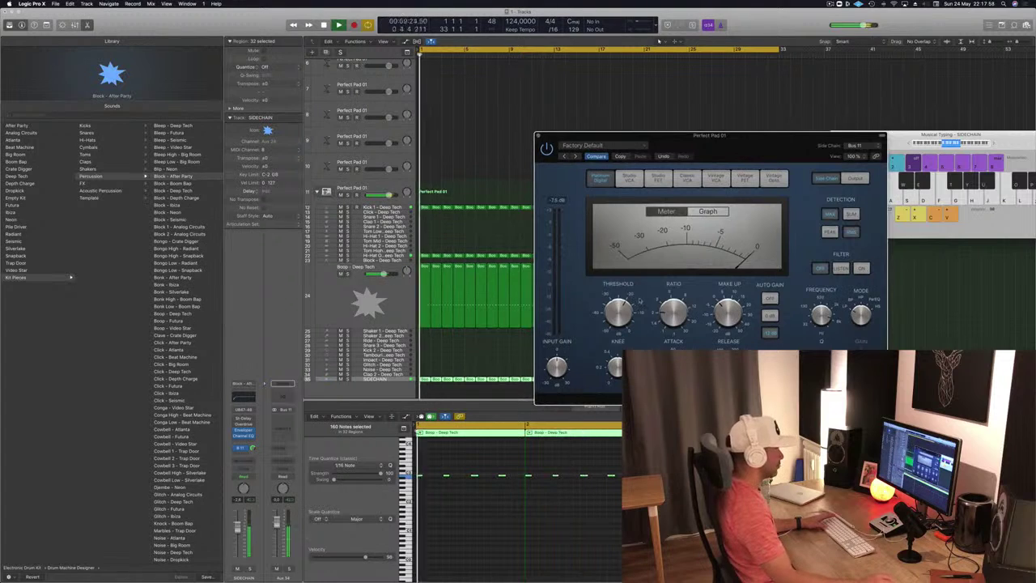
{"action": "key", "text": "space"}
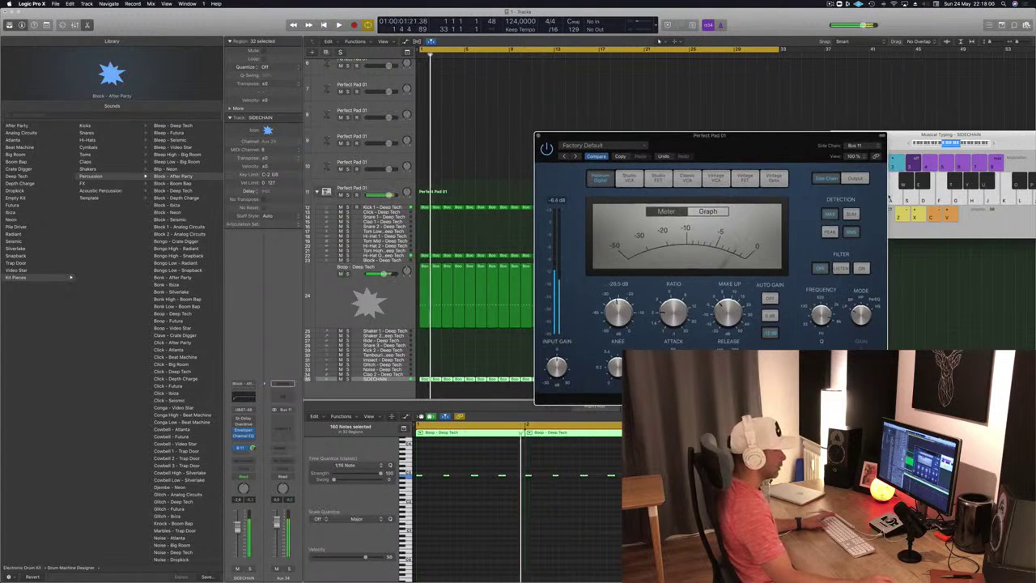
- Replay the arrangement with the Compressor's detection set to Peak and select Perfect Pad 01 on track 5
{"action": "key", "text": "space"}
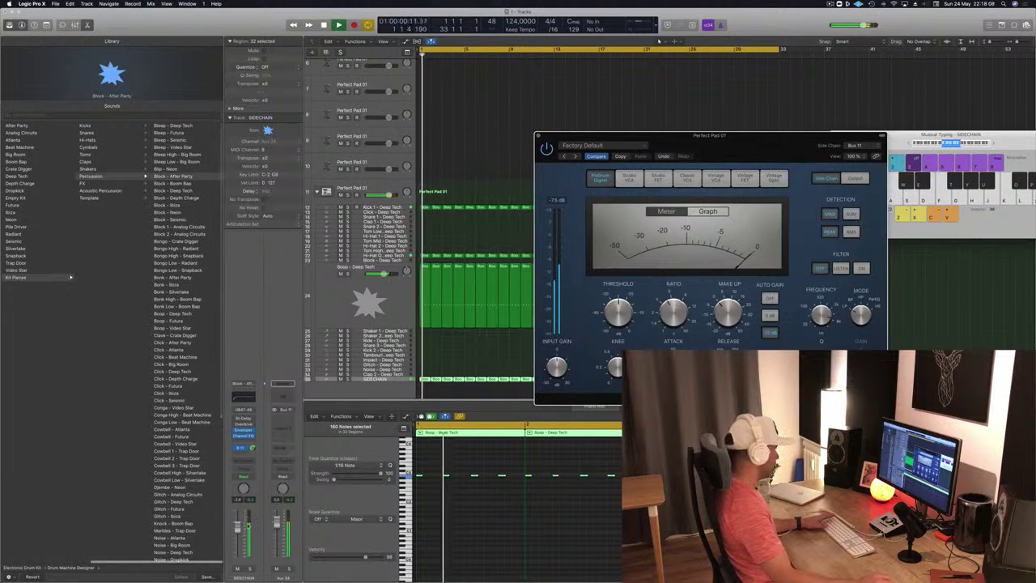
{"action": "scroll", "coordinate": [659, 41], "scroll_direction": "up", "scroll_amount": 5}
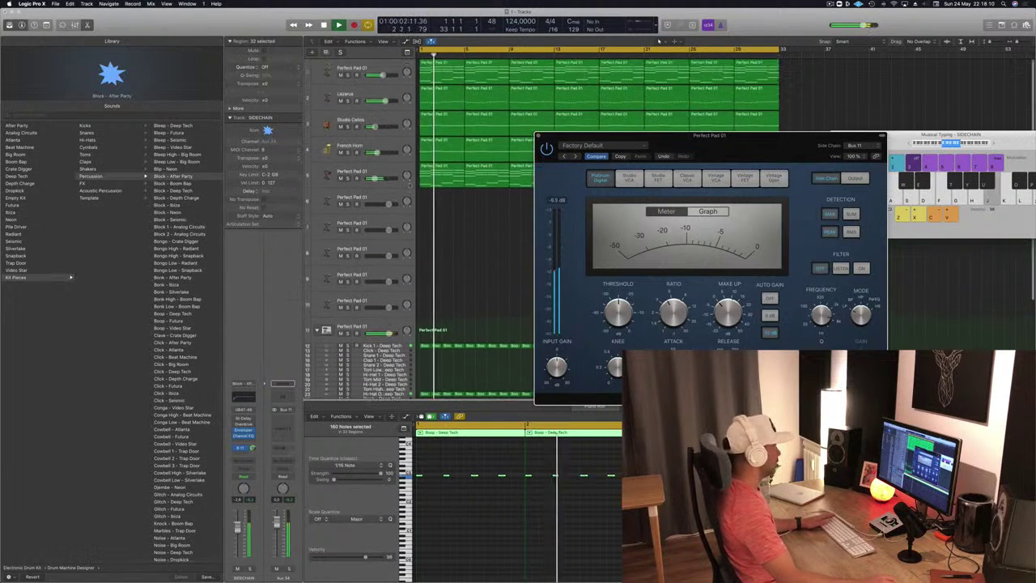
{"action": "left_click", "coordinate": [389, 171]}
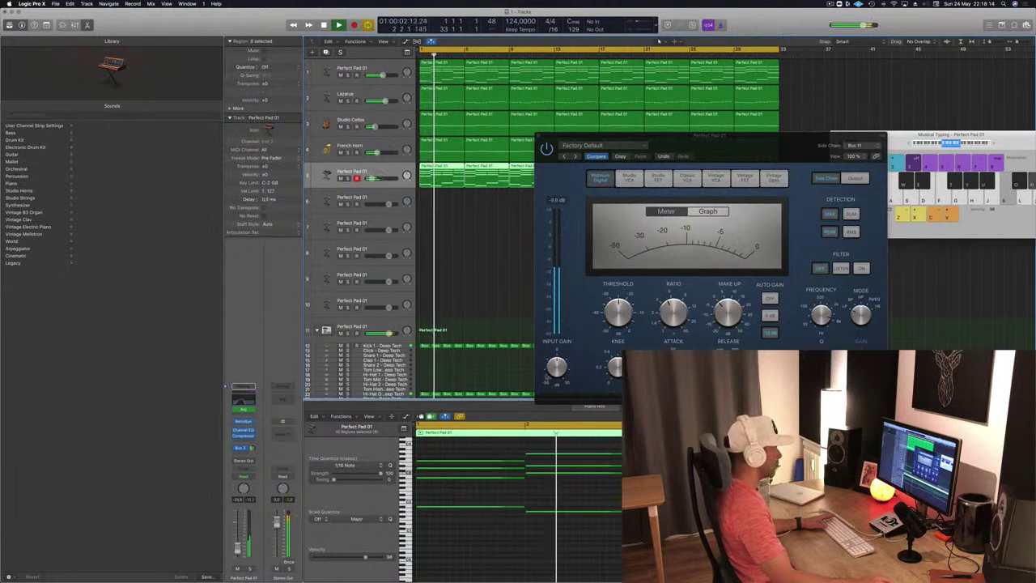
- Replay the arrangement from the start with the track 5 Compressor in Graph view, and close its window
{"action": "key", "text": "Return"}
{"action": "left_click", "coordinate": [709, 211]}
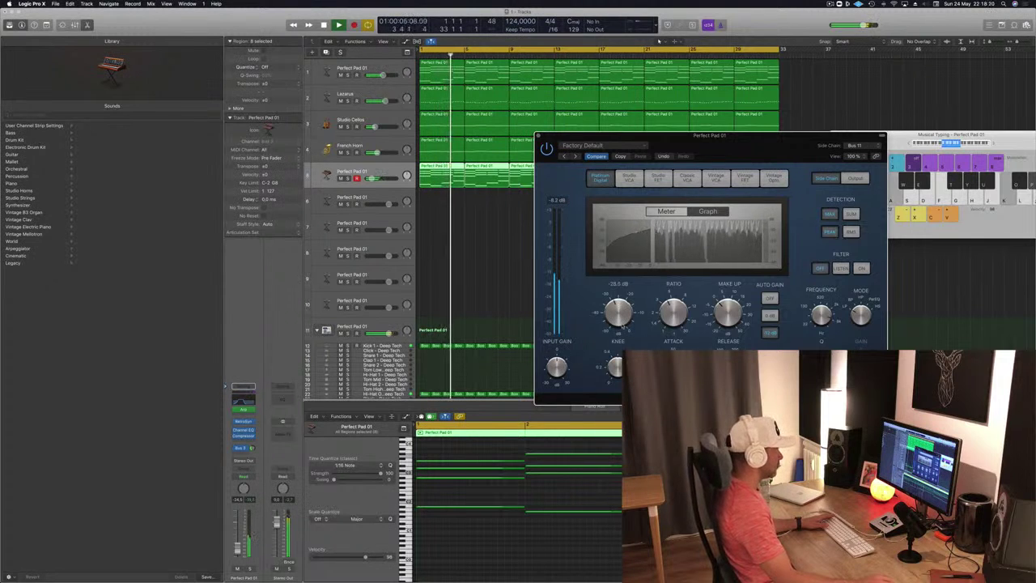
{"action": "key", "text": "Return"}
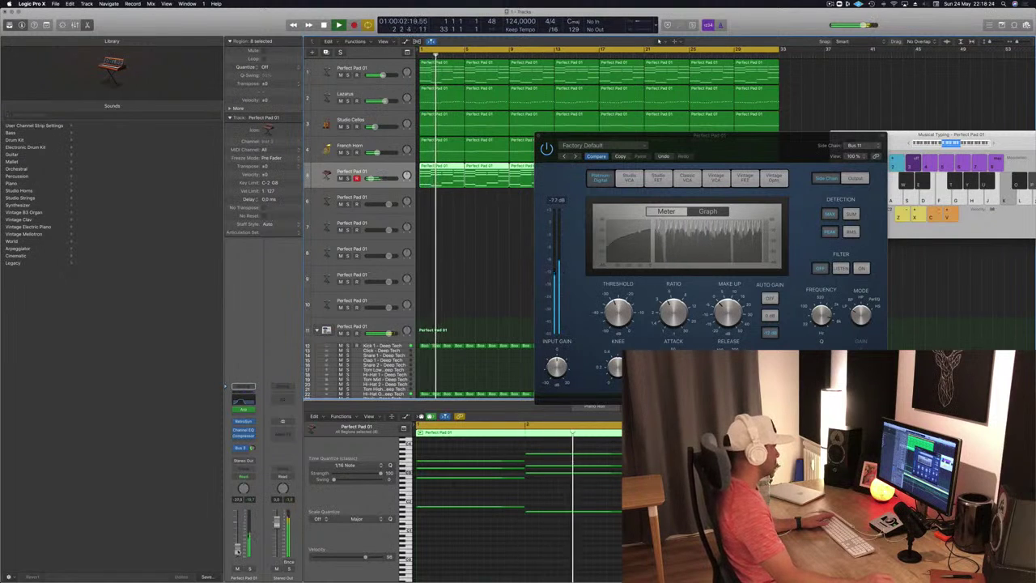
{"action": "left_click_drag", "start_coordinate": [774, 152], "coordinate": [666, 185]}
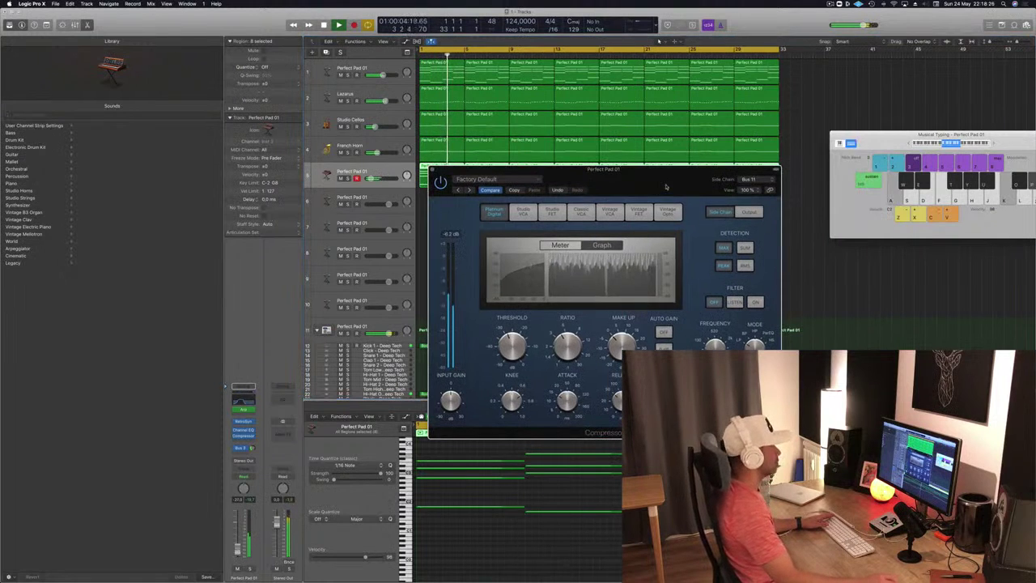
{"action": "left_click", "coordinate": [431, 171]}
{"action": "key", "text": "Return"}
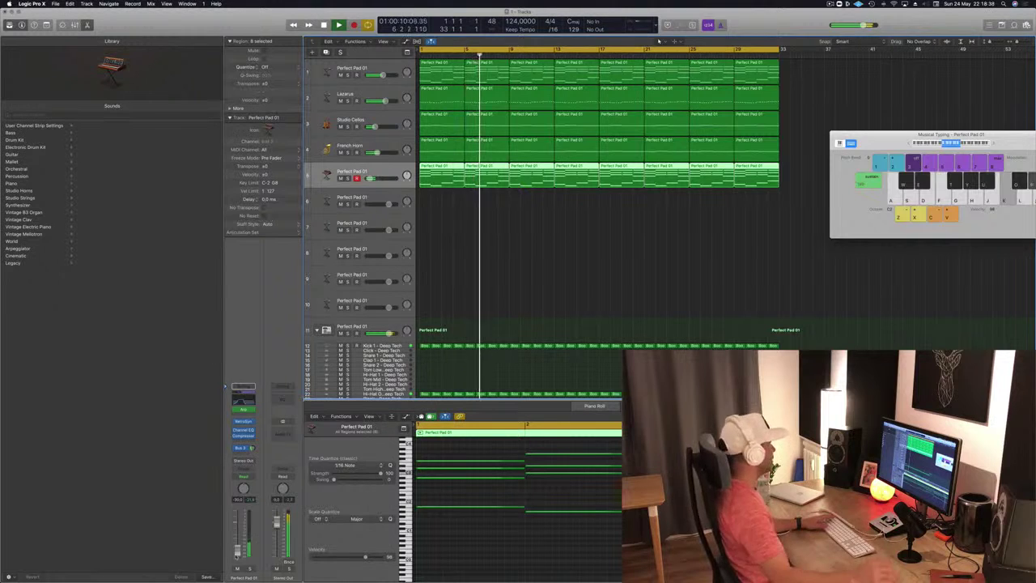
- Open the Channel EQ of Perfect Pad 01 on track 5, replay from the start and move its window clear of the channel strip
{"action": "key", "text": "Return"}
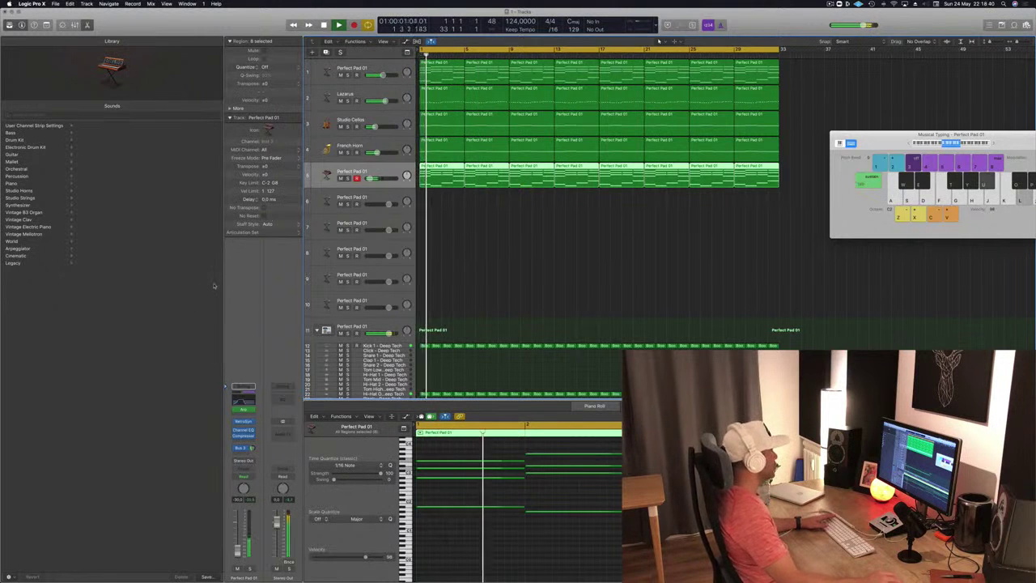
{"action": "left_click", "coordinate": [243, 430]}
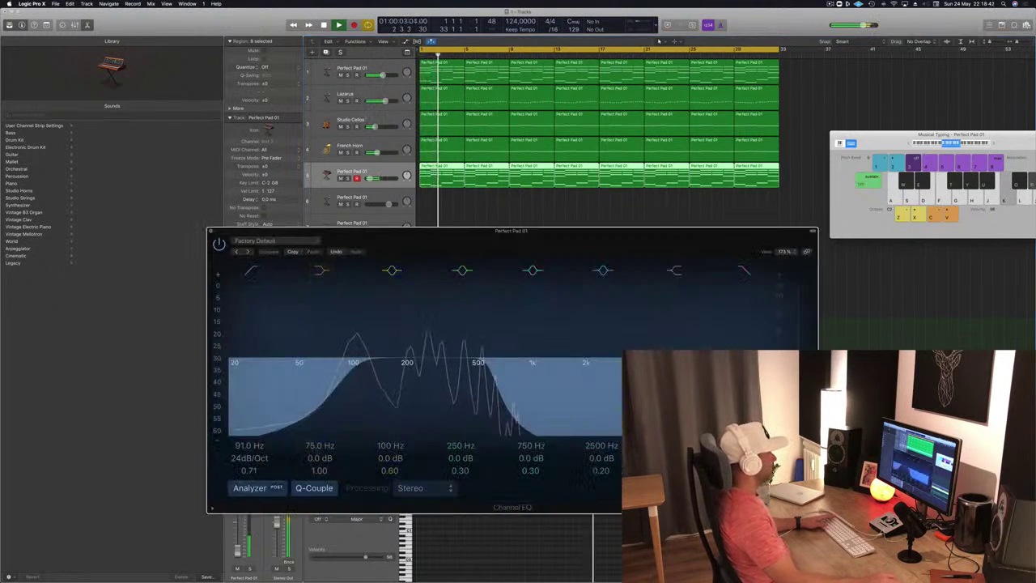
{"action": "key", "text": "Return"}
{"action": "left_click_drag", "start_coordinate": [461, 231], "coordinate": [564, 232]}
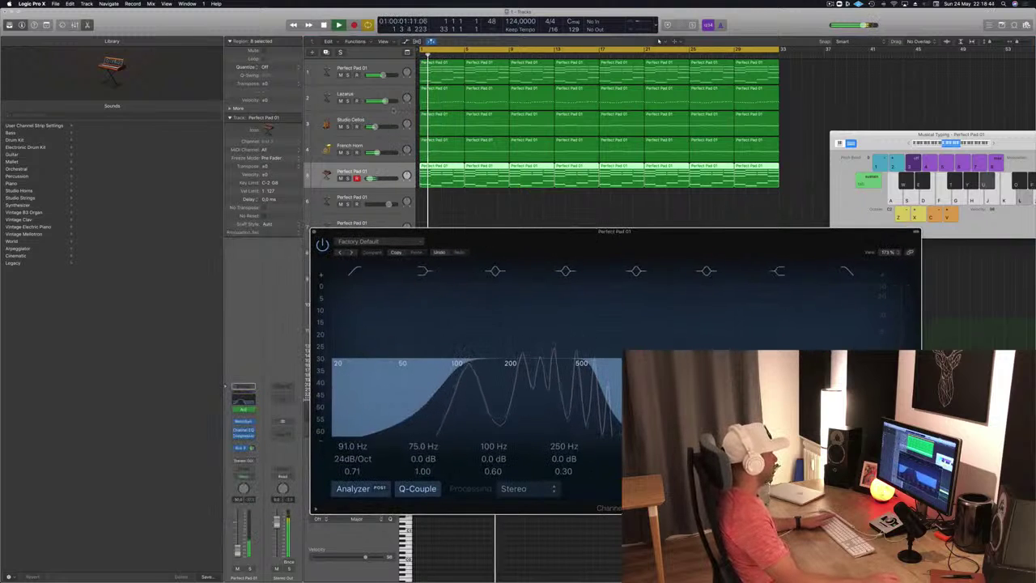
- Slightly lower the volumes of Studio Cellos and French Horn while replaying the arrangement
{"action": "key", "text": "Up"}
{"action": "key", "text": "Up"}
{"action": "left_click_drag", "start_coordinate": [237, 542], "coordinate": [237, 544]}
{"action": "key", "text": "Return"}
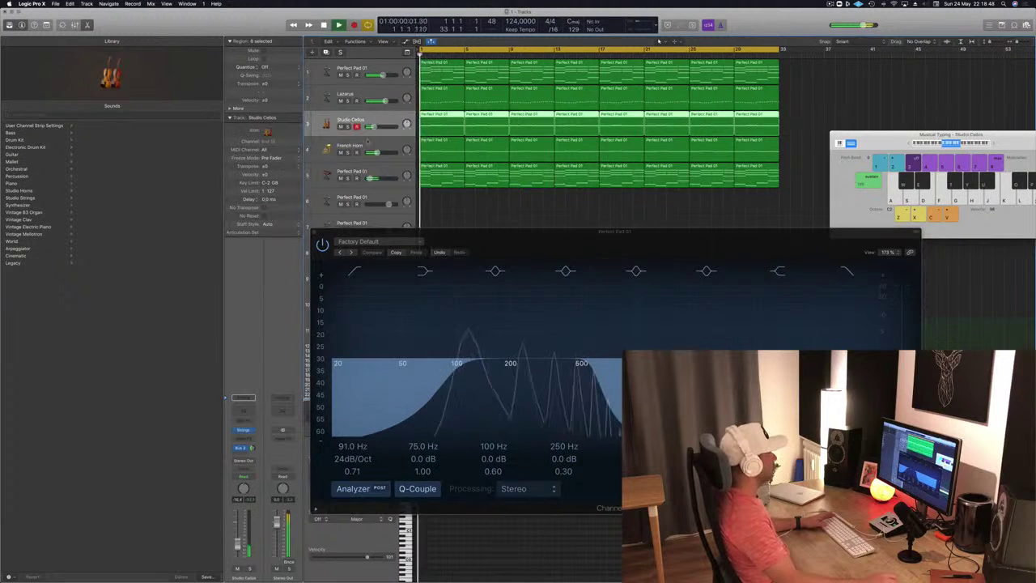
{"action": "key", "text": "Down"}
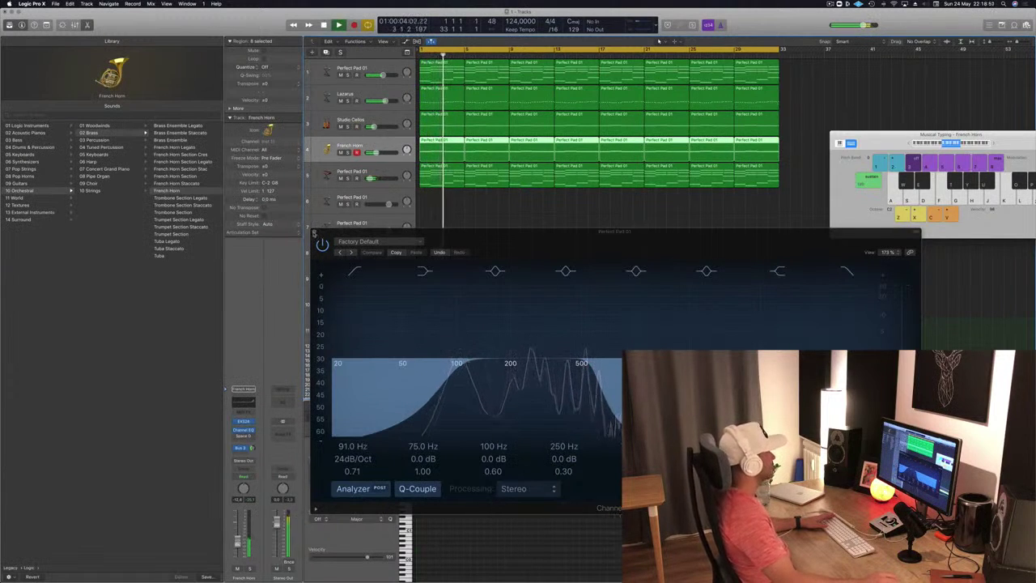
- Close the Channel EQ, hide the Library, and zoom the arrangement in horizontally for another playback from the start
{"action": "left_click", "coordinate": [314, 233]}
{"action": "left_click", "coordinate": [10, 25]}
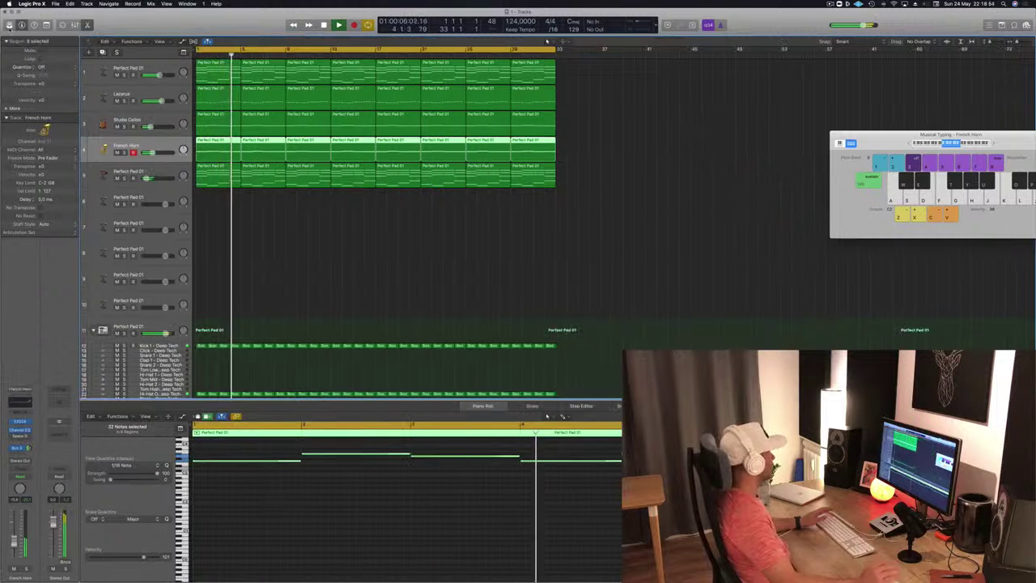
{"action": "left_click", "coordinate": [375, 230]}
{"action": "key", "text": "super+Right"}
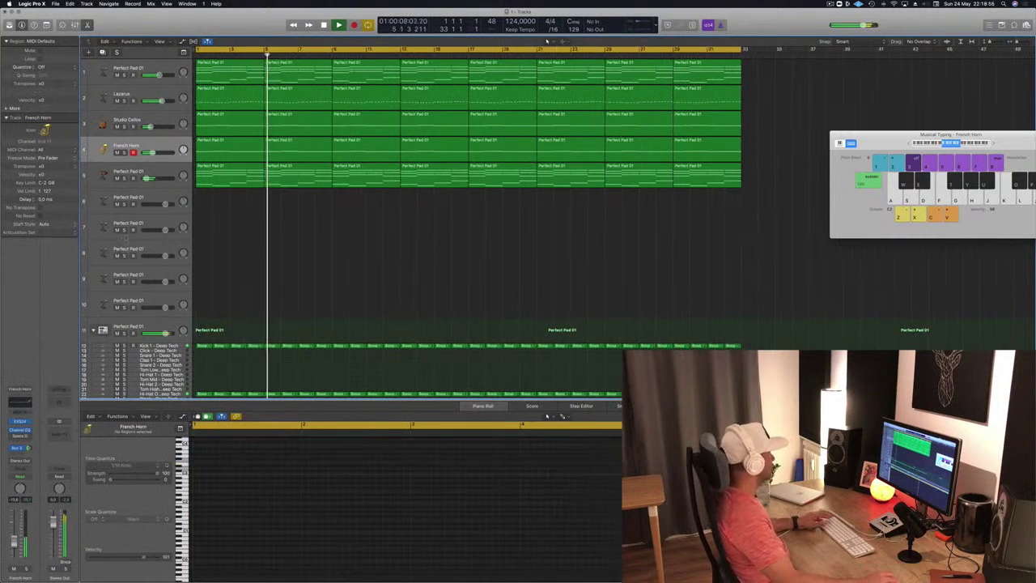
{"action": "key", "text": "Return"}
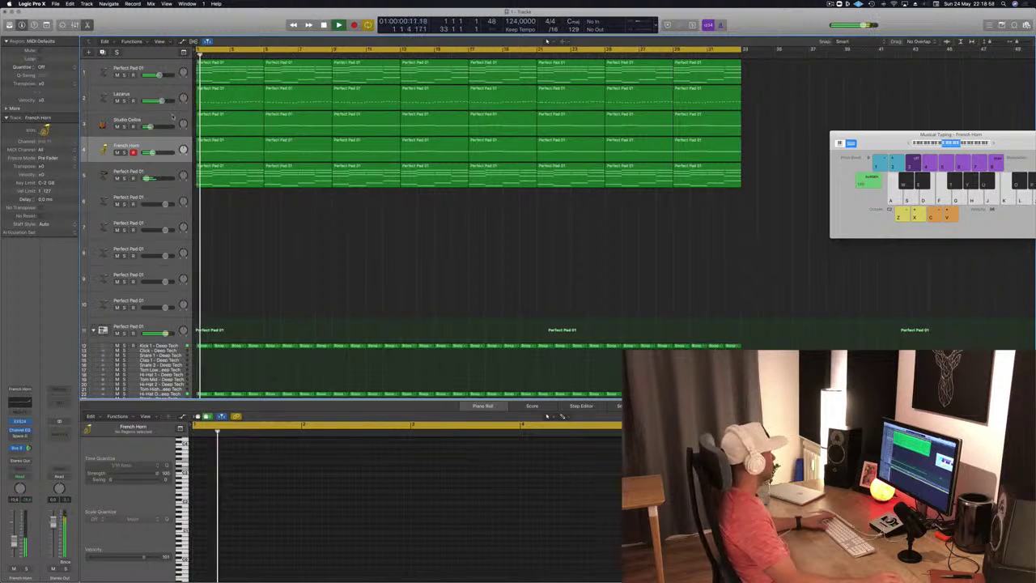
- Replay the arrangement from the start with Studio Cellos and French Horn muted
{"action": "left_click", "coordinate": [172, 119]}
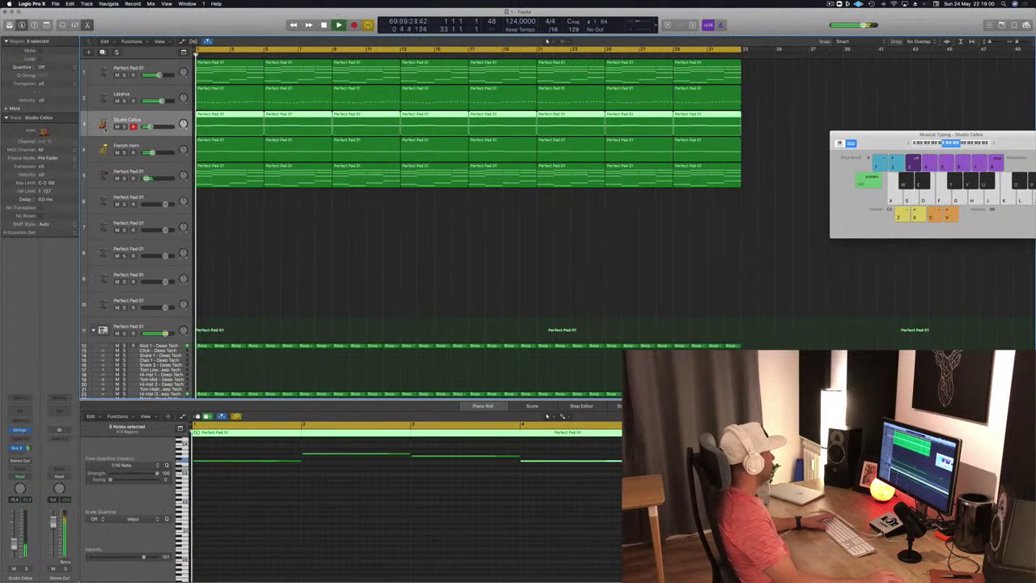
{"action": "key", "text": "Return"}
{"action": "left_click", "coordinate": [405, 254]}
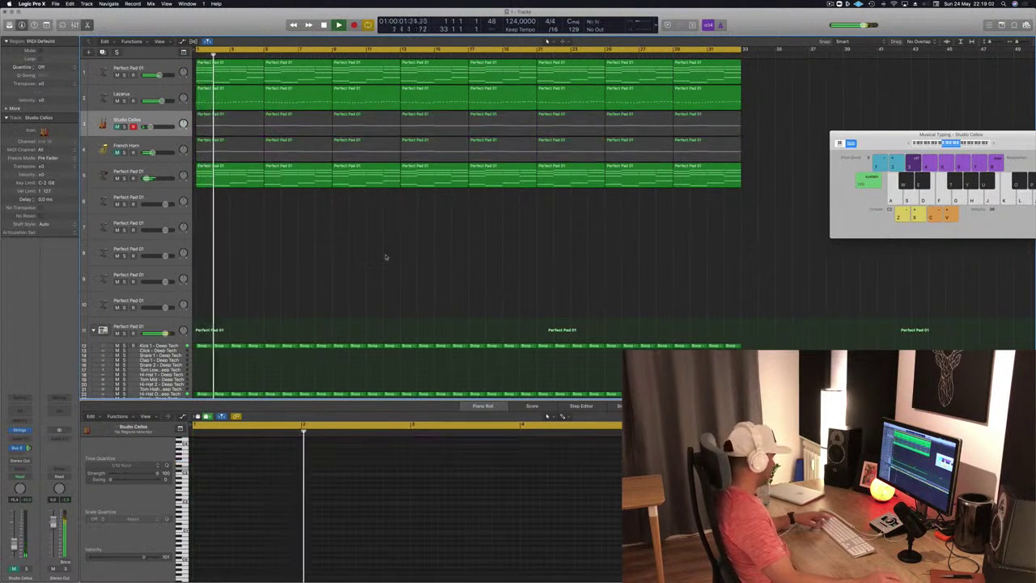
{"action": "scroll", "coordinate": [361, 268], "scroll_direction": "right", "scroll_amount": 2}
{"action": "scroll", "coordinate": [389, 266], "scroll_direction": "left", "scroll_amount": 1}
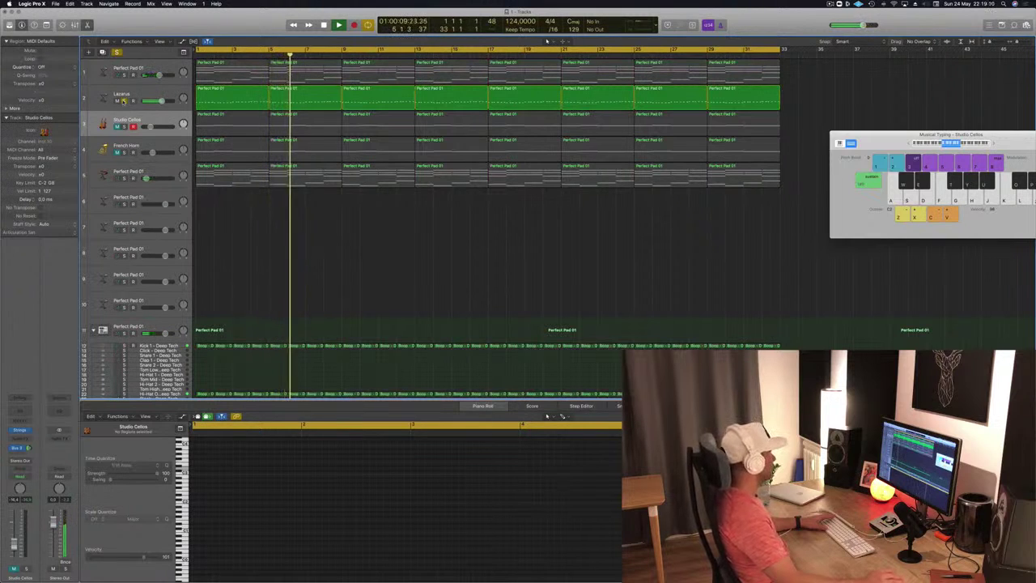
- Clear the solo on Lazarus and compare the mix with Perfect Pad 01 on track 1 muted and unmuted
{"action": "left_click", "coordinate": [123, 100]}
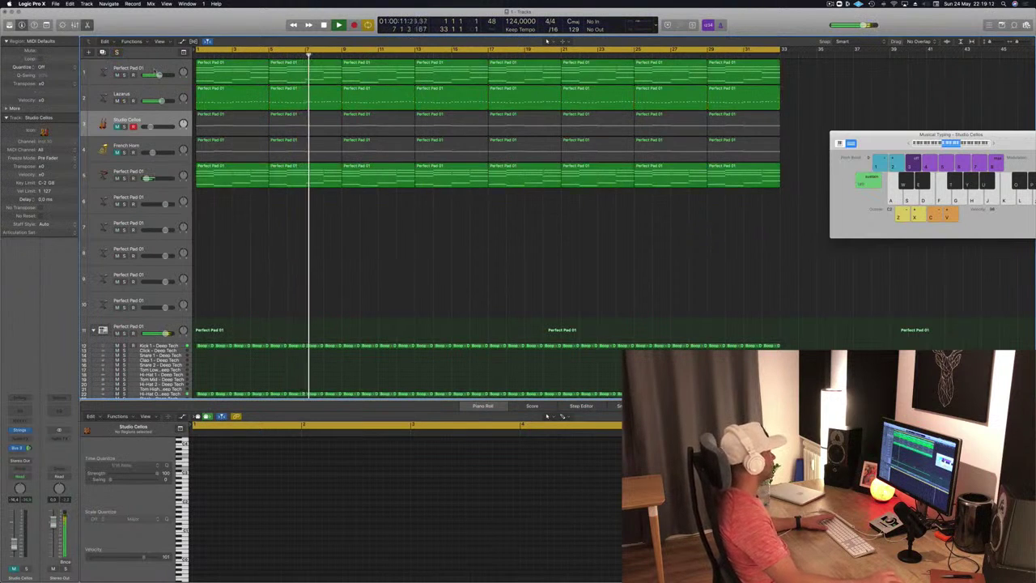
{"action": "left_click", "coordinate": [116, 74]}
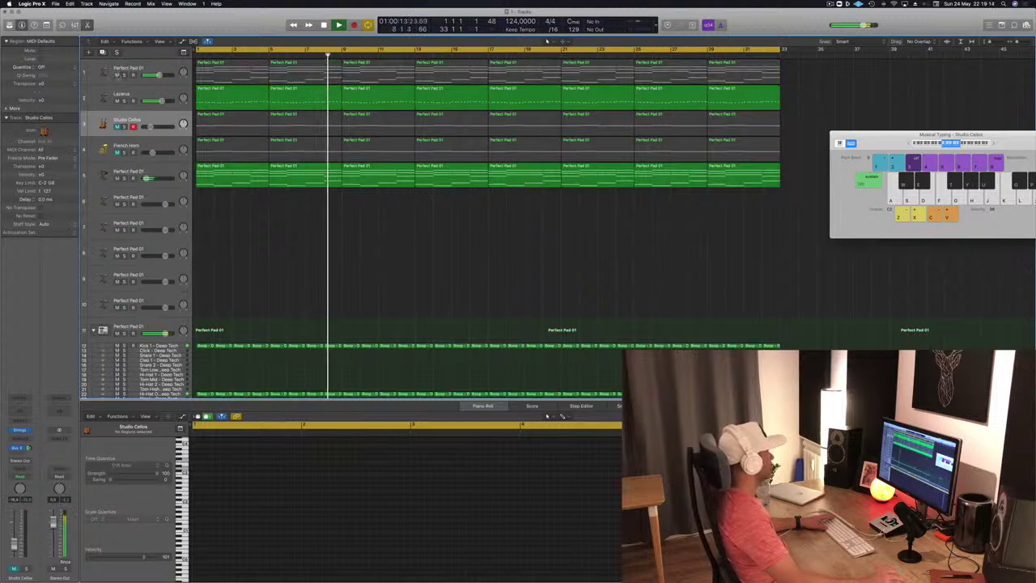
{"action": "left_click", "coordinate": [117, 76]}
- Add a new track with the settings of Perfect Pad 01 on track 1 and move Lazarus below the lower pad track
{"action": "left_click", "coordinate": [105, 68]}
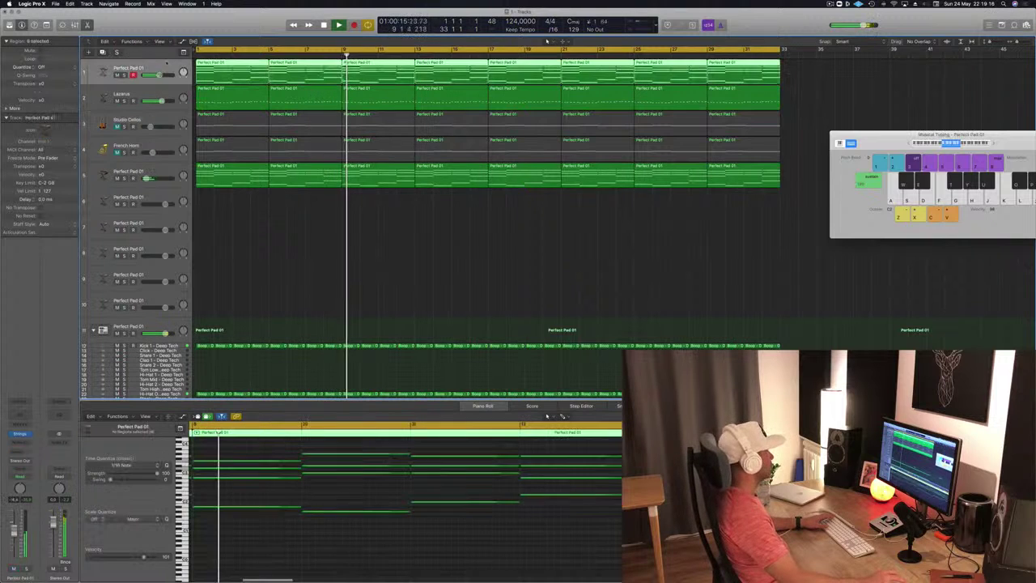
{"action": "key", "text": "super+d"}
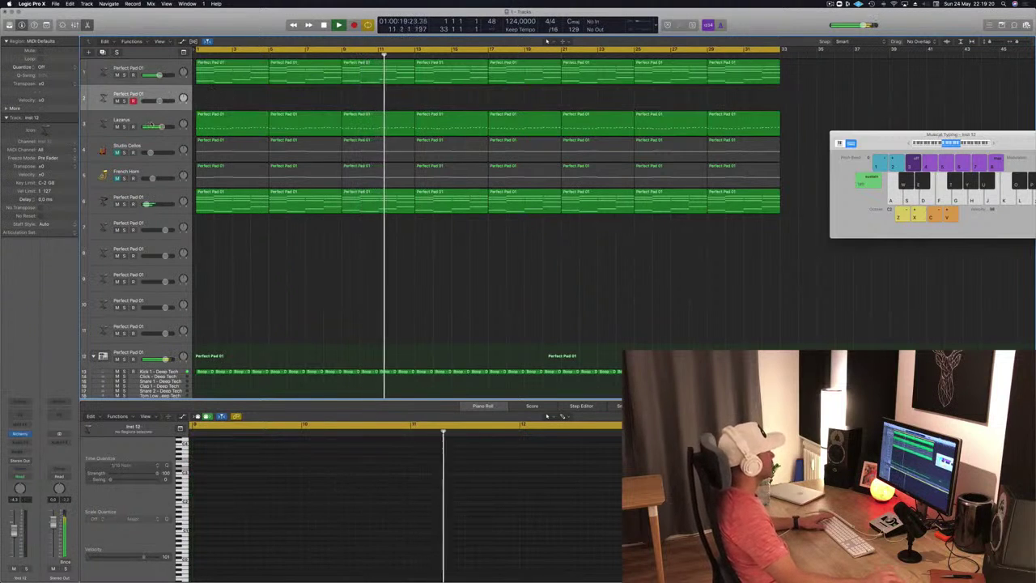
{"action": "left_click_drag", "start_coordinate": [144, 121], "coordinate": [148, 178]}
{"action": "key", "text": "Return"}
- Lower the high-cut frequency in track 5's Channel EQ, slightly raise the pad's volume and close the EQ
{"action": "key", "text": "Up"}
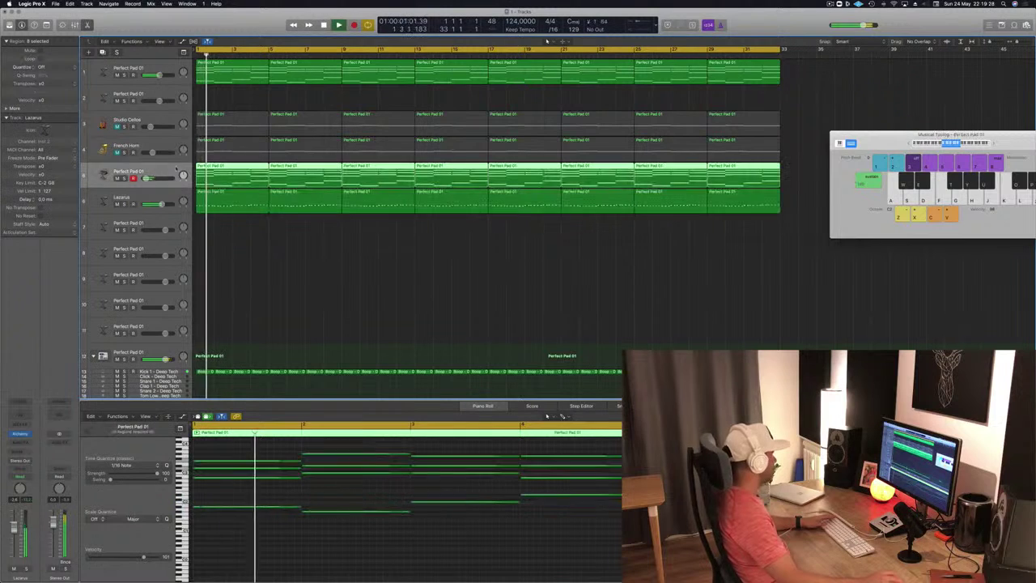
{"action": "key", "text": "Return"}
{"action": "key", "text": "v"}
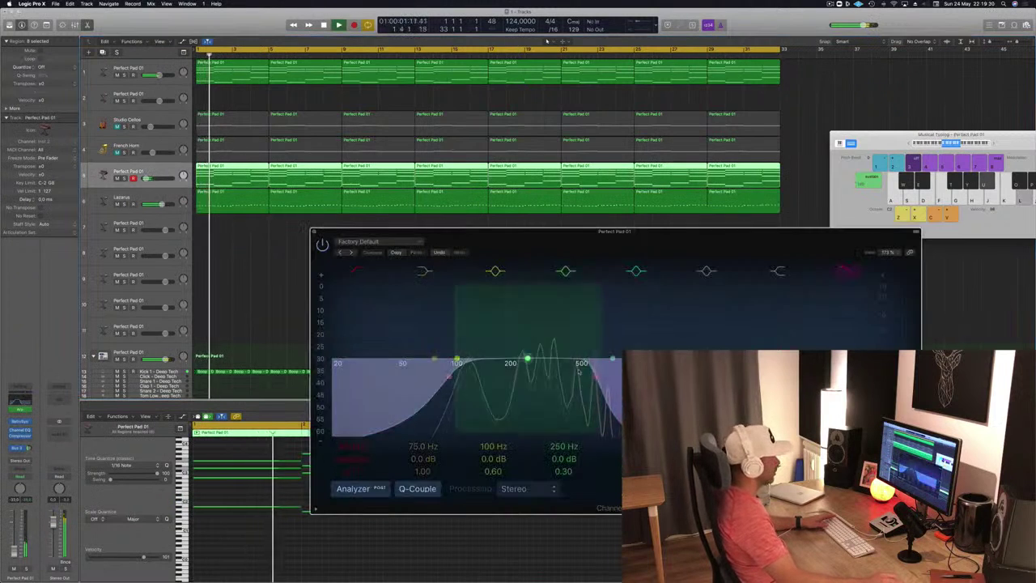
{"action": "key", "text": "Return"}
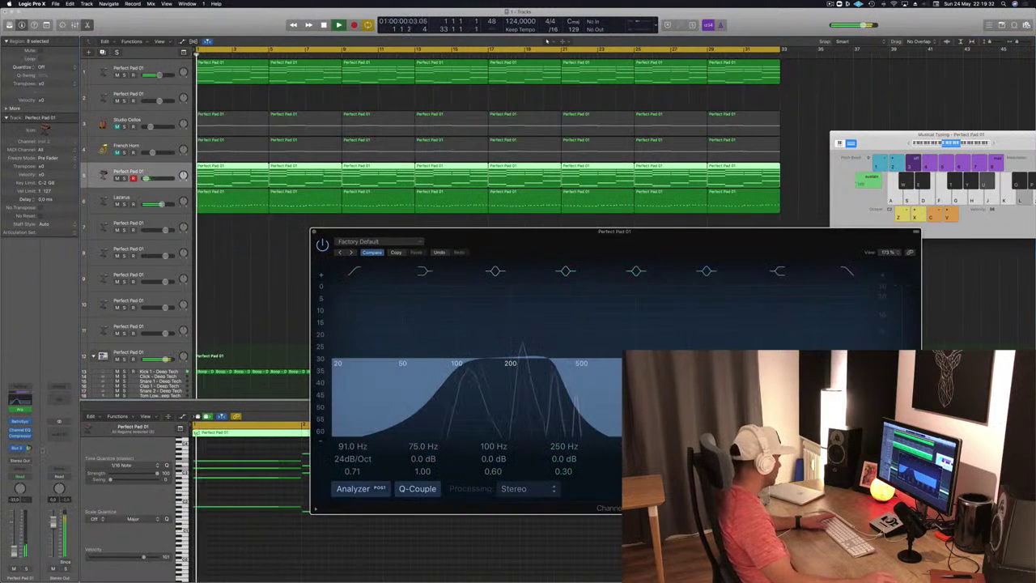
{"action": "key", "text": "v"}
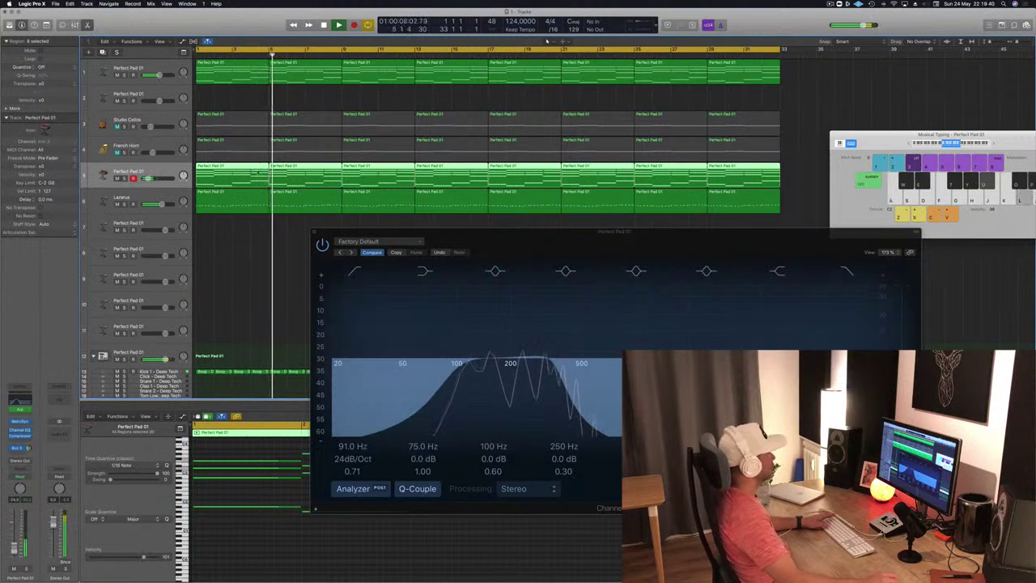
{"action": "left_click", "coordinate": [314, 233]}
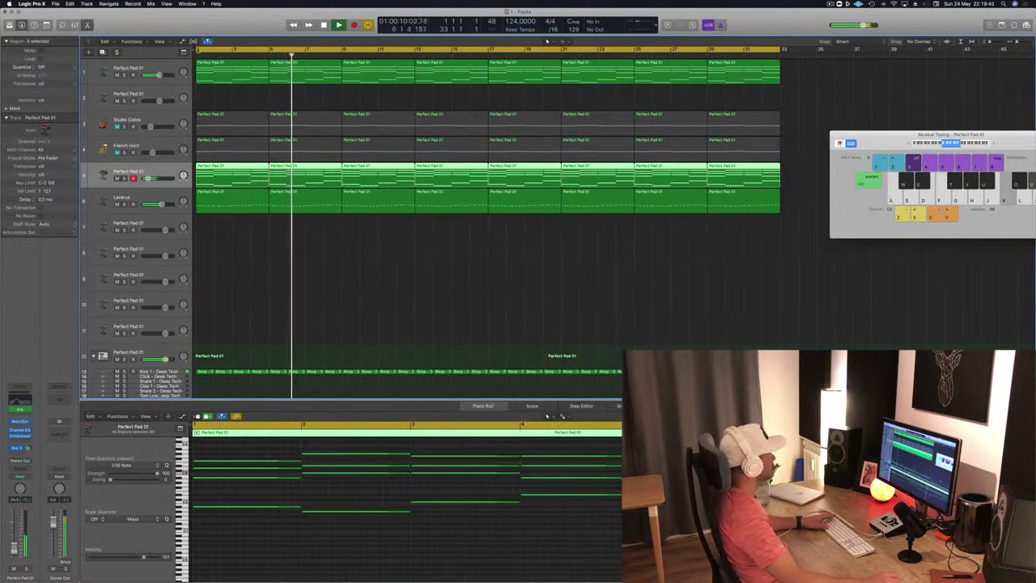
- Lower the volume of Perfect Pad 01 on track 1 and add a Channel EQ with a low cut between 100 and 200 Hz
{"action": "left_click", "coordinate": [162, 68]}
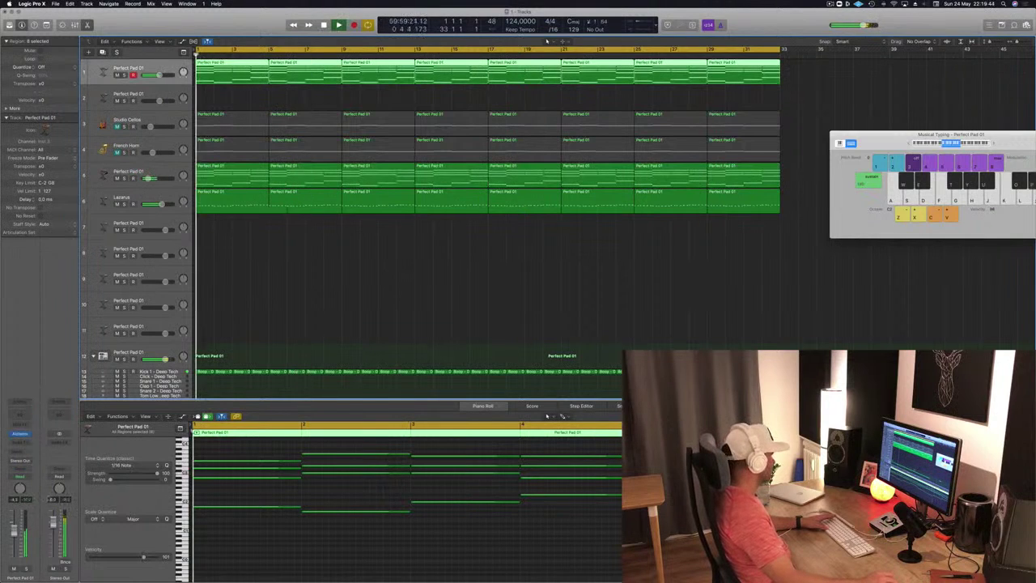
{"action": "key", "text": "Return"}
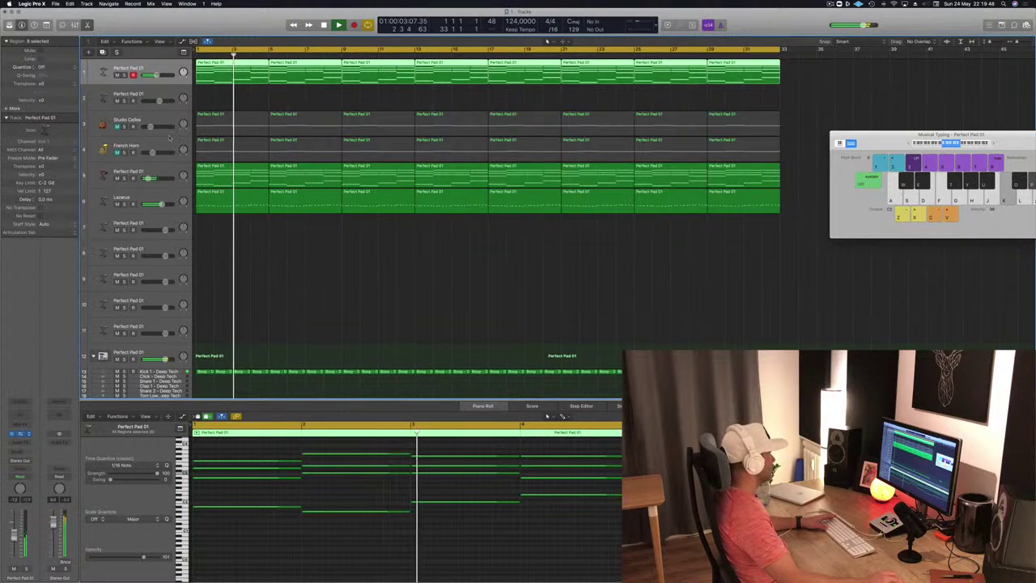
{"action": "left_click", "coordinate": [20, 434]}
{"action": "left_click", "coordinate": [20, 414]}
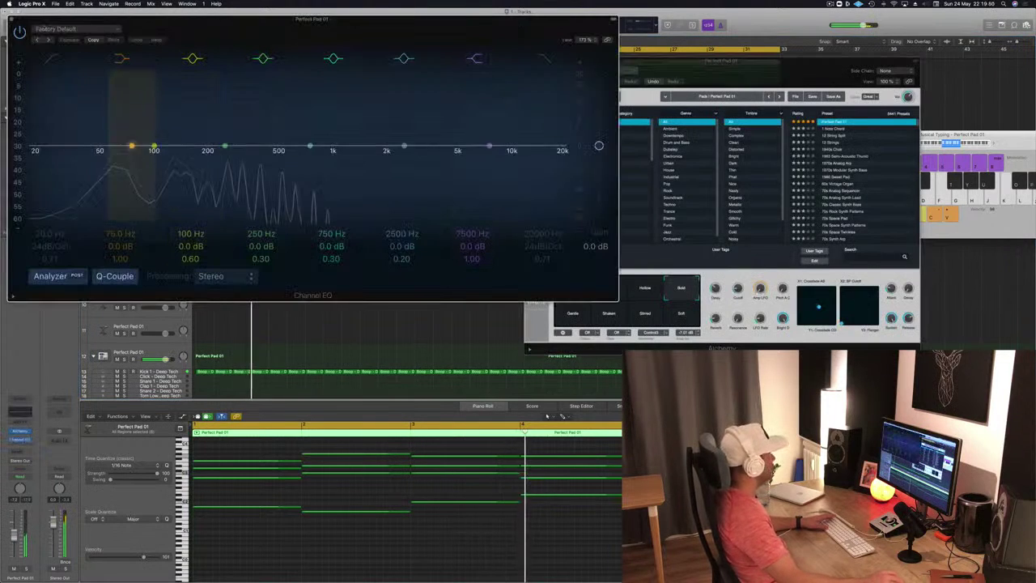
{"action": "left_click_drag", "start_coordinate": [41, 146], "coordinate": [174, 141]}
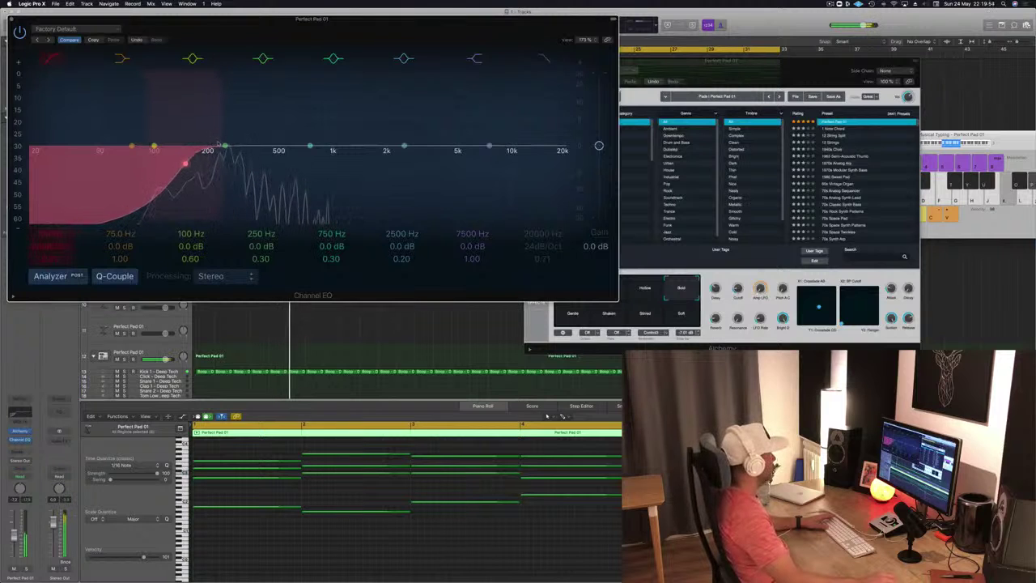
{"action": "left_click", "coordinate": [12, 19]}
{"action": "key", "text": "Return"}
{"action": "left_click_drag", "start_coordinate": [558, 60], "coordinate": [491, 71]}
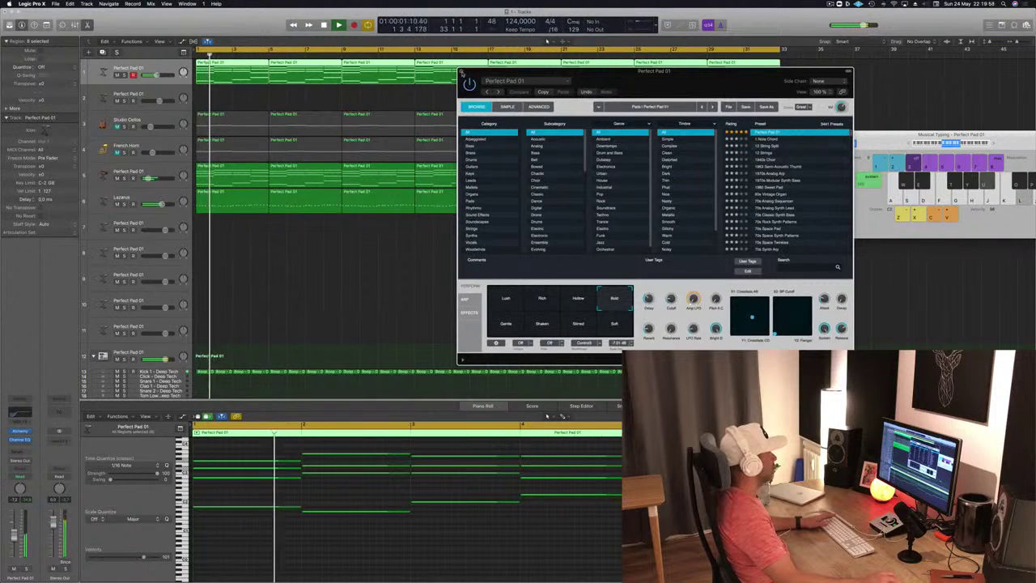
{"action": "left_click", "coordinate": [461, 72]}
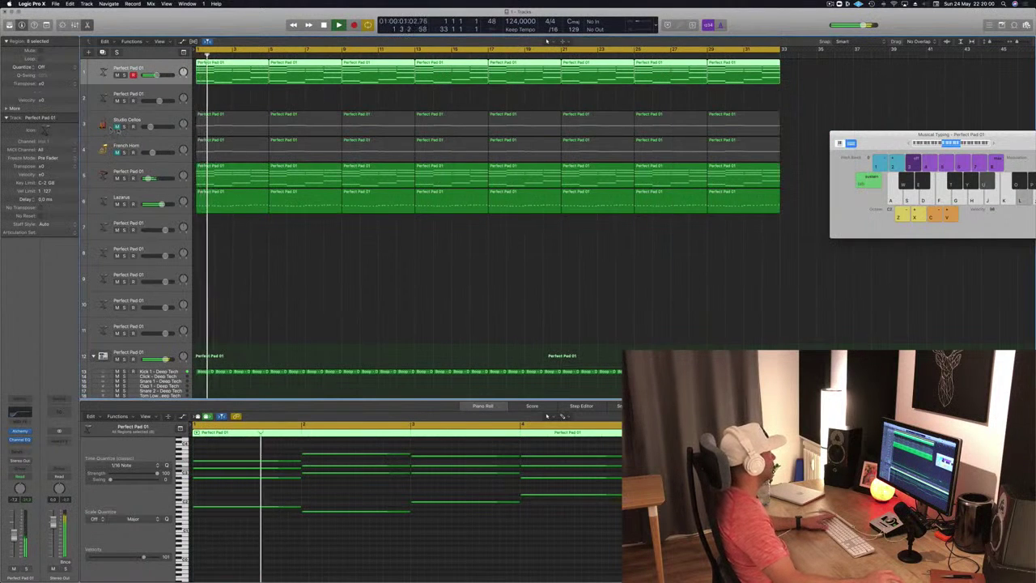
- Unmute Studio Cellos and lower its volume to about -24.5 dB during playback
{"action": "left_click", "coordinate": [117, 127]}
{"action": "left_click", "coordinate": [149, 127]}
{"action": "key", "text": "space"}
{"action": "key", "text": "space"}
{"action": "left_click_drag", "start_coordinate": [146, 127], "coordinate": [148, 127]}
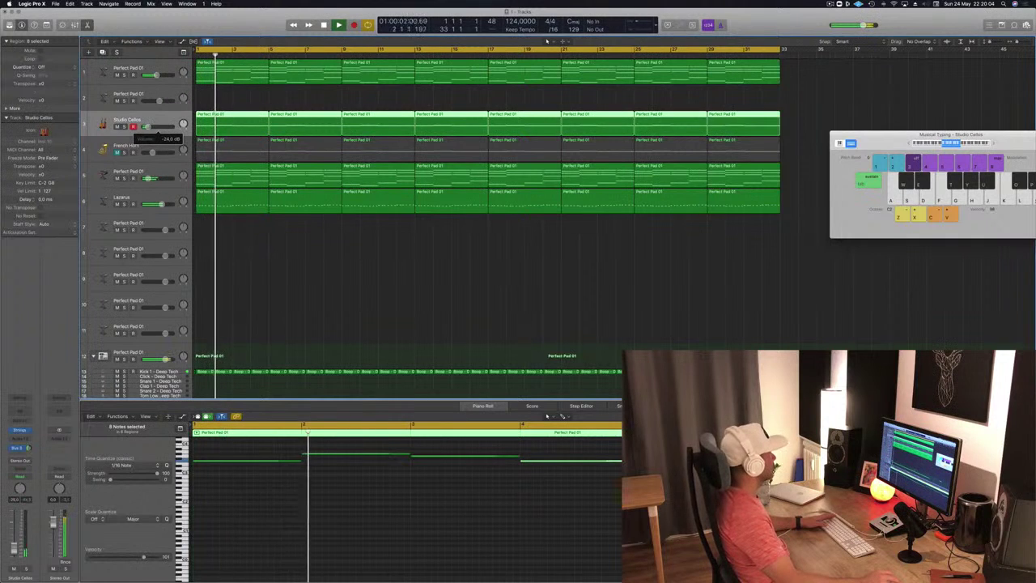
- Unmute French Horn, set its volume to about -21.5 dB, and select the Lazarus track
{"action": "left_click", "coordinate": [122, 151]}
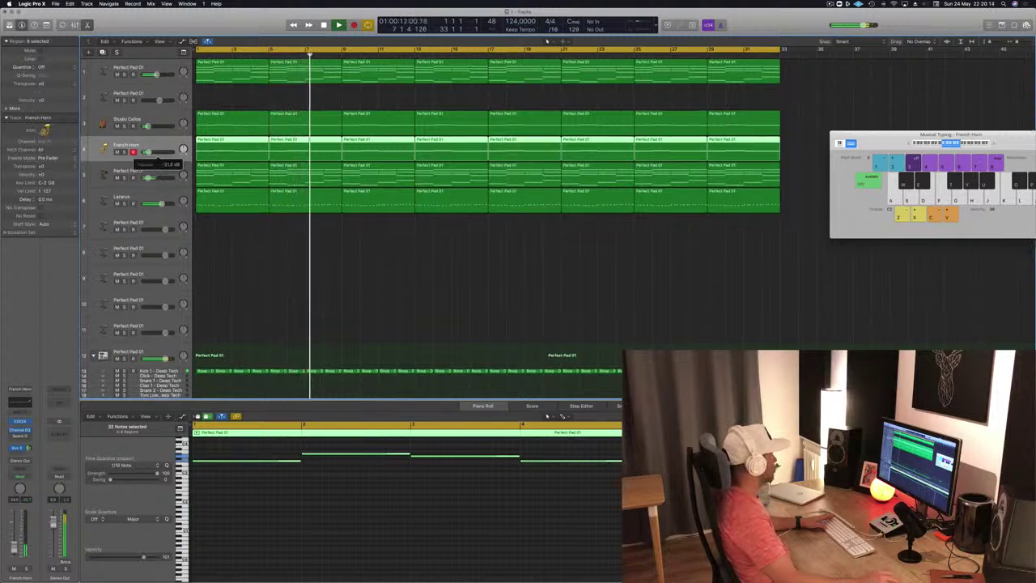
{"action": "left_click", "coordinate": [255, 225]}
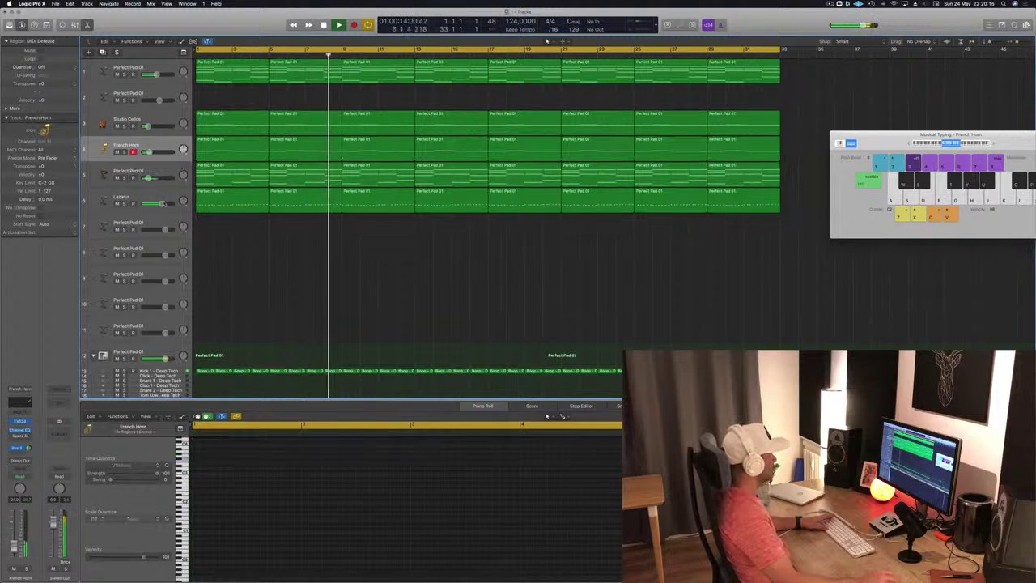
{"action": "left_click", "coordinate": [117, 207]}
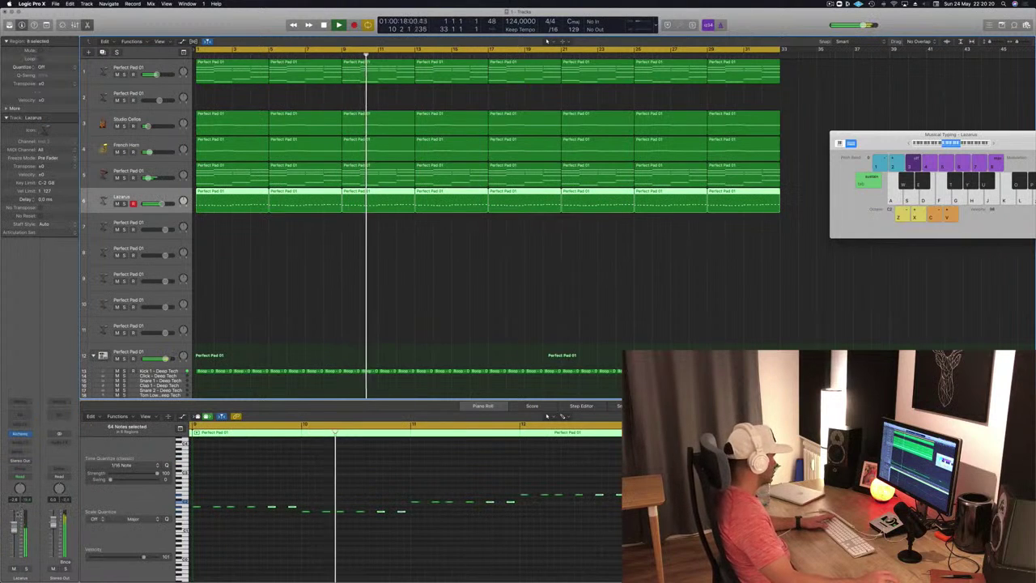
{"action": "left_click", "coordinate": [400, 285]}
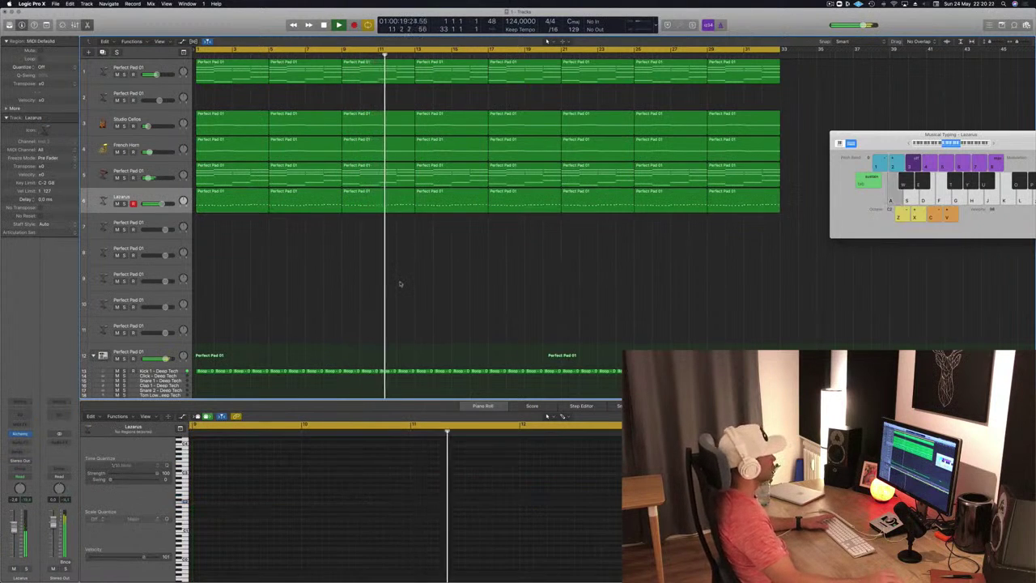
- Check the Kick 1, Hi-Hat Open and French Horn channel levels while playing the arrangement from the start
{"action": "scroll", "coordinate": [359, 294], "scroll_direction": "down", "scroll_amount": 3}
{"action": "scroll", "coordinate": [358, 293], "scroll_direction": "down", "scroll_amount": 3}
{"action": "key", "text": "Return"}
{"action": "left_click", "coordinate": [391, 213]}
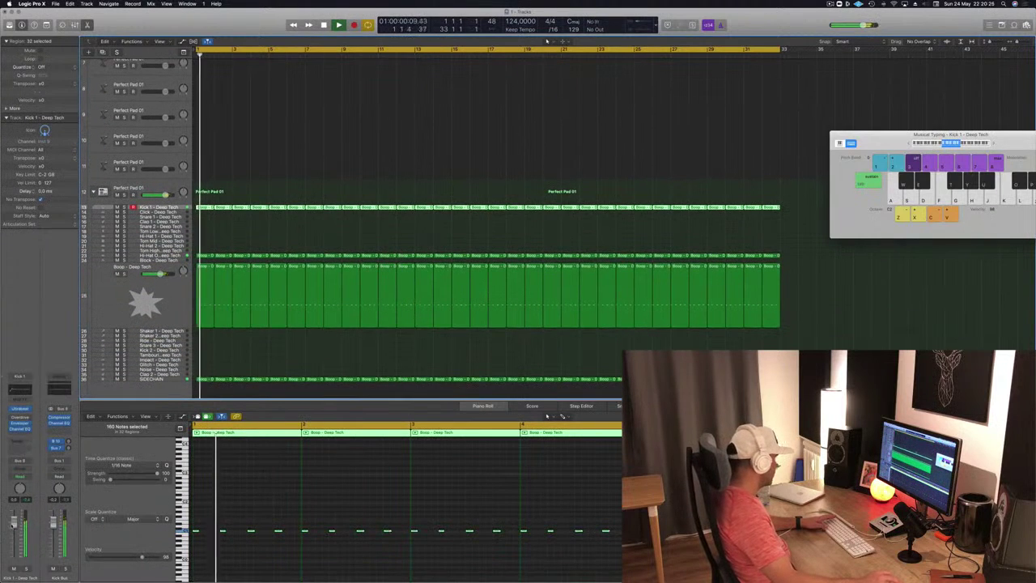
{"action": "key", "text": "space"}
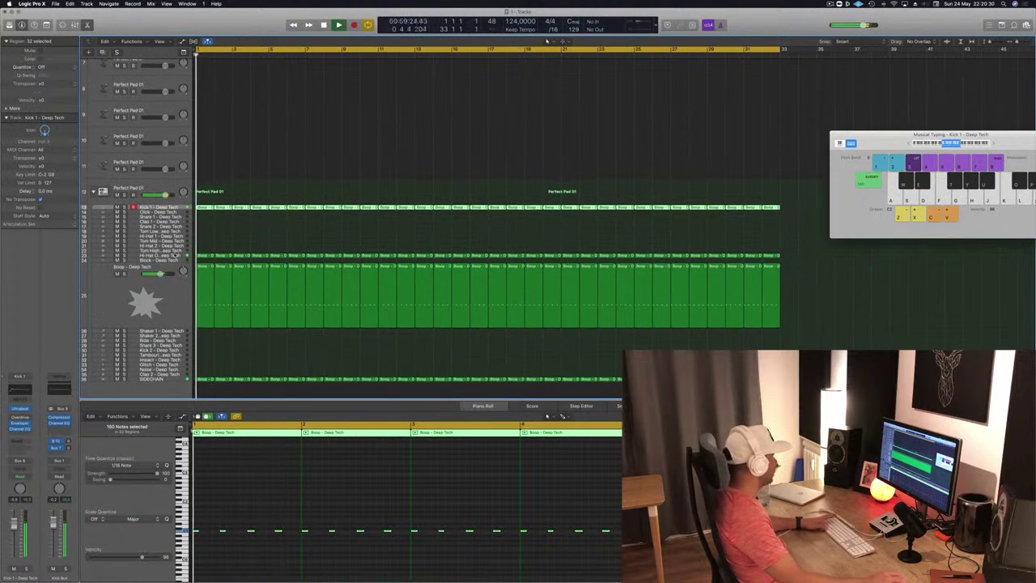
{"action": "left_click", "coordinate": [160, 255]}
{"action": "key", "text": "space"}
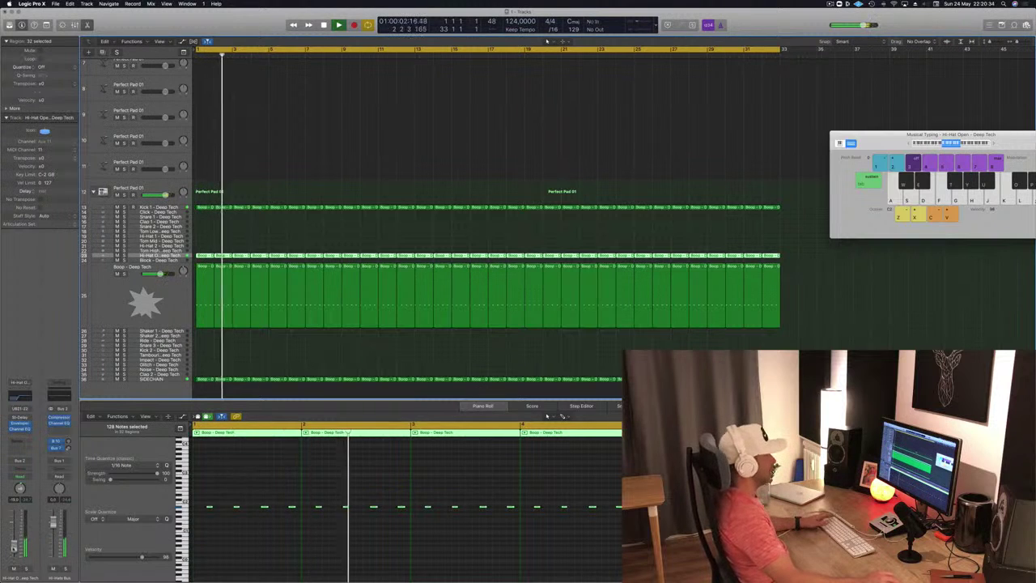
{"action": "scroll", "coordinate": [486, 227], "scroll_direction": "up", "scroll_amount": 5}
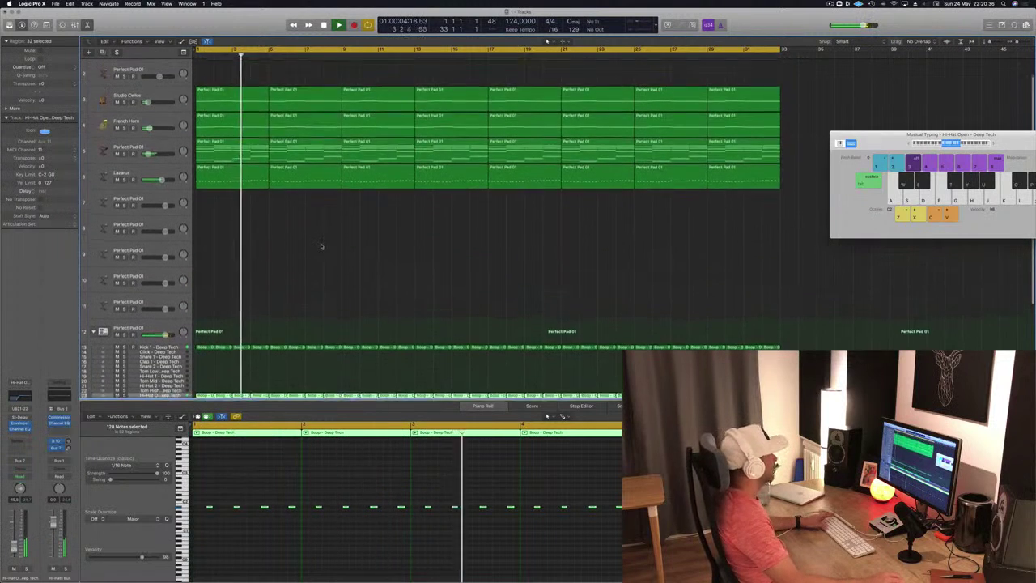
{"action": "left_click", "coordinate": [160, 131]}
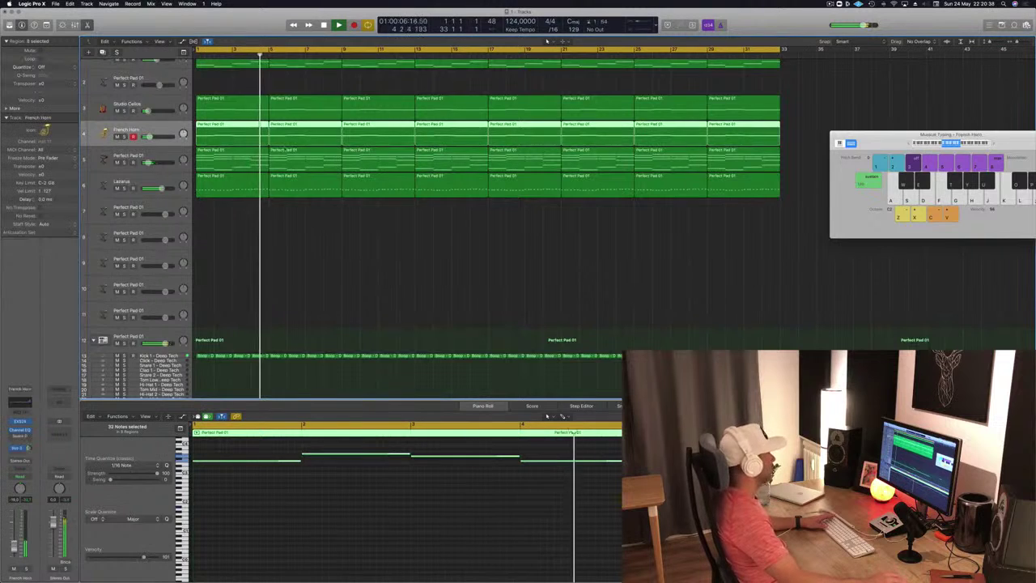
{"action": "scroll", "coordinate": [486, 227], "scroll_direction": "up", "scroll_amount": 1}
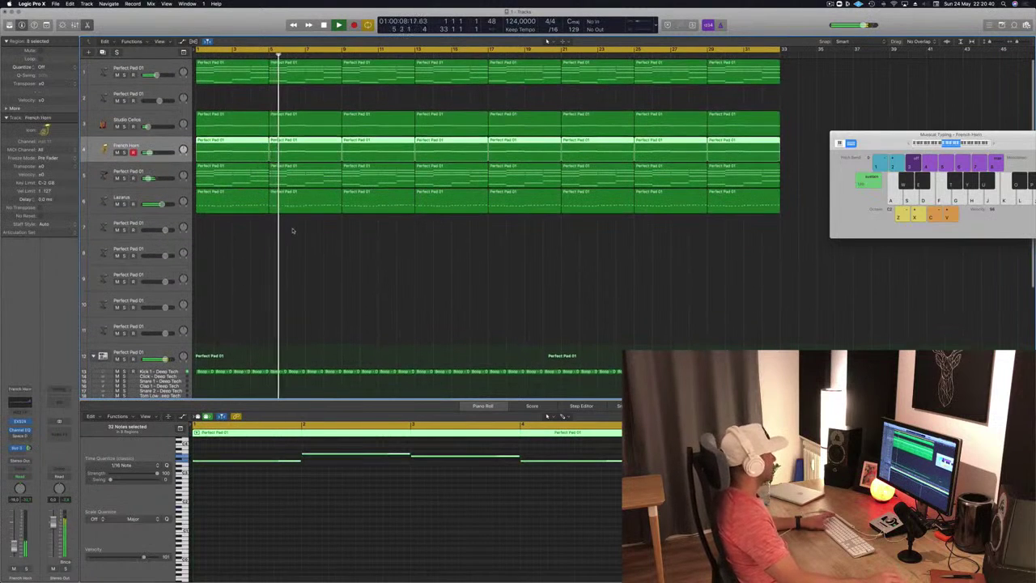
- Add a send to Bus 3 on the Perfect Pad 01 track 7 and restart playback from the beginning
{"action": "left_click", "coordinate": [160, 224]}
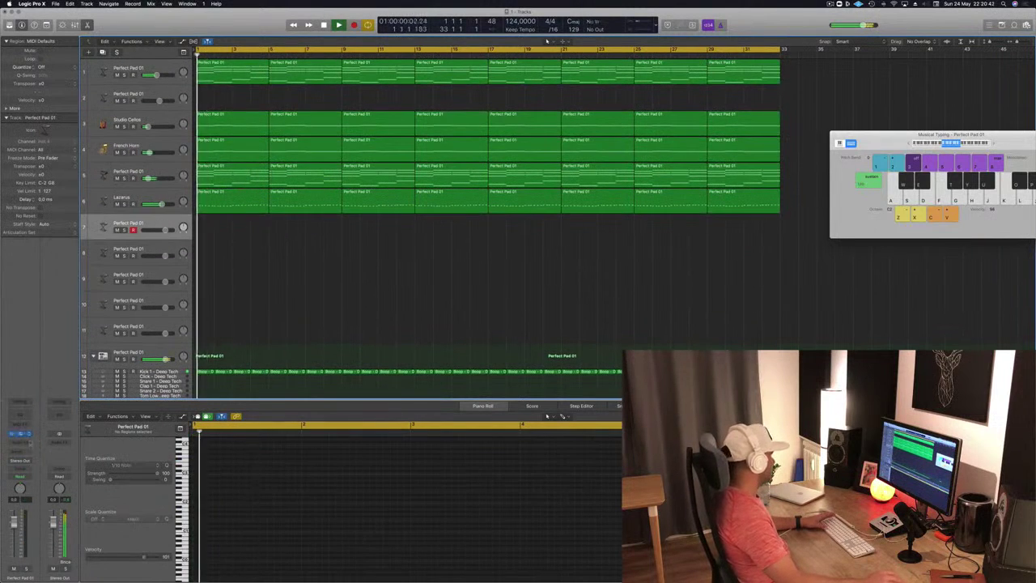
{"action": "left_click", "coordinate": [20, 453]}
{"action": "mouse_move", "coordinate": [32, 464]}
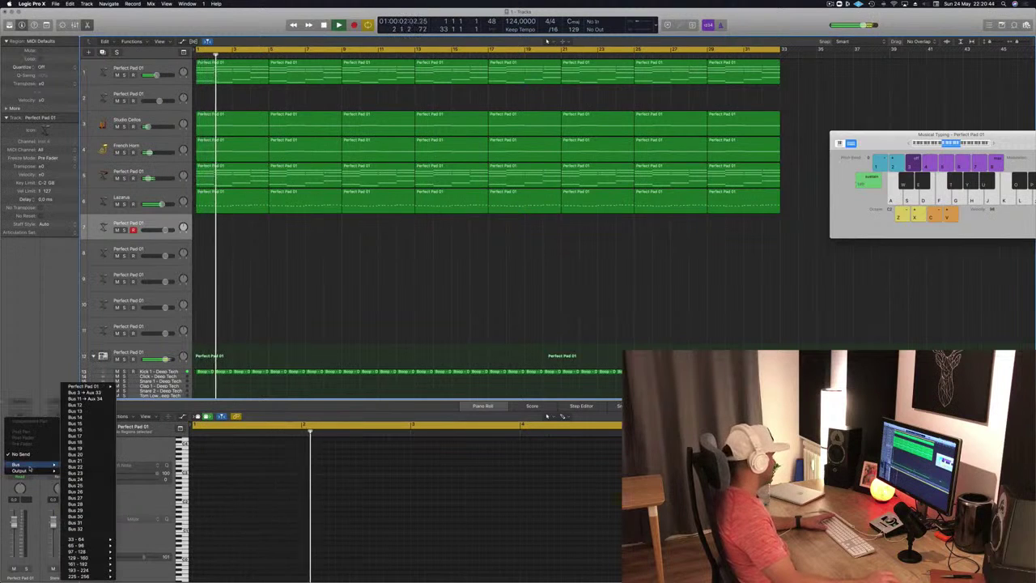
{"action": "left_click", "coordinate": [85, 392]}
{"action": "key", "text": "Return"}
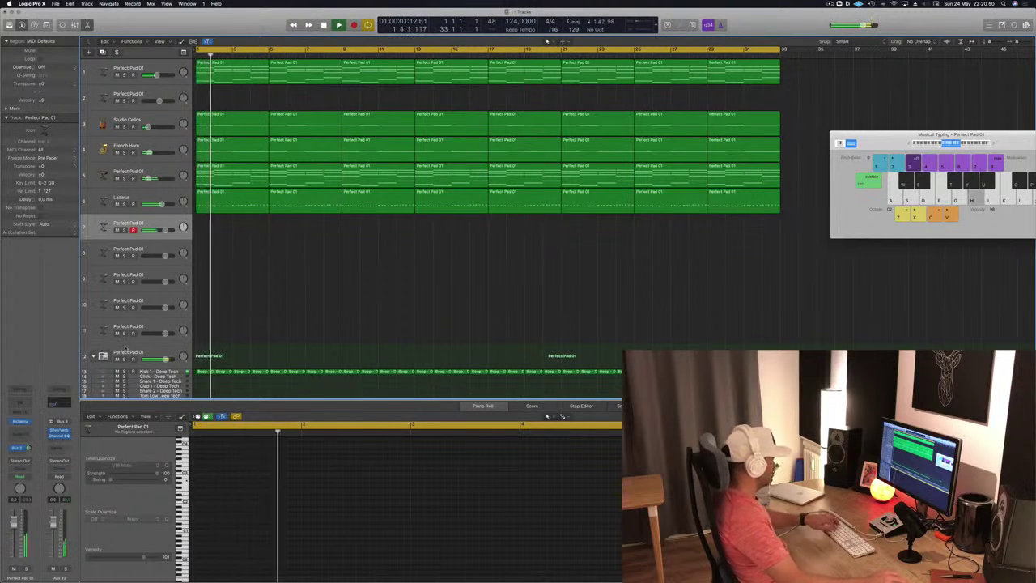
- Move the Musical Typing keyboard over the arrangement and add a second send on track 7 to Bus 12
{"action": "left_click_drag", "start_coordinate": [1027, 141], "coordinate": [786, 190]}
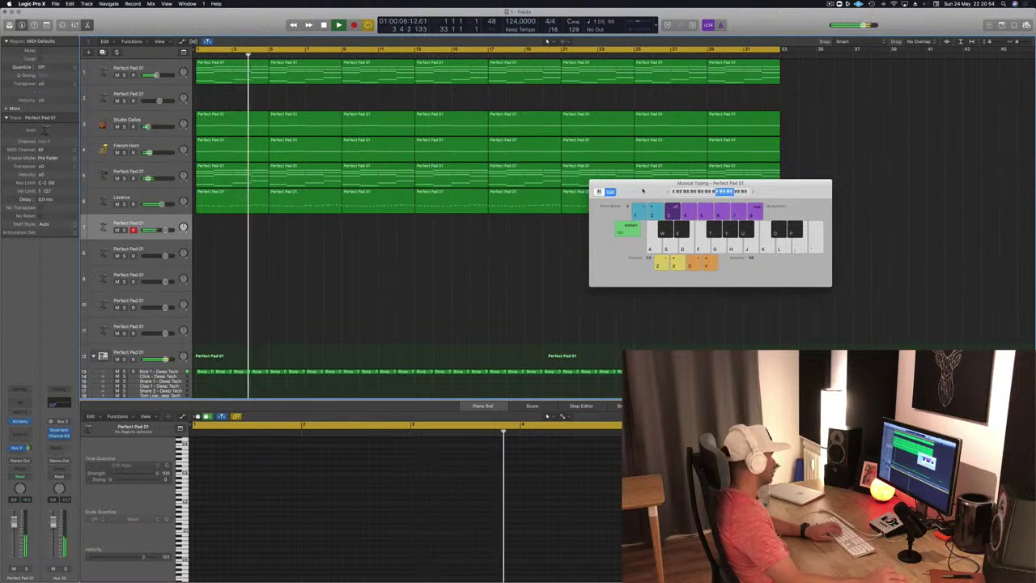
{"action": "left_click", "coordinate": [16, 450]}
{"action": "left_click", "coordinate": [27, 438]}
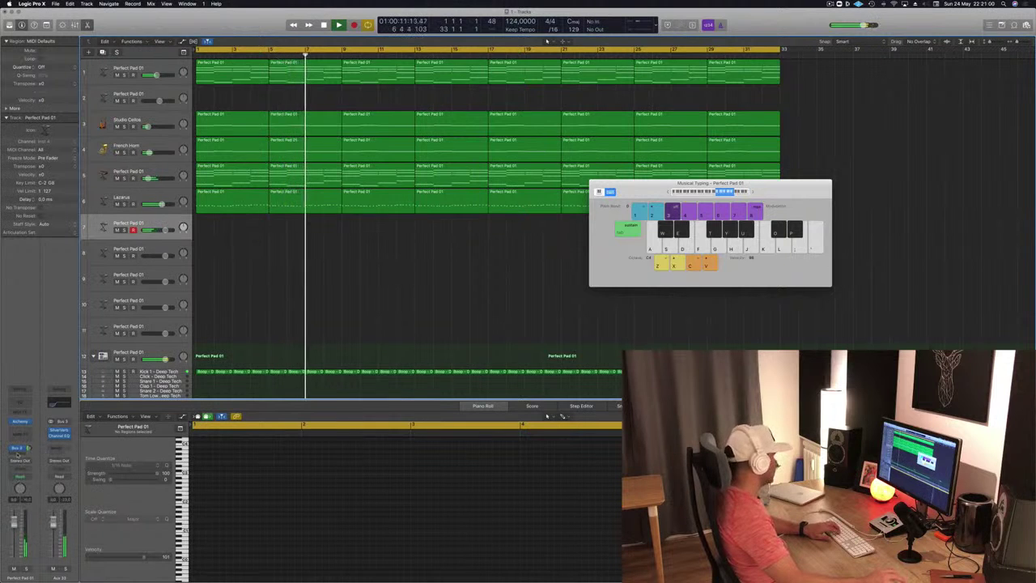
{"action": "left_click", "coordinate": [17, 454]}
{"action": "mouse_move", "coordinate": [18, 466]}
{"action": "left_click", "coordinate": [90, 406]}
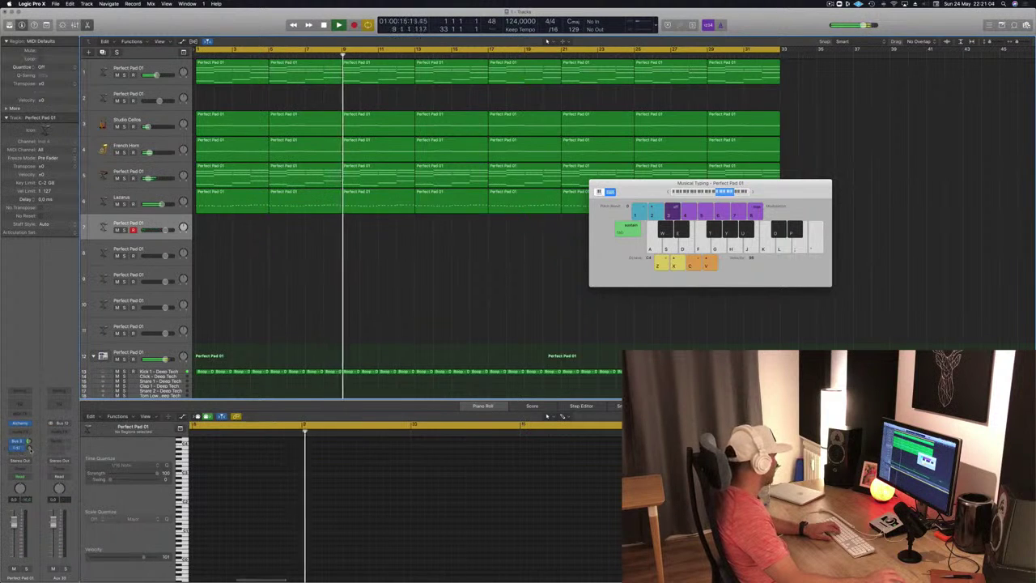
- Insert a stereo Tape Delay with the 1/8 Note Triplet preset on the Bus 12 aux and raise track 7's send to it
{"action": "left_click", "coordinate": [60, 432]}
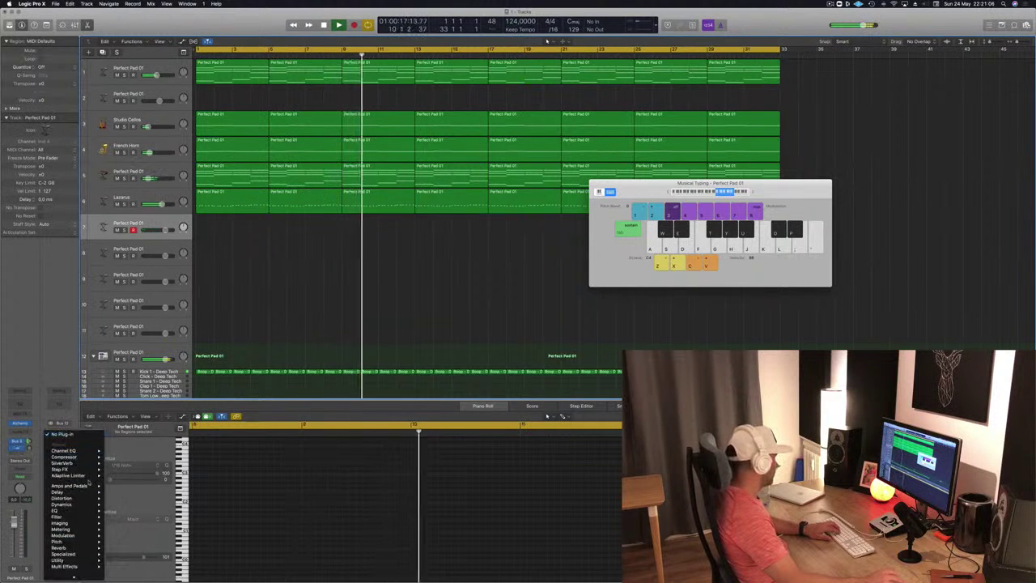
{"action": "mouse_move", "coordinate": [69, 491]}
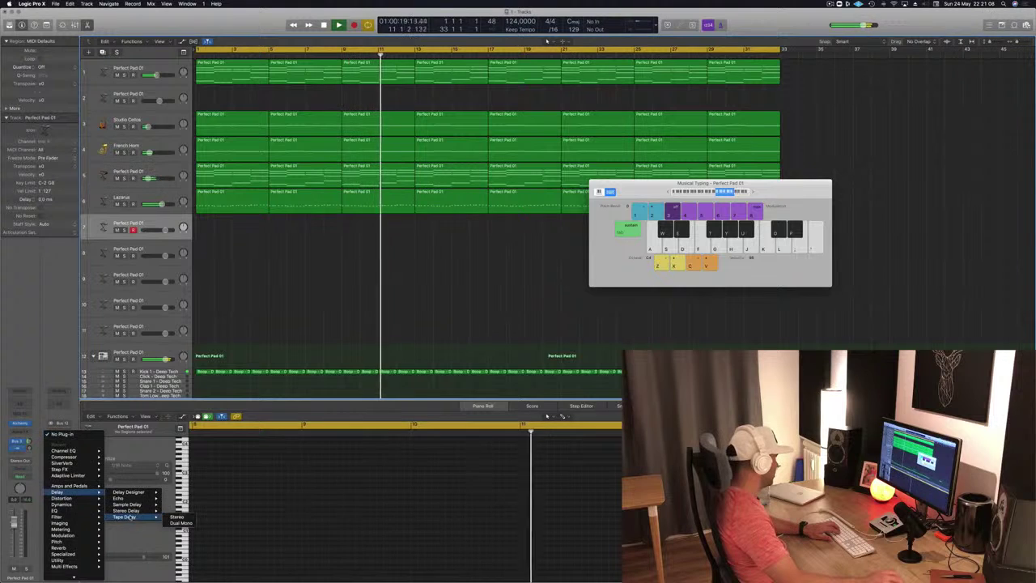
{"action": "left_click", "coordinate": [180, 512]}
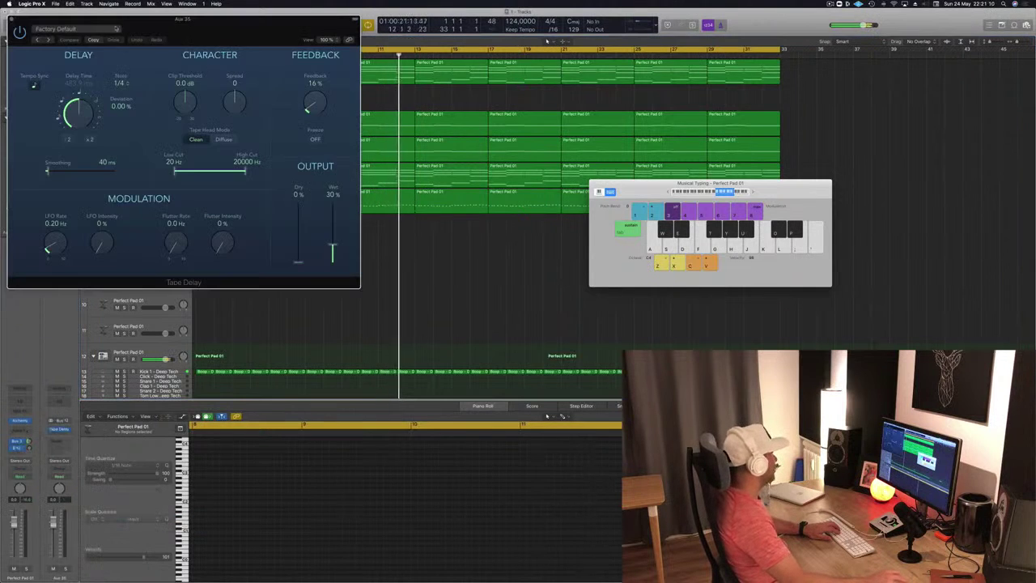
{"action": "left_click", "coordinate": [58, 29]}
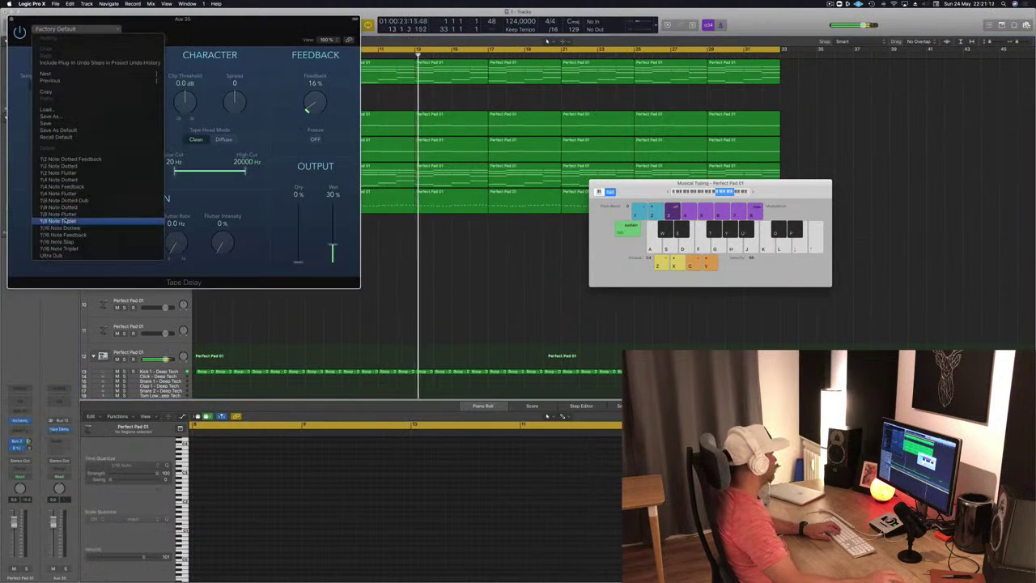
{"action": "left_click", "coordinate": [65, 221]}
{"action": "left_click_drag", "start_coordinate": [184, 18], "coordinate": [697, 46]}
{"action": "left_click_drag", "start_coordinate": [29, 447], "coordinate": [30, 445]}
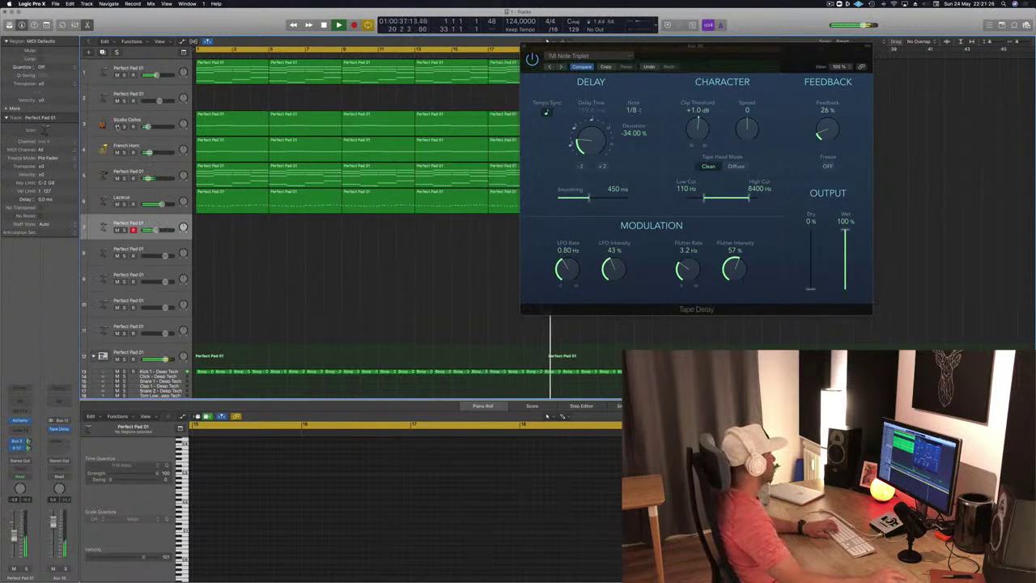
- Mute Studio Cellos and French Horn and open track 7's Alchemy instrument beside the Tape Delay
{"action": "left_click_drag", "start_coordinate": [117, 126], "coordinate": [118, 152]}
{"action": "left_click_drag", "start_coordinate": [694, 56], "coordinate": [742, 80]}
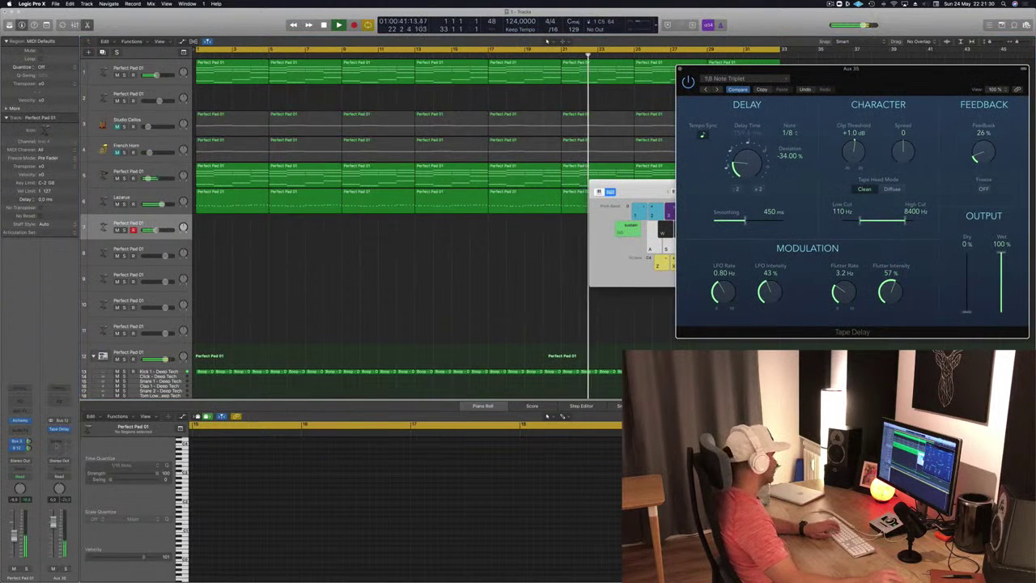
{"action": "left_click", "coordinate": [17, 421]}
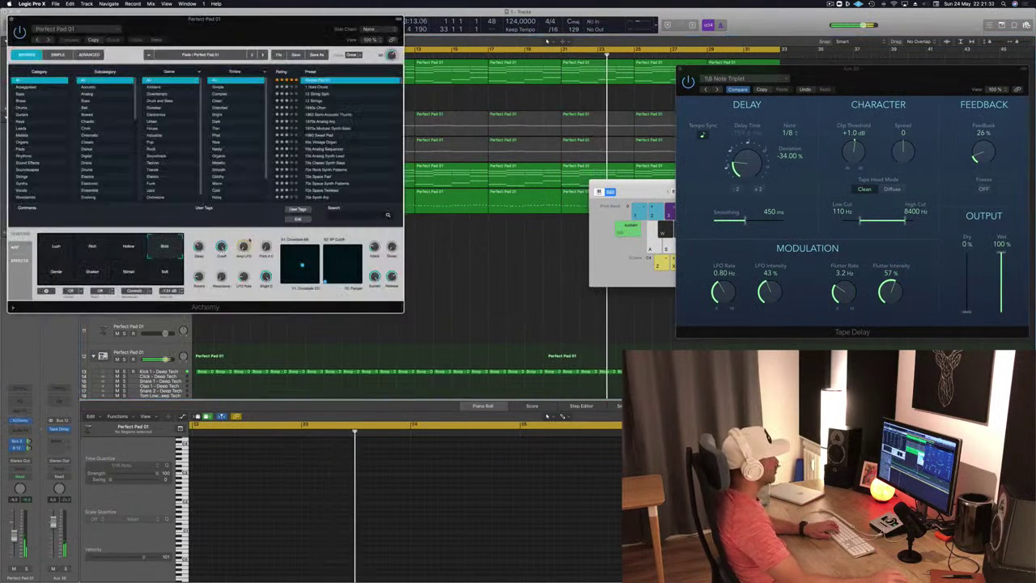
{"action": "left_click_drag", "start_coordinate": [329, 20], "coordinate": [621, 88]}
- Try the Gentle variation, Brittle with Deep Metallic, and Deeper Emotion with Vocal in track 7's Alchemy
{"action": "left_click", "coordinate": [417, 342]}
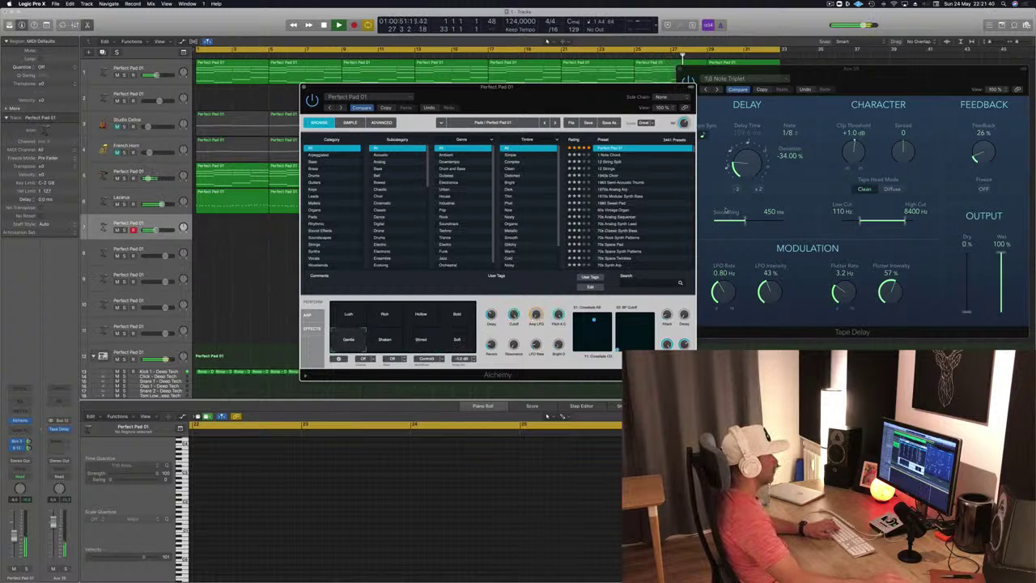
{"action": "scroll", "coordinate": [680, 181], "scroll_direction": "up", "scroll_amount": 2}
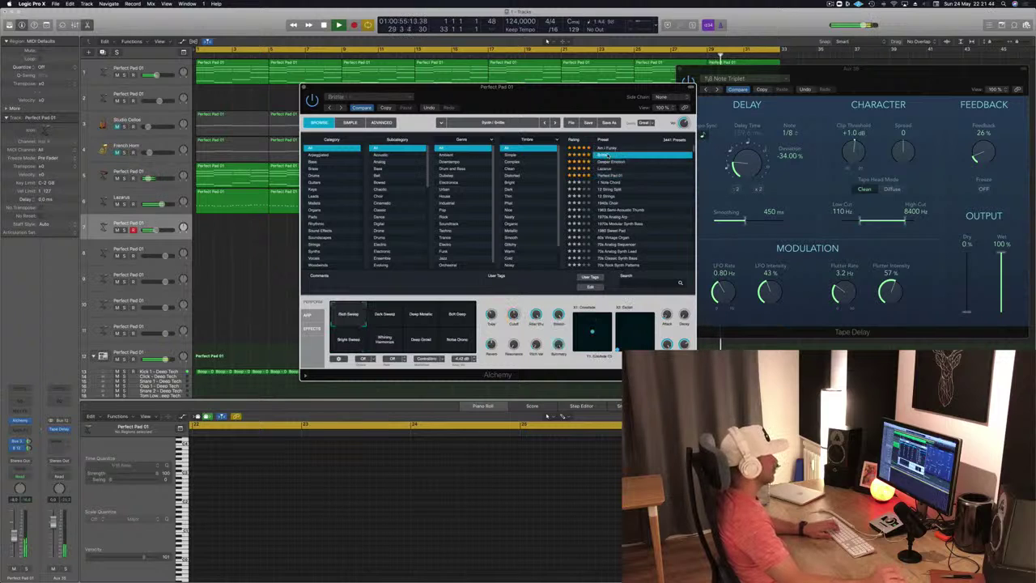
{"action": "left_click", "coordinate": [418, 320]}
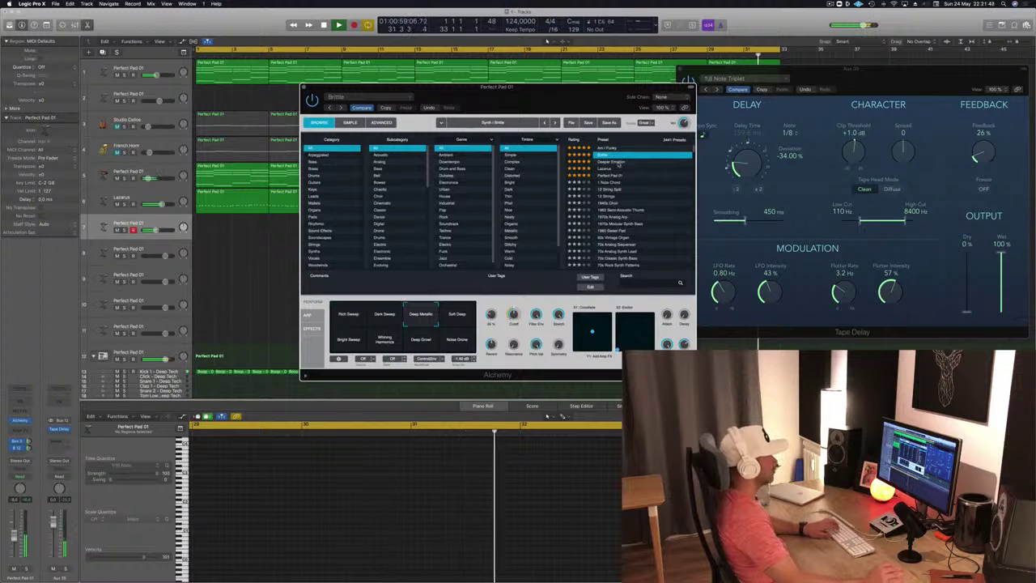
{"action": "left_click", "coordinate": [619, 163]}
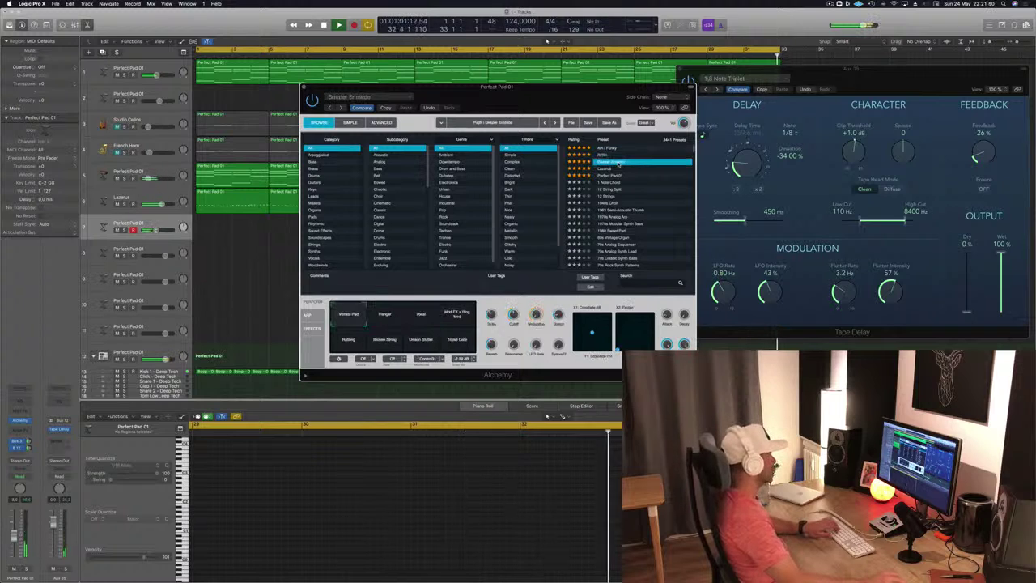
{"action": "left_click", "coordinate": [422, 317]}
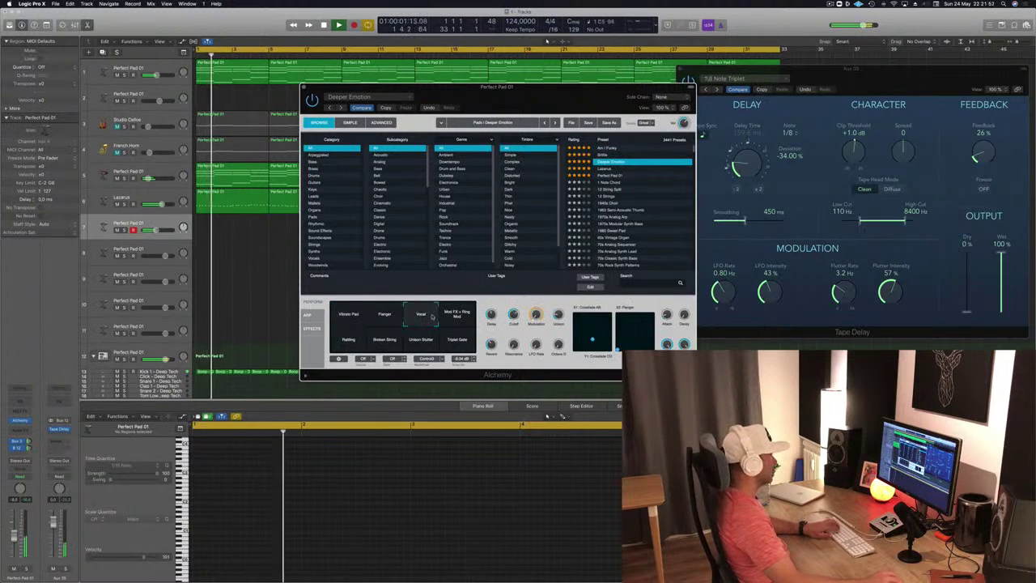
- Try Deeper Emotion in a lower octave and with its Rattling, Broken String and Vibrato Pad variations
{"action": "left_click_drag", "start_coordinate": [558, 98], "coordinate": [412, 163]}
{"action": "left_click", "coordinate": [641, 192]}
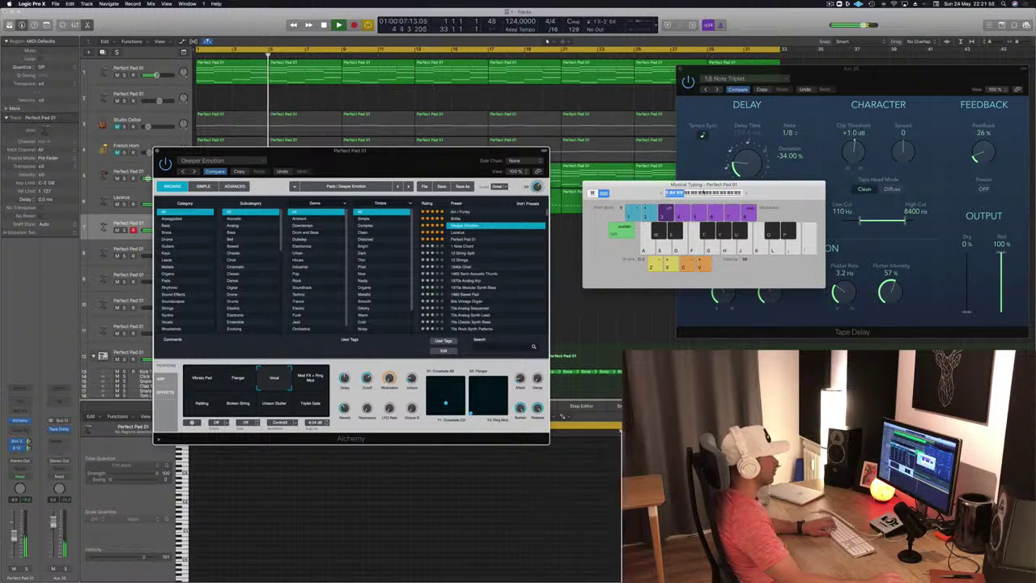
{"action": "left_click_drag", "start_coordinate": [406, 162], "coordinate": [764, 184]}
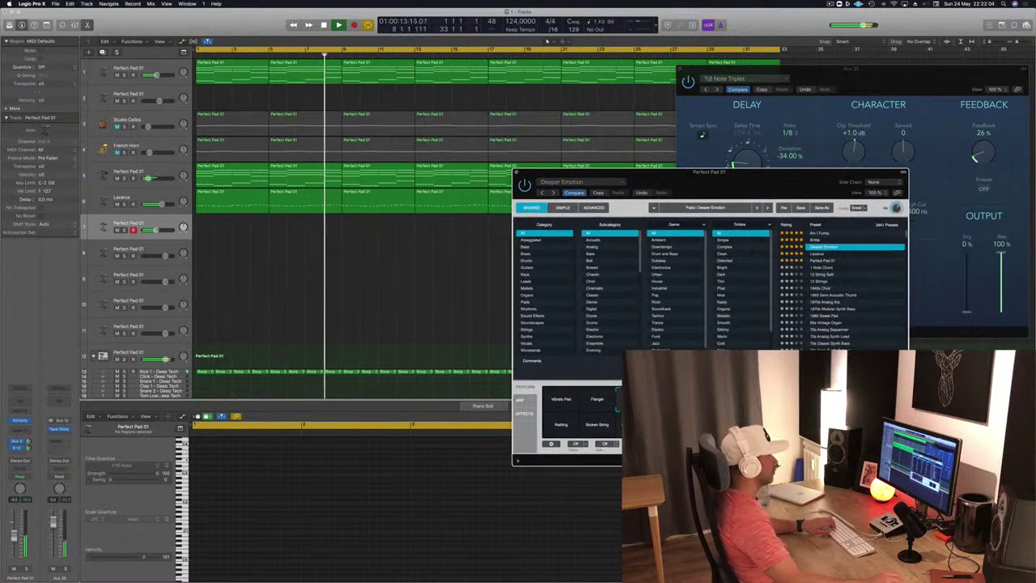
{"action": "left_click", "coordinate": [562, 424]}
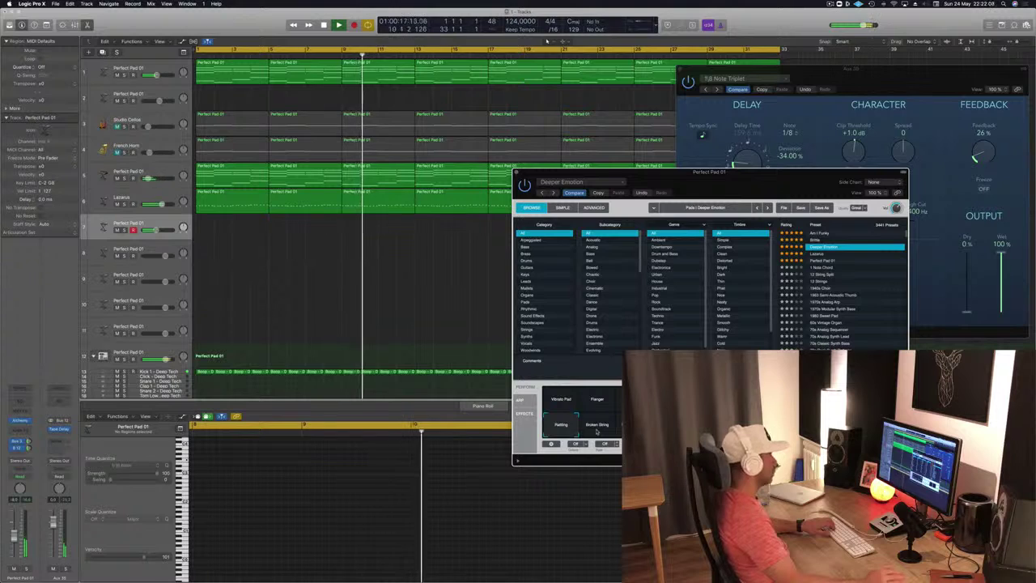
{"action": "left_click", "coordinate": [597, 427]}
{"action": "left_click", "coordinate": [559, 398]}
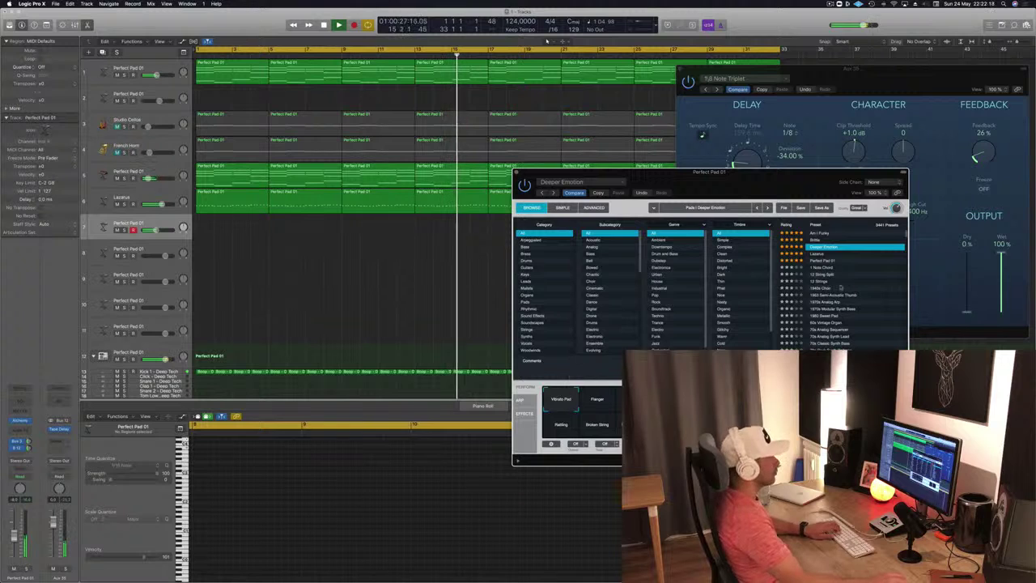
{"action": "left_click", "coordinate": [633, 402]}
- Load the Perfect Pad 01 preset and record a melody on track 7 from bar 1 to bar 13
{"action": "left_click", "coordinate": [822, 260]}
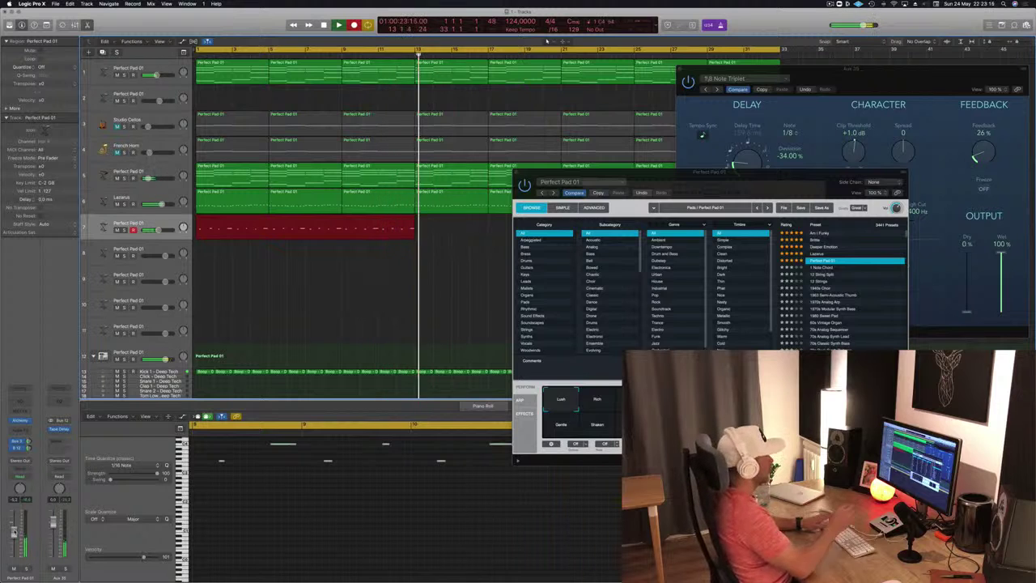
{"action": "key", "text": "space"}
{"action": "key", "text": "space"}
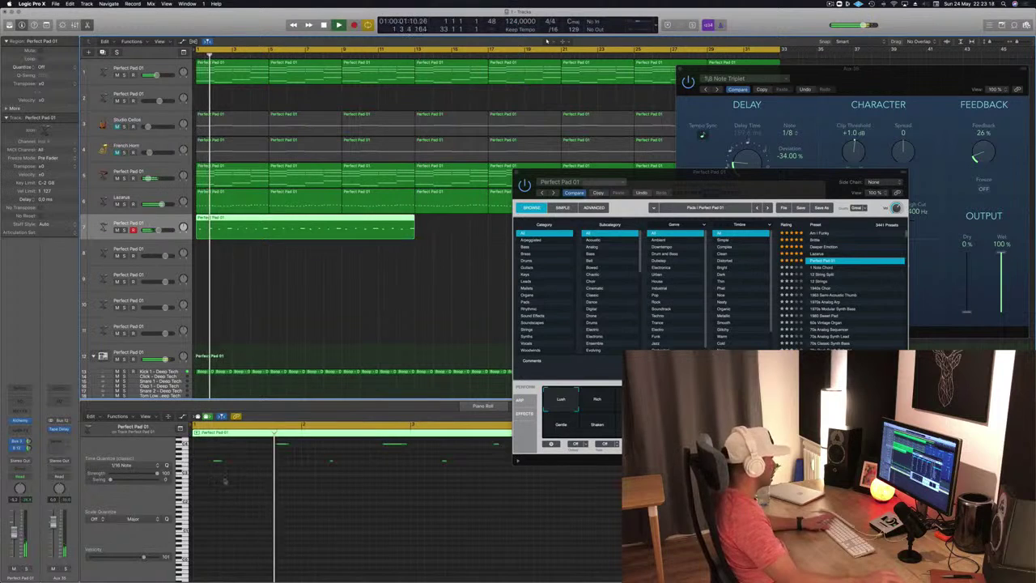
- Quantize all notes of the recorded track 7 region to 1/16 notes
{"action": "scroll", "coordinate": [270, 490], "scroll_direction": "up", "scroll_amount": 2}
{"action": "left_click", "coordinate": [268, 508]}
{"action": "key", "text": "super+a"}
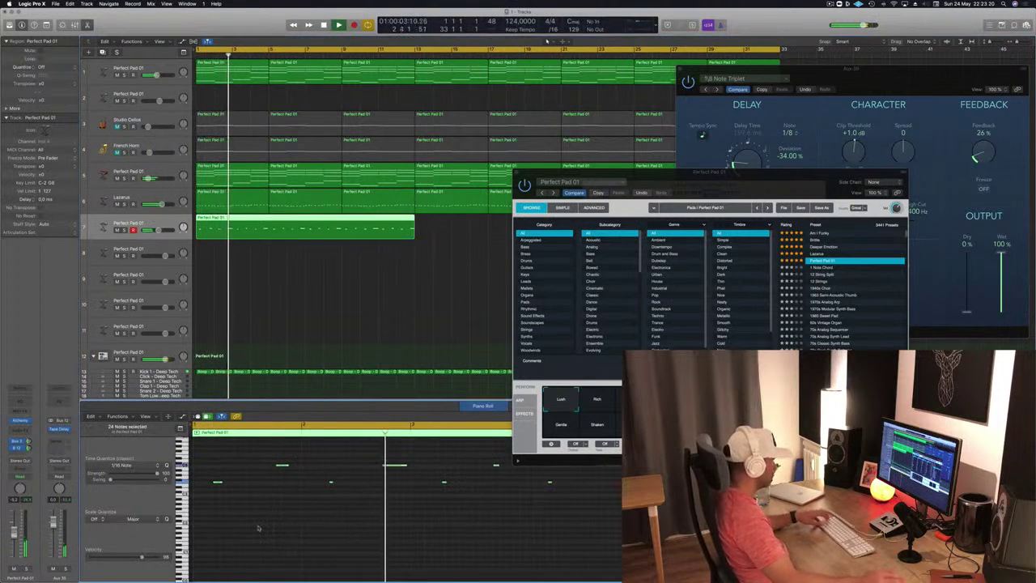
{"action": "key", "text": "q"}
{"action": "left_click", "coordinate": [269, 533]}
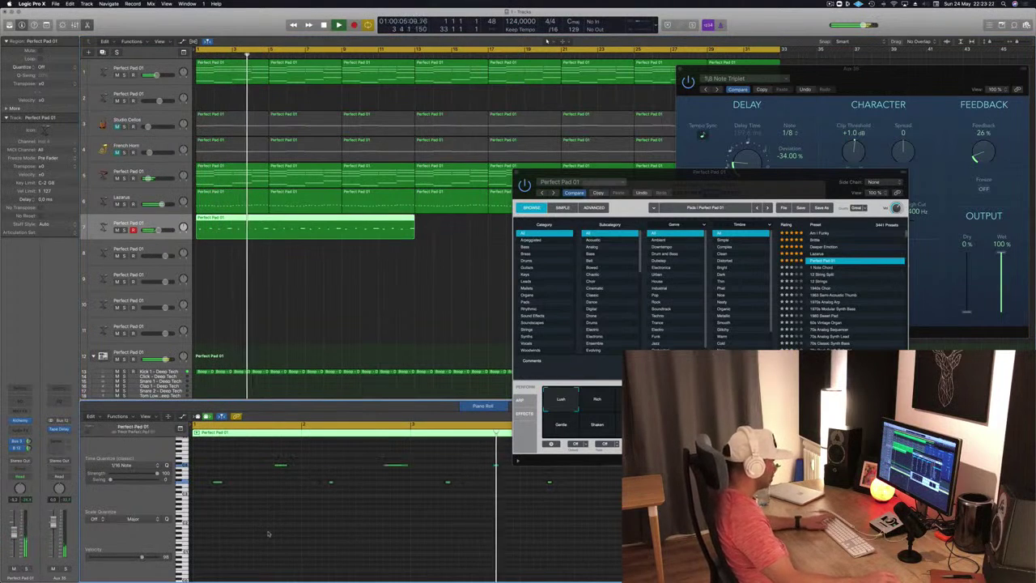
- Split the recorded region on track 7 at bar 5 and delete its first four bars
{"action": "key", "text": "super+Left"}
{"action": "key", "text": "super+Left"}
{"action": "key", "text": "super+Left"}
{"action": "key", "text": "super+Left"}
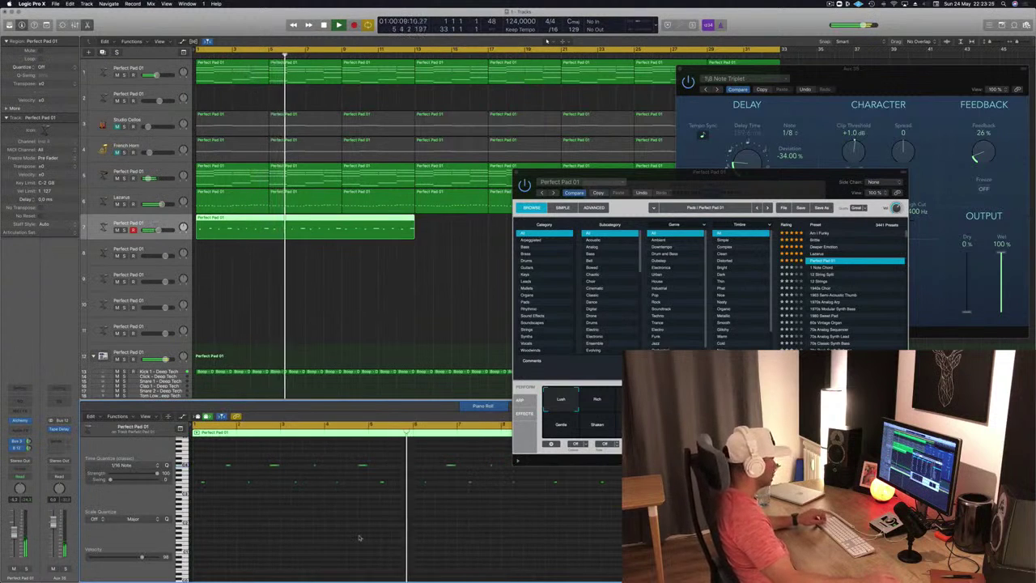
{"action": "key", "text": "space"}
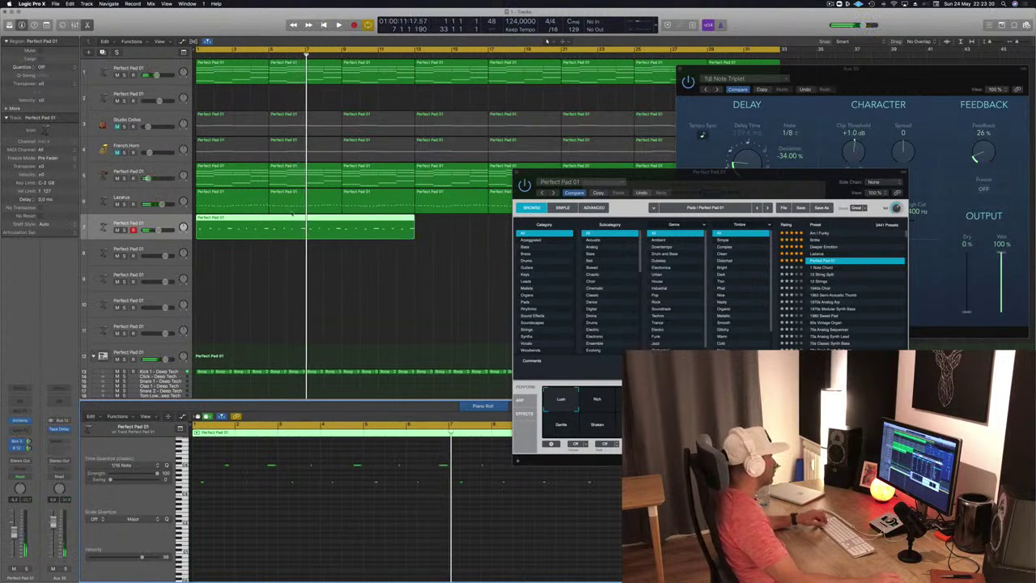
{"action": "key", "text": "Return"}
{"action": "key", "text": "space"}
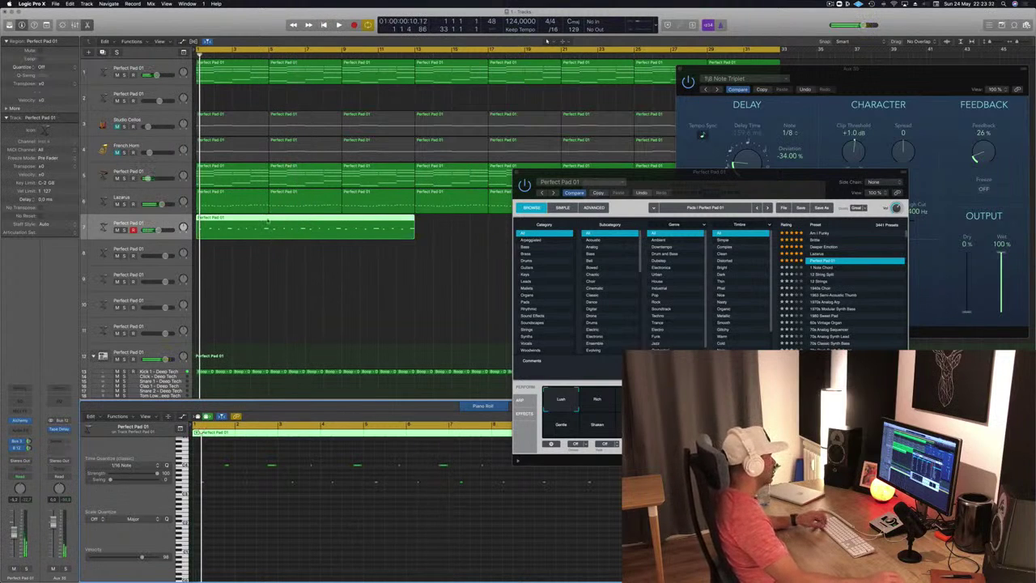
{"action": "left_click", "coordinate": [268, 222]}
{"action": "left_click", "coordinate": [250, 227]}
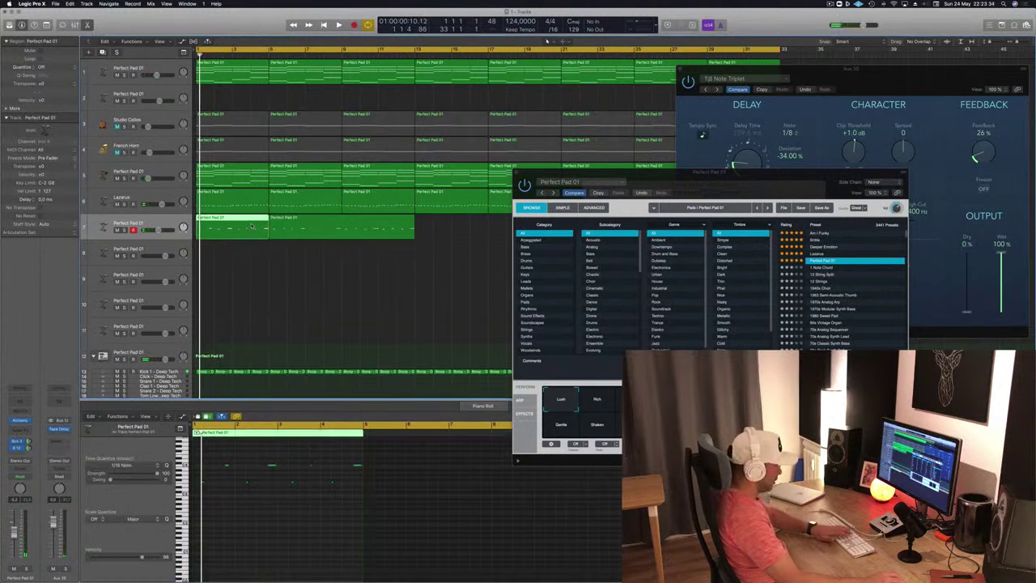
{"action": "key", "text": "Delete"}
- Move the remaining track 7 region to bar 1 and play it back from the start
{"action": "left_click_drag", "start_coordinate": [328, 228], "coordinate": [253, 228]}
{"action": "left_click", "coordinate": [280, 528]}
{"action": "key", "text": "space"}
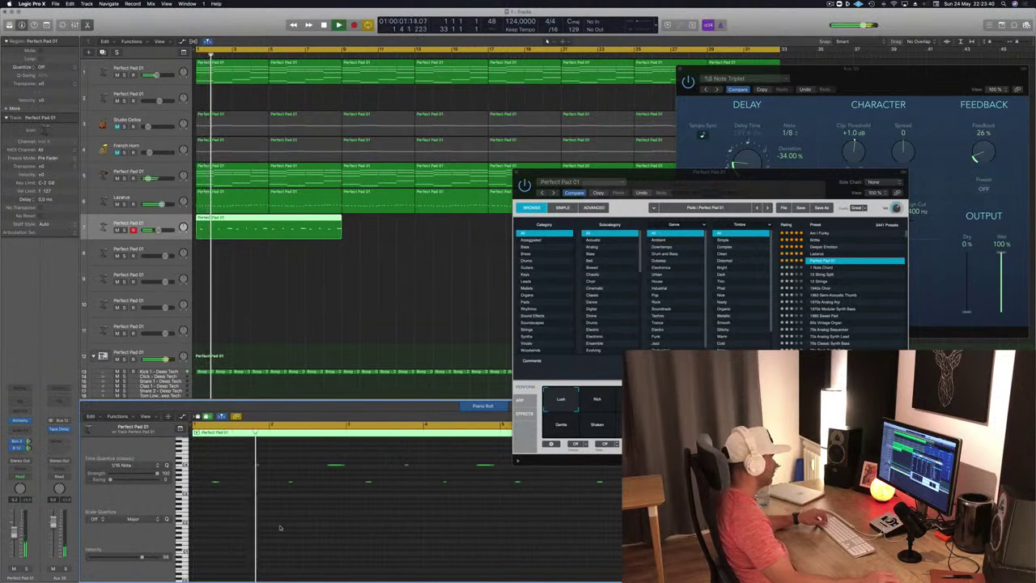
{"action": "key", "text": "Return"}
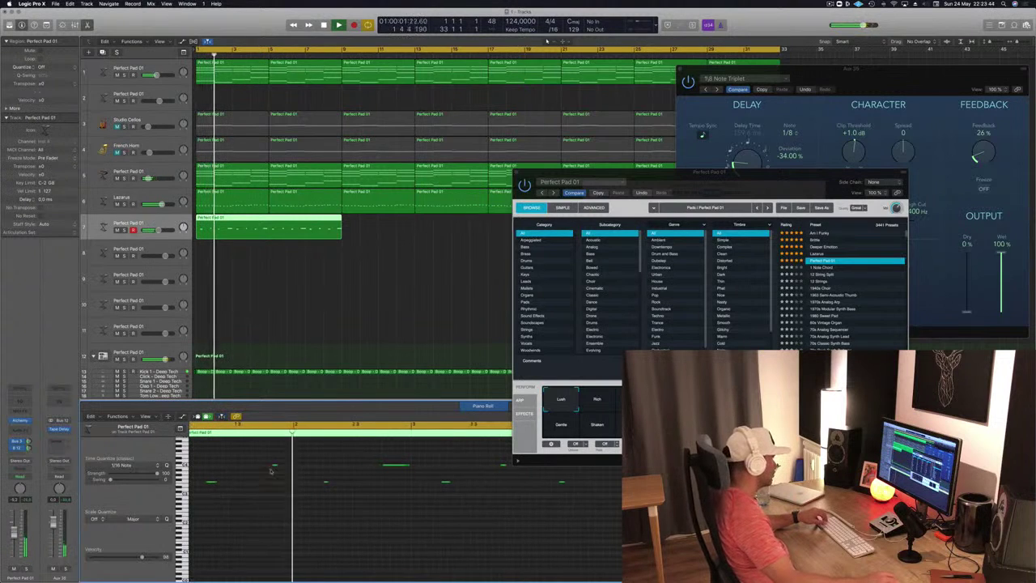
- Select the short upper note just before bar 2 in the piano roll and replay the melody from the start
{"action": "left_click_drag", "start_coordinate": [277, 466], "coordinate": [269, 465]}
{"action": "key", "text": "Return"}
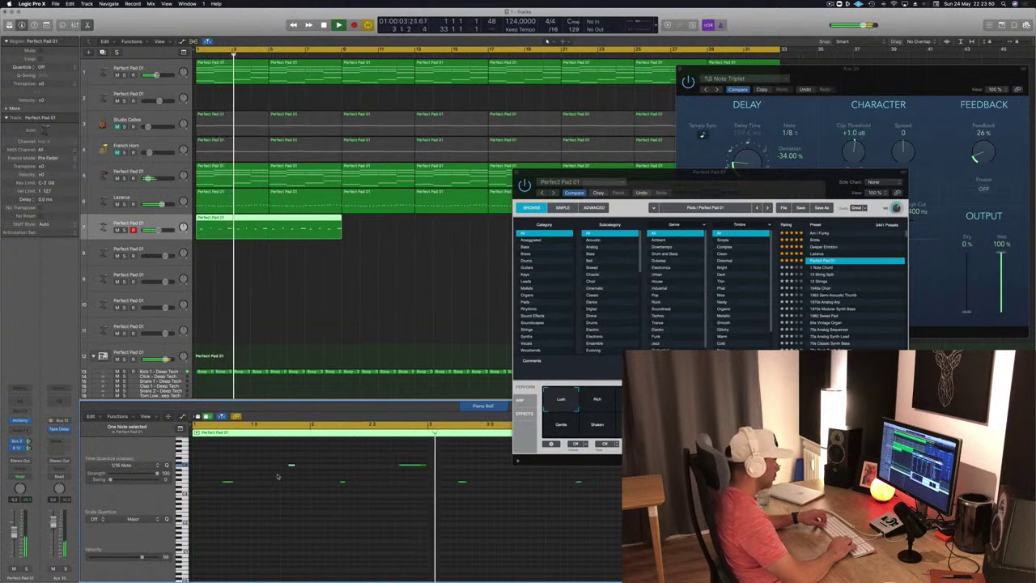
- Shorten the melody region on track 7 to four bars, ending at bar 5, and play it from the start
{"action": "left_click_drag", "start_coordinate": [757, 173], "coordinate": [927, 135]}
{"action": "key", "text": "super+Left"}
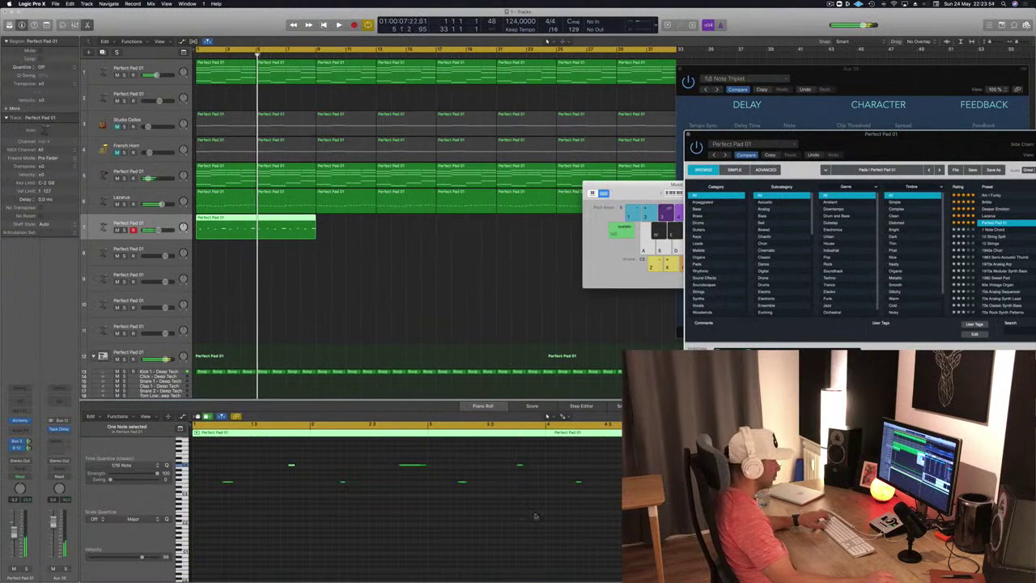
{"action": "left_click", "coordinate": [548, 416]}
{"action": "key", "text": "Return"}
{"action": "key", "text": "space"}
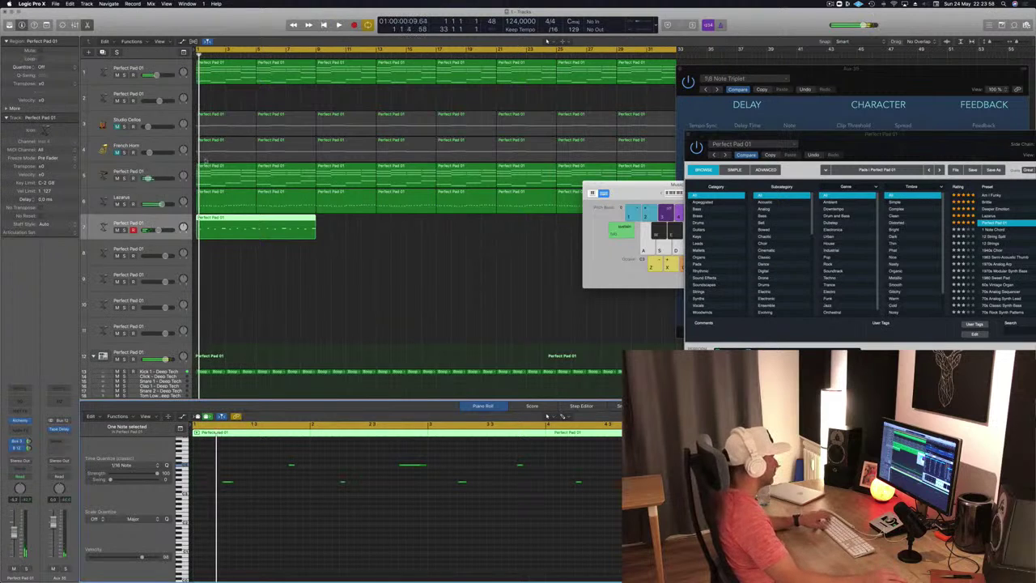
{"action": "left_click_drag", "start_coordinate": [315, 234], "coordinate": [258, 234]}
{"action": "key", "text": "space"}
{"action": "left_click", "coordinate": [234, 223]}
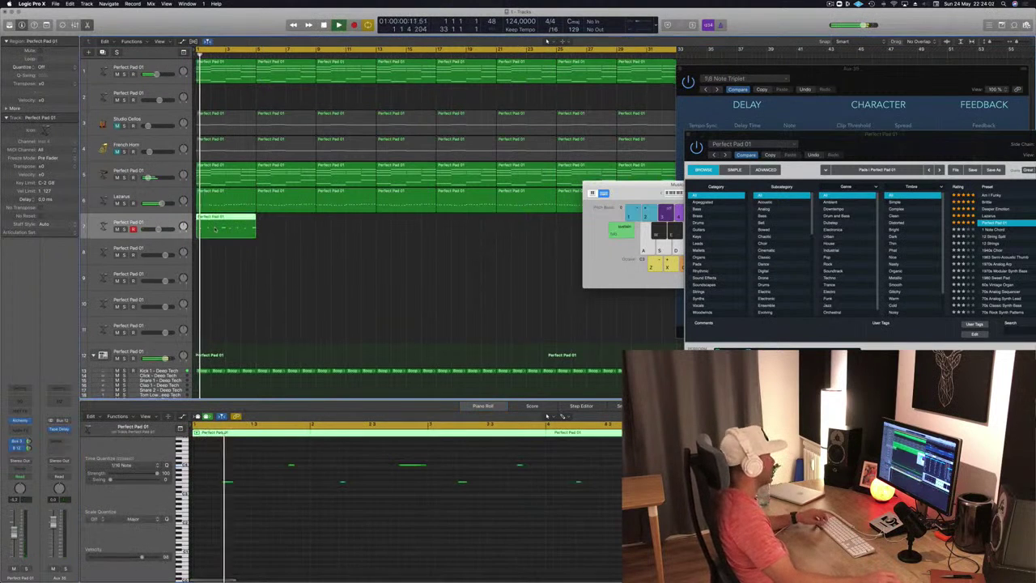
- Try earlier start positions for the melody's first low note, replaying from the start to judge the timing
{"action": "left_click", "coordinate": [214, 495]}
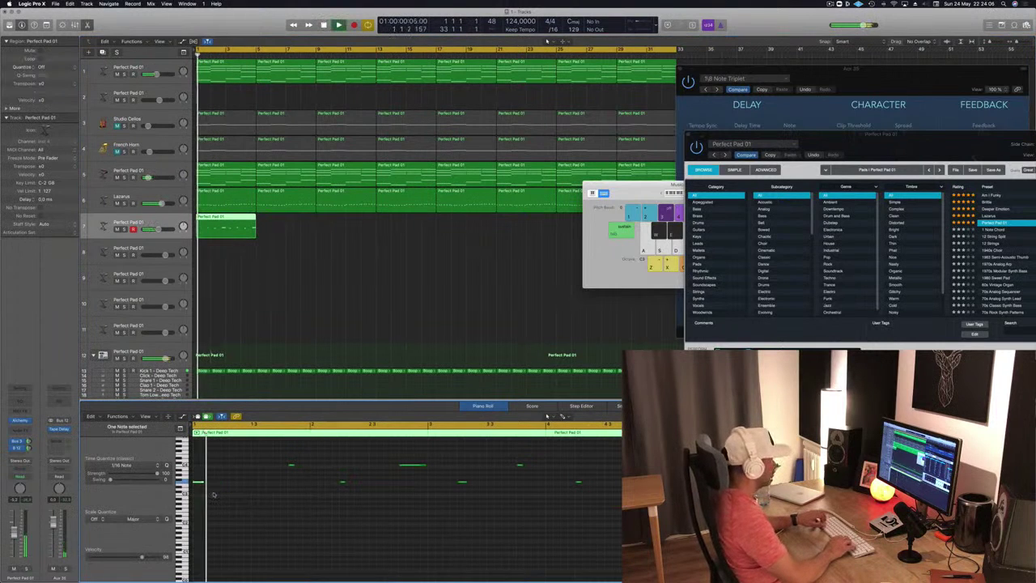
{"action": "key", "text": "Return"}
{"action": "key", "text": "alt+Right"}
{"action": "key", "text": "alt+Right"}
{"action": "key", "text": "alt+Right"}
{"action": "key", "text": "Return"}
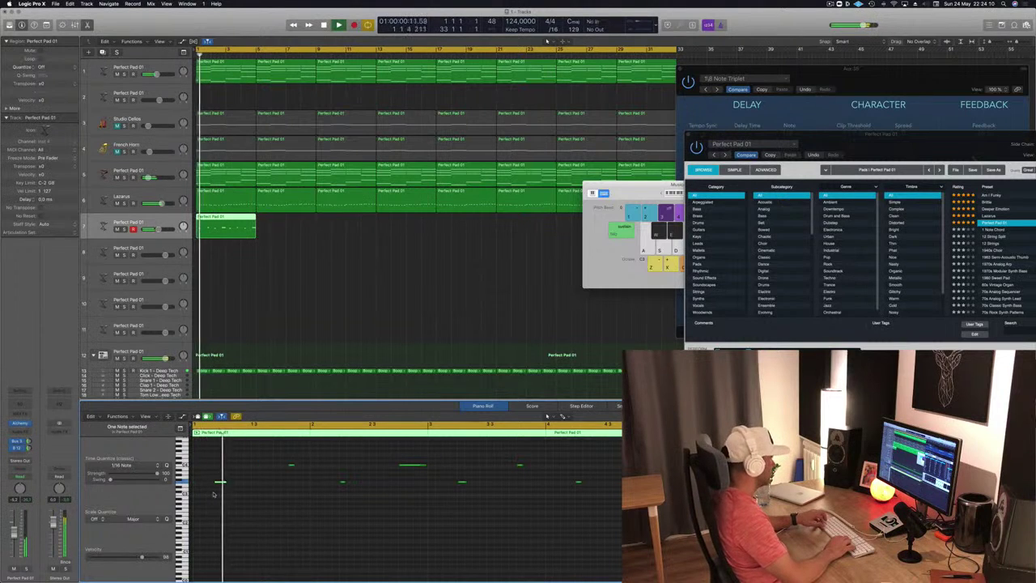
{"action": "key", "text": "alt+Right"}
{"action": "key", "text": "Return"}
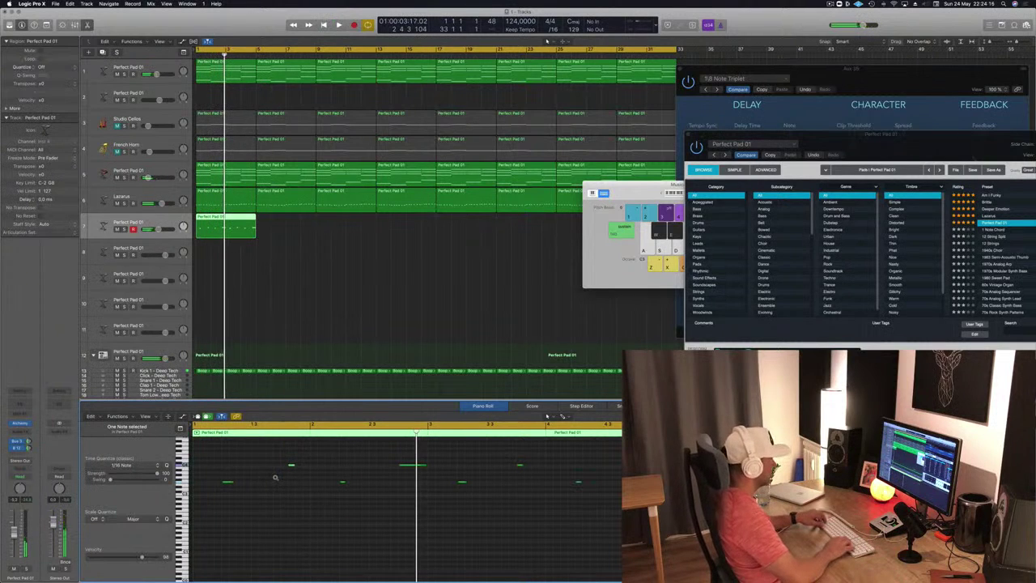
- Nudge the short upper note just before bar 2 slightly earlier and play the melody from the start
{"action": "key", "text": "Return"}
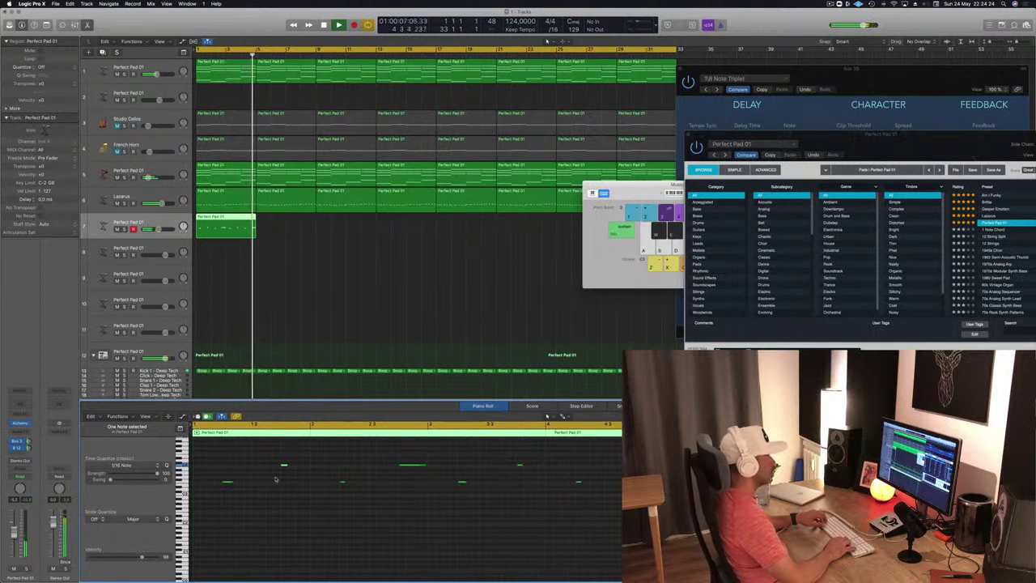
{"action": "key", "text": "space"}
- Copy the four-bar melody region on track 7 to bars 5, 9 and 13, and delete the stray region ending at bar 33
{"action": "left_click_drag", "start_coordinate": [225, 228], "coordinate": [285, 226]}
{"action": "left_click_drag", "start_coordinate": [378, 221], "coordinate": [349, 226]}
{"action": "left_click_drag", "start_coordinate": [653, 191], "coordinate": [906, 199]}
{"action": "key", "text": "super+Left"}
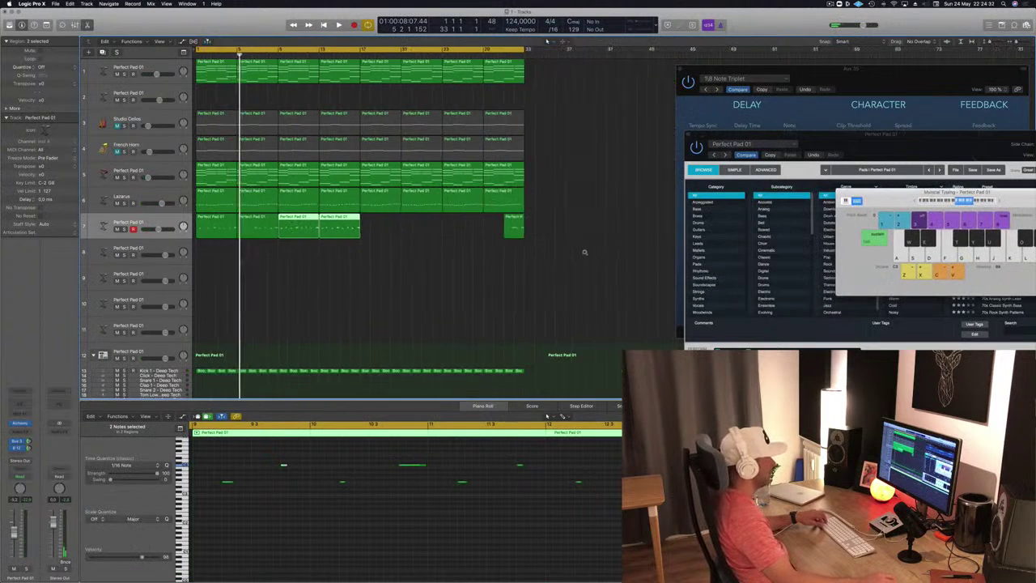
{"action": "left_click_drag", "start_coordinate": [478, 236], "coordinate": [542, 231]}
{"action": "key", "text": "Delete"}
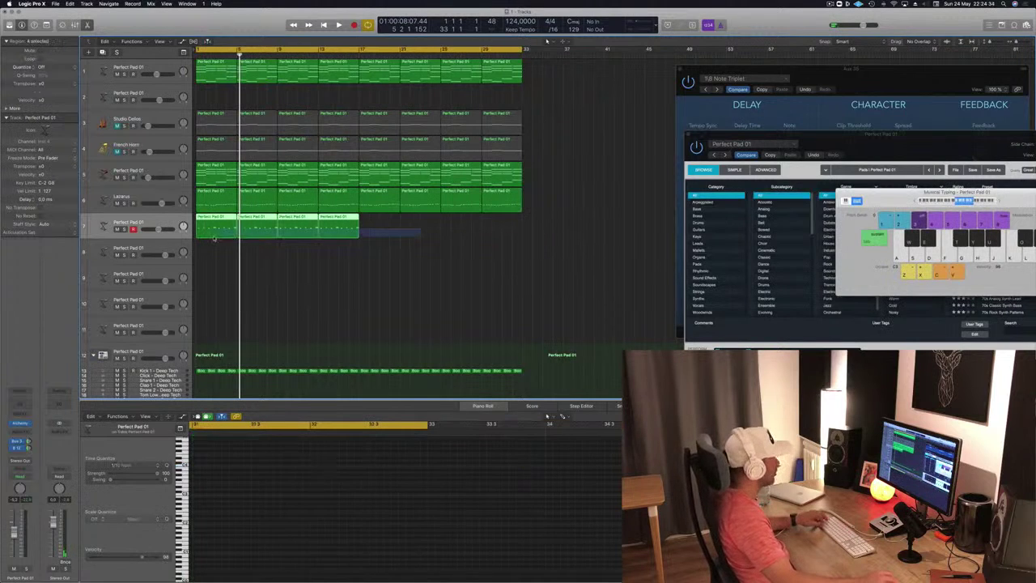
- Copy the four melody regions on track 7 to bar 17 to fill the track up to bar 33, and play from the start
{"action": "left_click_drag", "start_coordinate": [464, 235], "coordinate": [198, 215]}
{"action": "left_click_drag", "start_coordinate": [292, 224], "coordinate": [372, 219]}
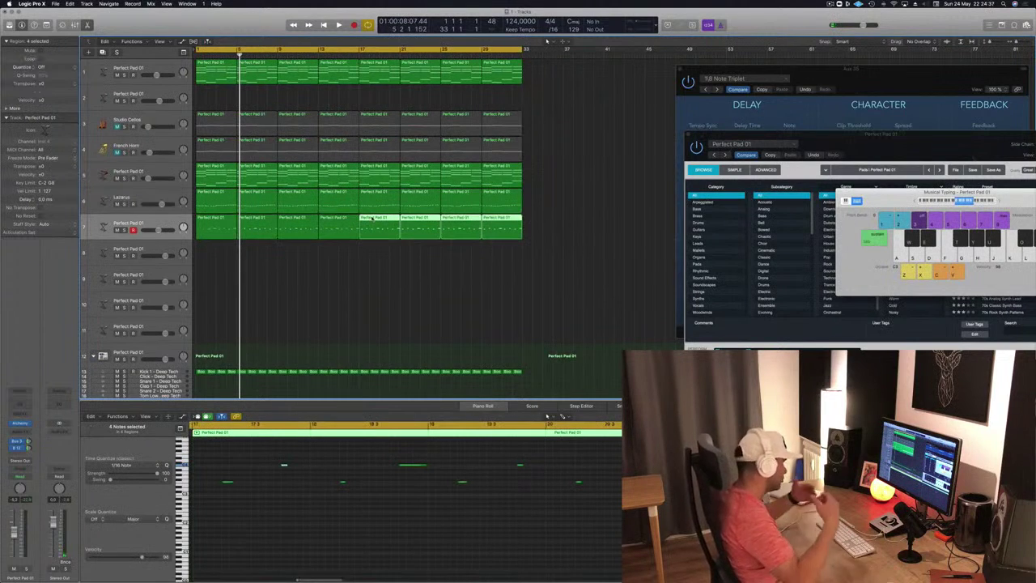
{"action": "left_click", "coordinate": [331, 290]}
{"action": "key", "text": "space"}
{"action": "key", "text": "super+Right"}
{"action": "key", "text": "super+Right"}
{"action": "key", "text": "super+Left"}
{"action": "key", "text": "super+Left"}
{"action": "key", "text": "Return"}
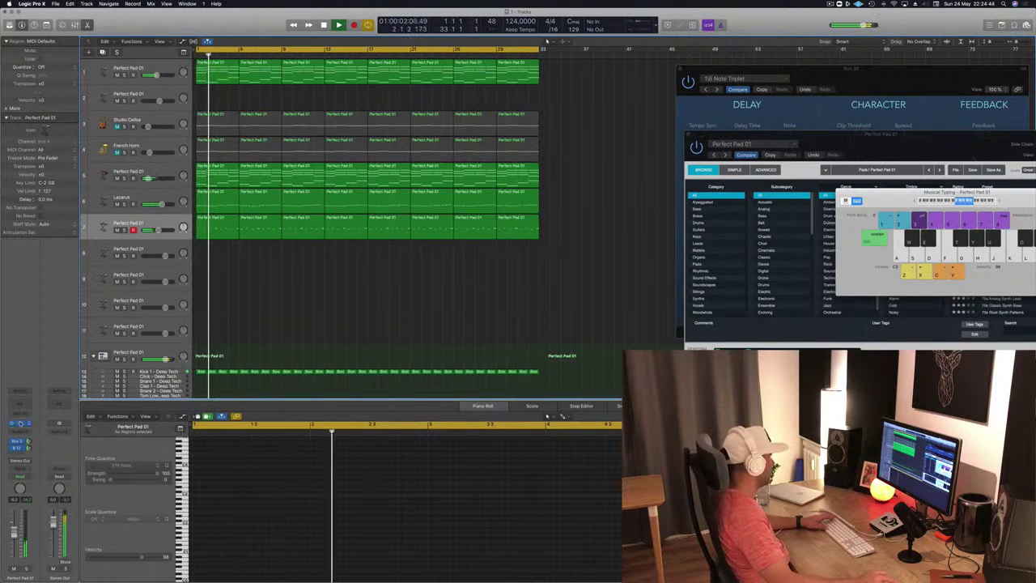
- Open the melody track's Alchemy instrument and audition the Rich, Hollow, Bold, Gentle, Shaken, Stirred and Soft performance variations during playback
{"action": "left_click", "coordinate": [20, 424]}
{"action": "left_click", "coordinate": [21, 424]}
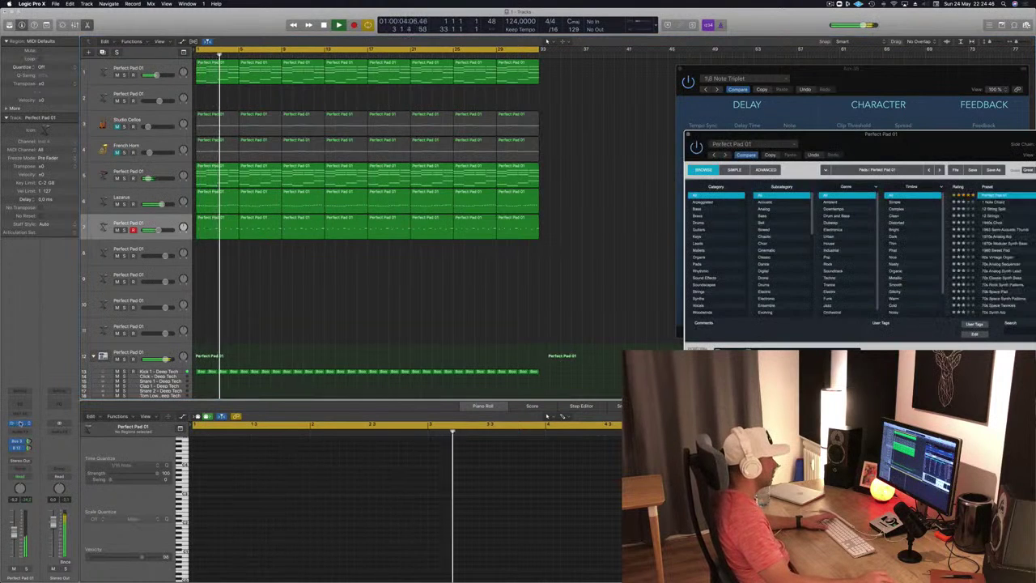
{"action": "left_click_drag", "start_coordinate": [865, 153], "coordinate": [530, 188]}
{"action": "left_click", "coordinate": [435, 396]}
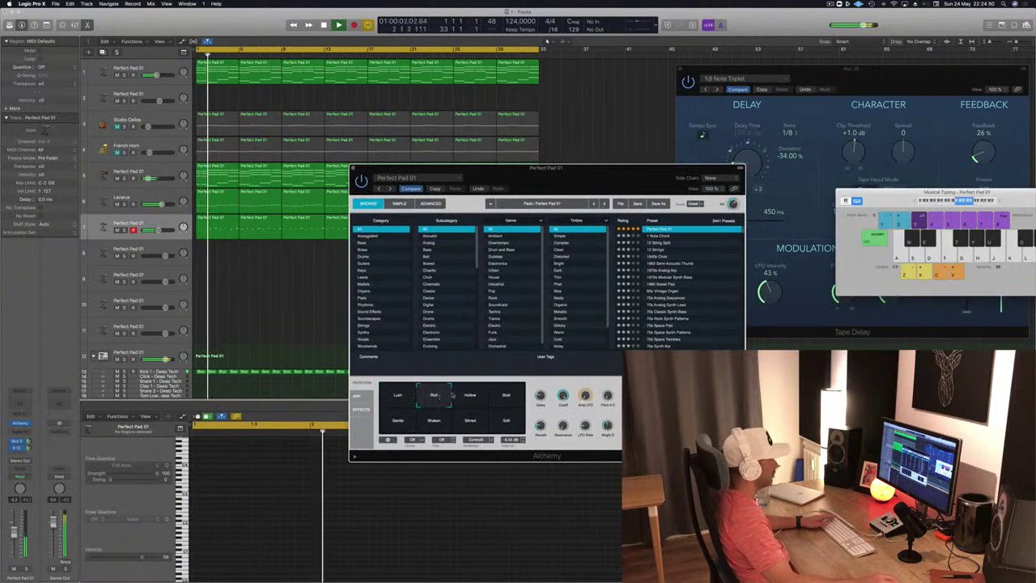
{"action": "left_click", "coordinate": [469, 395]}
{"action": "left_click", "coordinate": [507, 396]}
{"action": "left_click", "coordinate": [411, 424]}
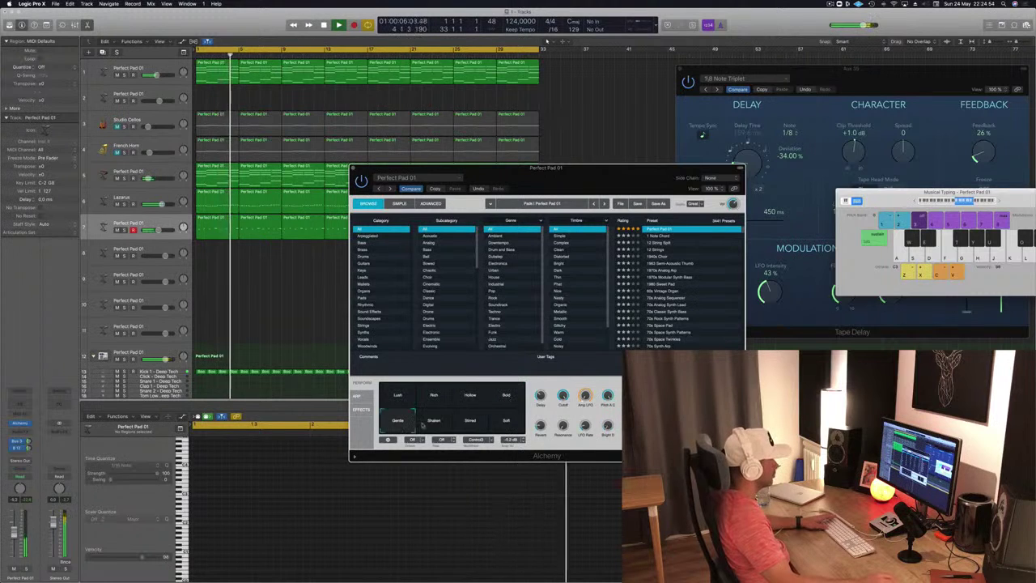
{"action": "left_click", "coordinate": [435, 423]}
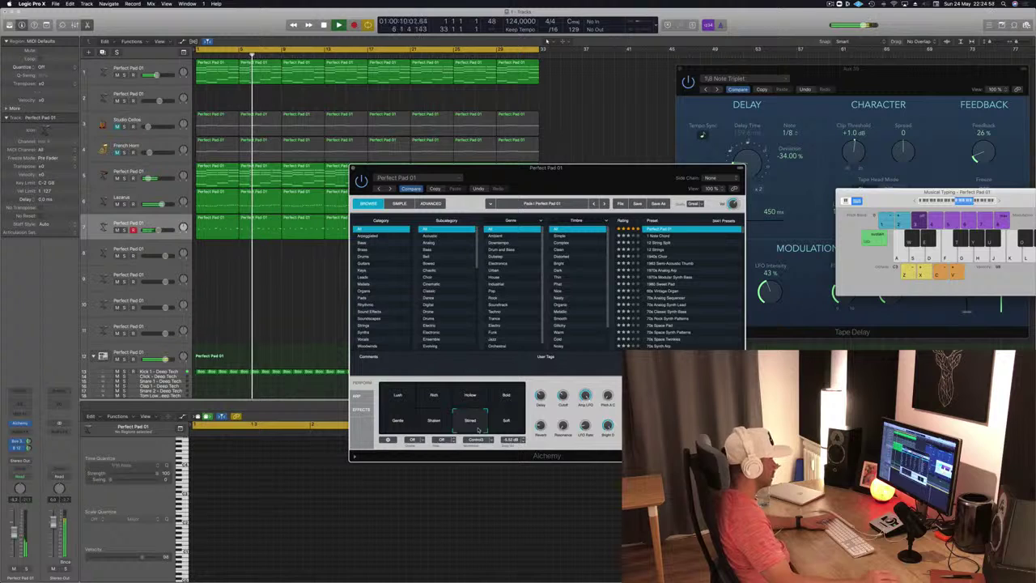
{"action": "left_click", "coordinate": [512, 425]}
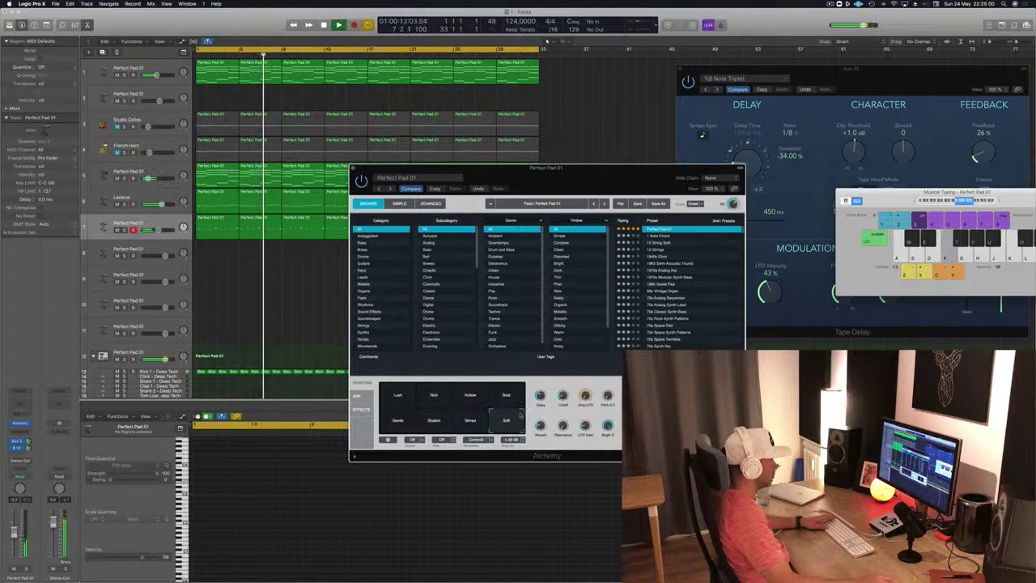
{"action": "left_click", "coordinate": [508, 394]}
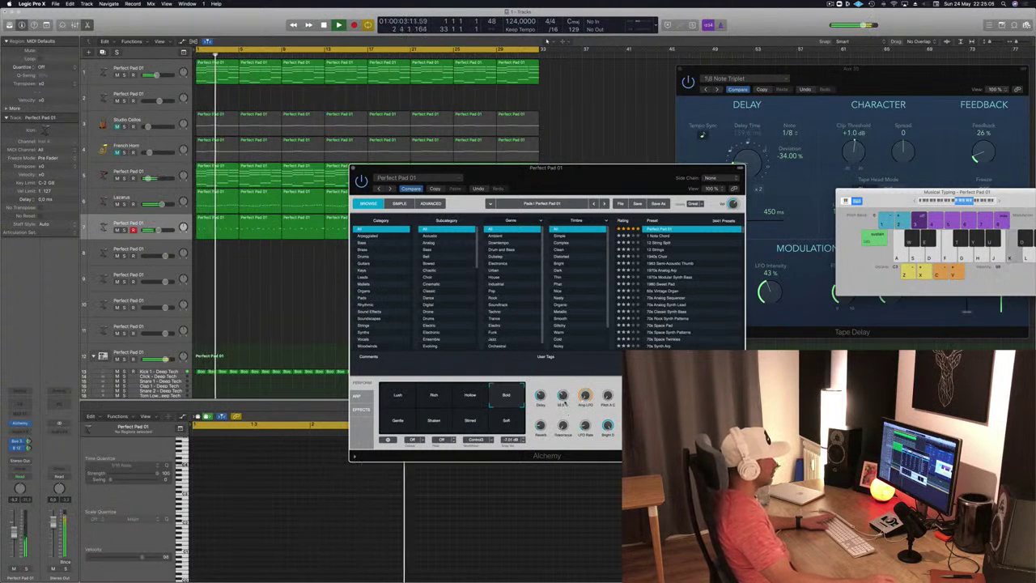
- Set the melody track's Alchemy performance variation to Lush and close the instrument window
{"action": "key", "text": "f"}
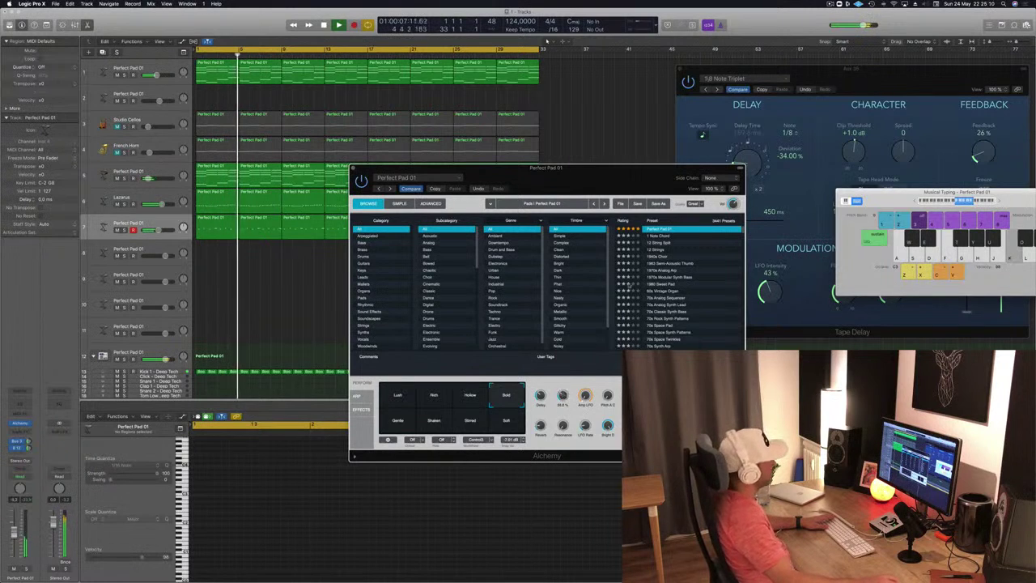
{"action": "left_click_drag", "start_coordinate": [579, 176], "coordinate": [734, 151]}
{"action": "key", "text": "f"}
{"action": "left_click", "coordinate": [556, 368]}
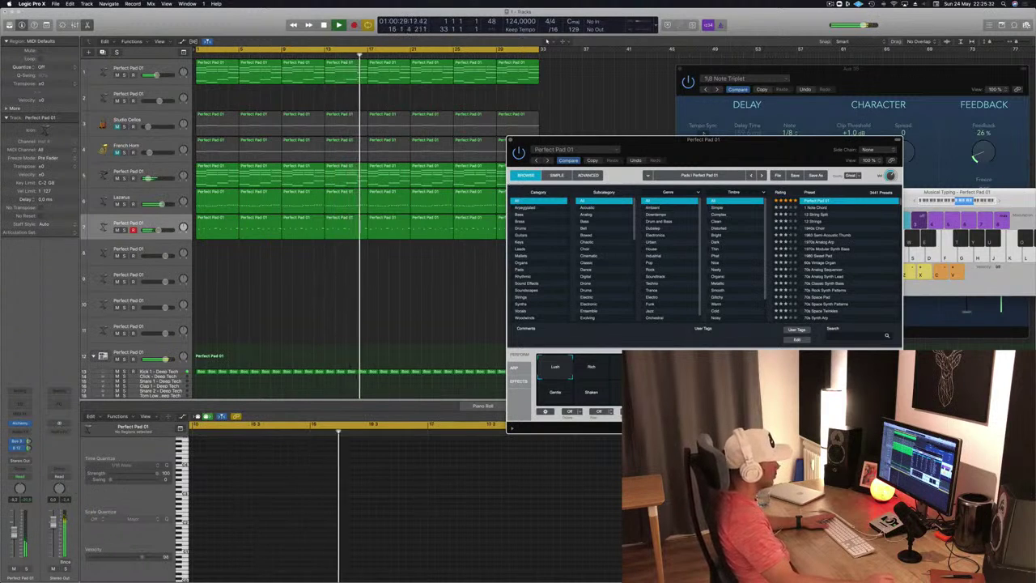
{"action": "left_click_drag", "start_coordinate": [796, 144], "coordinate": [728, 152]}
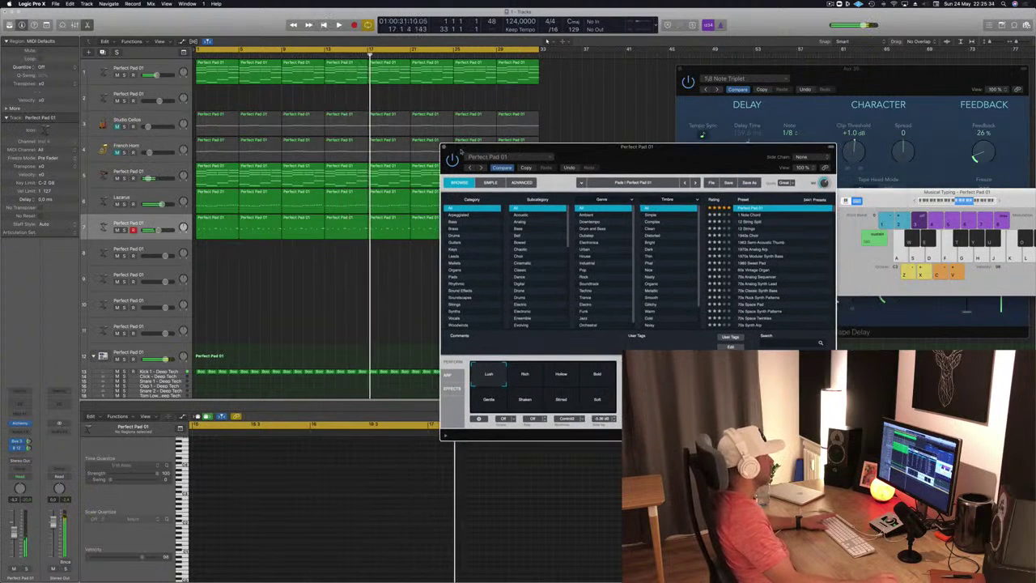
{"action": "left_click", "coordinate": [444, 147]}
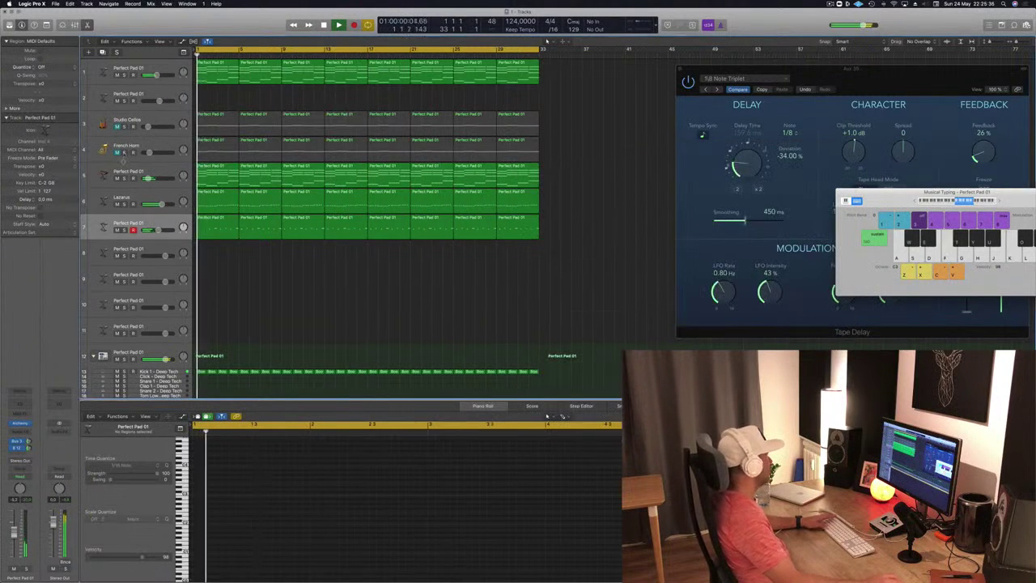
{"action": "left_click", "coordinate": [117, 152]}
{"action": "left_click", "coordinate": [121, 147]}
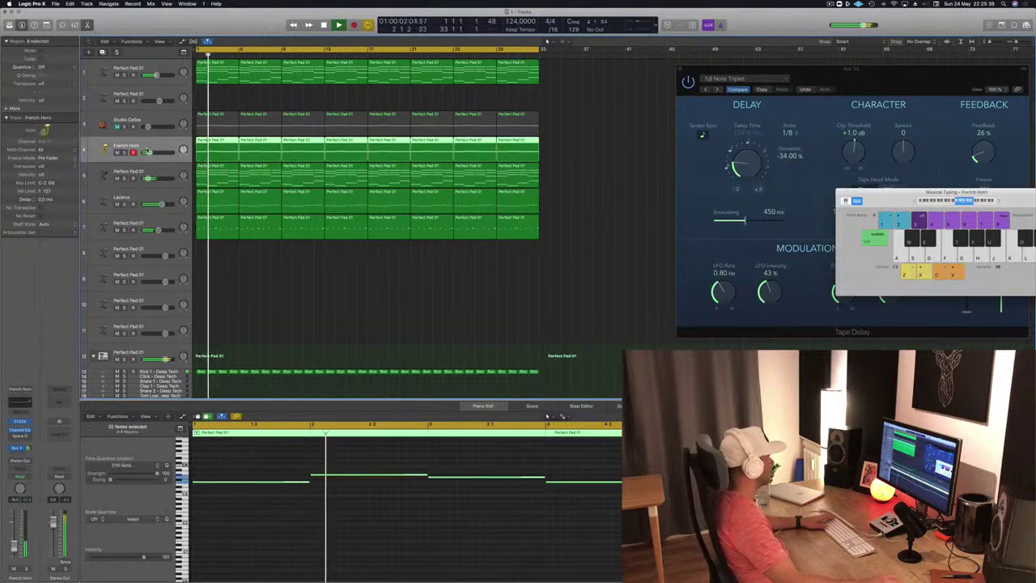
{"action": "left_click", "coordinate": [117, 152]}
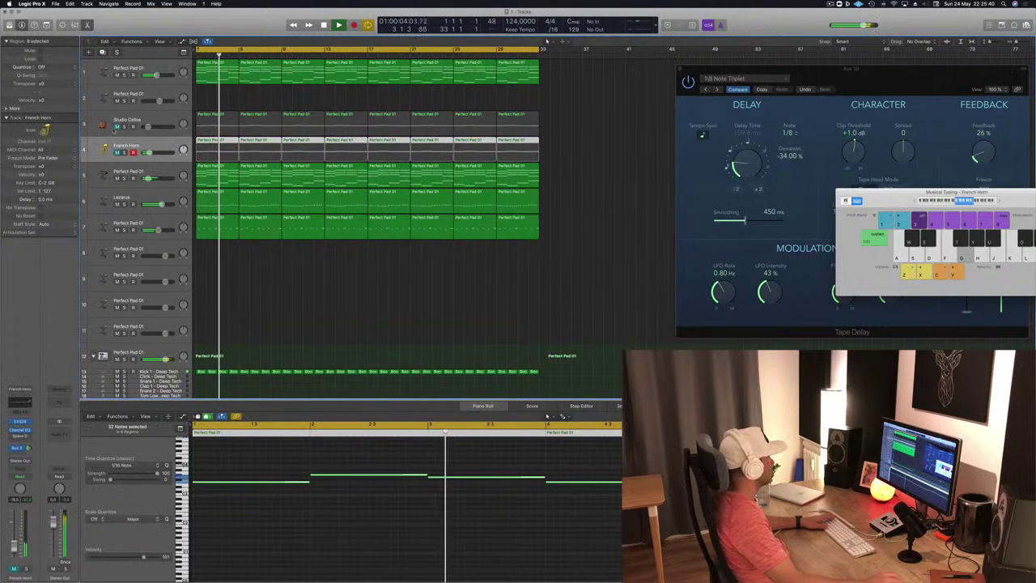
- Unmute the Studio Cellos track and raise its volume slightly
{"action": "left_click", "coordinate": [117, 126]}
{"action": "left_click_drag", "start_coordinate": [136, 127], "coordinate": [148, 127]}
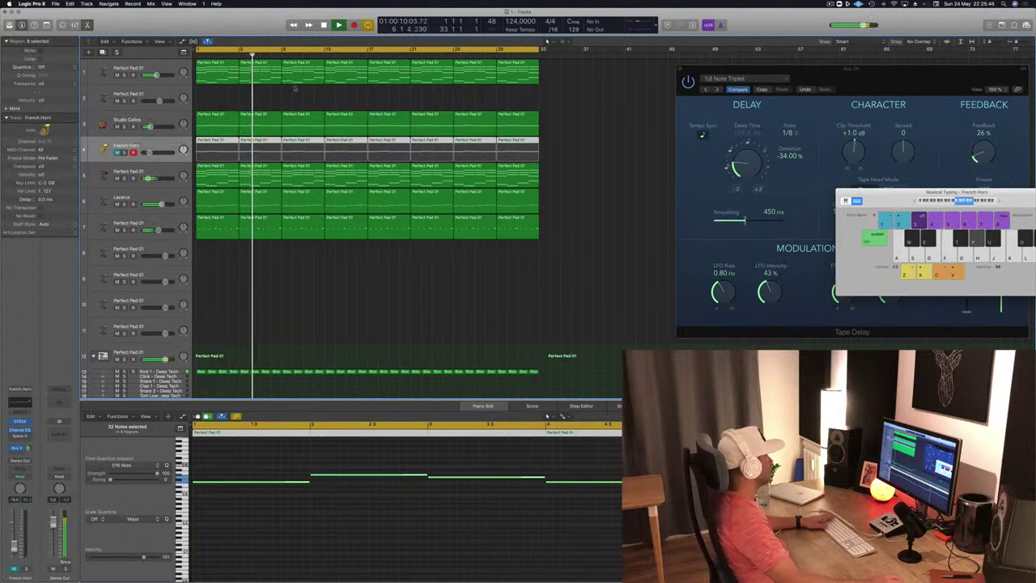
- Select the empty second track and open its Alchemy instrument clear of the arrangement
{"action": "left_click", "coordinate": [264, 98]}
{"action": "left_click", "coordinate": [159, 95]}
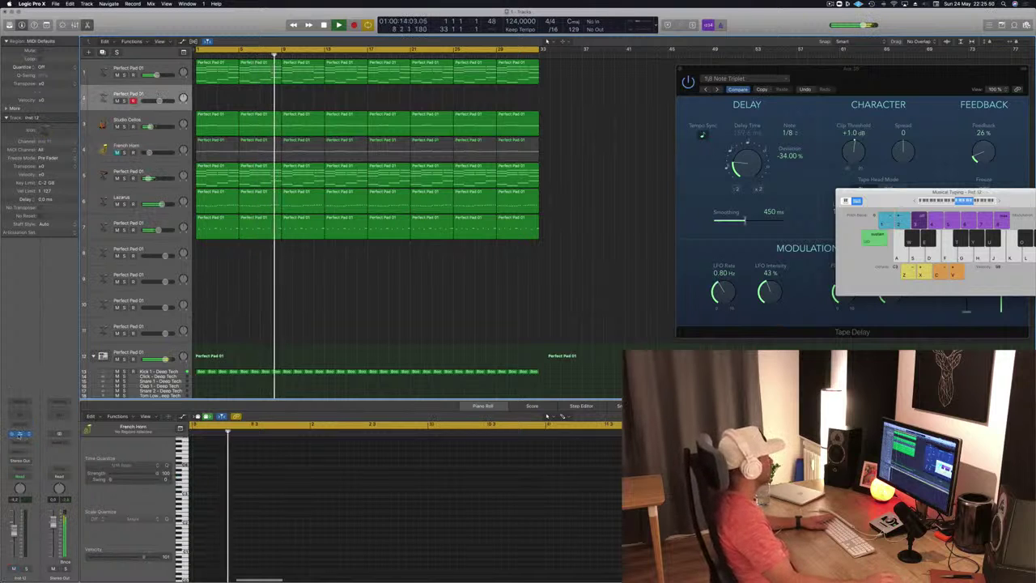
{"action": "left_click", "coordinate": [22, 435]}
{"action": "left_click_drag", "start_coordinate": [213, 43], "coordinate": [788, 205]}
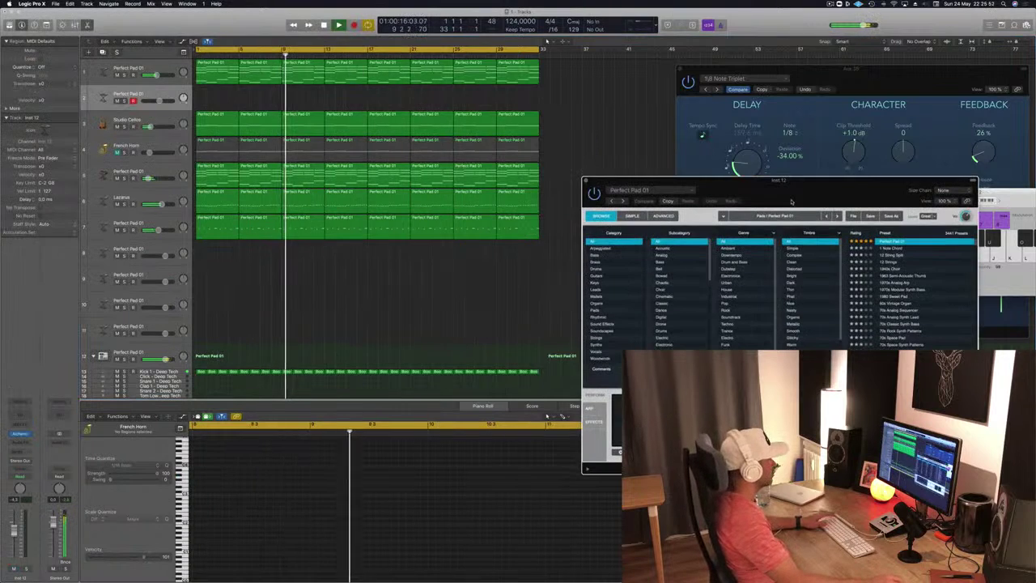
- Copy a chord region from the first track to bar 1 of the second track and delete all its notes except the lowest voice
{"action": "left_click", "coordinate": [259, 69]}
{"action": "left_click_drag", "start_coordinate": [259, 69], "coordinate": [211, 96]}
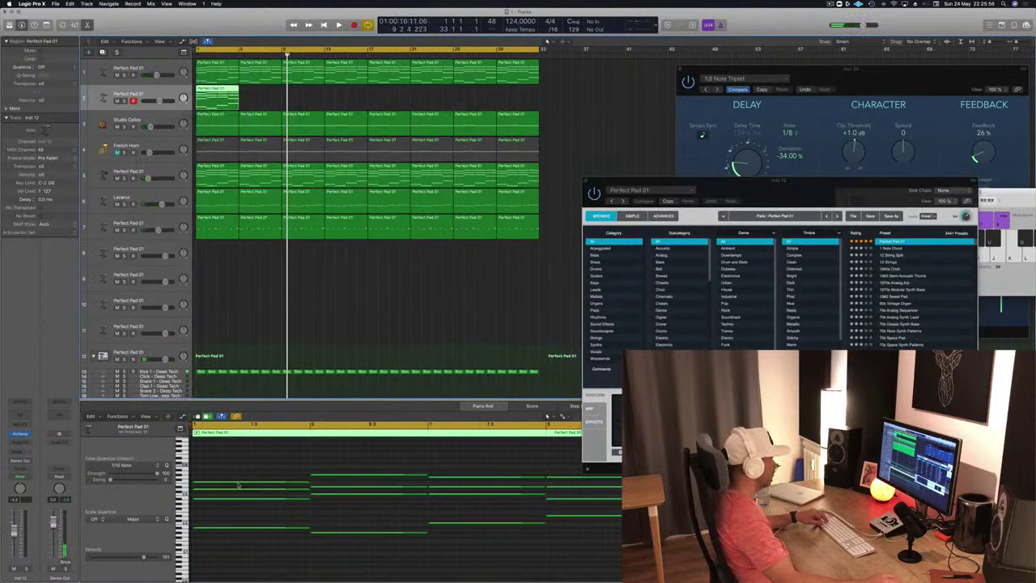
{"action": "left_click_drag", "start_coordinate": [248, 460], "coordinate": [535, 502]}
{"action": "key", "text": "Delete"}
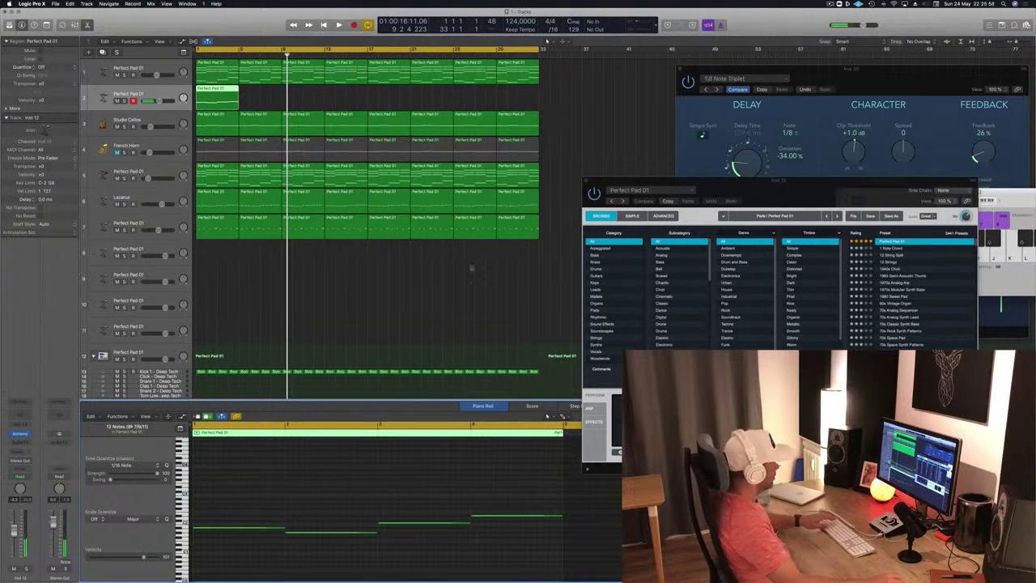
- Duplicate the four-bar bass region along the second track up to bar 33 and play the arrangement from the start
{"action": "left_click_drag", "start_coordinate": [208, 91], "coordinate": [311, 102]}
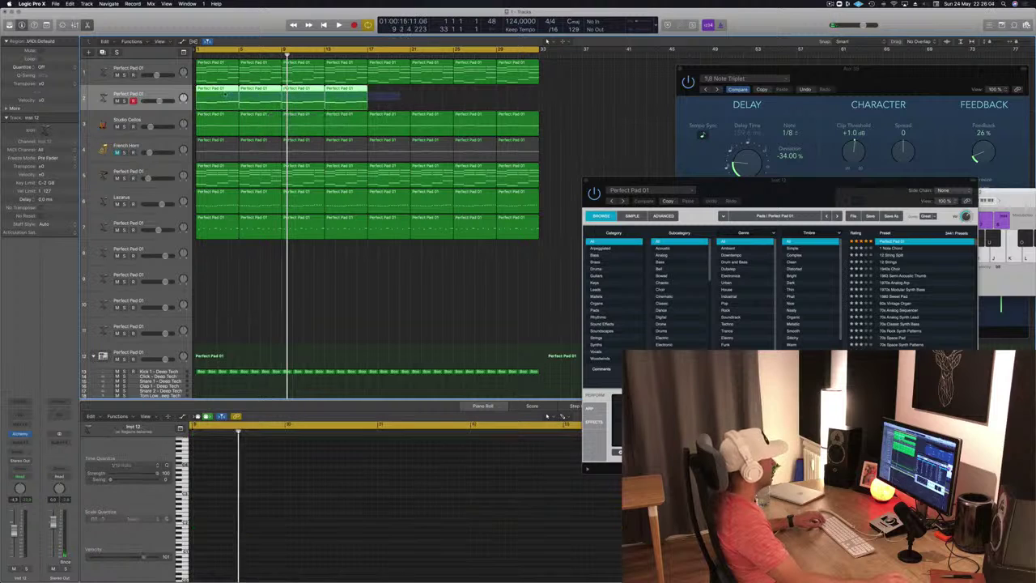
{"action": "left_click_drag", "start_coordinate": [230, 95], "coordinate": [389, 102]}
{"action": "key", "text": "space"}
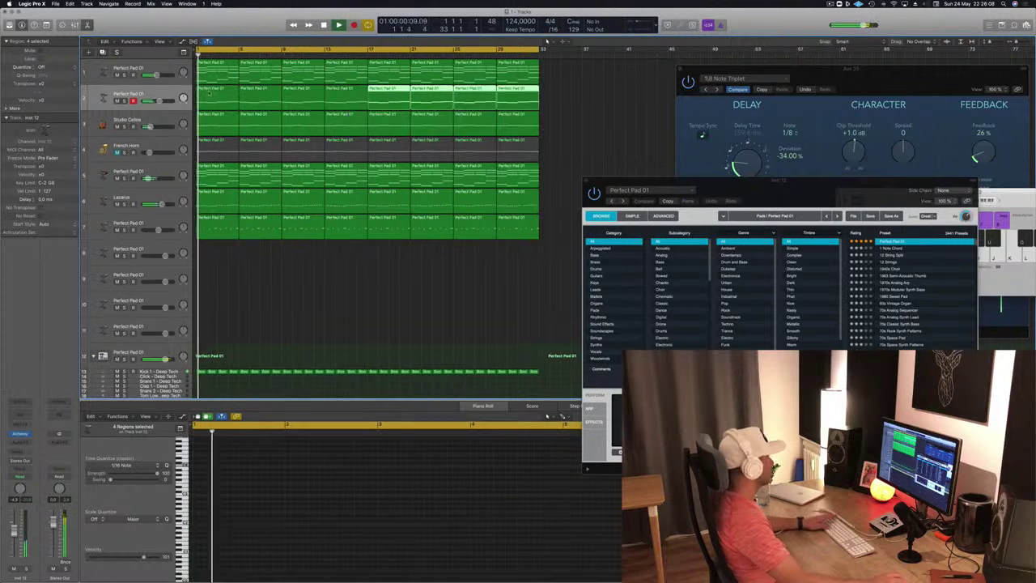
- Load the Vintage Brassy Sweep preset from the Brass category into the second track's Alchemy and play the arrangement from the start
{"action": "left_click", "coordinate": [139, 94]}
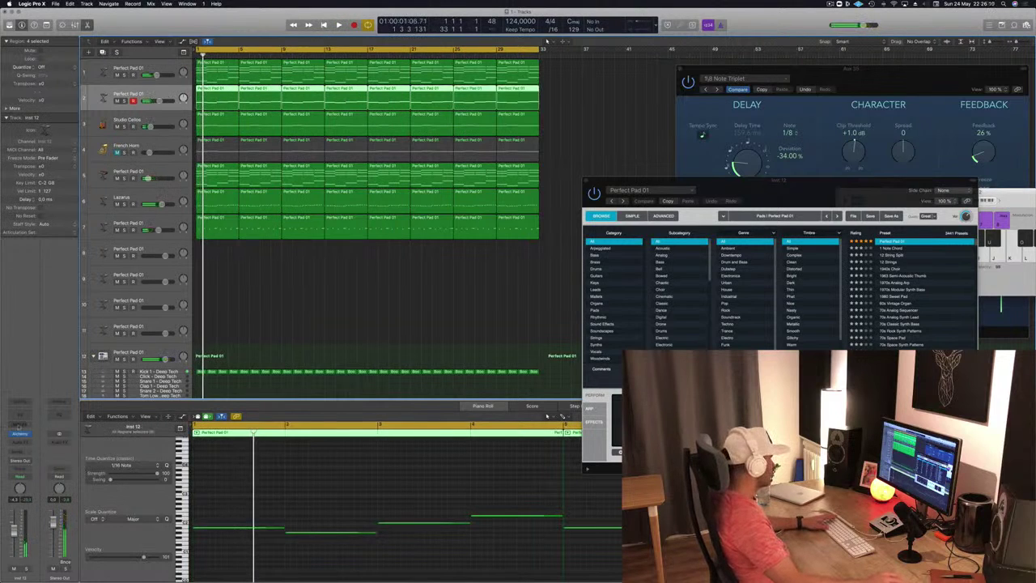
{"action": "left_click", "coordinate": [22, 436]}
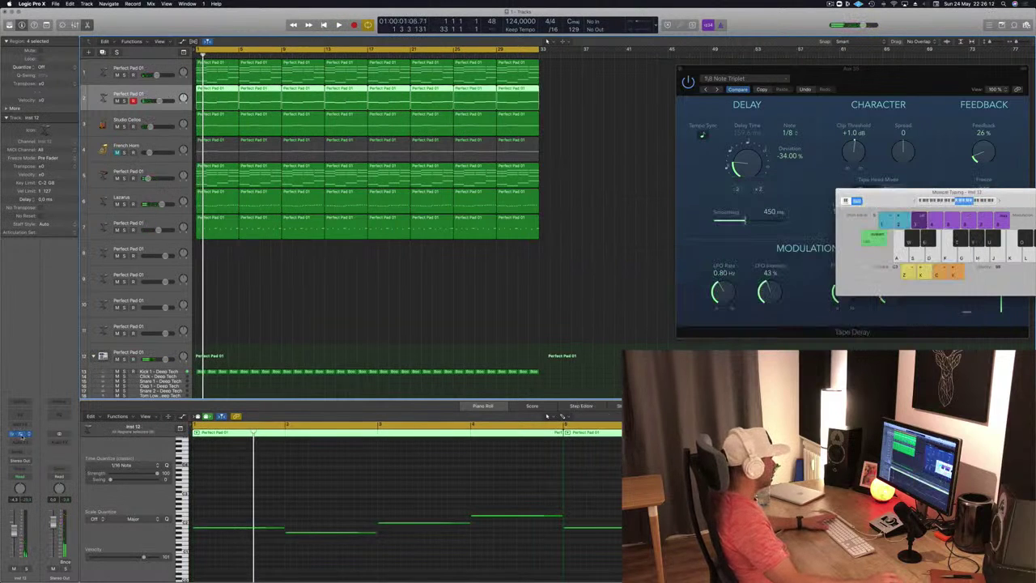
{"action": "left_click", "coordinate": [22, 436]}
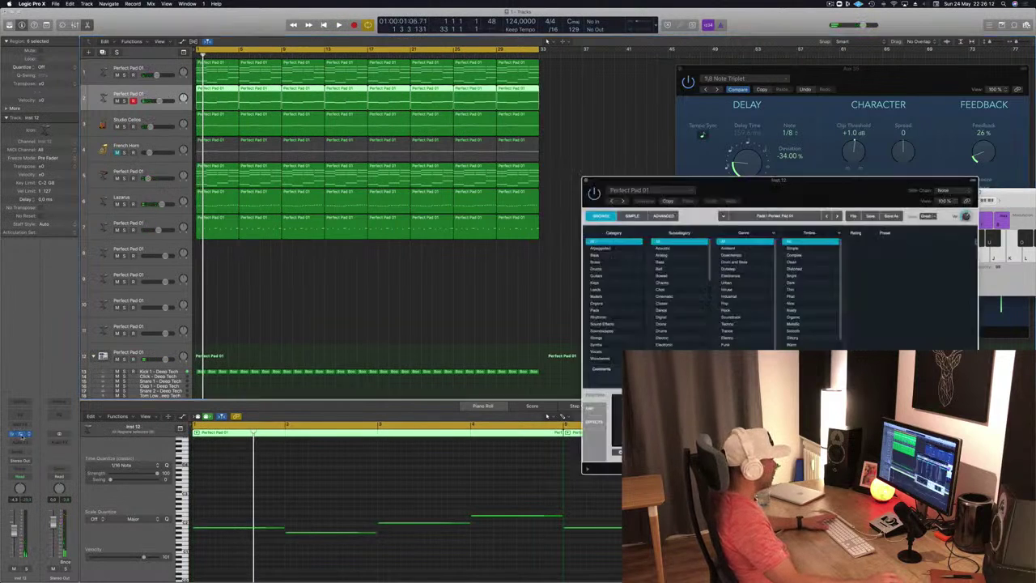
{"action": "left_click", "coordinate": [596, 263]}
{"action": "left_click_drag", "start_coordinate": [751, 194], "coordinate": [541, 194]}
{"action": "scroll", "coordinate": [668, 268], "scroll_direction": "down", "scroll_amount": 5}
{"action": "left_click", "coordinate": [671, 346]}
{"action": "left_click_drag", "start_coordinate": [551, 169], "coordinate": [649, 170]}
{"action": "key", "text": "space"}
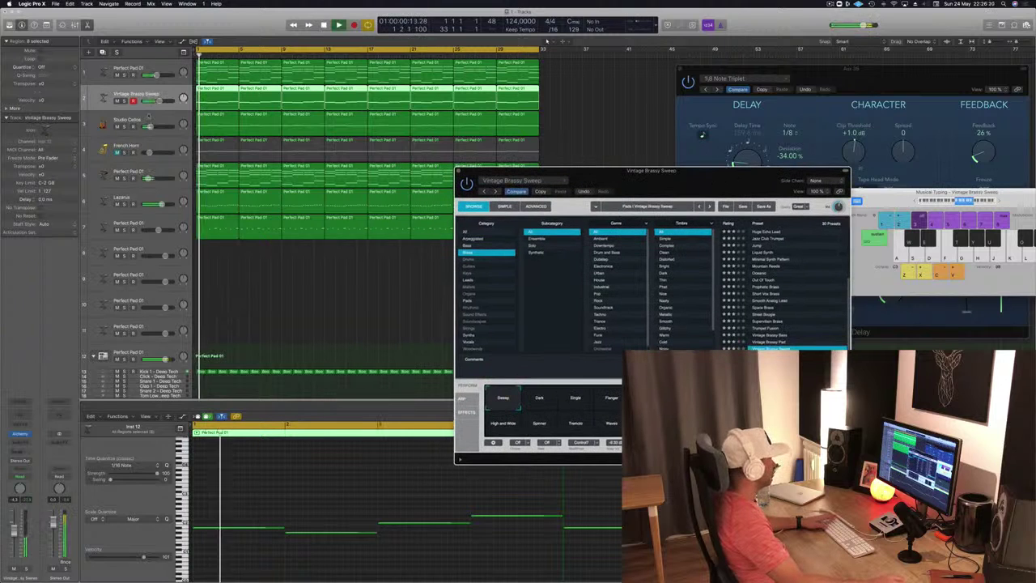
- Audition the Vintage Brassy Pad, Vintage Brassy Bass and Trumpet Fusion presets on the second track during playback
{"action": "left_click_drag", "start_coordinate": [159, 101], "coordinate": [157, 102]}
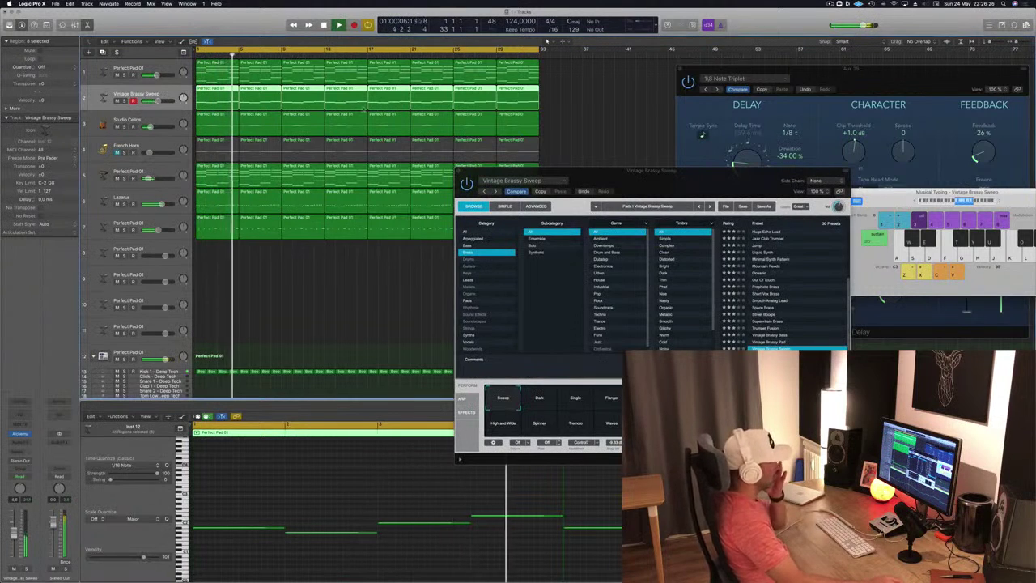
{"action": "left_click_drag", "start_coordinate": [691, 172], "coordinate": [507, 116]}
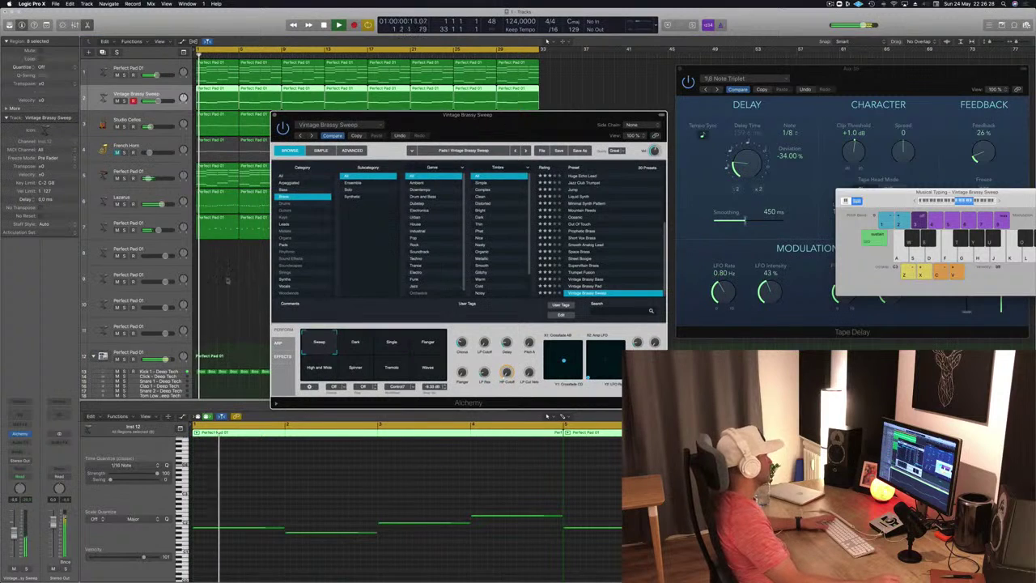
{"action": "left_click", "coordinate": [328, 498]}
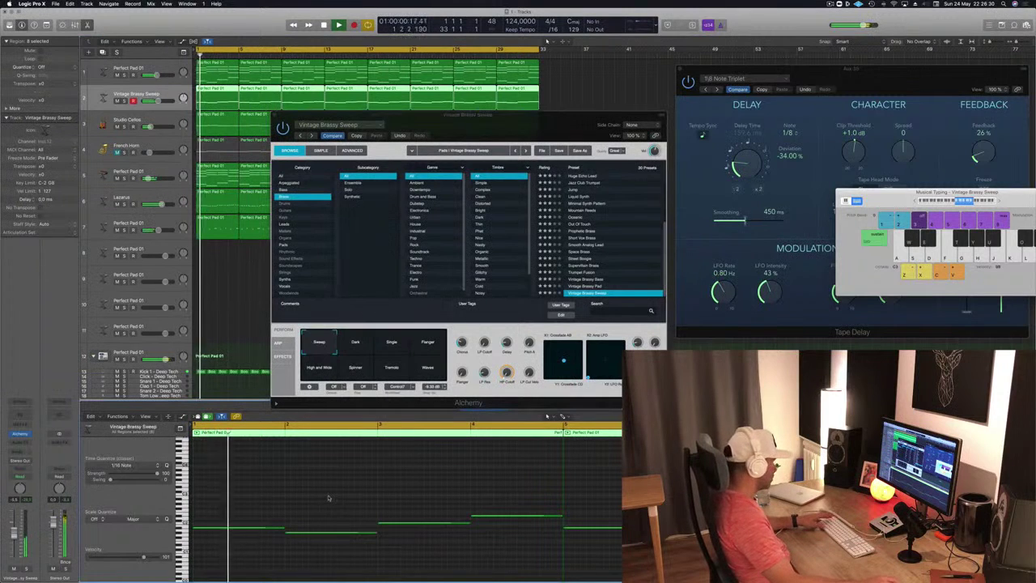
{"action": "left_click", "coordinate": [596, 287]}
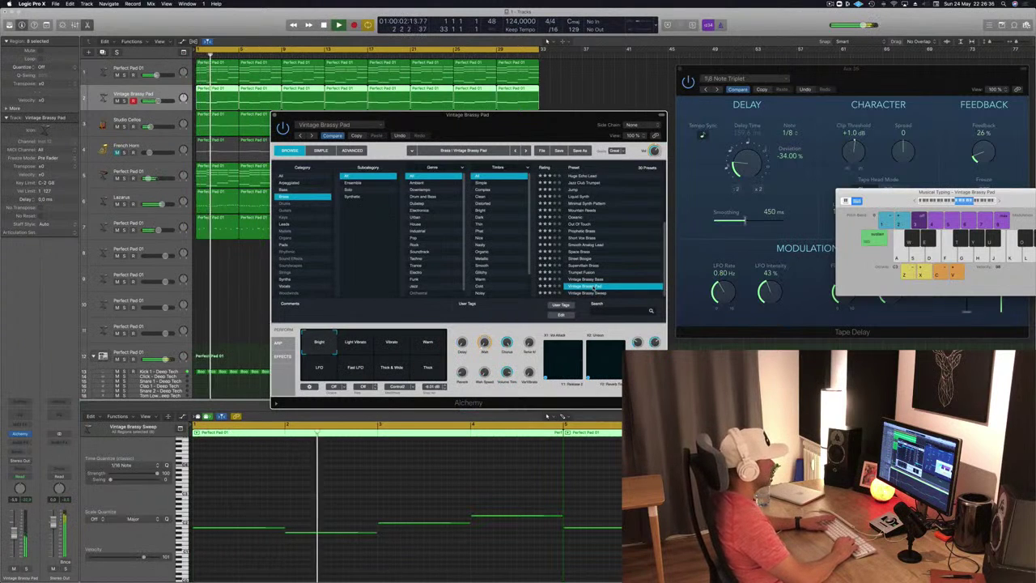
{"action": "key", "text": "Up"}
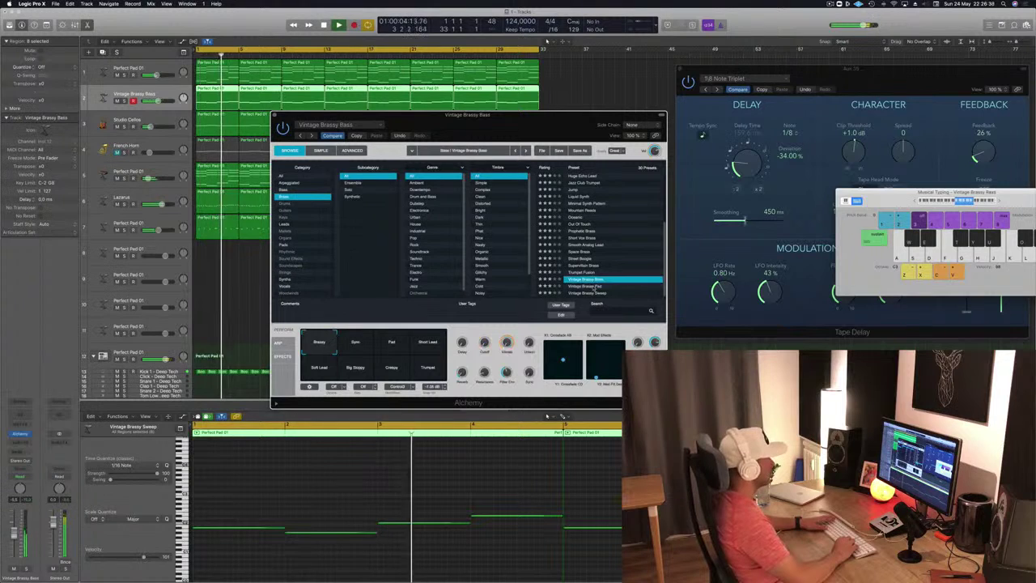
{"action": "key", "text": "Up"}
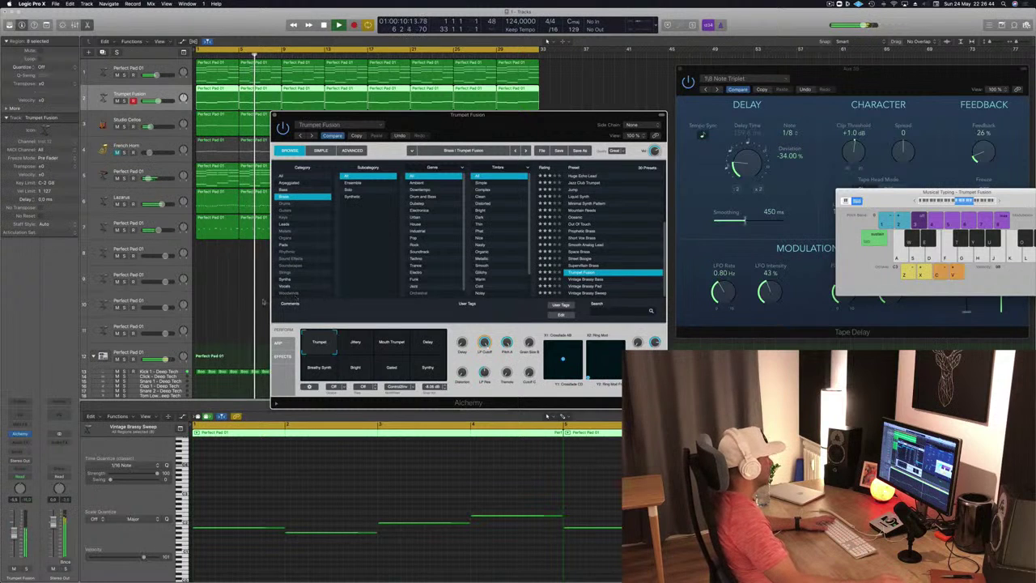
- Audition Trumpet Fusion's performance variations, including Mouth Trumpet, Delay and Breathy Synth, while the arrangement plays
{"action": "left_click", "coordinate": [355, 341]}
{"action": "left_click", "coordinate": [390, 341]}
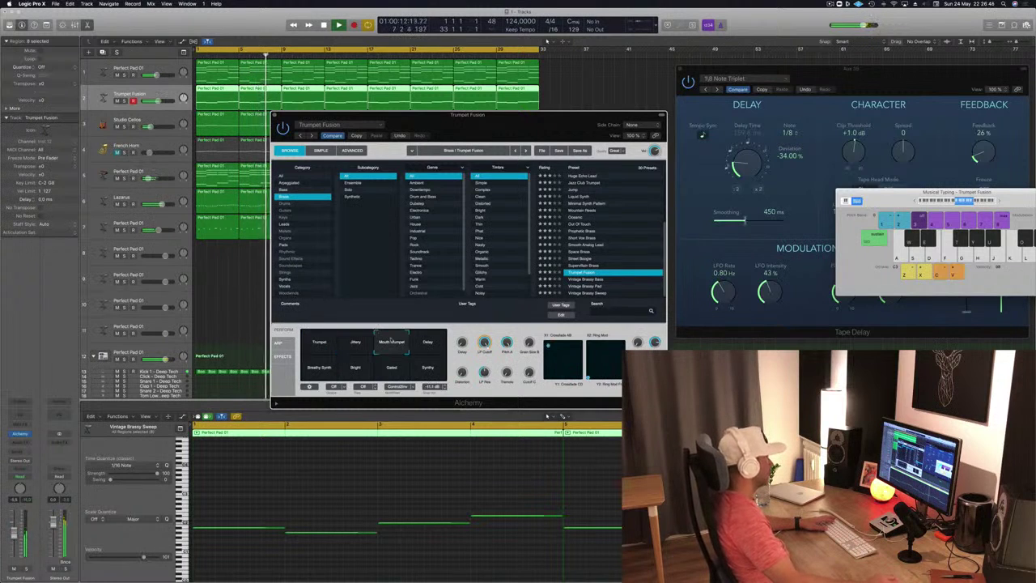
{"action": "left_click", "coordinate": [425, 346]}
{"action": "left_click", "coordinate": [319, 369]}
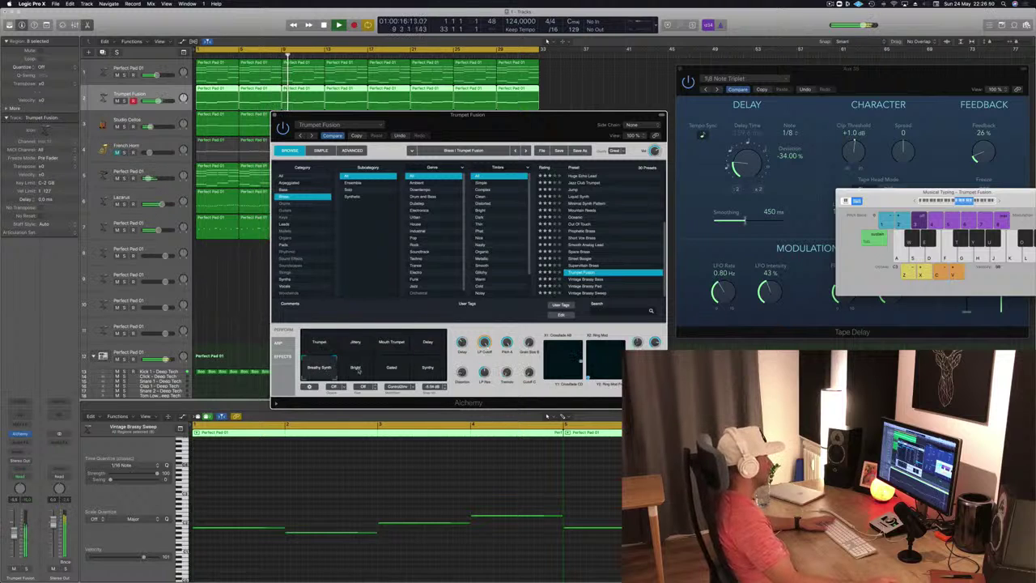
- Lower the second track's volume, load the Supervillain Brass preset and replay the arrangement from the start
{"action": "left_click_drag", "start_coordinate": [14, 534], "coordinate": [13, 546]}
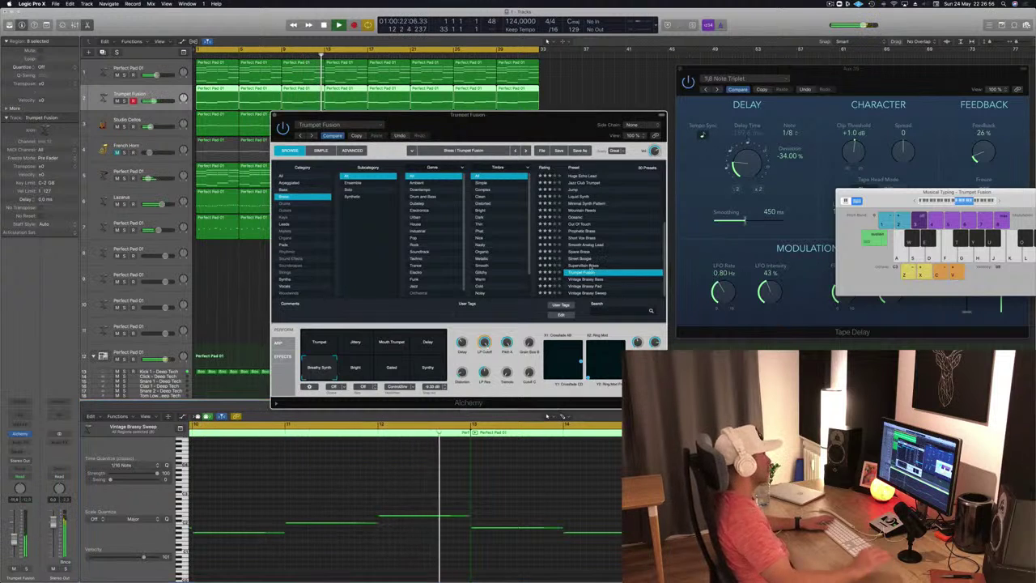
{"action": "left_click", "coordinate": [593, 266]}
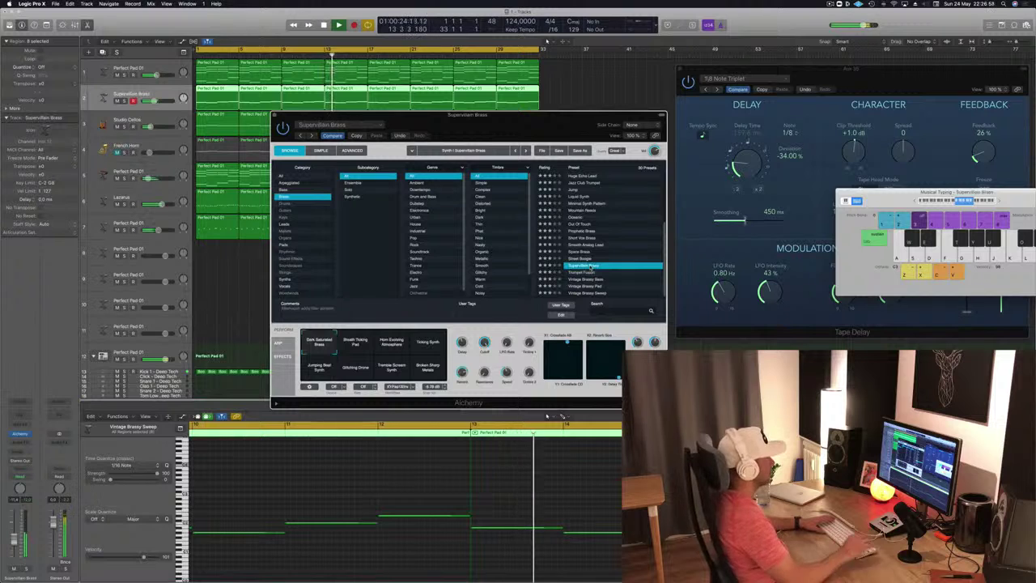
{"action": "left_click_drag", "start_coordinate": [607, 128], "coordinate": [833, 119]}
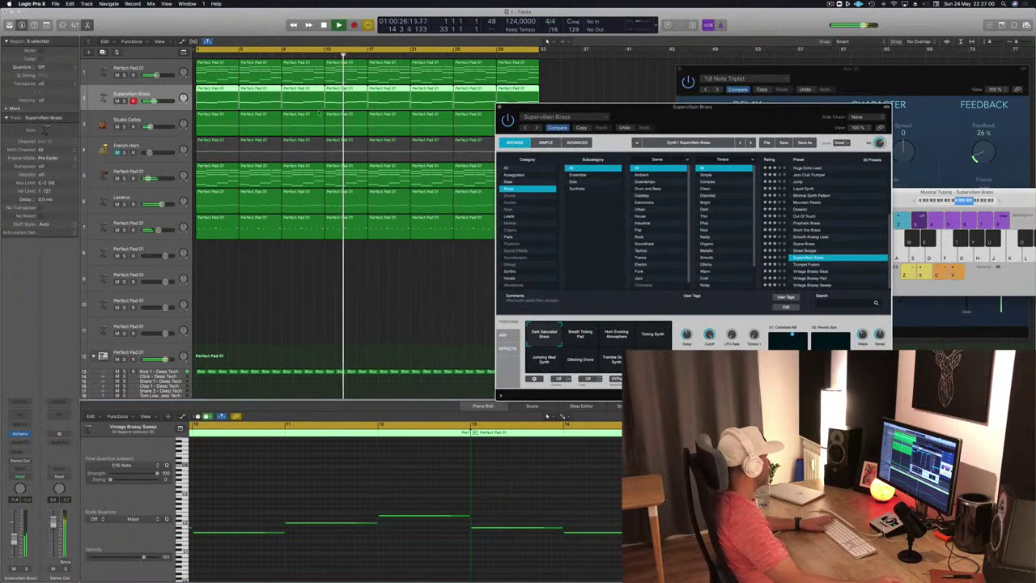
{"action": "key", "text": "Return"}
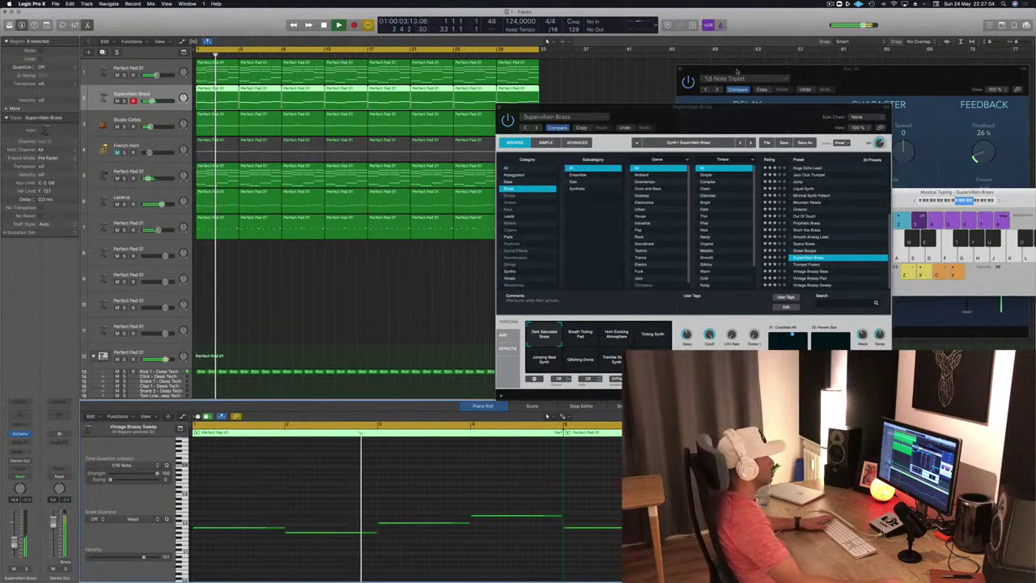
{"action": "left_click_drag", "start_coordinate": [727, 128], "coordinate": [768, 112]}
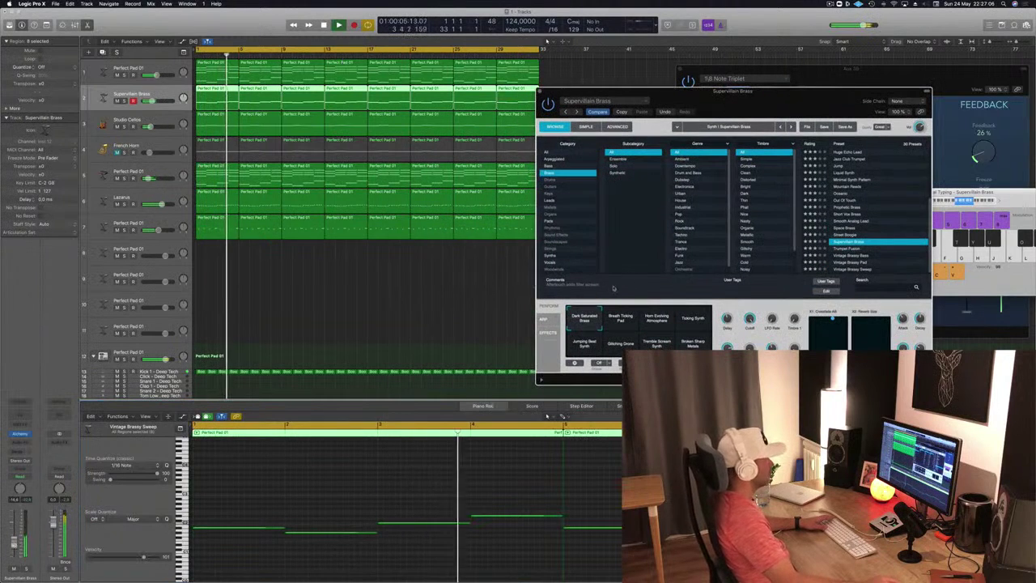
- Audition Supervillain Brass's other performance variations, from Breath Ticking Pad to Broken Sharp Metals, and return to Dark Saturated Brass
{"action": "left_click", "coordinate": [619, 324]}
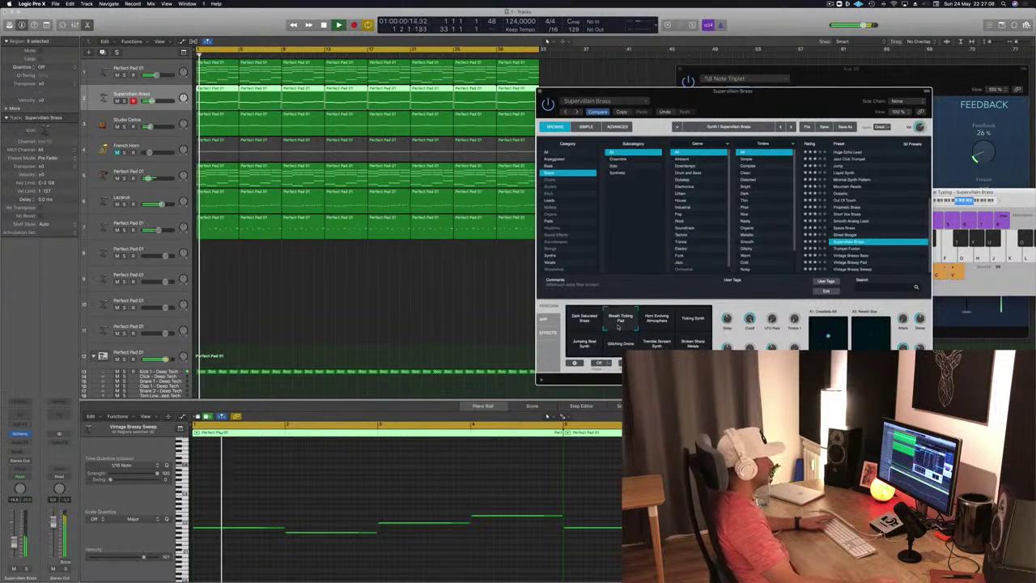
{"action": "left_click", "coordinate": [658, 324]}
{"action": "key", "text": "Return"}
{"action": "left_click", "coordinate": [692, 323]}
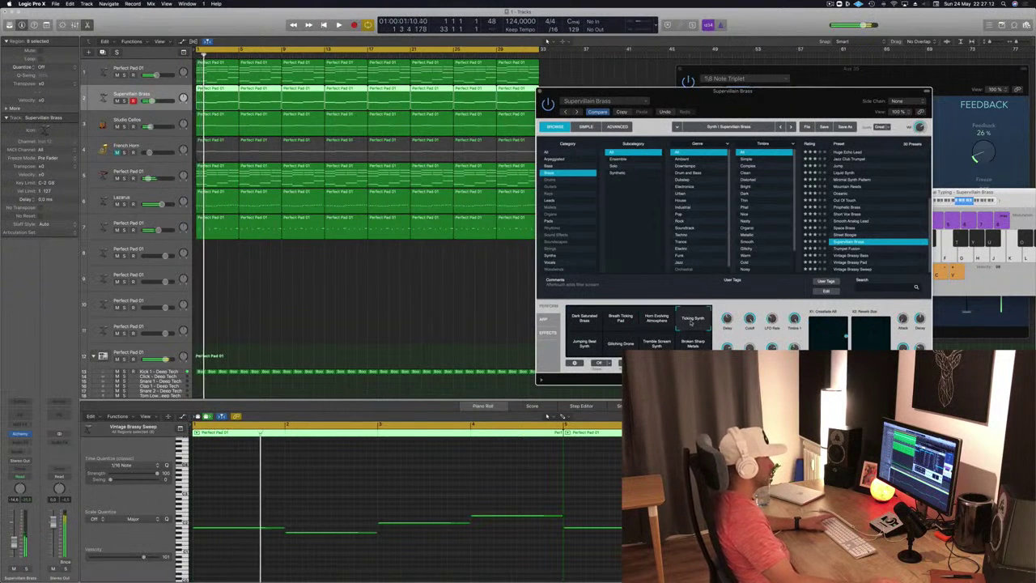
{"action": "left_click", "coordinate": [582, 347]}
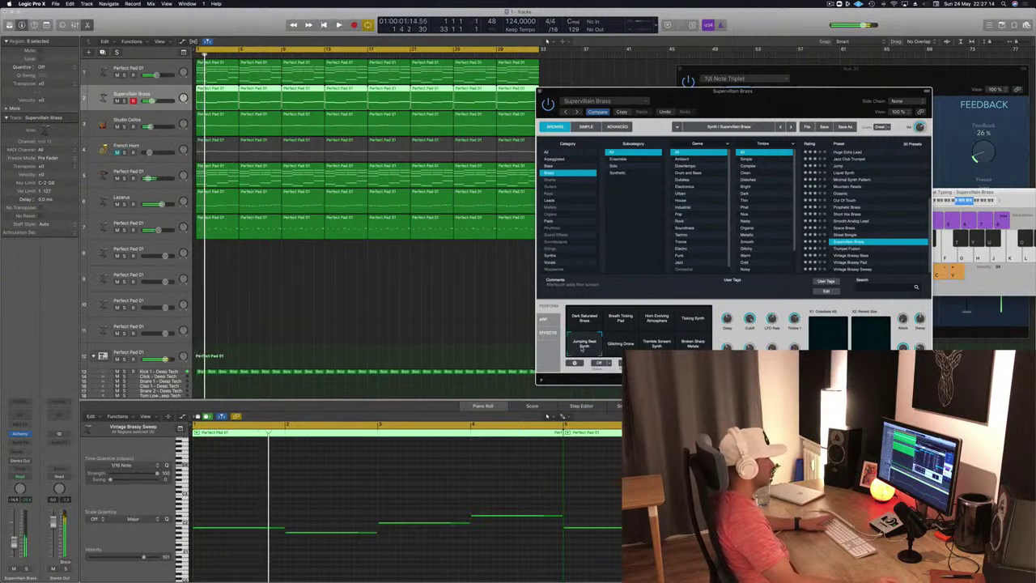
{"action": "left_click", "coordinate": [631, 346]}
{"action": "left_click", "coordinate": [695, 344]}
{"action": "left_click", "coordinate": [591, 320]}
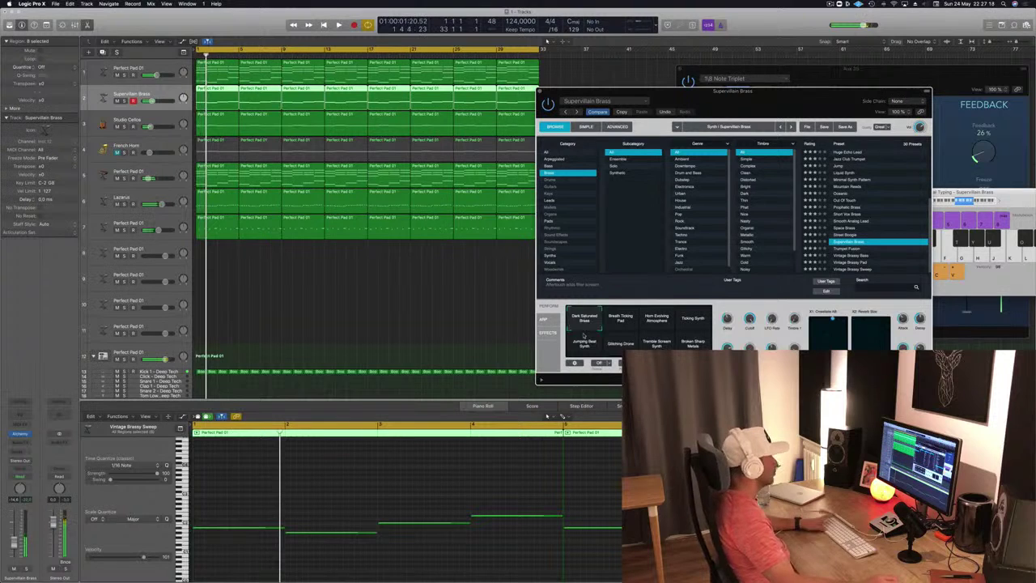
- Add sends to Bus 3 and Bus 12 on the Supervillain Brass track while the arrangement plays
{"action": "mouse_move", "coordinate": [781, 114]}
{"action": "left_mouse_down"}
{"action": "mouse_move", "coordinate": [541, 123]}
{"action": "mouse_move", "coordinate": [781, 94]}
{"action": "left_mouse_up"}
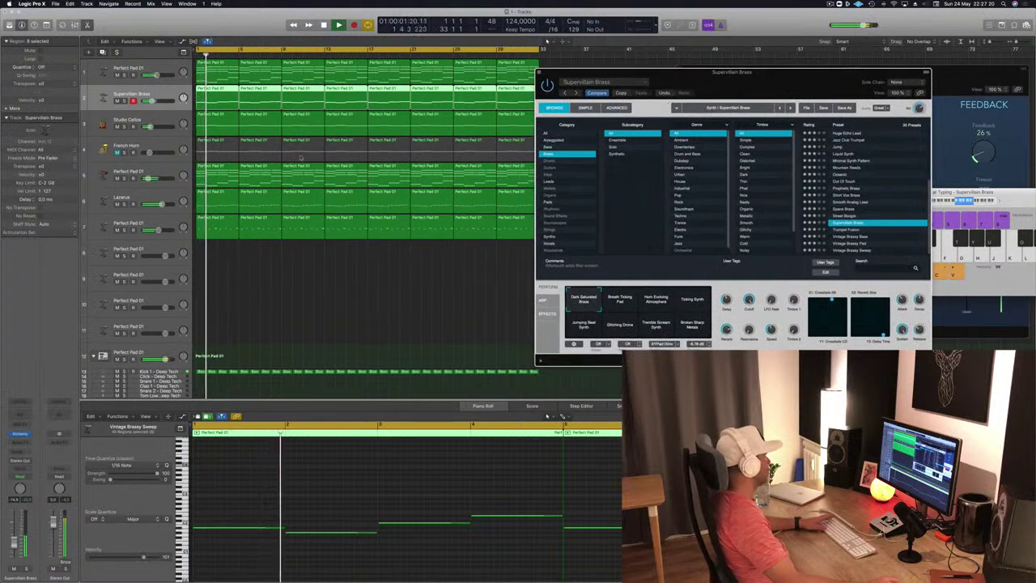
{"action": "left_click", "coordinate": [20, 455]}
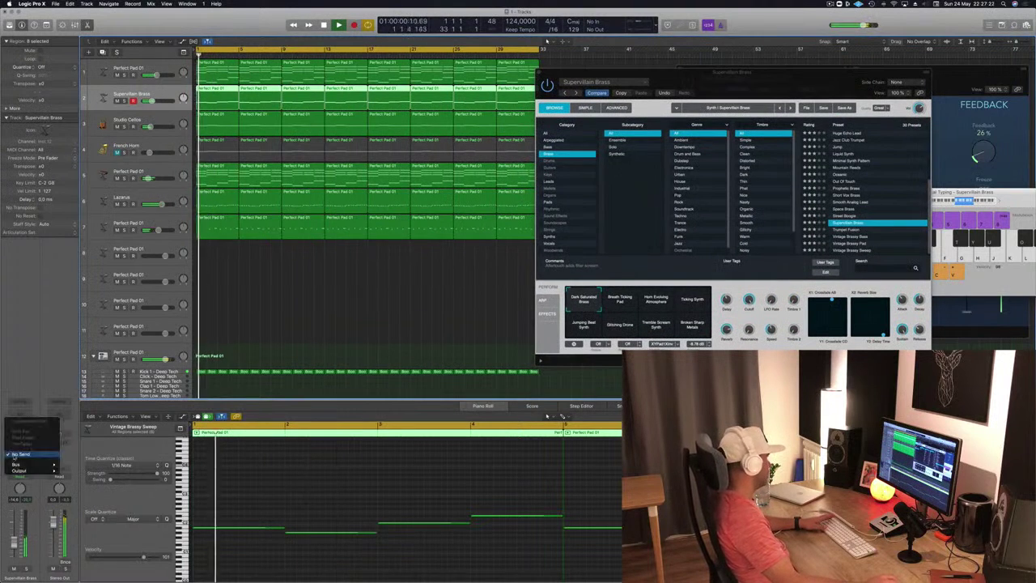
{"action": "mouse_move", "coordinate": [15, 465]}
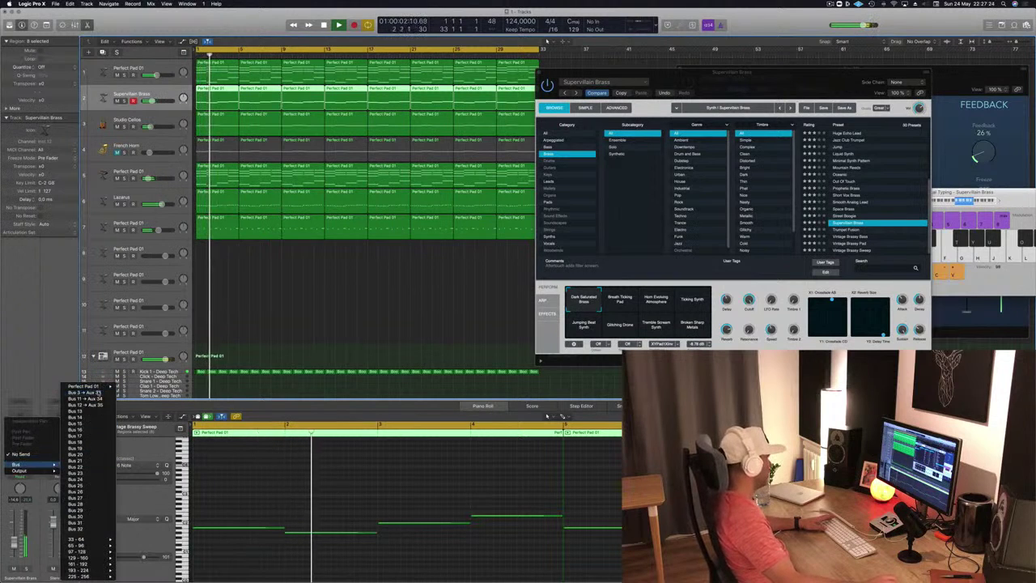
{"action": "left_click", "coordinate": [77, 389]}
{"action": "key", "text": "Return"}
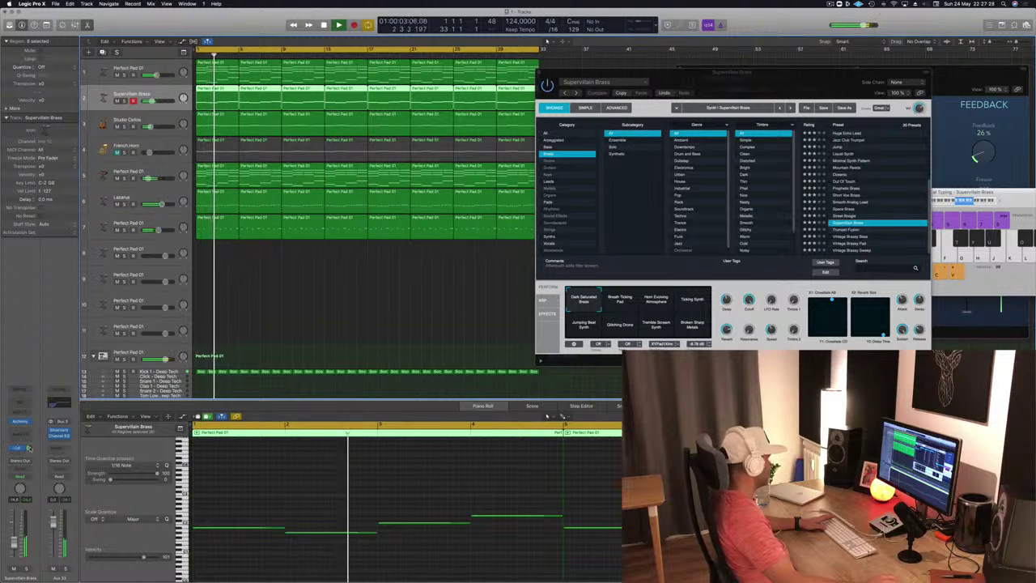
{"action": "left_click", "coordinate": [19, 448]}
{"action": "mouse_move", "coordinate": [19, 465]}
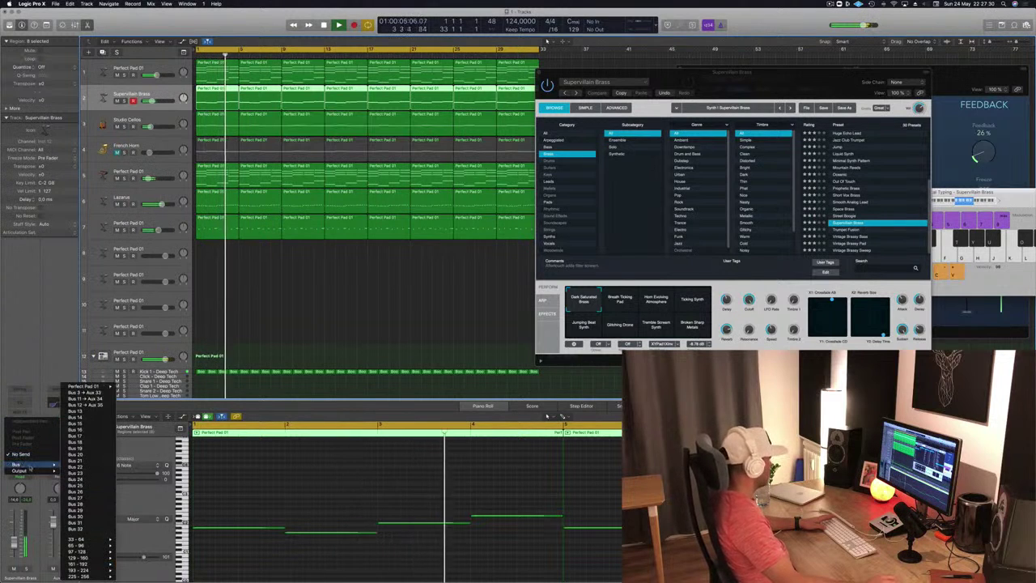
{"action": "left_click", "coordinate": [79, 405]}
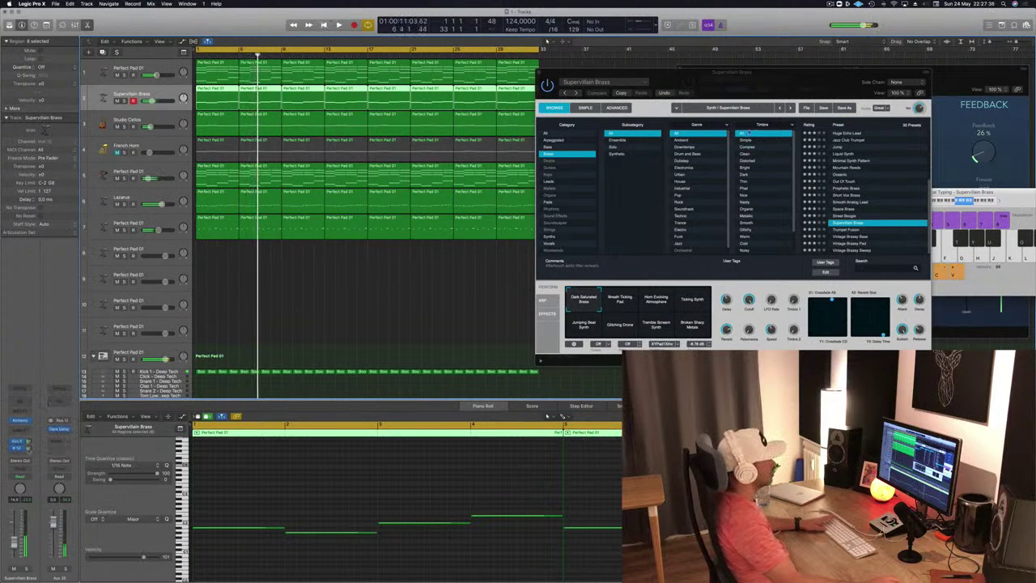
- Try all the Supervillain Brass notes one octave higher and one octave lower, returning them to their original octave
{"action": "left_click_drag", "start_coordinate": [733, 72], "coordinate": [588, 108]}
{"action": "left_click", "coordinate": [359, 484]}
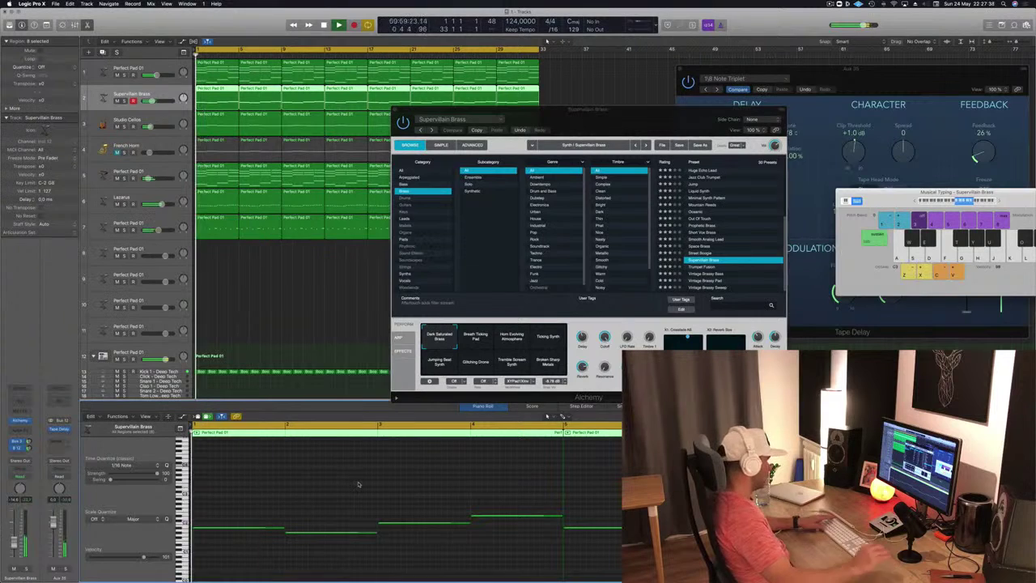
{"action": "key", "text": "super+a"}
{"action": "key", "text": "shift+alt+Up"}
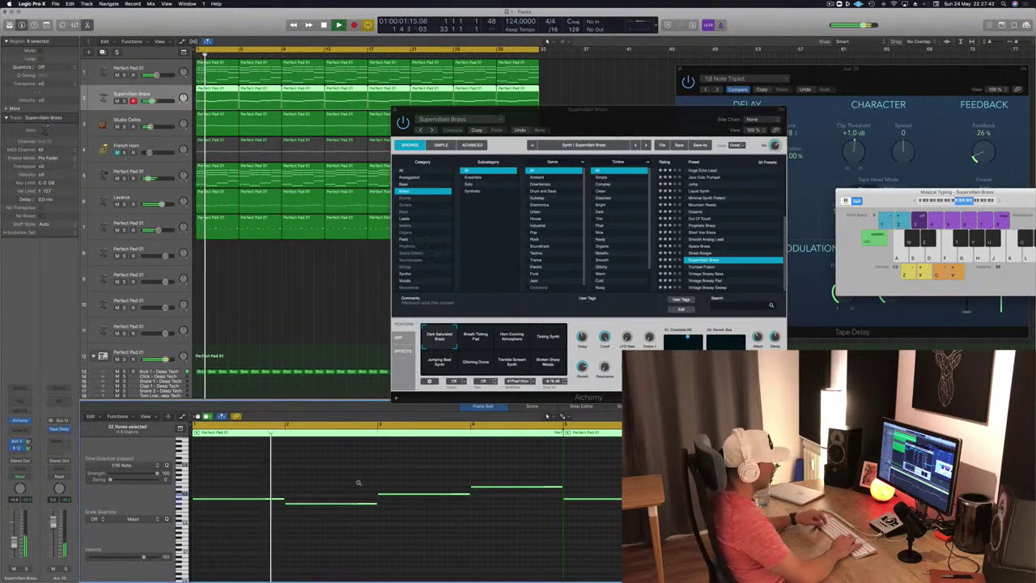
{"action": "key", "text": "shift+alt+Down"}
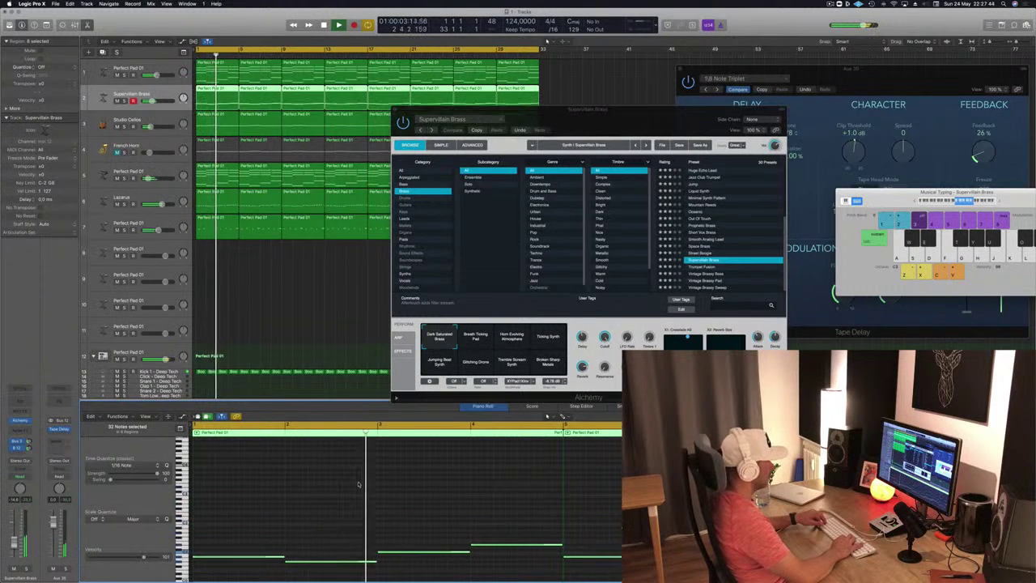
{"action": "key", "text": "shift+alt+Up"}
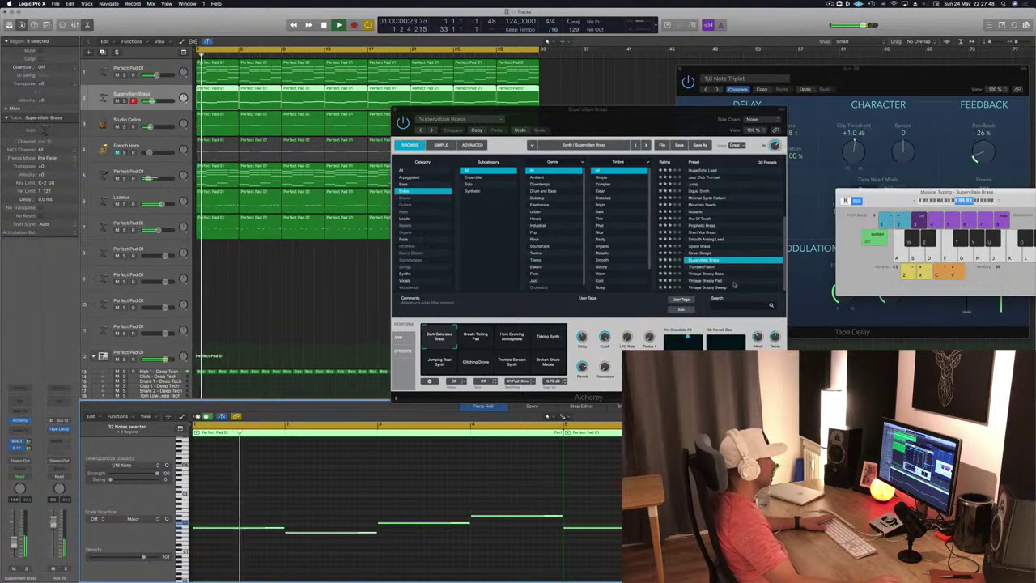
- Adjust the Cutoff of the Dark Saturated Brass sound in Alchemy and replay the arrangement from the start
{"action": "left_click_drag", "start_coordinate": [605, 337], "coordinate": [605, 361]}
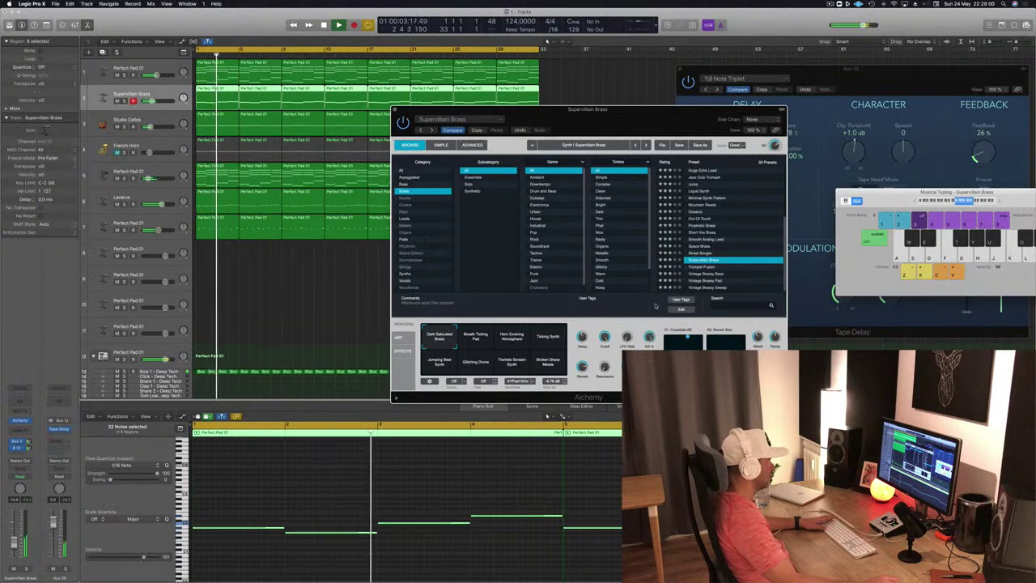
{"action": "key", "text": "Return"}
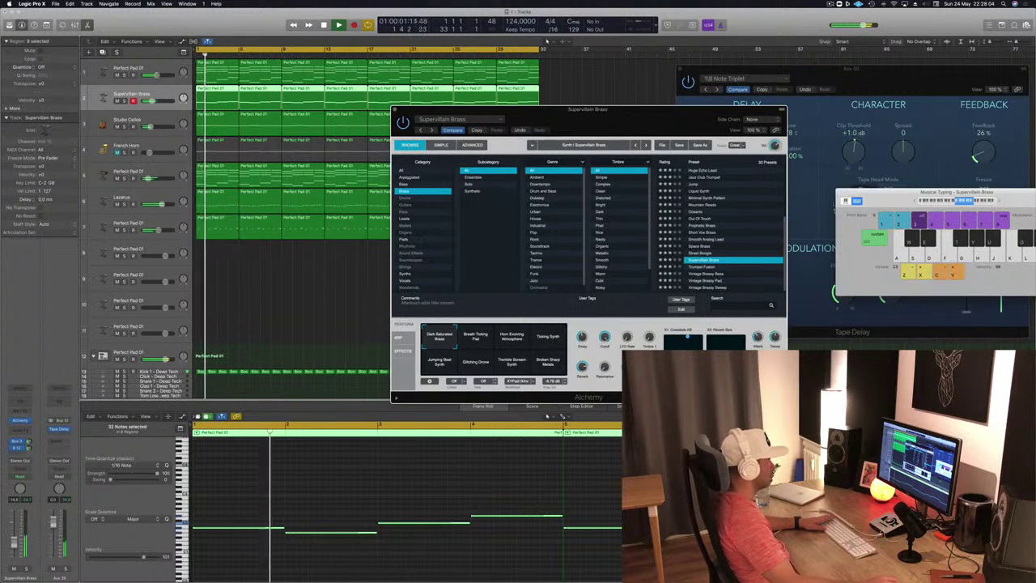
{"action": "key", "text": "Return"}
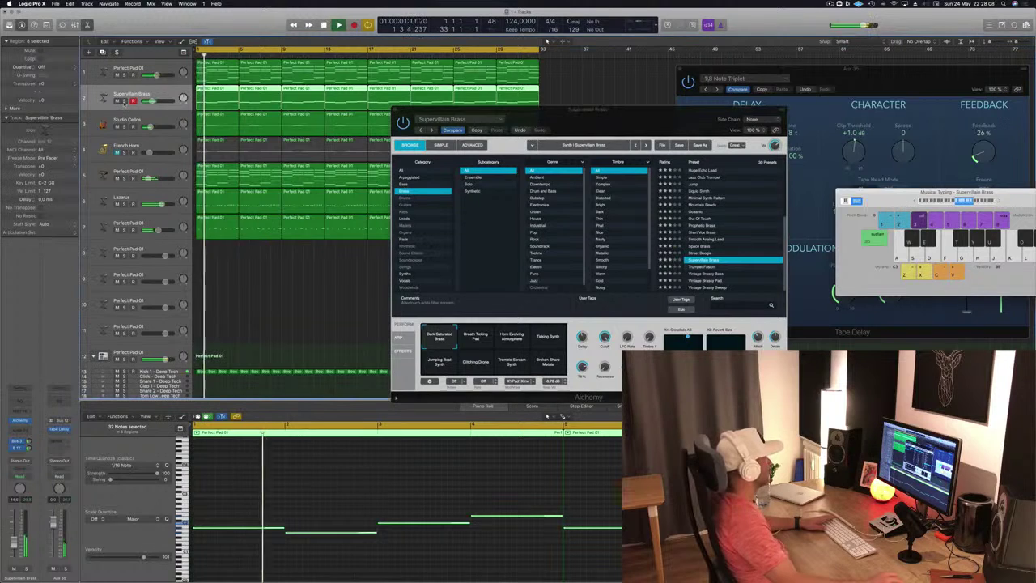
- Solo the Supervillain Brass track and shape its sound with Alchemy's Crossfade AB pad while replaying it from the start
{"action": "key", "text": "s"}
{"action": "left_click_drag", "start_coordinate": [622, 118], "coordinate": [712, 86]}
{"action": "key", "text": "Return"}
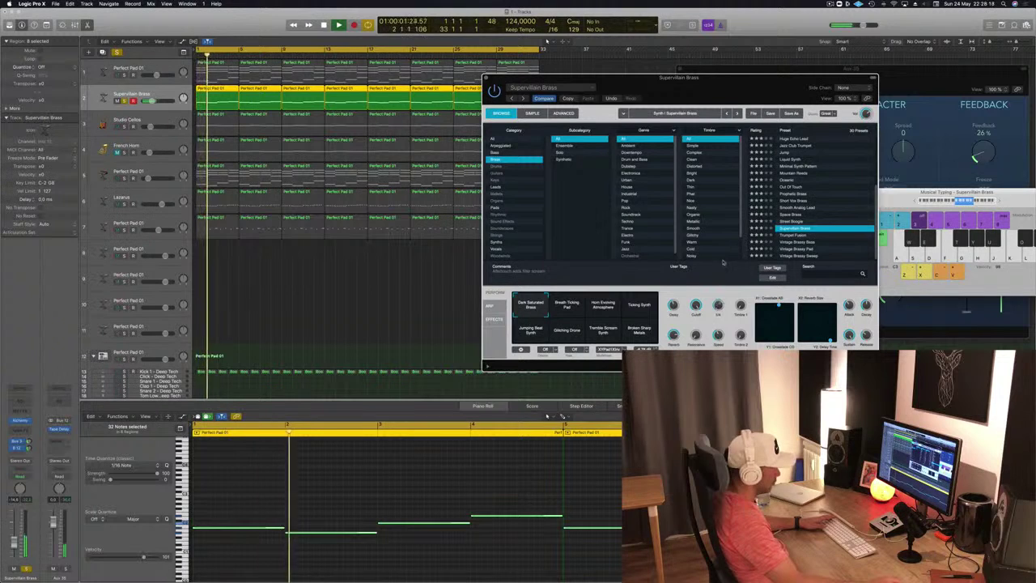
{"action": "key", "text": "space"}
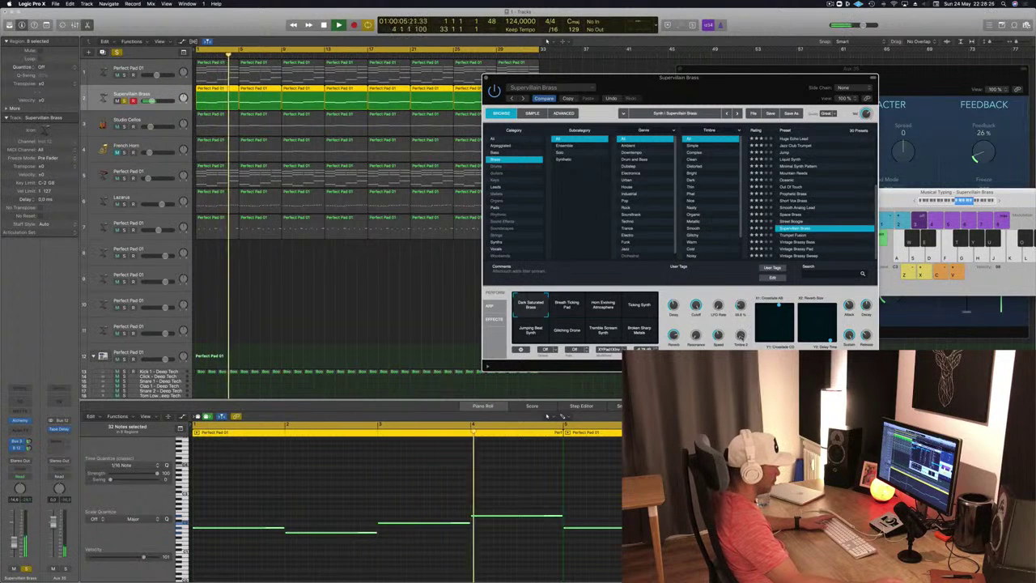
{"action": "key", "text": "Return"}
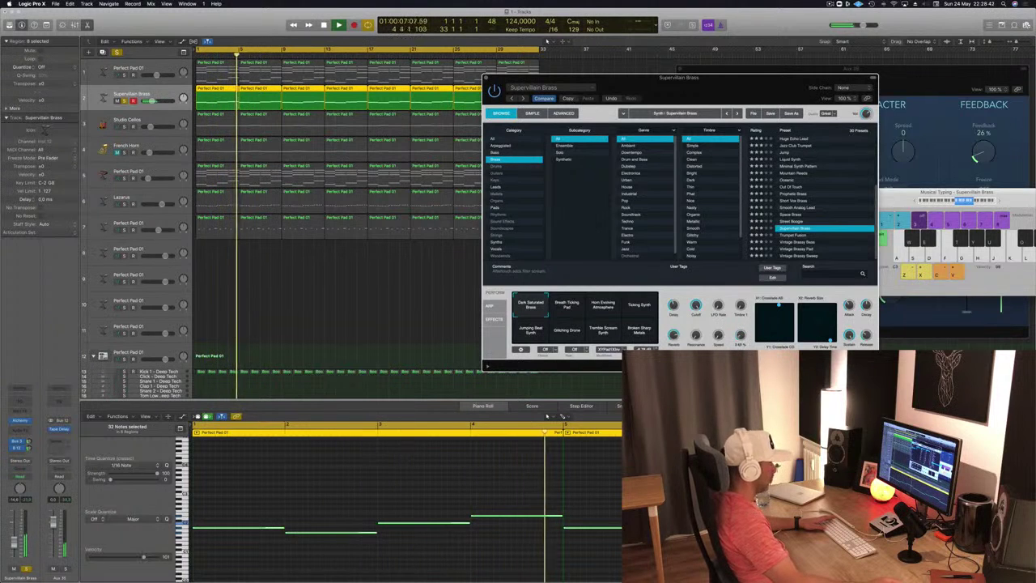
{"action": "key", "text": "Return"}
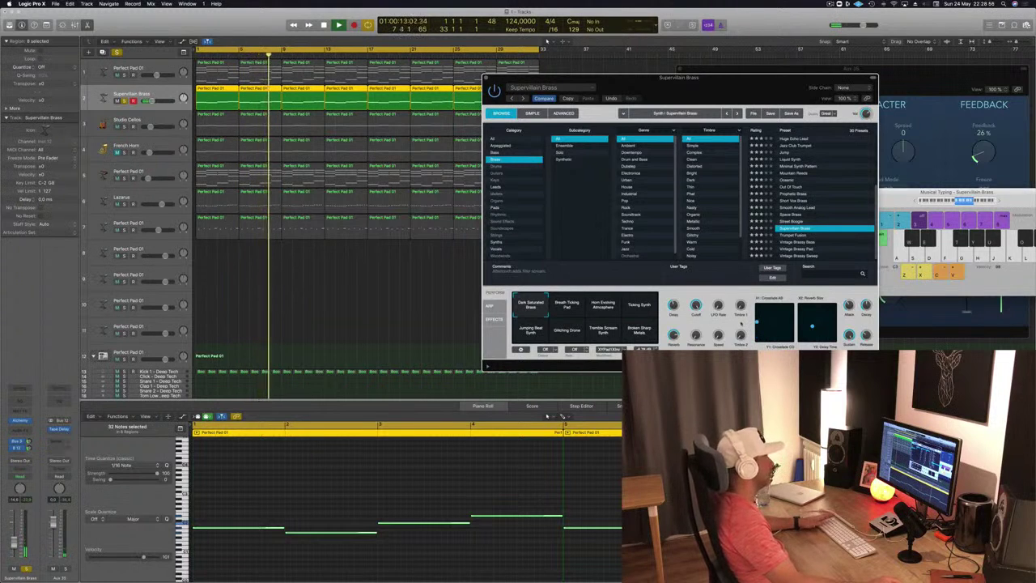
{"action": "left_click_drag", "start_coordinate": [757, 321], "coordinate": [766, 310]}
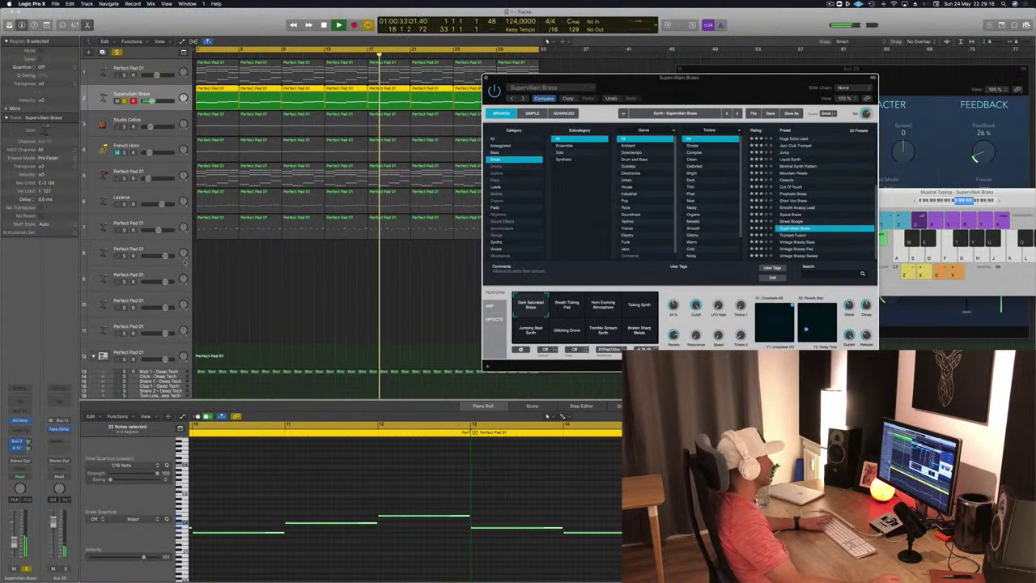
- Unsolo the Supervillain Brass track and mute the Perfect Pad 01 on track 5 while replaying the arrangement from the start
{"action": "key", "text": "Return"}
{"action": "left_click", "coordinate": [125, 101]}
{"action": "key", "text": "space"}
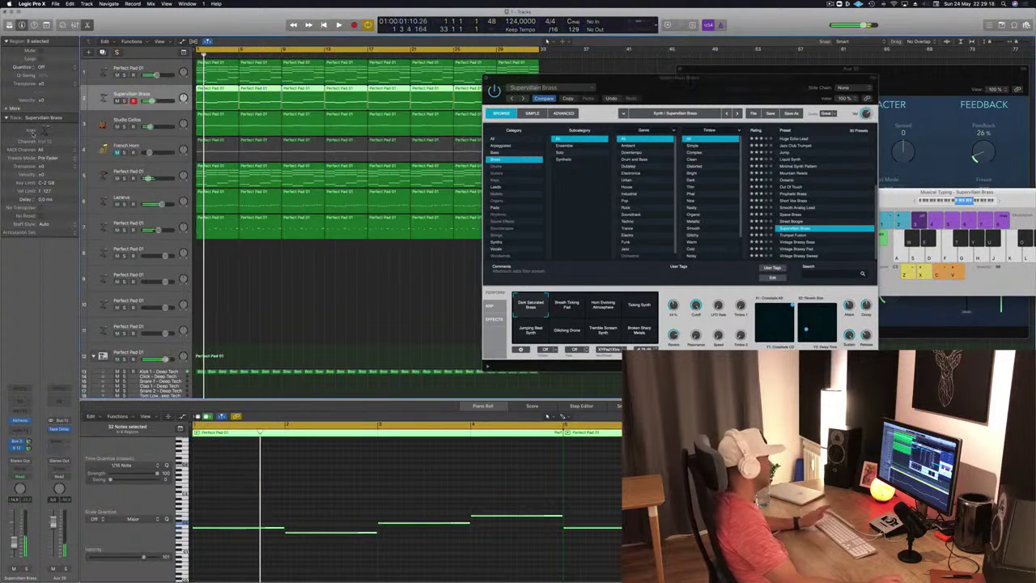
{"action": "key", "text": "space"}
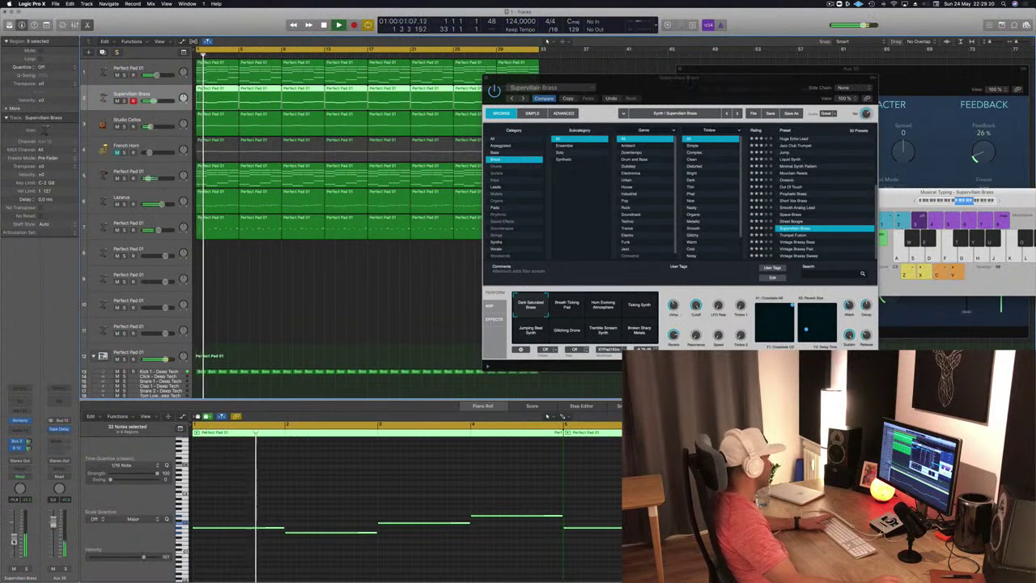
{"action": "key", "text": "Return"}
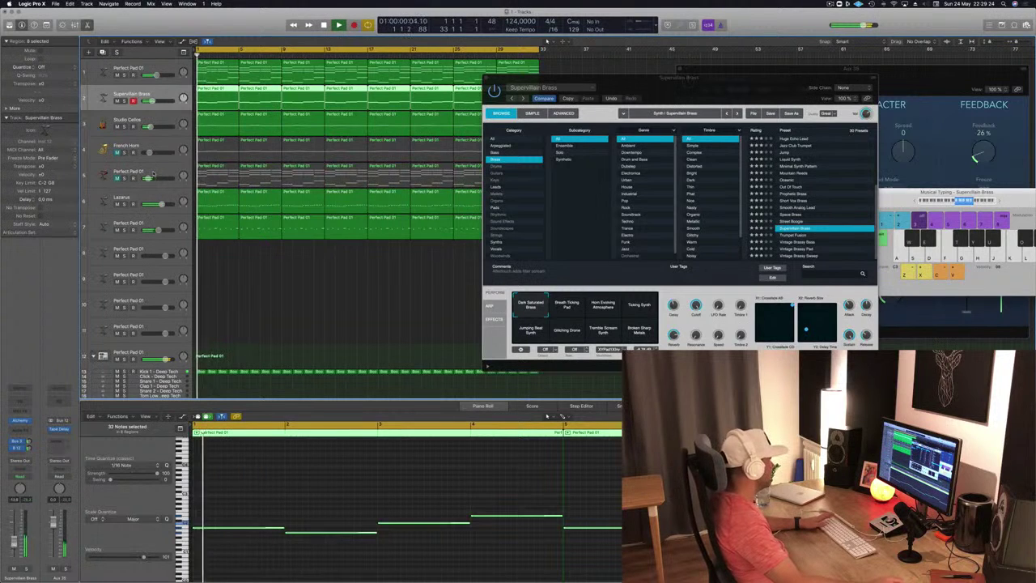
{"action": "left_click", "coordinate": [153, 173]}
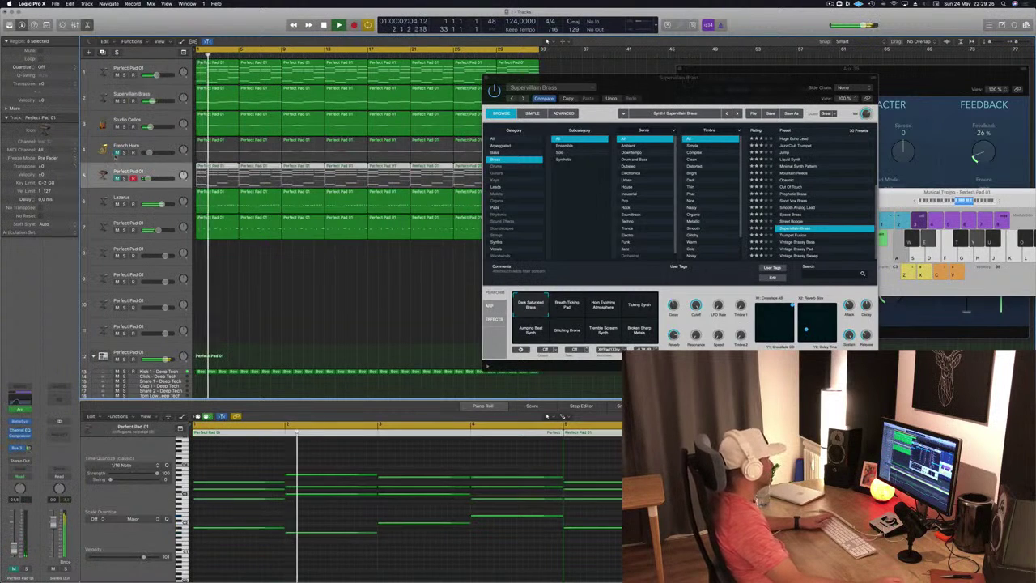
- Unmute the French Horn track, check it briefly in solo and lower its volume slightly
{"action": "left_click", "coordinate": [116, 152]}
{"action": "key", "text": "Return"}
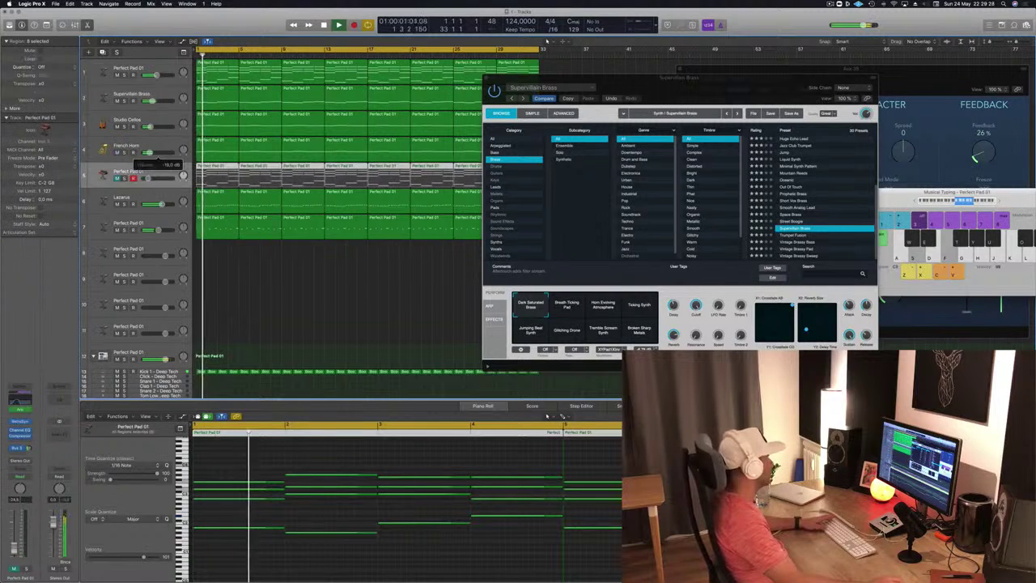
{"action": "left_click", "coordinate": [124, 152]}
{"action": "left_click", "coordinate": [125, 153]}
{"action": "left_click_drag", "start_coordinate": [150, 152], "coordinate": [147, 153]}
{"action": "scroll", "coordinate": [148, 153], "scroll_direction": "down", "scroll_amount": 1}
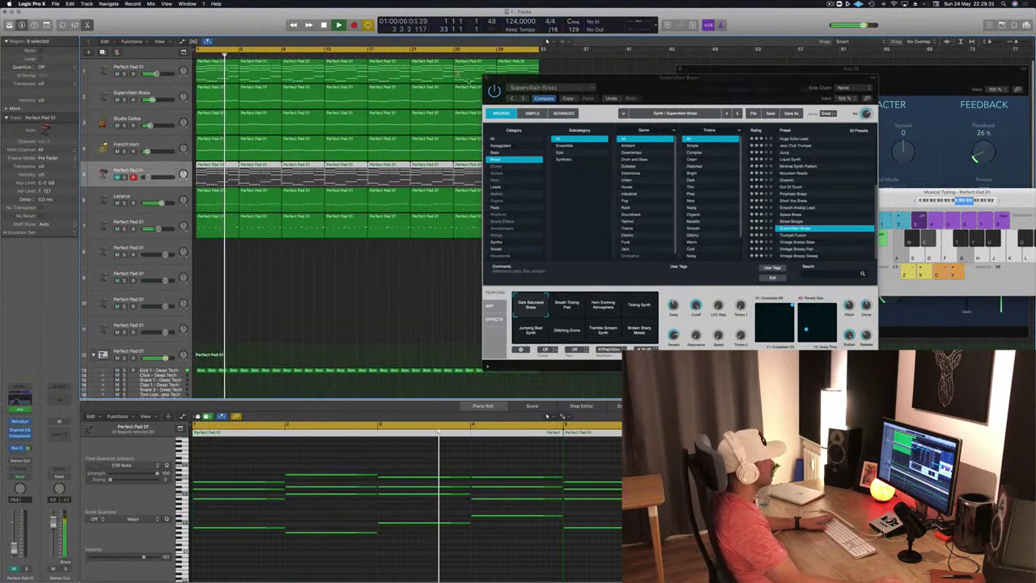
- Close the Supervillain Brass Alchemy window and mute the Lazarus track while replaying the arrangement from the start
{"action": "left_click", "coordinate": [486, 79]}
{"action": "left_click", "coordinate": [277, 303]}
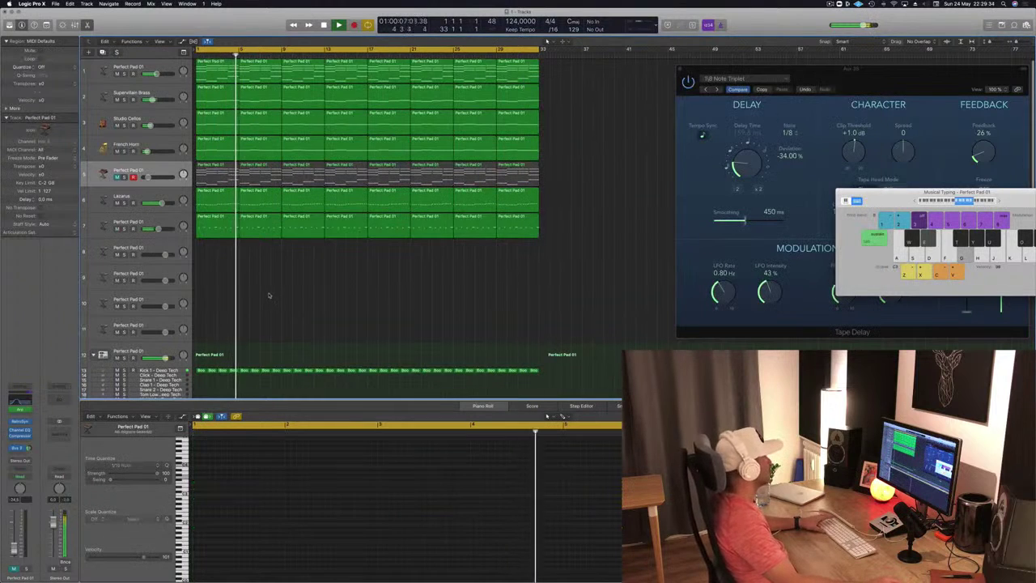
{"action": "key", "text": "Return"}
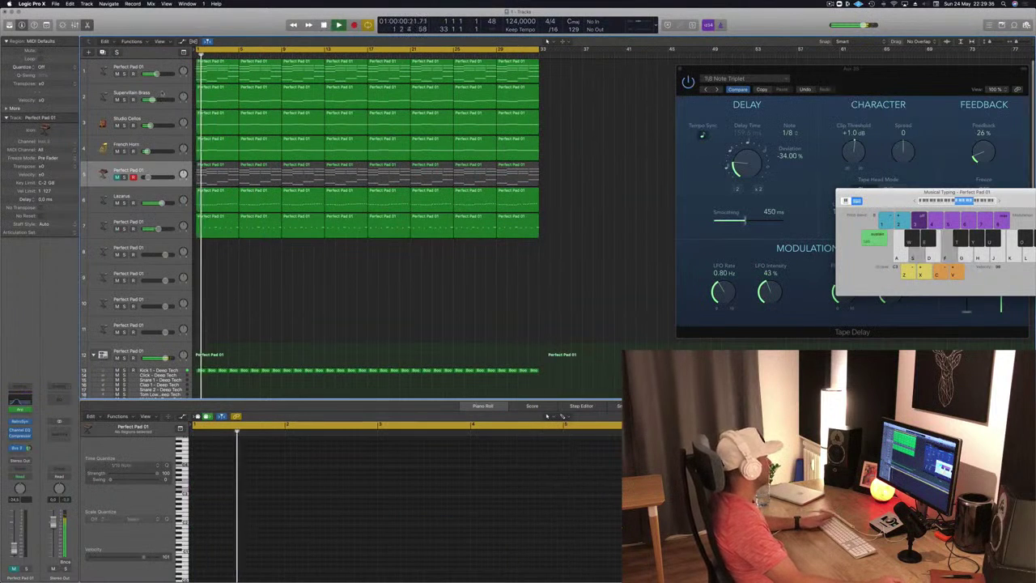
{"action": "key", "text": "Return"}
{"action": "left_click", "coordinate": [117, 202]}
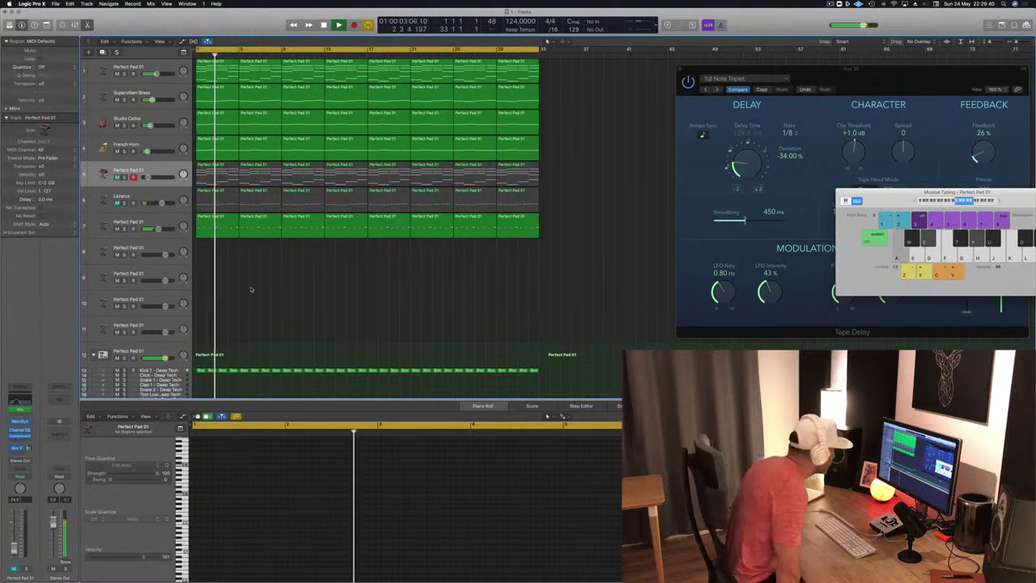
- Select the first region on track 7, adjust that track's volume slightly and replay from the start
{"action": "left_click", "coordinate": [206, 217]}
{"action": "left_click_drag", "start_coordinate": [158, 229], "coordinate": [159, 230]}
{"action": "key", "text": "Return"}
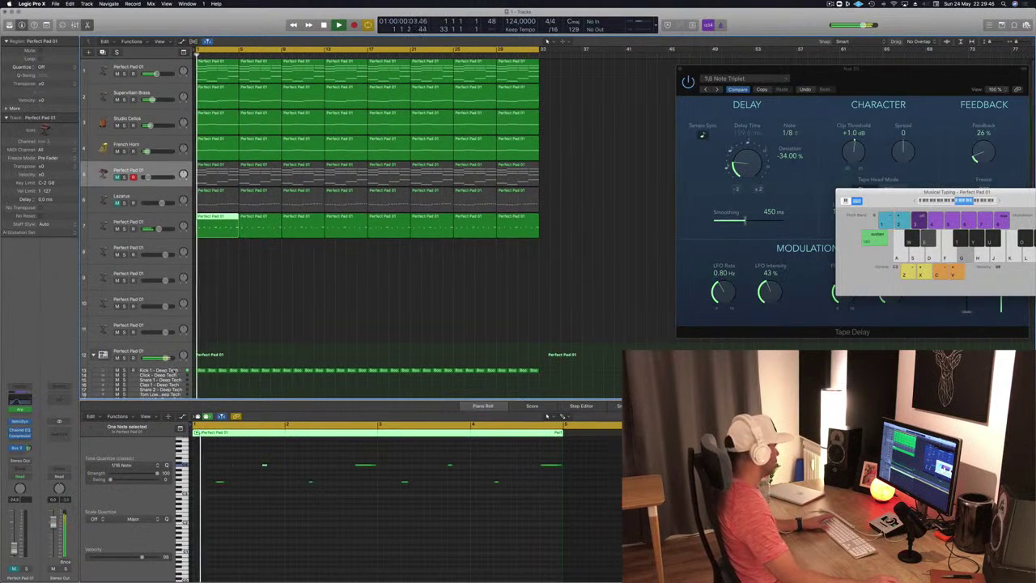
- Unmute the Kick 1 - Deep Tech track and fine-tune its volume while the arrangement plays
{"action": "left_click", "coordinate": [154, 370]}
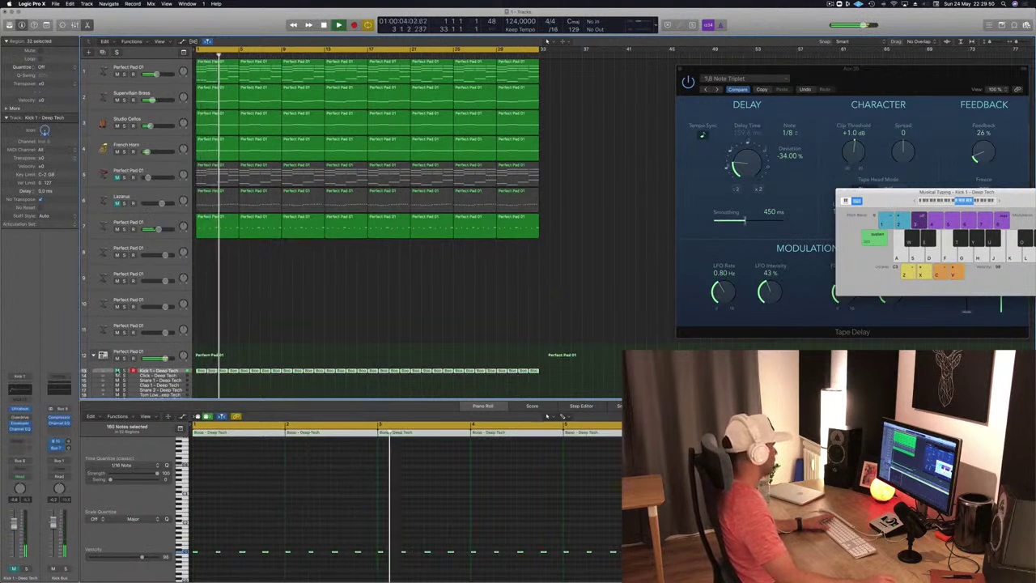
{"action": "left_click", "coordinate": [118, 371]}
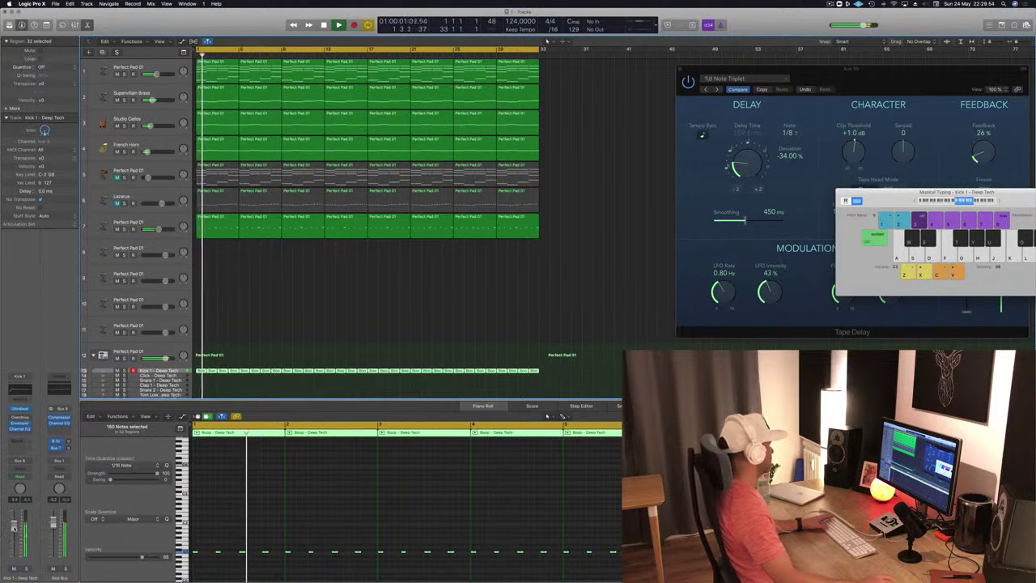
{"action": "left_click", "coordinate": [251, 319]}
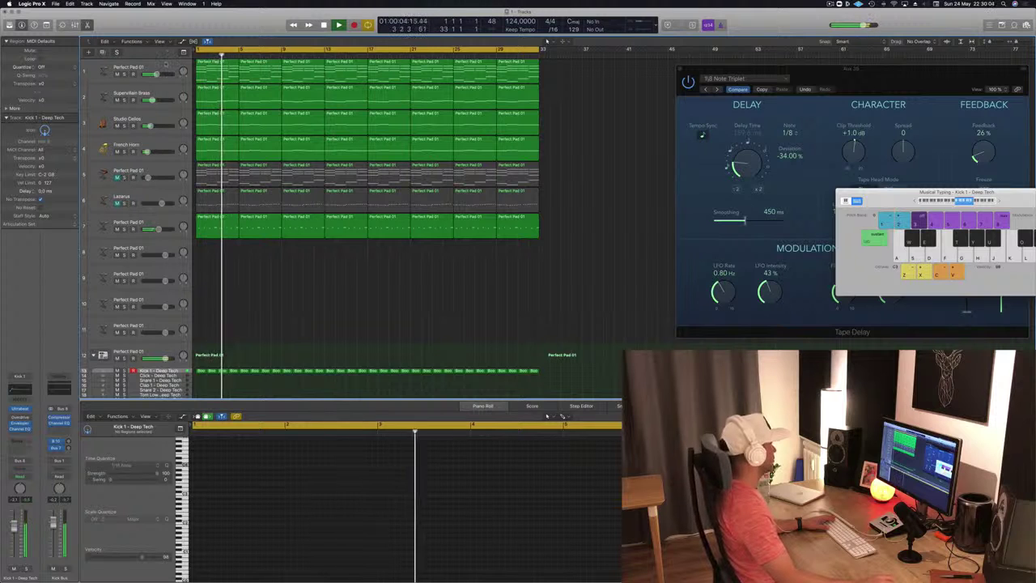
- Compare the arrangement with the Perfect Pad 01 on track 1 muted and unmuted, playing from the start
{"action": "left_click", "coordinate": [139, 68]}
{"action": "key", "text": "Return"}
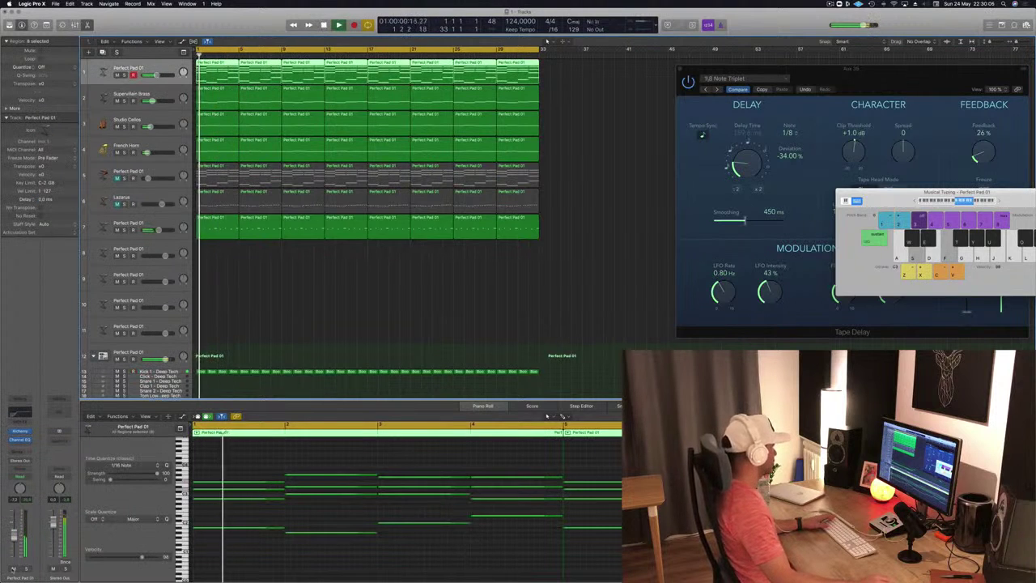
{"action": "left_click", "coordinate": [13, 570]}
{"action": "left_click", "coordinate": [13, 570]}
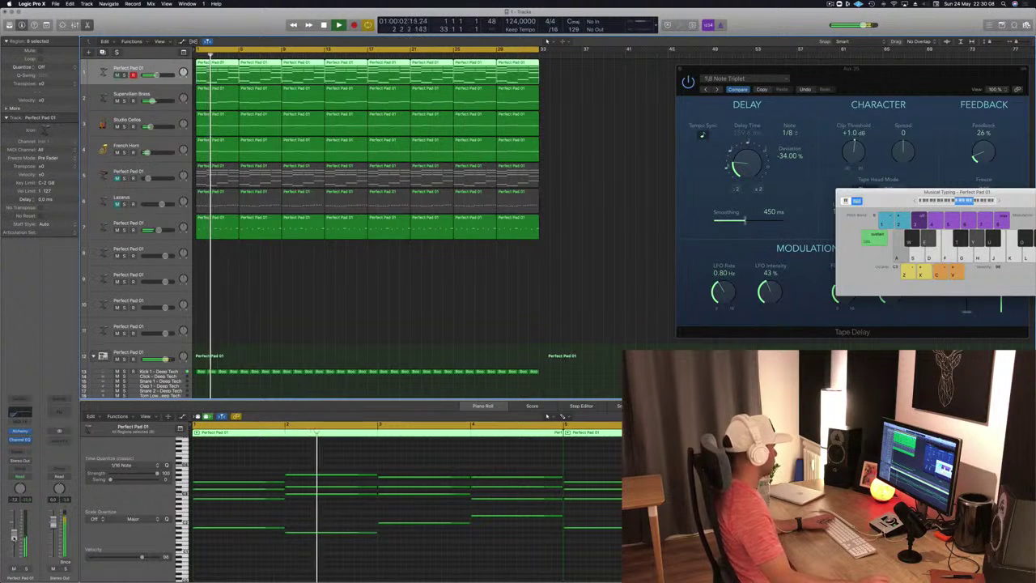
- Fine-tune the Cutoff of track 1's Bold Perfect Pad 01 sound in Alchemy in two passes, replaying from the start each time
{"action": "left_click", "coordinate": [22, 432]}
{"action": "key", "text": "Return"}
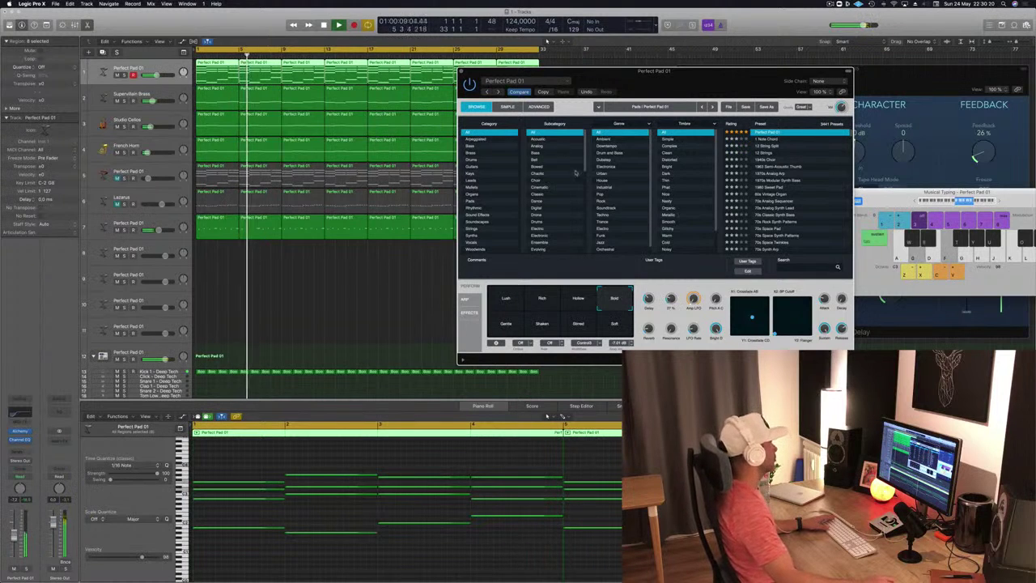
{"action": "left_click", "coordinate": [464, 71]}
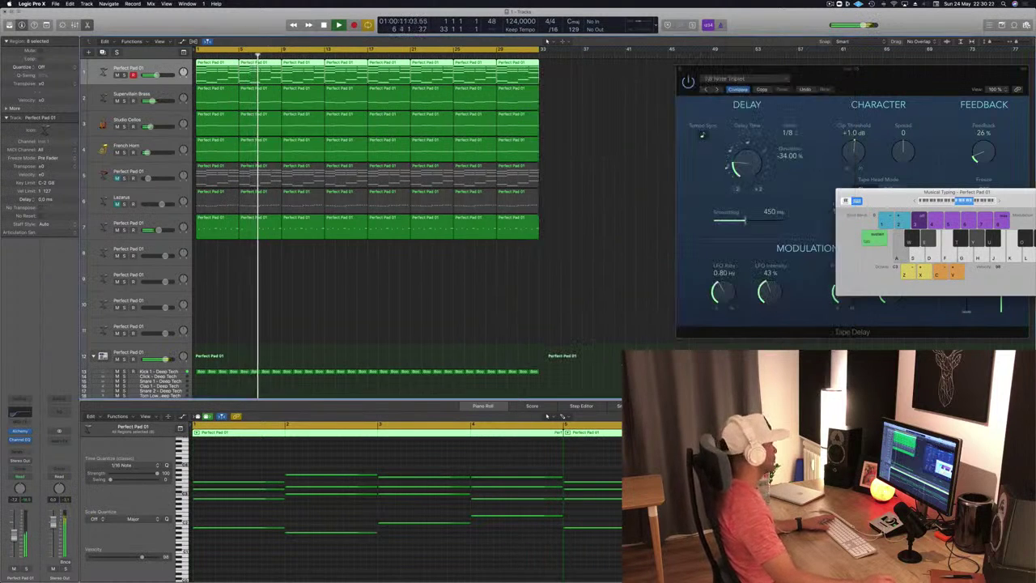
{"action": "key", "text": "Return"}
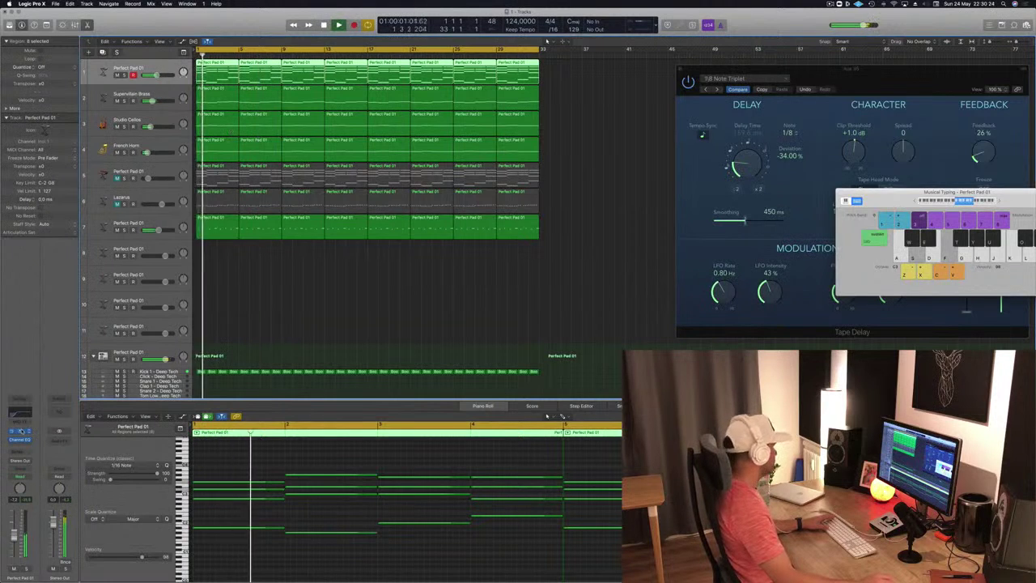
{"action": "left_click", "coordinate": [20, 437]}
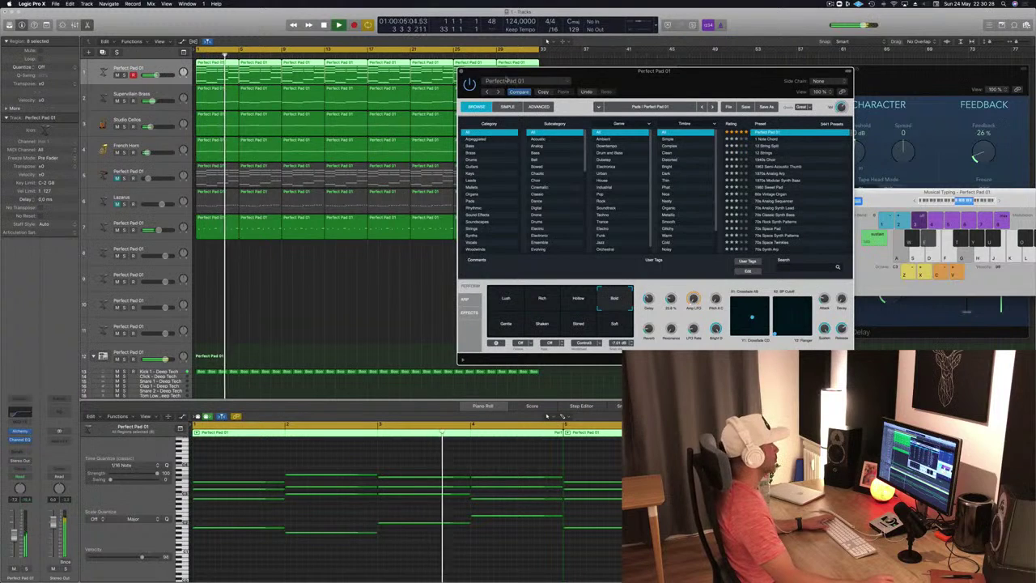
{"action": "key", "text": "Return"}
{"action": "left_click", "coordinate": [461, 71]}
{"action": "key", "text": "Return"}
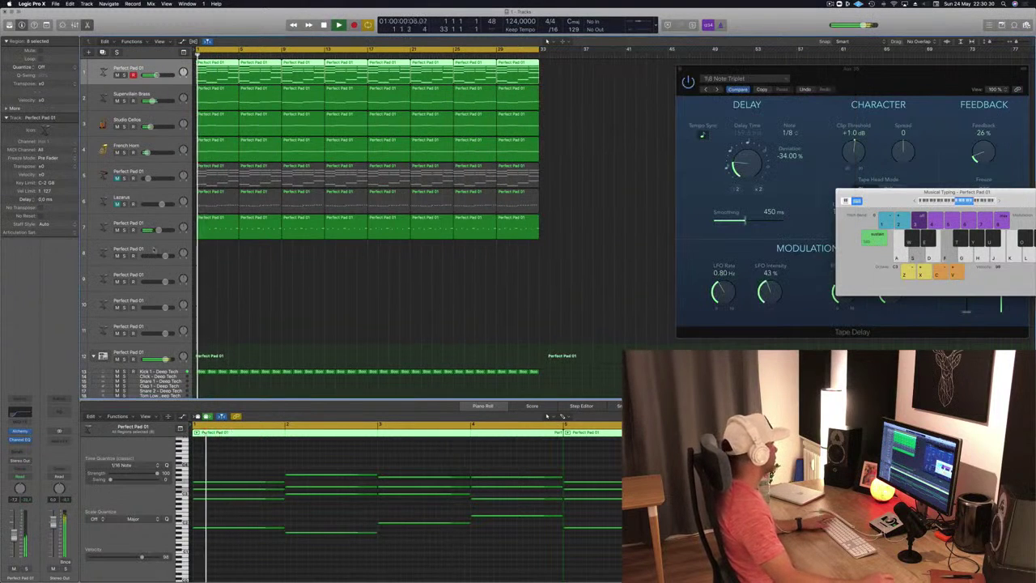
- Duplicate the Perfect Pad 01 on track 7 as an empty track 8 that keeps its Bus 3 and Bus 12 sends
{"action": "left_click", "coordinate": [154, 251]}
{"action": "key", "text": "Return"}
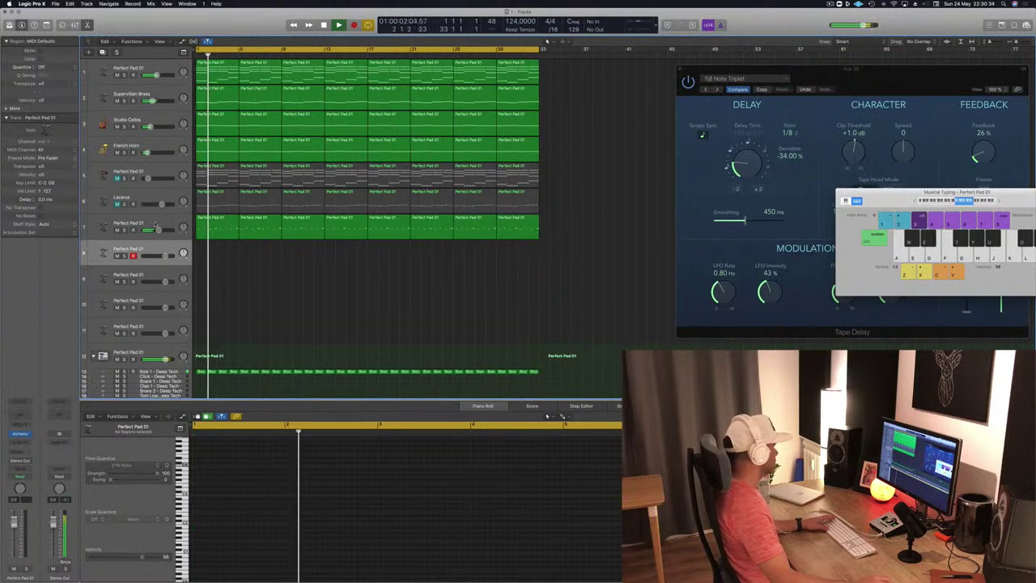
{"action": "key", "text": "Return"}
{"action": "left_click", "coordinate": [155, 228]}
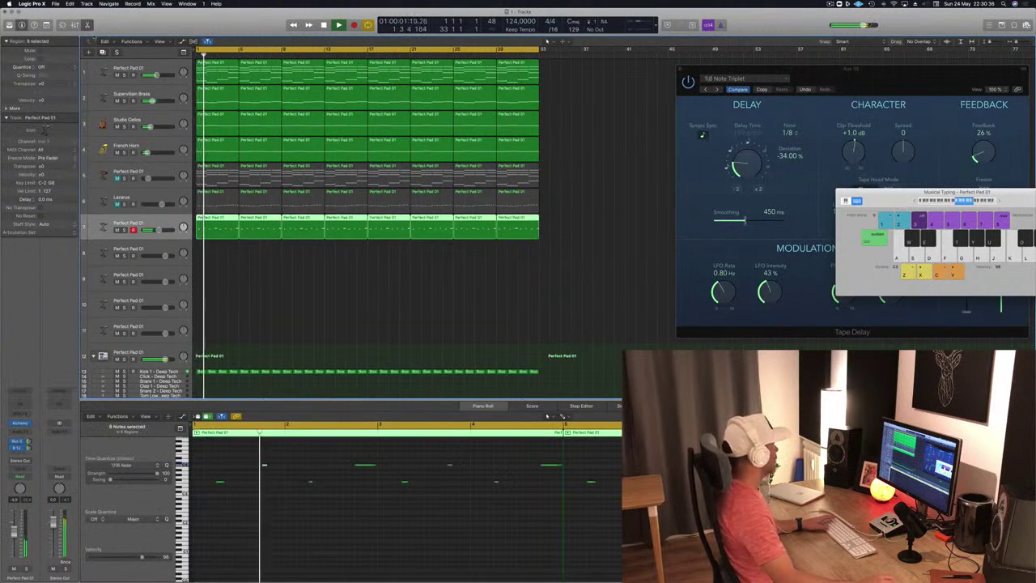
{"action": "left_click", "coordinate": [160, 251]}
{"action": "key", "text": "Return"}
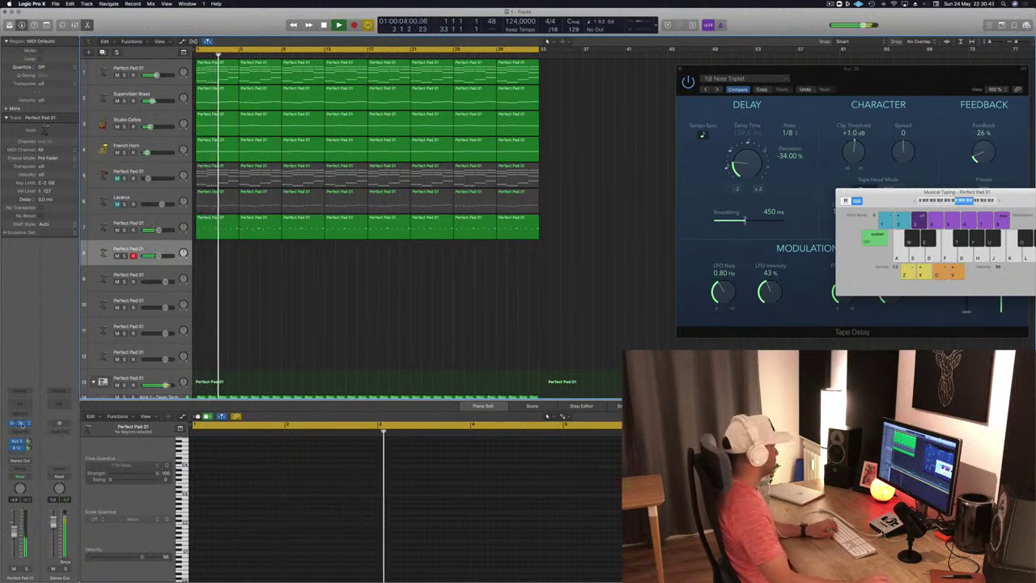
- Open Alchemy on track 8 and audition the Deeper Emotion and Lazarus presets, trying Lazarus as Solid & Wide and Solid
{"action": "left_click", "coordinate": [22, 424]}
{"action": "left_click_drag", "start_coordinate": [307, 17], "coordinate": [603, 63]}
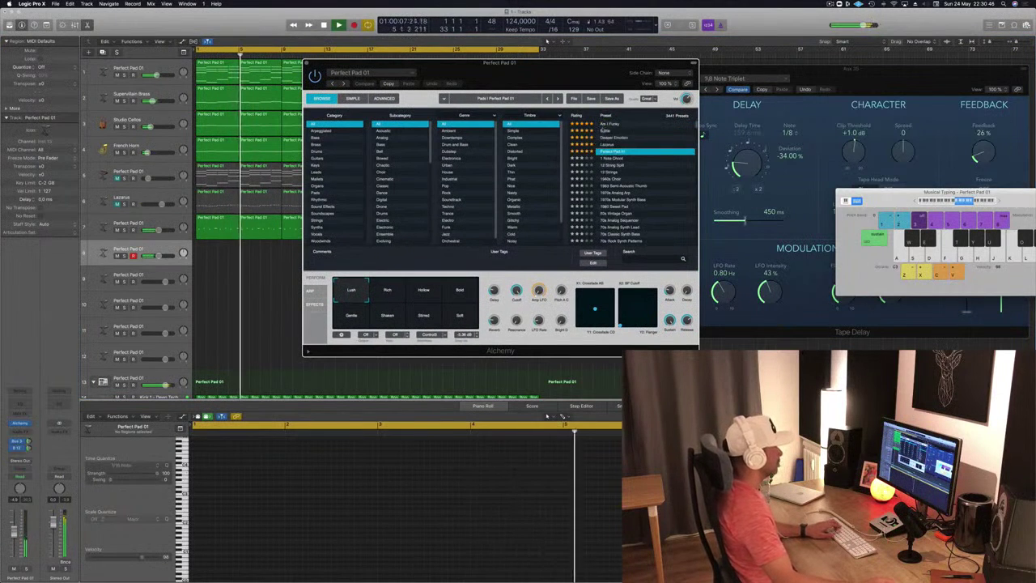
{"action": "left_click", "coordinate": [613, 138]}
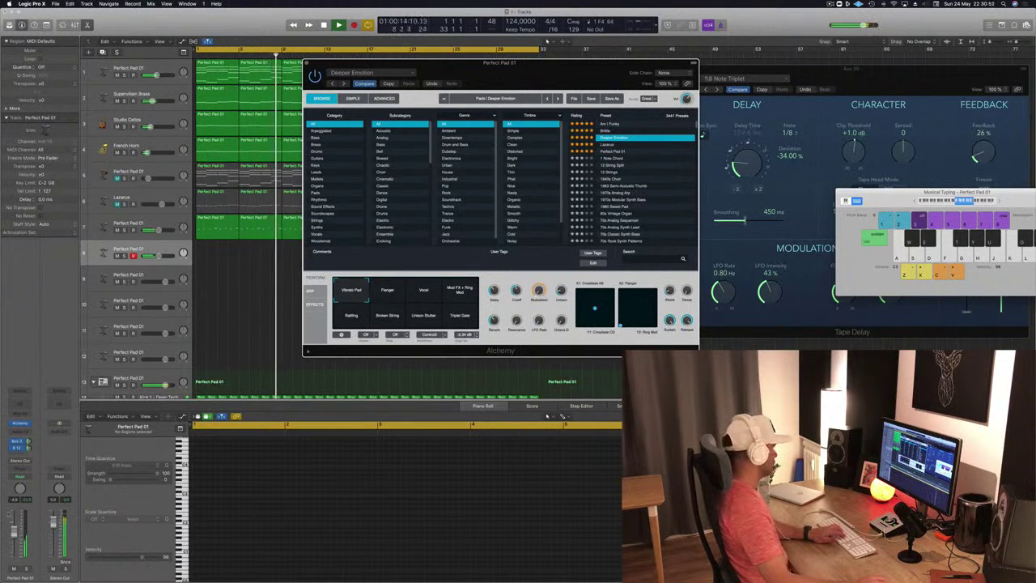
{"action": "left_click", "coordinate": [609, 144]}
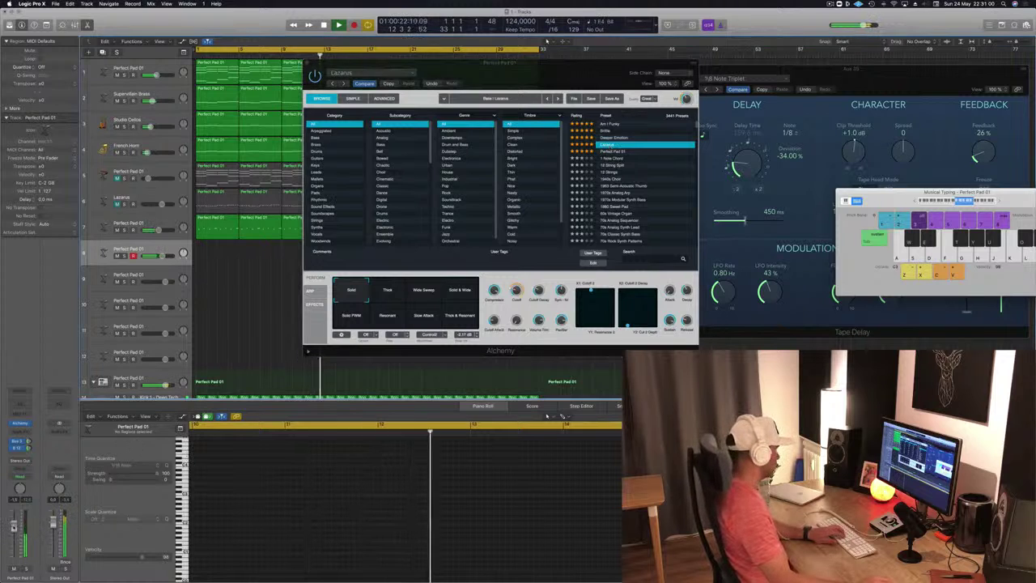
{"action": "left_click", "coordinate": [466, 294]}
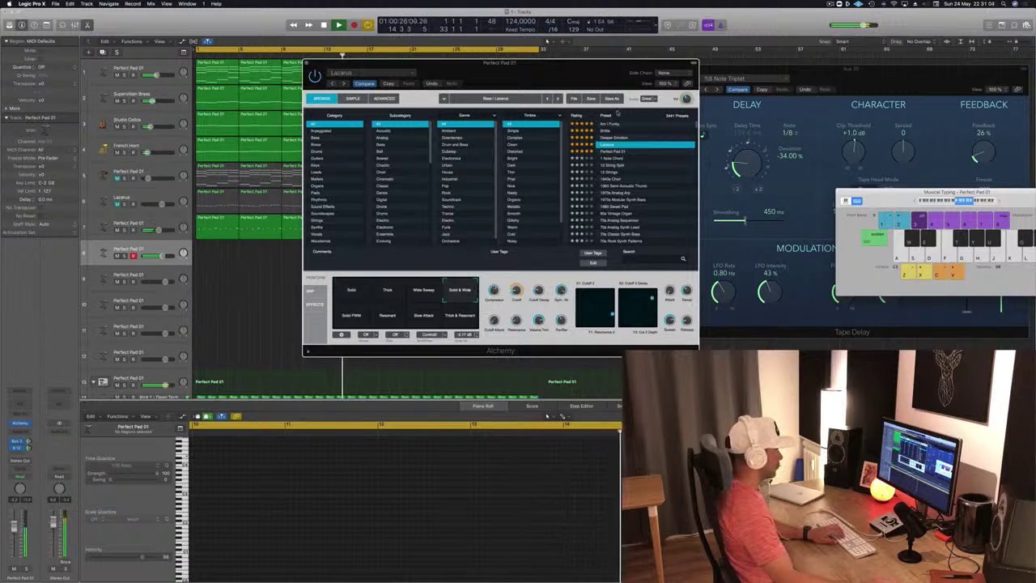
{"action": "left_click", "coordinate": [349, 293]}
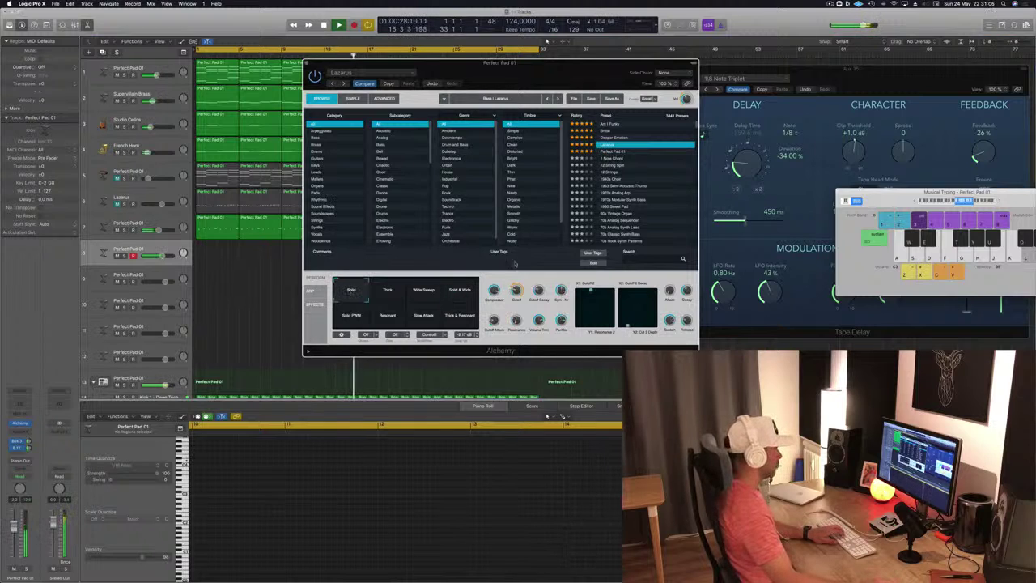
- Load the 1 Note Chord preset in Alchemy on track 8, lower the track's volume and move the Alchemy window off the regions
{"action": "left_click", "coordinate": [616, 159]}
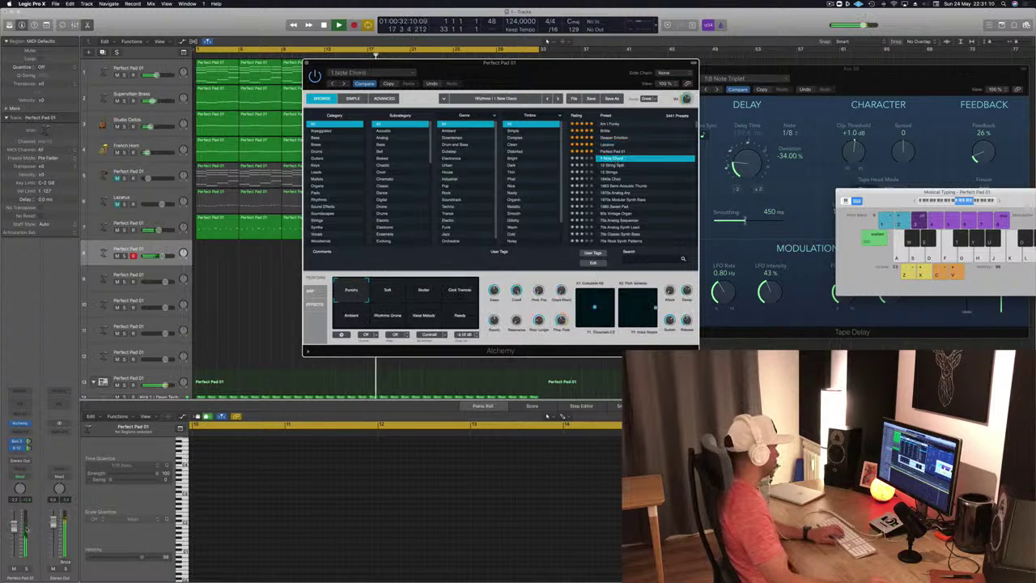
{"action": "left_click_drag", "start_coordinate": [14, 528], "coordinate": [13, 535]}
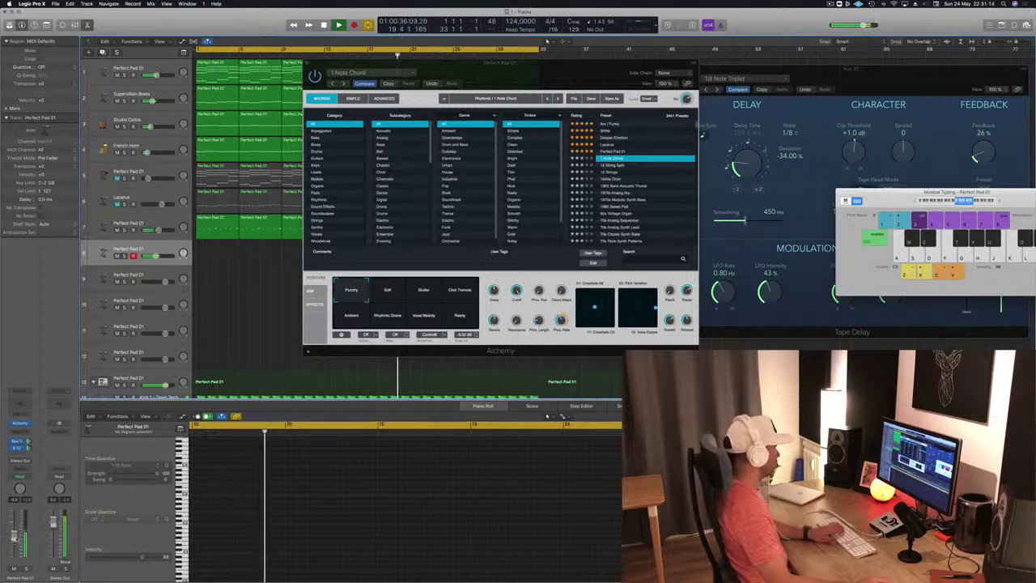
{"action": "left_click_drag", "start_coordinate": [533, 78], "coordinate": [711, 75]}
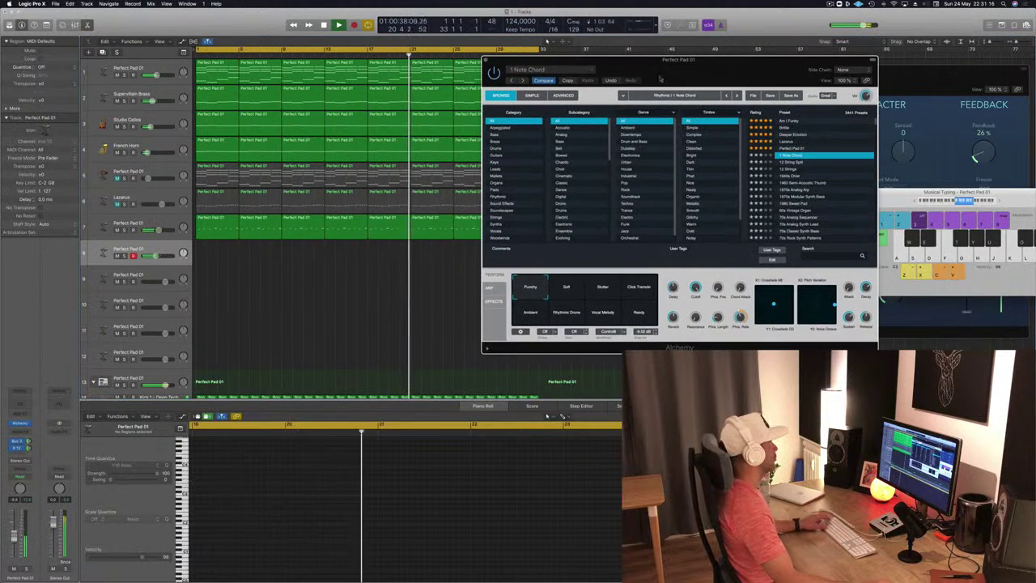
- Copy the first chord region from track 1 to the start of track 8 and shorten all its notes to brief stabs
{"action": "left_click", "coordinate": [200, 71]}
{"action": "left_click_drag", "start_coordinate": [200, 72], "coordinate": [196, 260]}
{"action": "left_click_drag", "start_coordinate": [238, 439], "coordinate": [492, 576]}
{"action": "left_click_drag", "start_coordinate": [562, 466], "coordinate": [474, 477]}
{"action": "key", "text": "Return"}
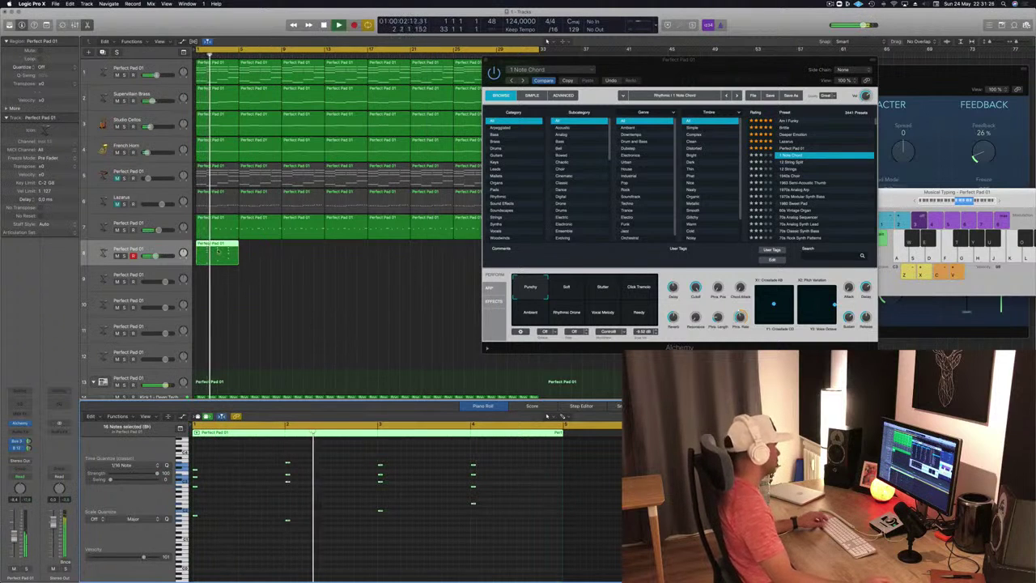
- Copy the shortened chord region along track 8 until it fills bars 1 to 32, moving the Alchemy window clear, and replay
{"action": "left_click_drag", "start_coordinate": [219, 253], "coordinate": [260, 252]}
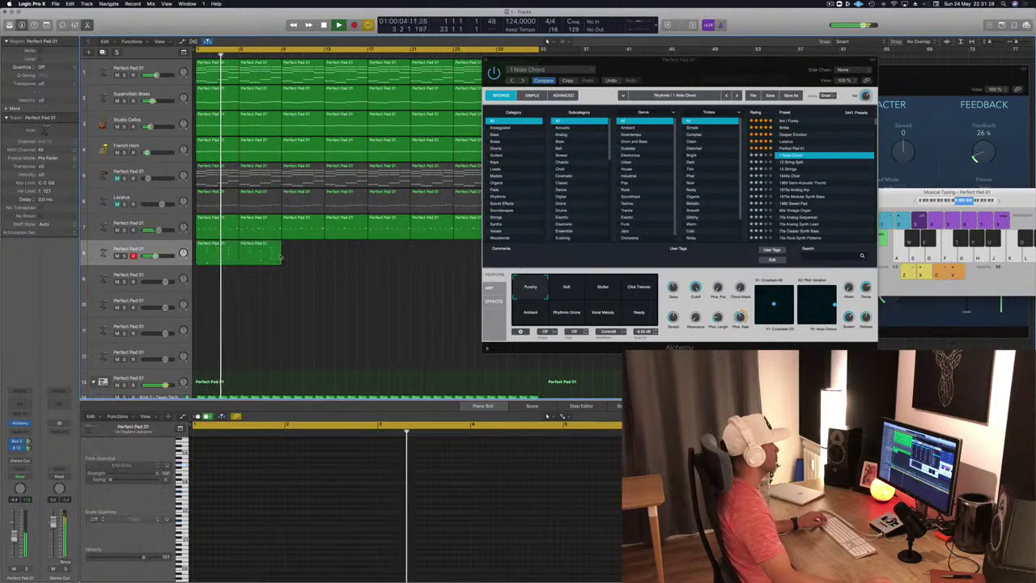
{"action": "left_click_drag", "start_coordinate": [649, 78], "coordinate": [876, 161]}
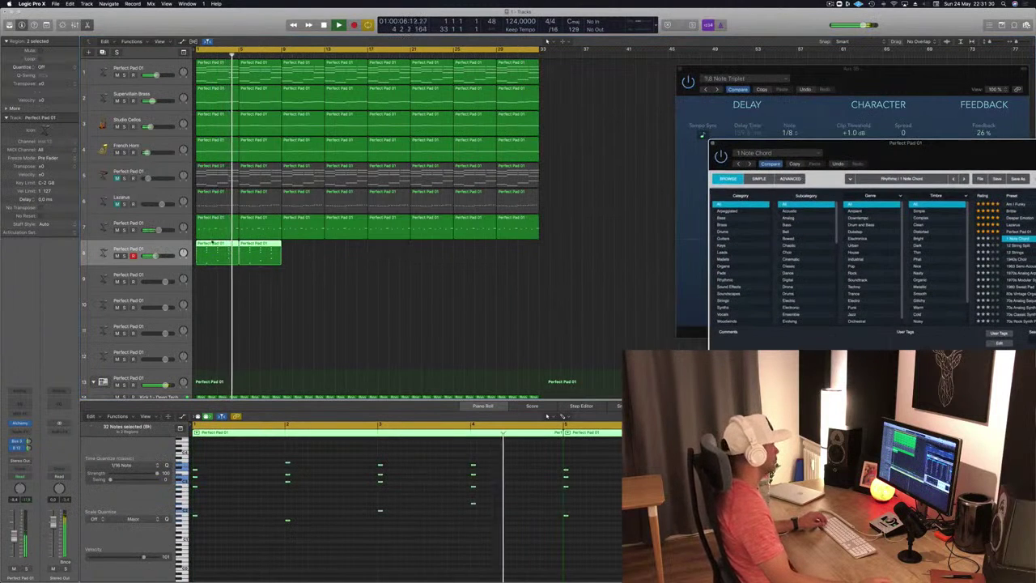
{"action": "left_click_drag", "start_coordinate": [212, 252], "coordinate": [299, 252]}
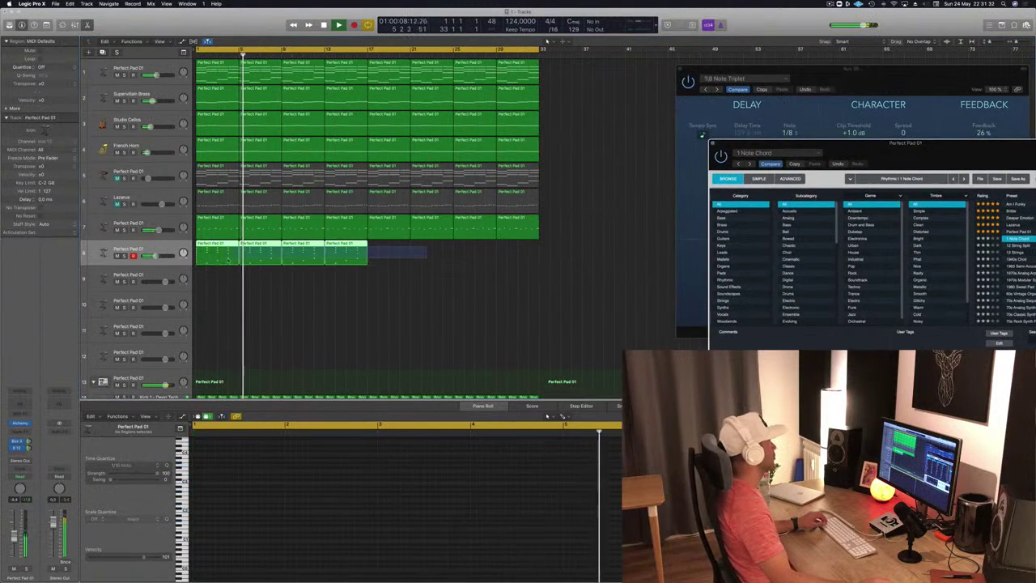
{"action": "left_click_drag", "start_coordinate": [222, 245], "coordinate": [393, 252]}
{"action": "key", "text": "space"}
{"action": "key", "text": "space"}
- Lower the Supervillain Brass volume slightly and bring track 8's Alchemy window back into full view
{"action": "left_click", "coordinate": [157, 104]}
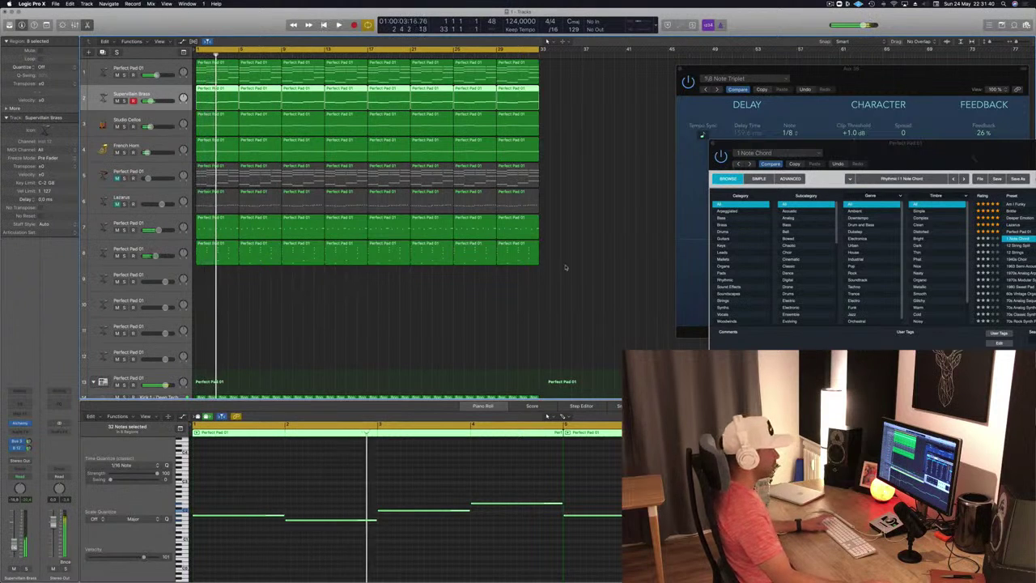
{"action": "left_click_drag", "start_coordinate": [858, 160], "coordinate": [565, 216]}
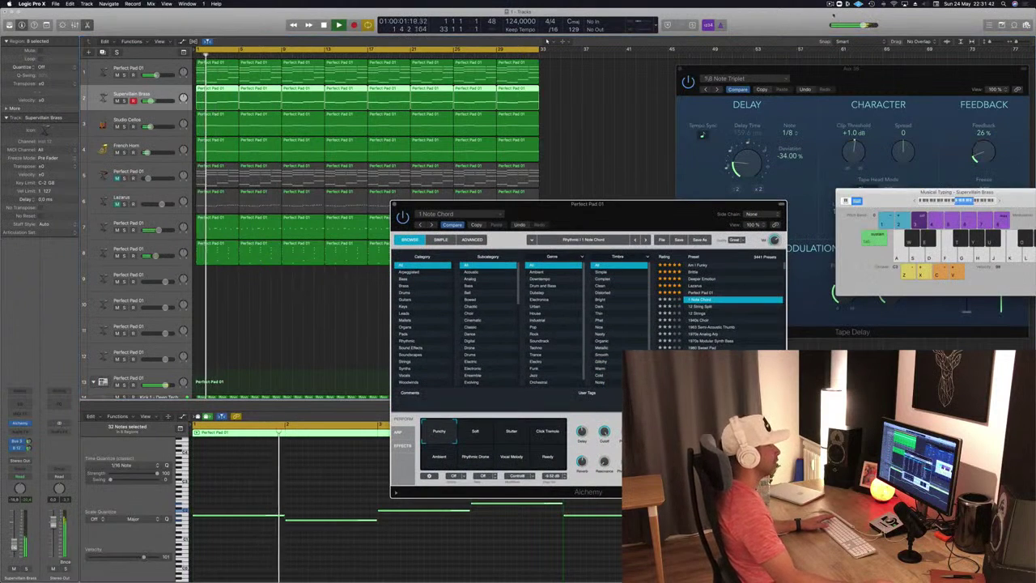
{"action": "left_click_drag", "start_coordinate": [622, 208], "coordinate": [613, 81]}
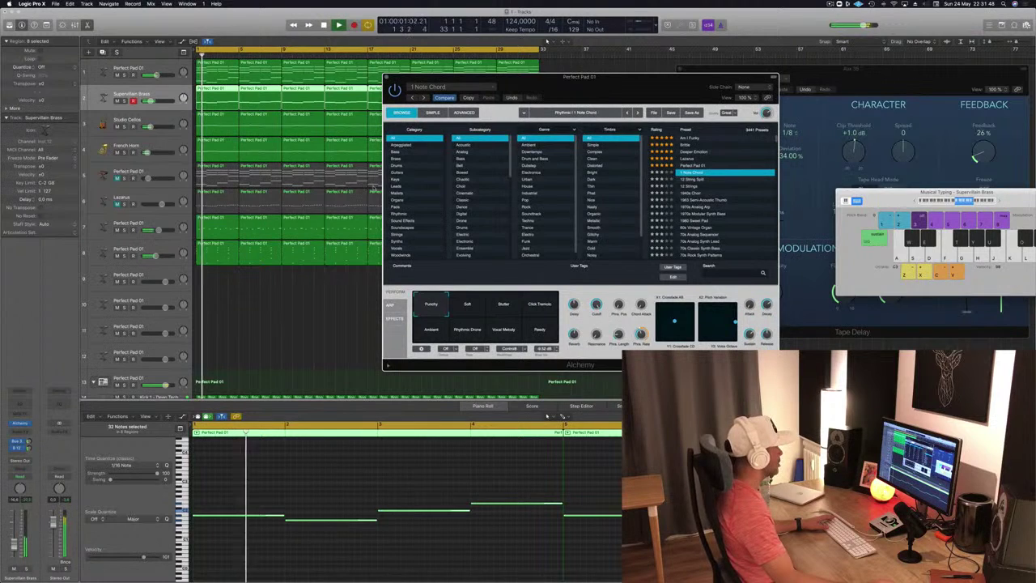
- Filter track 8's Alchemy presets to the Keys category, load the Adding preset and lower the track's volume
{"action": "left_click", "coordinate": [396, 179]}
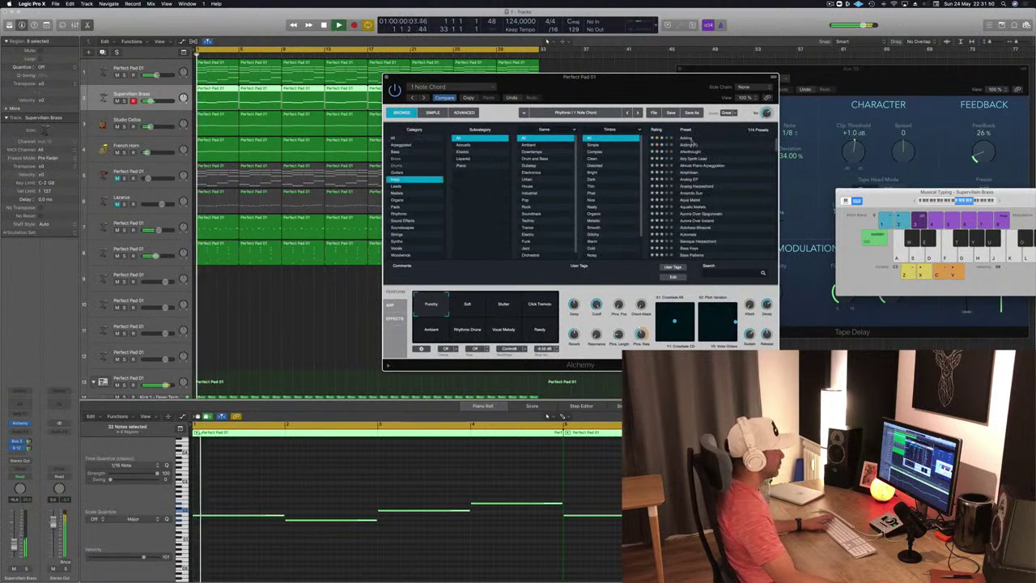
{"action": "left_click", "coordinate": [687, 137]}
{"action": "left_click_drag", "start_coordinate": [615, 93], "coordinate": [583, 127]}
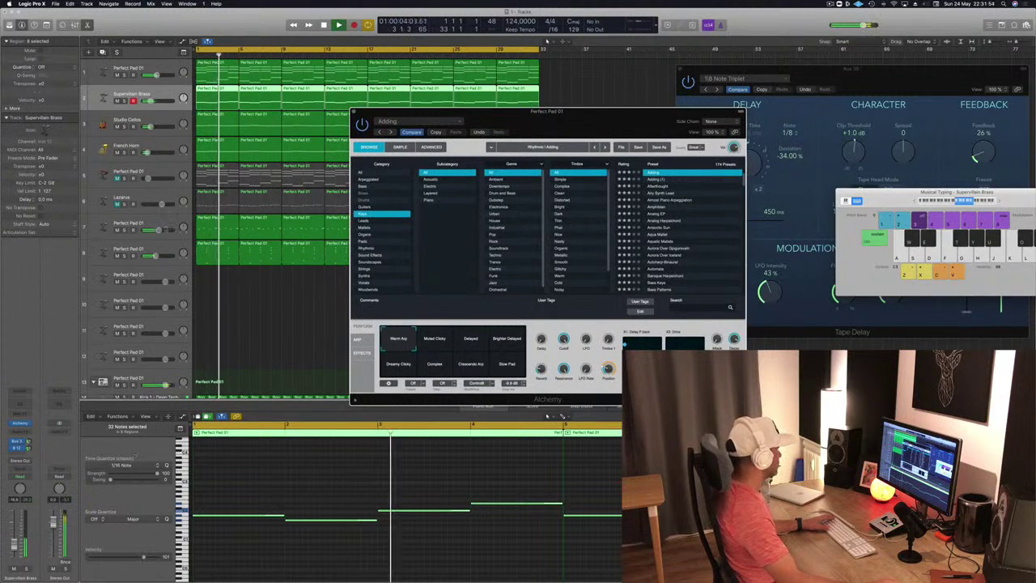
{"action": "left_click", "coordinate": [164, 253]}
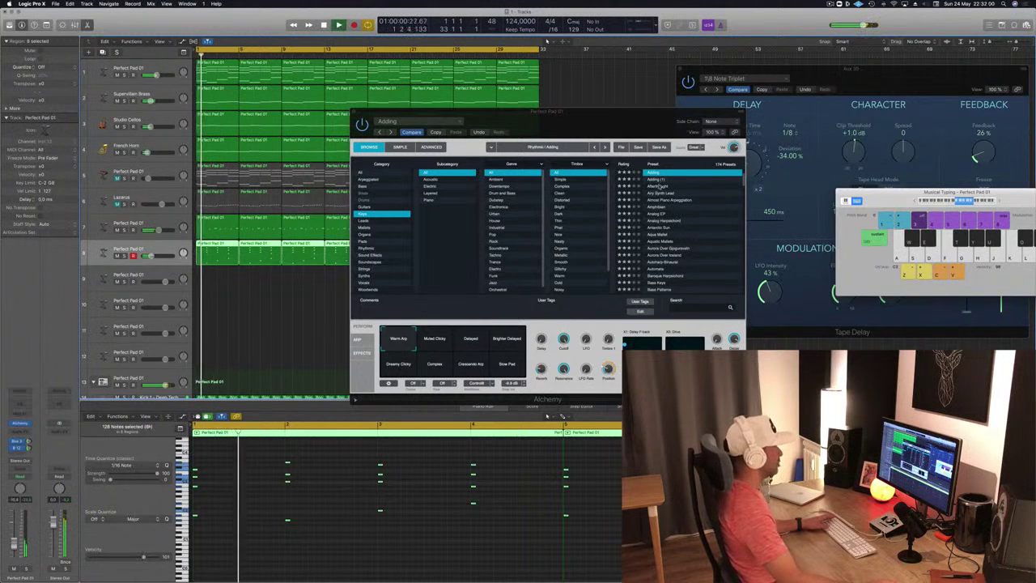
- Audition the Afterthought preset, load Airy Synth Lead on track 8 and readjust the track's volume fader
{"action": "left_click", "coordinate": [657, 186]}
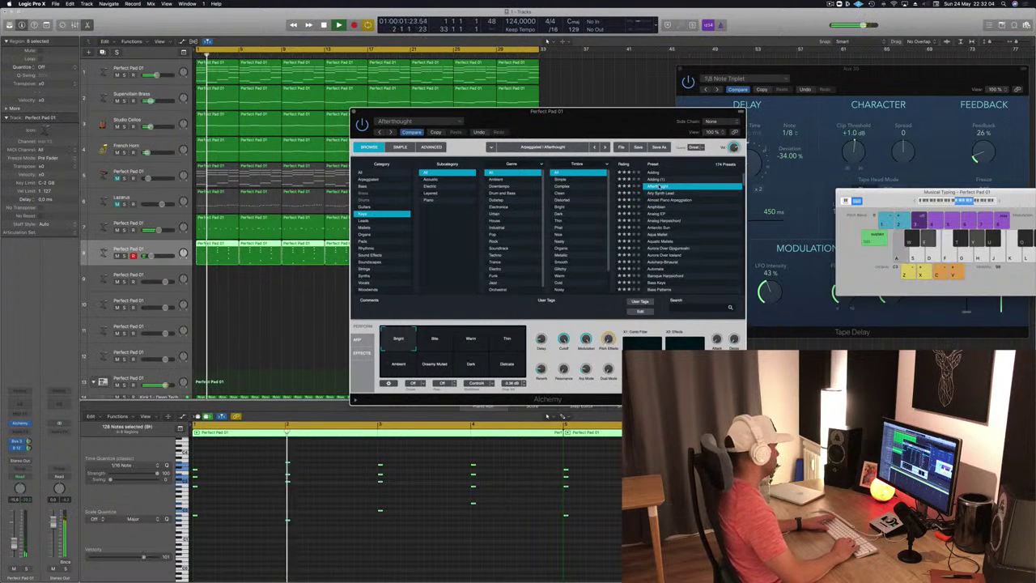
{"action": "key", "text": "Down"}
{"action": "key", "text": "Return"}
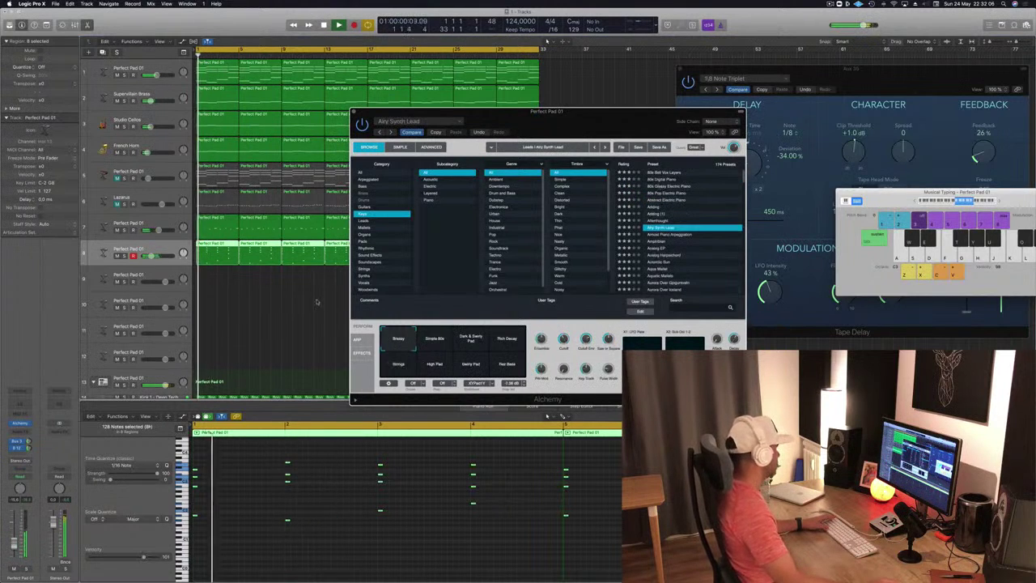
{"action": "left_click", "coordinate": [13, 545]}
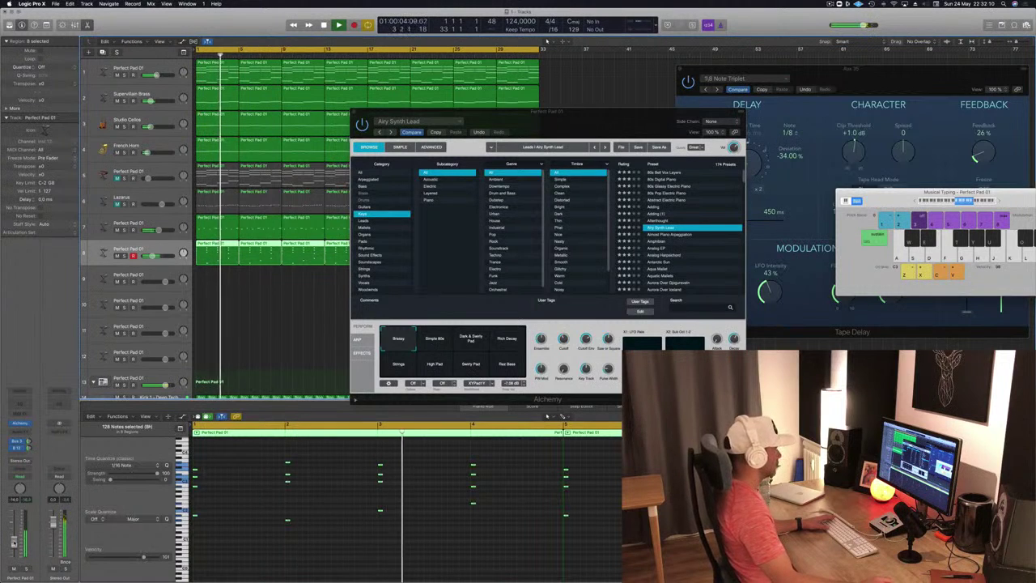
- Audition Airy Synth Lead's variations, including Simple 80s, Dark & Swirly Pad, Rich Decay, Strings and High Pad, and return to the first one
{"action": "left_click_drag", "start_coordinate": [623, 121], "coordinate": [749, 78]}
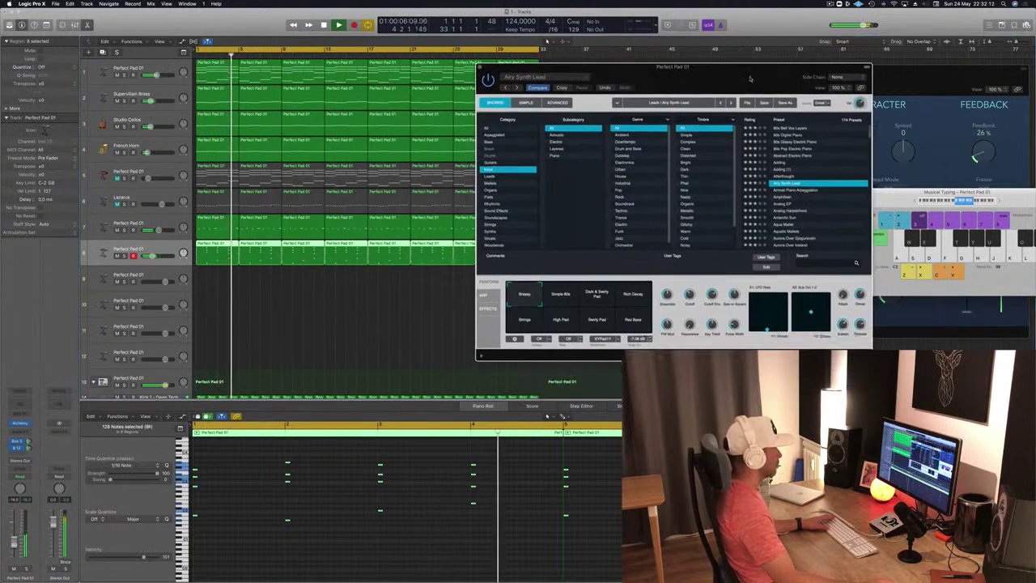
{"action": "key", "text": "Return"}
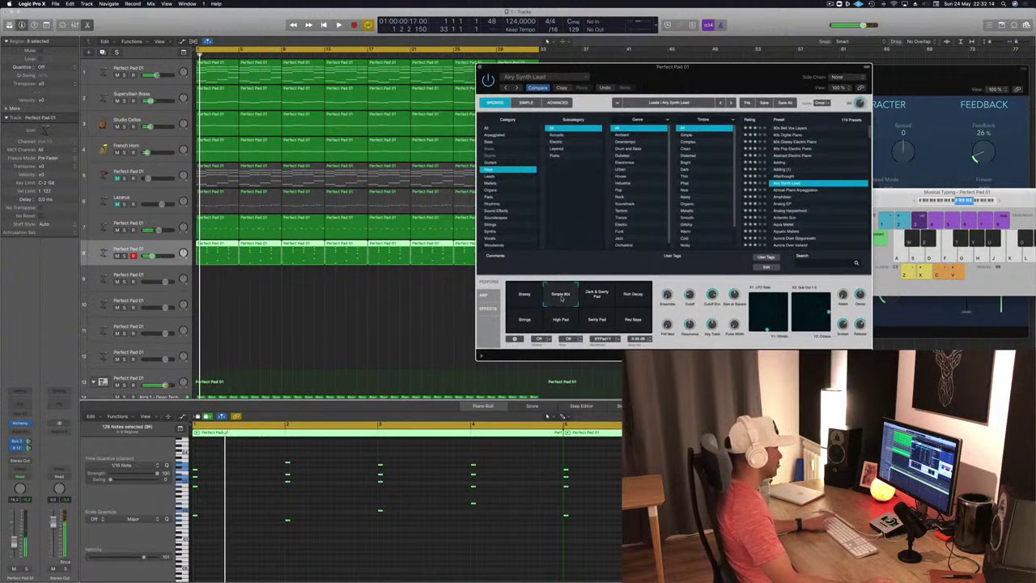
{"action": "left_click", "coordinate": [595, 296]}
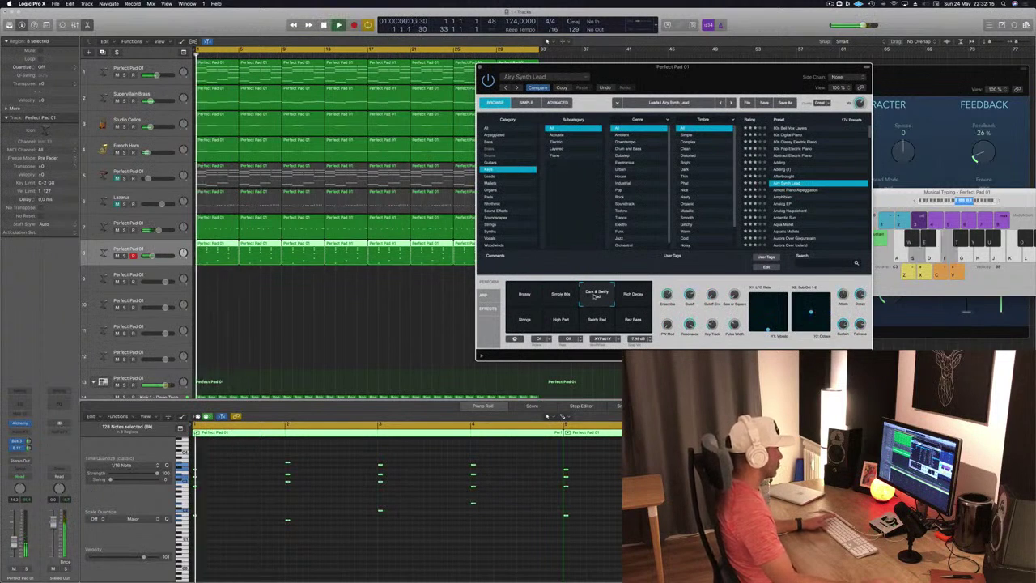
{"action": "left_click", "coordinate": [634, 297]}
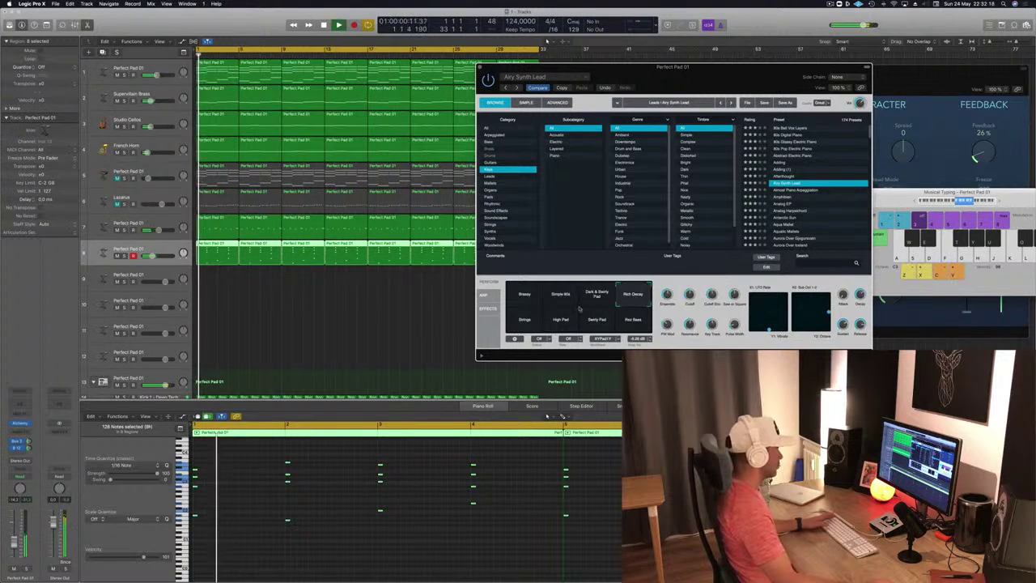
{"action": "left_click", "coordinate": [524, 322]}
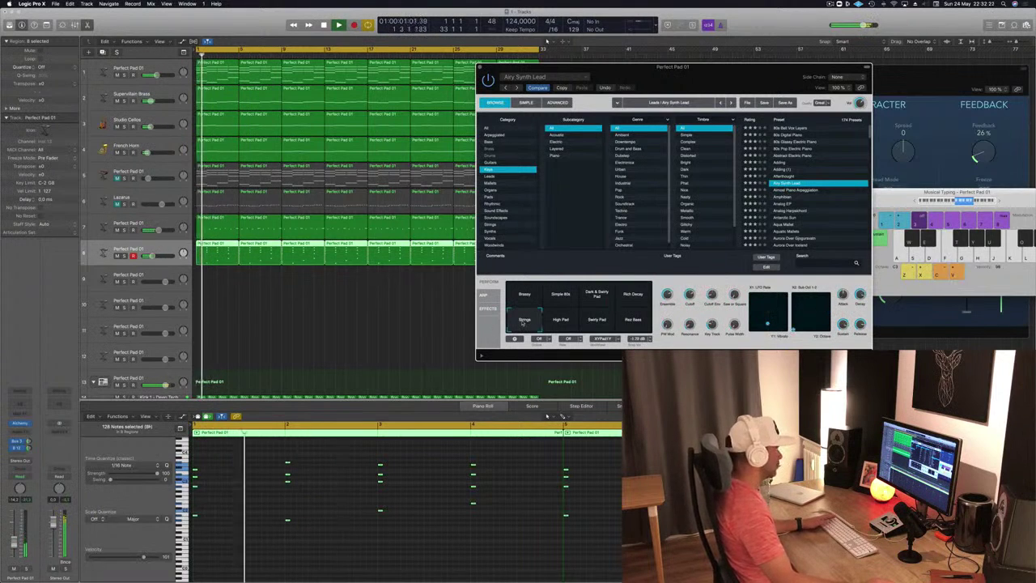
{"action": "left_click", "coordinate": [571, 321]}
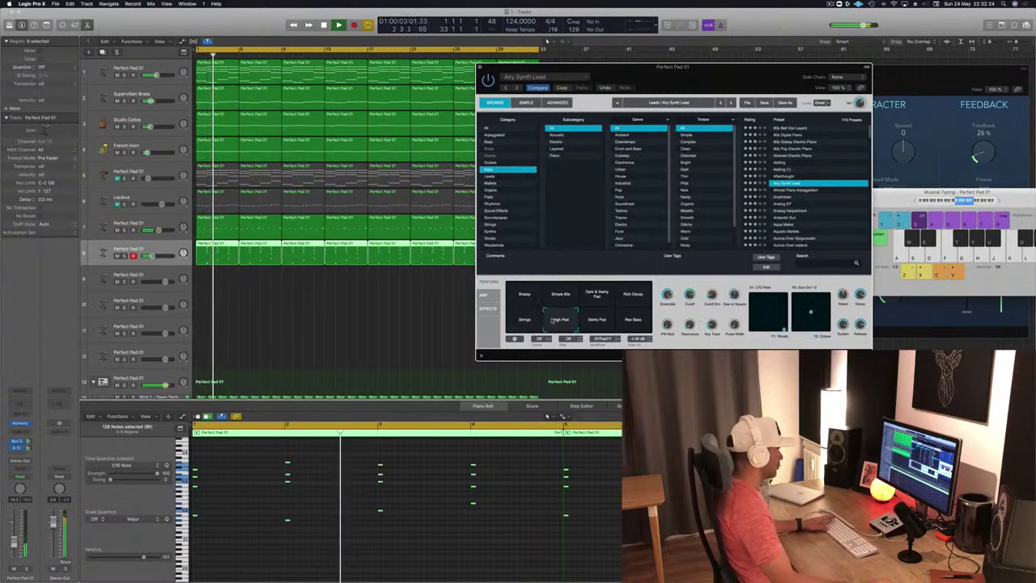
{"action": "left_click", "coordinate": [593, 321]}
{"action": "left_click", "coordinate": [523, 298]}
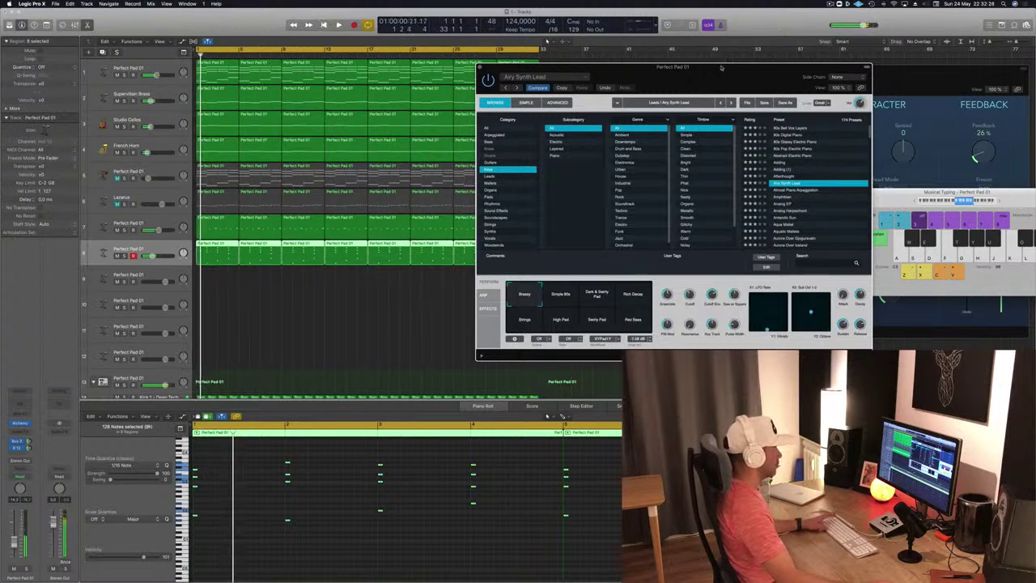
- Reposition the Alchemy window and adjust track 8's send level to Bus 12, the tape delay
{"action": "left_click_drag", "start_coordinate": [723, 61], "coordinate": [478, 81]}
{"action": "left_click_drag", "start_coordinate": [270, 80], "coordinate": [466, 80]}
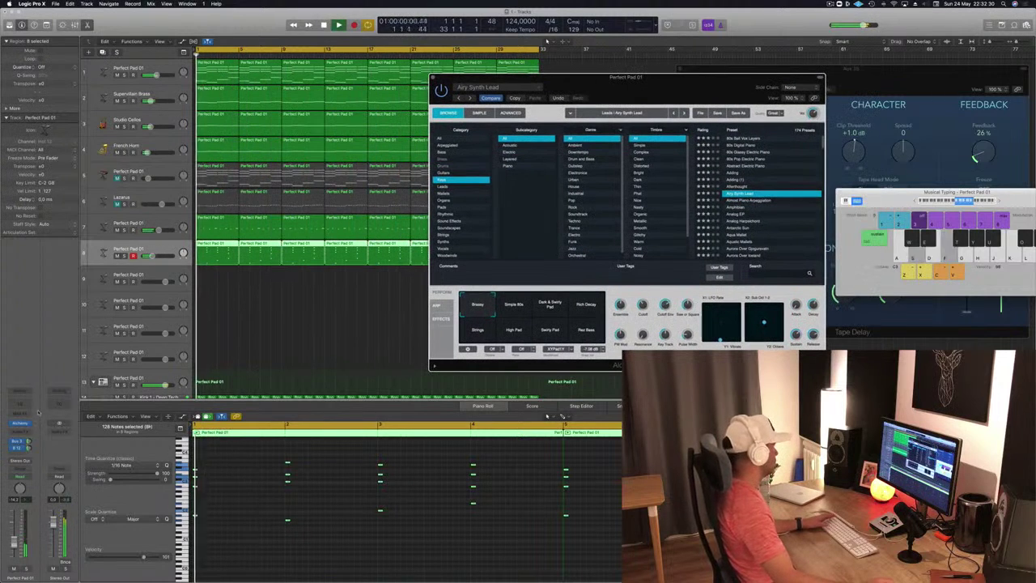
{"action": "left_click", "coordinate": [28, 443]}
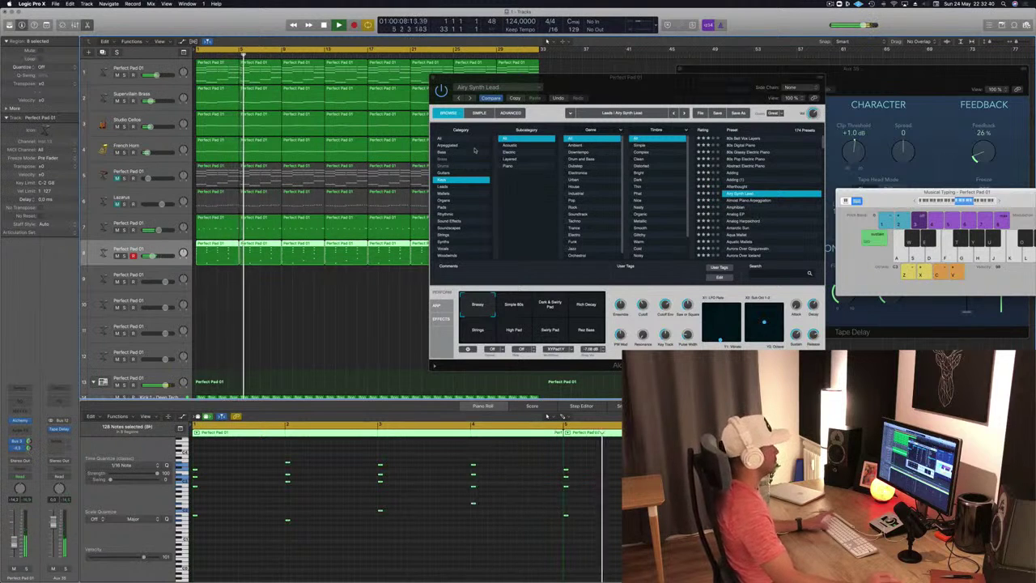
- Transpose all notes in track 8's chord regions down one octave and replay from the start
{"action": "left_click", "coordinate": [325, 521]}
{"action": "key", "text": "Return"}
{"action": "key", "text": "super+a"}
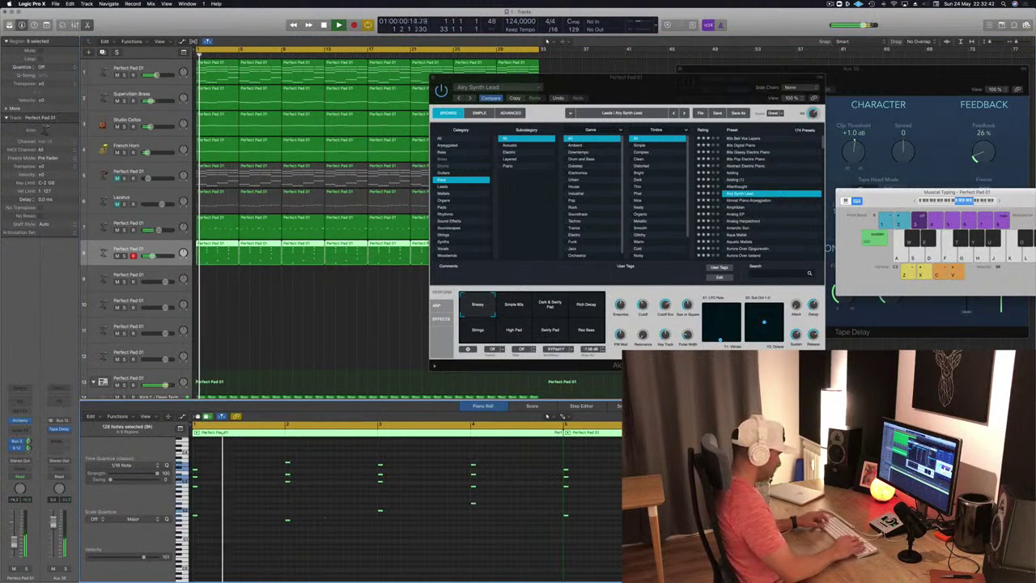
{"action": "key", "text": "alt+shift+Down"}
{"action": "key", "text": "Return"}
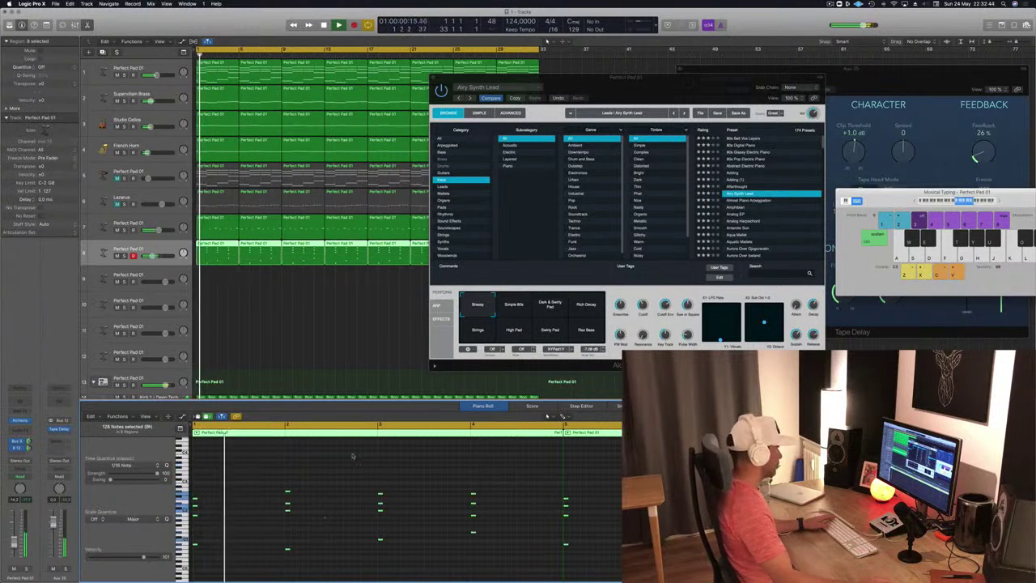
- Close track 8's Alchemy window and deselect all regions in the arrangement
{"action": "left_click_drag", "start_coordinate": [670, 94], "coordinate": [567, 136]}
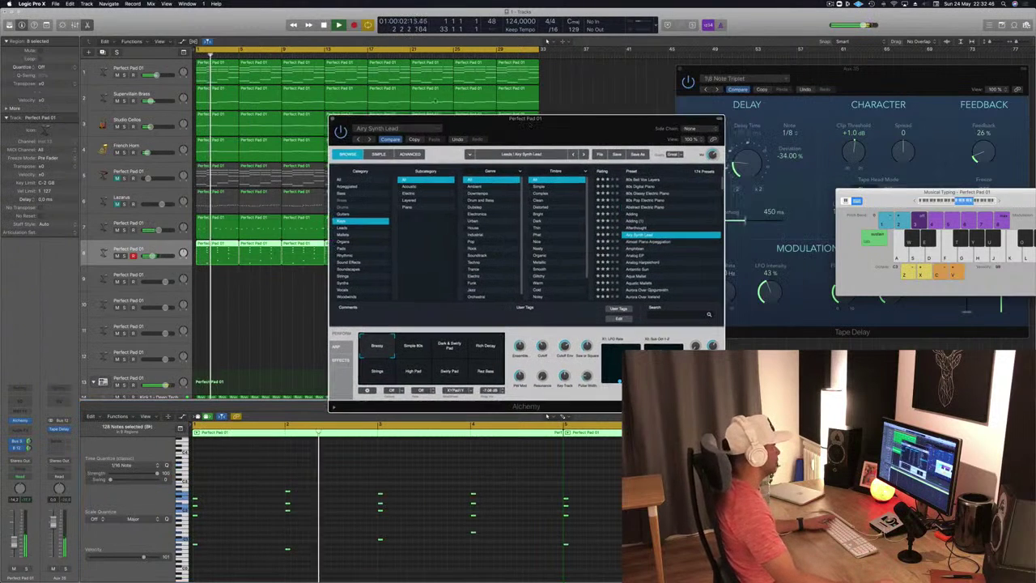
{"action": "left_click", "coordinate": [333, 119]}
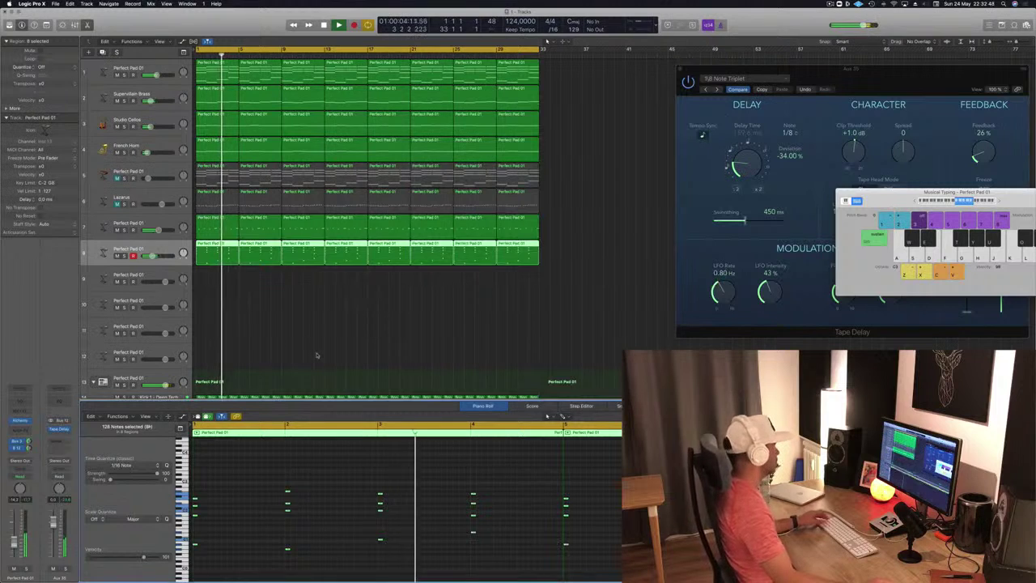
{"action": "left_click", "coordinate": [350, 317]}
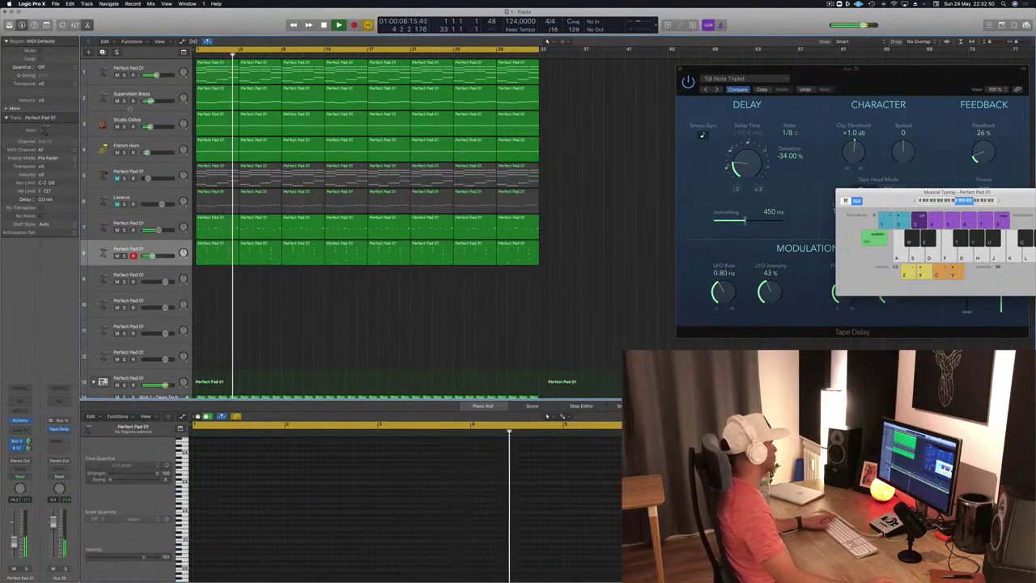
- Mute the Studio Cellos and French Horn tracks, unmute and select the Lazarus track, and replay from the start
{"action": "left_click", "coordinate": [117, 127]}
{"action": "left_click", "coordinate": [118, 152]}
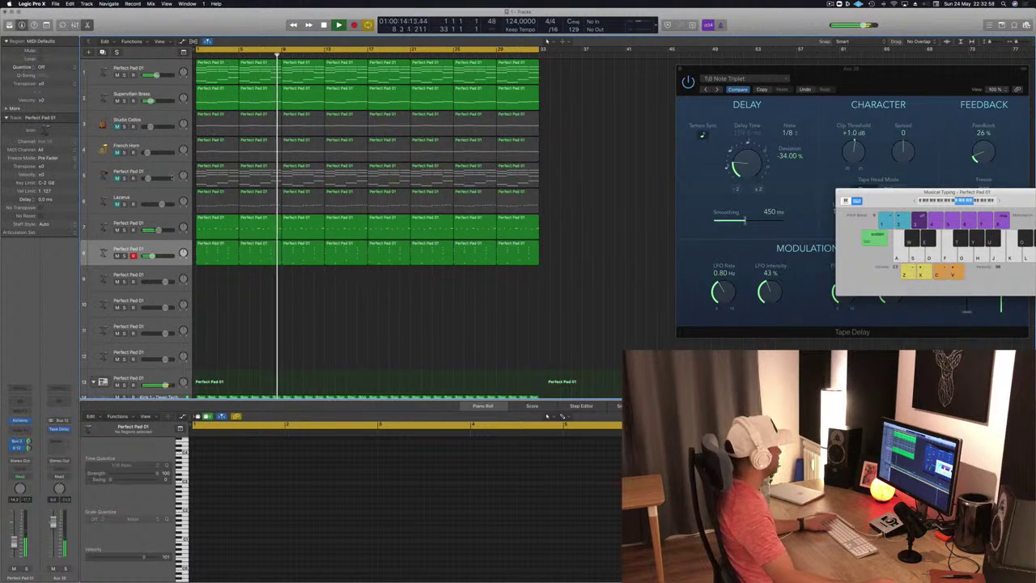
{"action": "left_click", "coordinate": [141, 198]}
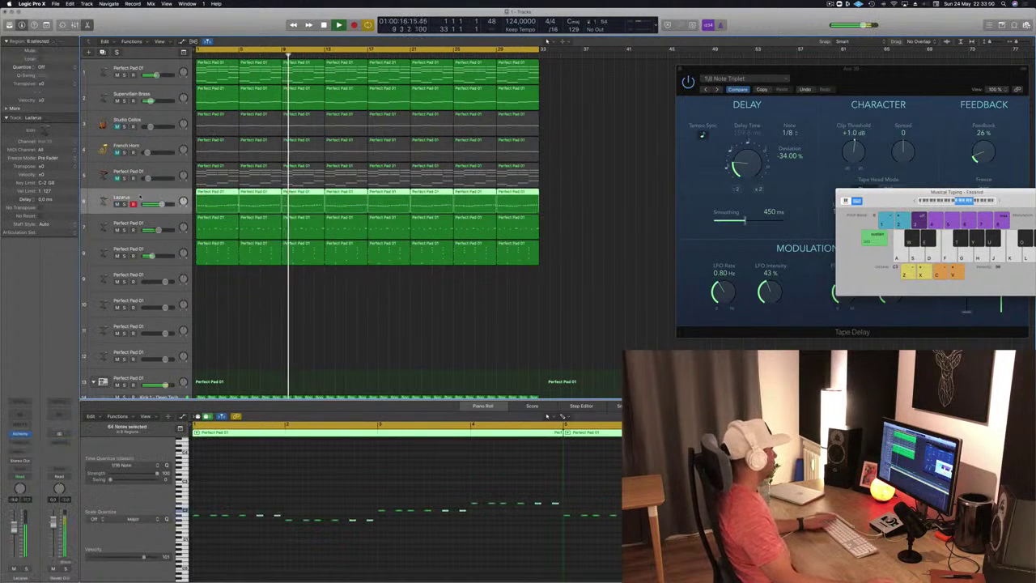
{"action": "key", "text": "space"}
{"action": "key", "text": "space"}
{"action": "key", "text": "space"}
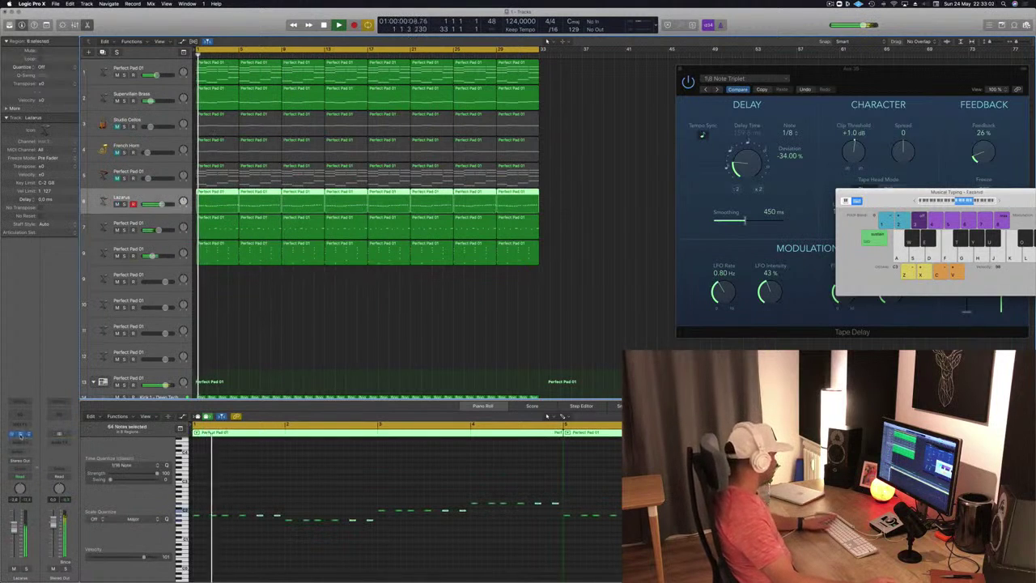
- Insert a stereo Compressor on the Lazarus track, set its side chain to Bus 11 (SIDECHAIN) and resume playback
{"action": "left_click", "coordinate": [21, 442]}
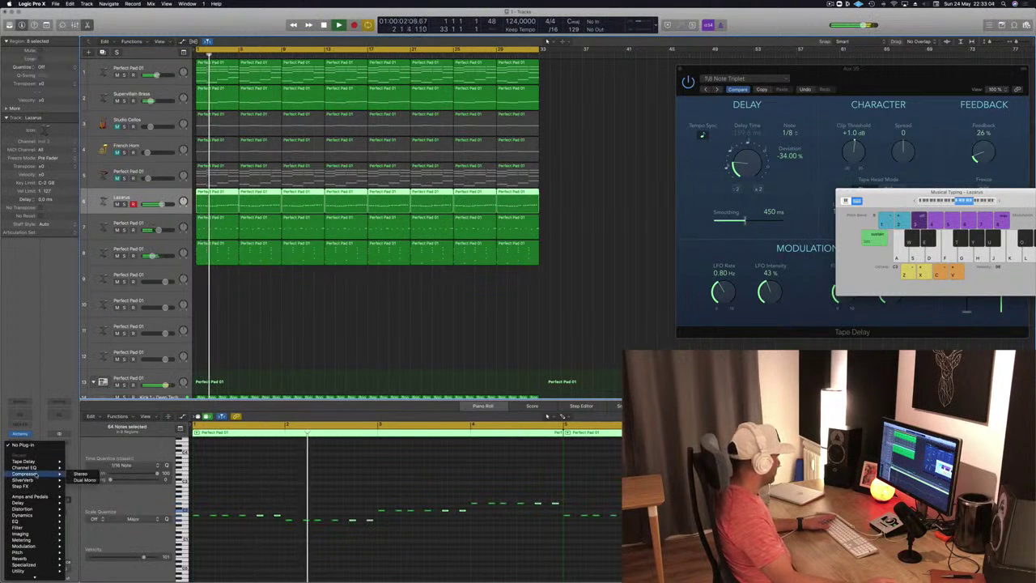
{"action": "left_click", "coordinate": [78, 473]}
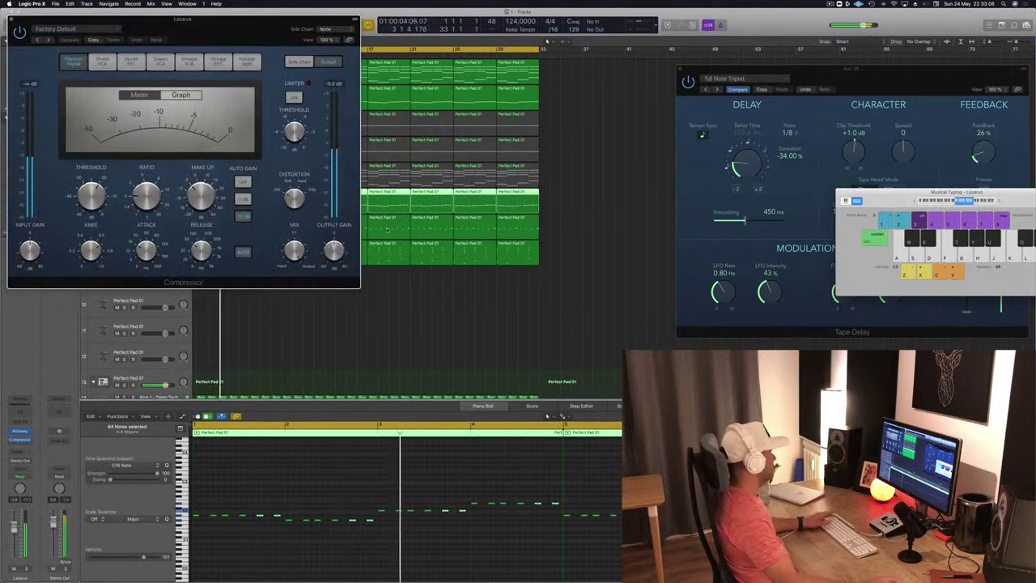
{"action": "left_click_drag", "start_coordinate": [264, 39], "coordinate": [468, 117]}
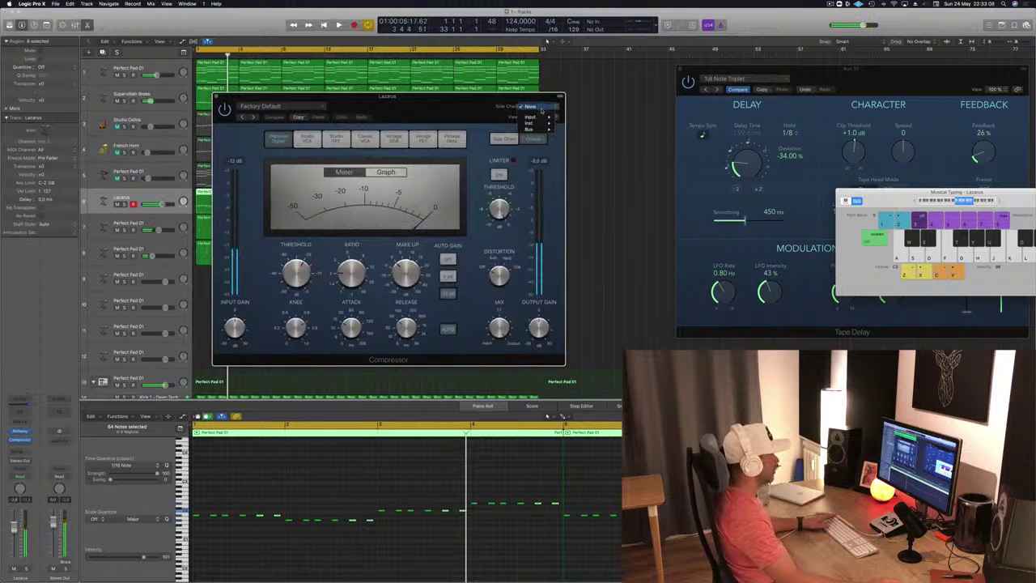
{"action": "mouse_move", "coordinate": [541, 128]}
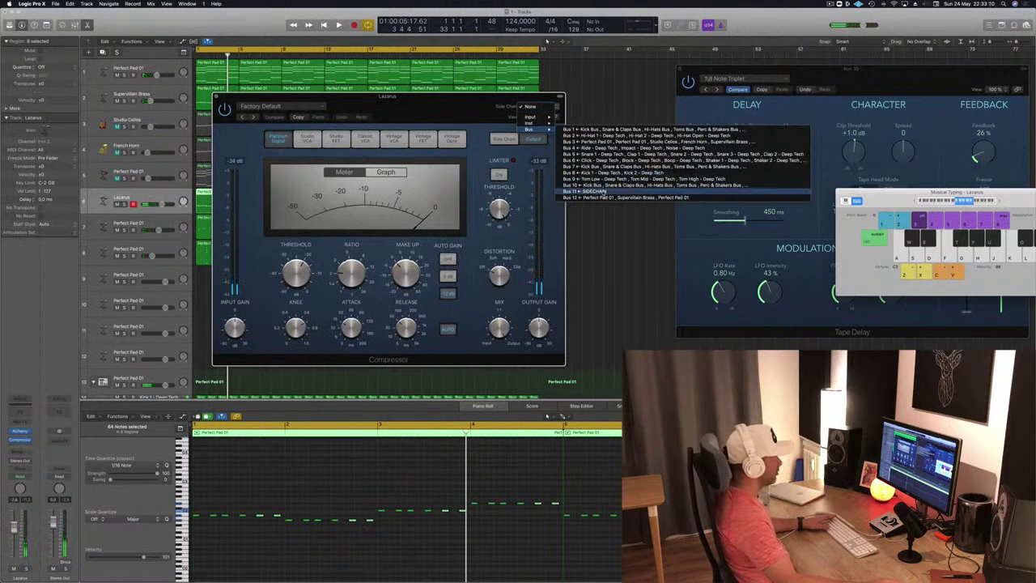
{"action": "left_click", "coordinate": [583, 191]}
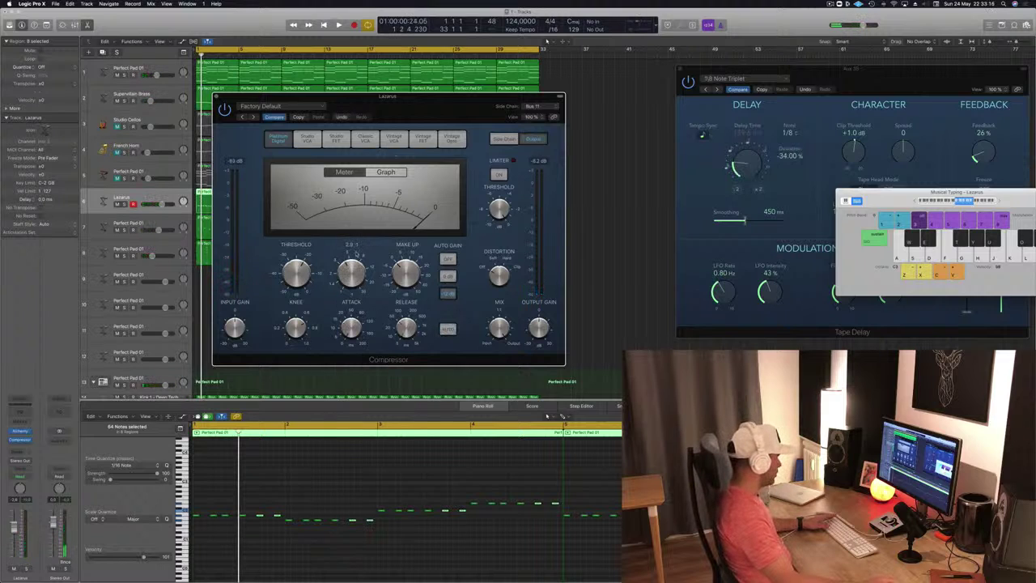
{"action": "key", "text": "space"}
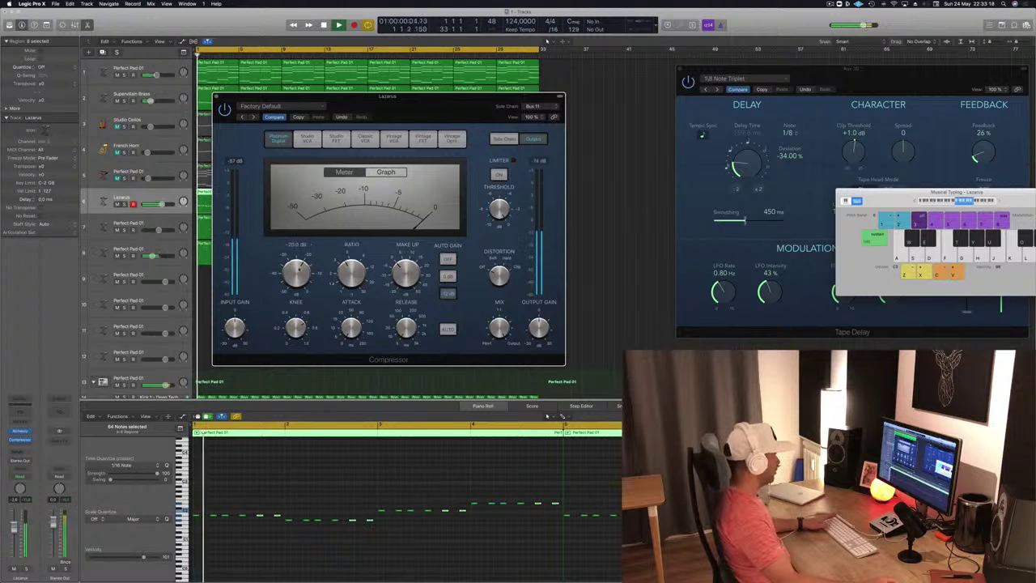
- Show the Lazarus compressor's side chain settings, turn its auto gain off, close the plug-in and replay from the start
{"action": "left_click", "coordinate": [513, 142]}
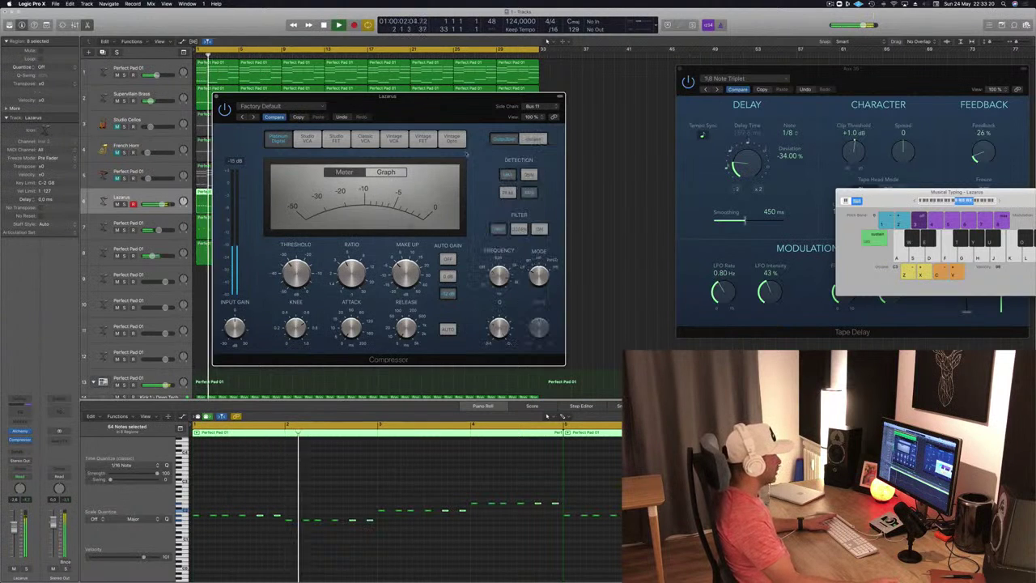
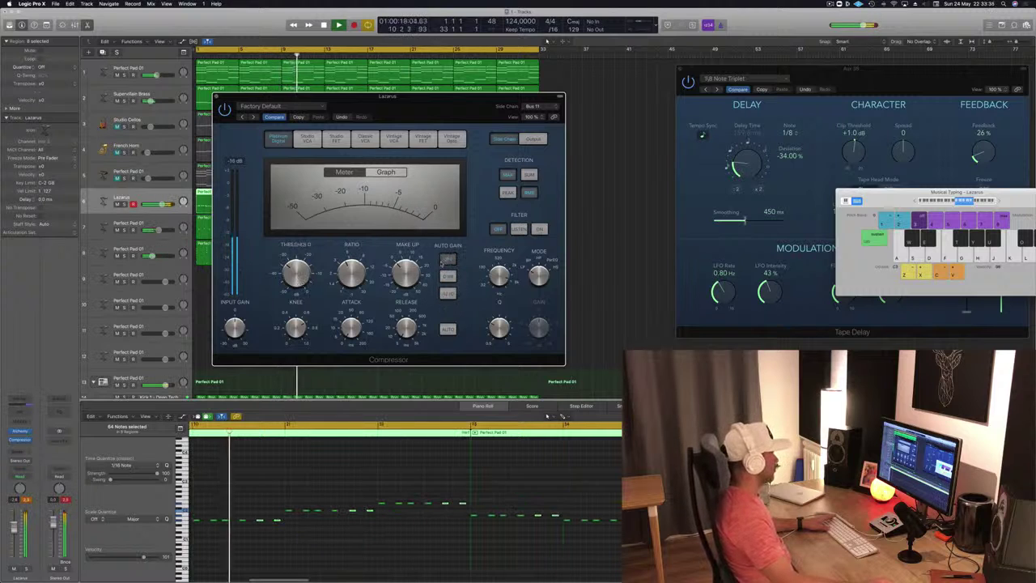
{"action": "left_click_drag", "start_coordinate": [435, 105], "coordinate": [566, 121]}
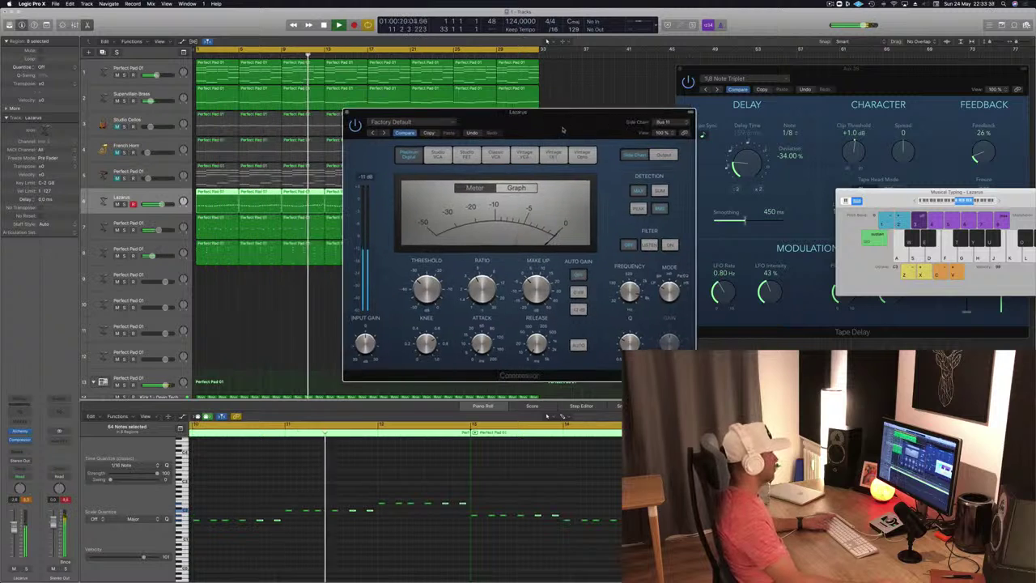
{"action": "left_click", "coordinate": [346, 114]}
{"action": "key", "text": "Return"}
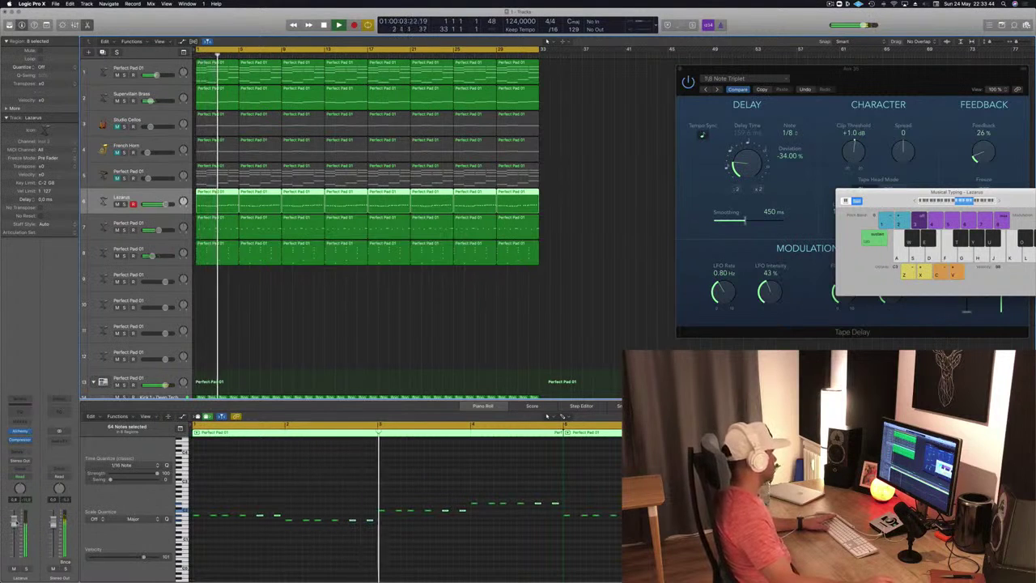
- Restart playback and insert a second stereo Compressor on the Lazarus track
{"action": "key", "text": "Return"}
{"action": "left_click", "coordinate": [21, 439]}
{"action": "mouse_move", "coordinate": [49, 462]}
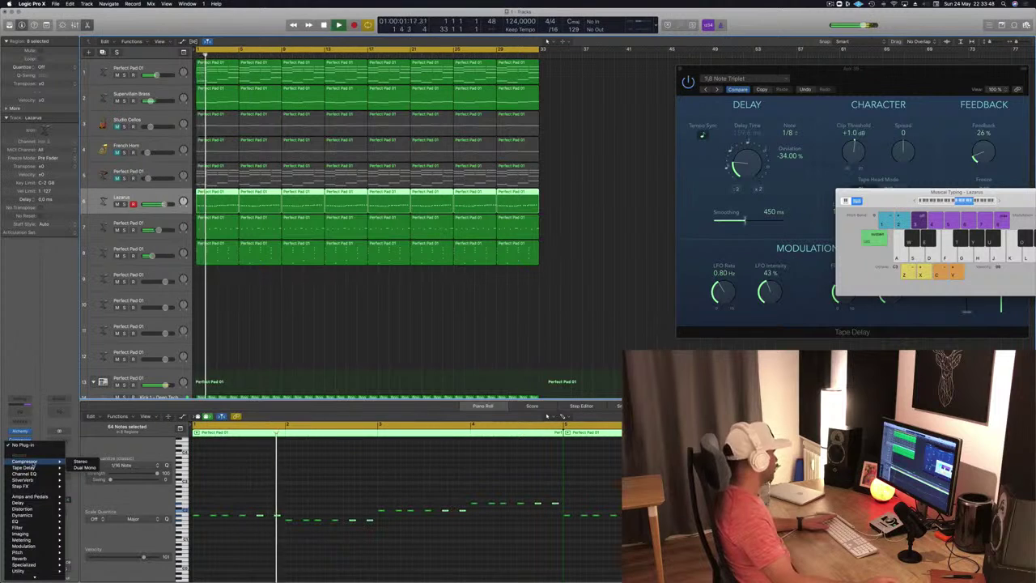
{"action": "left_click", "coordinate": [80, 461]}
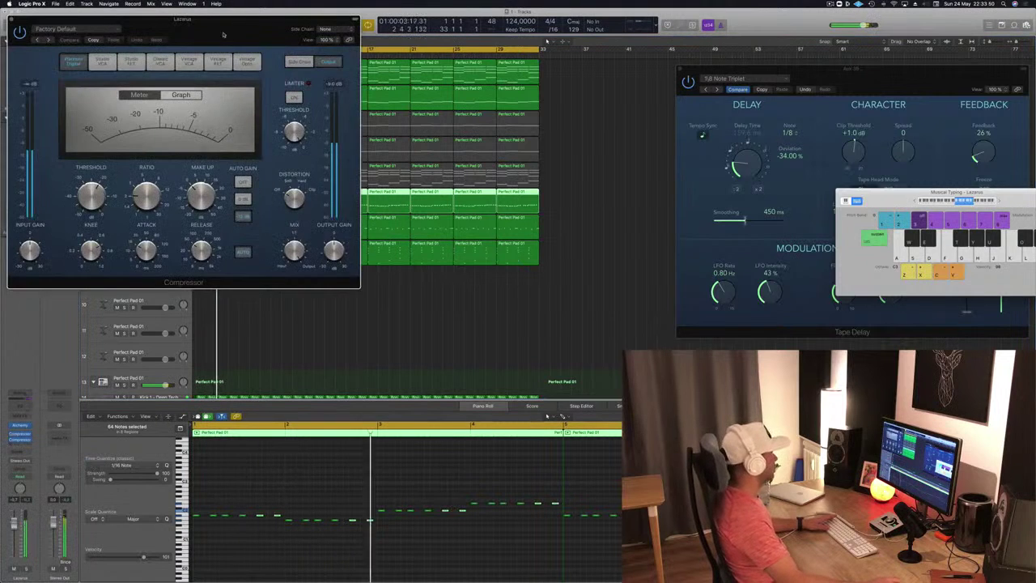
- Switch the second Lazarus compressor to the Vintage Opto model, set its threshold to about -33.5 dB and close it
{"action": "left_click", "coordinate": [292, 95]}
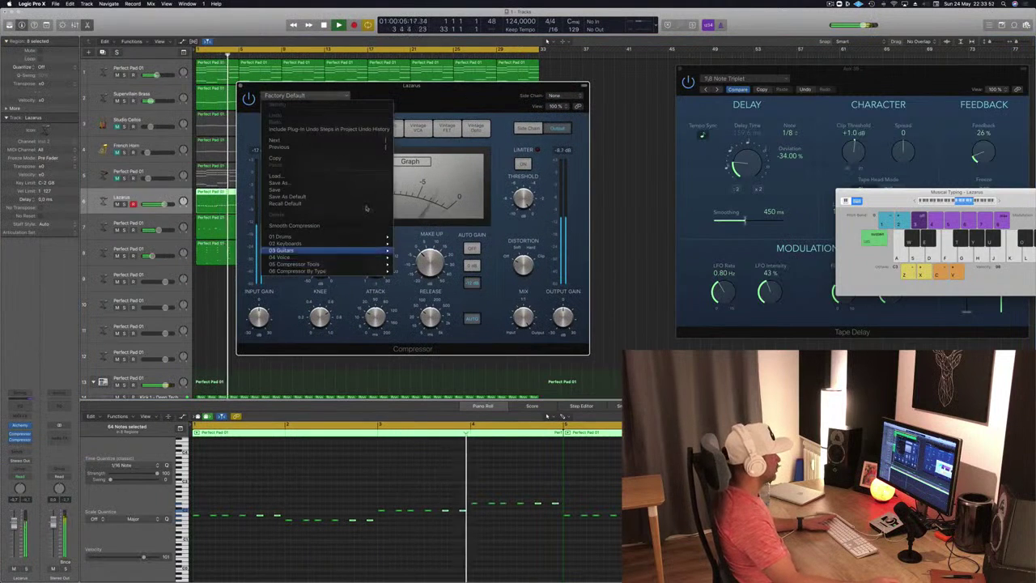
{"action": "left_click", "coordinate": [464, 135]}
{"action": "left_click", "coordinate": [474, 128]}
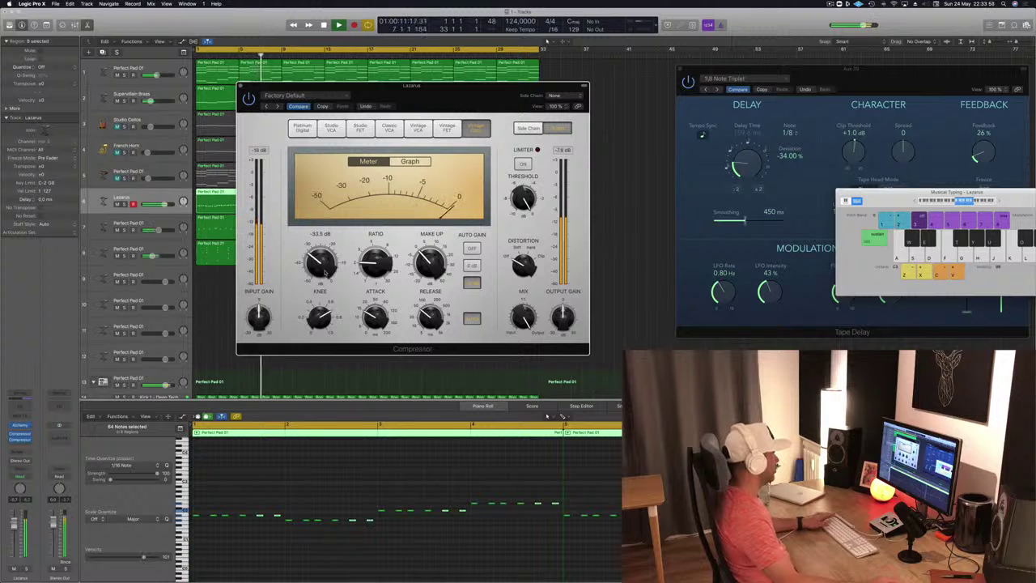
{"action": "key", "text": "super+w"}
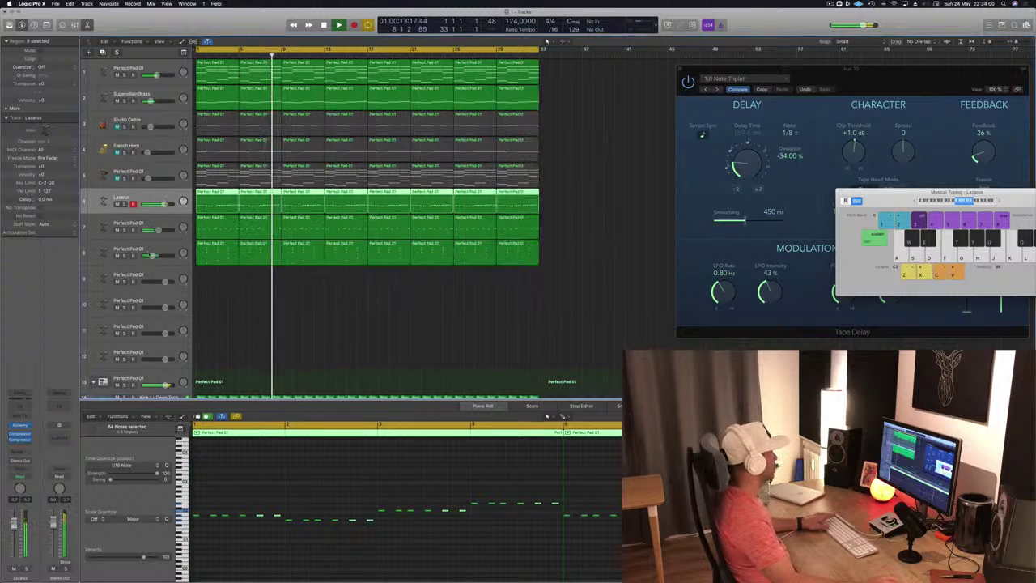
- Replay from the start, lower the Lazarus track's volume, and unmute and select track 5 with no regions selected
{"action": "key", "text": "Return"}
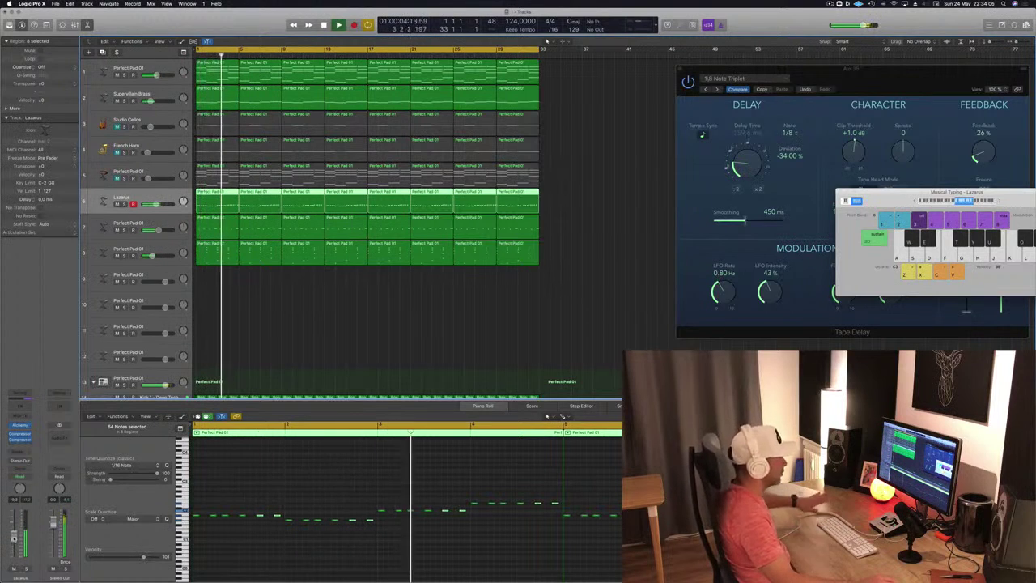
{"action": "left_click", "coordinate": [256, 335]}
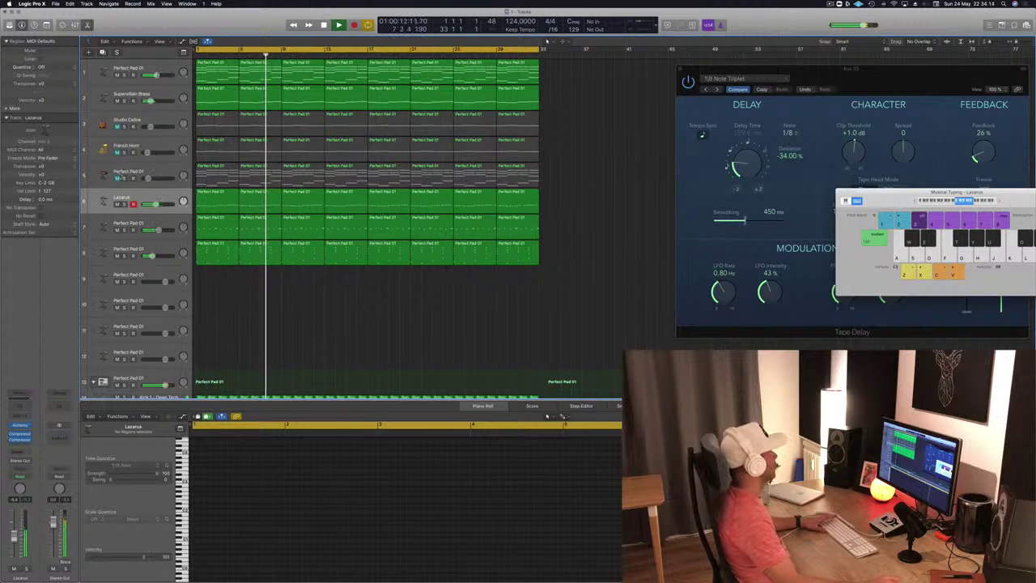
{"action": "key", "text": "Up"}
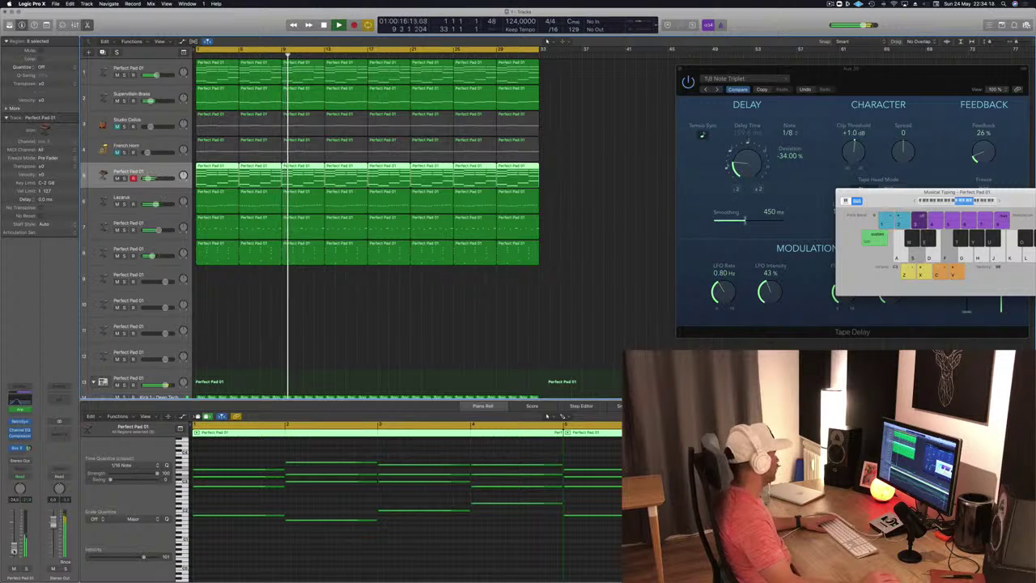
{"action": "left_click", "coordinate": [217, 273]}
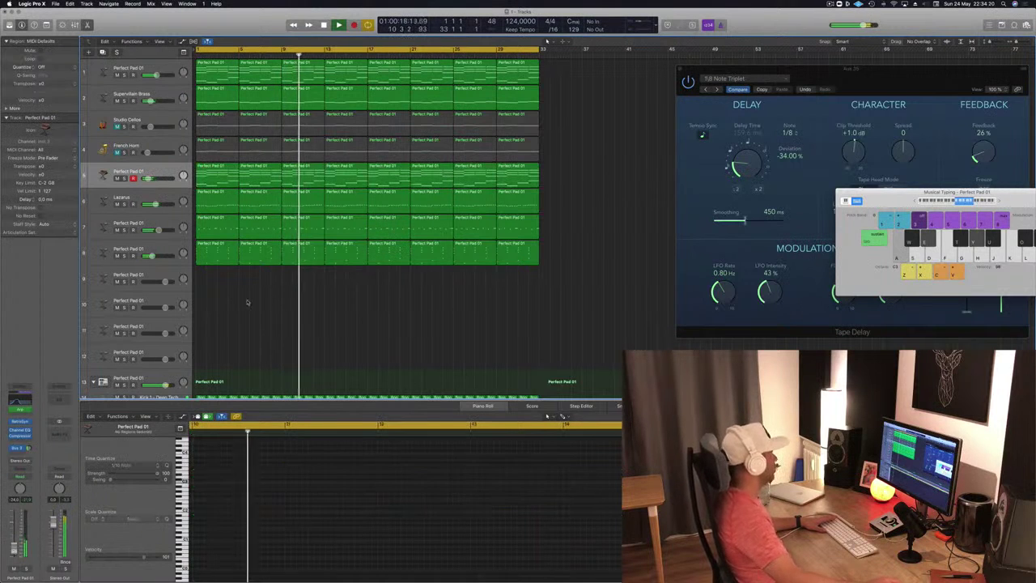
- Select track 8 and replay from the start with only tracks 7 and 8 soloed
{"action": "left_click", "coordinate": [214, 230]}
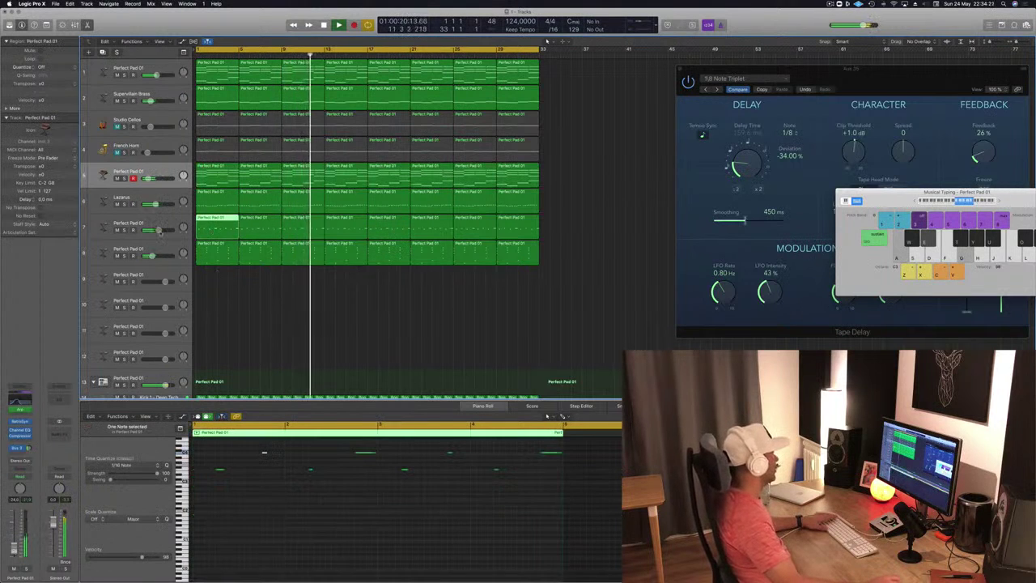
{"action": "left_click", "coordinate": [130, 251]}
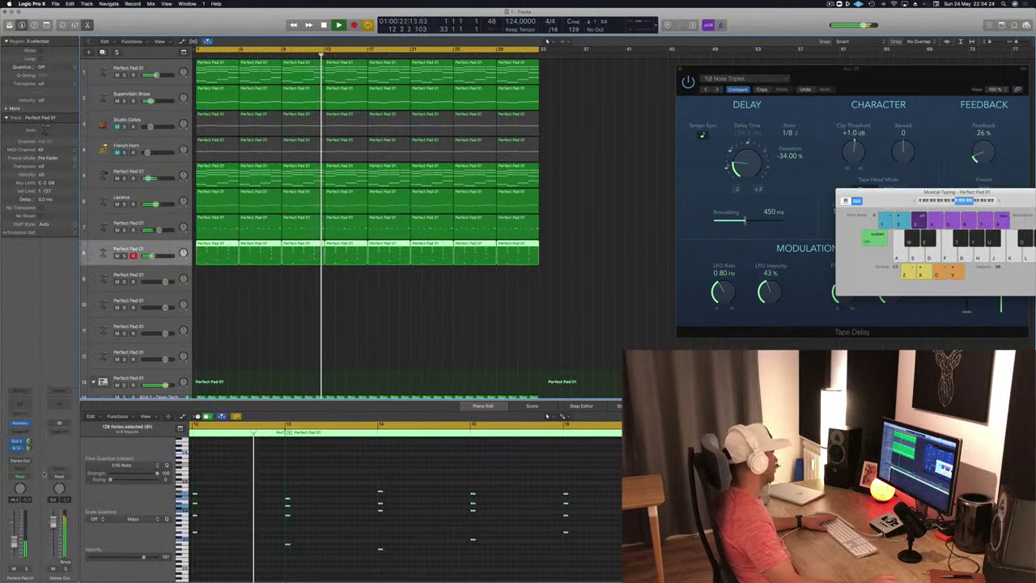
{"action": "key", "text": "Return"}
{"action": "left_click", "coordinate": [124, 230]}
{"action": "left_click", "coordinate": [124, 256]}
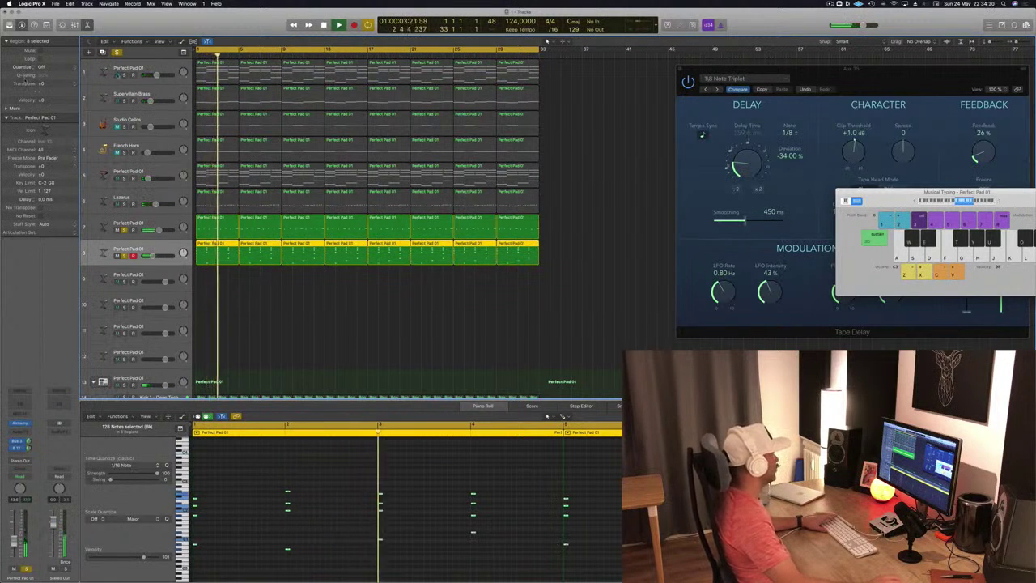
- Try soloing track 1, remove that solo, and add the Lazarus and Kick 1 - Deep Tech tracks to the soloed group
{"action": "left_click", "coordinate": [124, 75]}
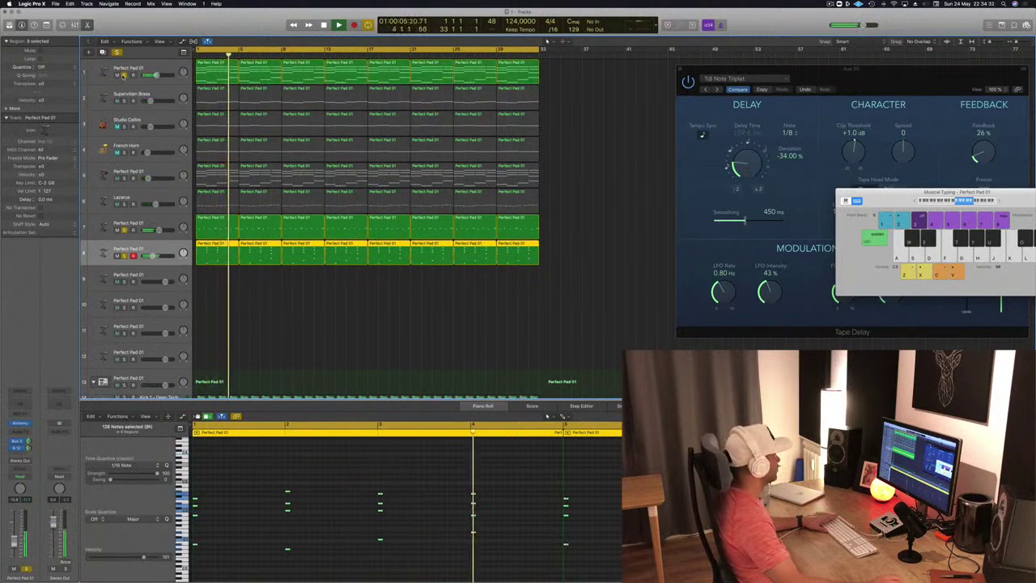
{"action": "left_click", "coordinate": [124, 75]}
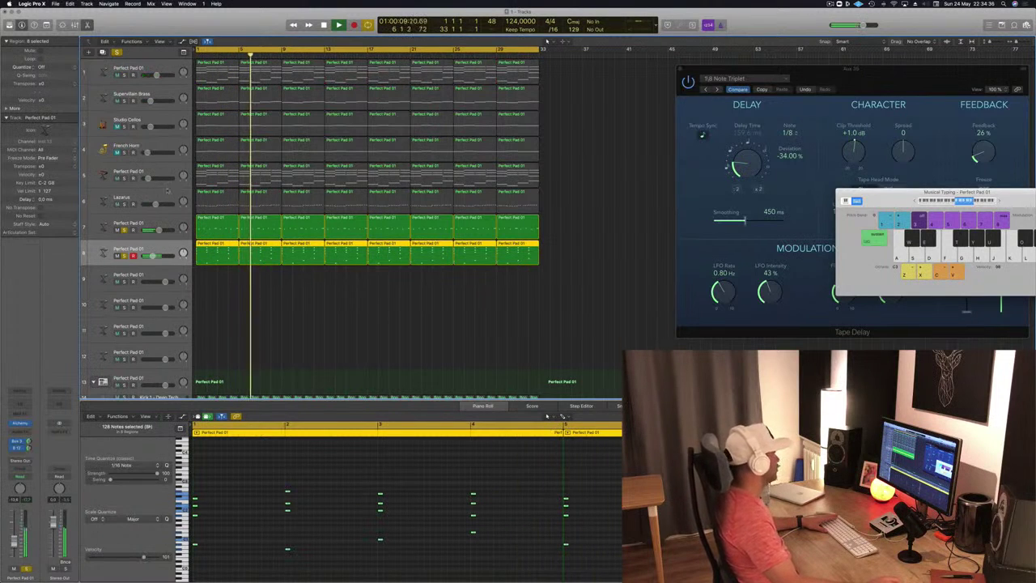
{"action": "left_click", "coordinate": [124, 204]}
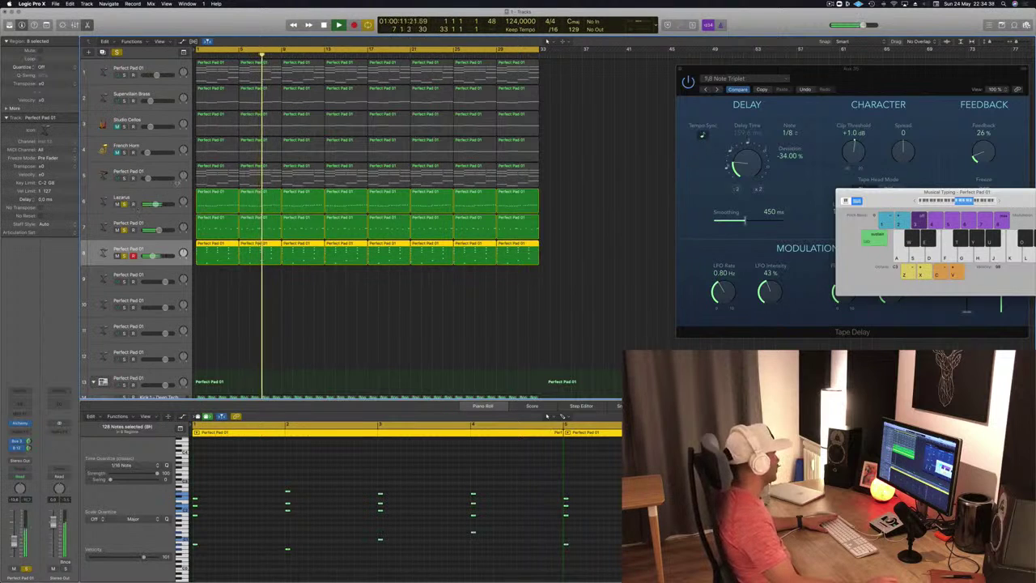
{"action": "scroll", "coordinate": [162, 251], "scroll_direction": "down", "scroll_amount": 5}
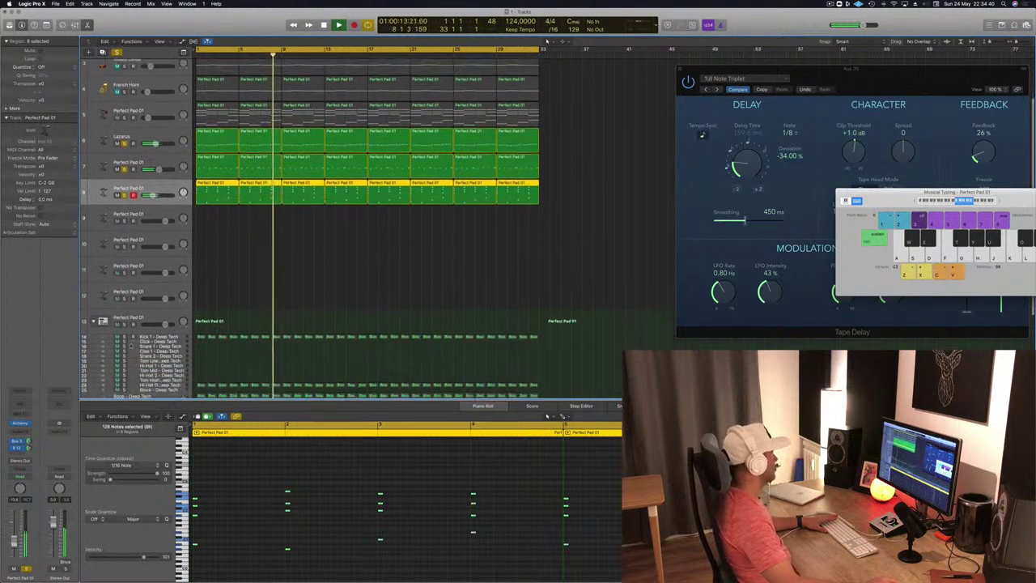
{"action": "left_click", "coordinate": [123, 315]}
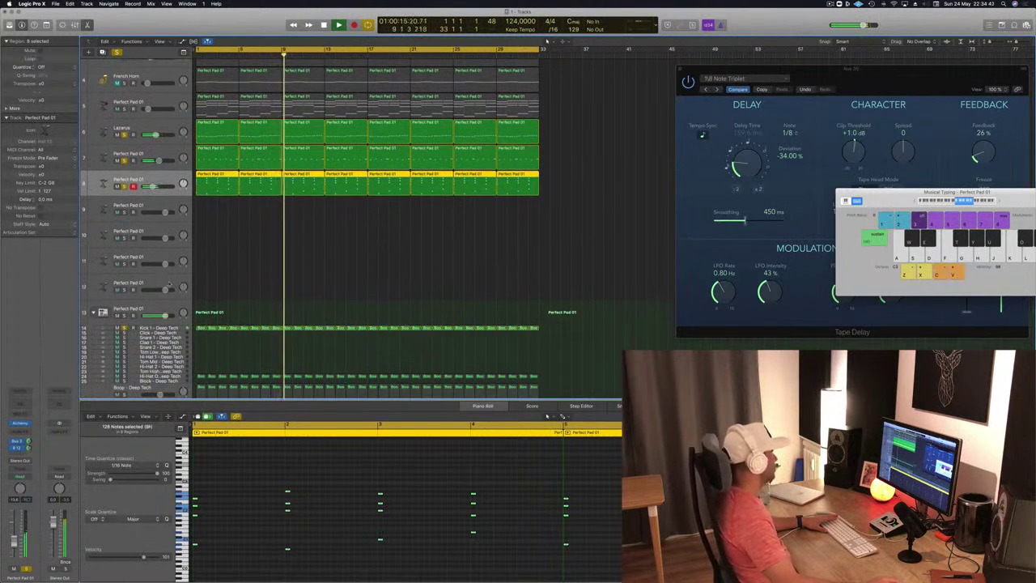
- Solo and select track 5 along with the other layers, clear all solos and replay the full mix from the start
{"action": "scroll", "coordinate": [271, 262], "scroll_direction": "up", "scroll_amount": 5}
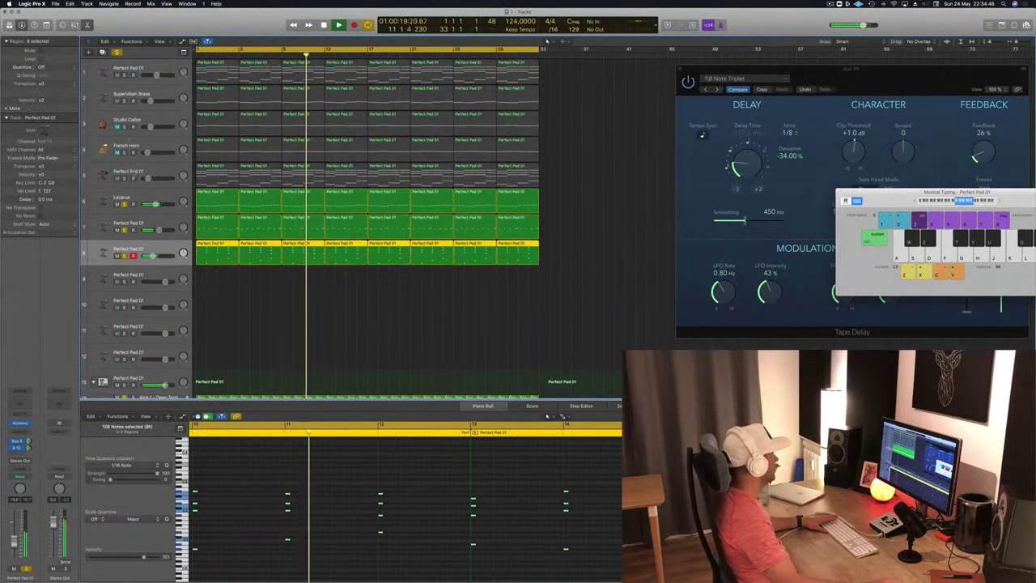
{"action": "left_click", "coordinate": [125, 178]}
{"action": "left_click", "coordinate": [162, 172]}
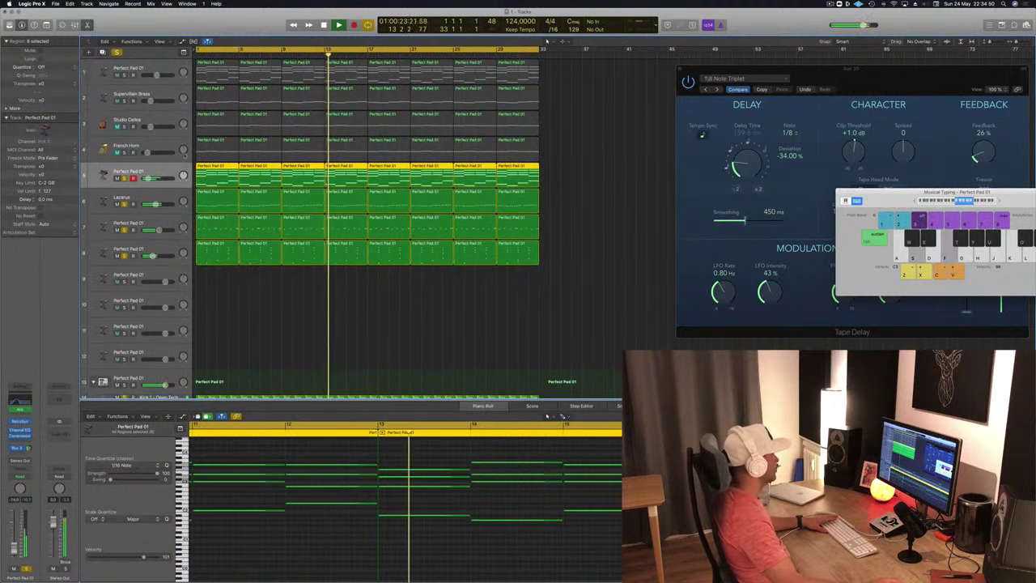
{"action": "left_click", "coordinate": [117, 53]}
{"action": "key", "text": "Return"}
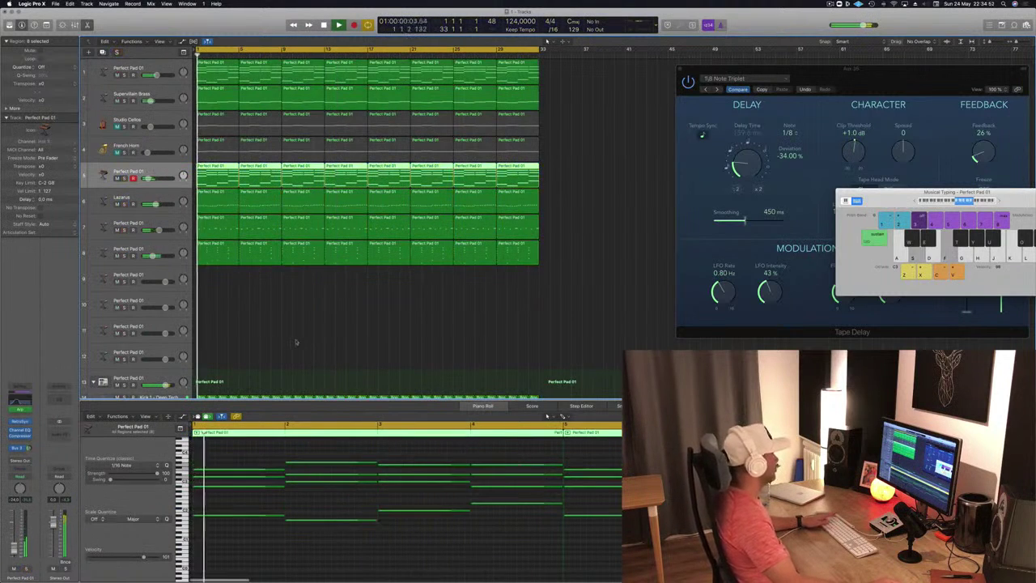
- Look over the drum subtracks, select track 8 and deselect all regions in the arrangement
{"action": "scroll", "coordinate": [297, 340], "scroll_direction": "down", "scroll_amount": 5}
{"action": "scroll", "coordinate": [204, 271], "scroll_direction": "up", "scroll_amount": 5}
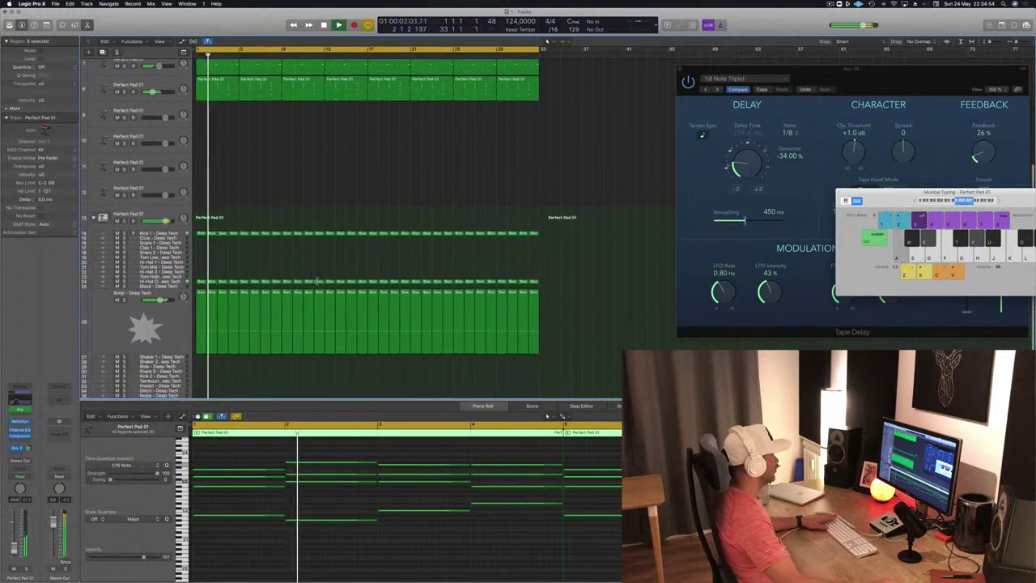
{"action": "scroll", "coordinate": [204, 271], "scroll_direction": "up", "scroll_amount": 1}
{"action": "left_click", "coordinate": [123, 249]}
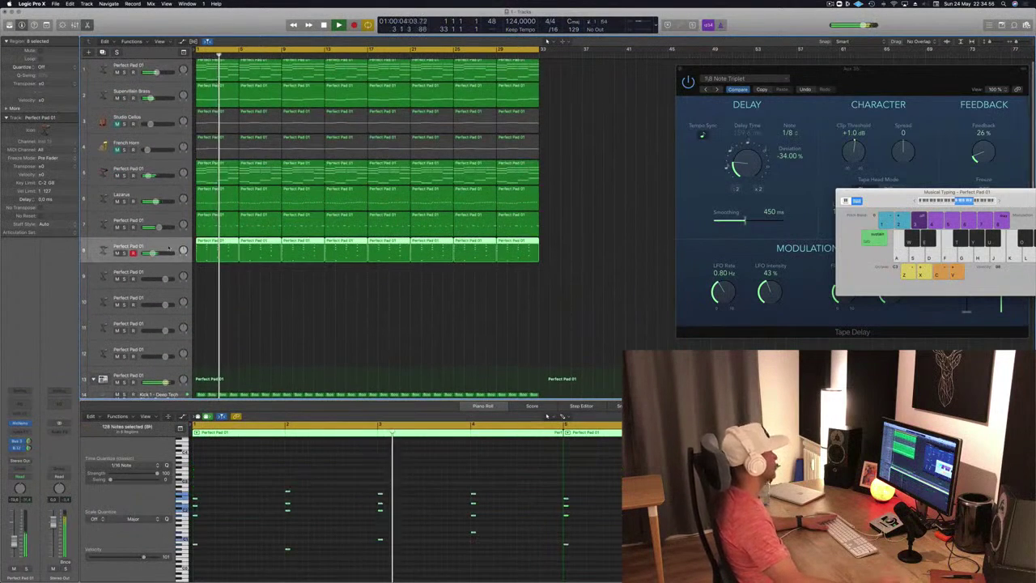
{"action": "left_click", "coordinate": [344, 302]}
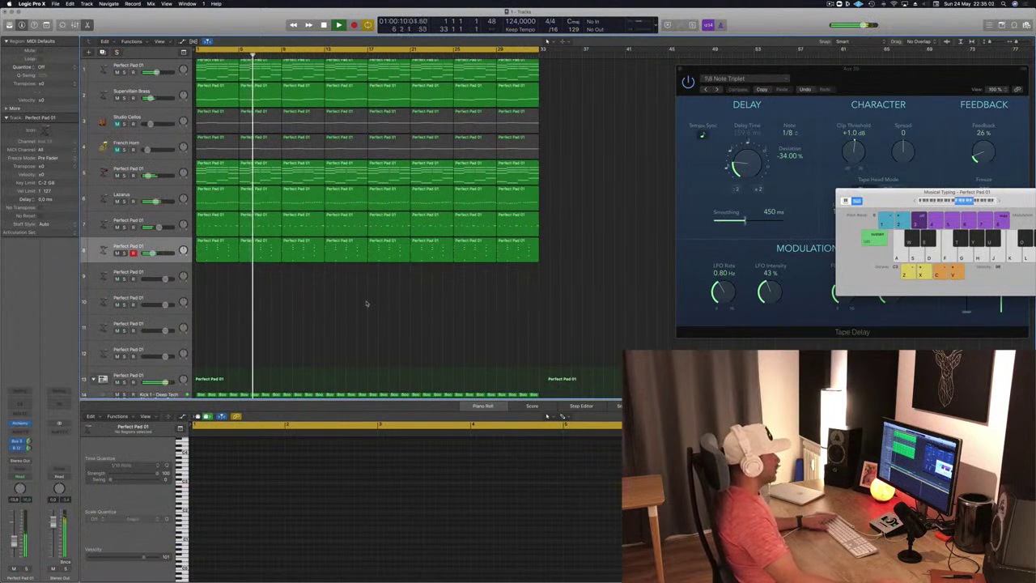
{"action": "left_click", "coordinate": [830, 5]}
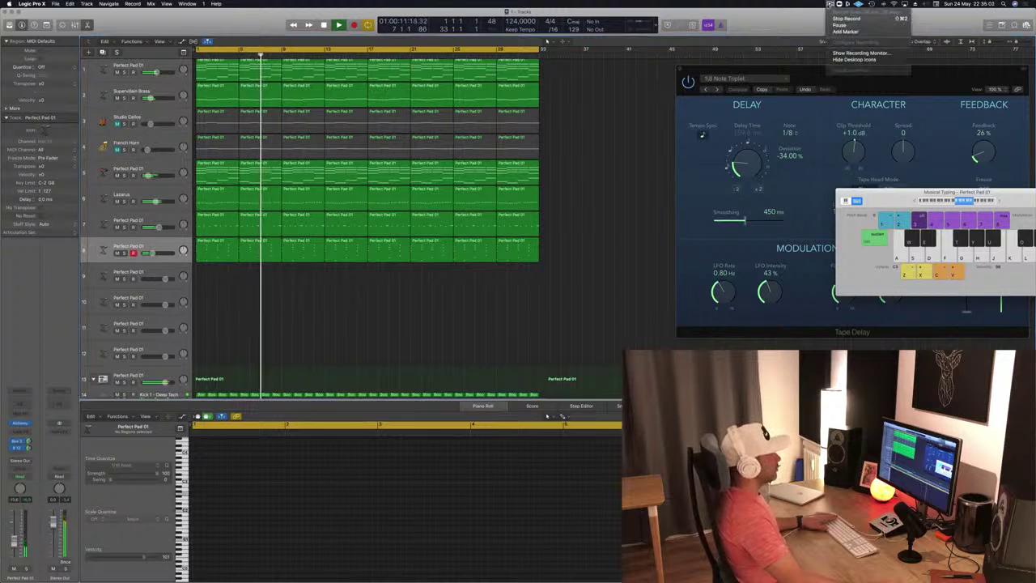
{"action": "left_click", "coordinate": [590, 250]}
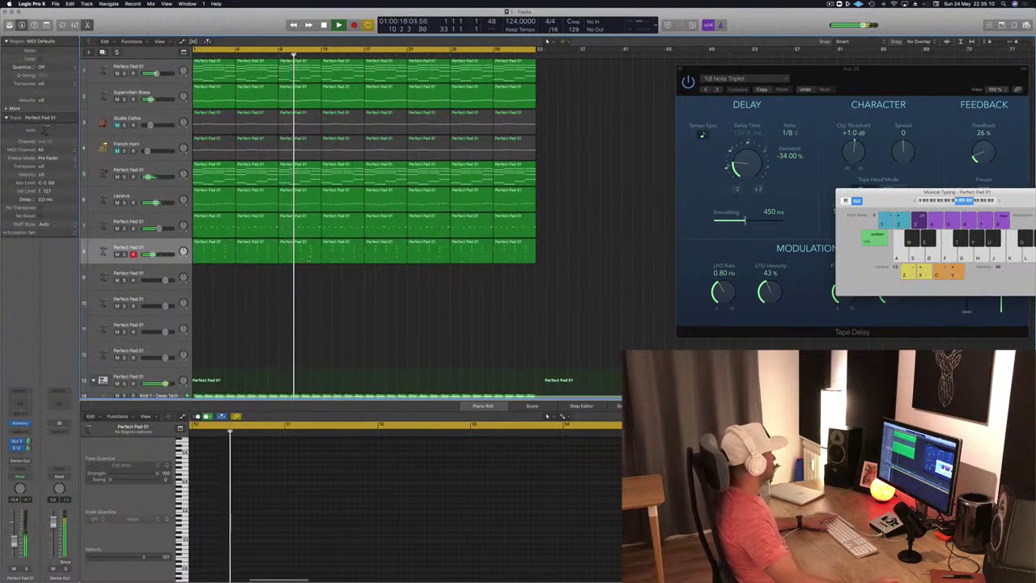
- Check track 5 soloed during playback, remove the solo, and mute tracks 5 and 1
{"action": "left_click", "coordinate": [123, 176]}
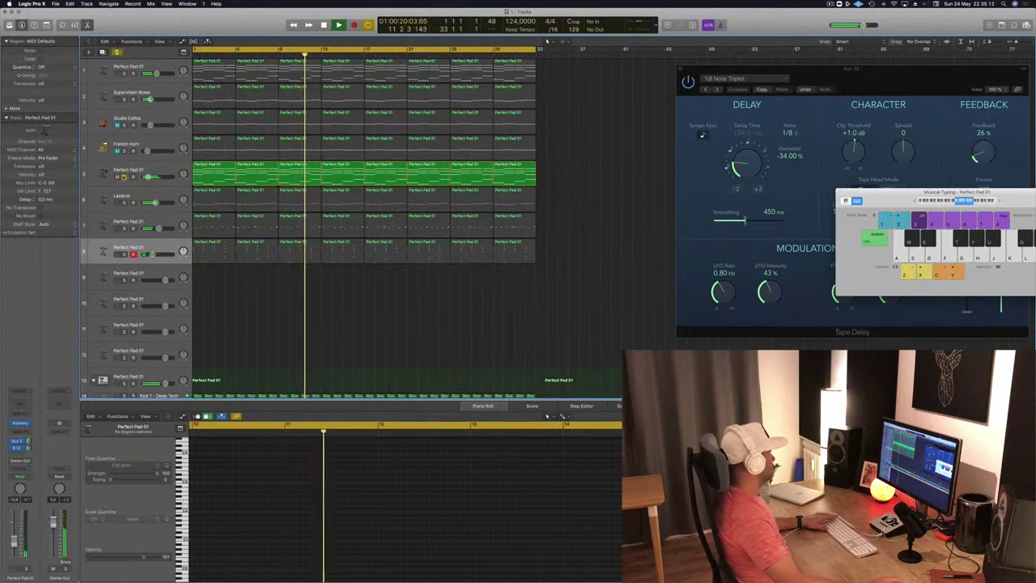
{"action": "left_click", "coordinate": [123, 176]}
{"action": "left_click", "coordinate": [117, 177]}
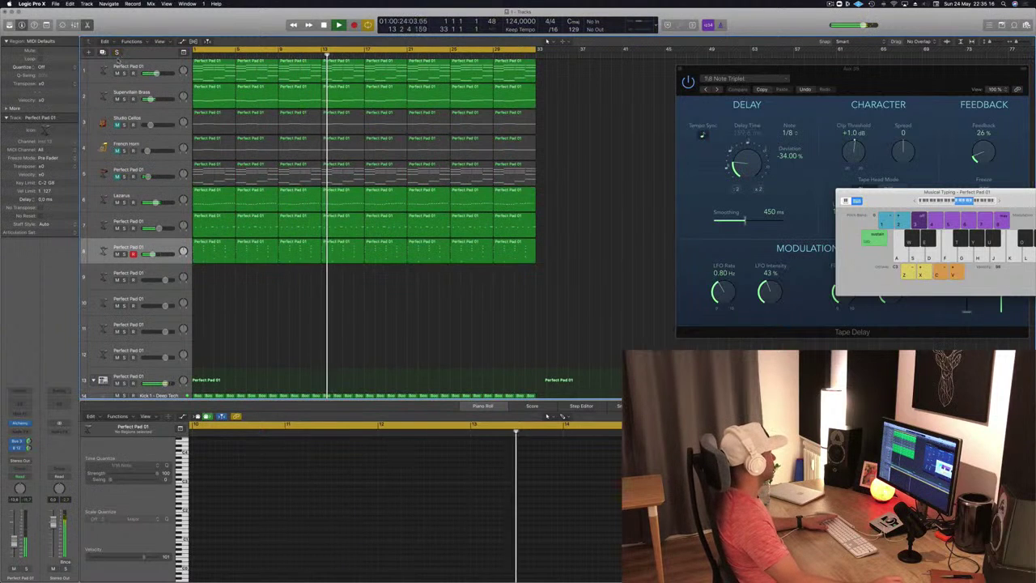
{"action": "left_click", "coordinate": [117, 73]}
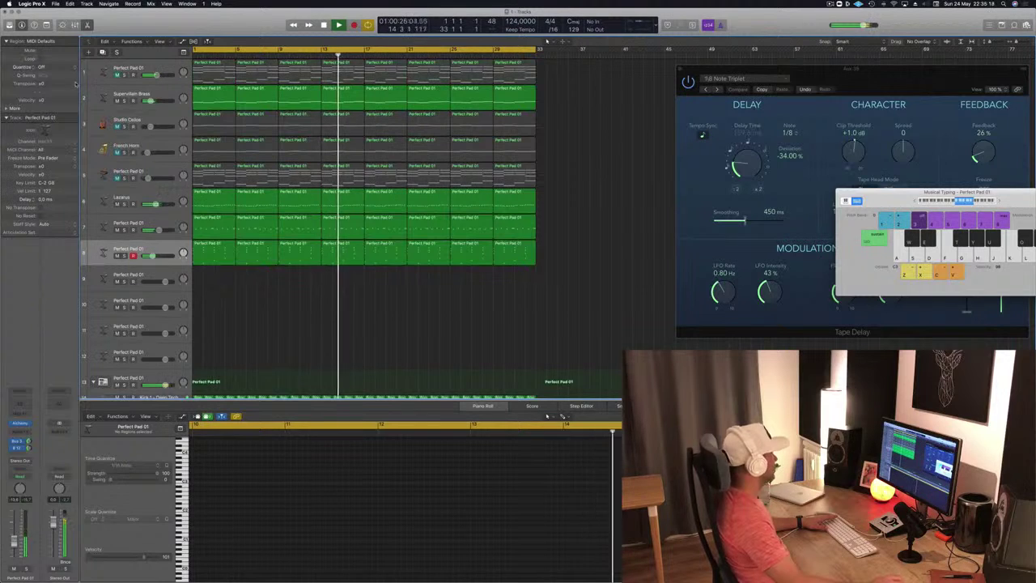
- Select Supervillain Brass, compare the mix with track 8 muted and unmuted, and reselect track 8
{"action": "left_click", "coordinate": [152, 93]}
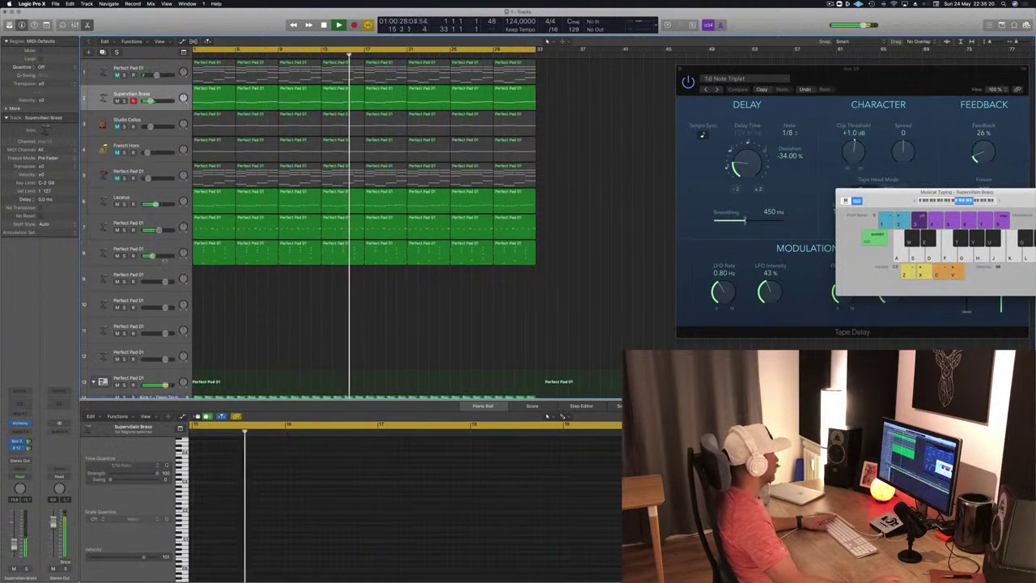
{"action": "left_click", "coordinate": [118, 256]}
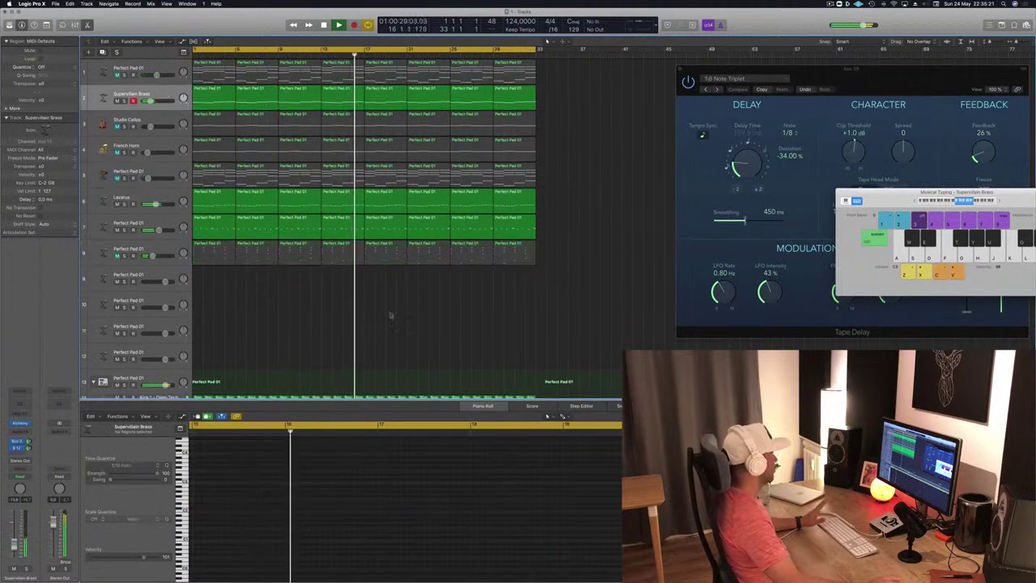
{"action": "left_click", "coordinate": [118, 256]}
{"action": "left_click", "coordinate": [105, 255]}
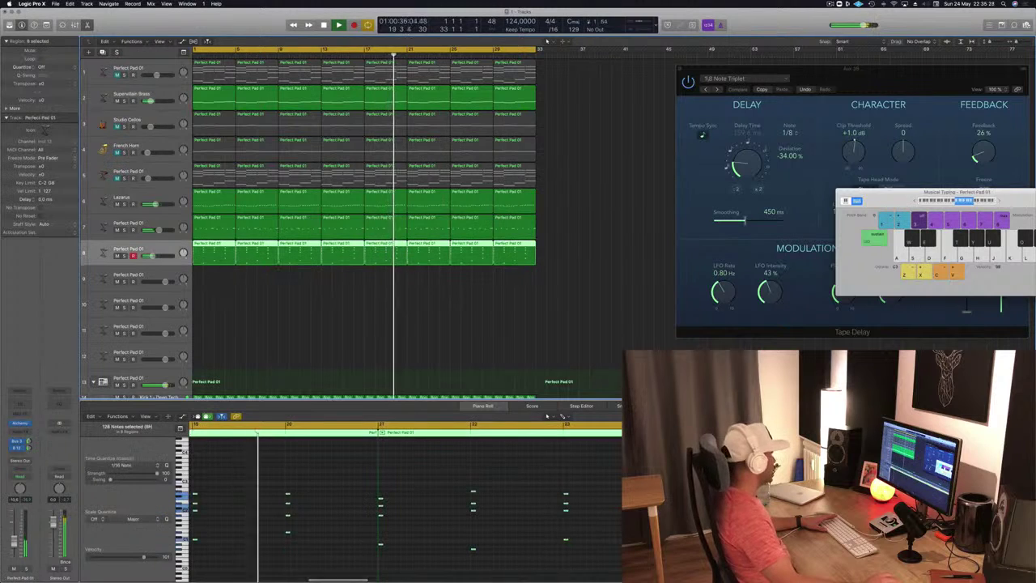
- Check track 8's Alchemy instrument, and unmute and select track 1 with its Smart Controls displayed
{"action": "left_click", "coordinate": [20, 424]}
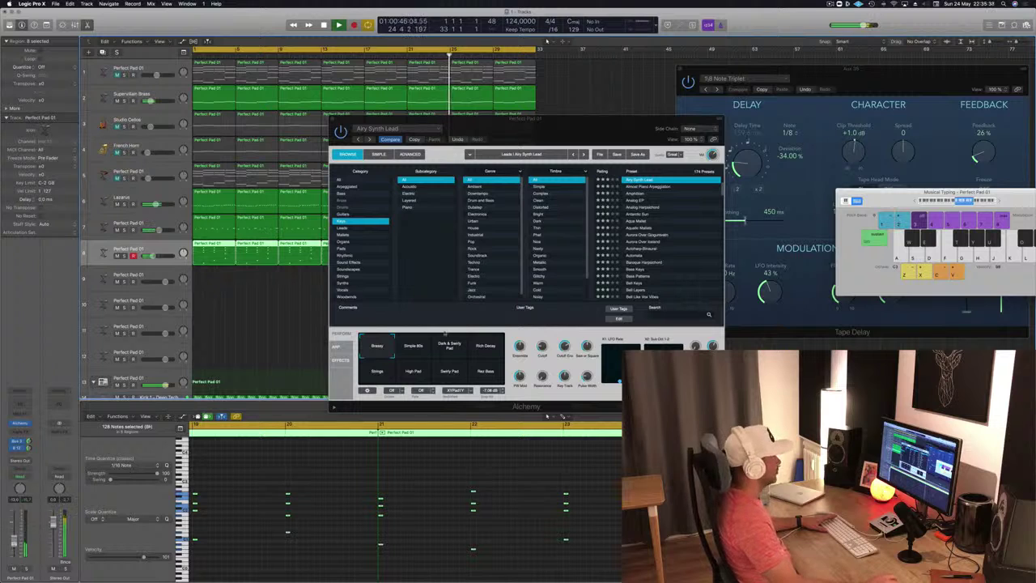
{"action": "left_click", "coordinate": [334, 121]}
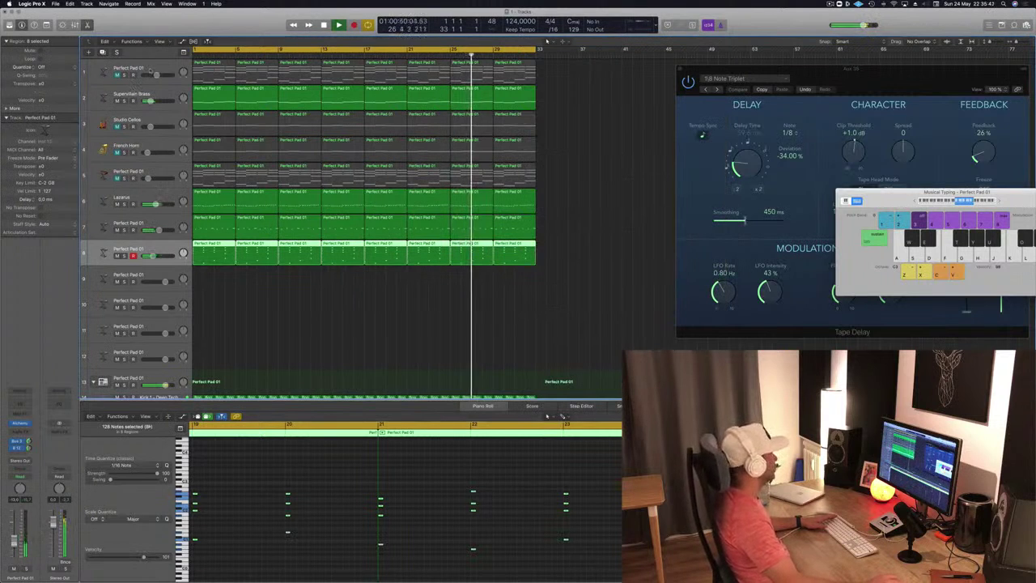
{"action": "left_click", "coordinate": [130, 68]}
{"action": "left_click", "coordinate": [118, 75]}
{"action": "double_click", "coordinate": [129, 68]}
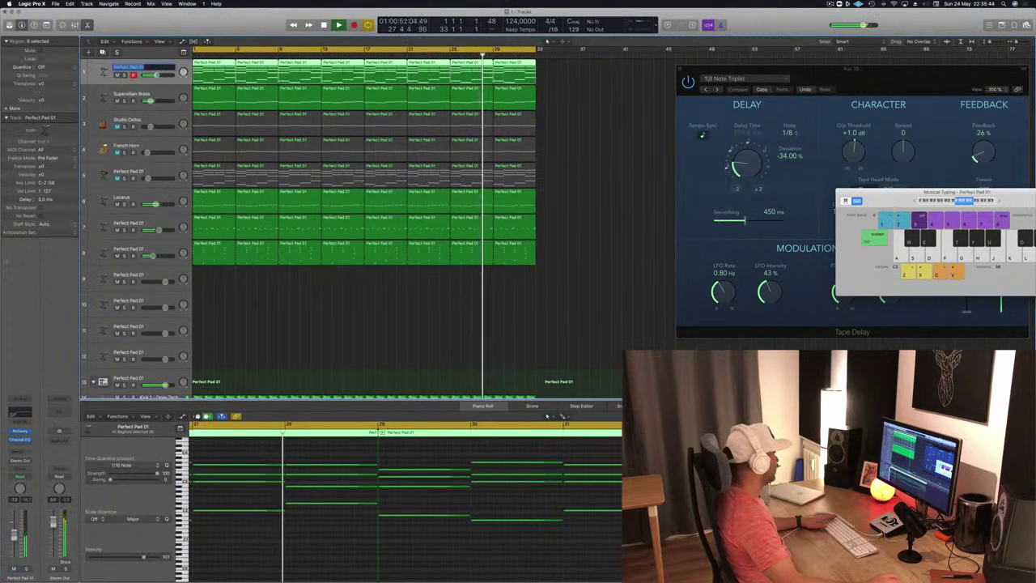
{"action": "key", "text": "Return"}
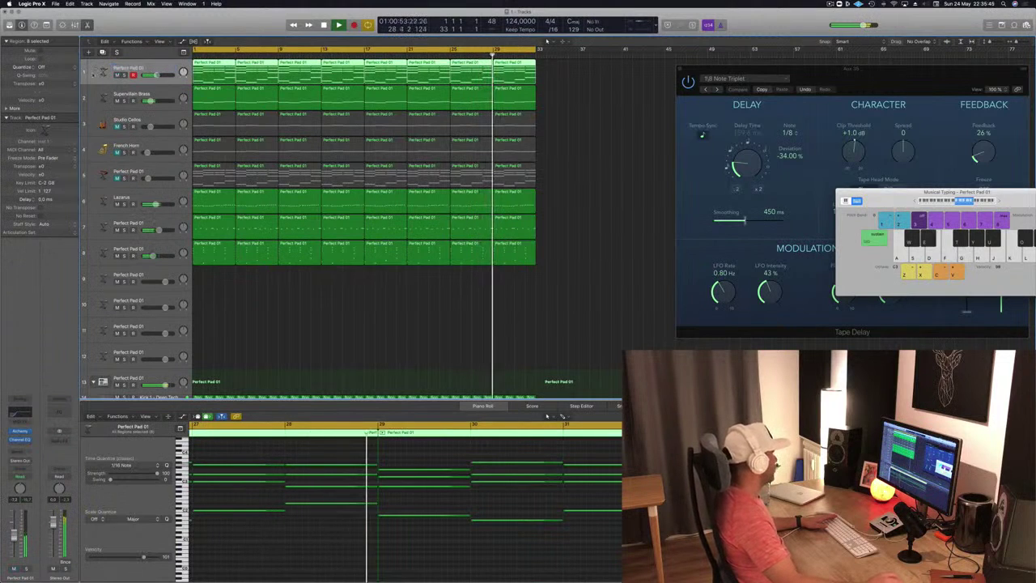
{"action": "key", "text": "b"}
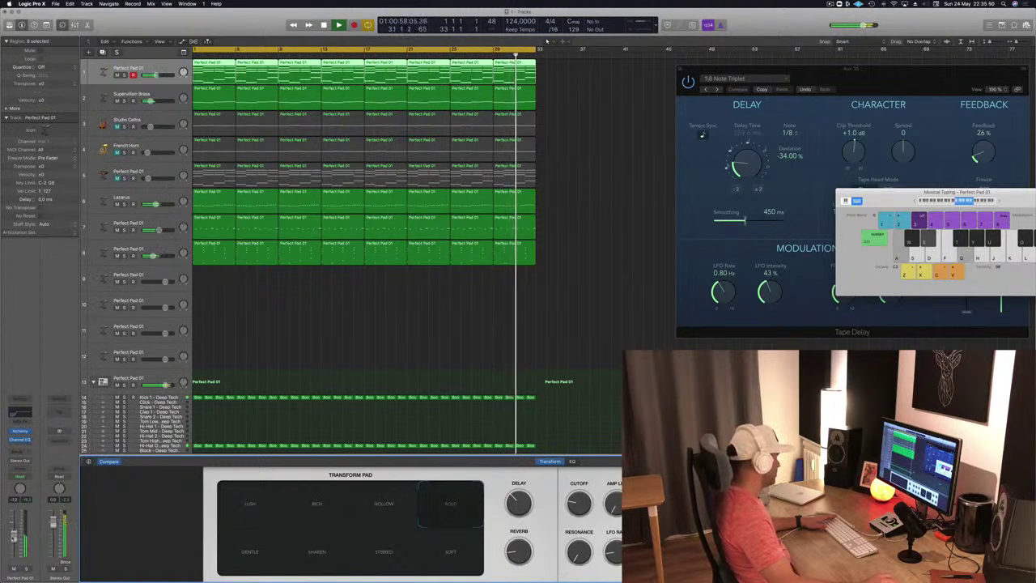
- Insert a Compressor on track 1 and set its side chain source to Bus 11, the SIDECHAIN bus
{"action": "left_click", "coordinate": [19, 445]}
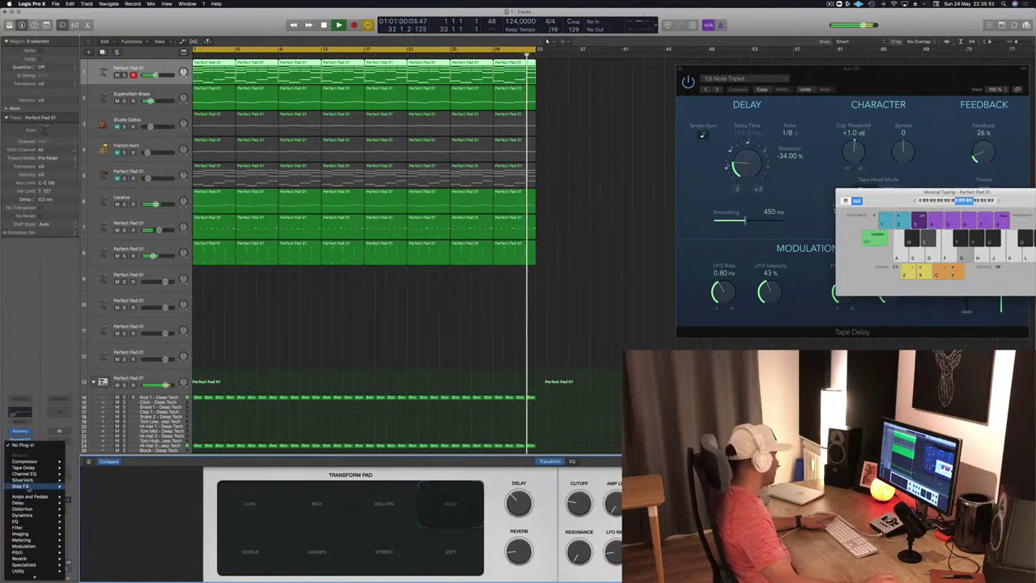
{"action": "left_click", "coordinate": [80, 461]}
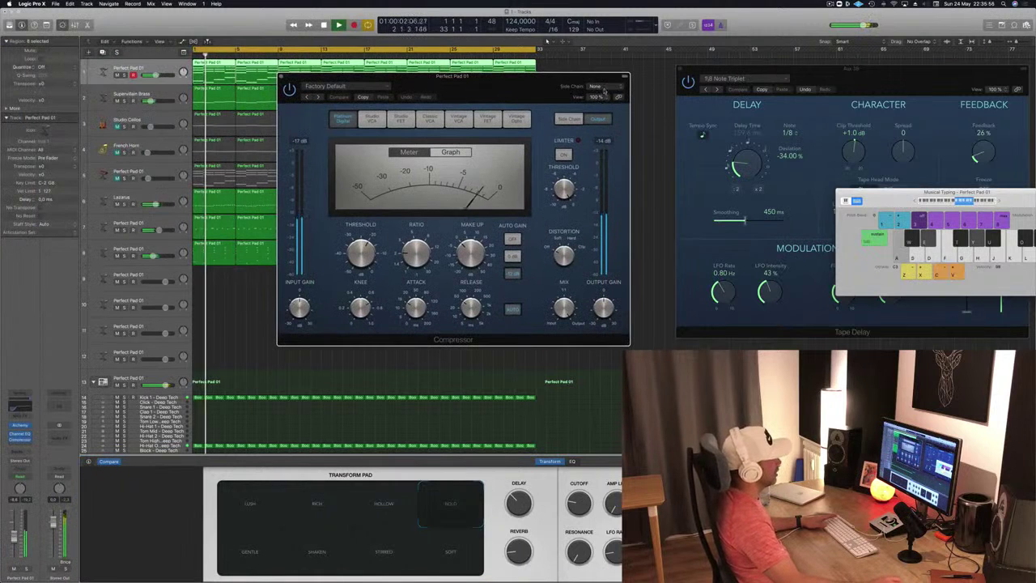
{"action": "left_click", "coordinate": [595, 86]}
{"action": "mouse_move", "coordinate": [604, 110]}
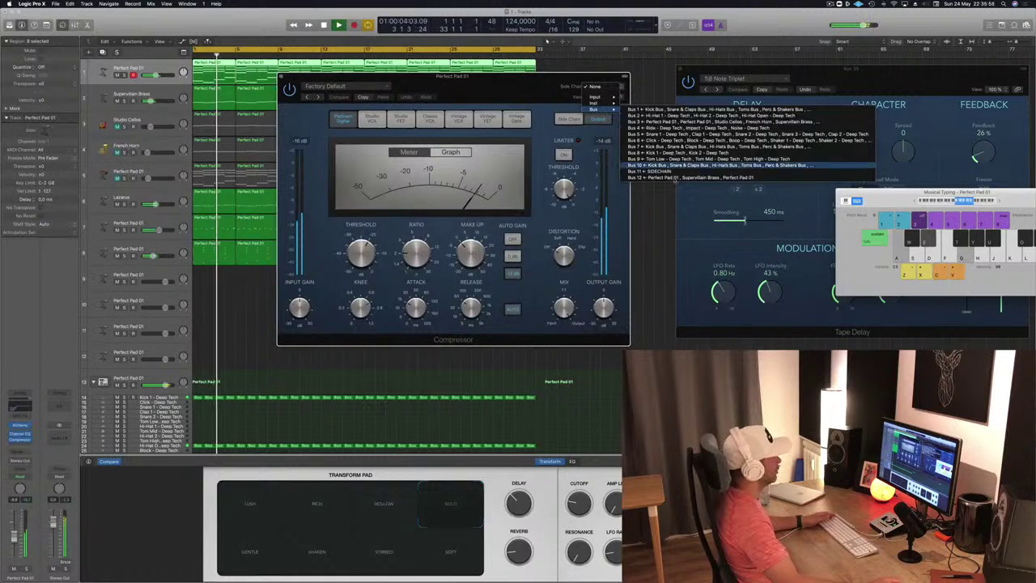
{"action": "left_click", "coordinate": [648, 170]}
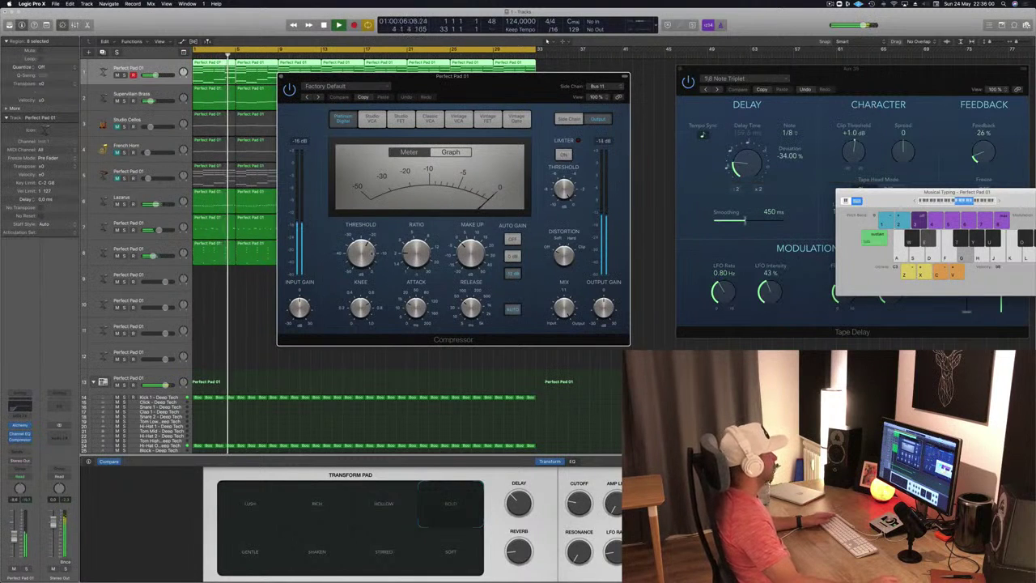
- Adjust the threshold and ratio of track 1's Compressor, and lower the track's volume
{"action": "left_click_drag", "start_coordinate": [364, 255], "coordinate": [399, 299]}
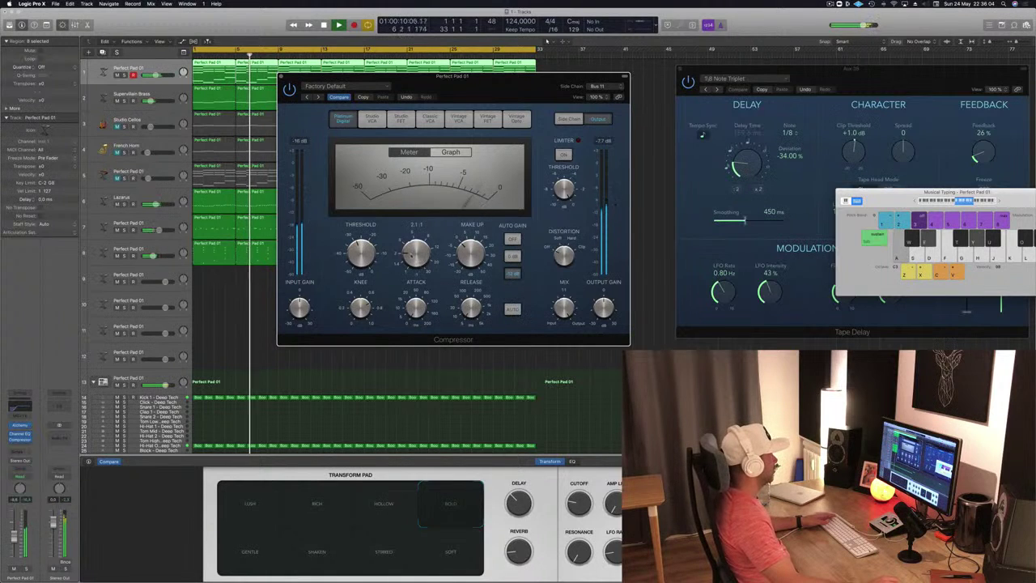
{"action": "left_click_drag", "start_coordinate": [410, 259], "coordinate": [413, 238]}
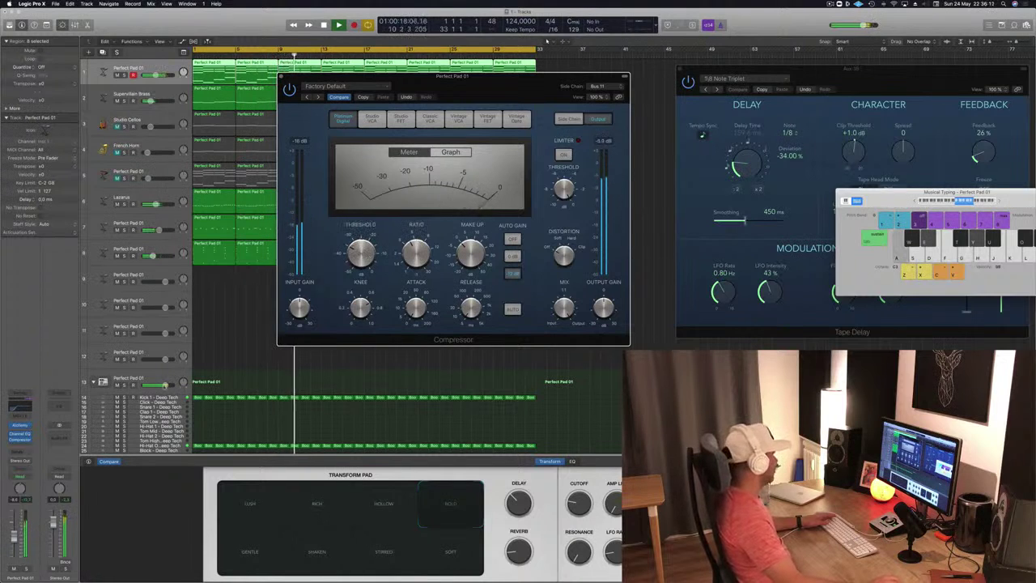
{"action": "left_click_drag", "start_coordinate": [13, 534], "coordinate": [13, 549]}
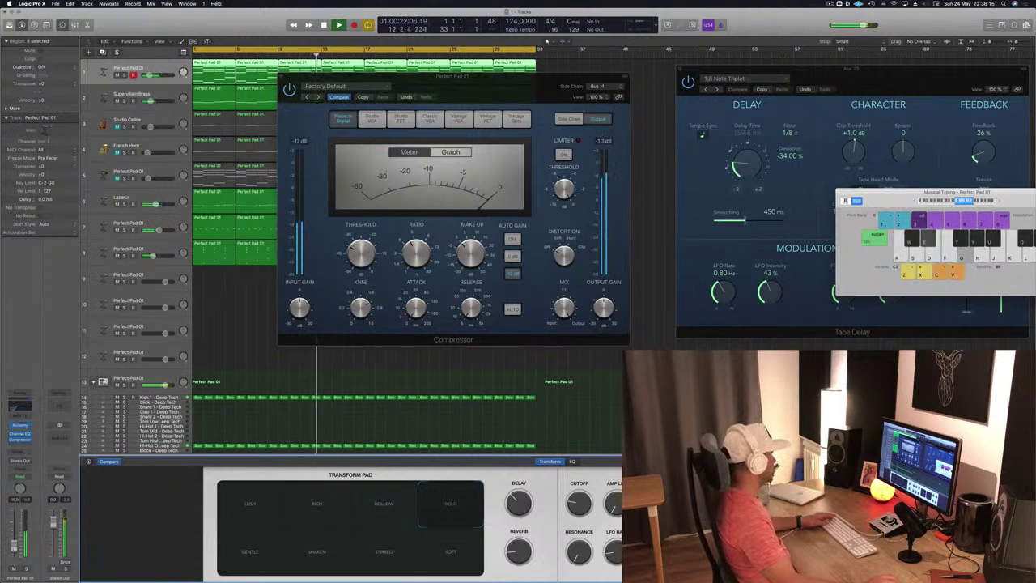
- Add a Bus 3 send to track 1, close its Compressor and deselect all regions
{"action": "left_click", "coordinate": [20, 453]}
{"action": "mouse_move", "coordinate": [33, 465]}
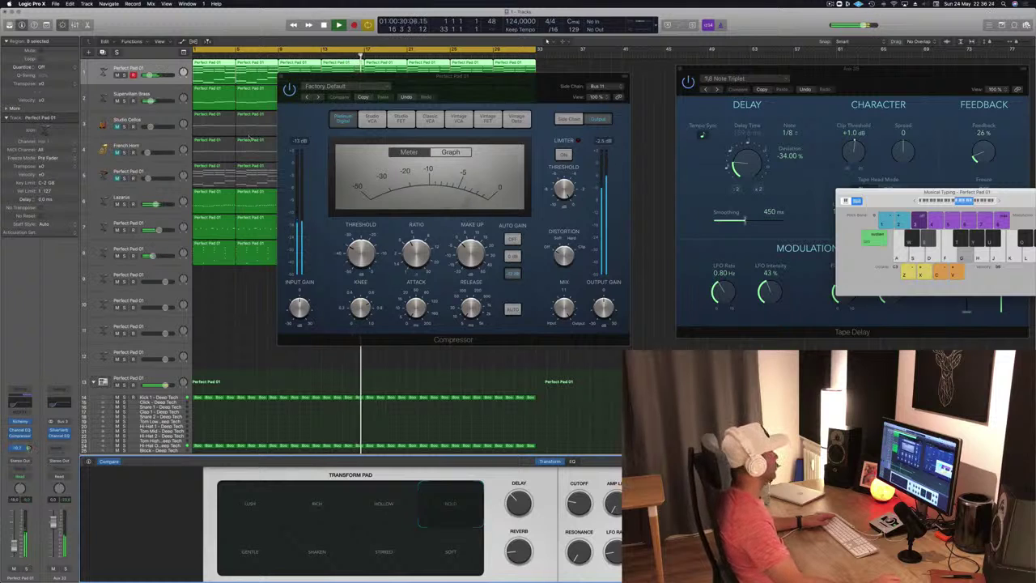
{"action": "left_click", "coordinate": [281, 77]}
{"action": "left_click", "coordinate": [252, 349]}
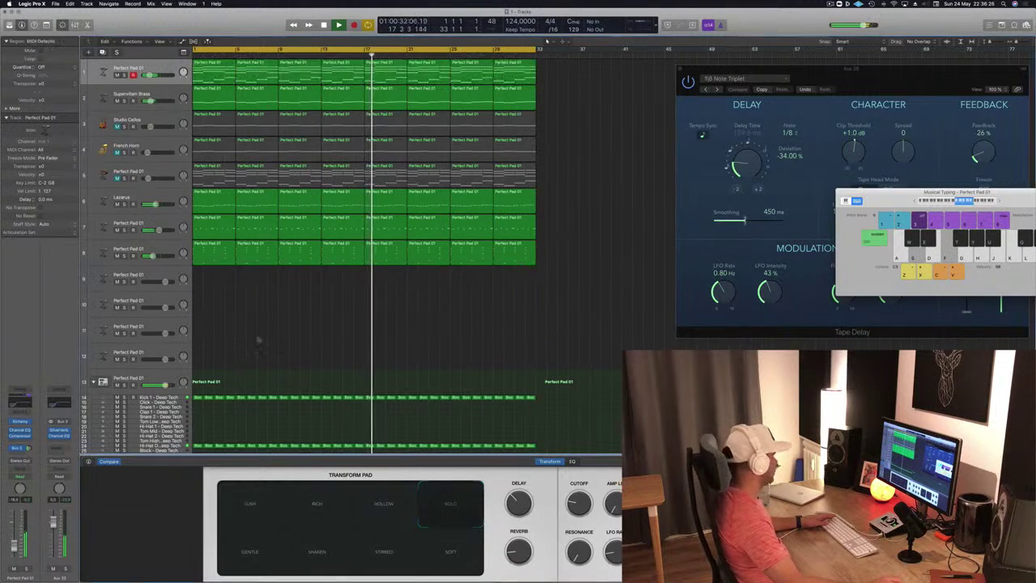
- Review the SilverVerb settings on the Bus 3 reverb aux and close them while the mix plays
{"action": "left_click", "coordinate": [60, 430]}
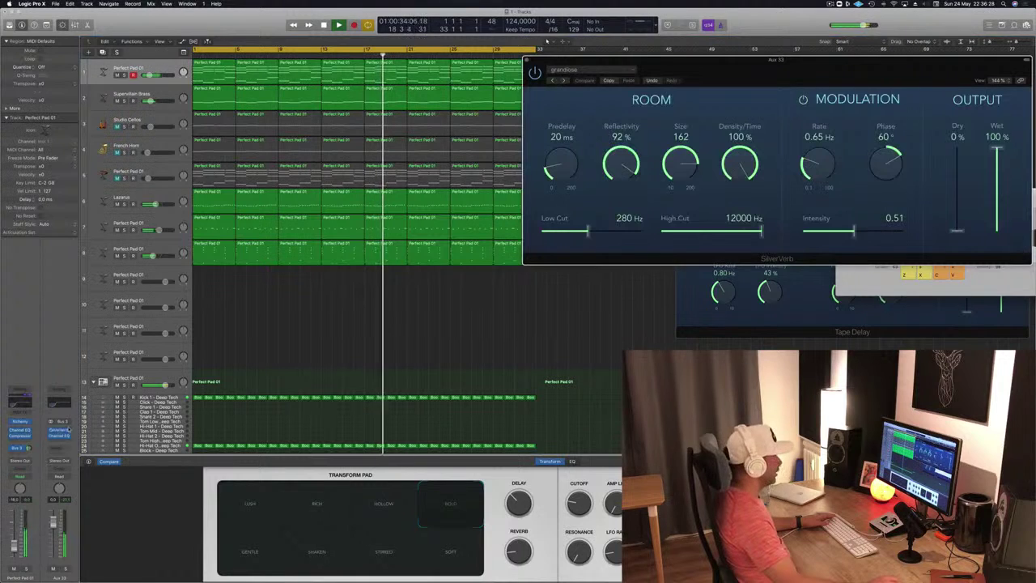
{"action": "left_click", "coordinate": [65, 430]}
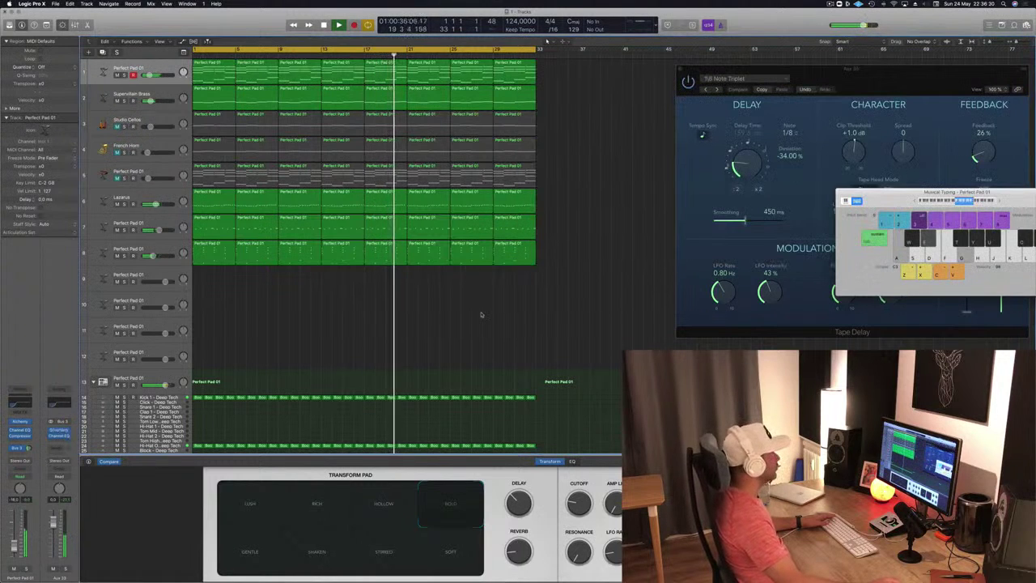
{"action": "scroll", "coordinate": [466, 324], "scroll_direction": "down", "scroll_amount": 2}
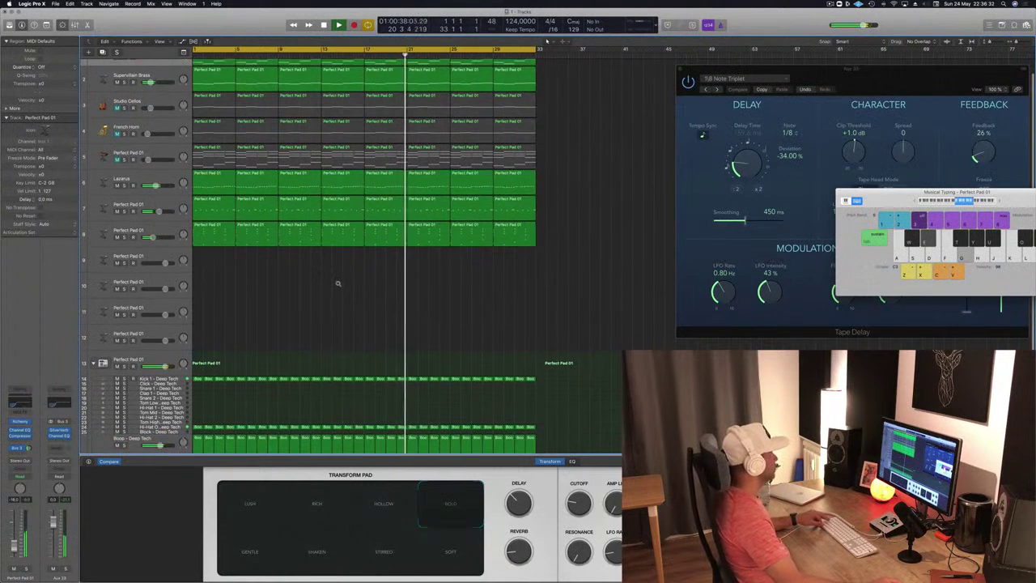
{"action": "scroll", "coordinate": [316, 288], "scroll_direction": "up", "scroll_amount": 2}
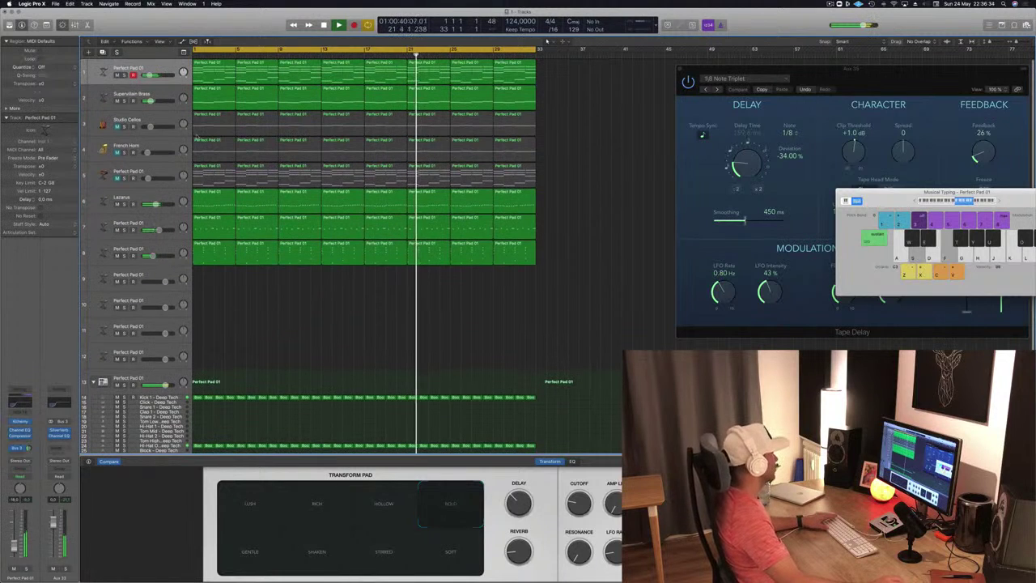
- Select and unmute Studio Cellos, and add a Channel EQ with the low cut raised to 405 Hz
{"action": "left_click", "coordinate": [146, 127]}
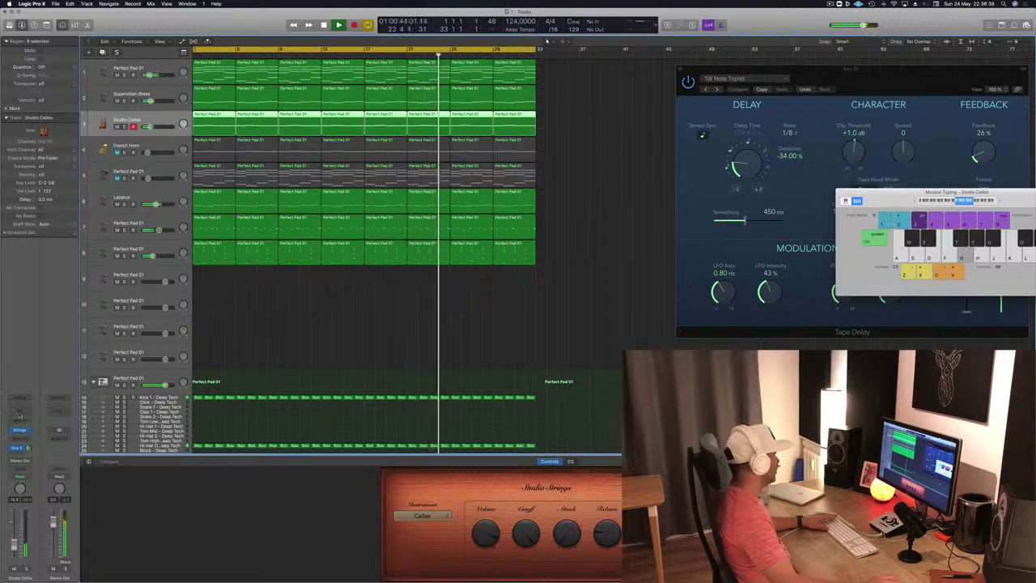
{"action": "left_click", "coordinate": [20, 412]}
{"action": "left_click", "coordinate": [50, 58]}
{"action": "left_click_drag", "start_coordinate": [32, 151], "coordinate": [280, 150]}
- Add a Bus 12 tape delay send to Studio Cellos and close its Channel EQ
{"action": "left_click", "coordinate": [27, 448]}
{"action": "mouse_move", "coordinate": [33, 464]}
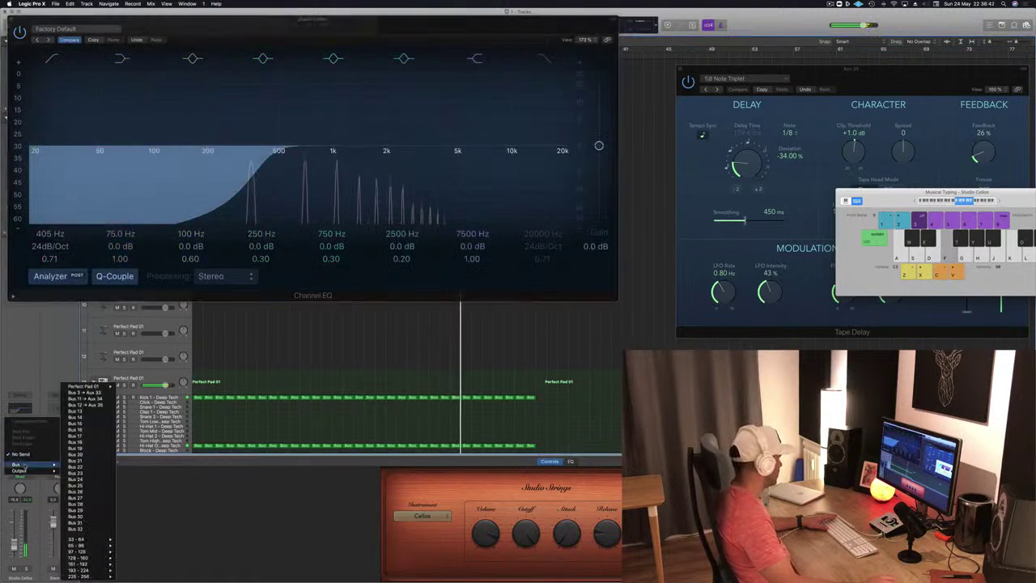
{"action": "left_click", "coordinate": [99, 405]}
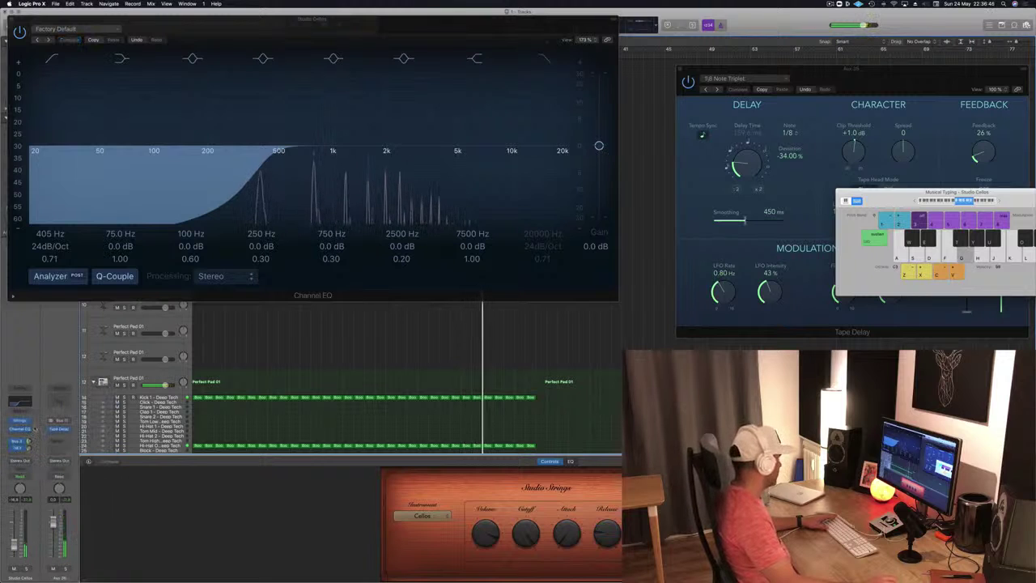
{"action": "key", "text": "f"}
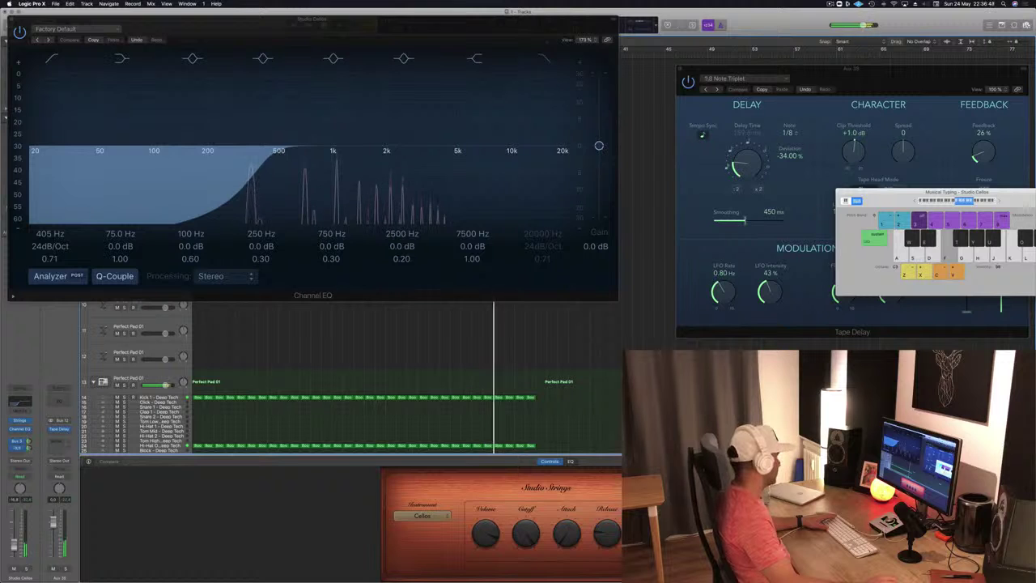
{"action": "left_click", "coordinate": [10, 18]}
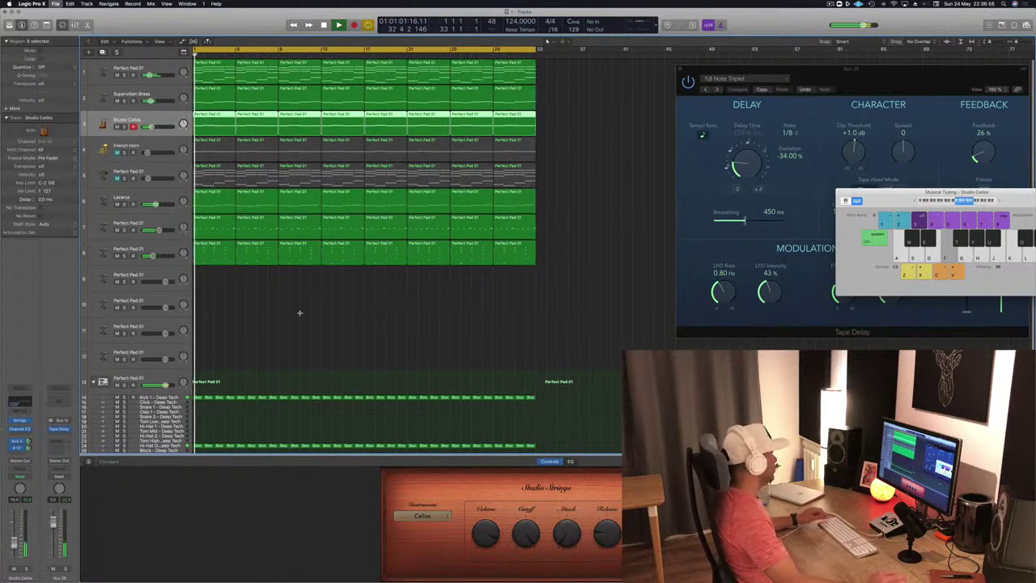
- Mute track 1 and duplicate track 8 as a new empty track with the same settings
{"action": "key", "text": "super+Right"}
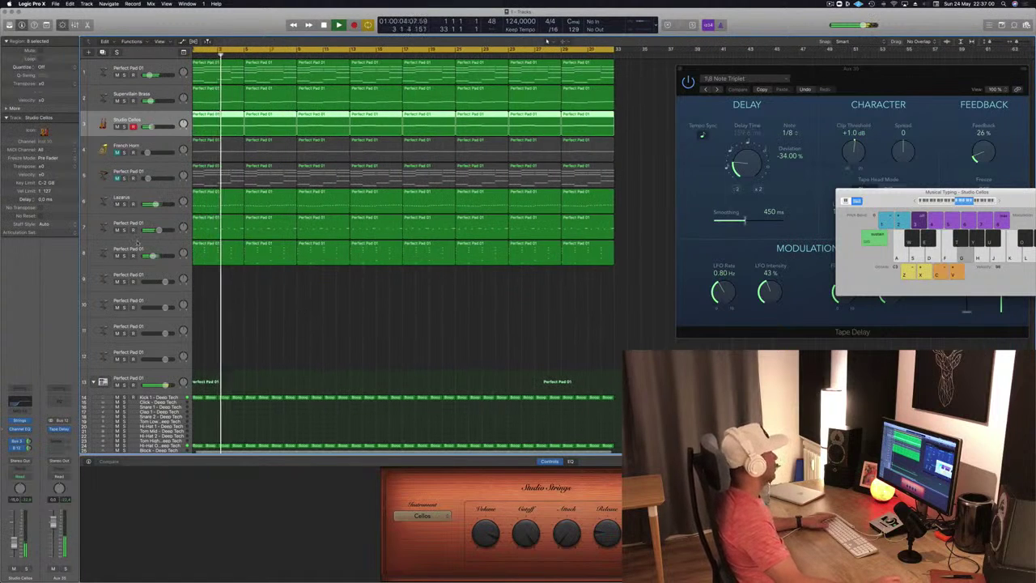
{"action": "left_click", "coordinate": [119, 248]}
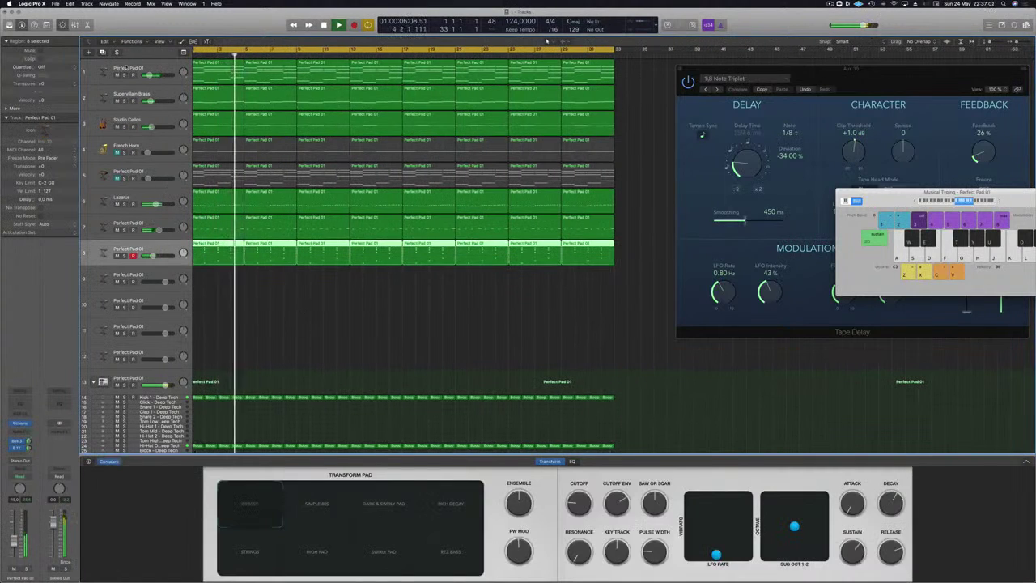
{"action": "left_click", "coordinate": [116, 74]}
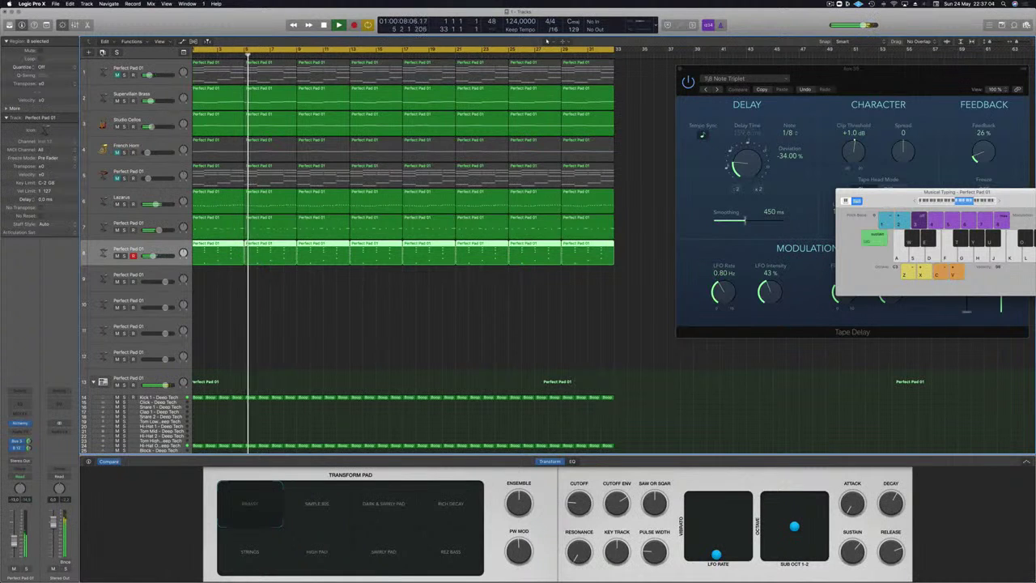
{"action": "key", "text": "super+d"}
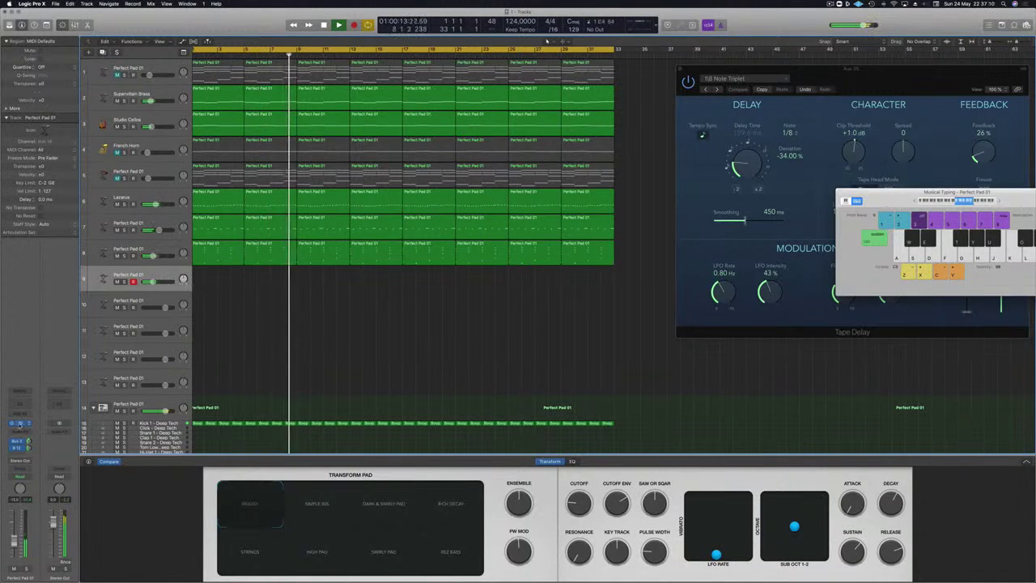
- Open Alchemy on the new track 9, browse the Leads category and load the Grinding Synth Bass preset
{"action": "left_click", "coordinate": [20, 423]}
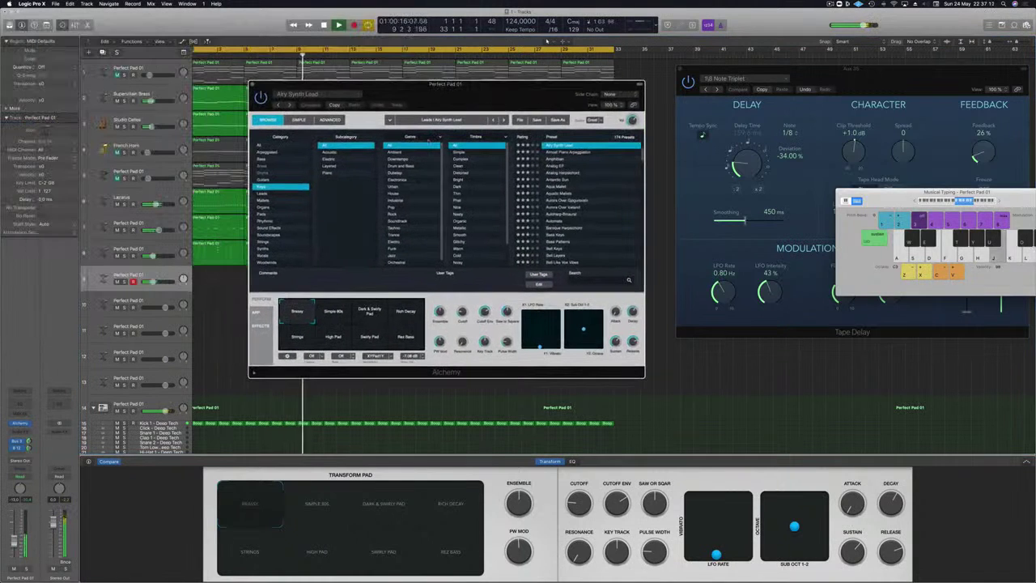
{"action": "left_click", "coordinate": [263, 195]}
{"action": "scroll", "coordinate": [560, 205], "scroll_direction": "down", "scroll_amount": 5}
{"action": "left_click", "coordinate": [560, 205]}
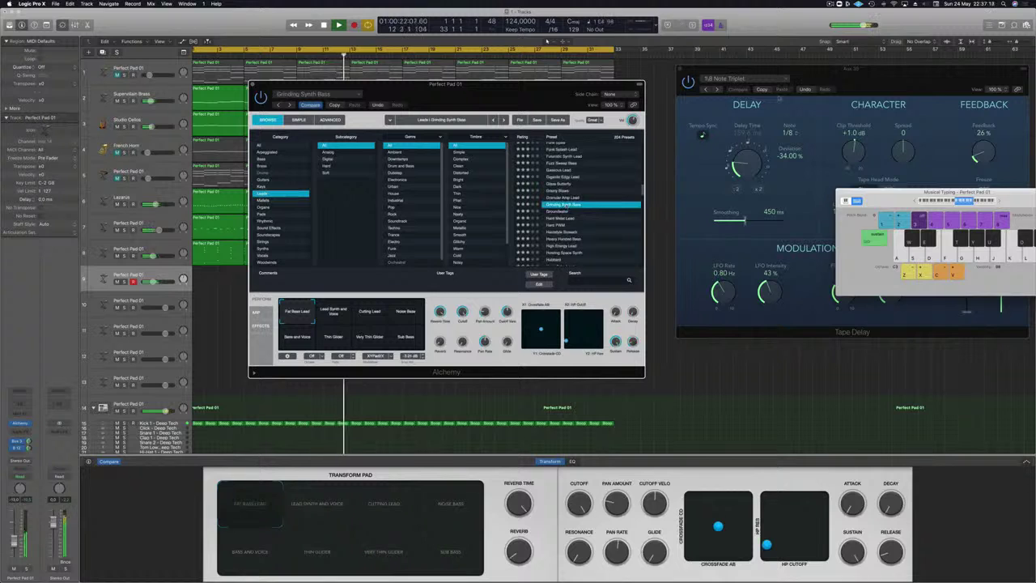
- Move the Musical Typing keyboard clear of the plug-in edge, and audition Grinding Synth Bass and Hard Metal Lead with test notes
{"action": "left_click_drag", "start_coordinate": [1034, 188], "coordinate": [880, 48]}
{"action": "key", "text": "k"}
{"action": "key", "text": "k"}
{"action": "key", "text": "l"}
{"action": "left_click", "coordinate": [573, 219]}
{"action": "key", "text": "k"}
{"action": "key", "text": "l"}
{"action": "key", "text": "semicolon"}
{"action": "key", "text": "h"}
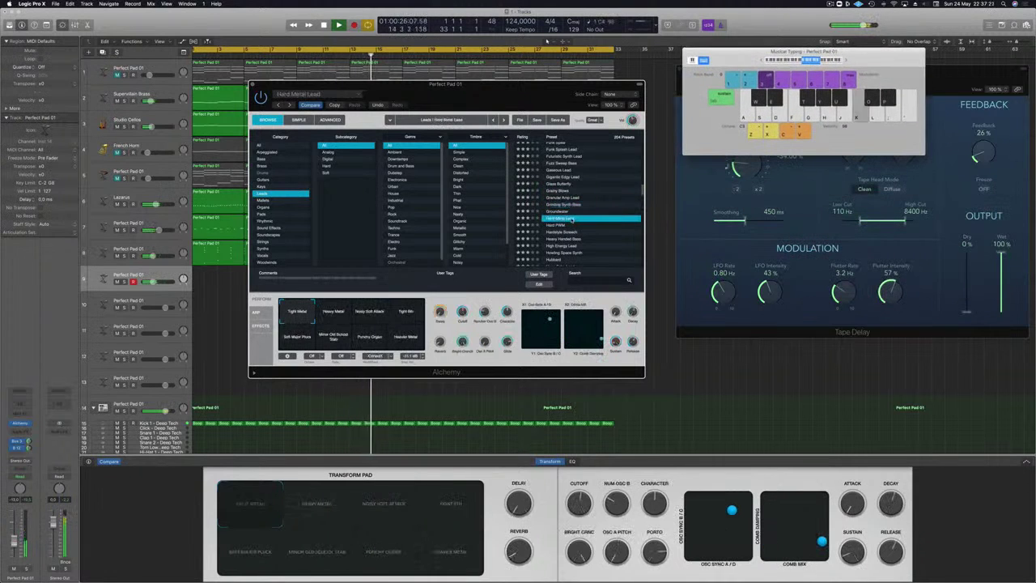
- Load the Hard PWM preset on track 9 and play a few test notes
{"action": "left_click", "coordinate": [559, 225]}
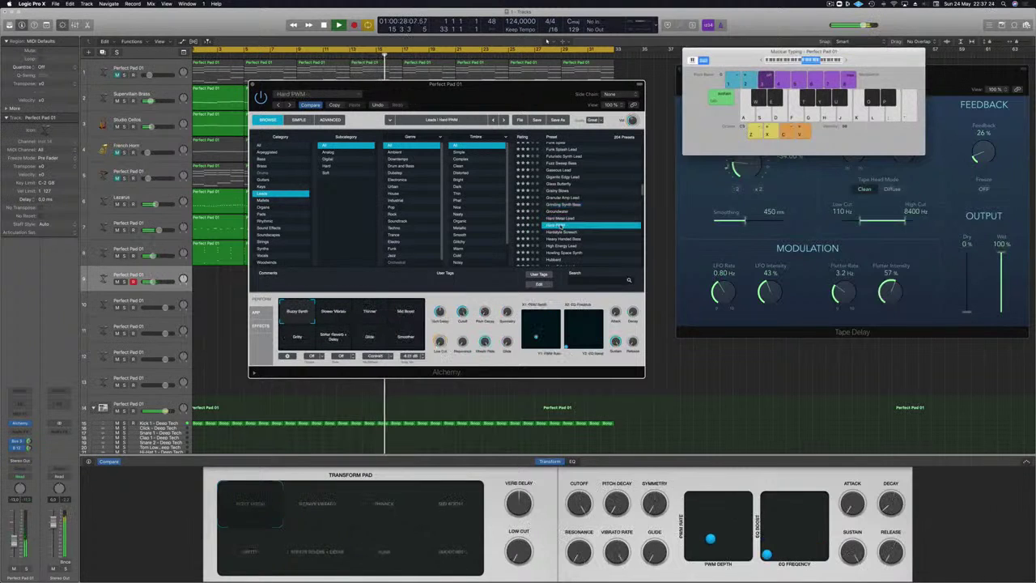
{"action": "key", "text": "l"}
{"action": "key", "text": "d"}
{"action": "key", "text": "j"}
{"action": "key", "text": "d"}
- Audition the Alchemy lead presets Heavy Handed Bass, High Energy Lead, Howling Space Synth and Hubbard
{"action": "left_click", "coordinate": [565, 240]}
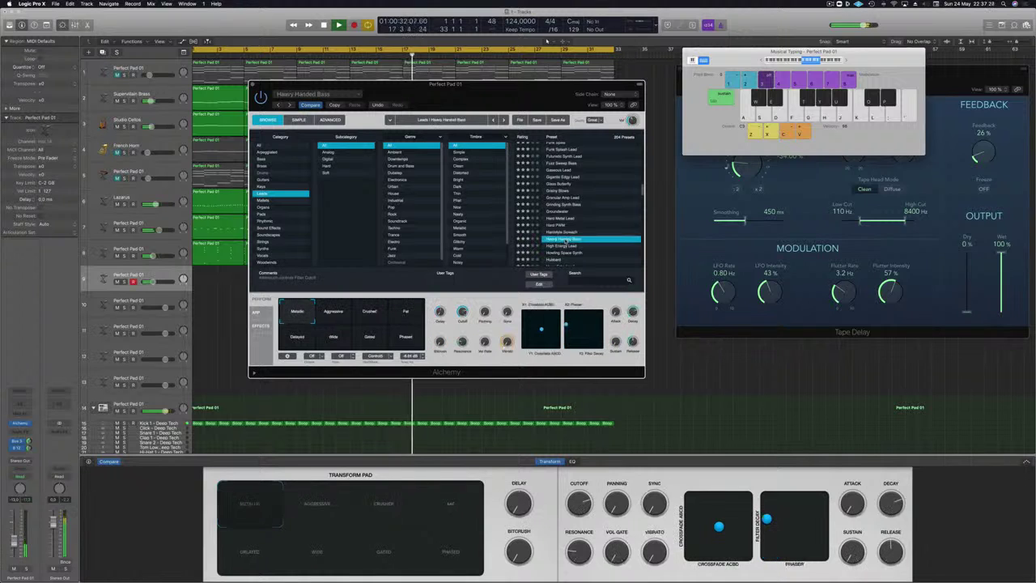
{"action": "left_click", "coordinate": [566, 245]}
{"action": "scroll", "coordinate": [566, 242], "scroll_direction": "down", "scroll_amount": 3}
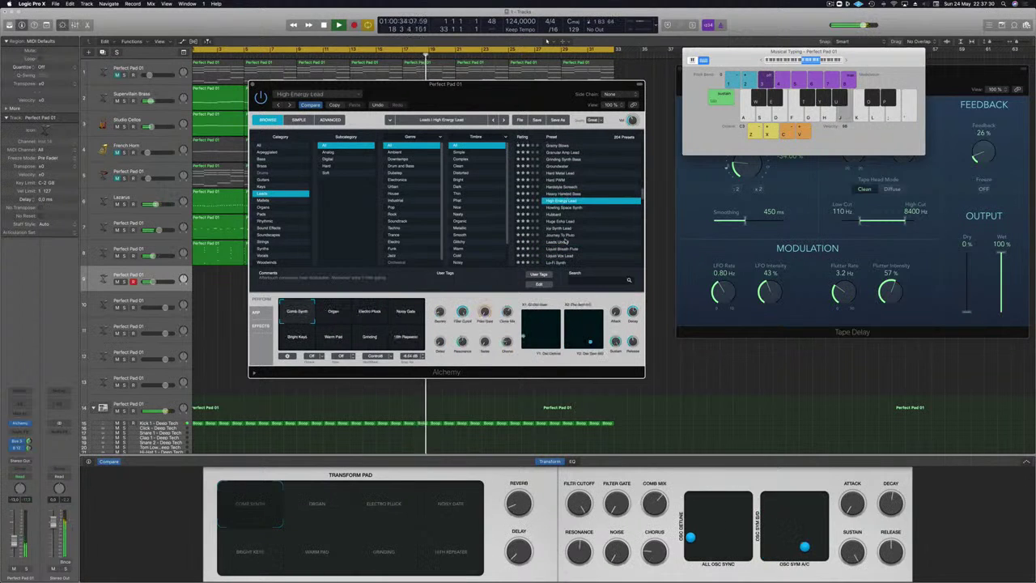
{"action": "key", "text": "Down"}
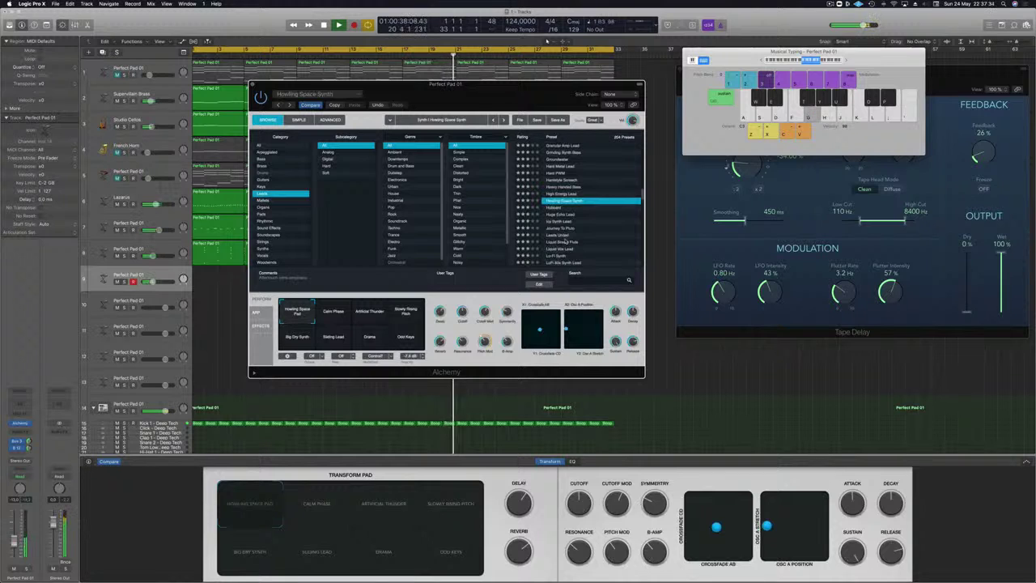
{"action": "key", "text": "Down"}
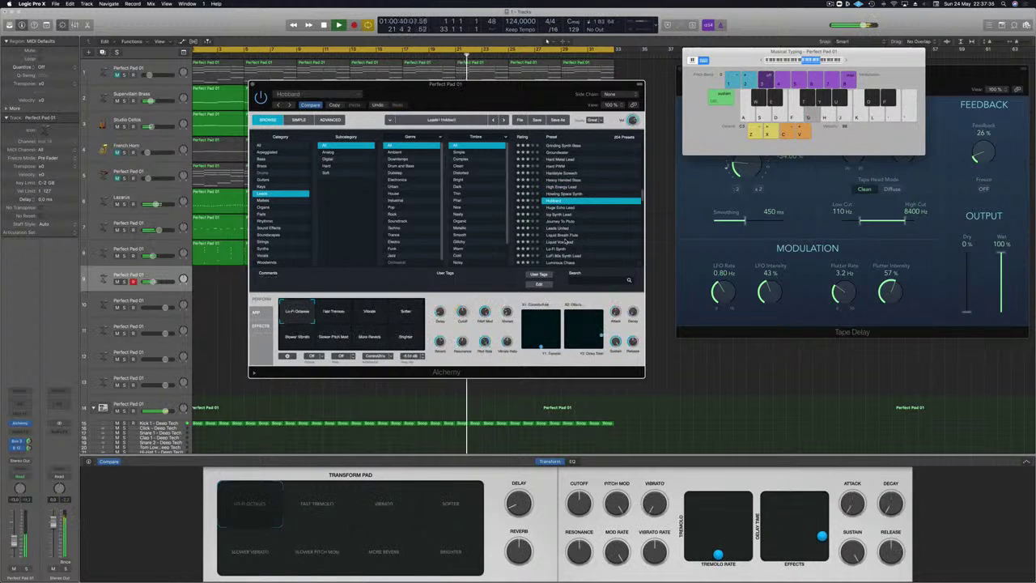
- Load the Huge Echo Lead preset, raise track 9's volume and play test notes
{"action": "key", "text": "Down"}
{"action": "key", "text": "g"}
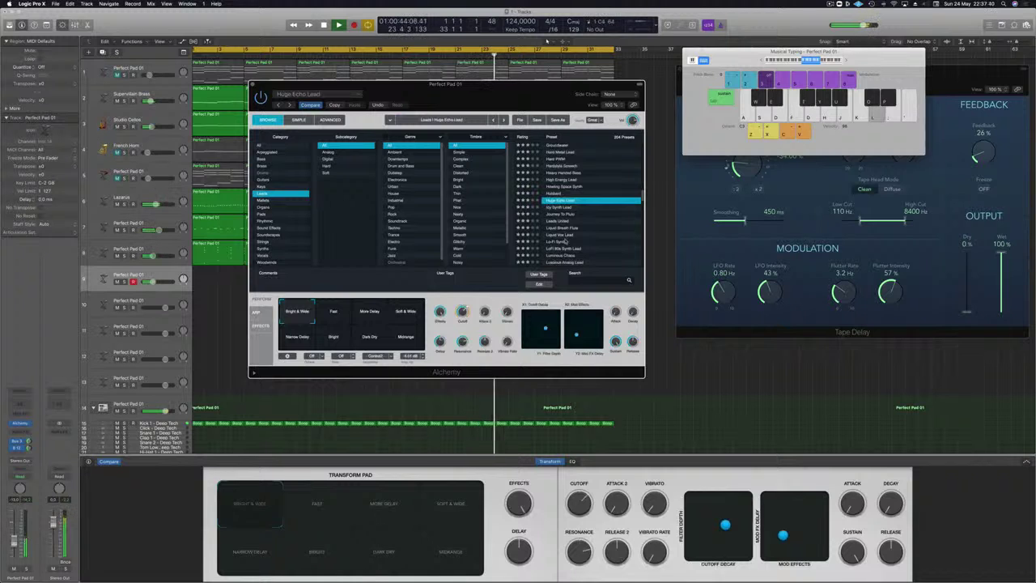
{"action": "key", "text": "j"}
{"action": "key", "text": "k"}
{"action": "left_click", "coordinate": [14, 536]}
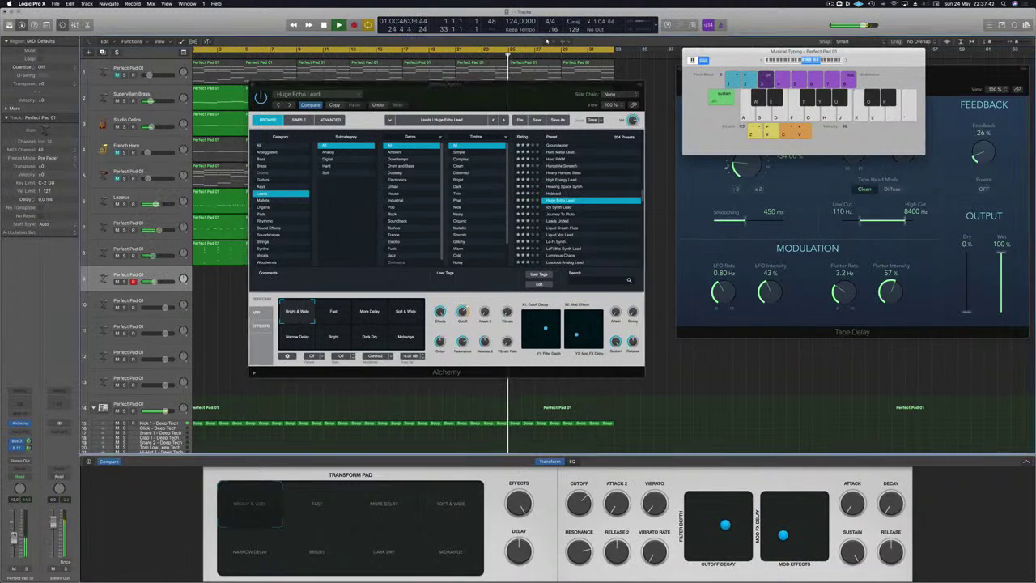
{"action": "key", "text": "x"}
{"action": "key", "text": "k"}
{"action": "key", "text": "l"}
{"action": "key", "text": "j"}
{"action": "key", "text": "j"}
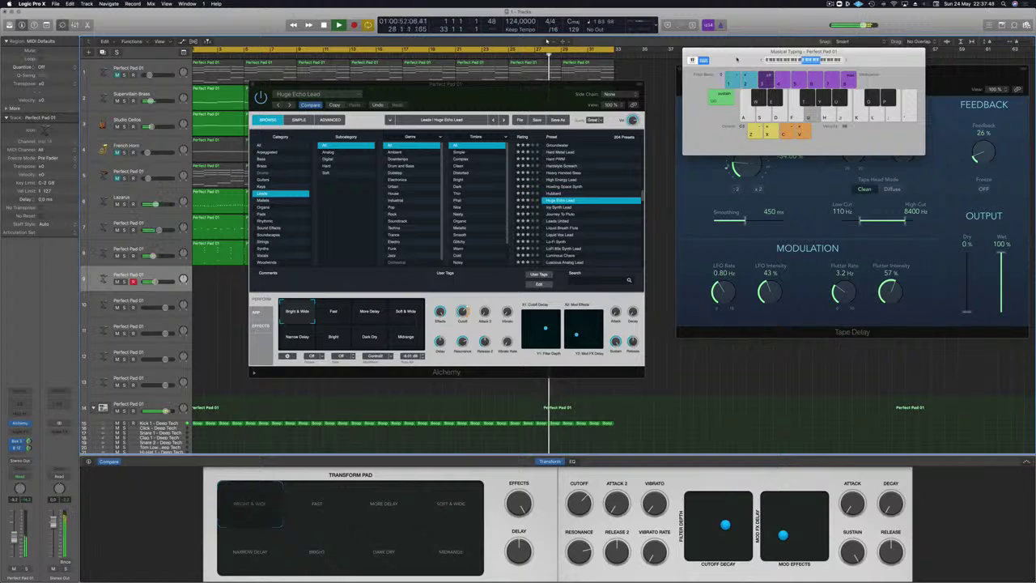
- Audition Huge Echo Lead's Fast, More Delay, Soft & Wide and Narrow Delay transform snapshots
{"action": "left_click", "coordinate": [340, 315]}
{"action": "left_click", "coordinate": [374, 311]}
{"action": "left_click", "coordinate": [412, 311]}
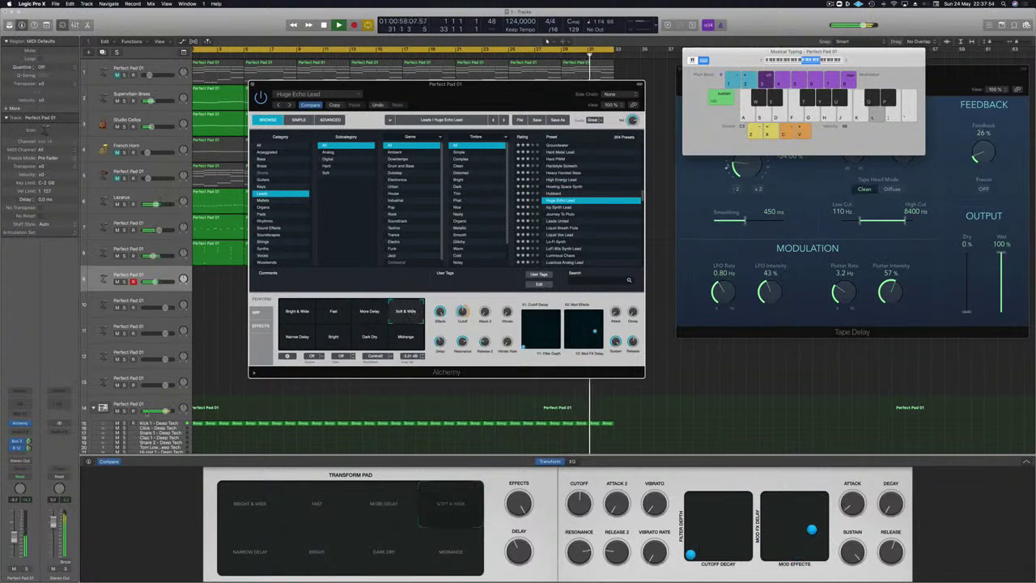
{"action": "left_click", "coordinate": [282, 341]}
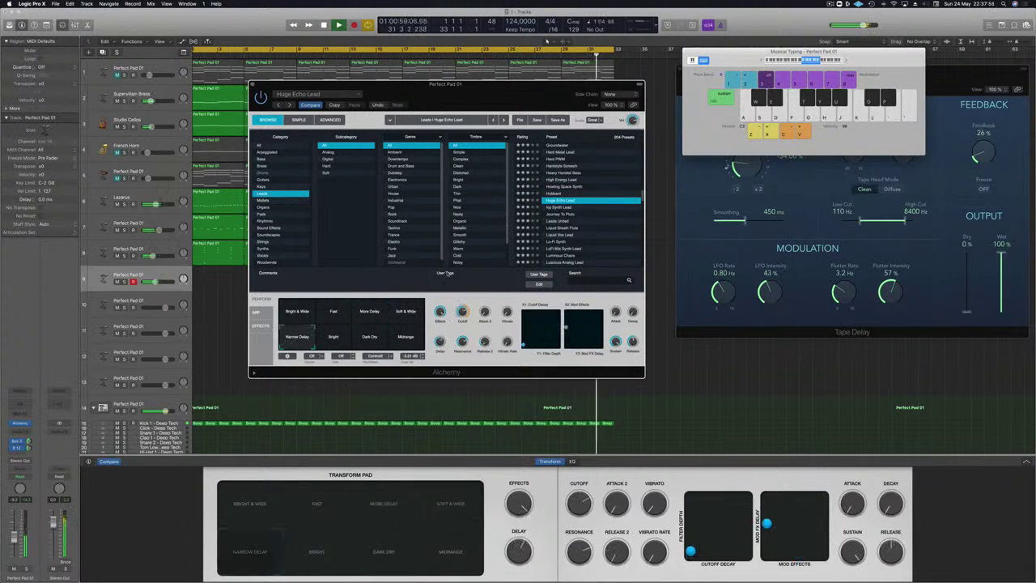
- Audition the Icy Synth Lead, Journey To Pluto and Leads United presets with test notes
{"action": "left_click", "coordinate": [558, 208]}
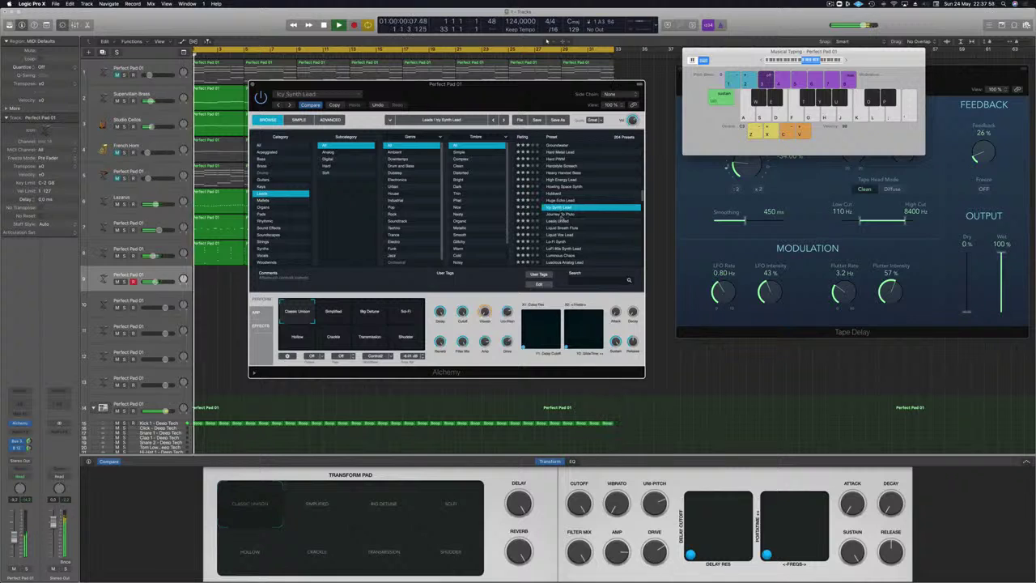
{"action": "left_click", "coordinate": [560, 215]}
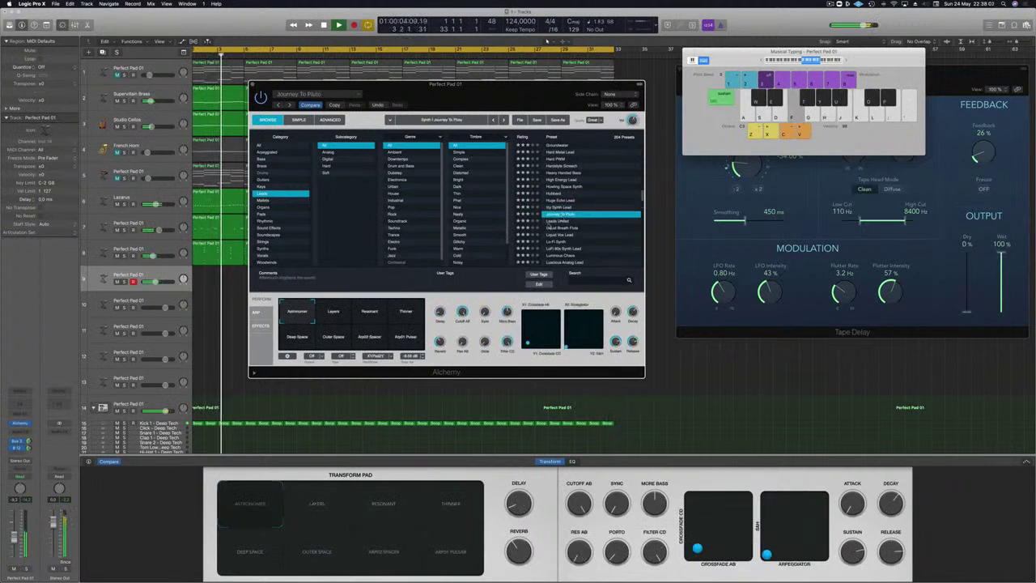
{"action": "left_click", "coordinate": [560, 221]}
{"action": "key", "text": "k"}
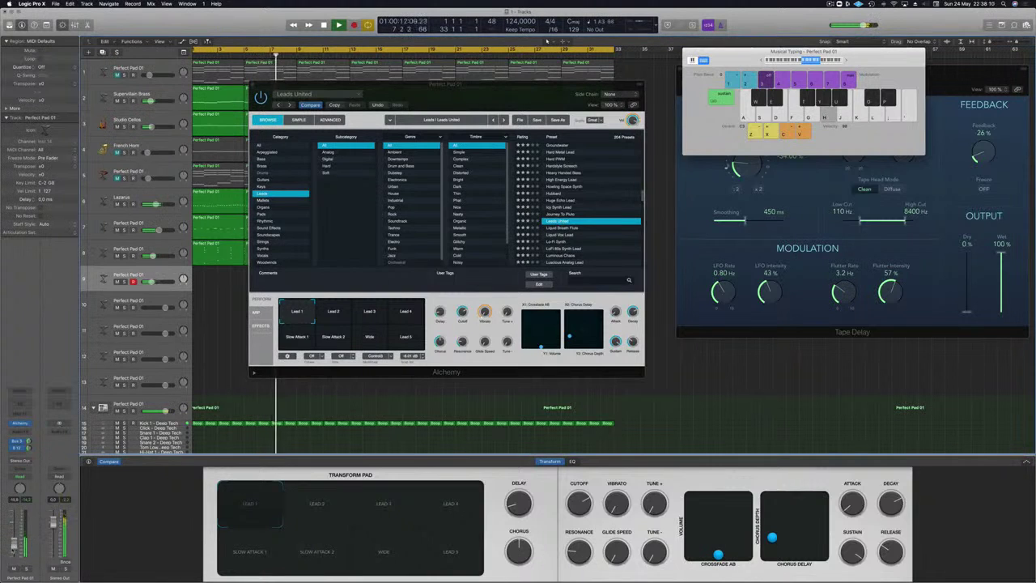
- Audition Leads United's snapshots Lead 2 through Lead 5, Wide and Slow Attack 2
{"action": "left_click", "coordinate": [333, 315]}
{"action": "left_click", "coordinate": [371, 314]}
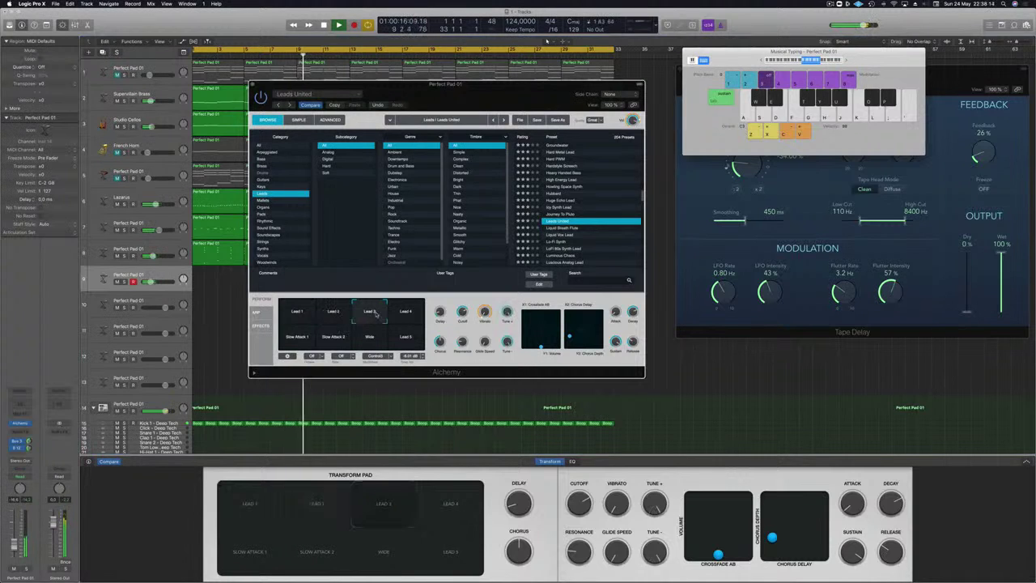
{"action": "left_click", "coordinate": [418, 317]}
{"action": "left_click", "coordinate": [409, 342]}
{"action": "left_click", "coordinate": [375, 343]}
{"action": "left_click", "coordinate": [332, 343]}
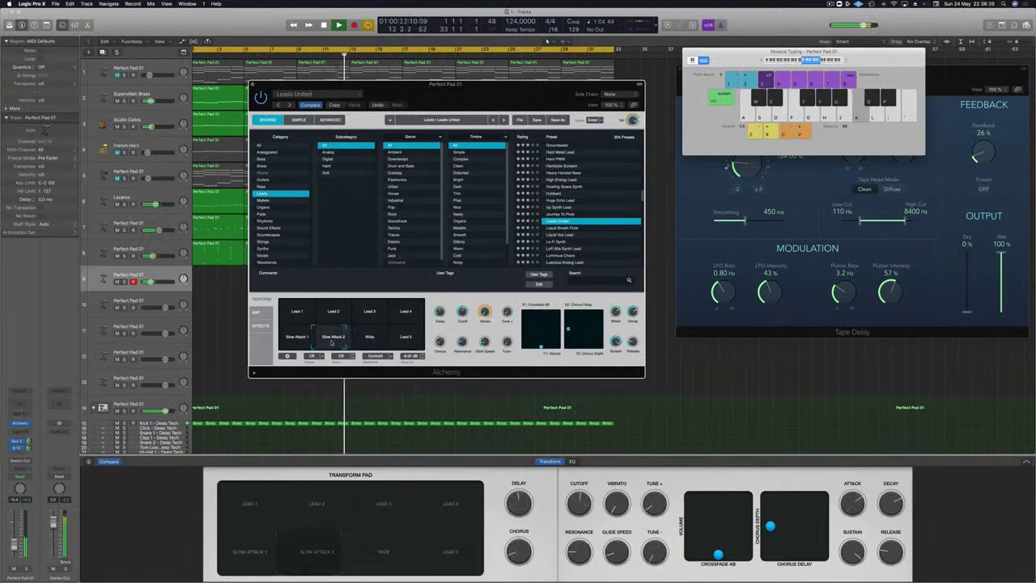
- Compare Slow Attack 2 and Slow Attack 1 by playing short note runs, ending on Slow Attack 2
{"action": "key", "text": "h"}
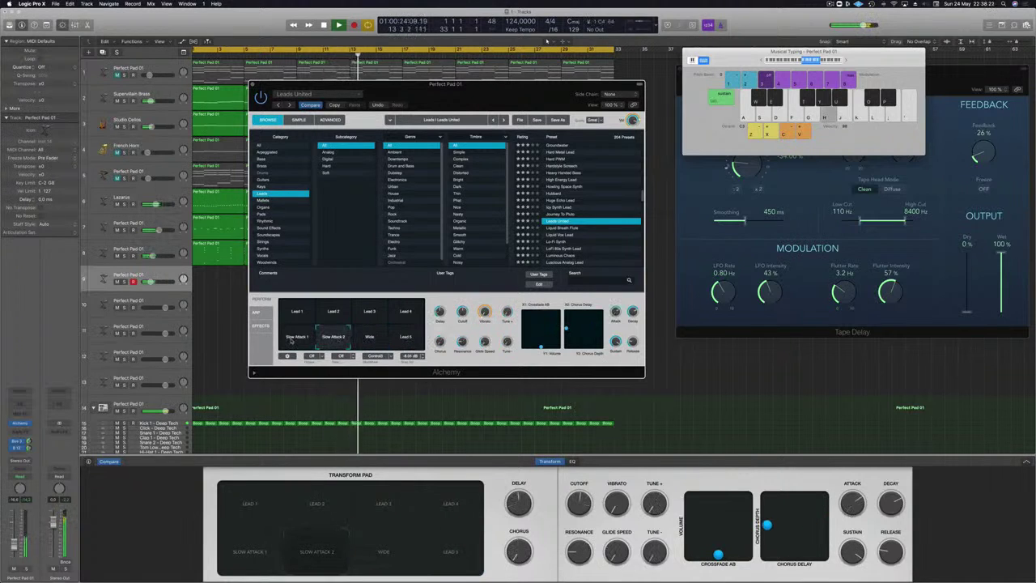
{"action": "key", "text": "j"}
{"action": "left_click", "coordinate": [290, 341]}
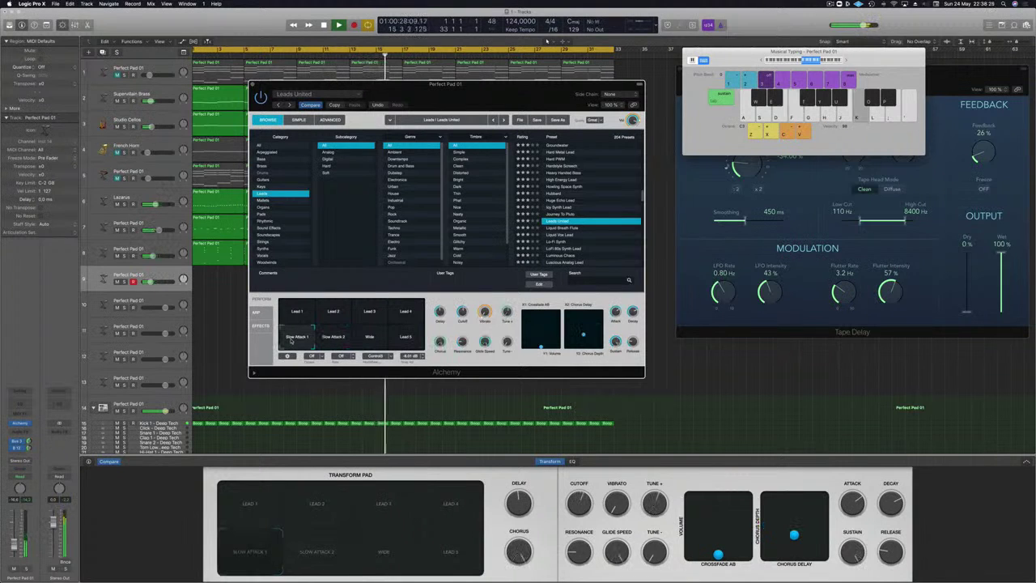
{"action": "key", "text": "apostrophe"}
{"action": "key", "text": "semicolon"}
{"action": "key", "text": "l"}
{"action": "key", "text": "k"}
{"action": "left_click", "coordinate": [323, 338]}
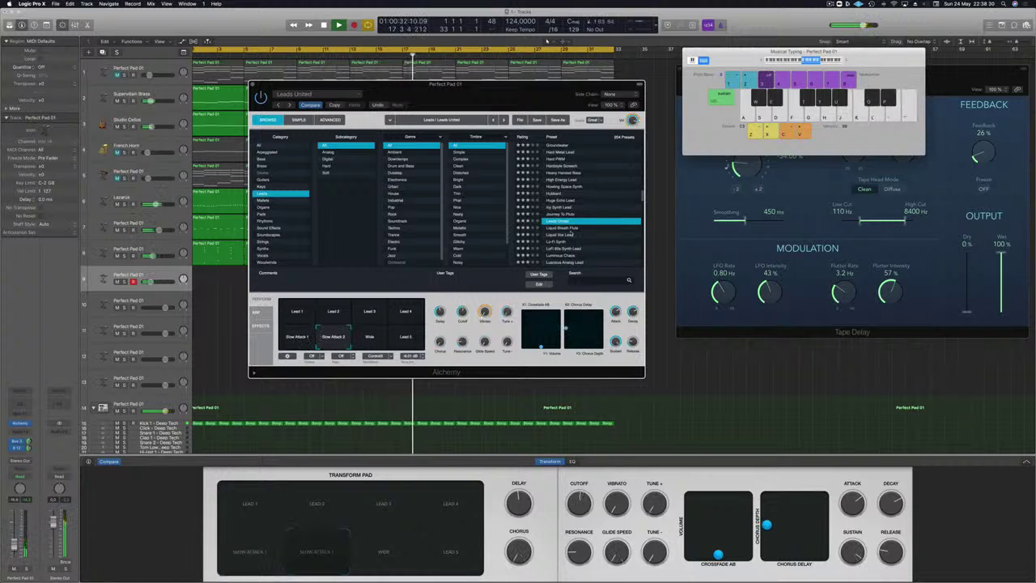
- Load the Liquid Breath Flute preset on track 9 and play a few test notes
{"action": "key", "text": "Down"}
{"action": "key", "text": "j"}
{"action": "key", "text": "g"}
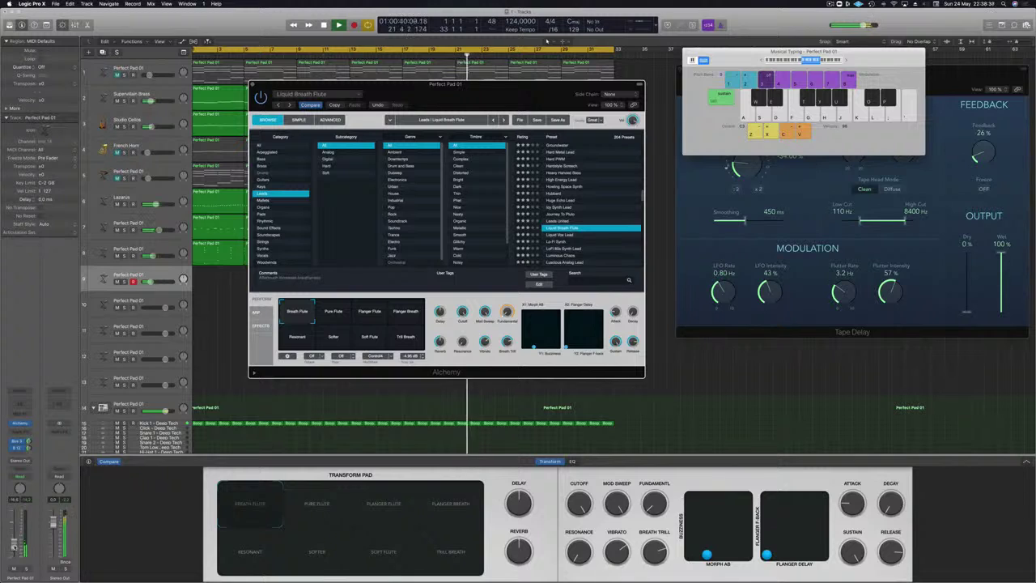
{"action": "key", "text": "d"}
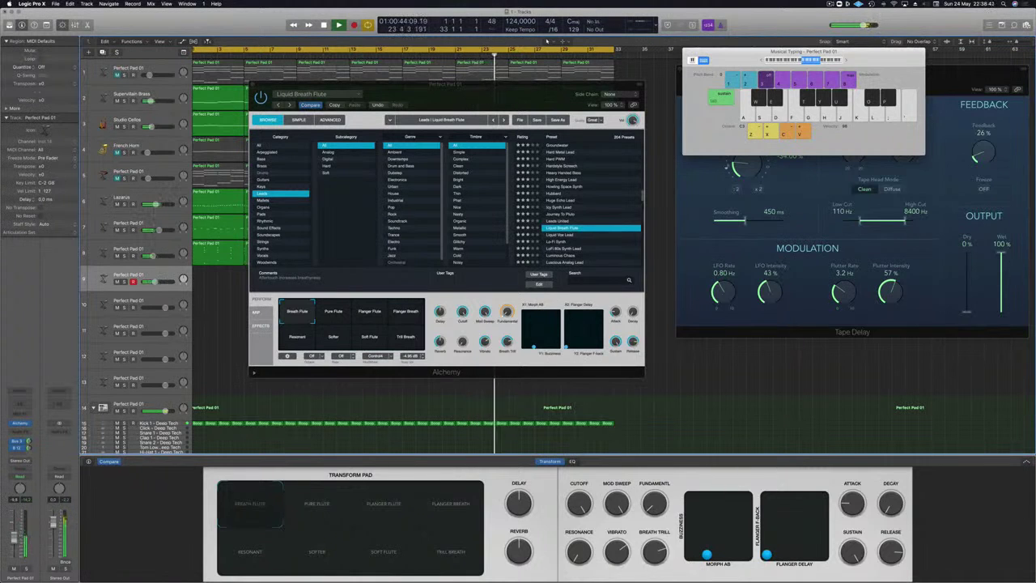
- Choose the Pure Flute snapshot, lower track 9's volume slightly and adjust its Bus 12 tape delay send
{"action": "left_click", "coordinate": [330, 314]}
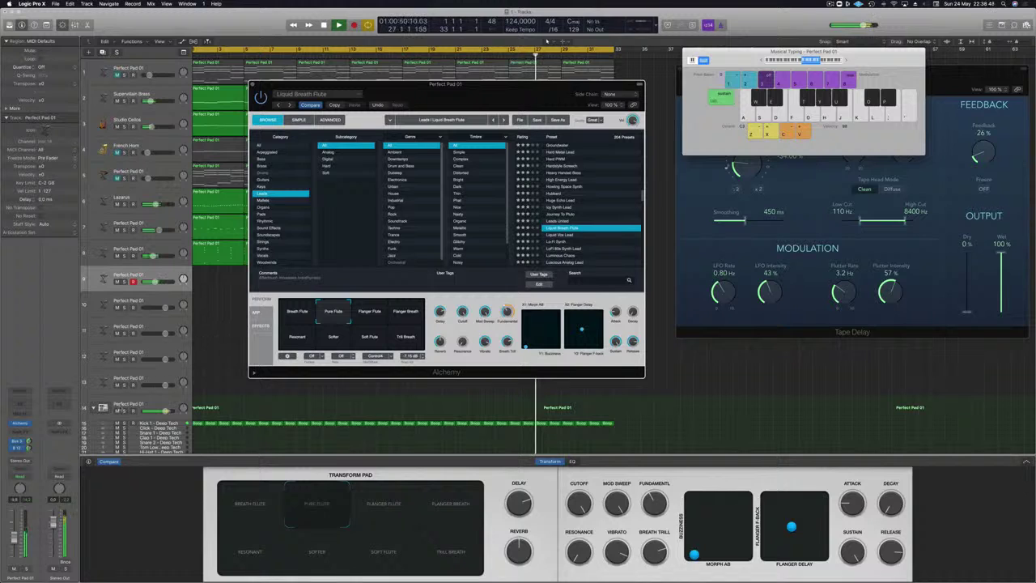
{"action": "left_click_drag", "start_coordinate": [13, 538], "coordinate": [13, 543]}
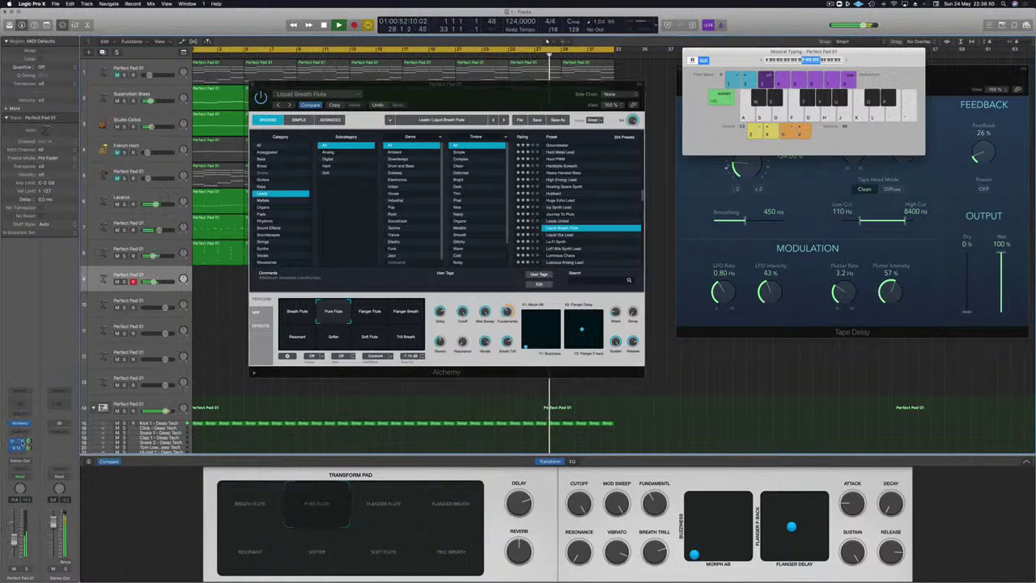
{"action": "left_click", "coordinate": [27, 444]}
{"action": "left_click_drag", "start_coordinate": [29, 449], "coordinate": [29, 454]}
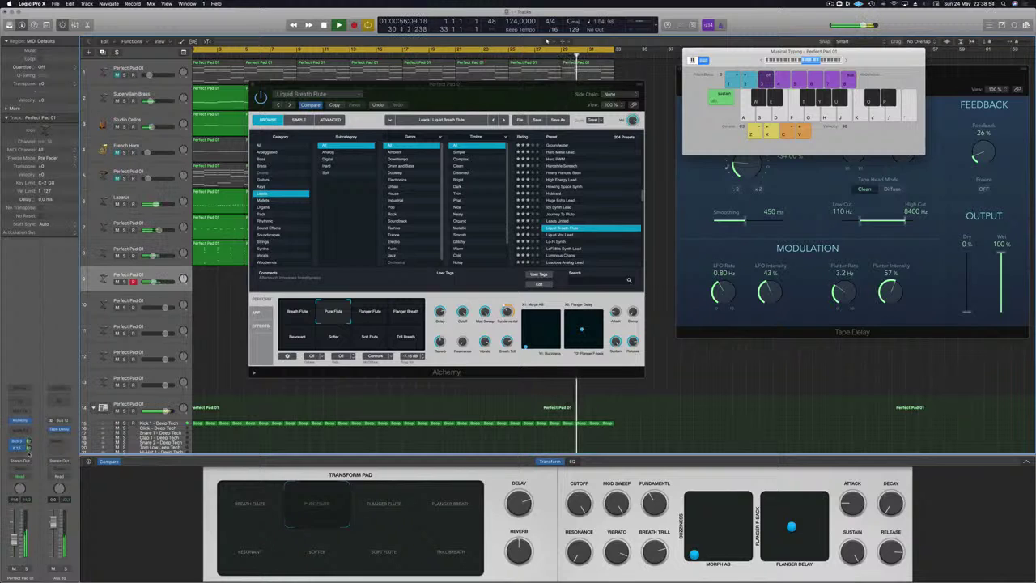
- Audition Liquid Breath Flute's Flanger Breath, Flanger Flute, Resonant, Softer, Trill Breath and Breath Flute snapshots, rebalancing the track volume
{"action": "left_click", "coordinate": [391, 319]}
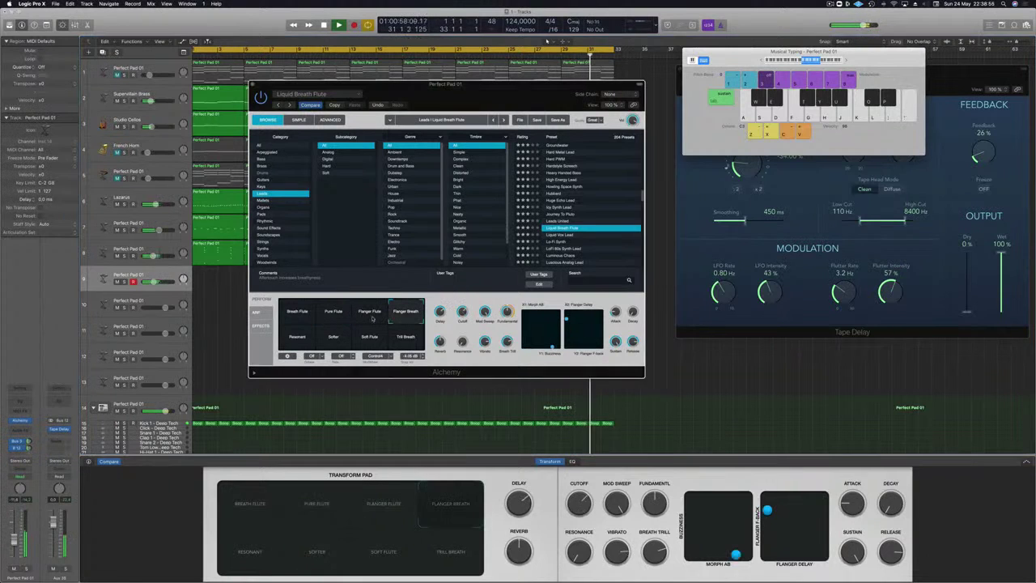
{"action": "left_click", "coordinate": [372, 318]}
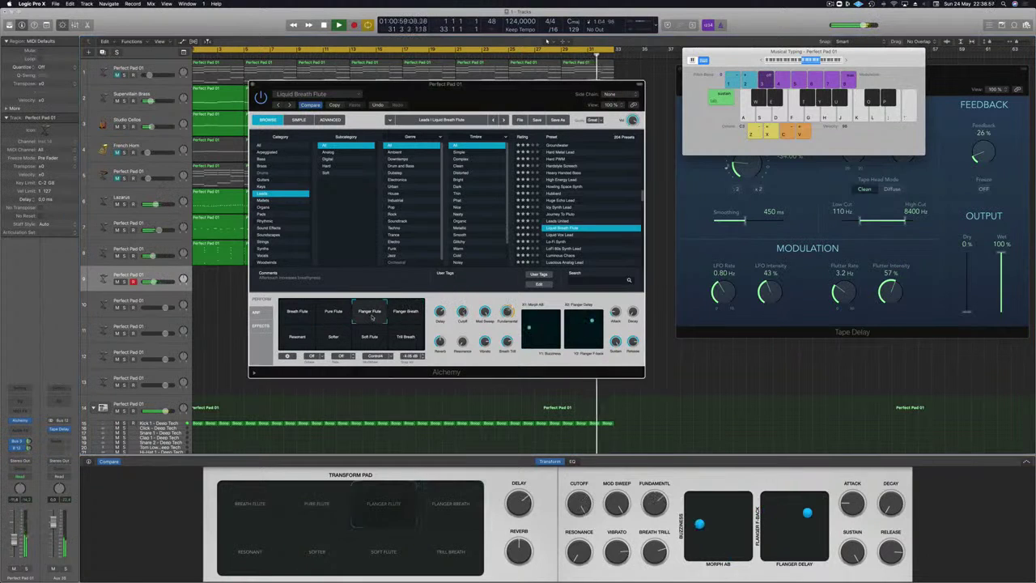
{"action": "left_click", "coordinate": [288, 343]}
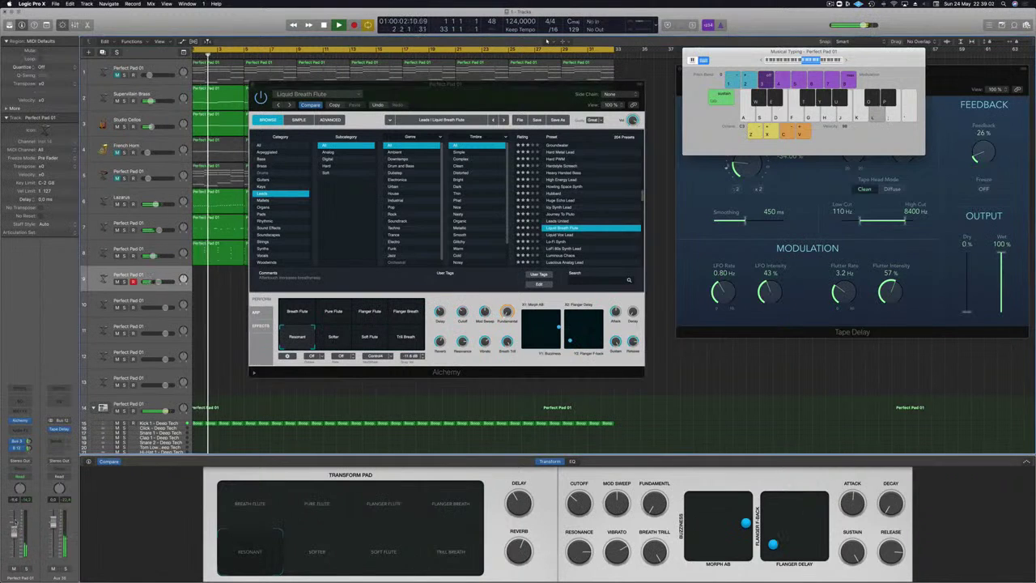
{"action": "left_click", "coordinate": [332, 336]}
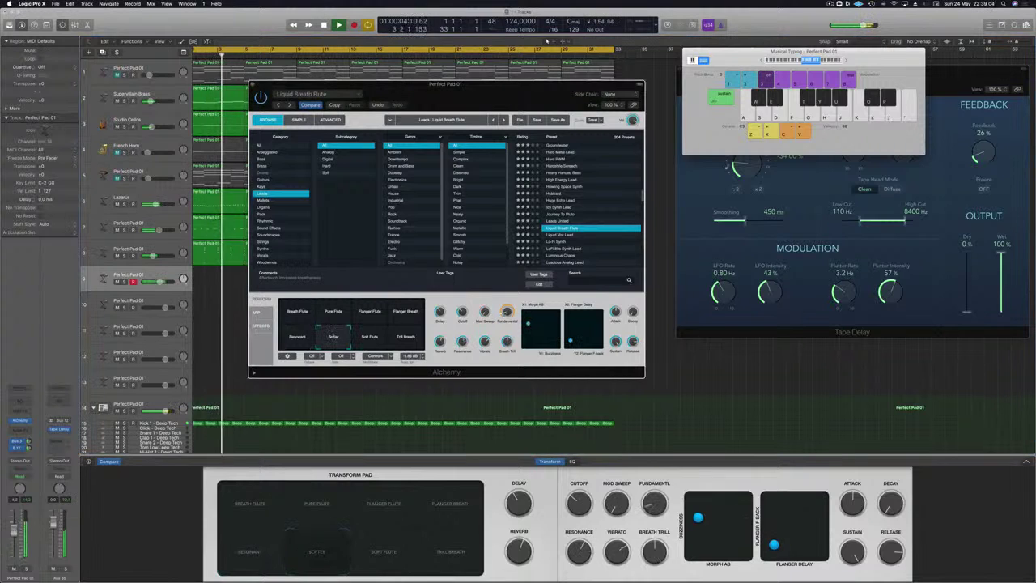
{"action": "left_click_drag", "start_coordinate": [13, 533], "coordinate": [12, 546]}
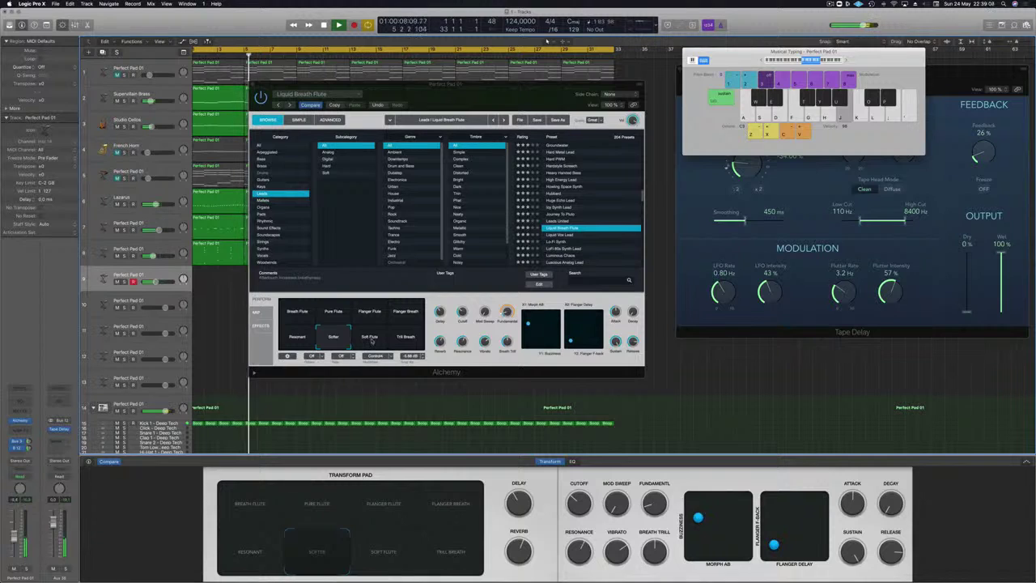
{"action": "left_click", "coordinate": [399, 337]}
{"action": "left_click", "coordinate": [293, 313]}
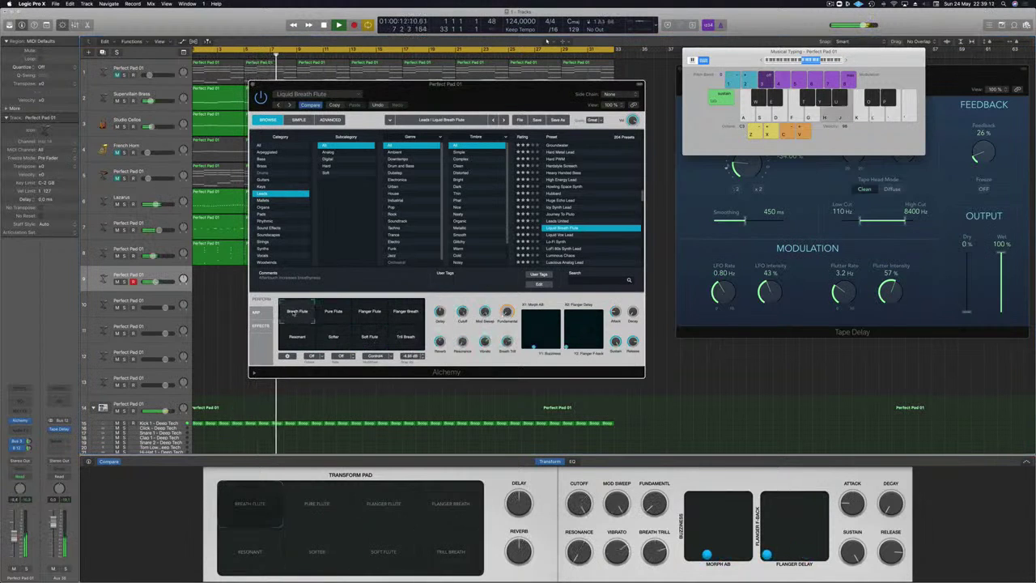
- Recall the Pure Flute snapshot and test it with the notes C, B, E and F
{"action": "left_click", "coordinate": [332, 312]}
{"action": "key", "text": "k"}
{"action": "key", "text": "j"}
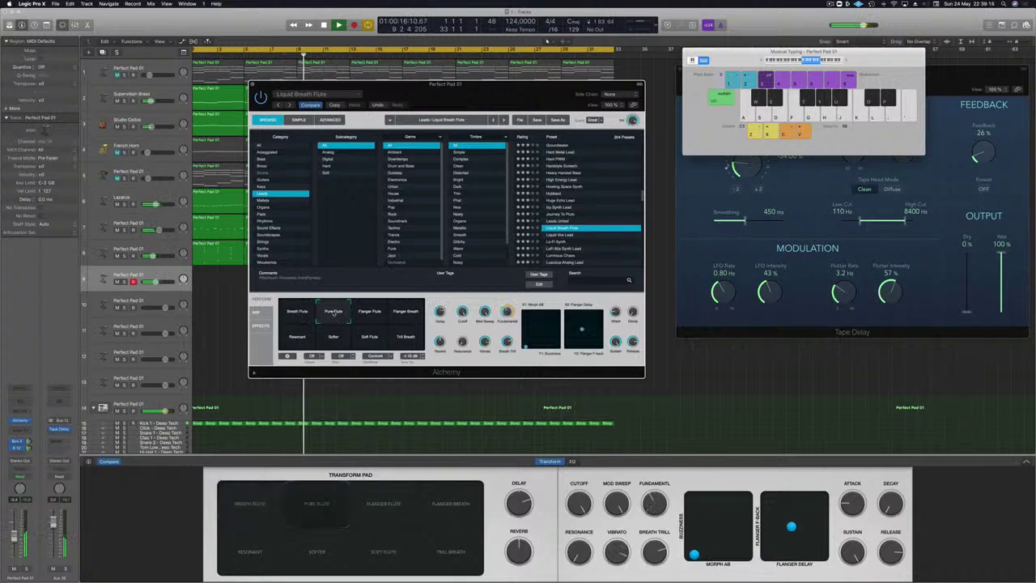
{"action": "key", "text": "semicolon"}
{"action": "key", "text": "apostrophe"}
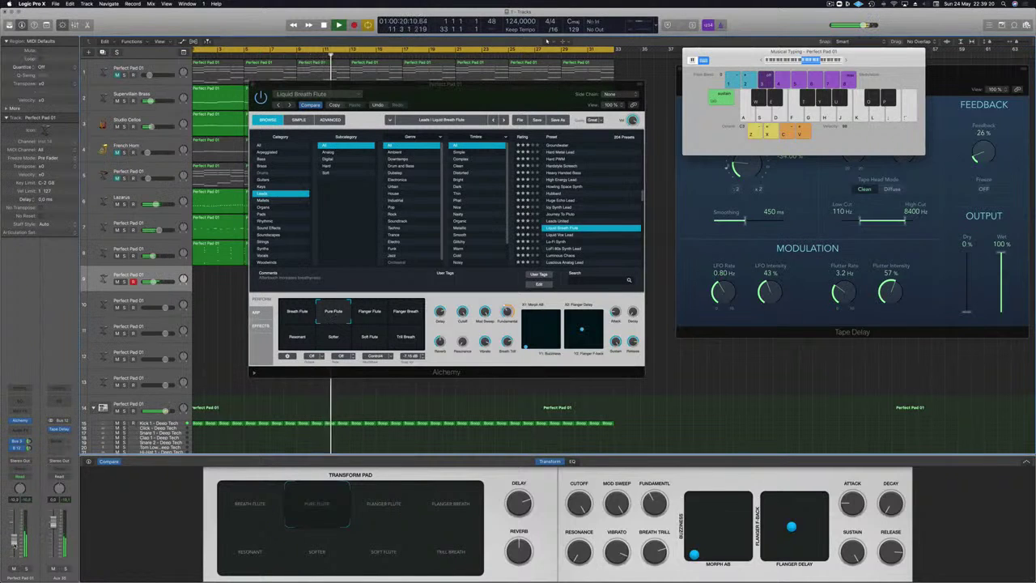
- Try out a short melody of D, C and E with the Pure Flute sound
{"action": "key", "text": "l"}
{"action": "key", "text": "k"}
{"action": "key", "text": "semicolon"}
{"action": "key", "text": "l"}
{"action": "key", "text": "k"}
{"action": "key", "text": "semicolon"}
{"action": "key", "text": "k"}
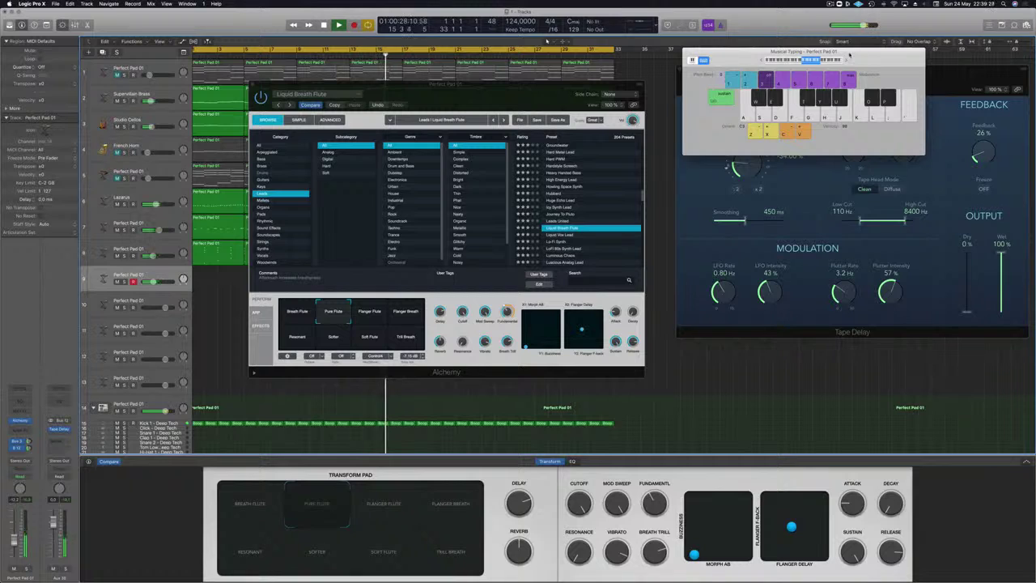
- Shift Musical Typing one octave up and improvise a Pure Flute melody around C and E
{"action": "key", "text": "k"}
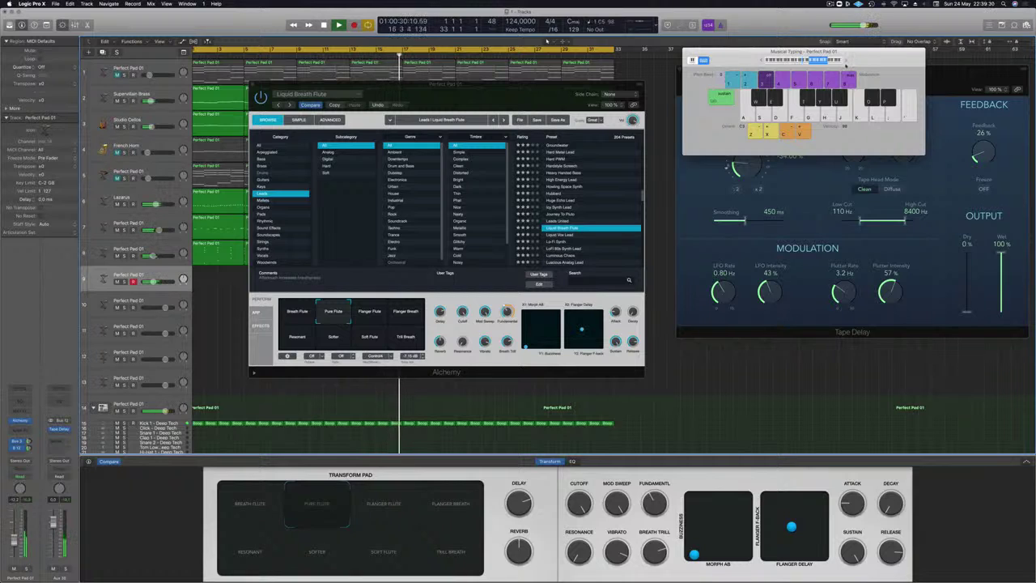
{"action": "key", "text": "j"}
{"action": "key", "text": "k"}
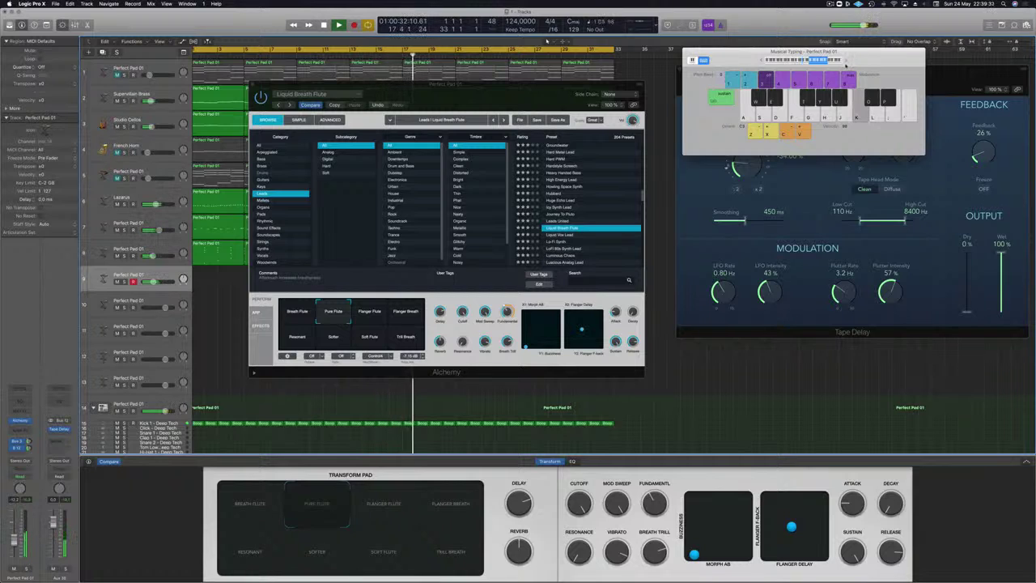
{"action": "key", "text": "d"}
{"action": "key", "text": "a"}
{"action": "key", "text": "d"}
{"action": "key", "text": "a"}
{"action": "key", "text": "a"}
{"action": "key", "text": "d"}
{"action": "key", "text": "d"}
{"action": "key", "text": "a"}
{"action": "key", "text": "a"}
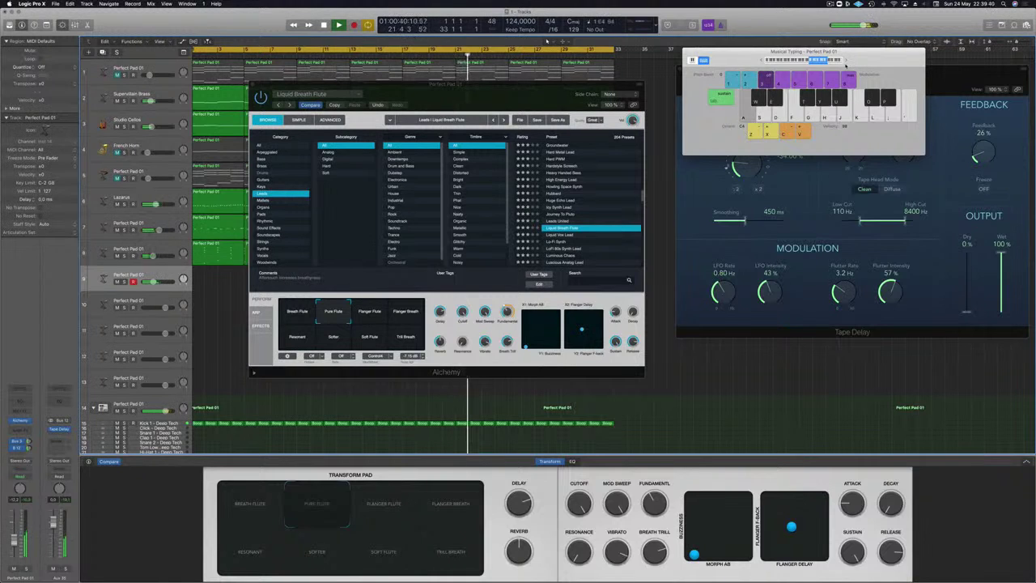
{"action": "key", "text": "s"}
{"action": "key", "text": "f"}
{"action": "key", "text": "k"}
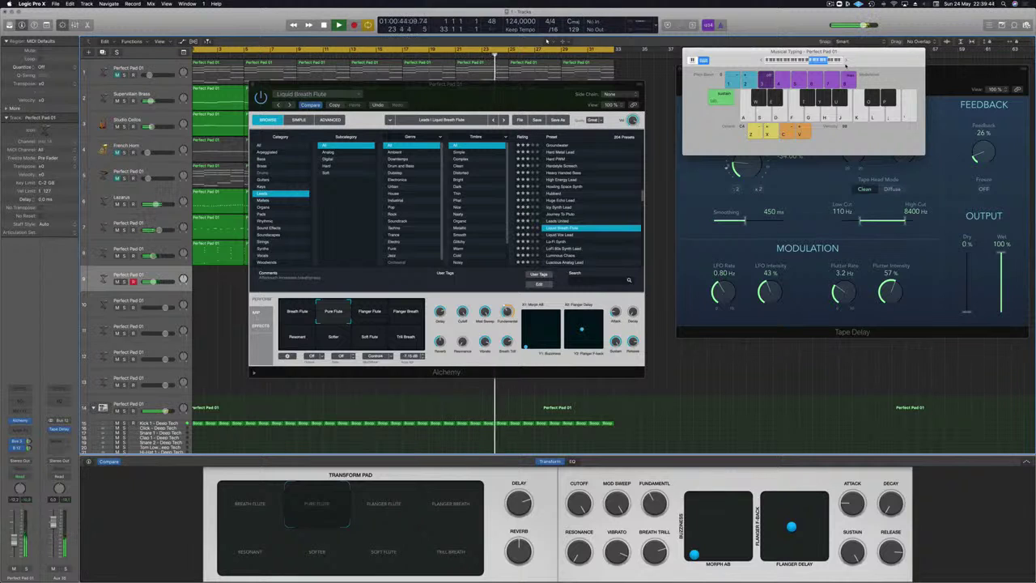
- Improvise a Pure Flute melody over the playing cycle using the notes C, B, A, G and high D
{"action": "key", "text": "a"}
{"action": "key", "text": "a"}
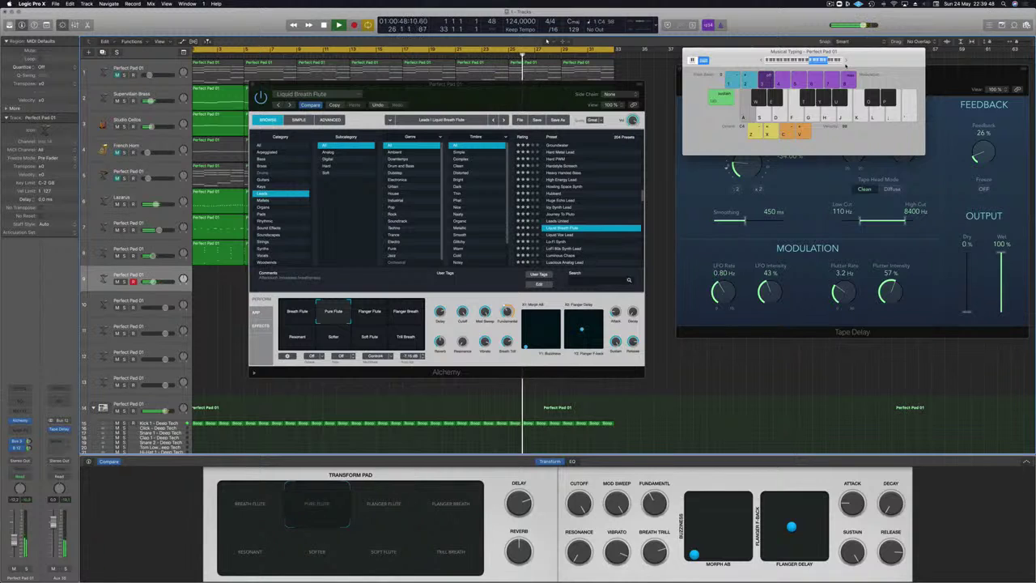
{"action": "key", "text": "j"}
{"action": "key", "text": "h"}
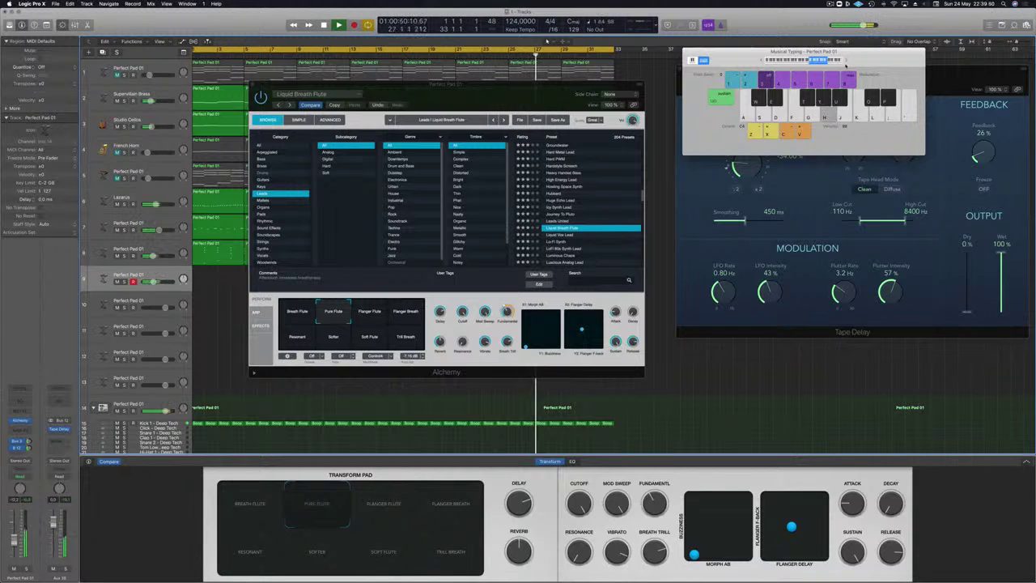
{"action": "key", "text": "g"}
{"action": "key", "text": "l"}
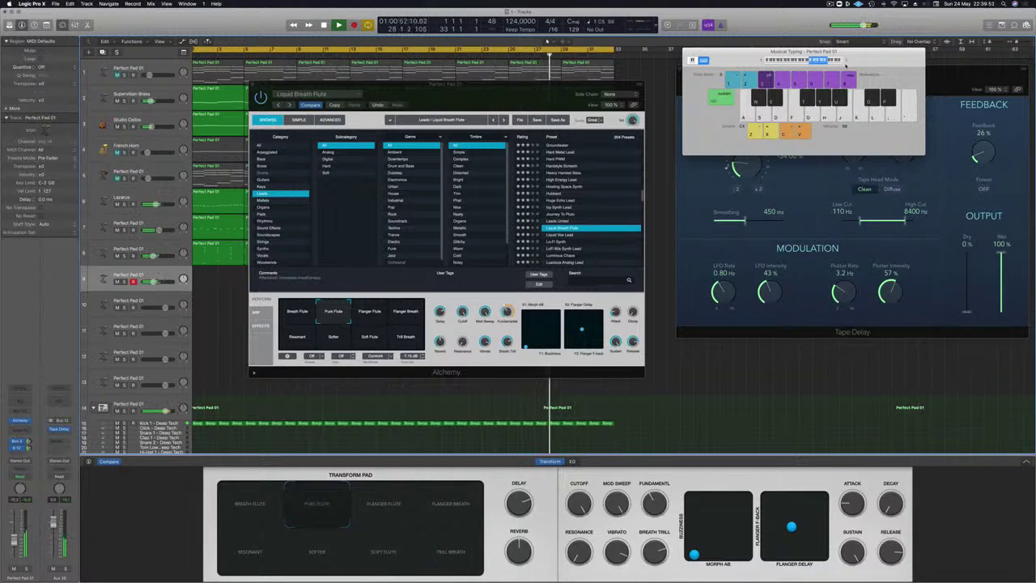
{"action": "key", "text": "h"}
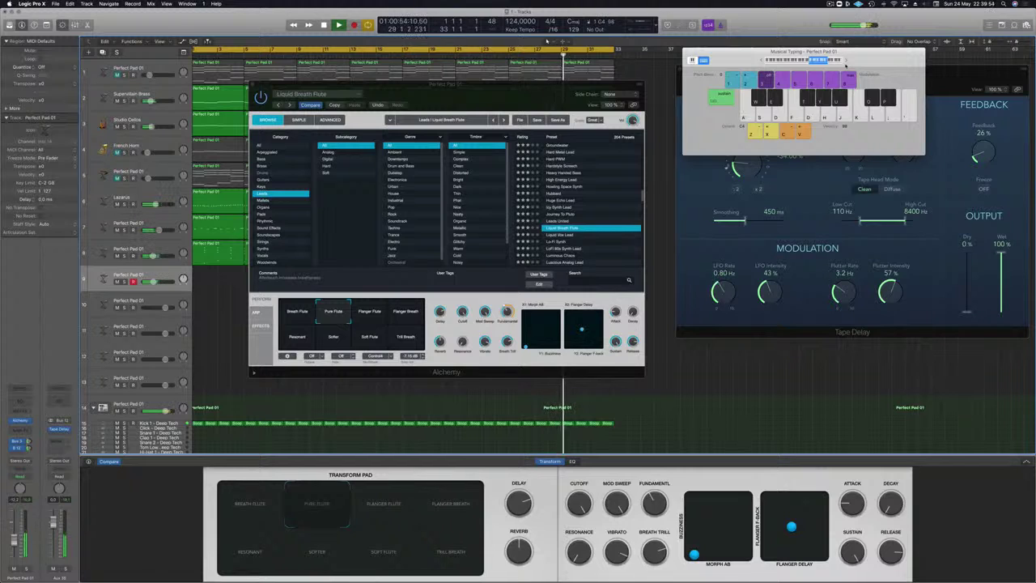
{"action": "key", "text": "a"}
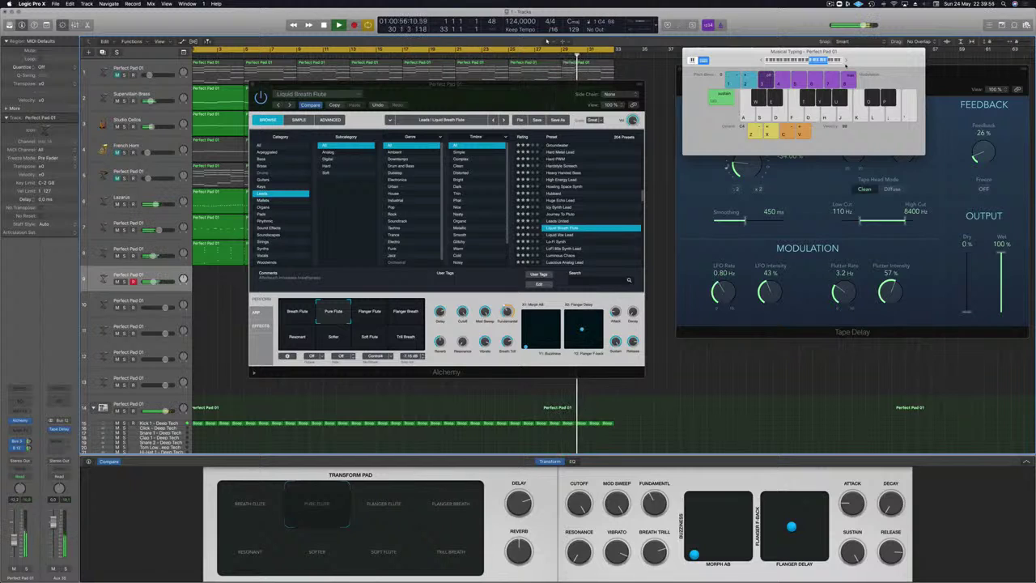
- Try a descending Pure Flute phrase of B, A, G and F around repeated C notes
{"action": "key", "text": "g"}
{"action": "key", "text": "a"}
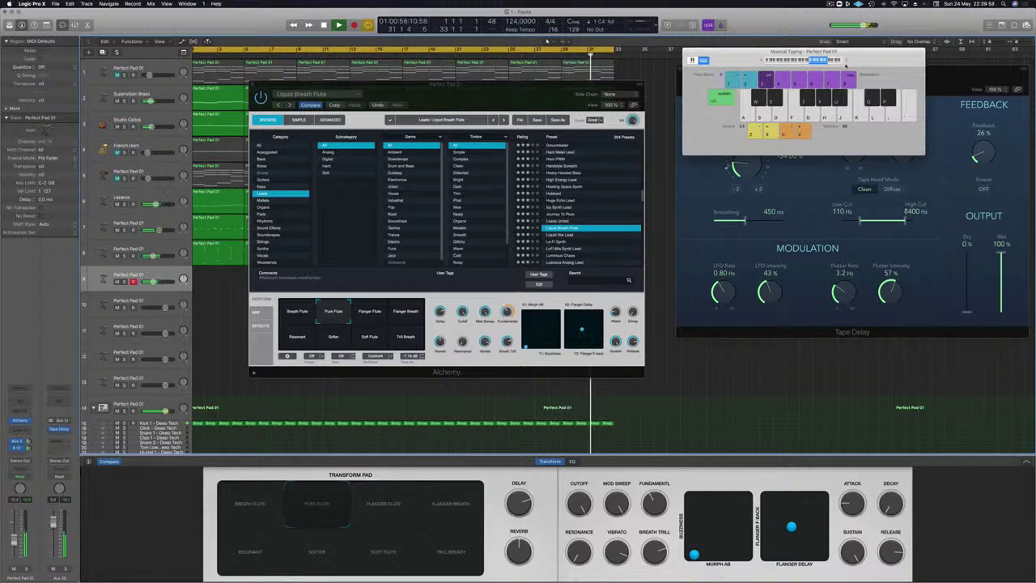
{"action": "key", "text": "a"}
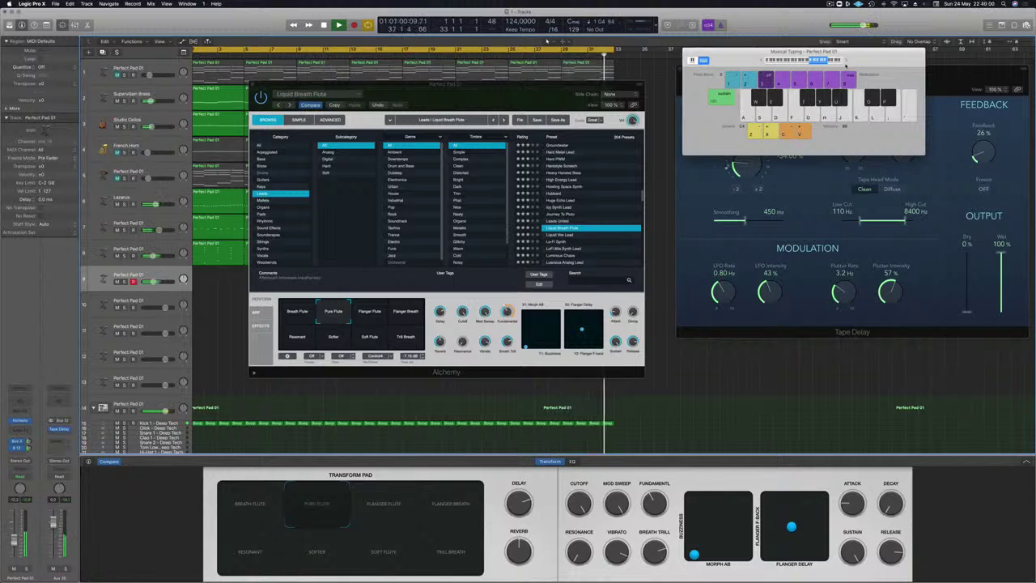
{"action": "key", "text": "j"}
{"action": "key", "text": "h"}
{"action": "key", "text": "g"}
{"action": "key", "text": "f"}
{"action": "key", "text": "a"}
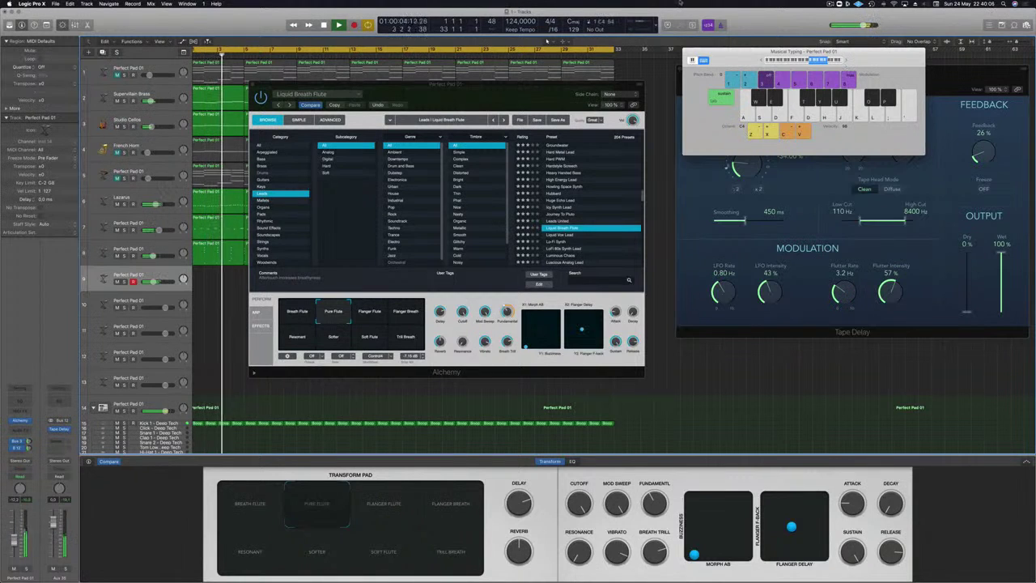
- Shift Musical Typing one octave down, recall the Breath Flute snapshot and try a phrase with C, E, B, A, D and G
{"action": "key", "text": "a"}
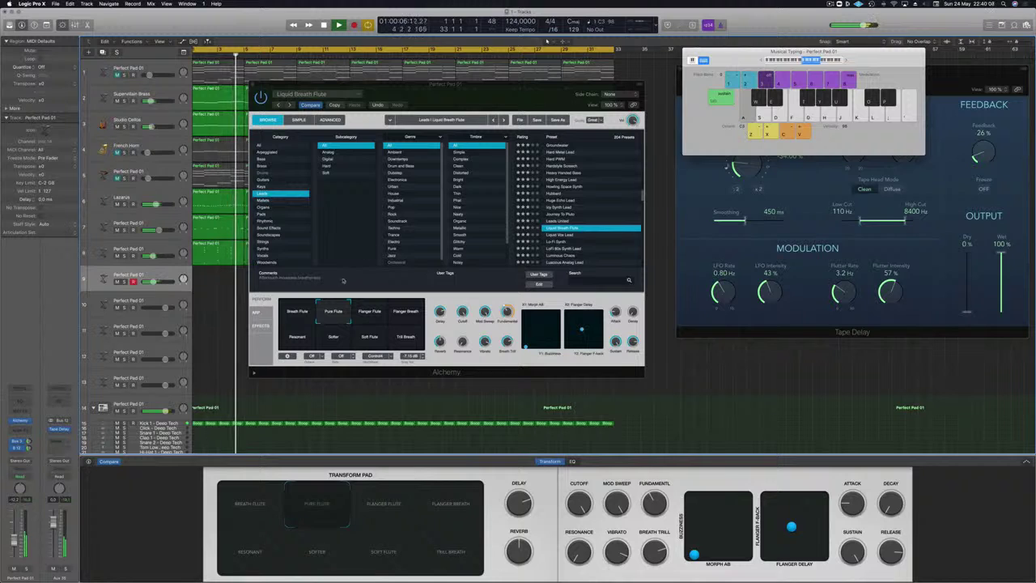
{"action": "left_click", "coordinate": [295, 304]}
{"action": "key", "text": "a"}
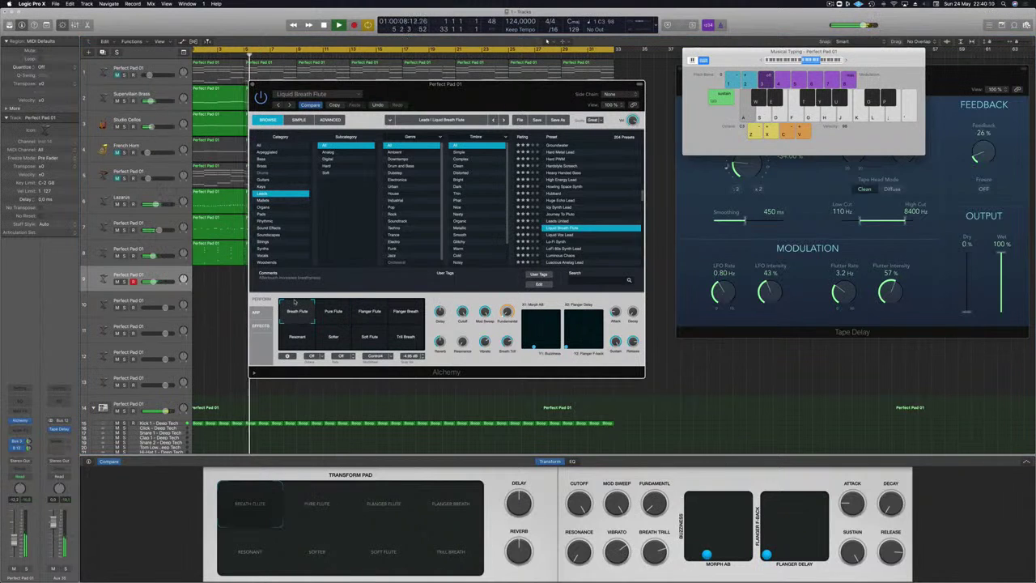
{"action": "key", "text": "d"}
{"action": "key", "text": "j"}
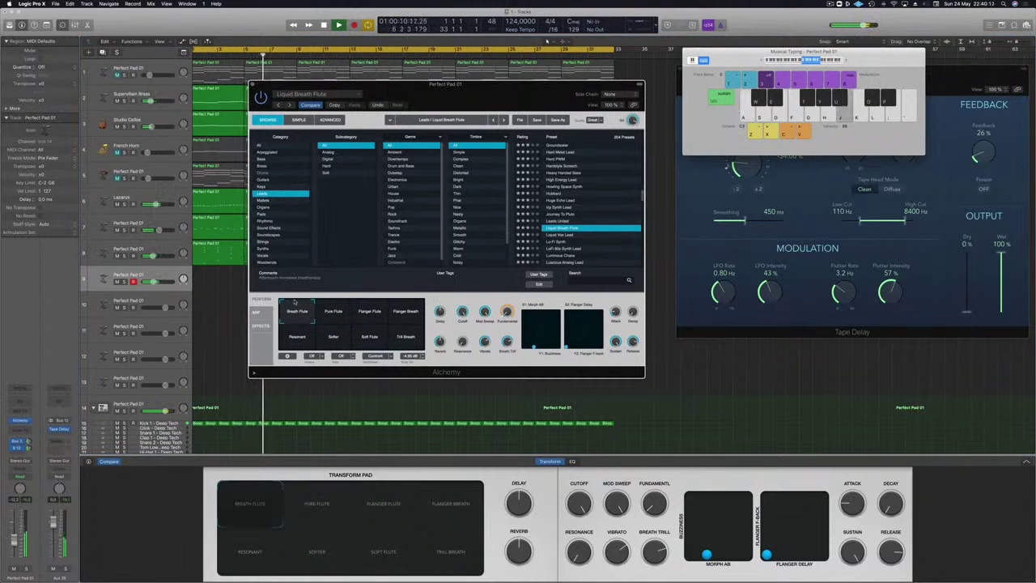
{"action": "key", "text": "h"}
{"action": "key", "text": "k"}
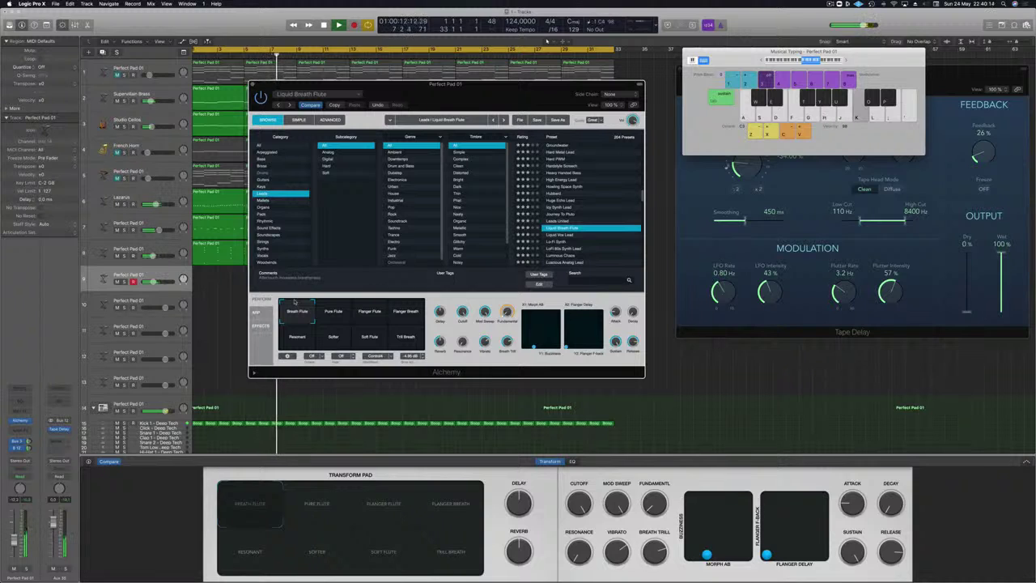
{"action": "key", "text": "l"}
{"action": "key", "text": "g"}
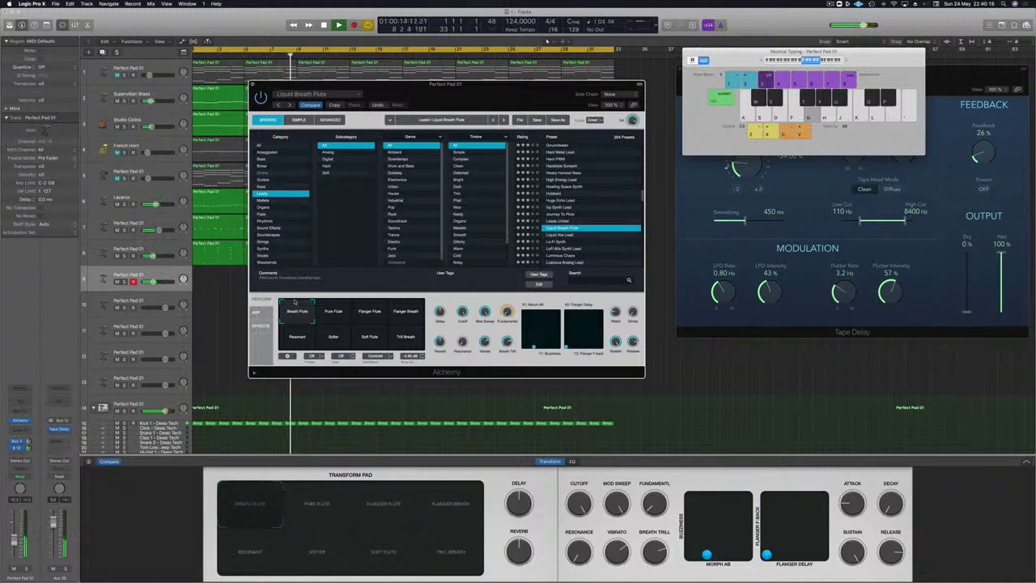
- Repeat the note G with Breath Flute while raising track 9's volume, and test A, E and B
{"action": "key", "text": "g"}
{"action": "key", "text": "g"}
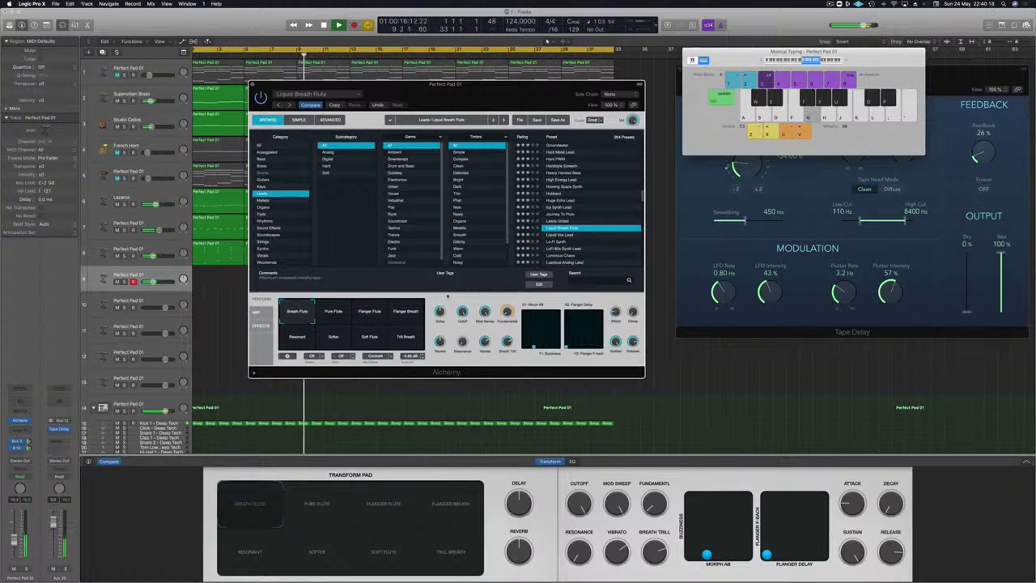
{"action": "key", "text": "g"}
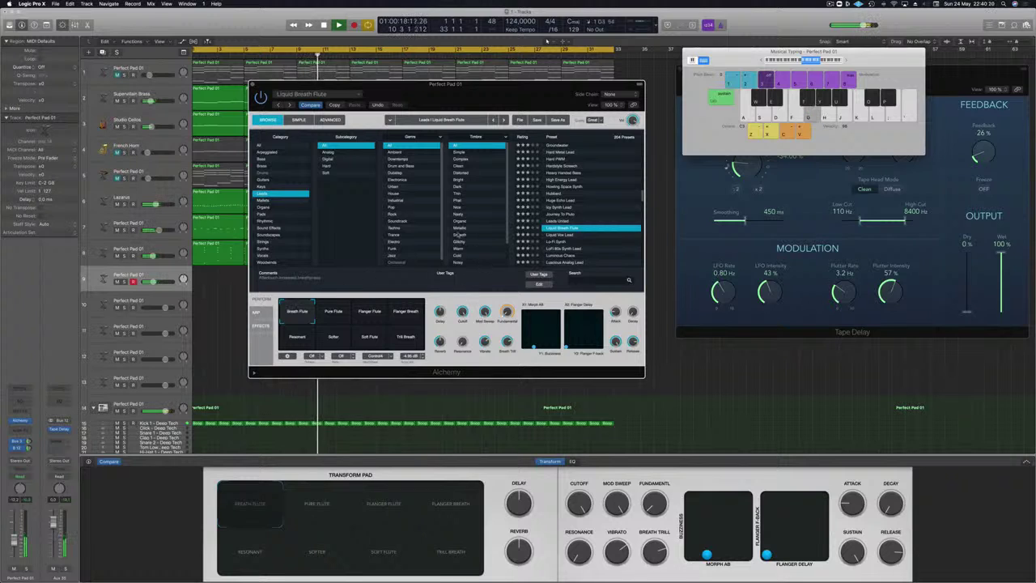
{"action": "key", "text": "g"}
{"action": "key", "text": "g"}
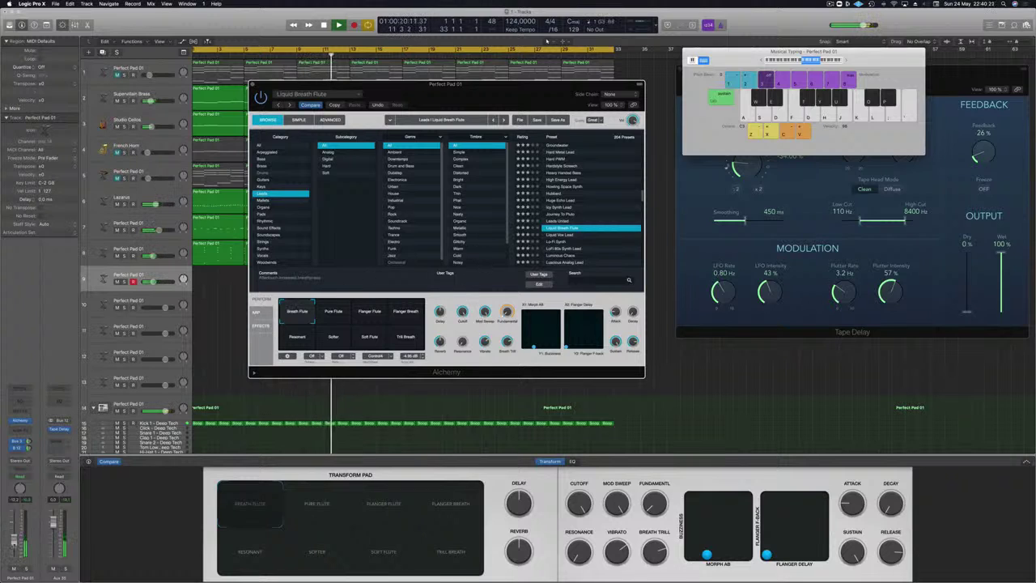
{"action": "key", "text": "g"}
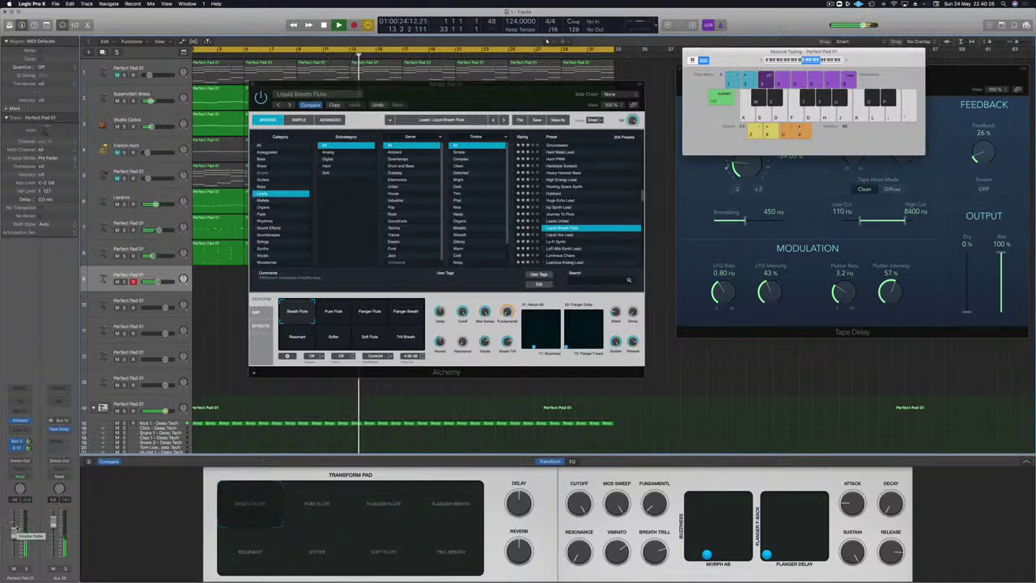
{"action": "key", "text": "g"}
{"action": "key", "text": "h"}
{"action": "key", "text": "d"}
{"action": "key", "text": "j"}
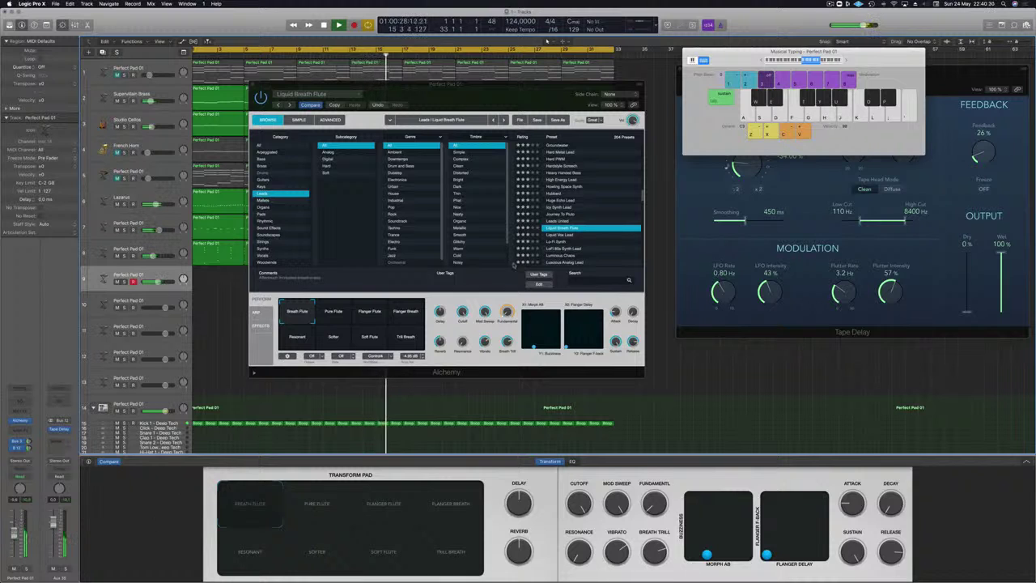
- Audition the Liquid Vox Lead, Lo-Fi Synth and LoFi 80s Synth Lead presets, and return to Liquid Breath Flute
{"action": "left_click", "coordinate": [558, 234]}
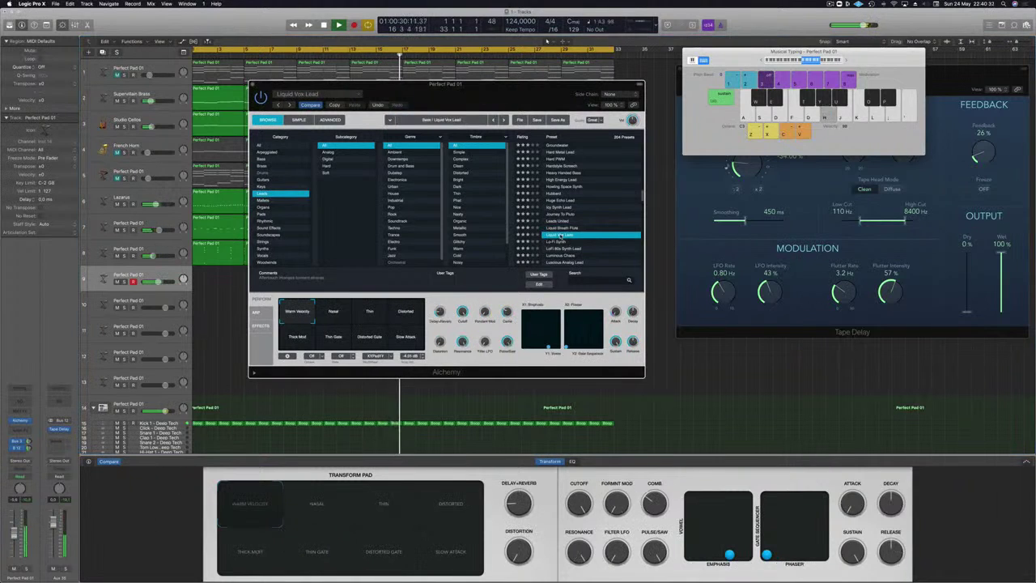
{"action": "left_click", "coordinate": [560, 242]}
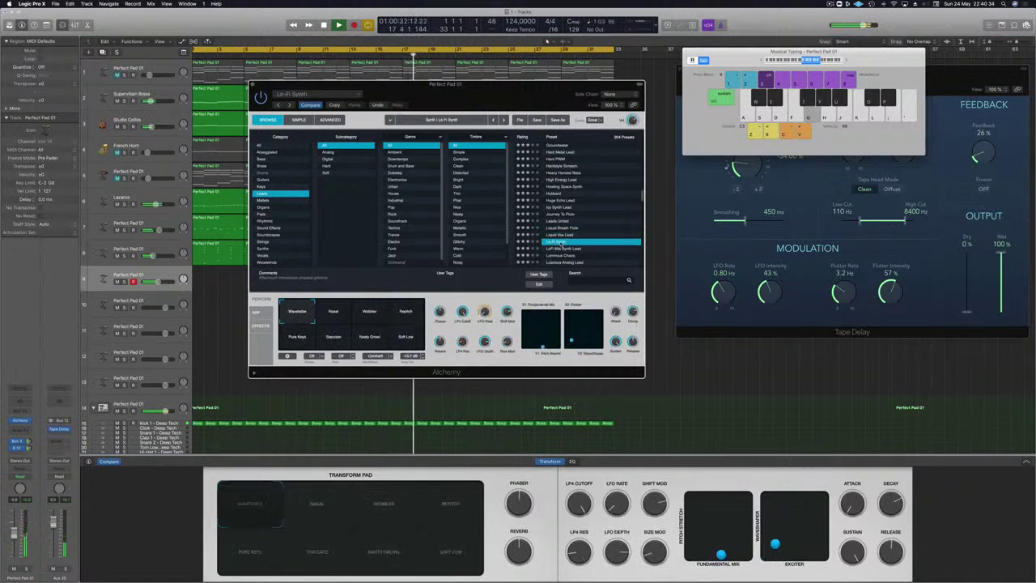
{"action": "left_click", "coordinate": [570, 248]}
{"action": "scroll", "coordinate": [579, 235], "scroll_direction": "down", "scroll_amount": 5}
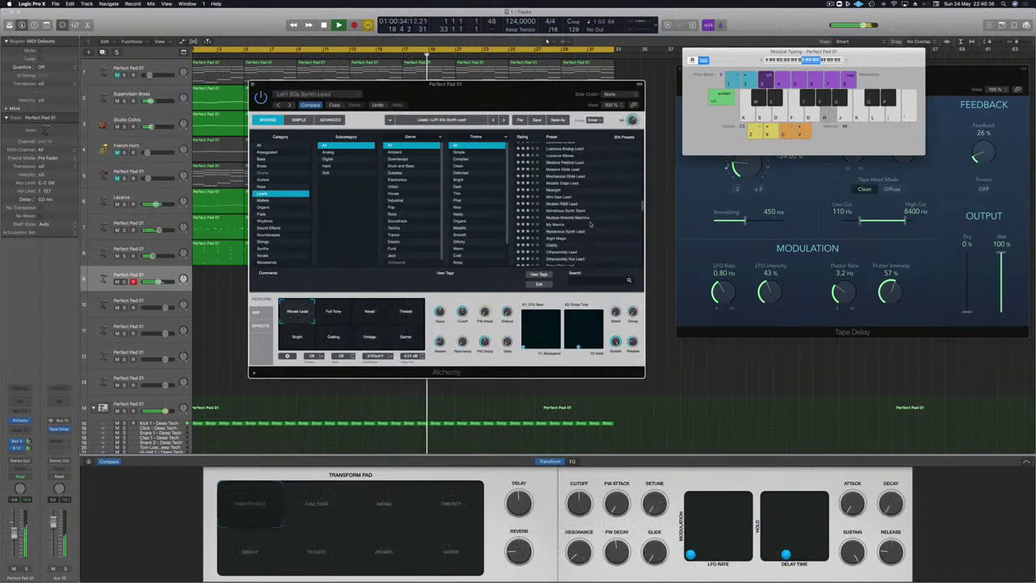
{"action": "scroll", "coordinate": [590, 224], "scroll_direction": "up", "scroll_amount": 3}
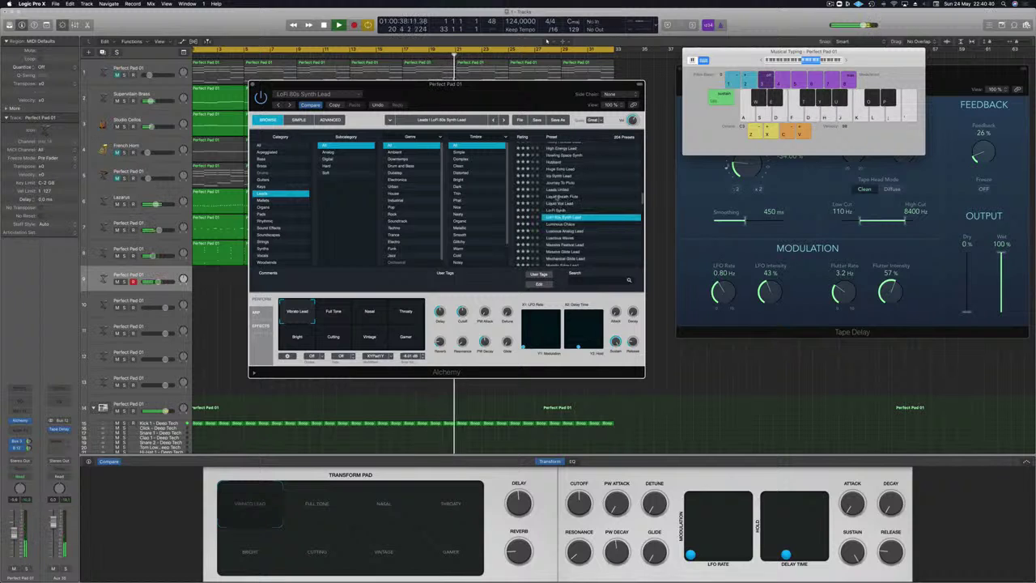
{"action": "left_click", "coordinate": [557, 197]}
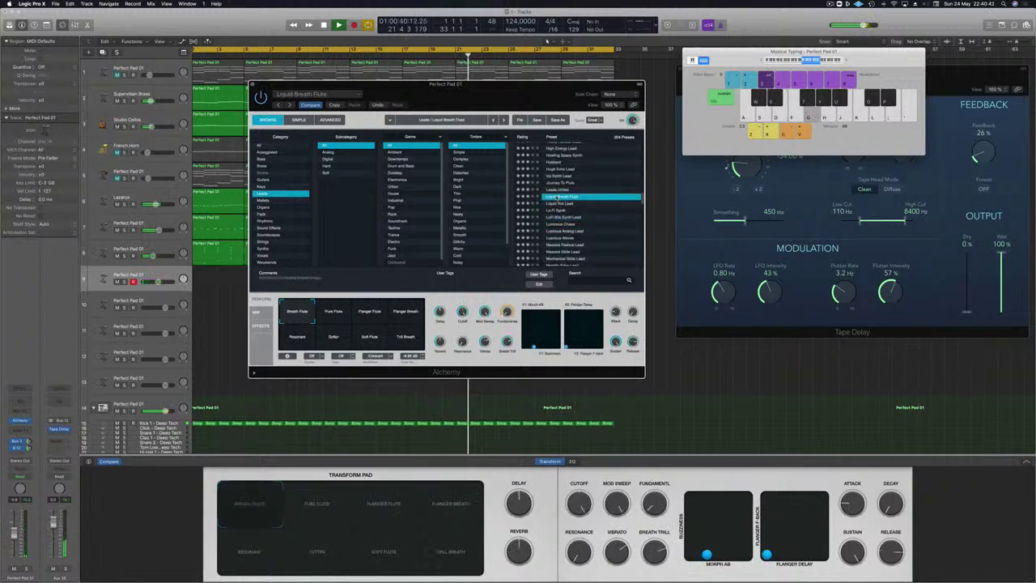
- Lower track 9's volume and rehearse a Breath Flute phrase with C, G and F over the cycle
{"action": "left_click_drag", "start_coordinate": [13, 535], "coordinate": [12, 540]}
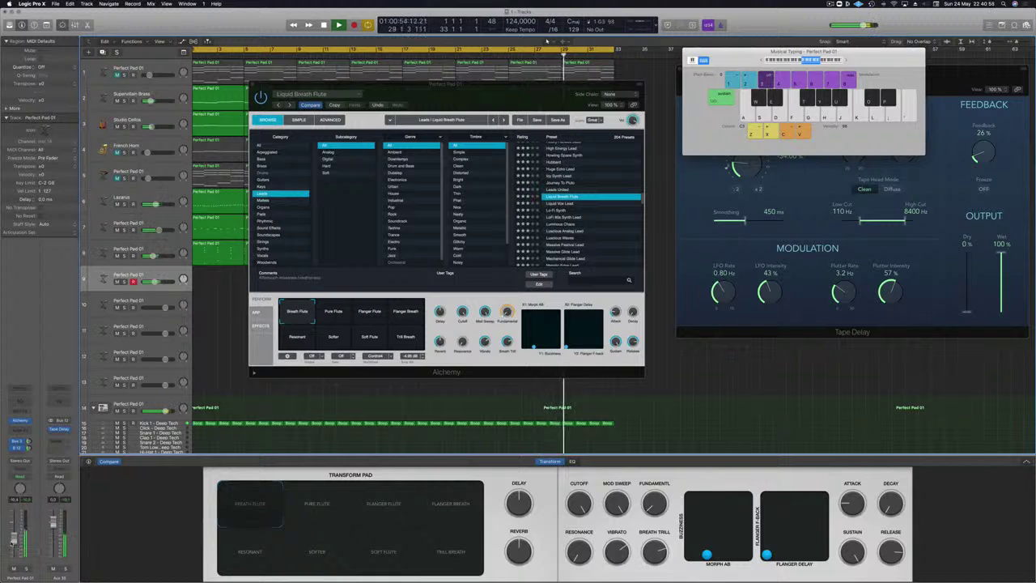
{"action": "key", "text": "a"}
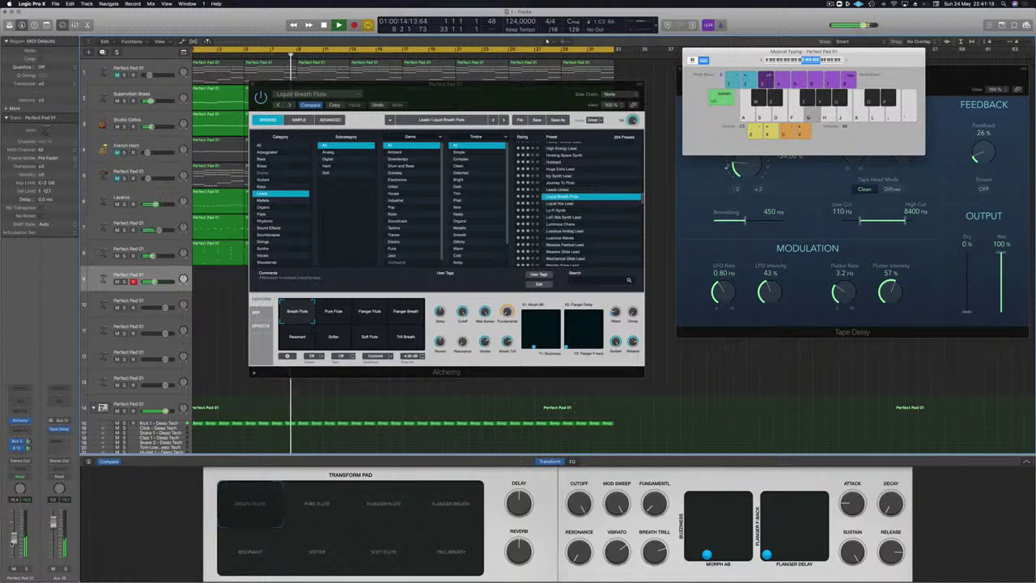
{"action": "key", "text": "k"}
{"action": "key", "text": "g"}
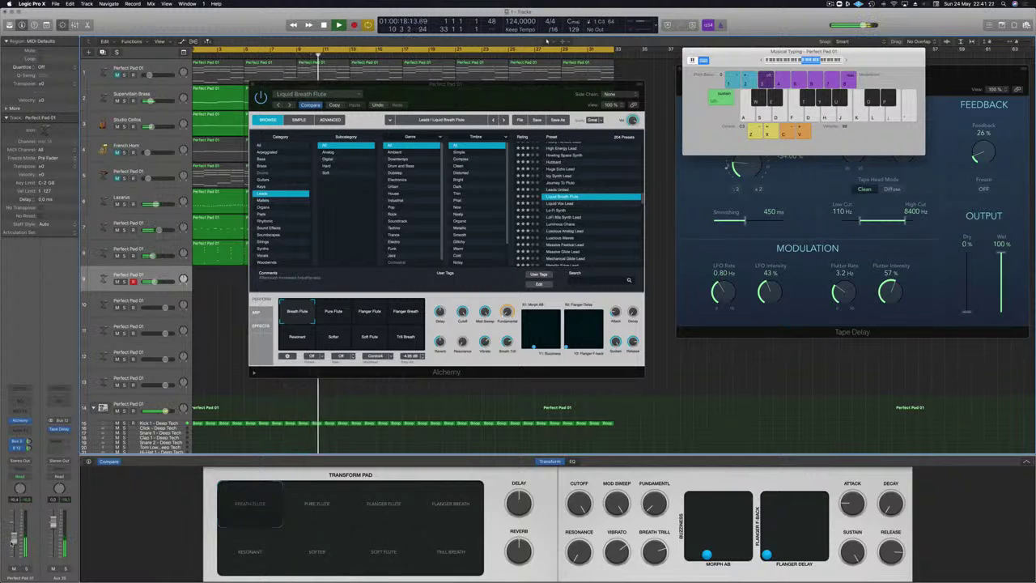
{"action": "key", "text": "a"}
{"action": "key", "text": "f"}
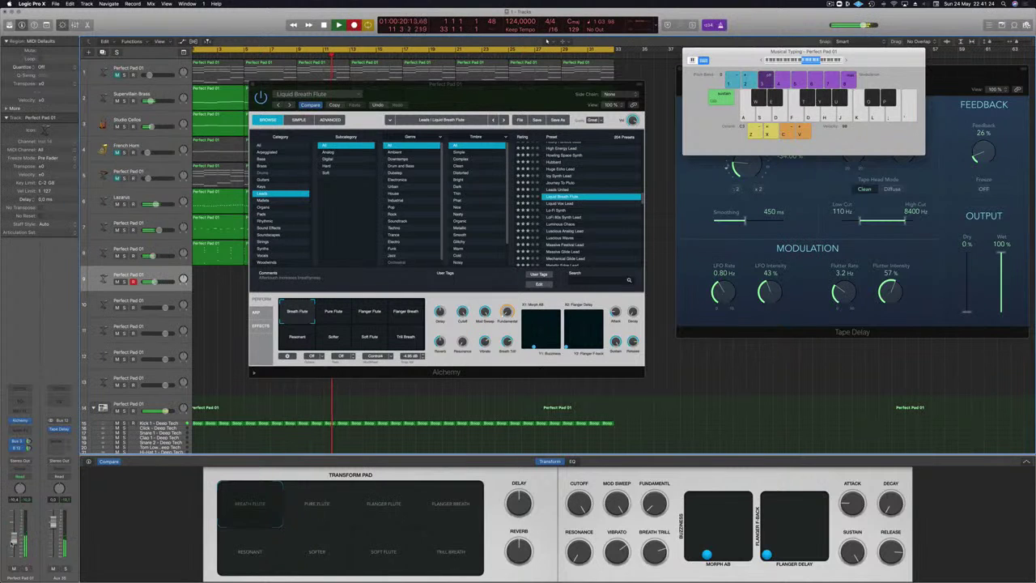
- Record a Breath Flute melody of C and G notes on track 9 from bar 11, past the cycle restart into bar 5, and play it back
{"action": "key", "text": "a"}
{"action": "key", "text": "g"}
{"action": "key", "text": "a"}
{"action": "key", "text": "a"}
{"action": "key", "text": "g"}
{"action": "key", "text": "g"}
{"action": "key", "text": "g"}
{"action": "key", "text": "a"}
{"action": "key", "text": "g"}
{"action": "key", "text": "a"}
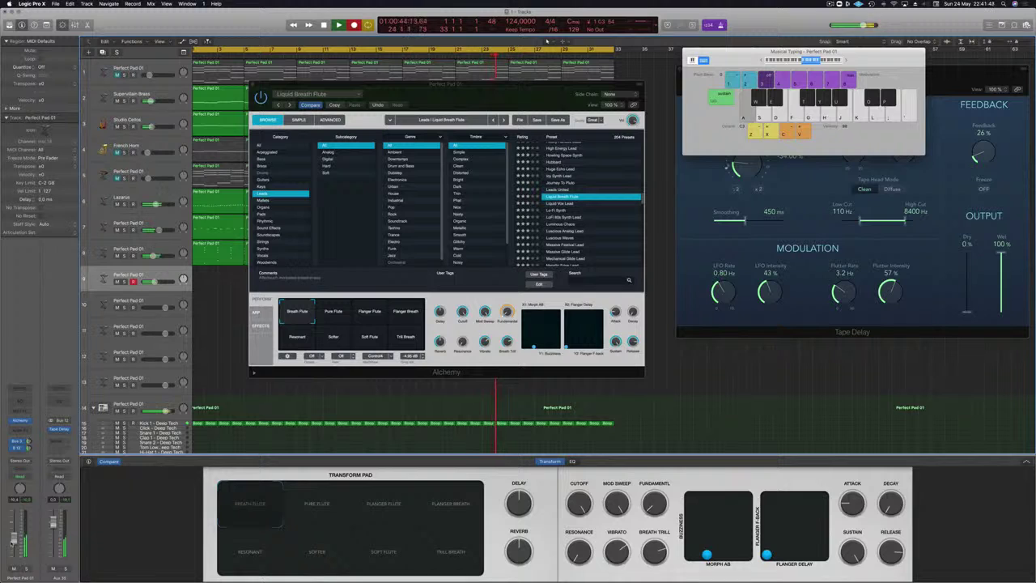
{"action": "key", "text": "g"}
{"action": "key", "text": "a"}
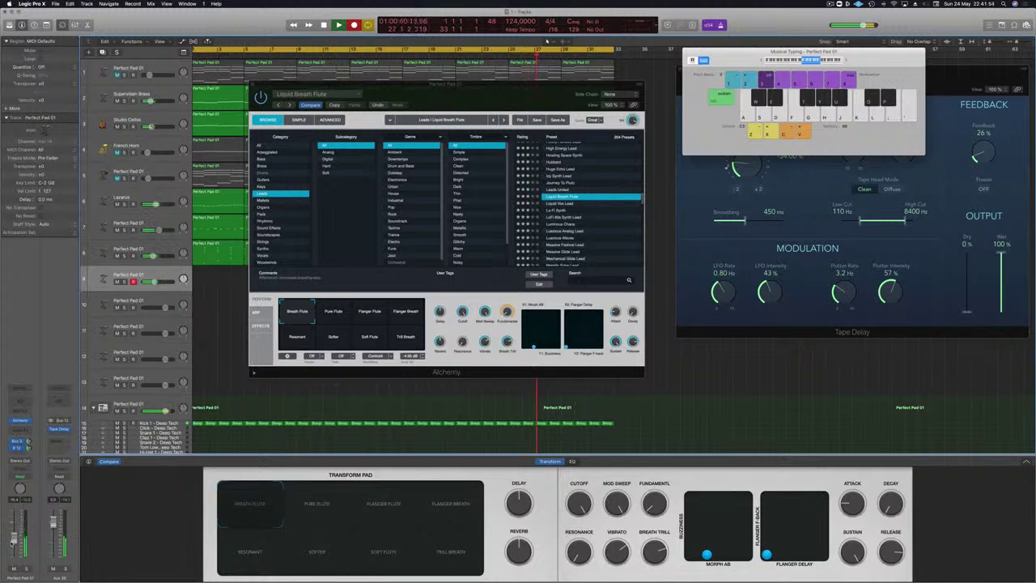
{"action": "key", "text": "g"}
{"action": "key", "text": "g"}
{"action": "key", "text": "a"}
{"action": "key", "text": "g"}
{"action": "key", "text": "a"}
{"action": "key", "text": "g"}
{"action": "key", "text": "a"}
{"action": "key", "text": "k"}
{"action": "key", "text": "g"}
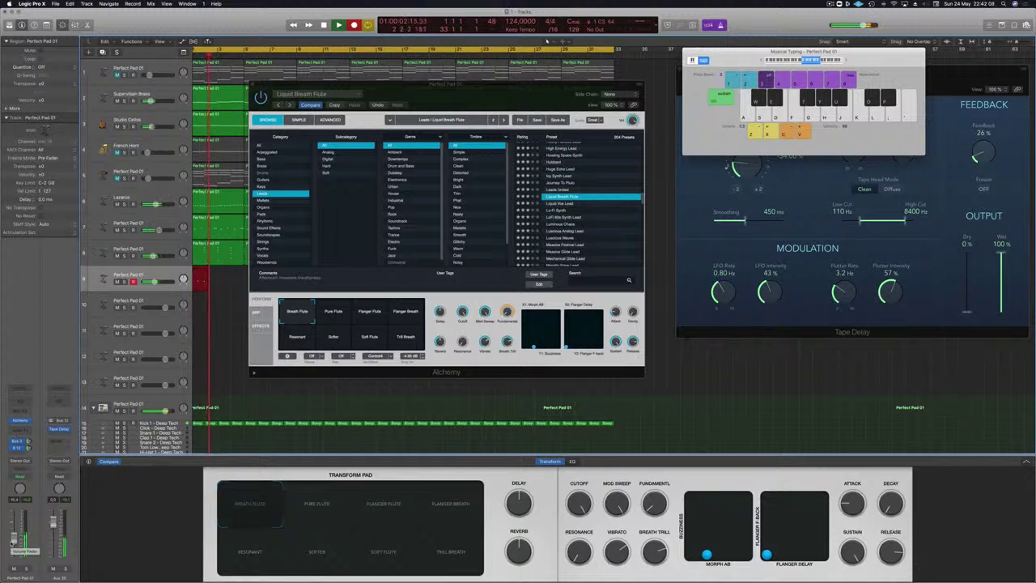
{"action": "key", "text": "a"}
{"action": "key", "text": "g"}
{"action": "key", "text": "g"}
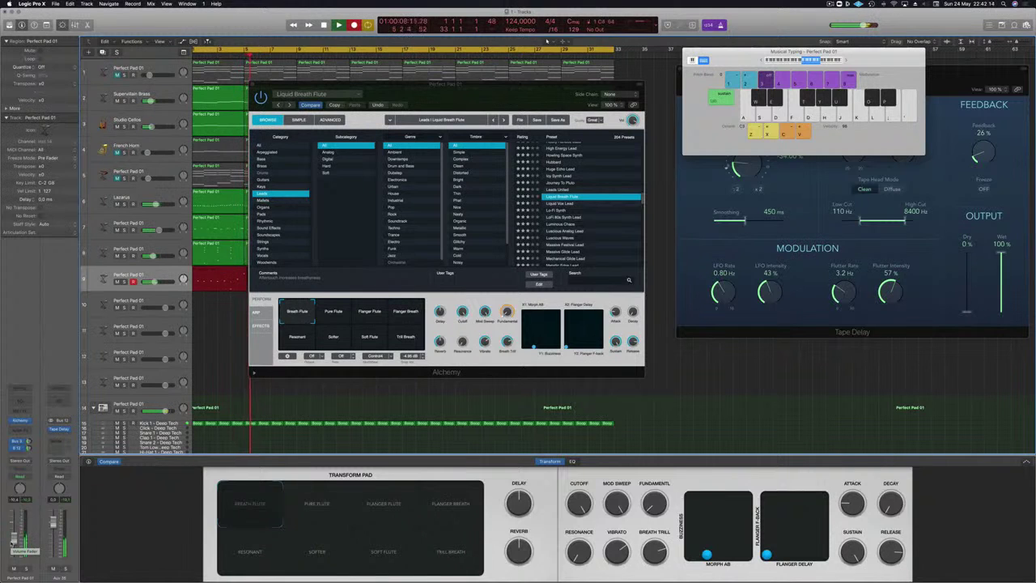
{"action": "key", "text": "space"}
{"action": "key", "text": "space"}
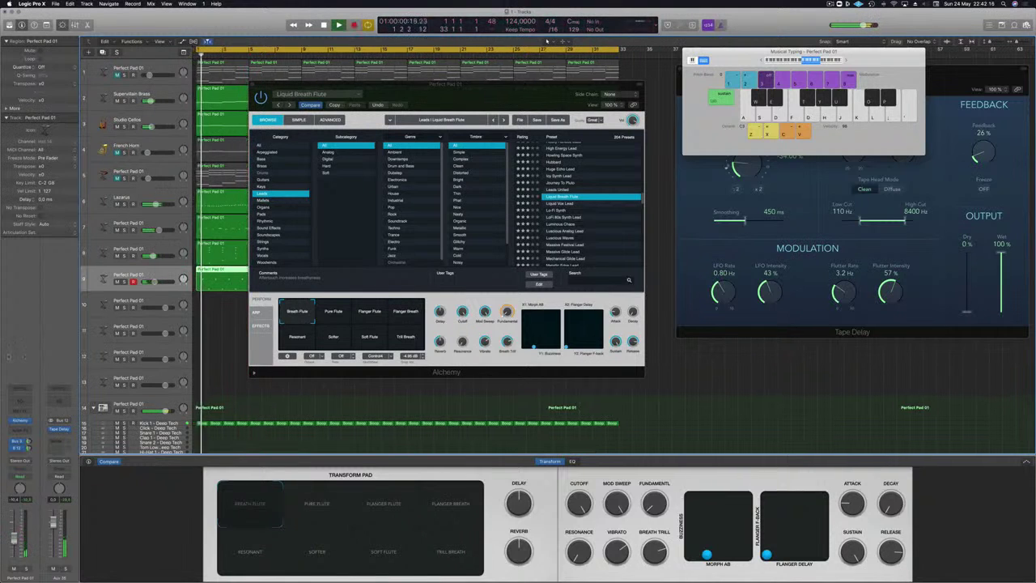
- Move the Alchemy window off the arrangement and open track 9's longer recorded region in the Piano Roll
{"action": "left_click_drag", "start_coordinate": [370, 84], "coordinate": [797, 99]}
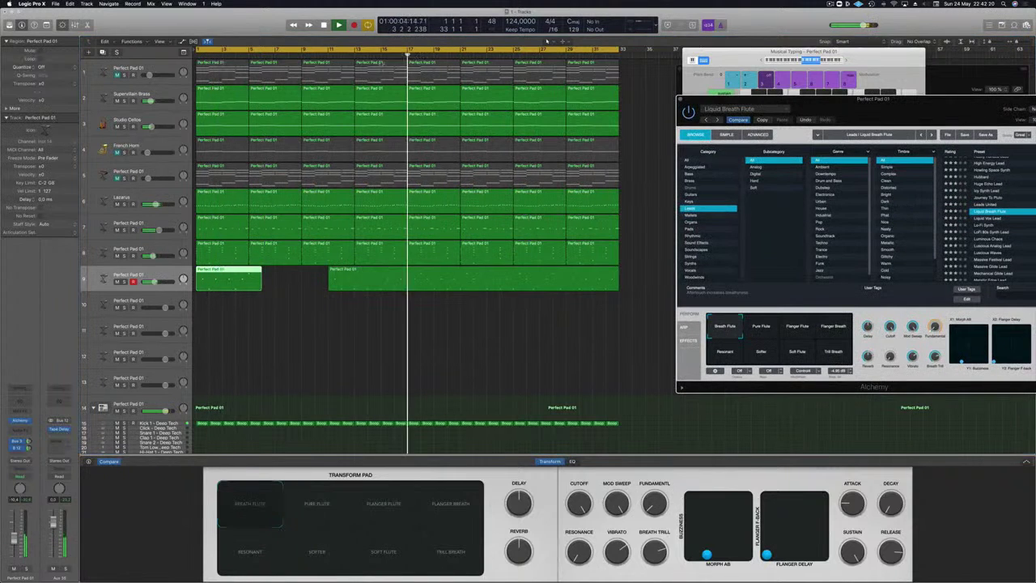
{"action": "left_click", "coordinate": [410, 56]}
{"action": "left_click", "coordinate": [436, 282]}
{"action": "key", "text": "p"}
{"action": "scroll", "coordinate": [421, 503], "scroll_direction": "down", "scroll_amount": 2}
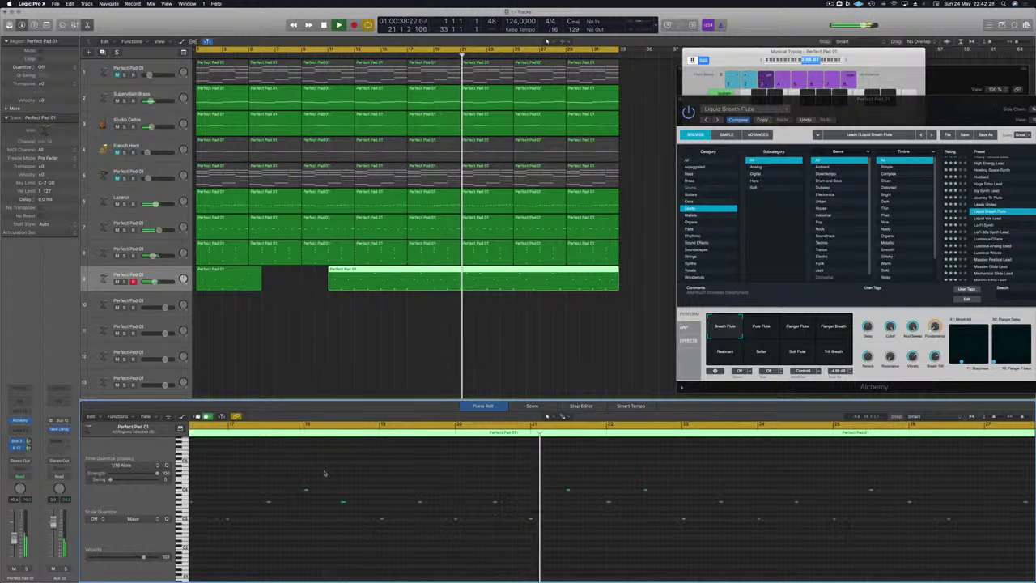
{"action": "scroll", "coordinate": [309, 482], "scroll_direction": "left", "scroll_amount": 5}
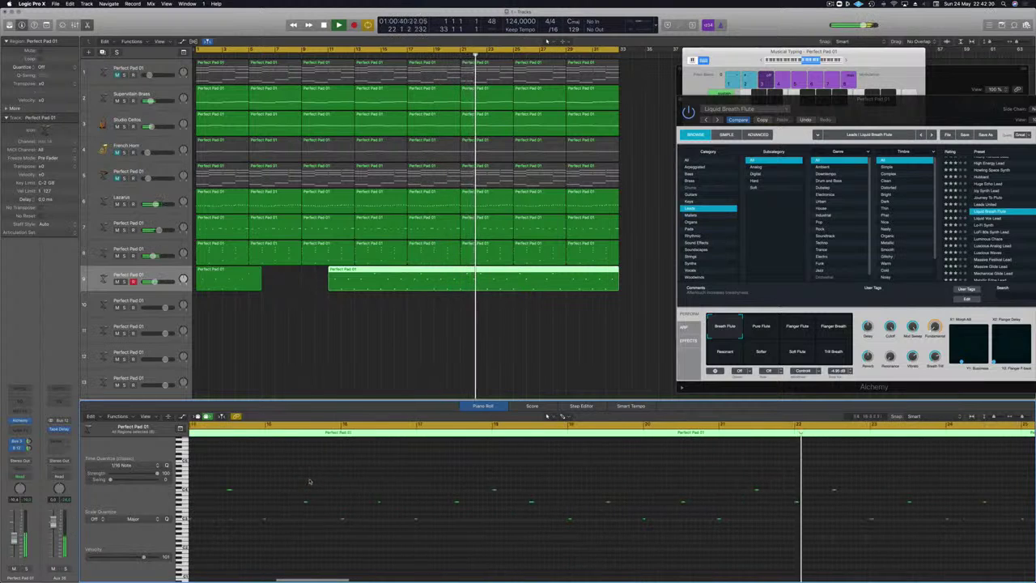
- Quantize all notes in track 9's longer Breath Flute region to 1/16 Note
{"action": "scroll", "coordinate": [307, 450], "scroll_direction": "left", "scroll_amount": 1}
{"action": "left_click", "coordinate": [314, 427]}
{"action": "scroll", "coordinate": [292, 486], "scroll_direction": "left", "scroll_amount": 3}
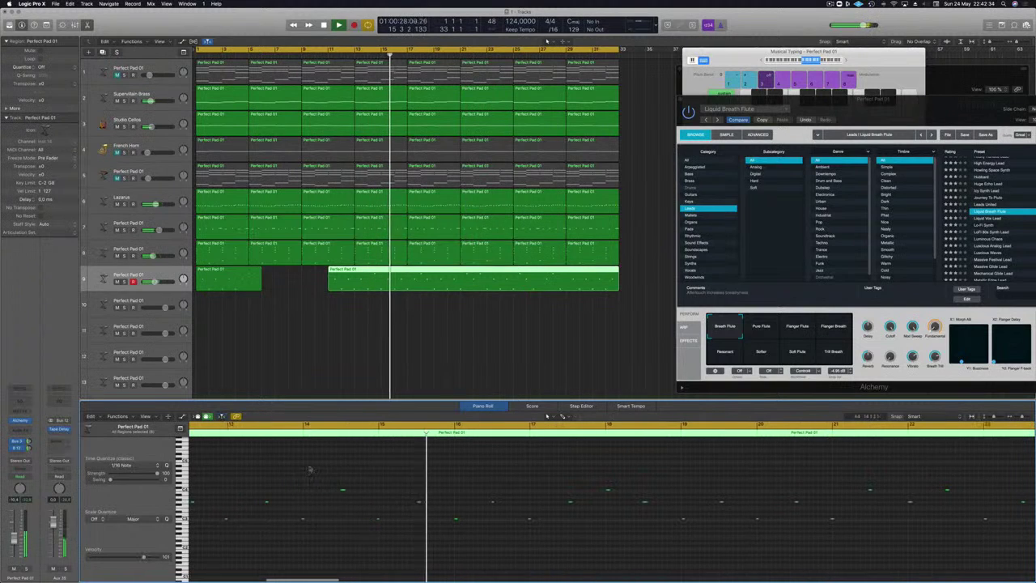
{"action": "key", "text": "super+a"}
{"action": "key", "text": "q"}
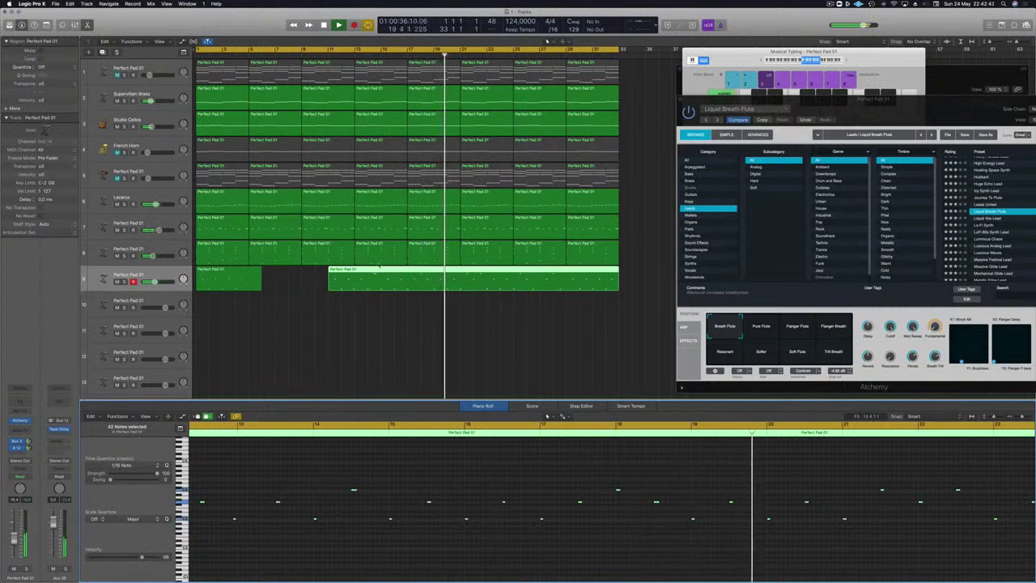
- Split the long track 9 region at bar 14, delete the pieces before it, and move the remainder to bar 1
{"action": "double_click", "coordinate": [367, 282]}
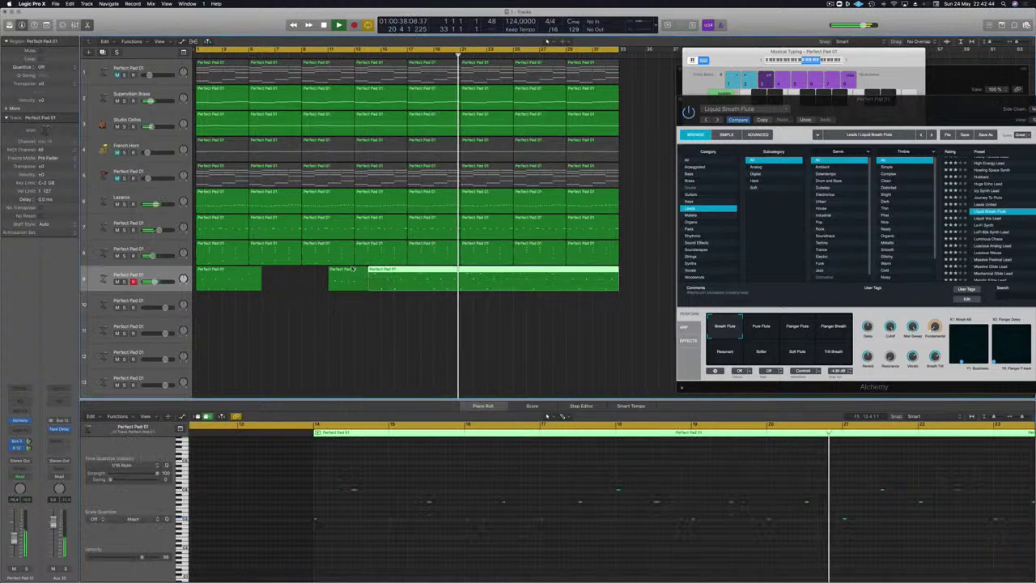
{"action": "left_click", "coordinate": [353, 268]}
{"action": "key", "text": "Delete"}
{"action": "left_click", "coordinate": [255, 276]}
{"action": "key", "text": "Delete"}
{"action": "left_click_drag", "start_coordinate": [379, 277], "coordinate": [207, 277]}
{"action": "key", "text": "Return"}
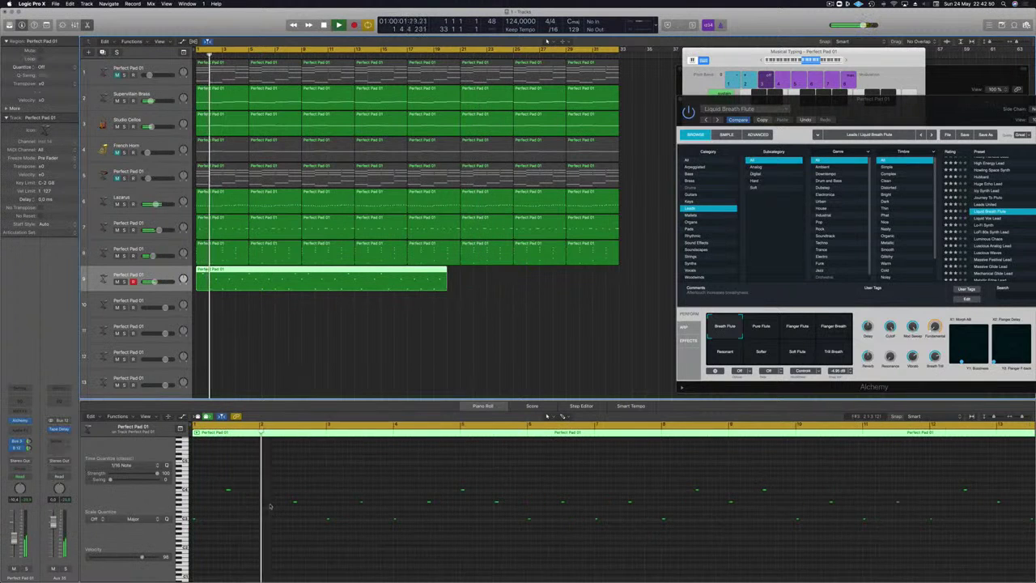
- Try trimming the start of track 9's melody region and shifting the rest to bar 1, and undo the changes
{"action": "scroll", "coordinate": [271, 506], "scroll_direction": "up", "scroll_amount": 1}
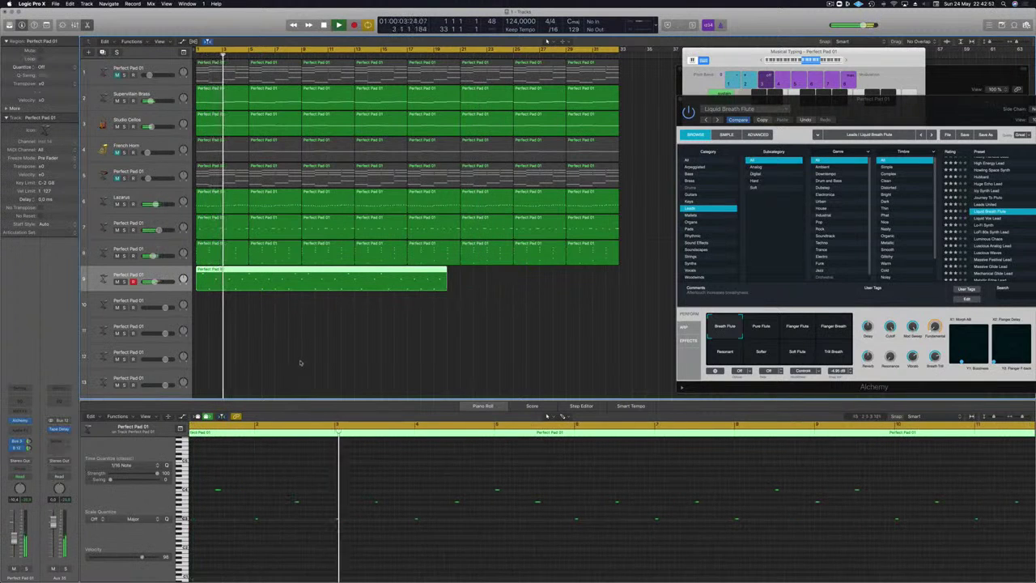
{"action": "scroll", "coordinate": [301, 363], "scroll_direction": "down", "scroll_amount": 2}
{"action": "key", "text": "Return"}
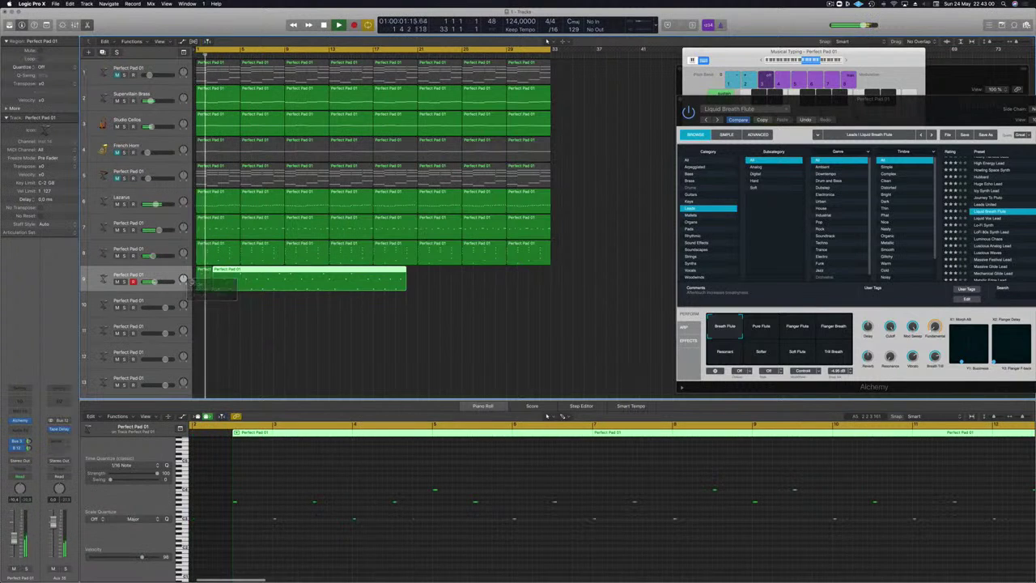
{"action": "key", "text": "r"}
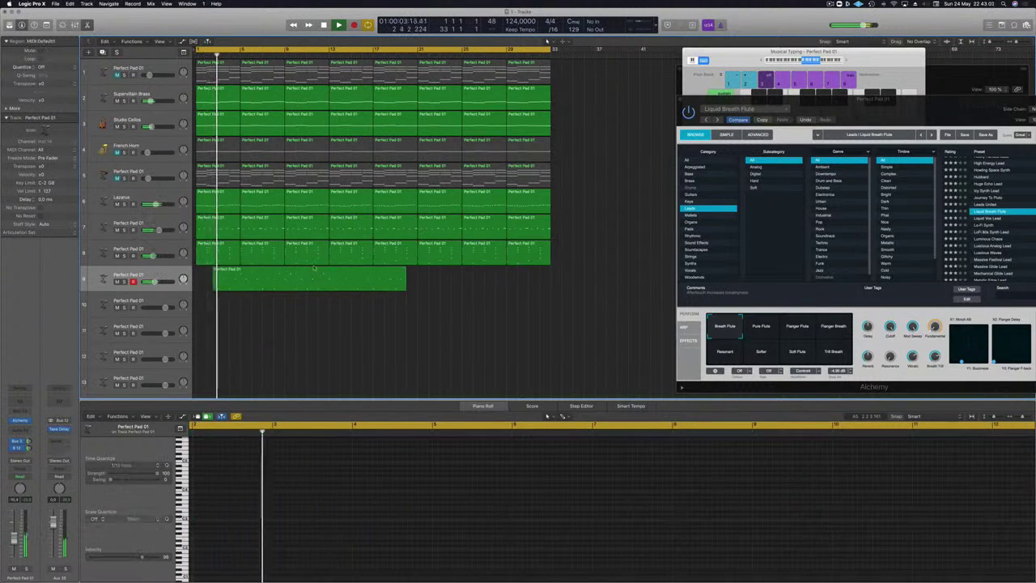
{"action": "left_click_drag", "start_coordinate": [315, 268], "coordinate": [266, 268]}
{"action": "key", "text": "Return"}
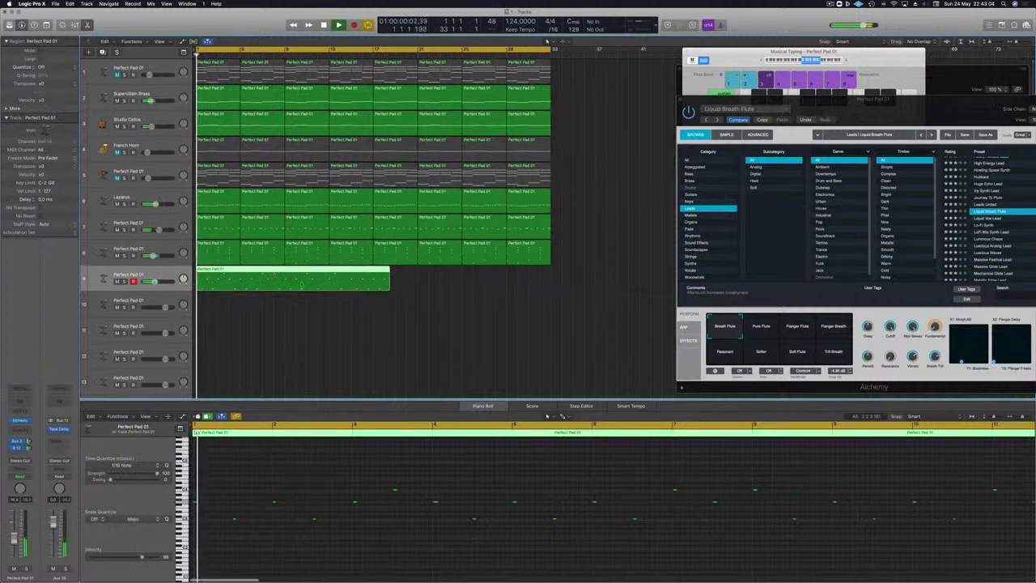
{"action": "left_click", "coordinate": [315, 322]}
{"action": "key", "text": "super+z"}
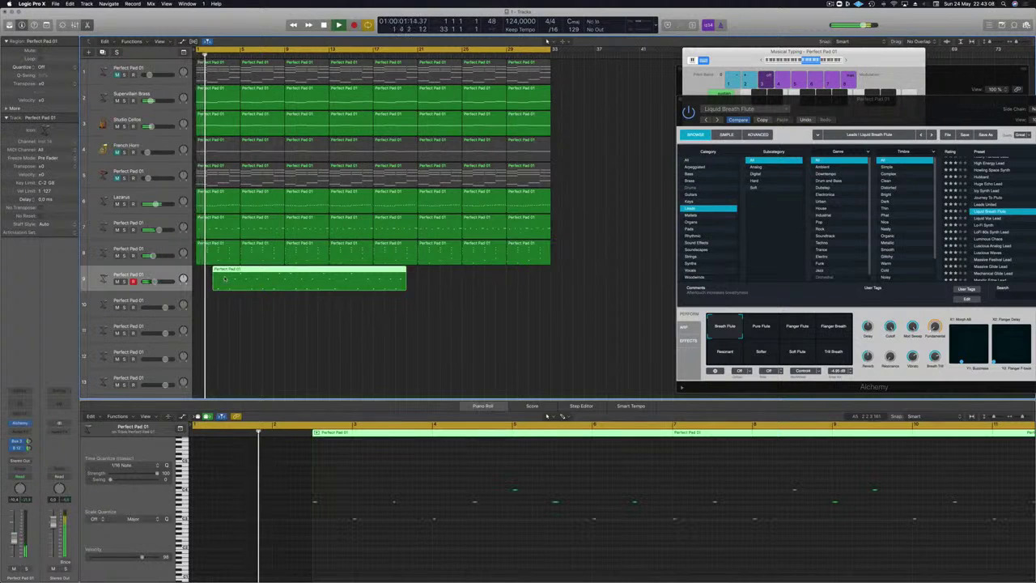
{"action": "key", "text": "r"}
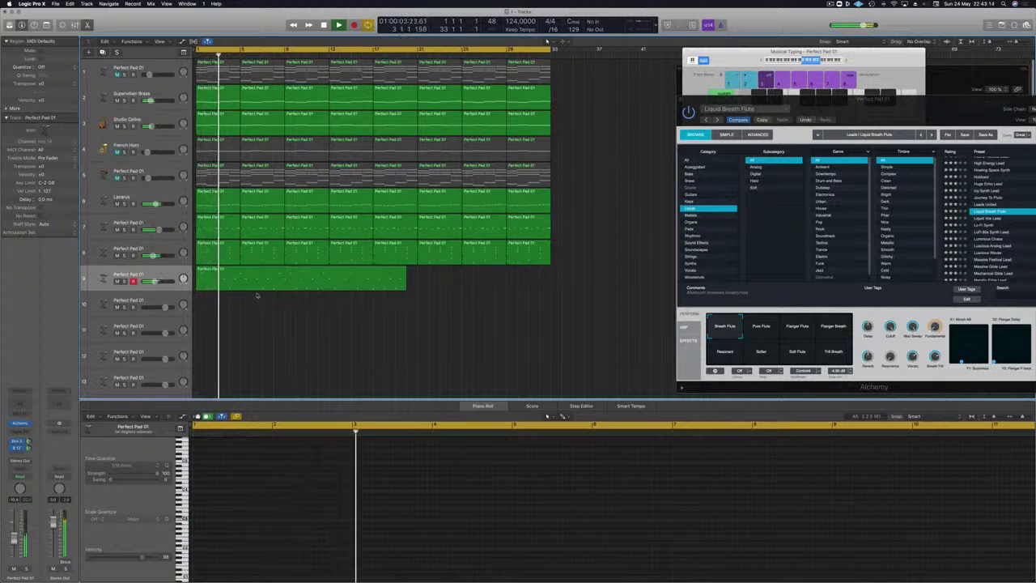
- Change the melody region's first note to C4 and its second note to G3, and play it from the start
{"action": "left_click", "coordinate": [270, 285]}
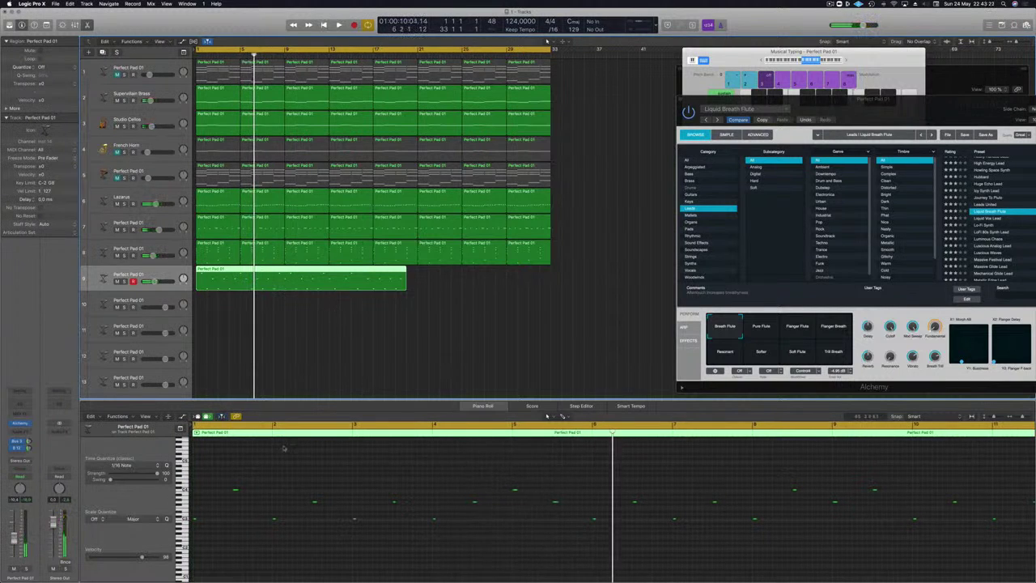
{"action": "left_click", "coordinate": [195, 522]}
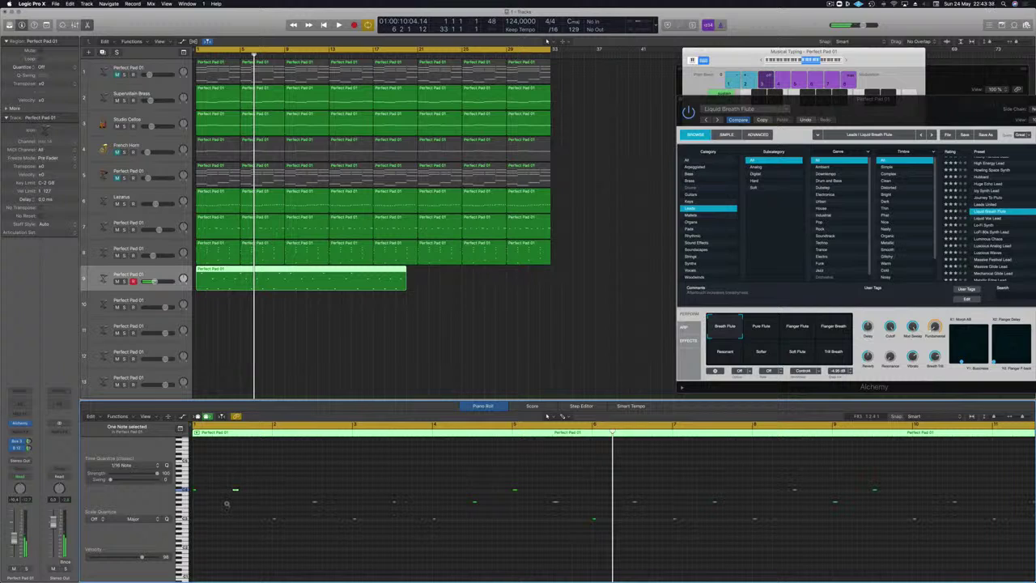
{"action": "key", "text": "Return"}
{"action": "key", "text": "space"}
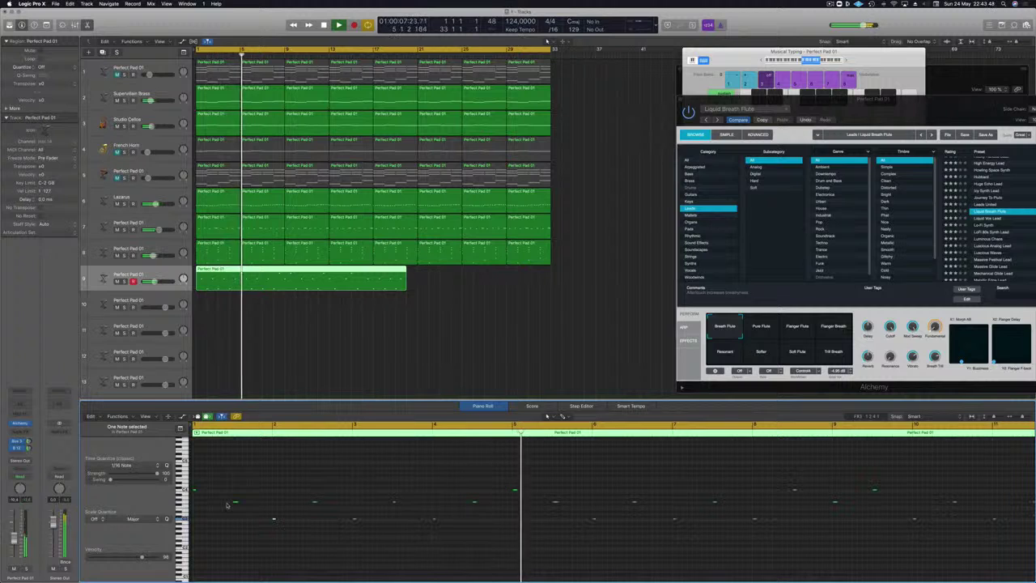
{"action": "key", "text": "space"}
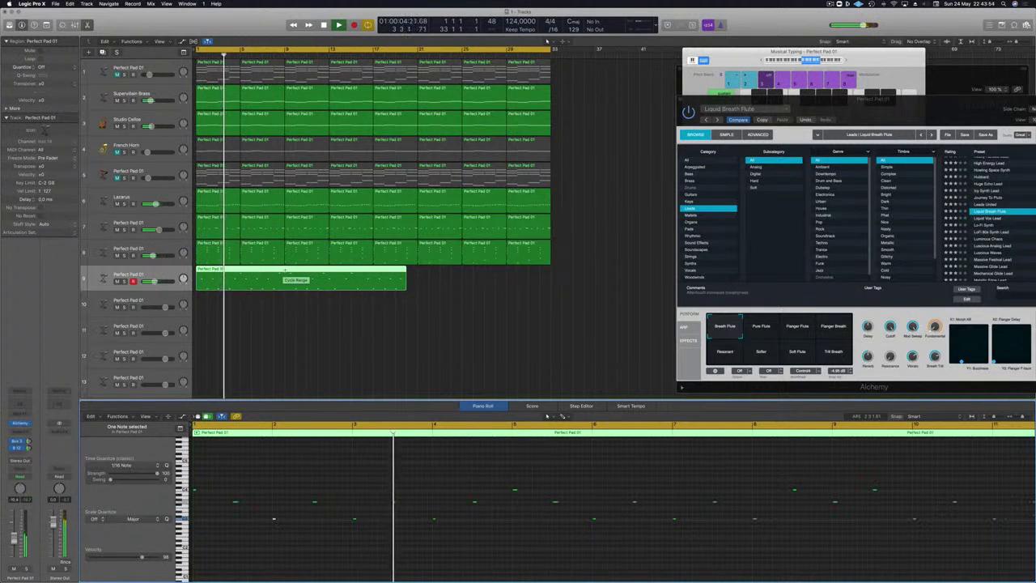
- Split the track 9 melody region at bars 5 and 9, and select the middle four-bar region
{"action": "double_click", "coordinate": [240, 269]}
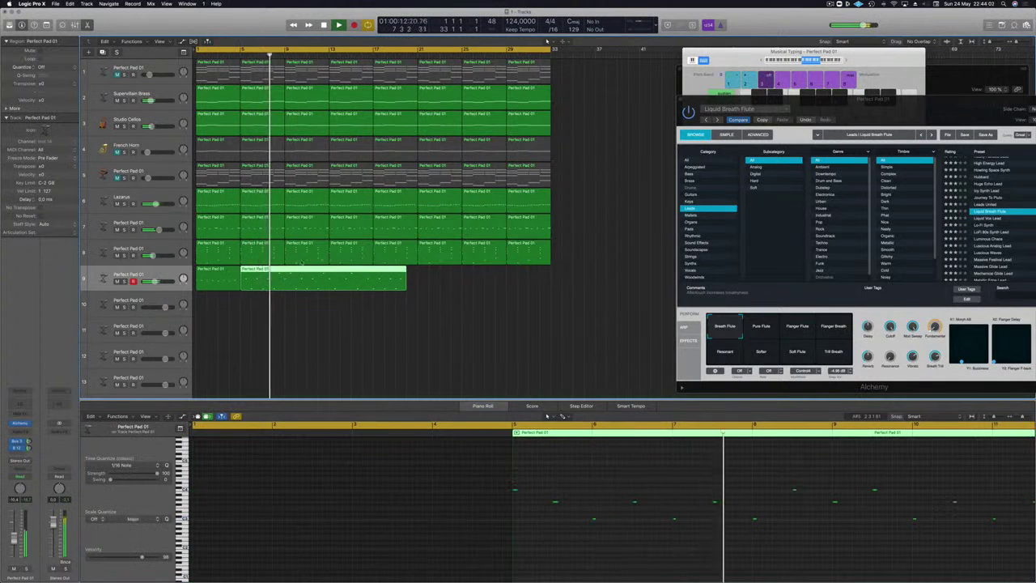
{"action": "left_click", "coordinate": [283, 270]}
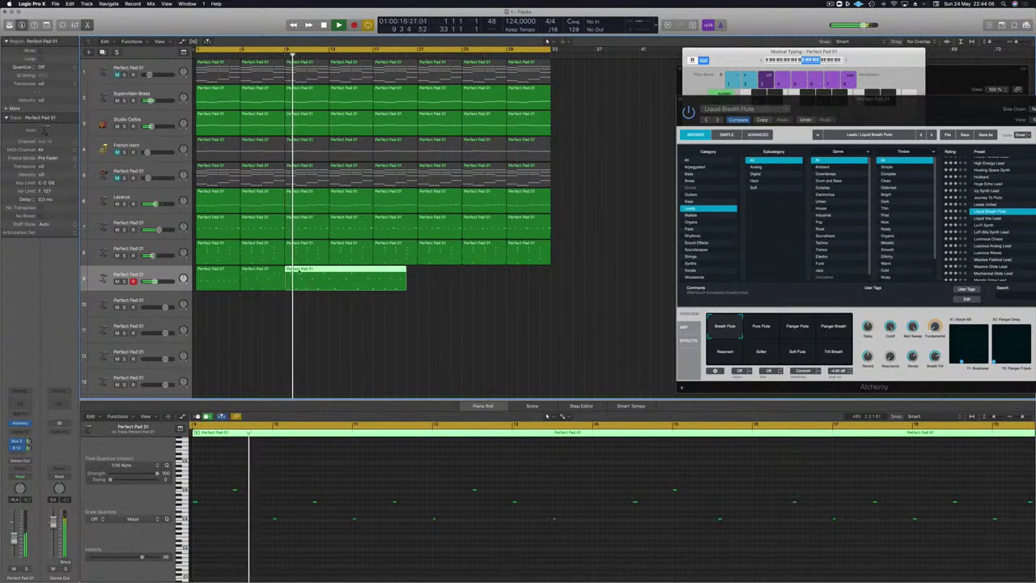
{"action": "left_click", "coordinate": [274, 273]}
{"action": "key", "text": "Return"}
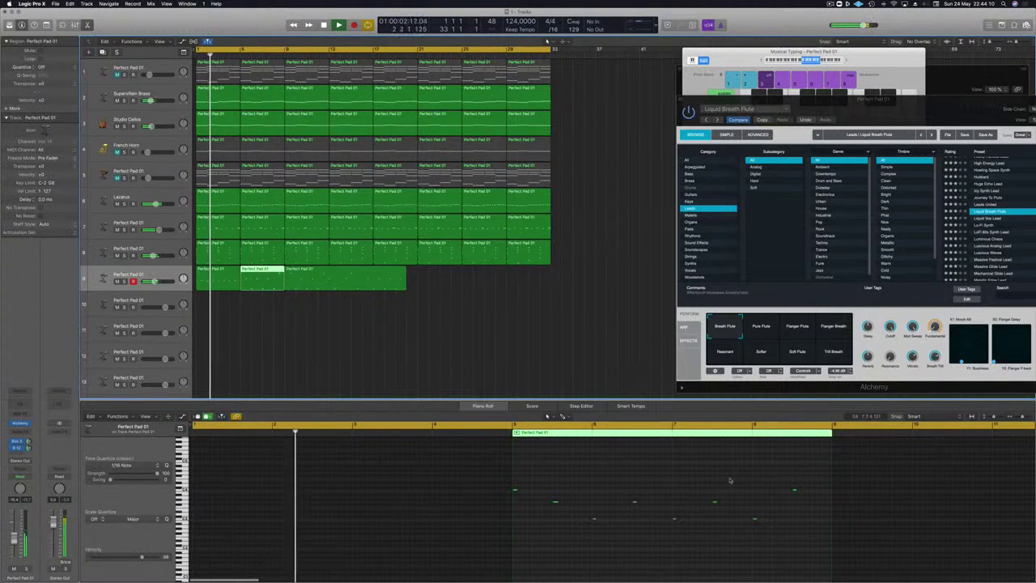
- Lower the C4 note in bar 8 to G3 in the middle track 9 region and restart playback
{"action": "left_click", "coordinate": [795, 490]}
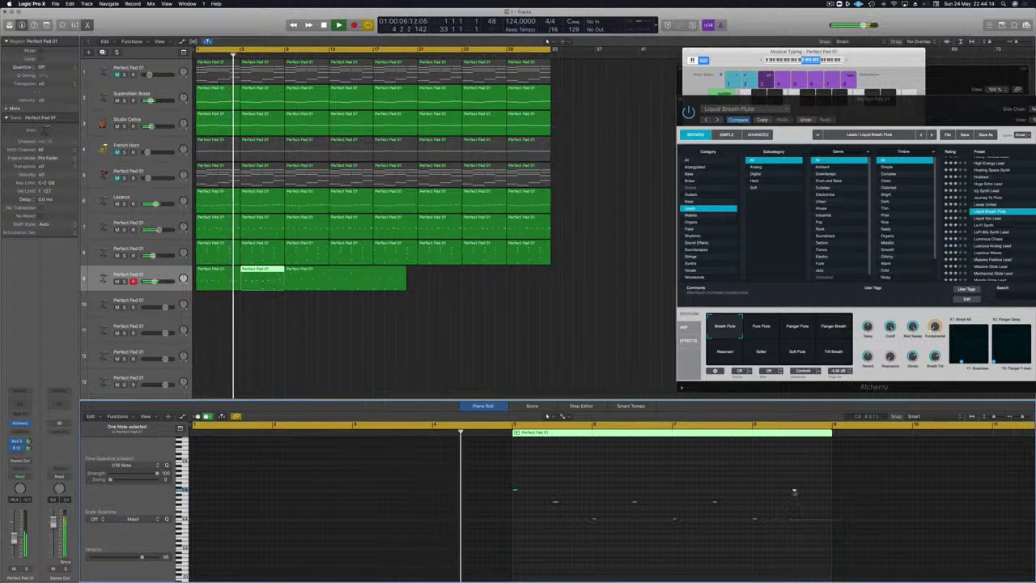
{"action": "key", "text": "Down"}
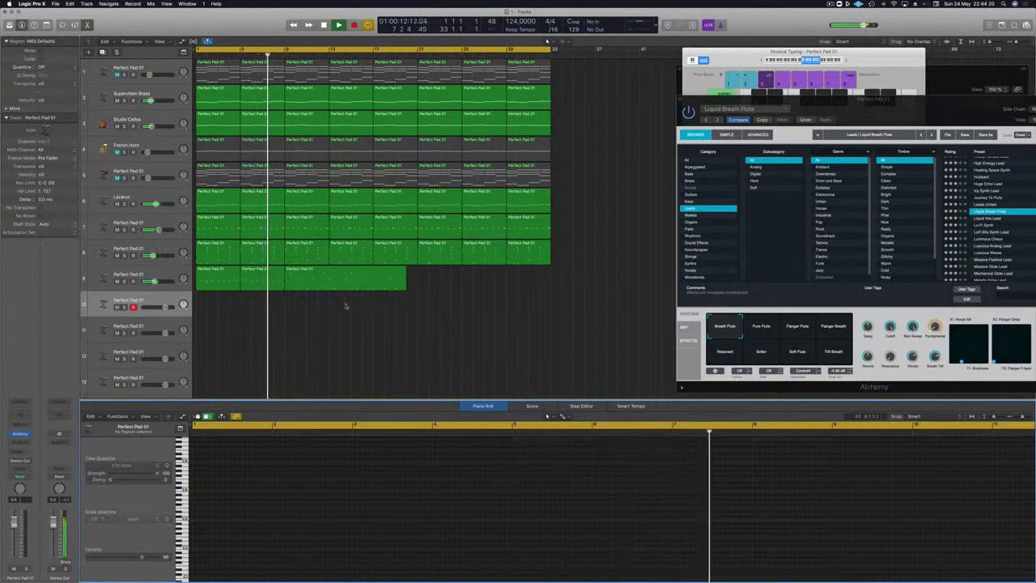
{"action": "left_click", "coordinate": [224, 280]}
{"action": "left_click", "coordinate": [260, 279]}
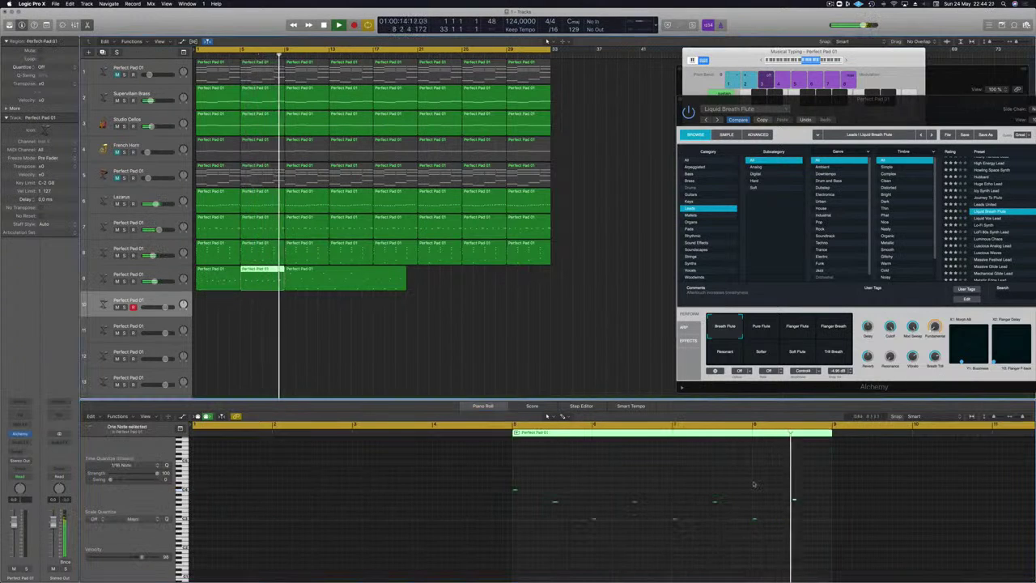
{"action": "left_click_drag", "start_coordinate": [744, 475], "coordinate": [842, 515]}
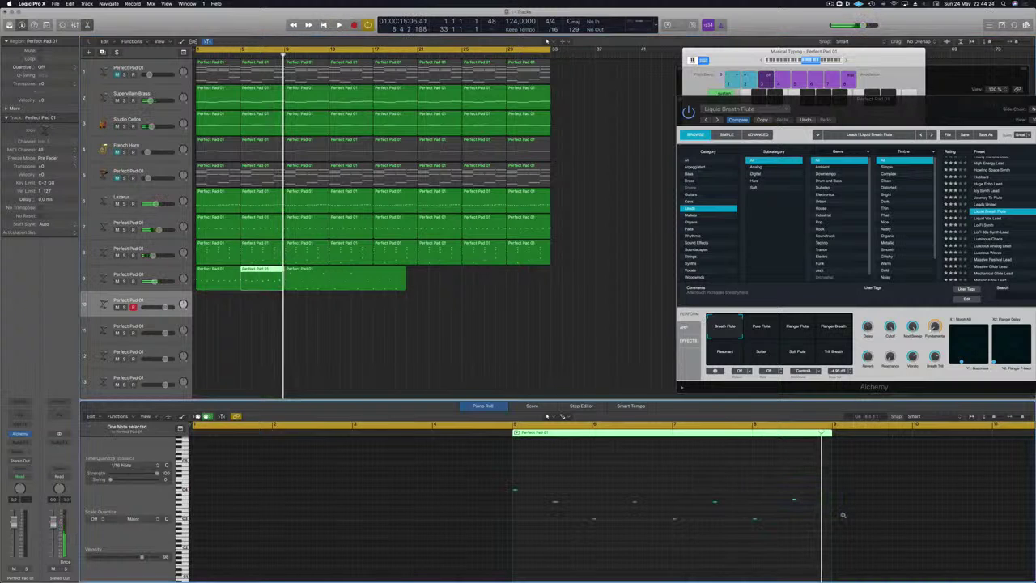
{"action": "key", "text": "Return"}
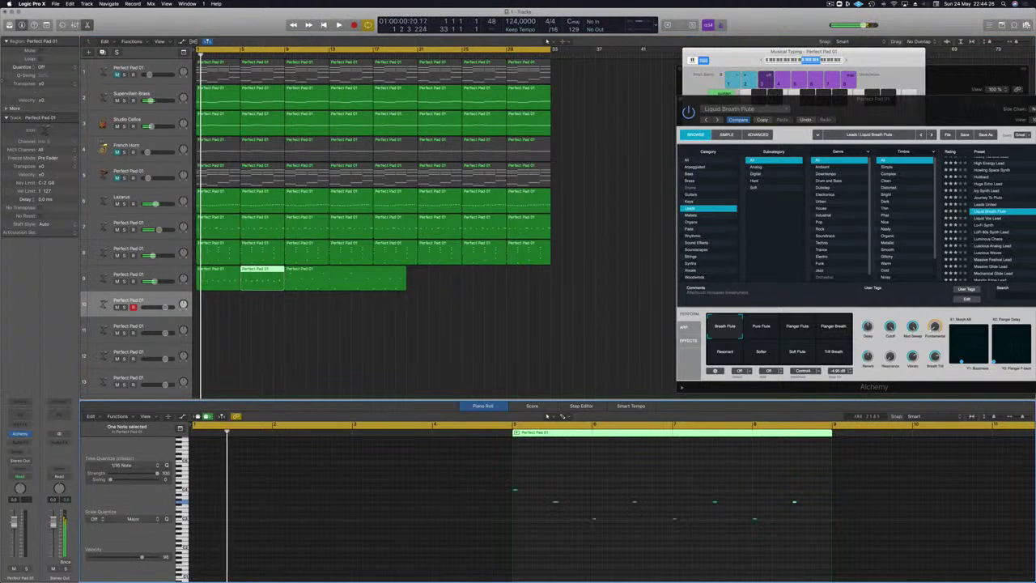
- Keep only the edited four-bar region on track 9, moving it to bar 1 and deleting the regions around it
{"action": "left_click", "coordinate": [212, 279]}
{"action": "key", "text": "Delete"}
{"action": "left_click_drag", "start_coordinate": [259, 278], "coordinate": [215, 278]}
{"action": "key", "text": "space"}
{"action": "left_click", "coordinate": [357, 278]}
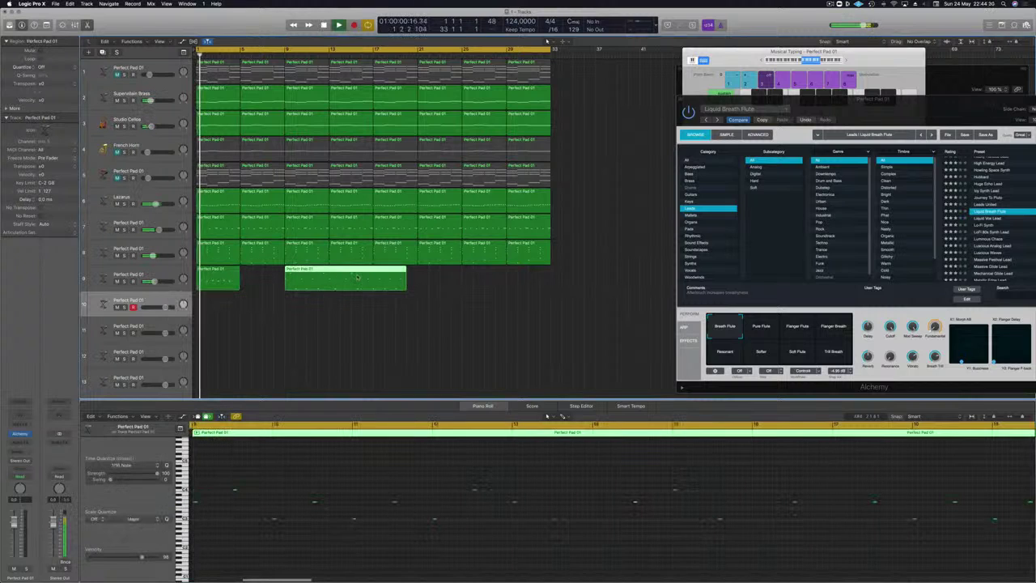
{"action": "key", "text": "Delete"}
- Copy the four-bar melody region on track 9 until four consecutive regions fill bars 1 to 17
{"action": "left_click_drag", "start_coordinate": [217, 276], "coordinate": [258, 277]}
{"action": "left_click", "coordinate": [219, 279]}
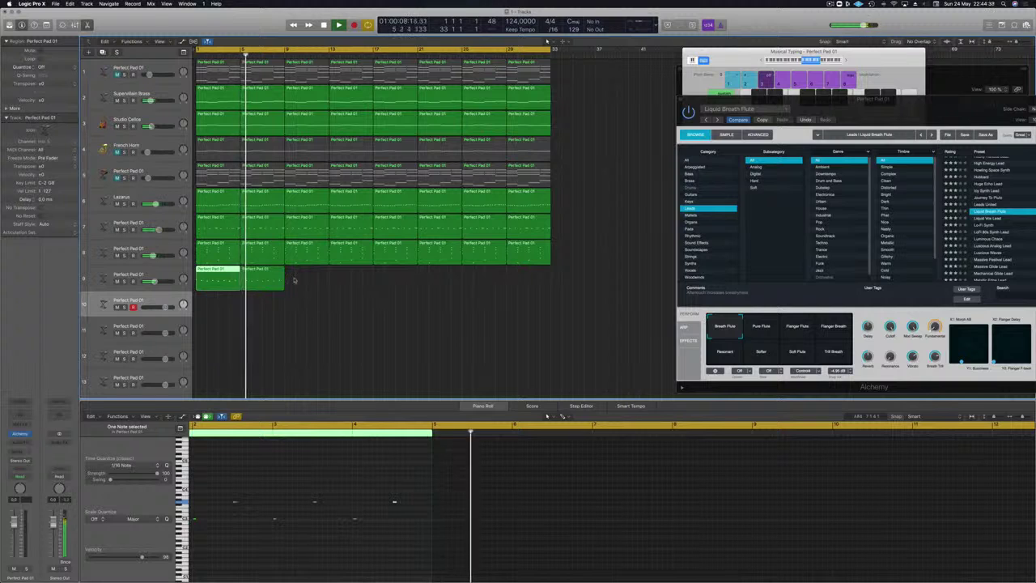
{"action": "mouse_move", "coordinate": [303, 280]}
{"action": "left_mouse_down"}
{"action": "mouse_move", "coordinate": [231, 278]}
{"action": "mouse_move", "coordinate": [320, 278]}
{"action": "left_mouse_up"}
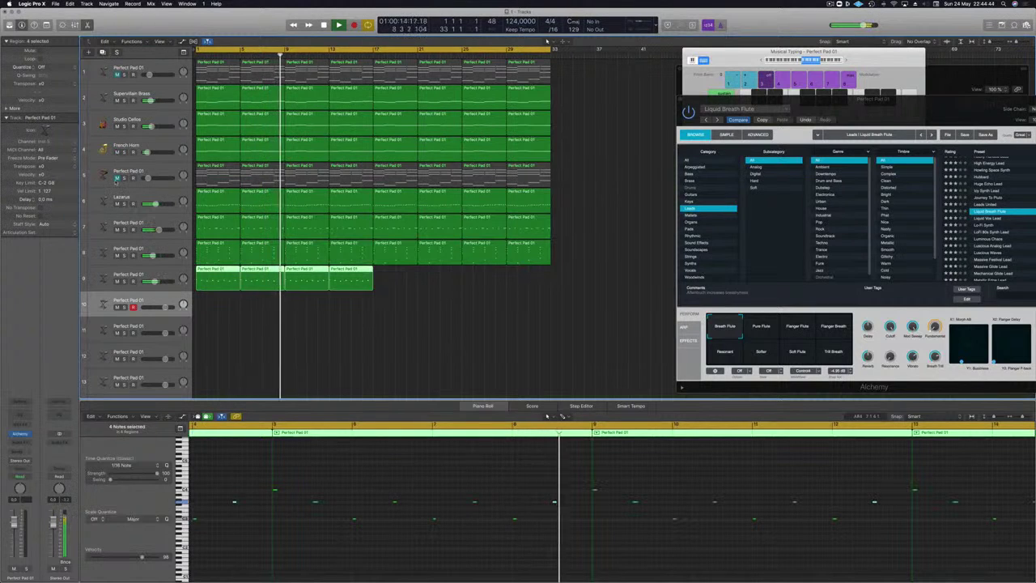
- Mute Studio Cellos and French Horn, and bring in track 1 alongside Supervillain Brass
{"action": "left_click", "coordinate": [116, 100]}
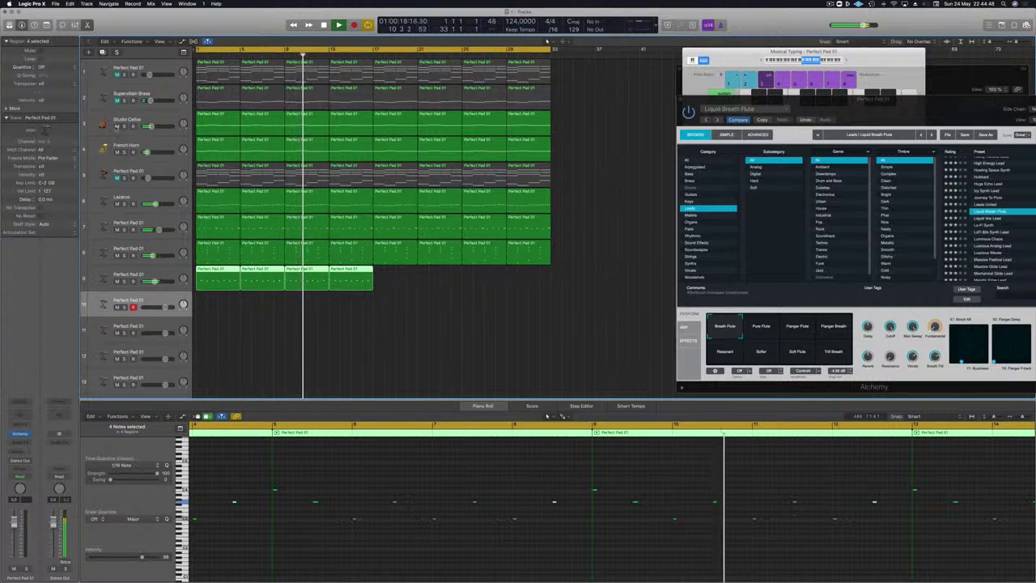
{"action": "left_click", "coordinate": [116, 126]}
{"action": "left_click", "coordinate": [116, 152]}
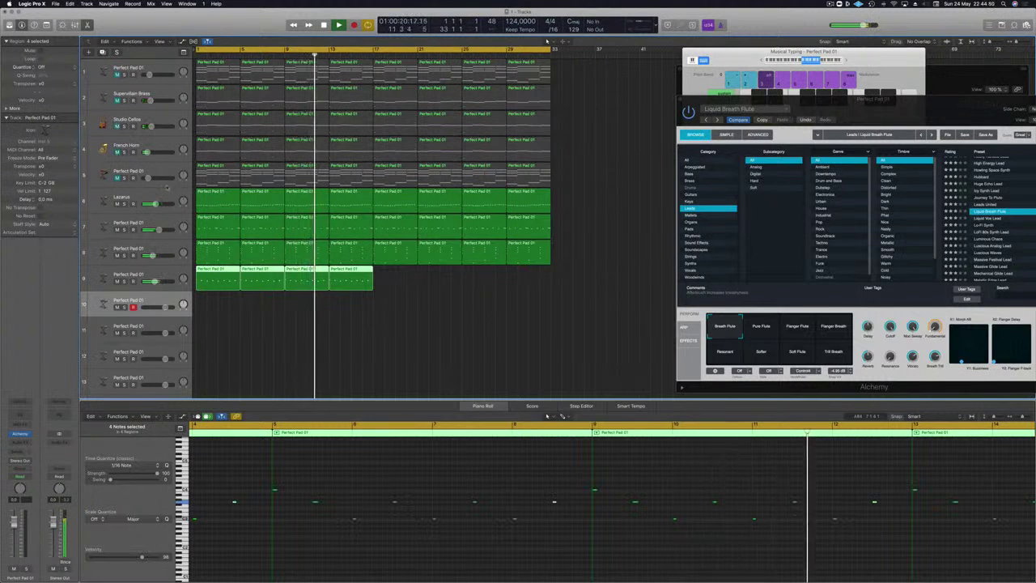
{"action": "left_click", "coordinate": [116, 75]}
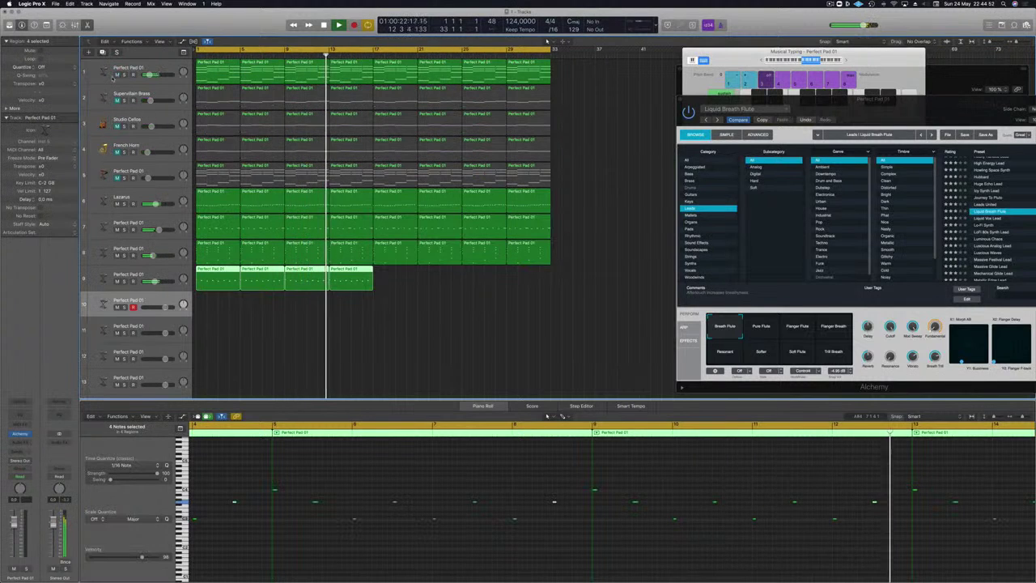
{"action": "left_click", "coordinate": [116, 101]}
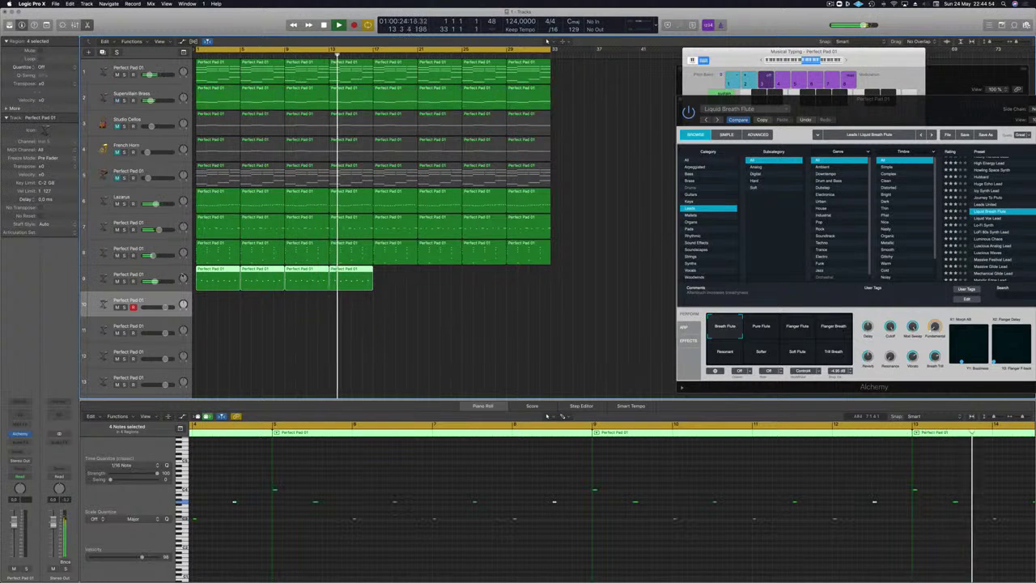
- Duplicate the four melody regions on track 9 from bar 17 to fill the 32-bar cycle, and restart playback
{"action": "mouse_move", "coordinate": [407, 278]}
{"action": "left_mouse_down"}
{"action": "mouse_move", "coordinate": [192, 268]}
{"action": "mouse_move", "coordinate": [391, 277]}
{"action": "left_mouse_up"}
{"action": "key", "text": "Return"}
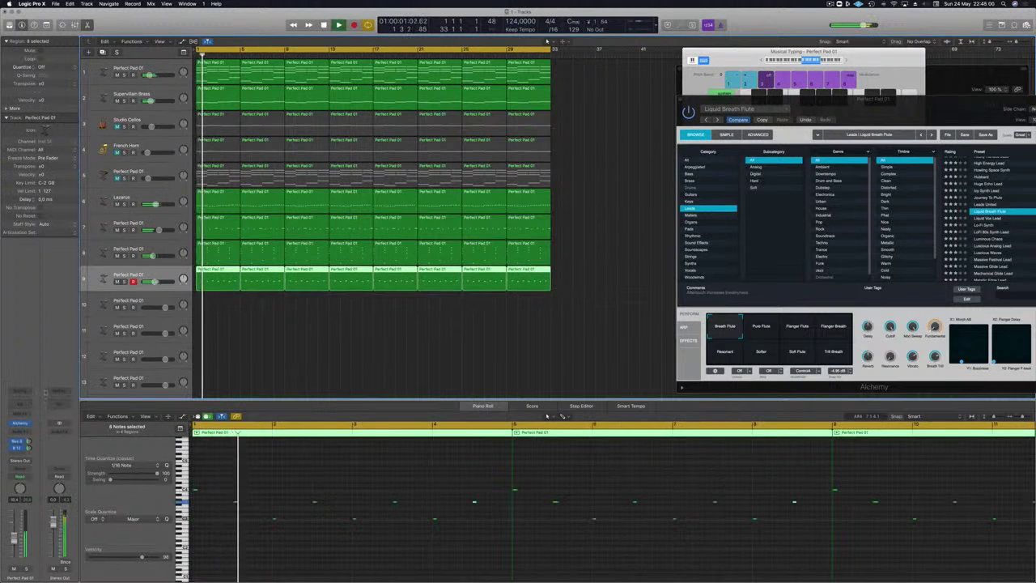
- Add a Channel EQ with a 400 Hz, 24 dB/Oct low cut to track 9, and adjust its Bus 3 send while soloed
{"action": "left_click", "coordinate": [20, 404]}
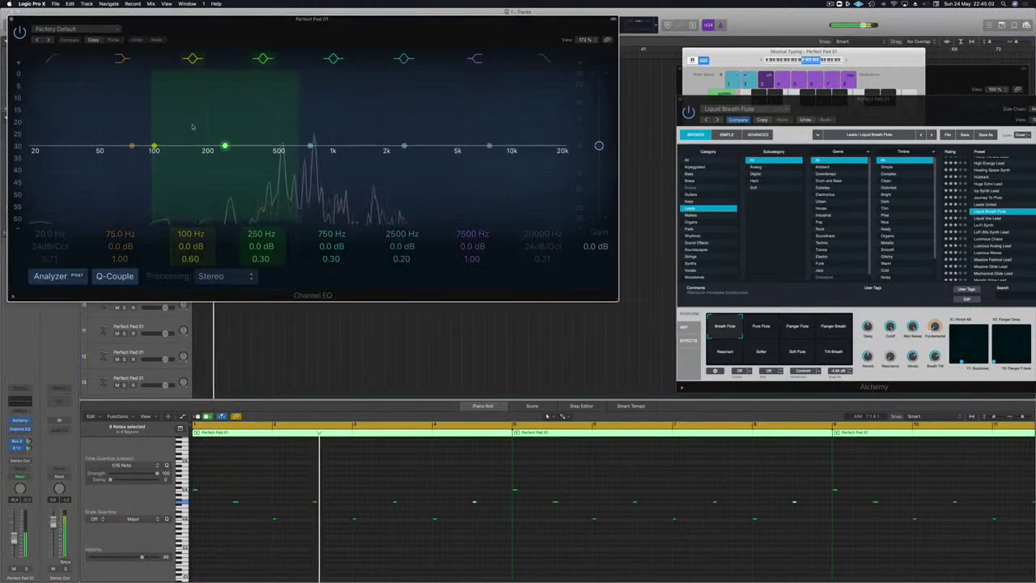
{"action": "left_click_drag", "start_coordinate": [53, 138], "coordinate": [282, 134]}
{"action": "left_click", "coordinate": [26, 570]}
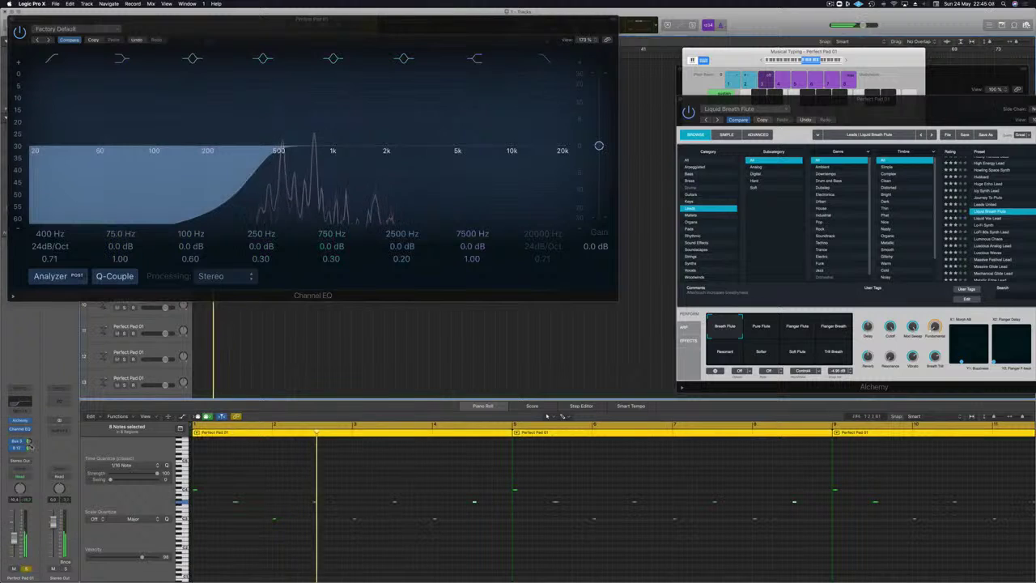
{"action": "left_click", "coordinate": [29, 441]}
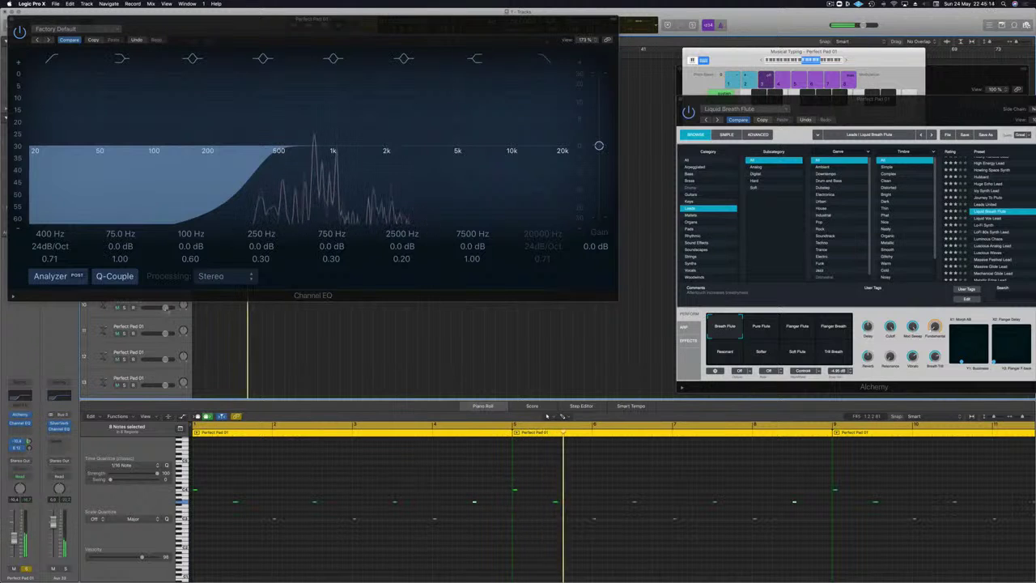
- Rearrange the Channel EQ and Alchemy windows so both are accessible, and play the soloed flute from the start
{"action": "left_click_drag", "start_coordinate": [354, 31], "coordinate": [442, 213]}
{"action": "left_click_drag", "start_coordinate": [908, 107], "coordinate": [598, 70]}
{"action": "key", "text": "Return"}
{"action": "key", "text": "space"}
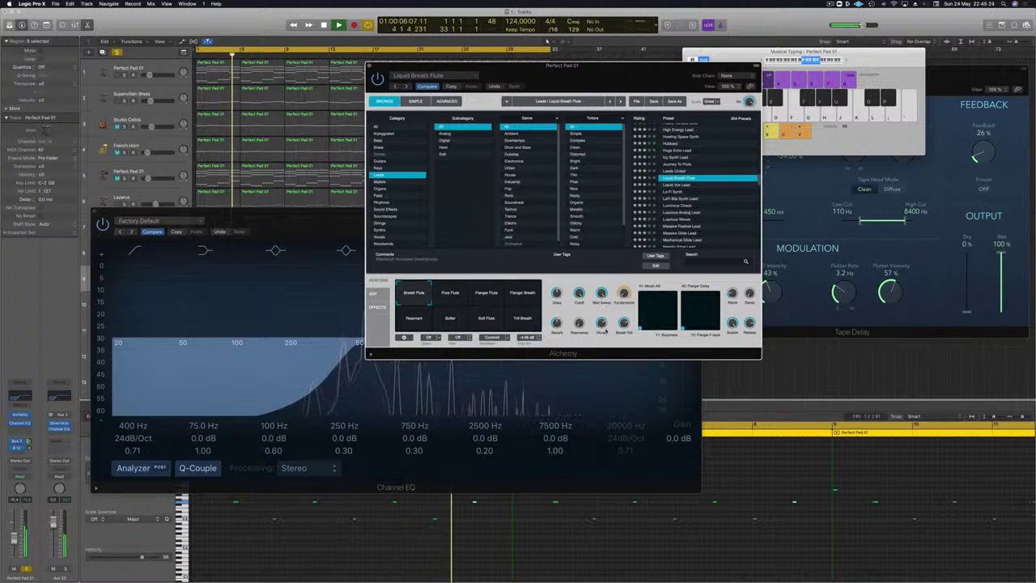
{"action": "left_click_drag", "start_coordinate": [595, 81], "coordinate": [792, 71]}
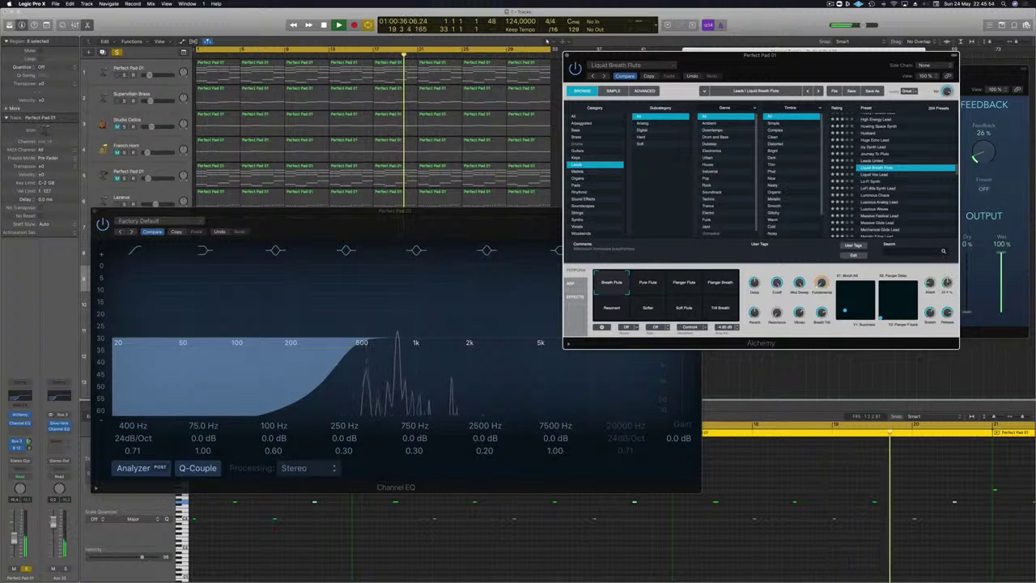
- Unsolo the flute on track 9, restart playback from the beginning, and move its Channel EQ window clear of the tracks and Alchemy
{"action": "left_click_drag", "start_coordinate": [534, 227], "coordinate": [950, 274]}
{"action": "key", "text": "s"}
{"action": "key", "text": "Return"}
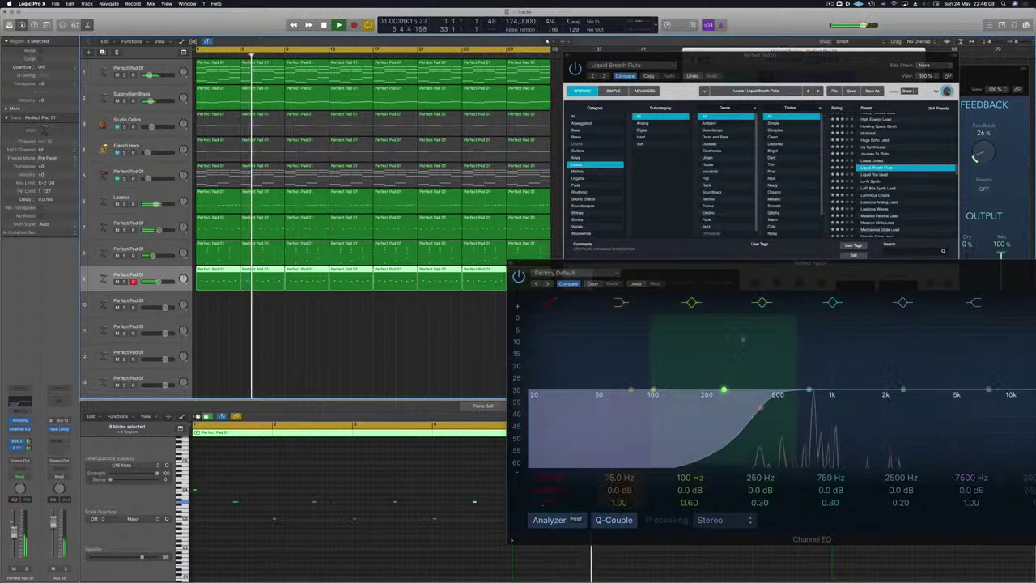
{"action": "left_click_drag", "start_coordinate": [794, 271], "coordinate": [577, 367]}
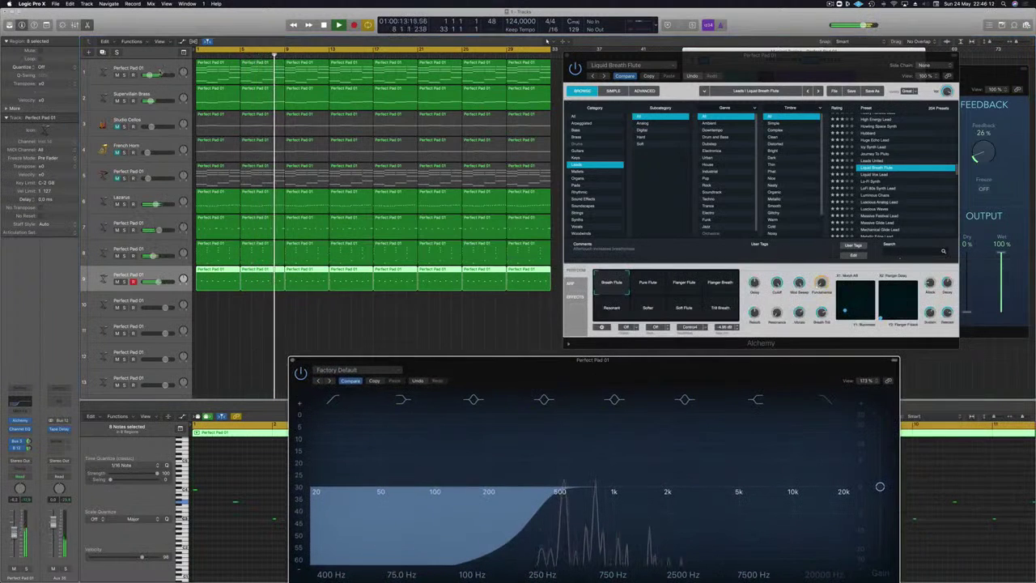
- Turn down the performance knob beside Delay in Supervillain Brass's Alchemy while playing from the start, and close that plug-in window
{"action": "left_click", "coordinate": [162, 94]}
{"action": "key", "text": "Return"}
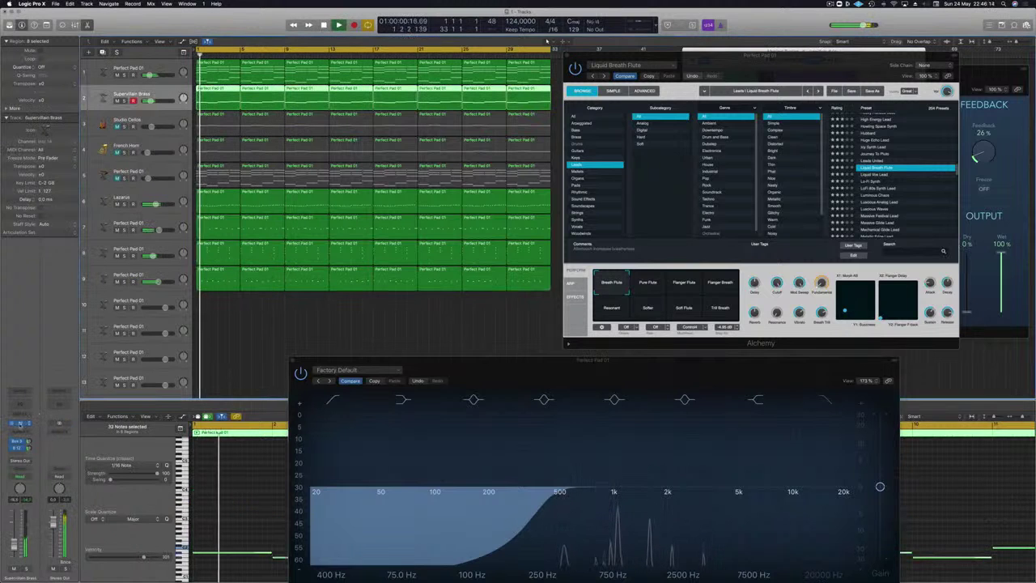
{"action": "left_click", "coordinate": [21, 423]}
{"action": "key", "text": "space"}
{"action": "left_click_drag", "start_coordinate": [696, 308], "coordinate": [694, 351]}
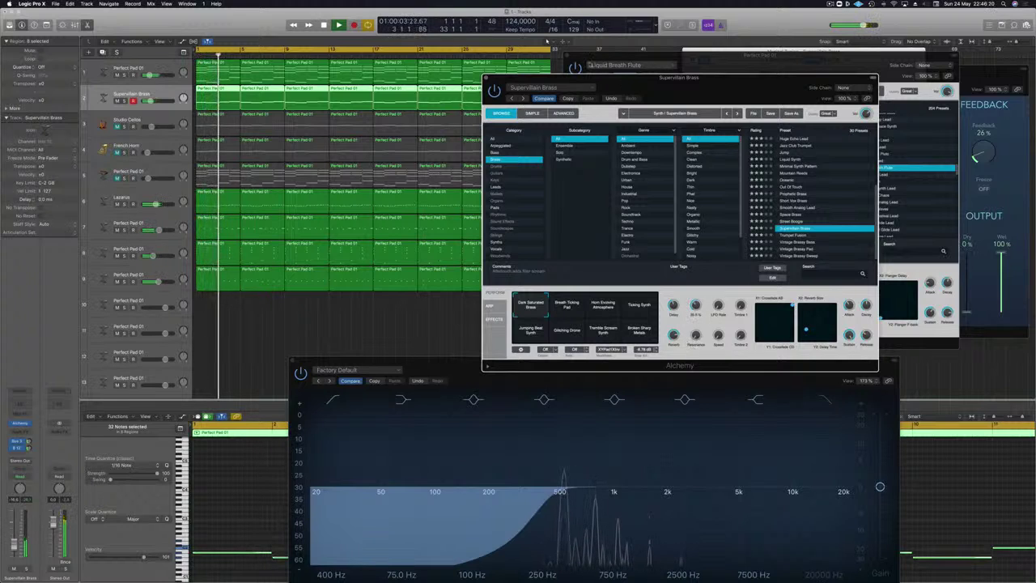
{"action": "left_click", "coordinate": [486, 78]}
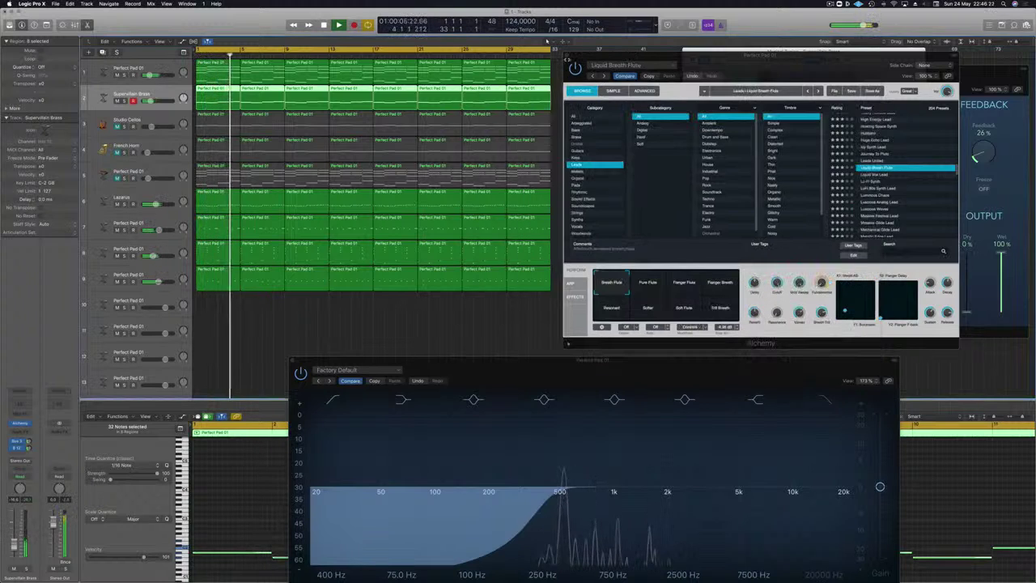
- Close the Liquid Breath Flute Alchemy window and track 9's Channel EQ window
{"action": "left_click", "coordinate": [568, 59]}
{"action": "left_click_drag", "start_coordinate": [536, 360], "coordinate": [564, 137]}
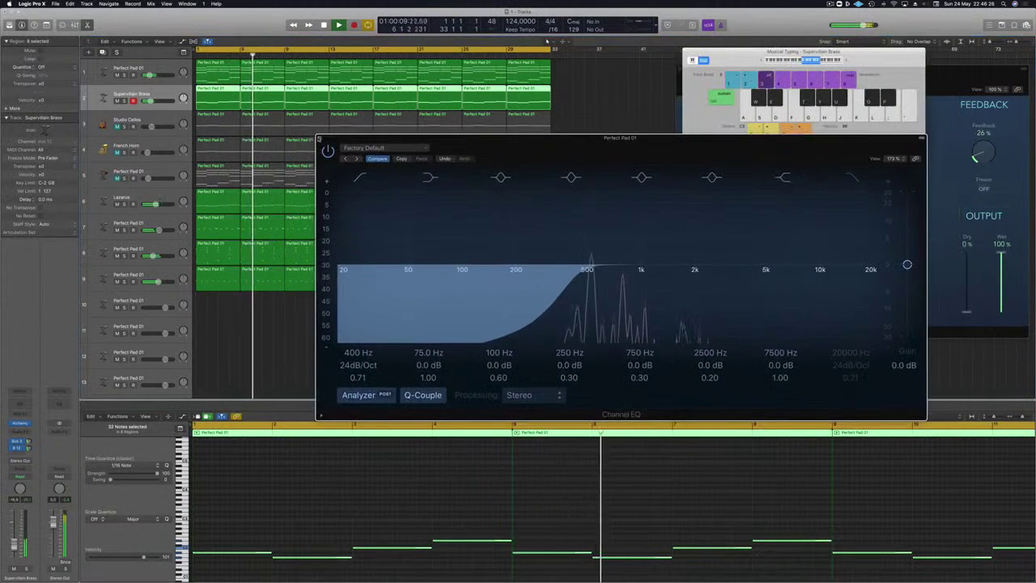
{"action": "left_click", "coordinate": [319, 139]}
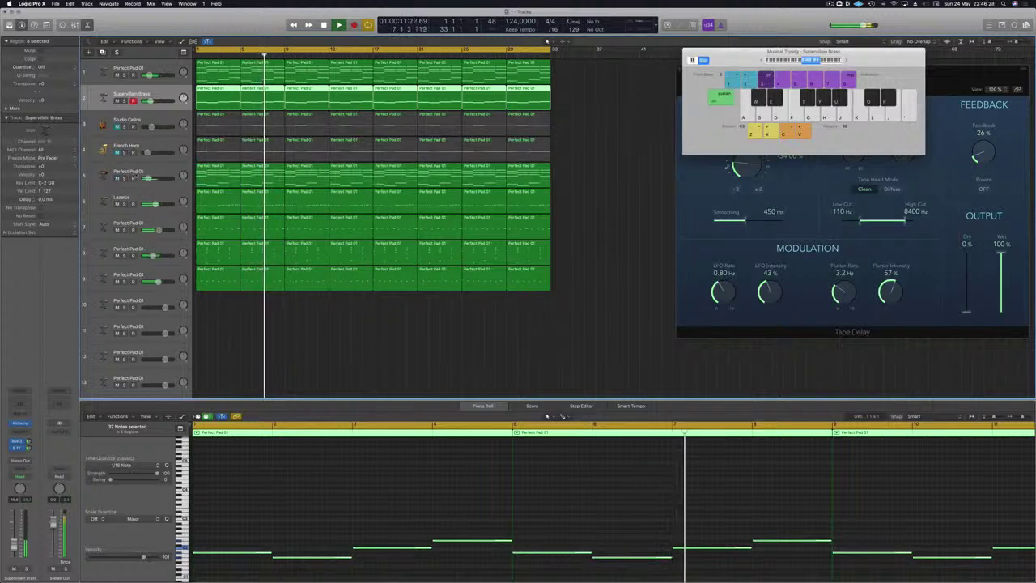
- Bring the muted Perfect Pad on track 5 into the mix, select its track, and clear the region selection
{"action": "left_click", "coordinate": [150, 172]}
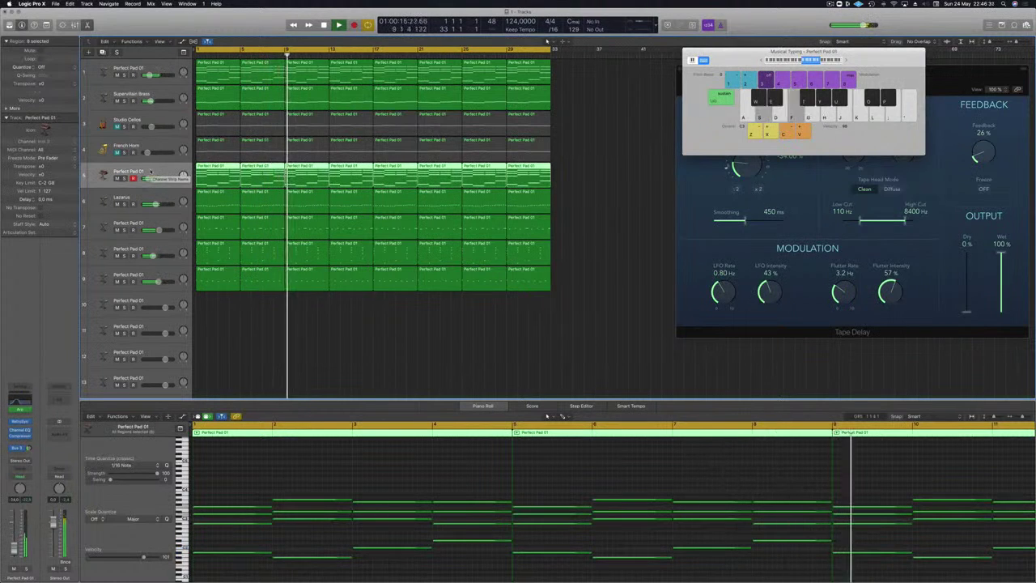
{"action": "left_click", "coordinate": [595, 253]}
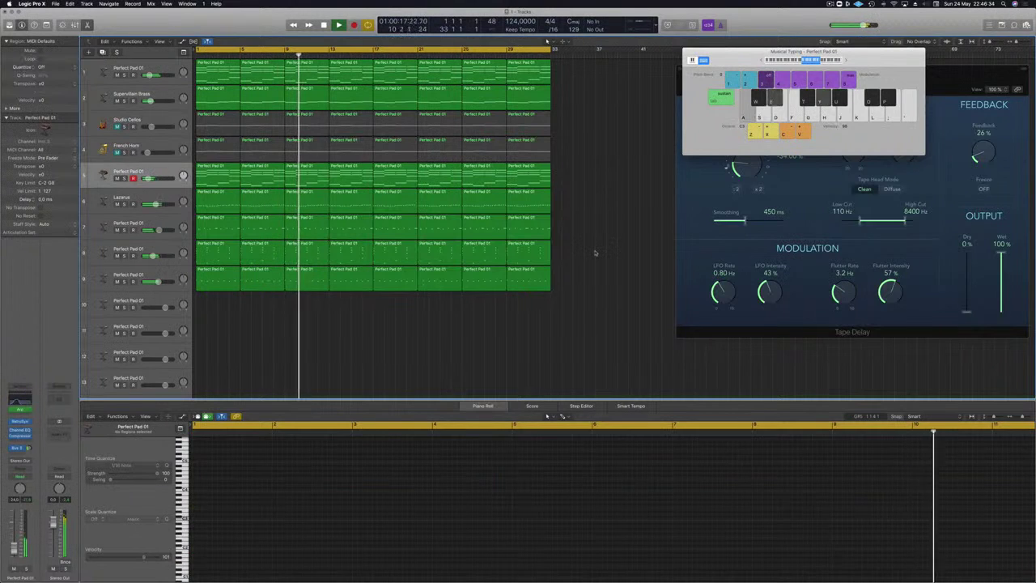